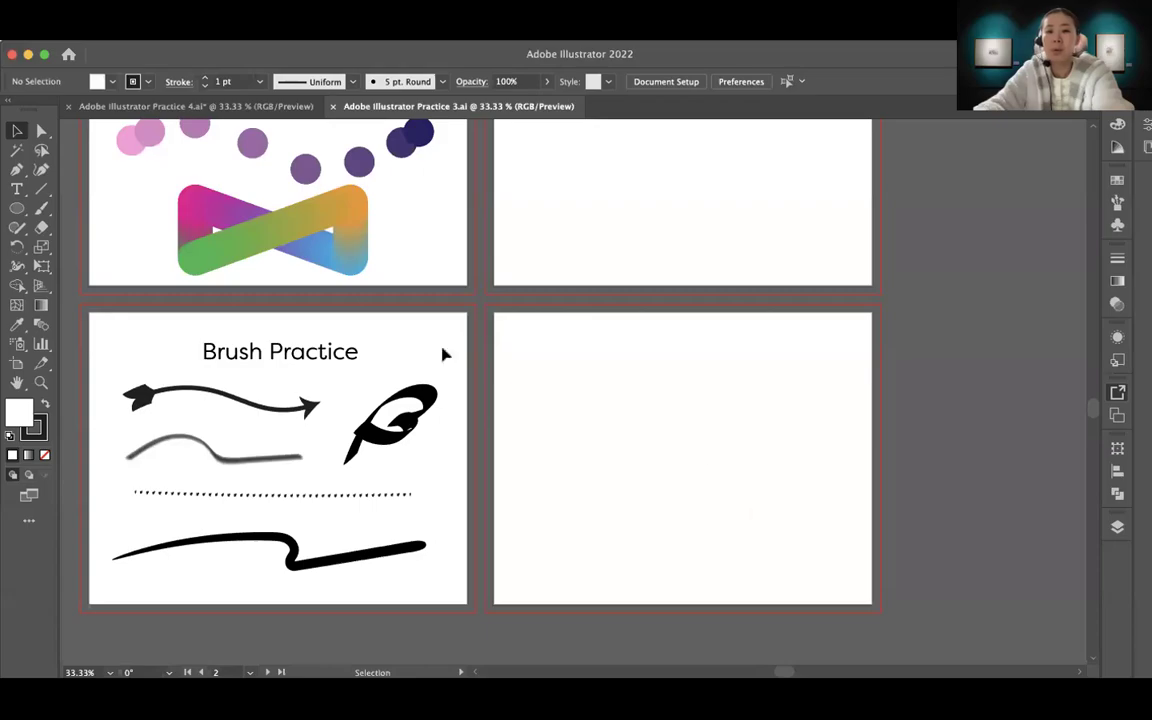
Pan down to the Blending Practice artboard and zoom in on the empty artboard beside it
{"action": "left_click_drag", "start_coordinate": [519, 285], "coordinate": [535, 445]}
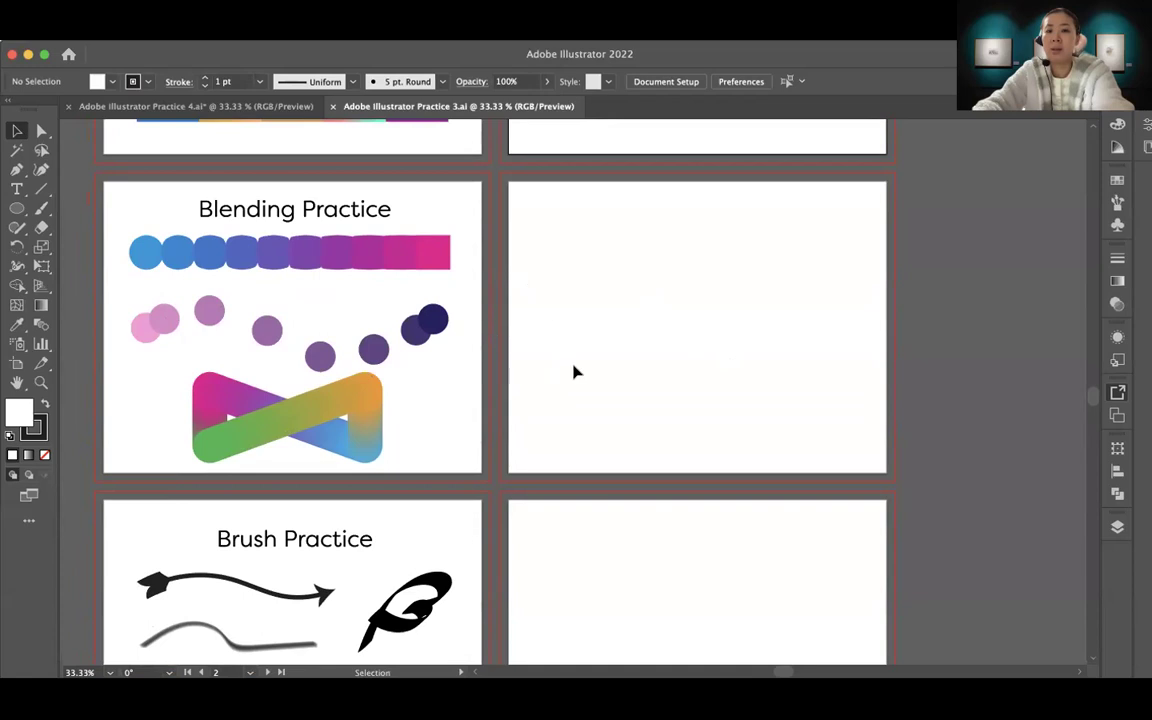
{"action": "key", "text": "super+equal"}
{"action": "scroll", "coordinate": [589, 440], "scroll_direction": "right", "scroll_amount": 5}
{"action": "scroll", "coordinate": [600, 410], "scroll_direction": "right", "scroll_amount": 3}
Draw a 1 in × 1 in circle with the Ellipse tool on the blank artboard
{"action": "left_click", "coordinate": [636, 430]}
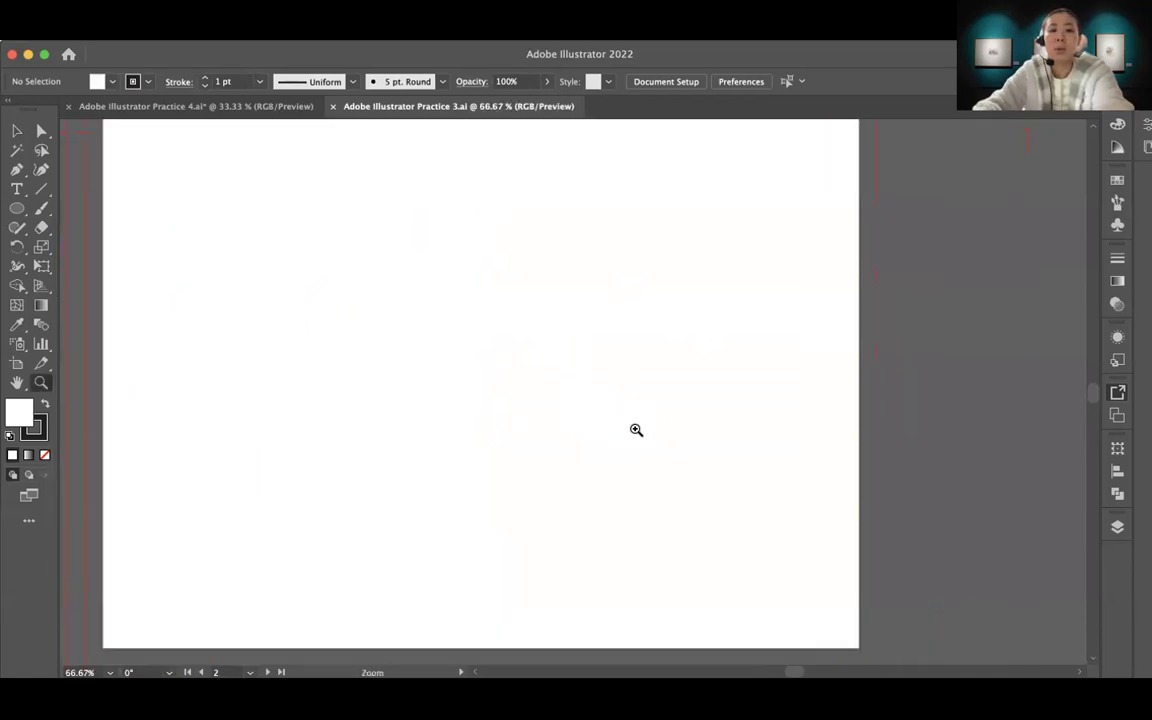
{"action": "scroll", "coordinate": [640, 440], "scroll_direction": "left", "scroll_amount": 3}
{"action": "left_click", "coordinate": [18, 209]}
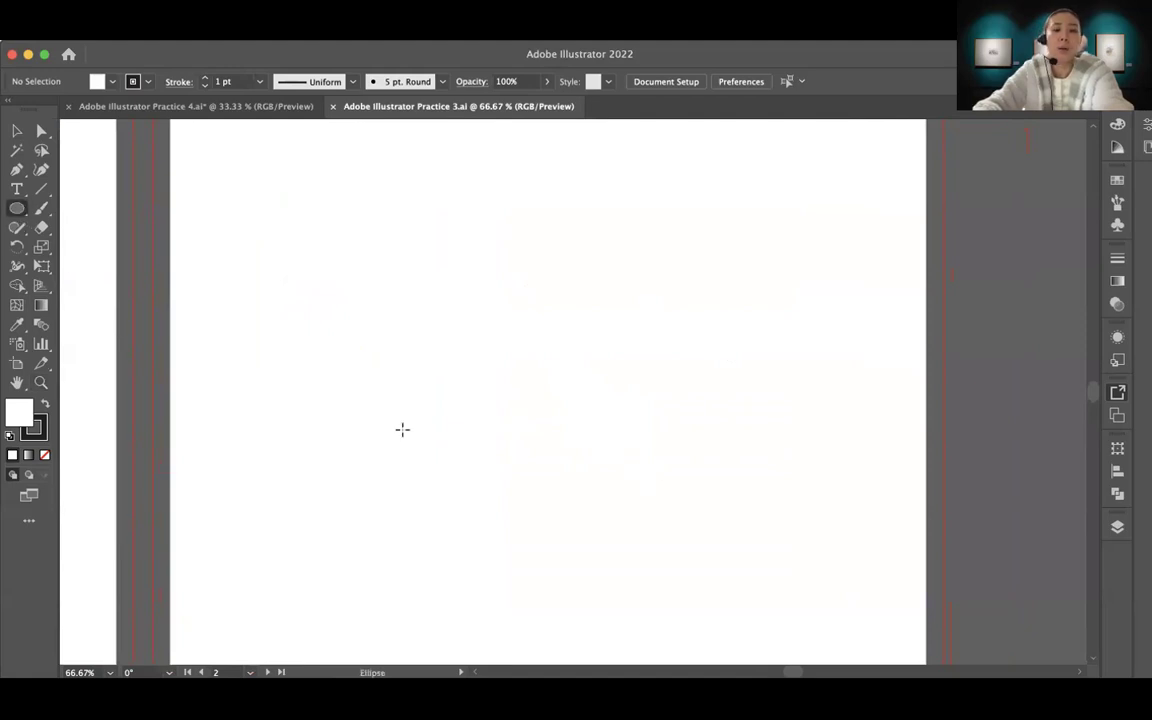
{"action": "left_click", "coordinate": [249, 428]}
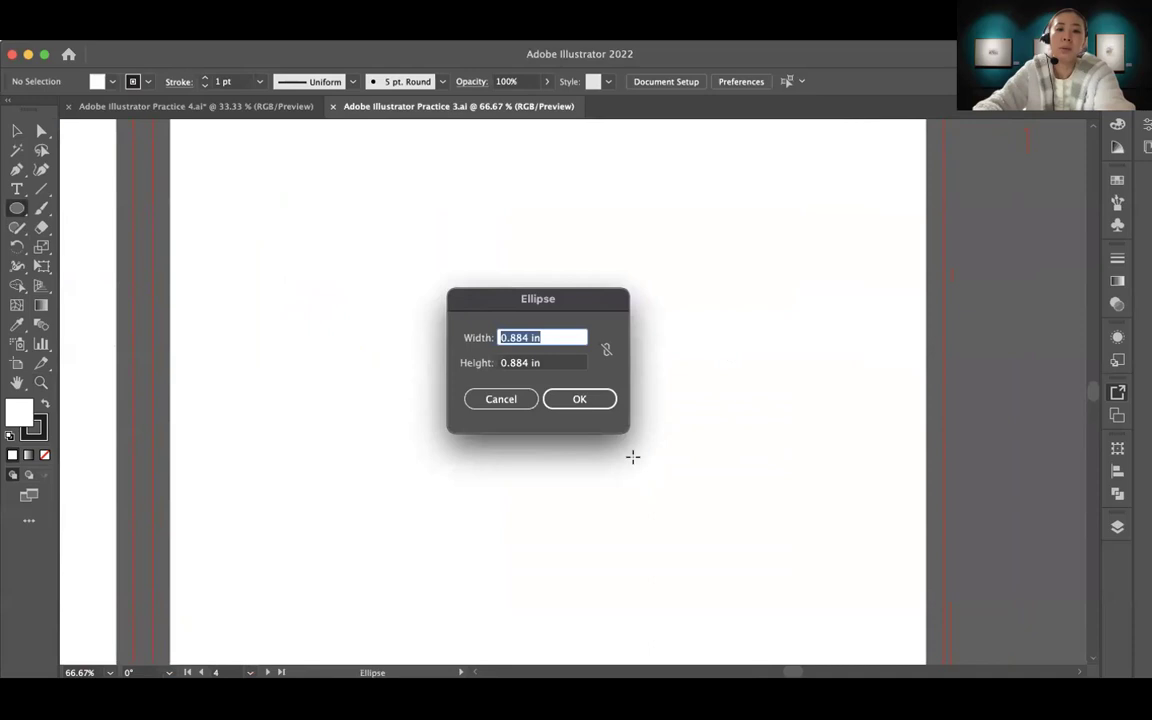
{"action": "type", "text": "1"}
{"action": "key", "text": "Tab"}
{"action": "type", "text": "1"}
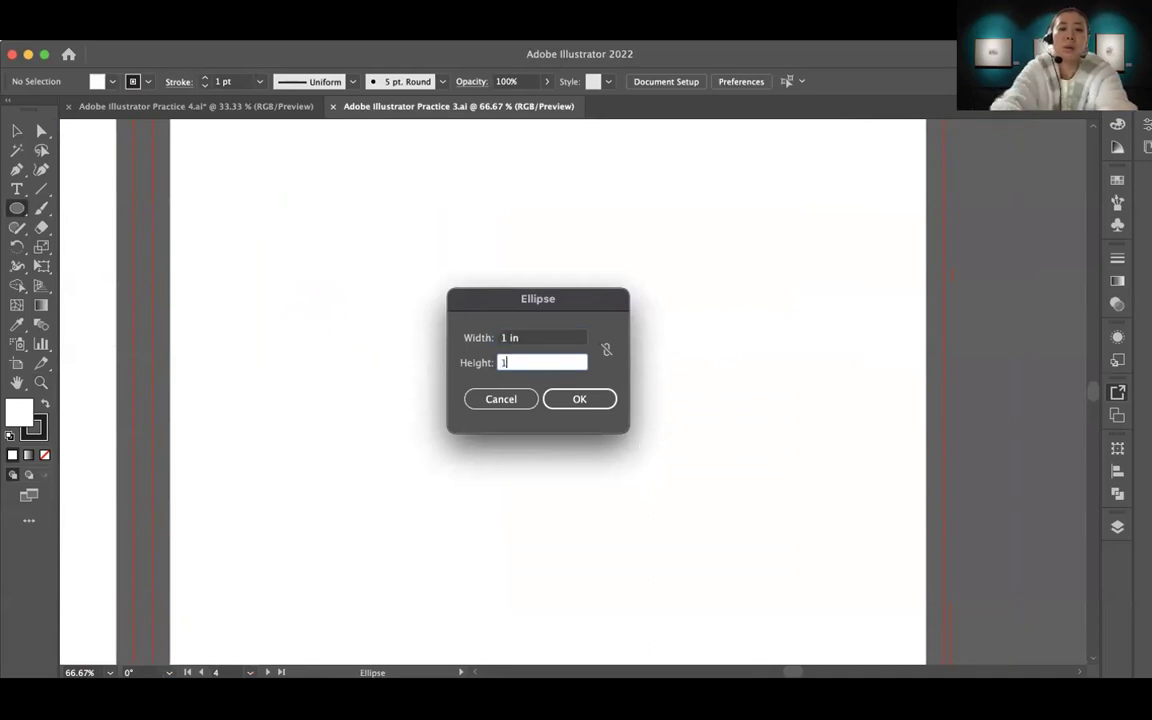
{"action": "key", "text": "Return"}
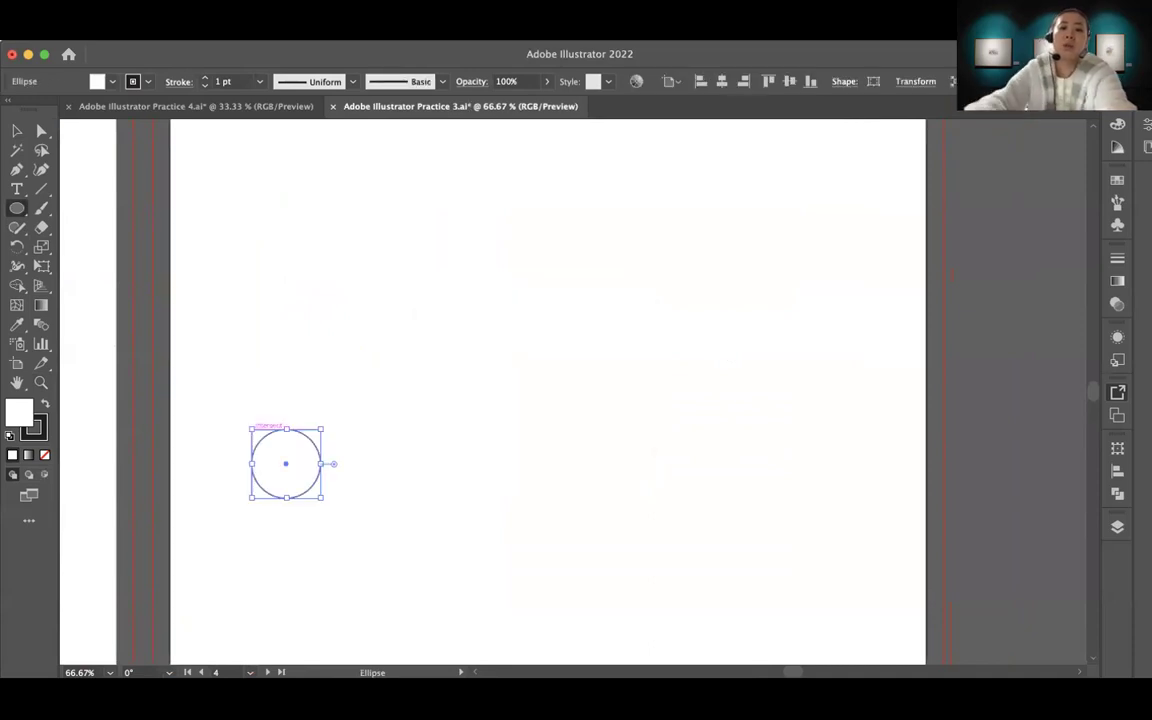
Fill the circle yellow and set its stroke to None
{"action": "left_click", "coordinate": [1116, 181]}
{"action": "left_click", "coordinate": [972, 227]}
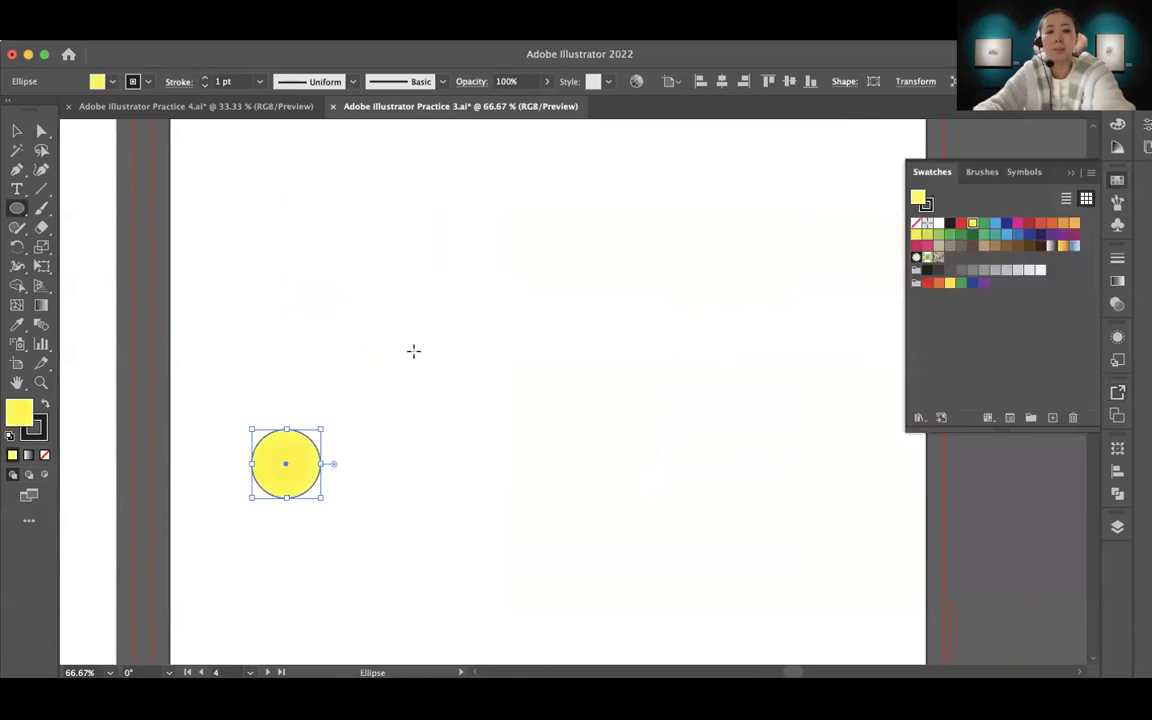
{"action": "left_click", "coordinate": [40, 428]}
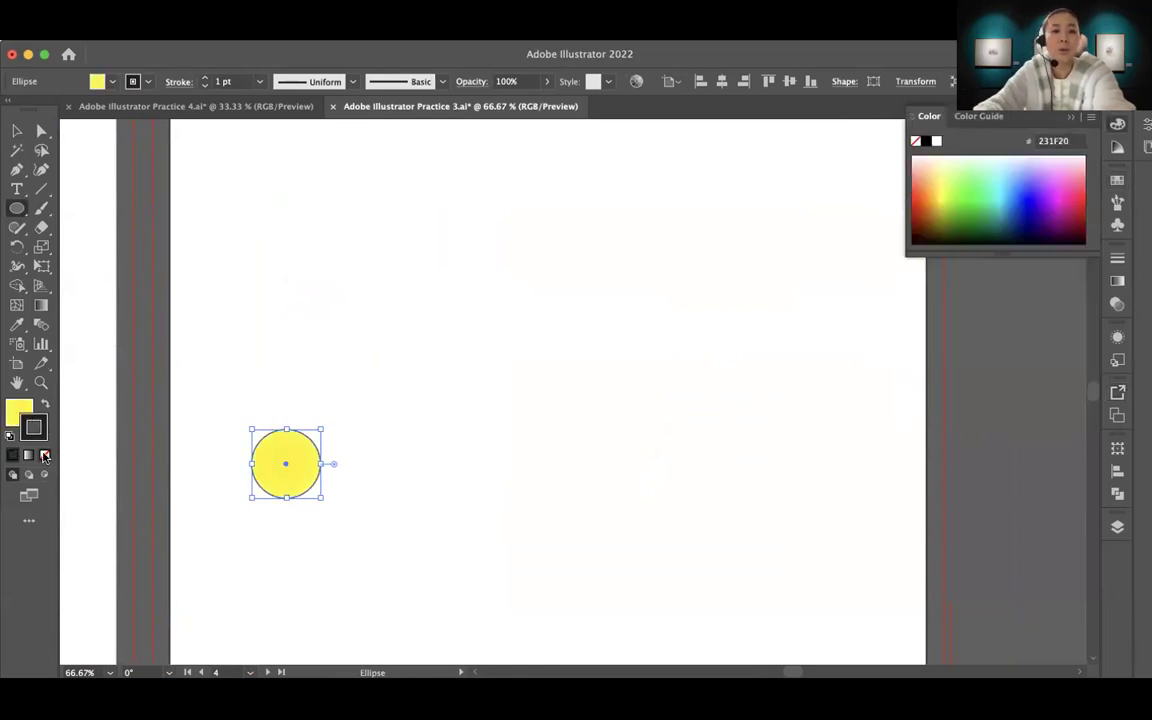
{"action": "left_click", "coordinate": [44, 457]}
Copy the yellow circle far to the right and give the copy a red fill with no stroke
{"action": "left_click", "coordinate": [17, 131]}
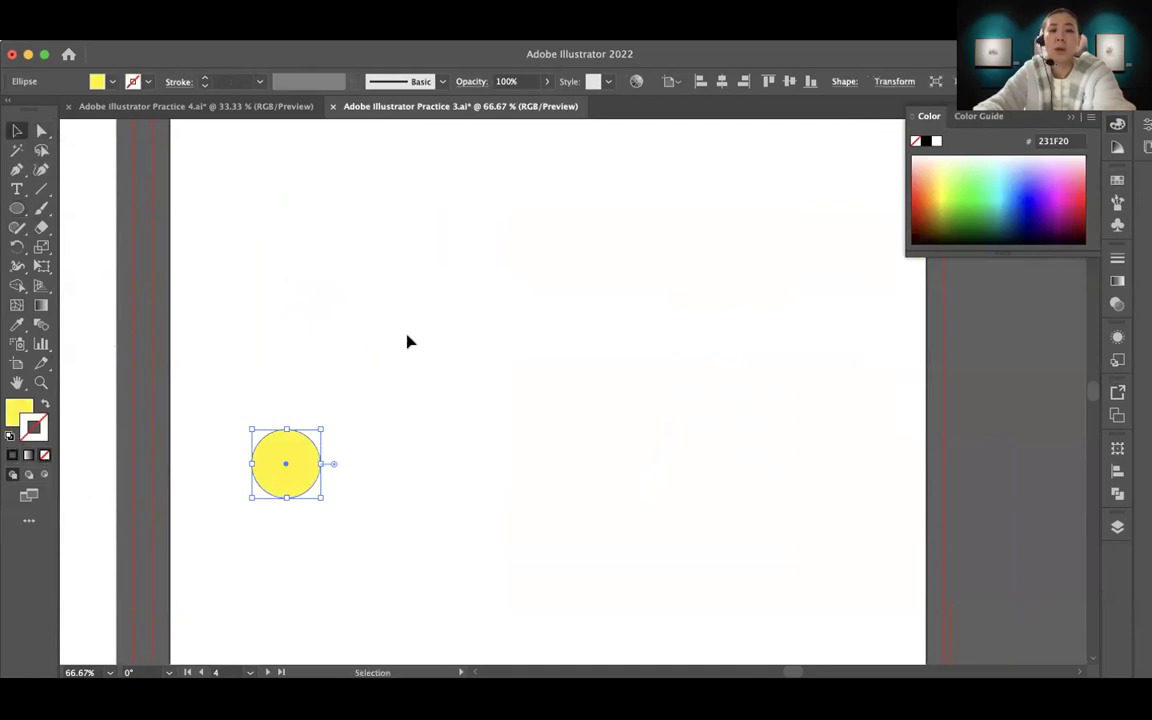
{"action": "left_click", "coordinate": [389, 464]}
{"action": "left_click", "coordinate": [300, 460]}
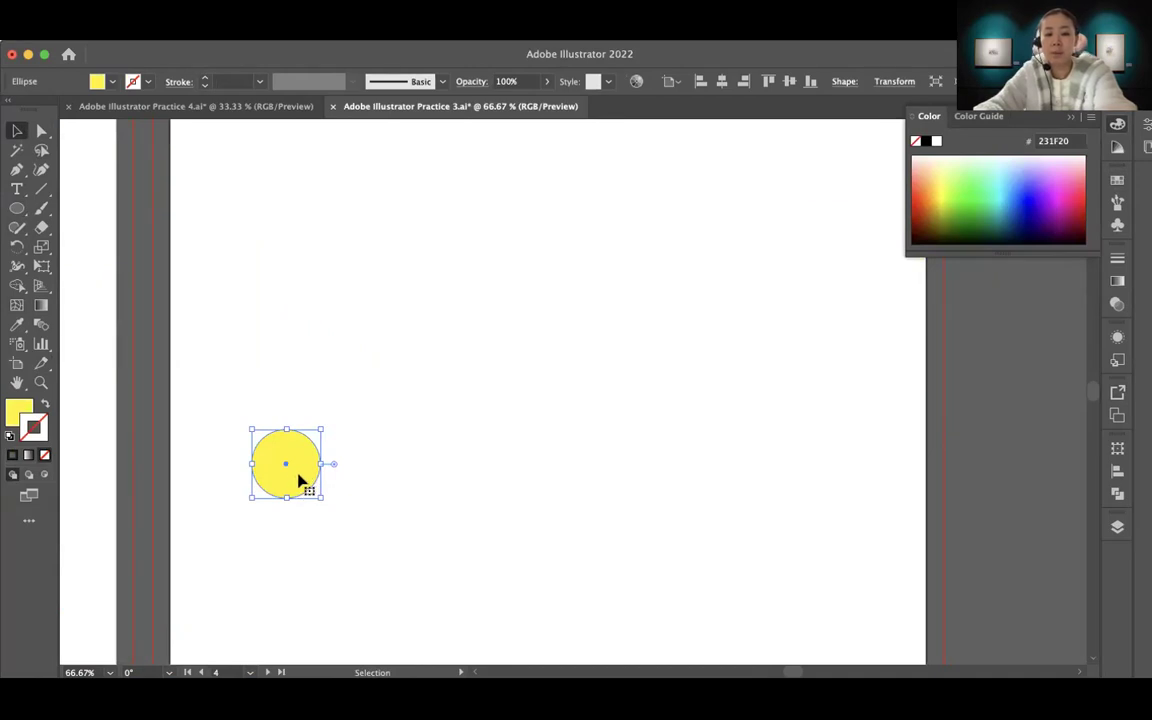
{"action": "left_click_drag", "start_coordinate": [287, 481], "coordinate": [824, 476]}
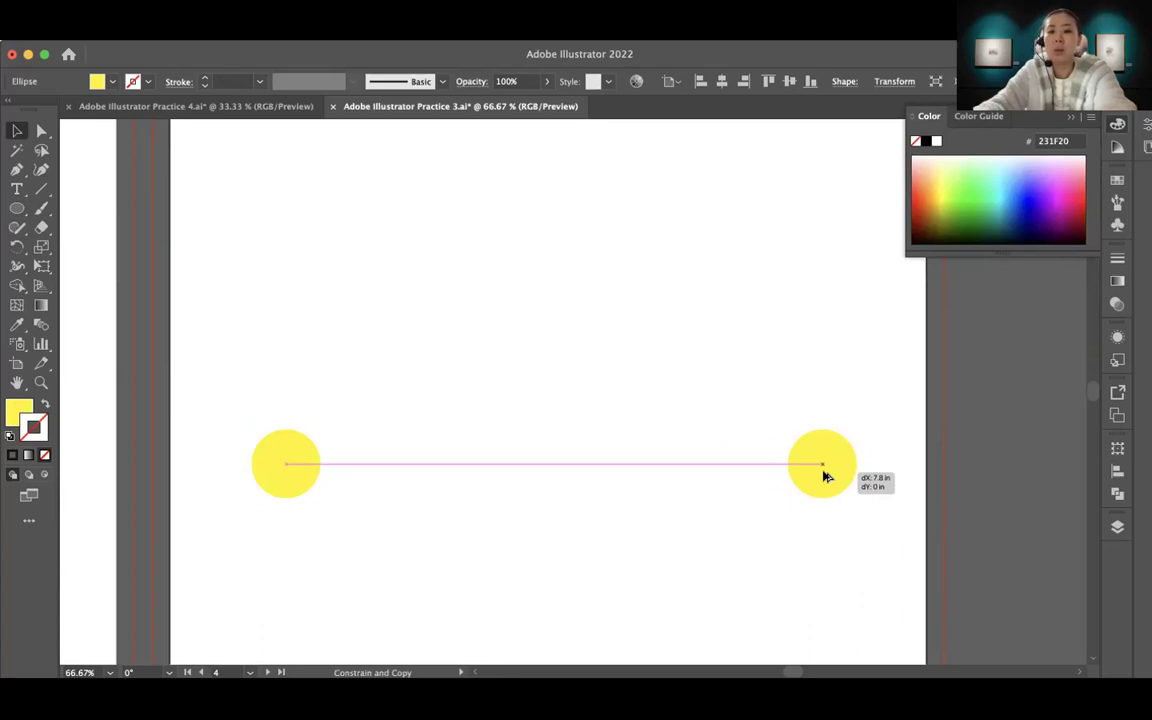
{"action": "left_click_drag", "start_coordinate": [824, 476], "coordinate": [823, 477]}
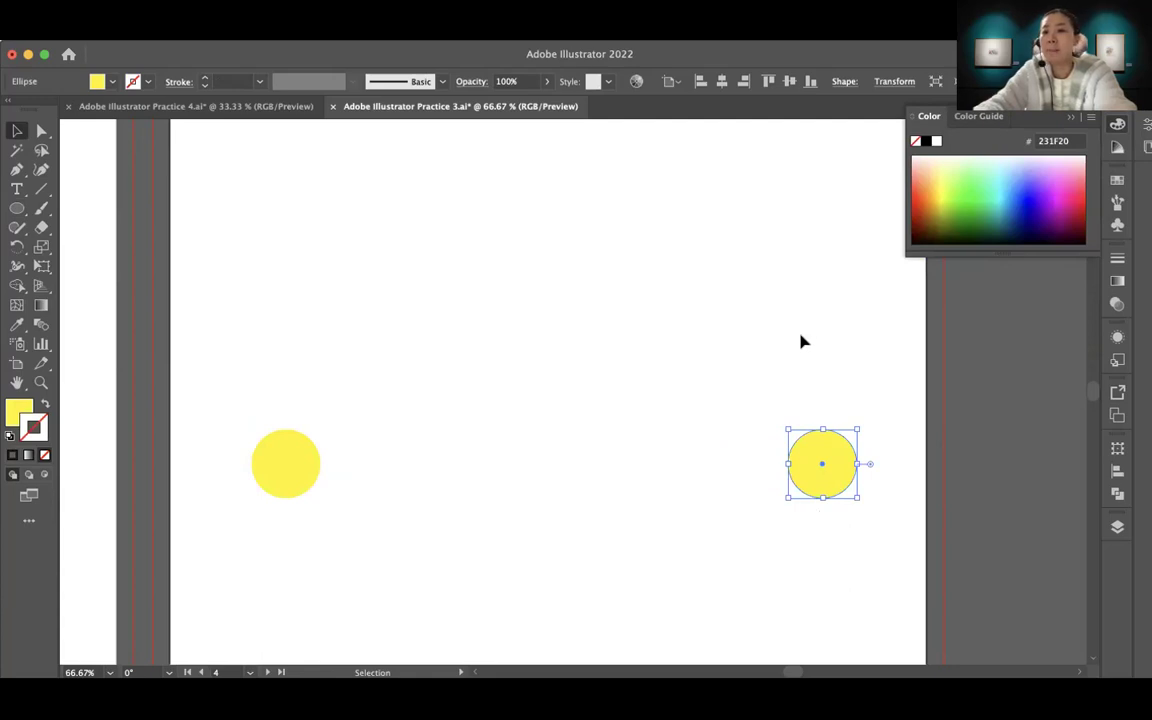
{"action": "left_click", "coordinate": [1117, 179]}
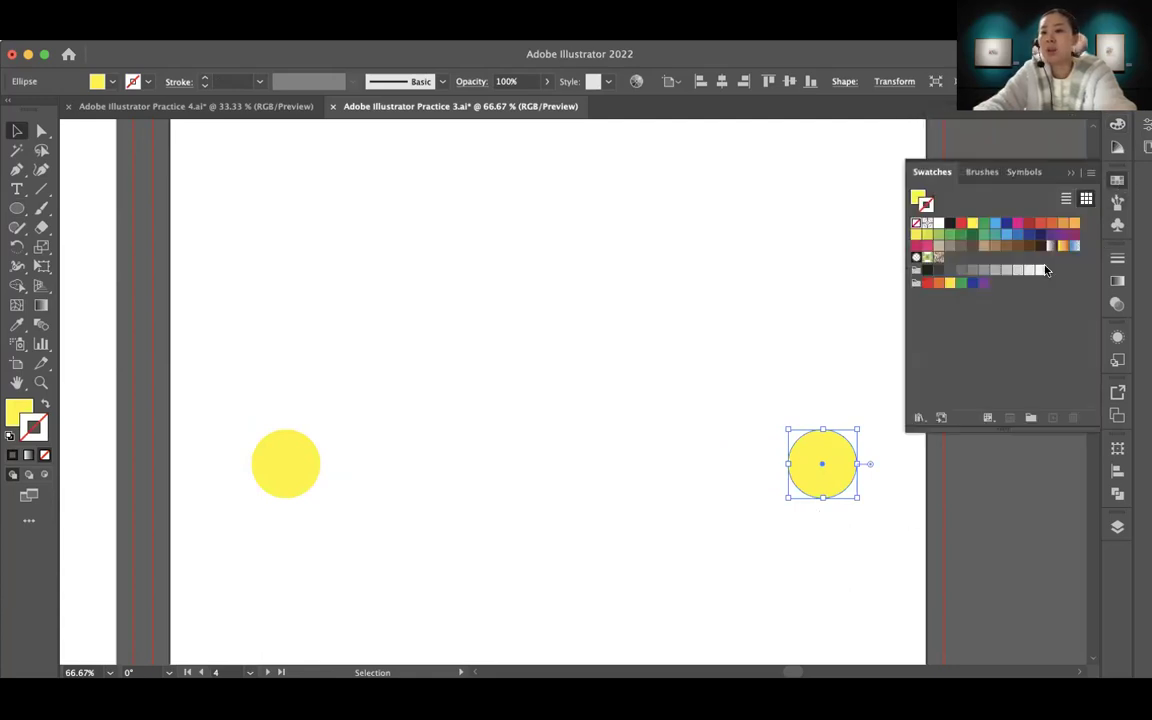
{"action": "left_click", "coordinate": [1027, 230]}
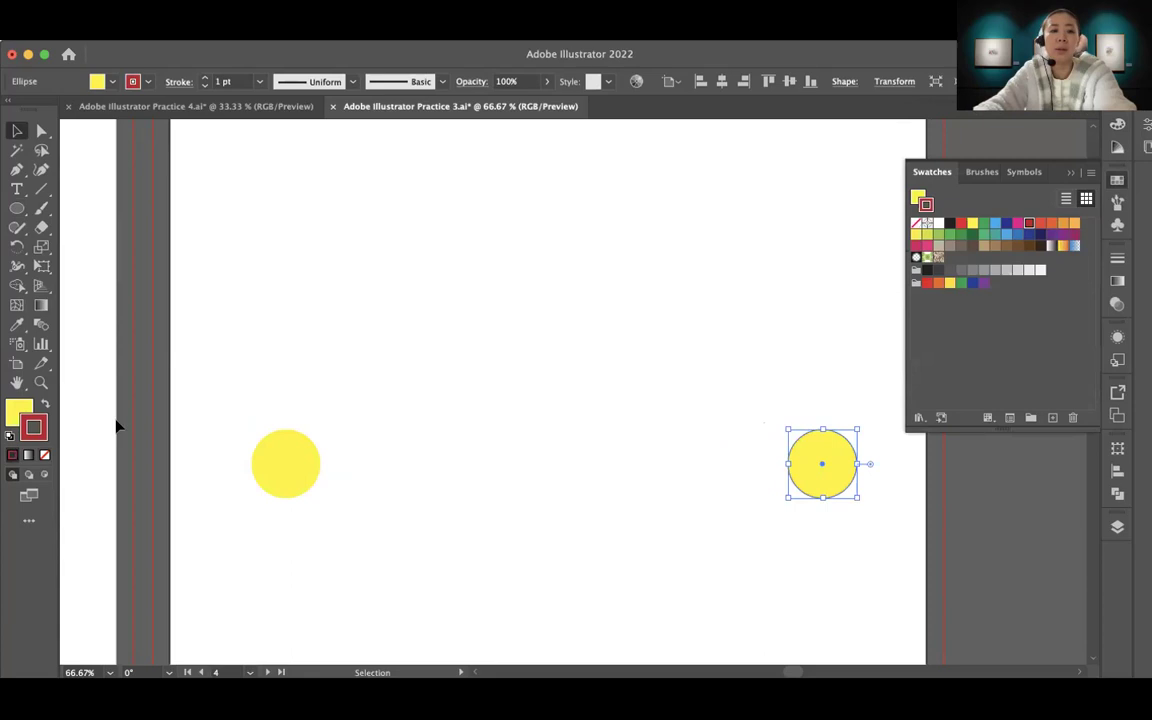
{"action": "left_click", "coordinate": [45, 406]}
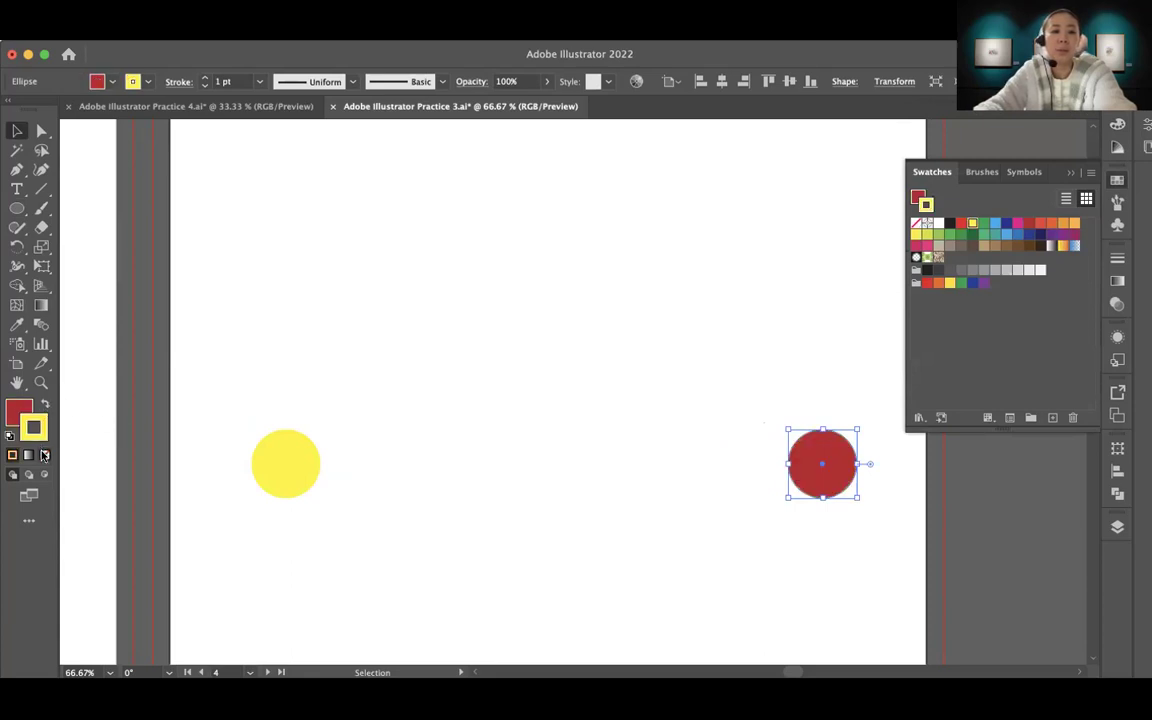
{"action": "left_click", "coordinate": [44, 456]}
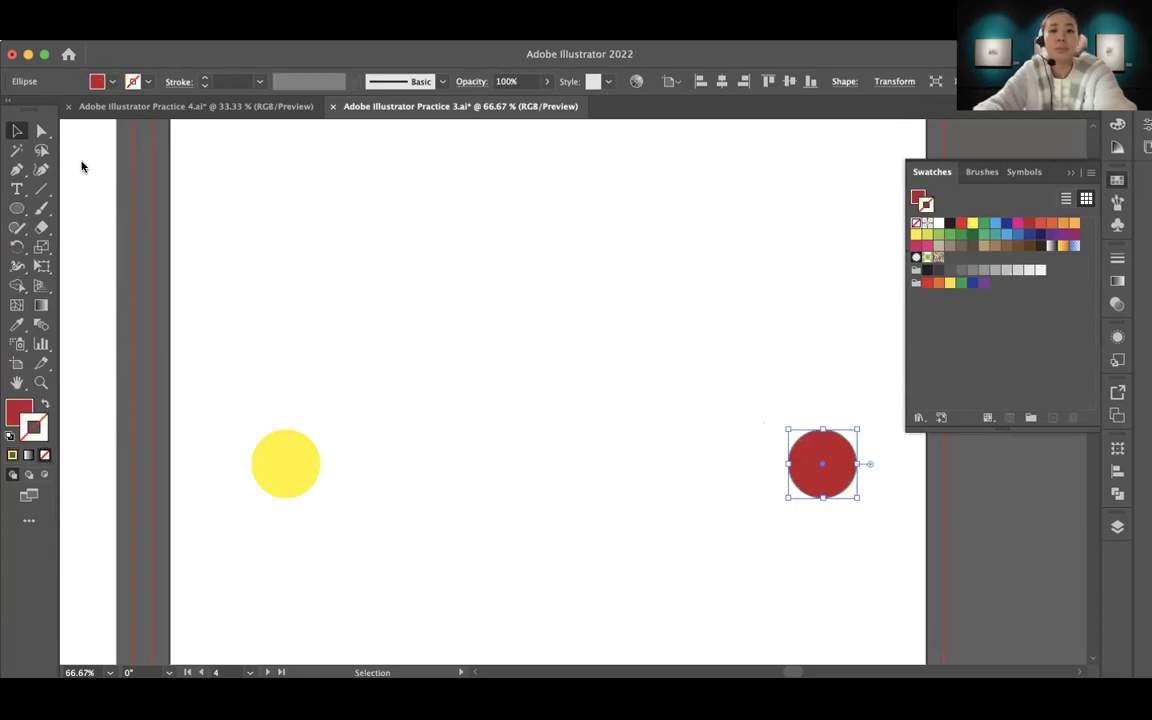
{"action": "left_click", "coordinate": [405, 266]}
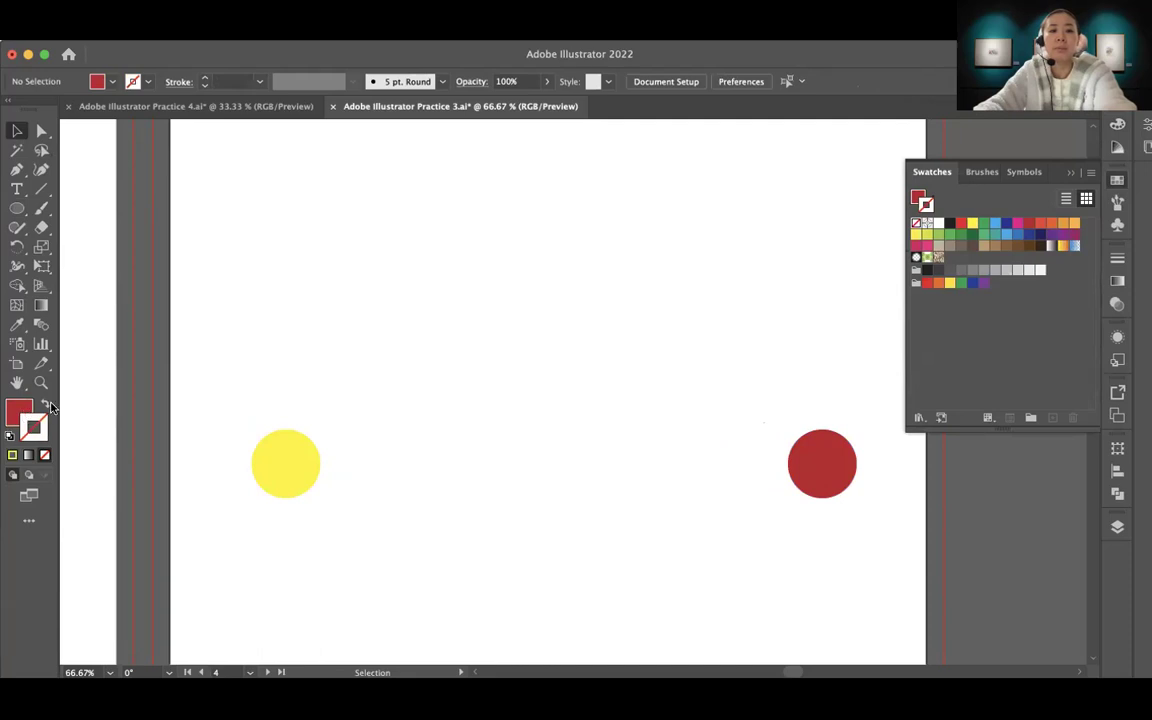
Blend the yellow and red circles using 8 Specified Steps
{"action": "left_click_drag", "start_coordinate": [463, 437], "coordinate": [409, 487]}
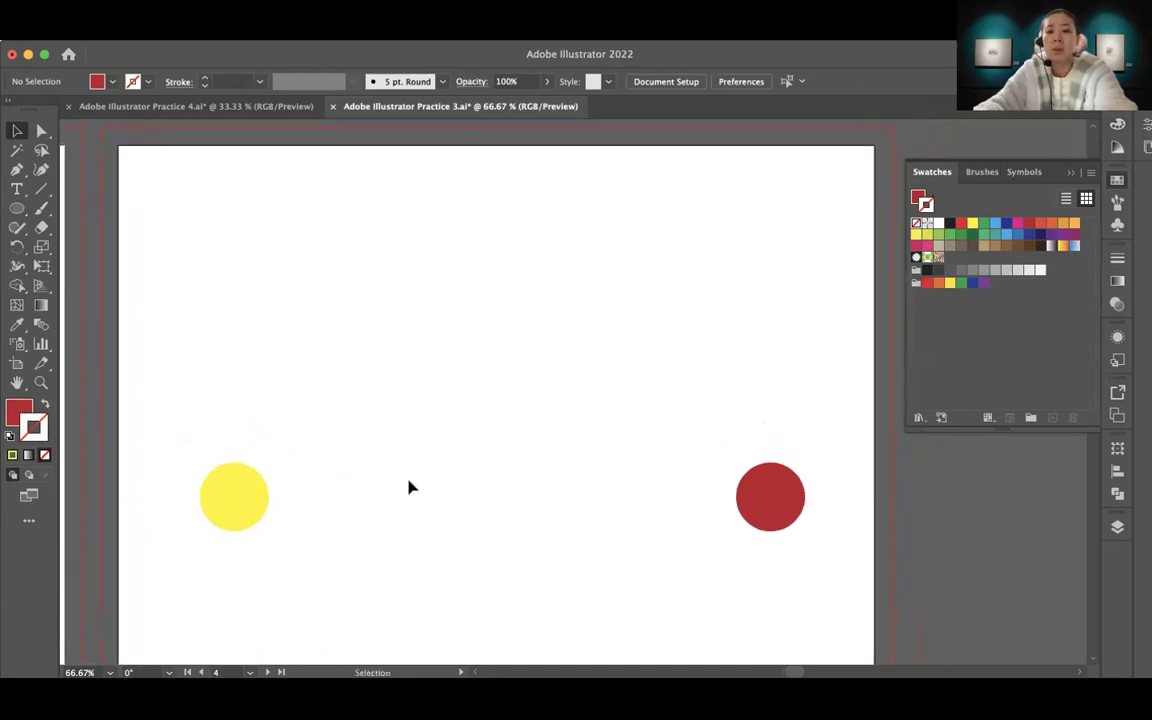
{"action": "scroll", "coordinate": [395, 478], "scroll_direction": "down", "scroll_amount": 2}
{"action": "left_click_drag", "start_coordinate": [159, 418], "coordinate": [852, 498]}
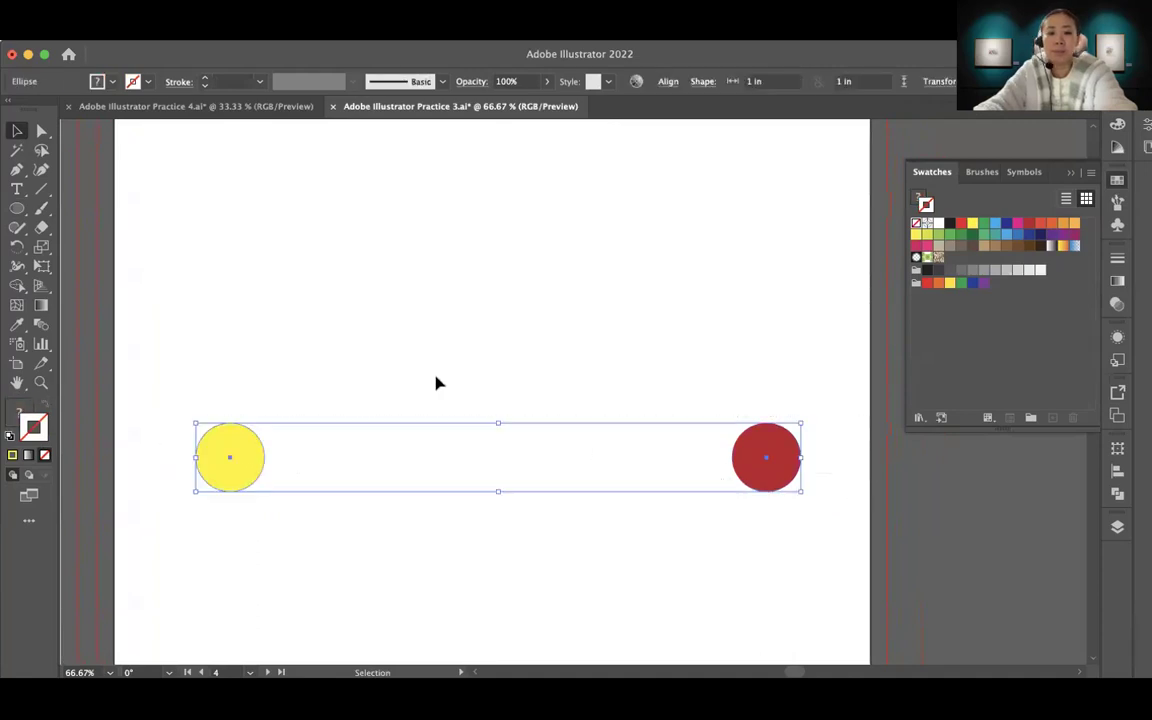
{"action": "left_click_drag", "start_coordinate": [393, 340], "coordinate": [400, 363]}
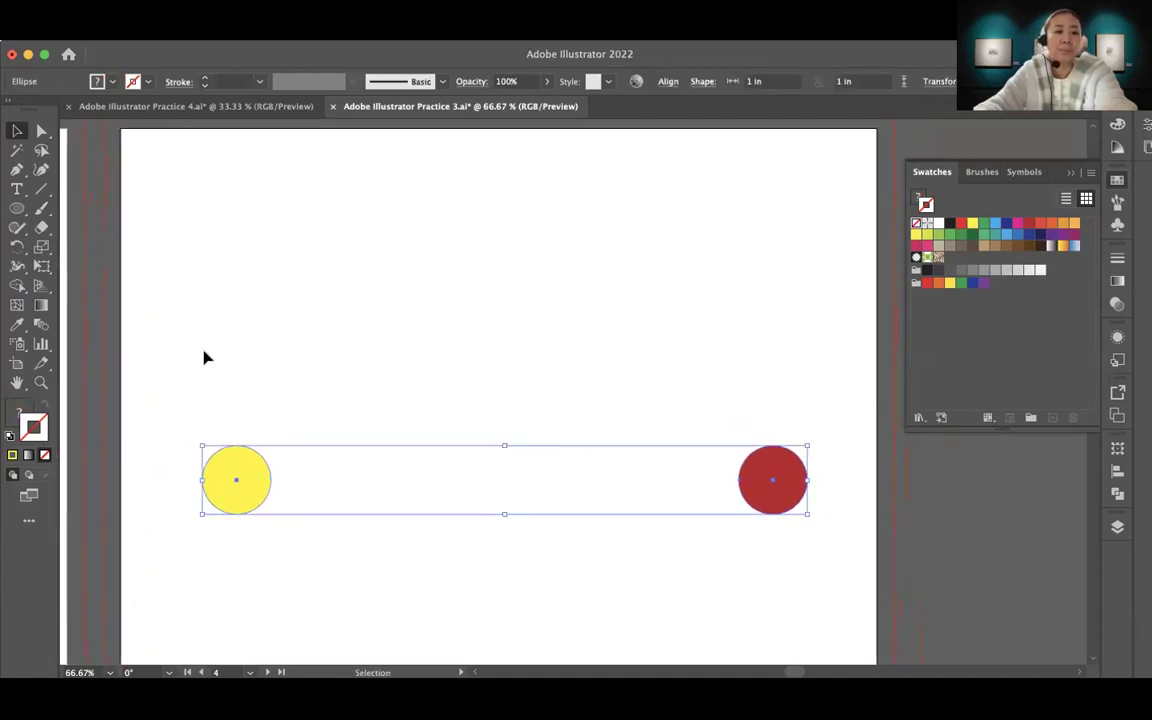
{"action": "double_click", "coordinate": [37, 327]}
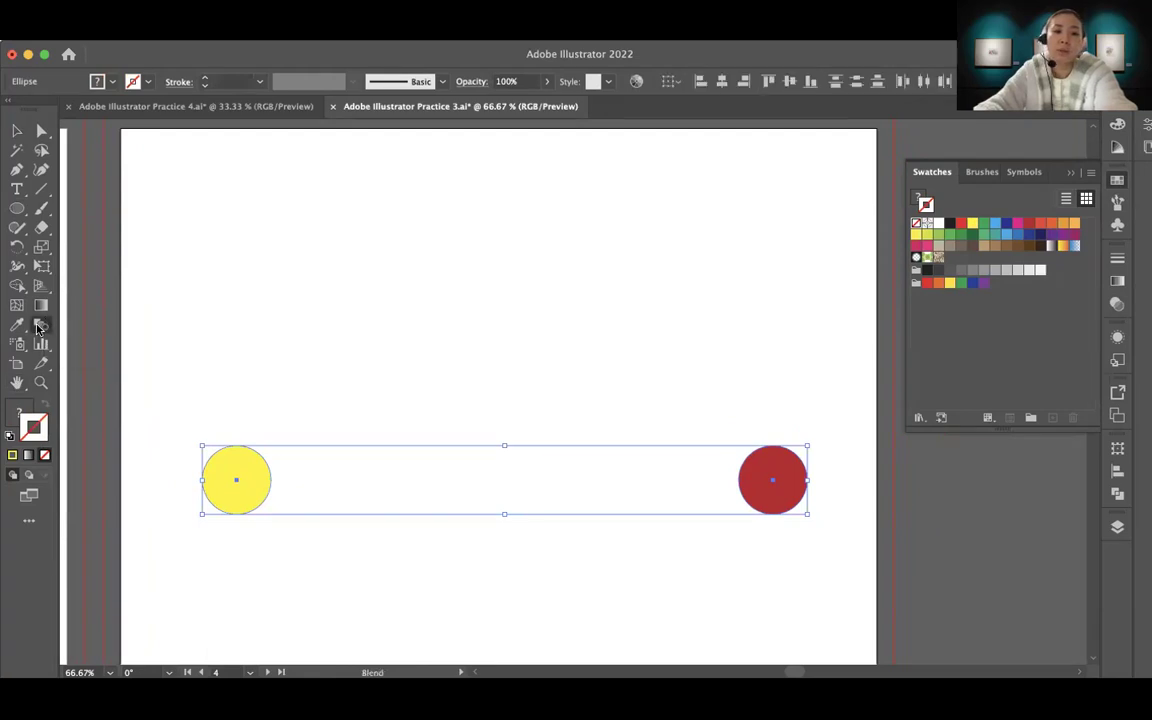
{"action": "left_click", "coordinate": [248, 322]}
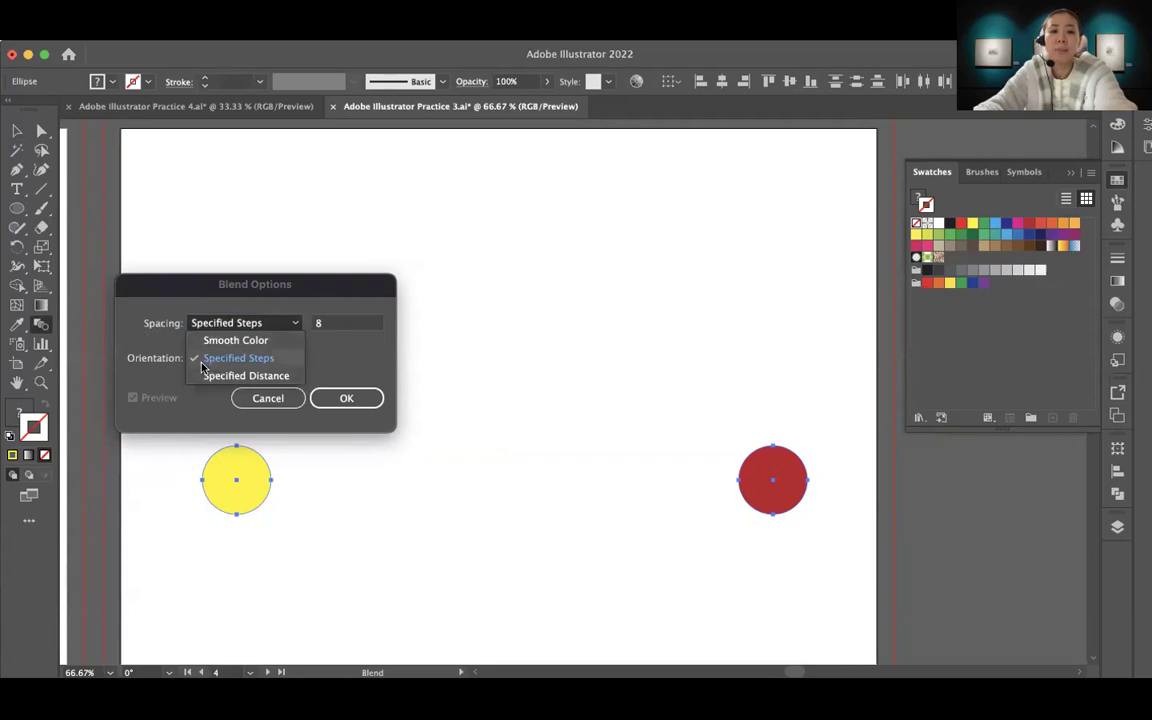
{"action": "left_click", "coordinate": [293, 358]}
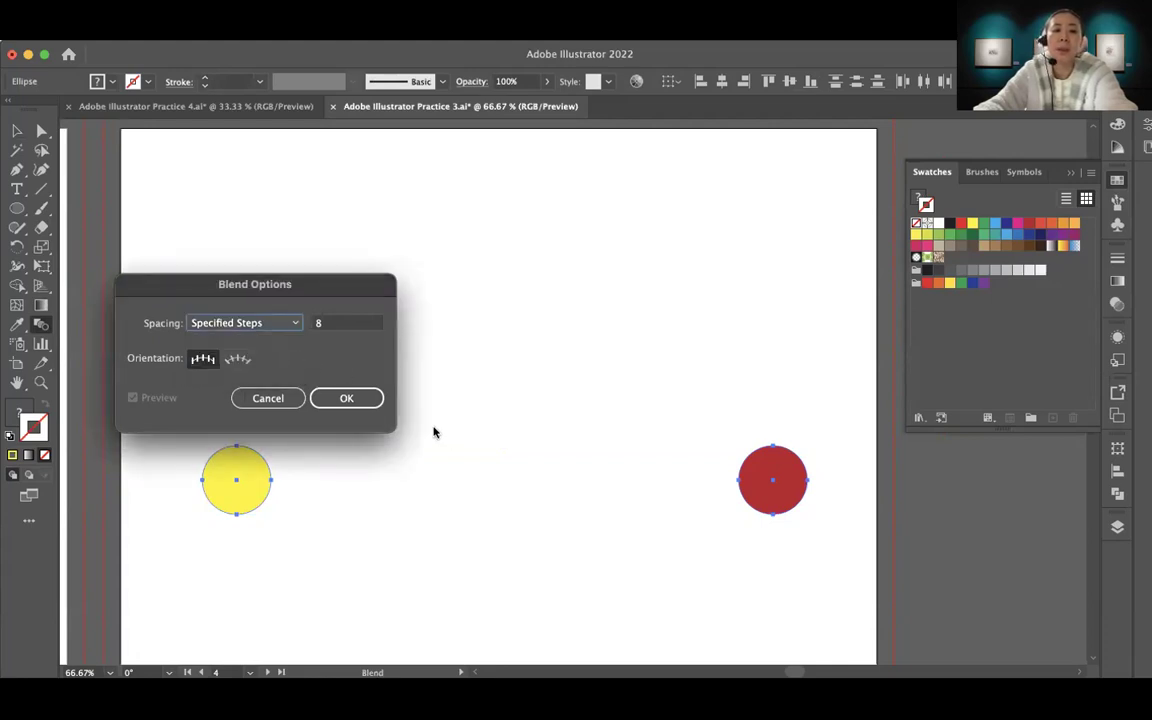
{"action": "left_click", "coordinate": [345, 400]}
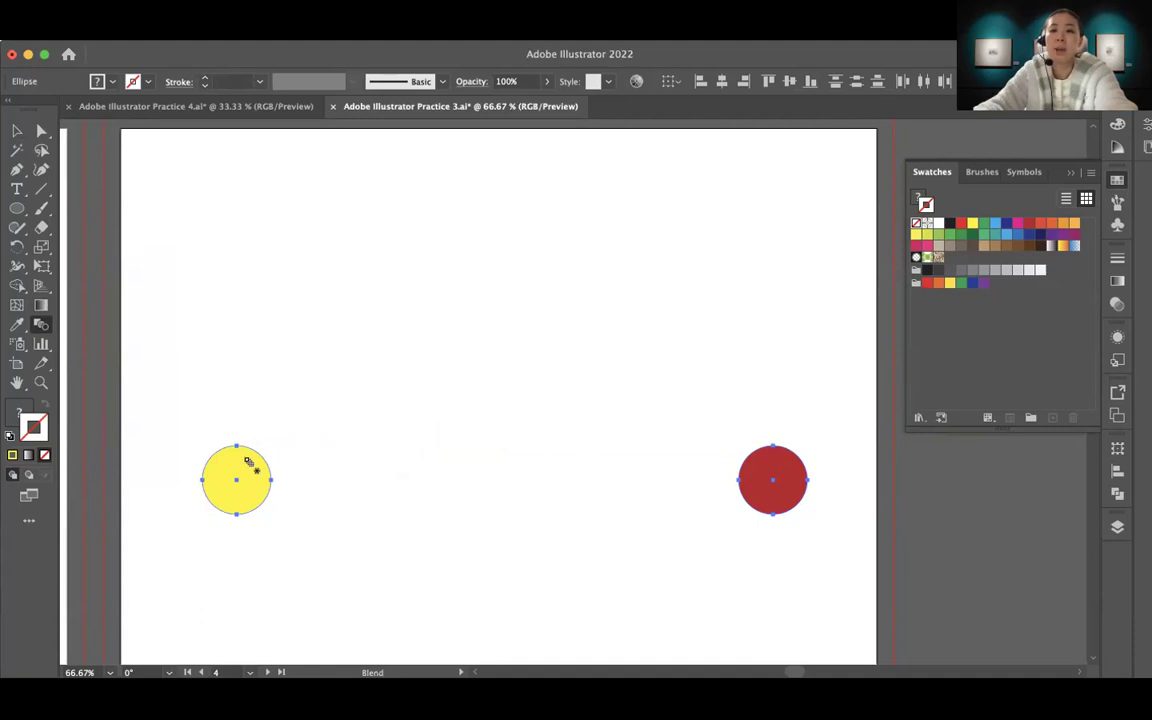
{"action": "left_click", "coordinate": [787, 468]}
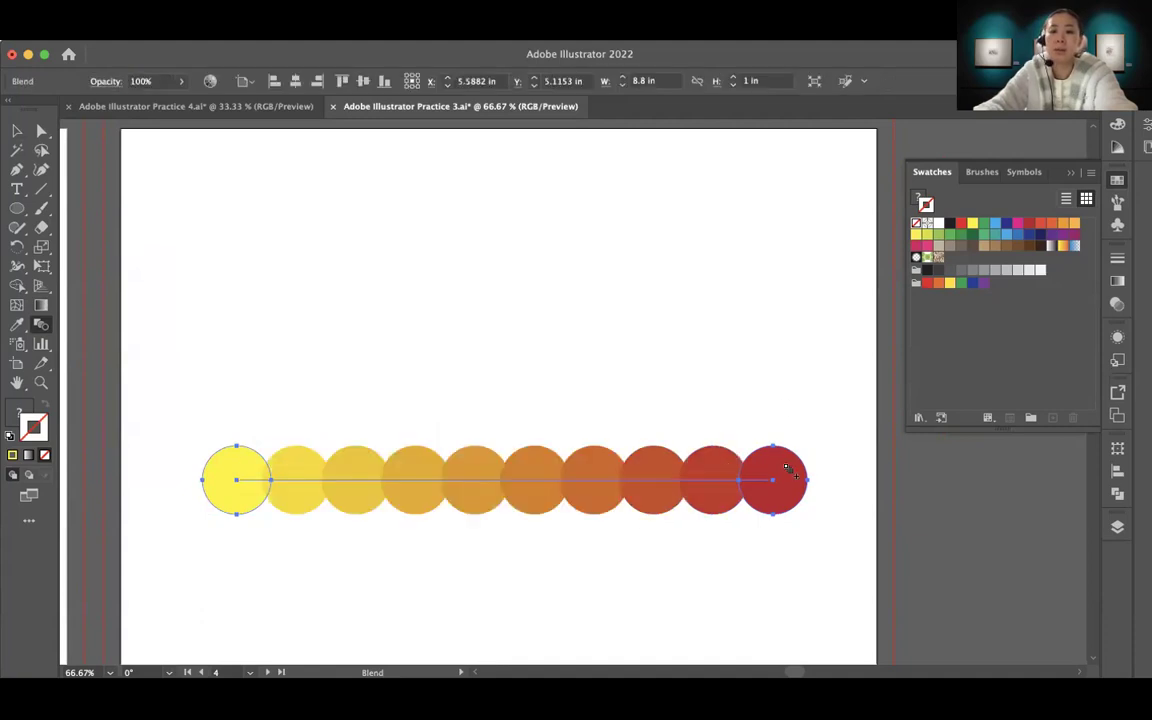
Draw an S-shaped curve with the Pen tool above the row of blended circles
{"action": "left_click", "coordinate": [345, 260]}
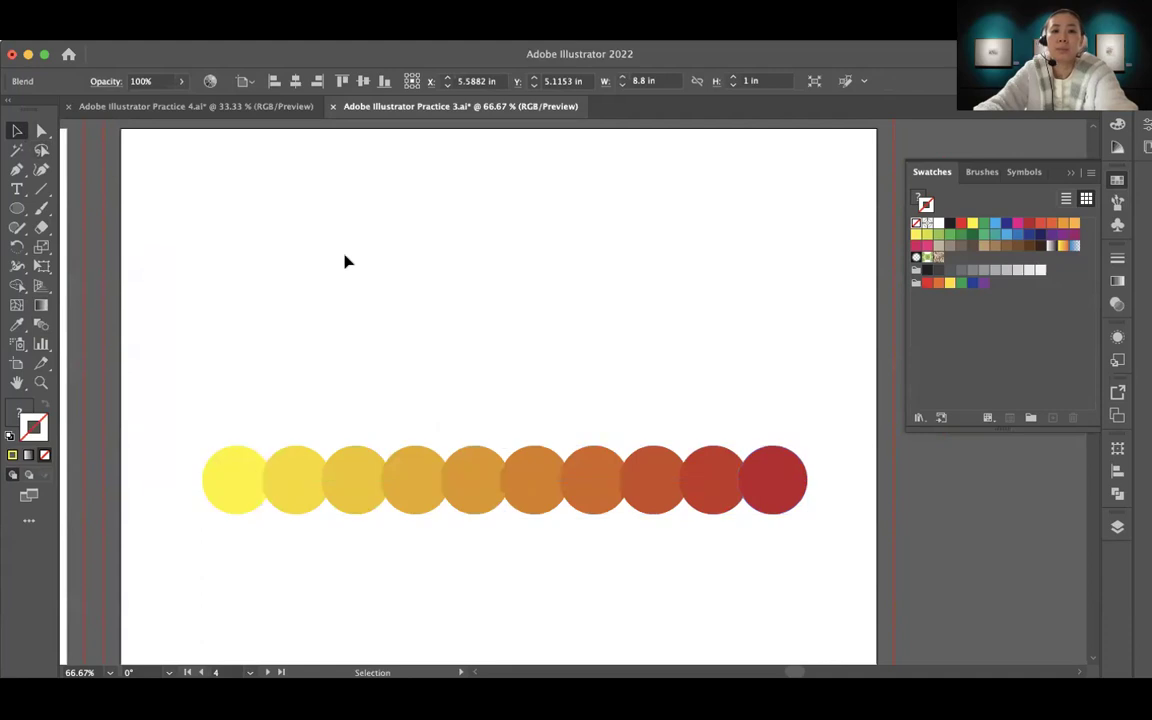
{"action": "key", "text": "z"}
{"action": "left_click", "coordinate": [481, 350], "text": "alt"}
{"action": "scroll", "coordinate": [451, 410], "scroll_direction": "right", "scroll_amount": 5}
{"action": "scroll", "coordinate": [465, 419], "scroll_direction": "right", "scroll_amount": 2}
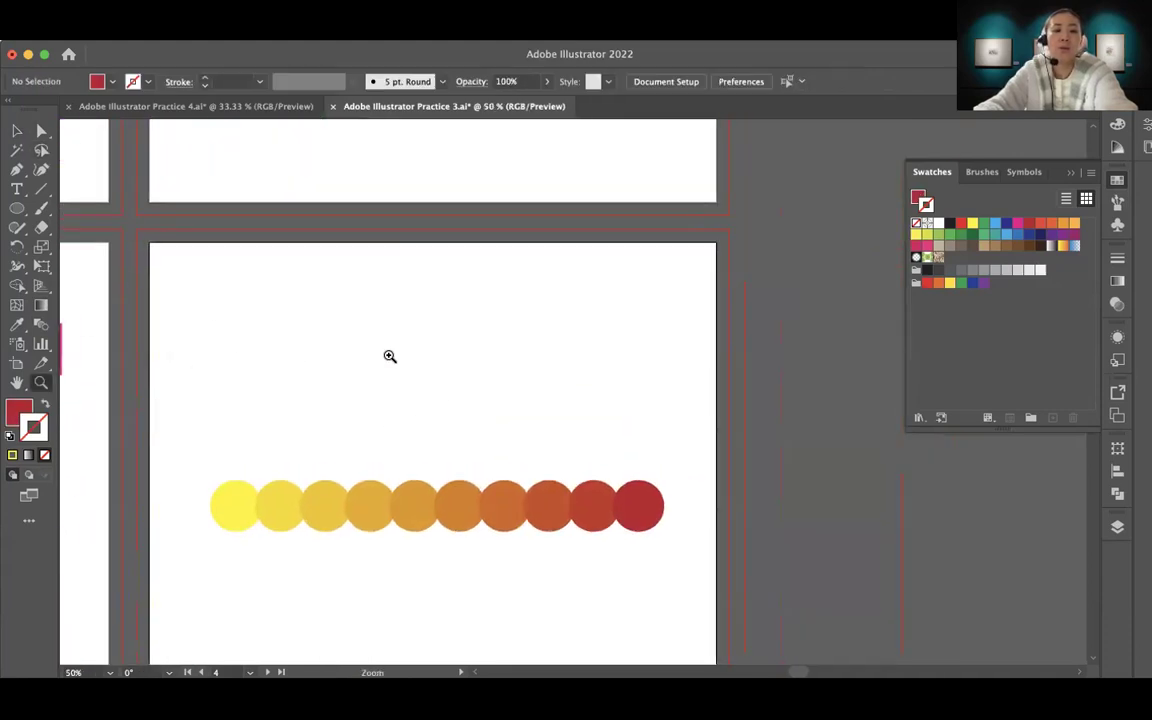
{"action": "left_click", "coordinate": [18, 171]}
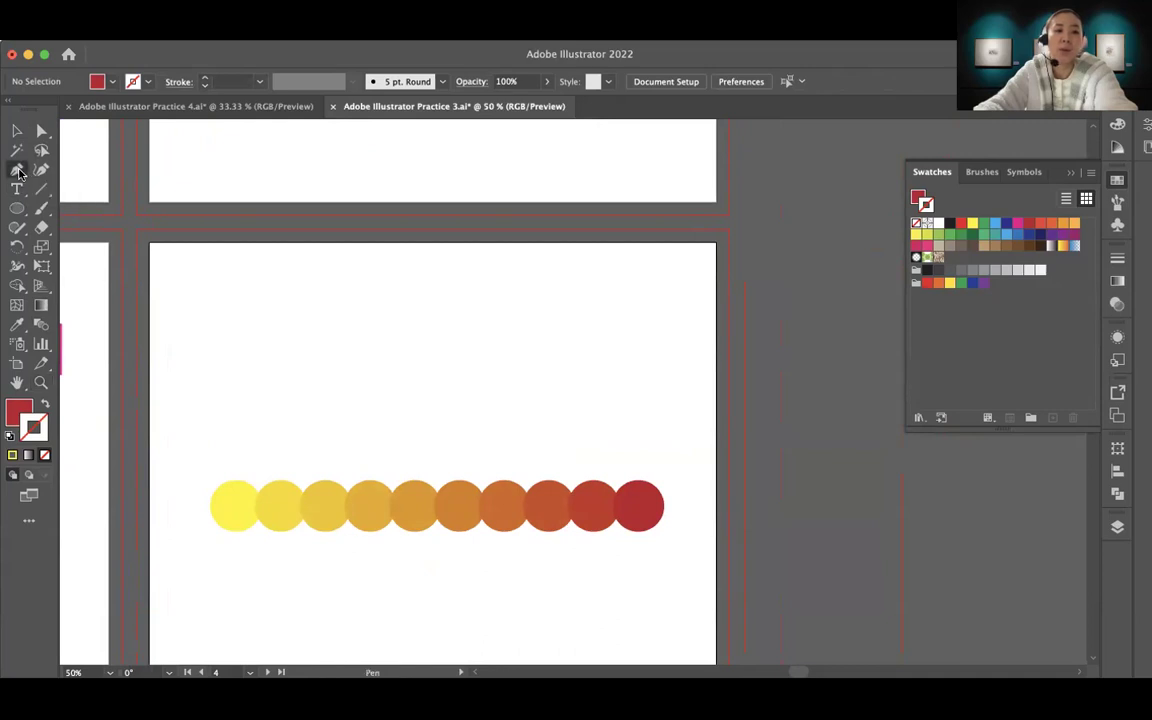
{"action": "left_click", "coordinate": [215, 403]}
{"action": "left_click_drag", "start_coordinate": [424, 375], "coordinate": [546, 441]}
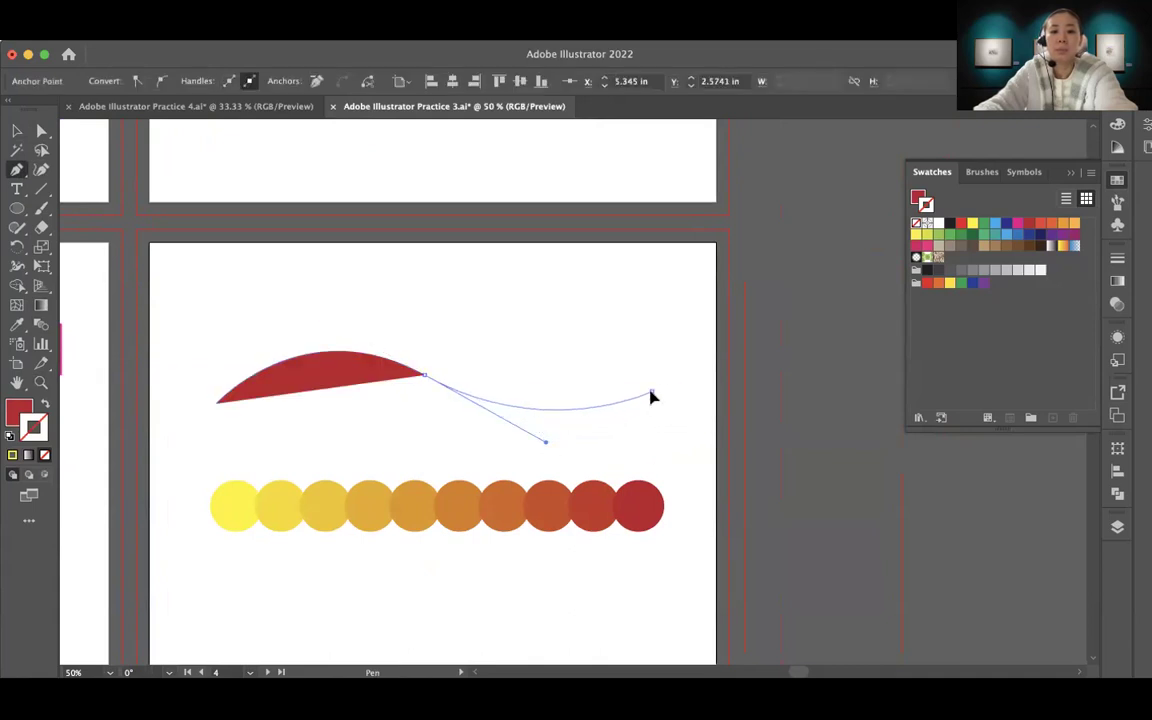
{"action": "left_click", "coordinate": [651, 393]}
{"action": "left_click_drag", "start_coordinate": [652, 394], "coordinate": [630, 432]}
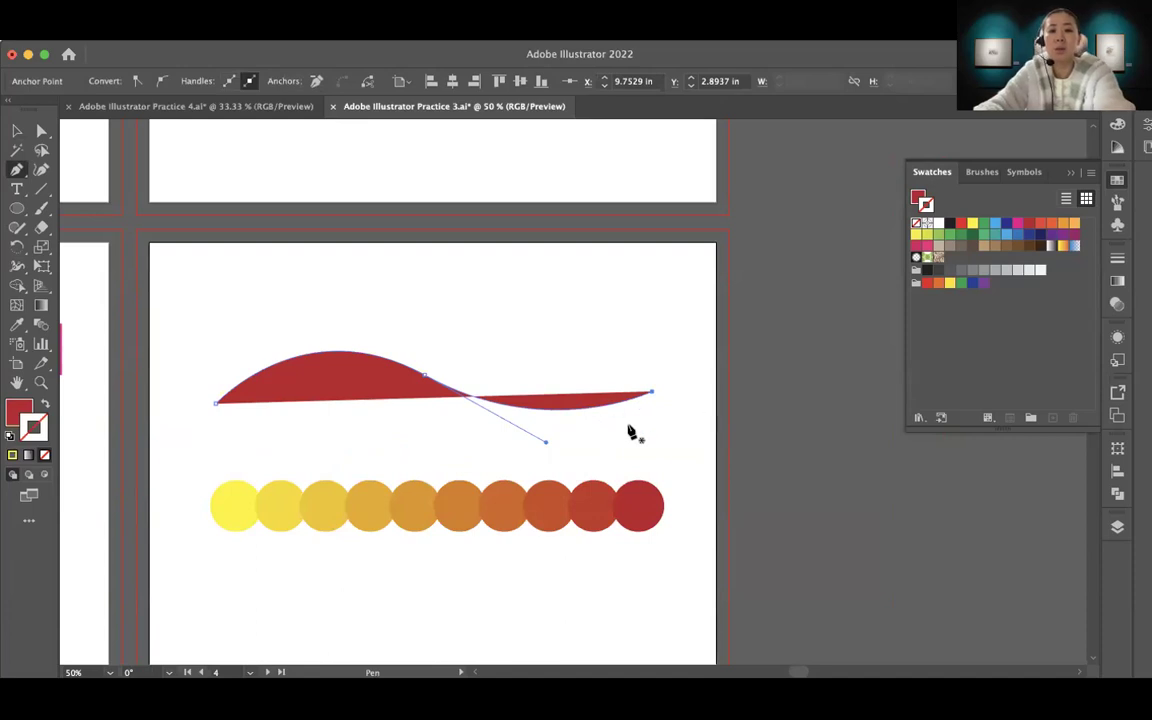
Swap the curve's fill and stroke so it has a red outline and no fill
{"action": "left_click", "coordinate": [44, 406]}
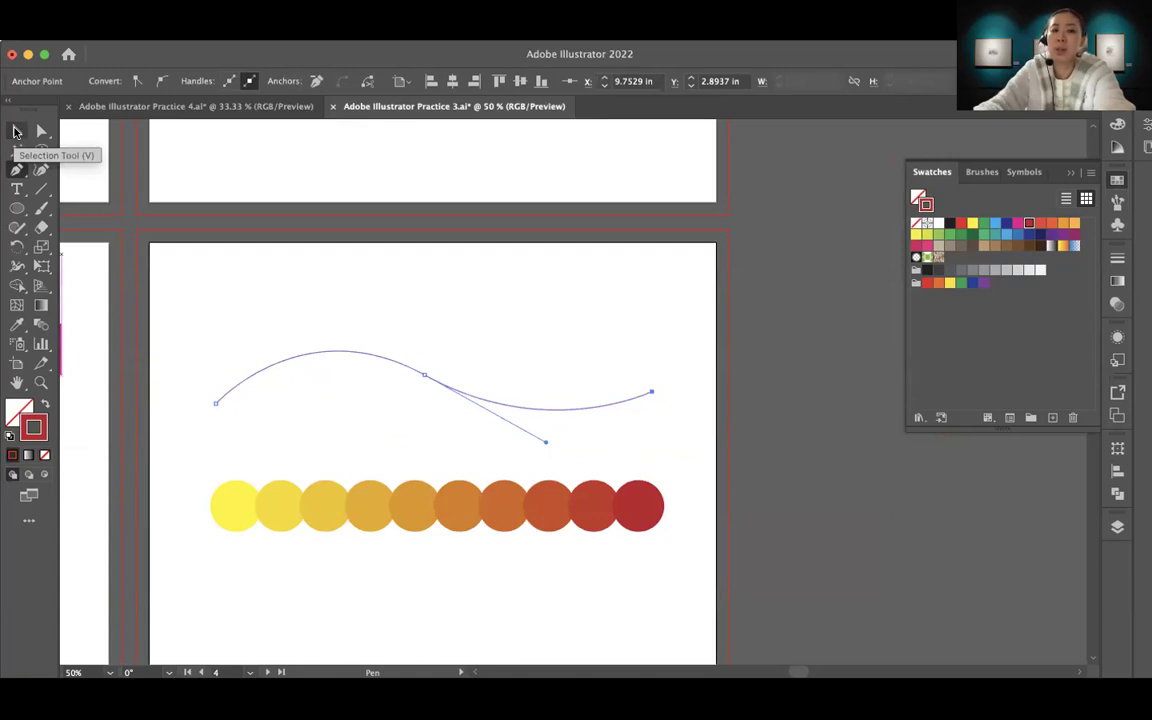
{"action": "left_click", "coordinate": [15, 131]}
{"action": "left_click", "coordinate": [400, 335]}
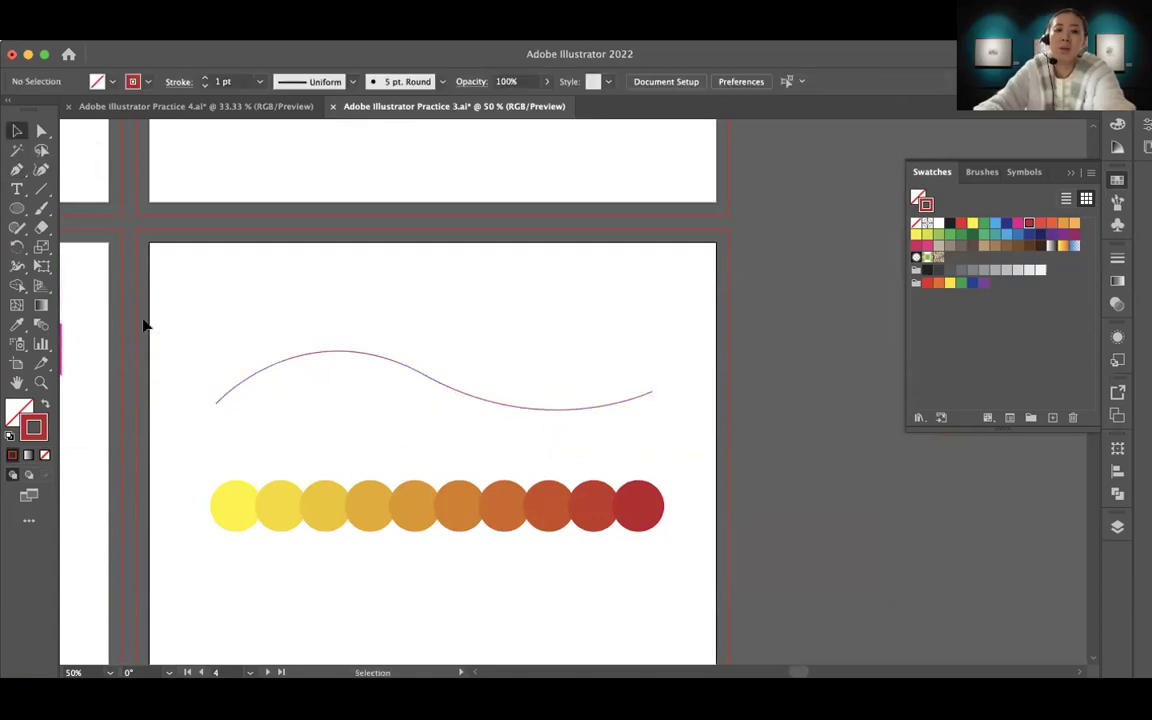
Replace the blend's spine with the wavy curve, then switch to the Practice 4 document
{"action": "left_click_drag", "start_coordinate": [150, 312], "coordinate": [752, 563]}
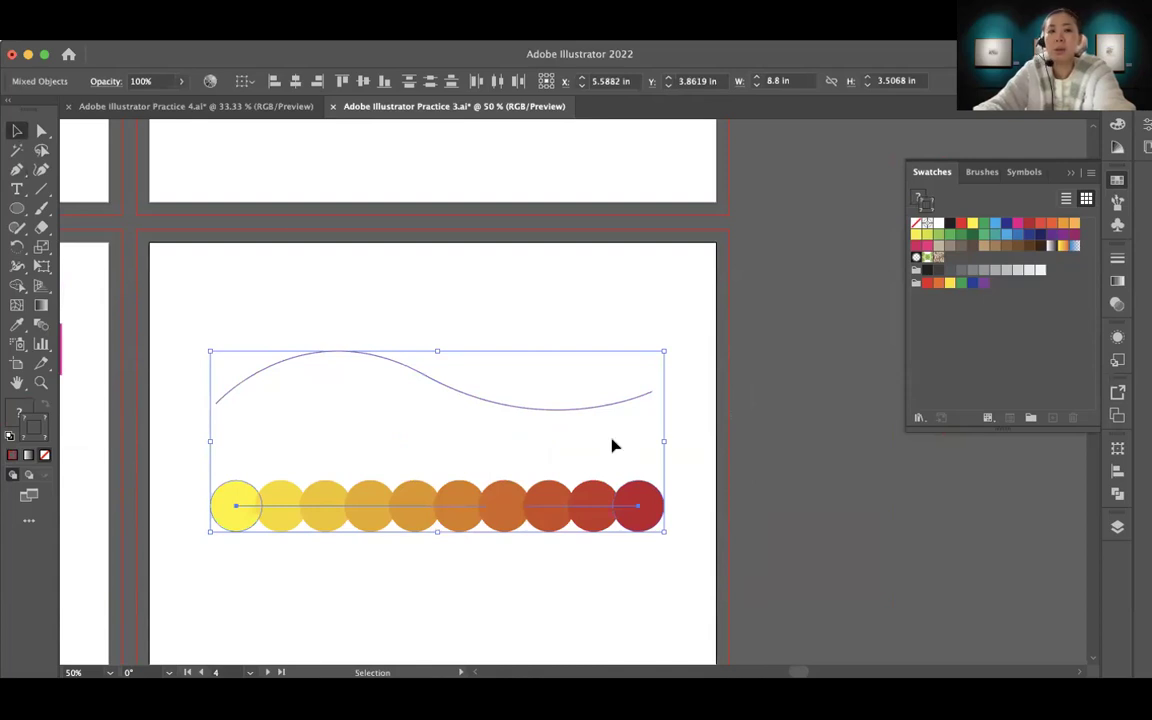
{"action": "left_click", "coordinate": [175, 30]}
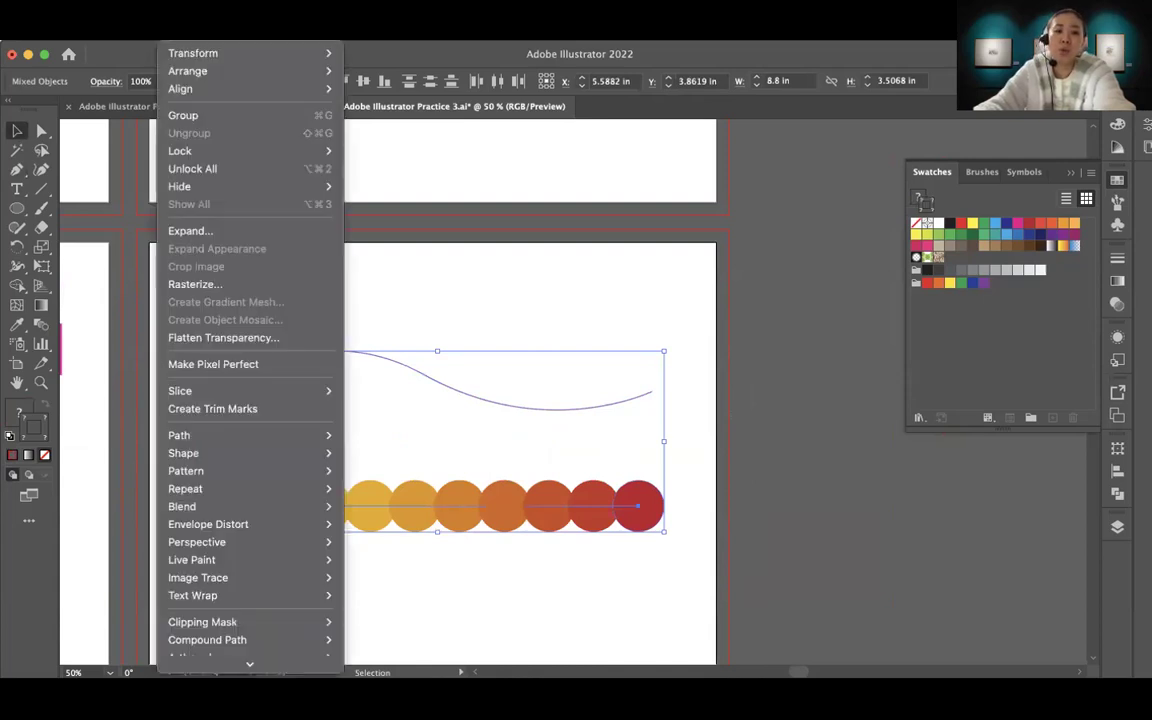
{"action": "mouse_move", "coordinate": [214, 508]}
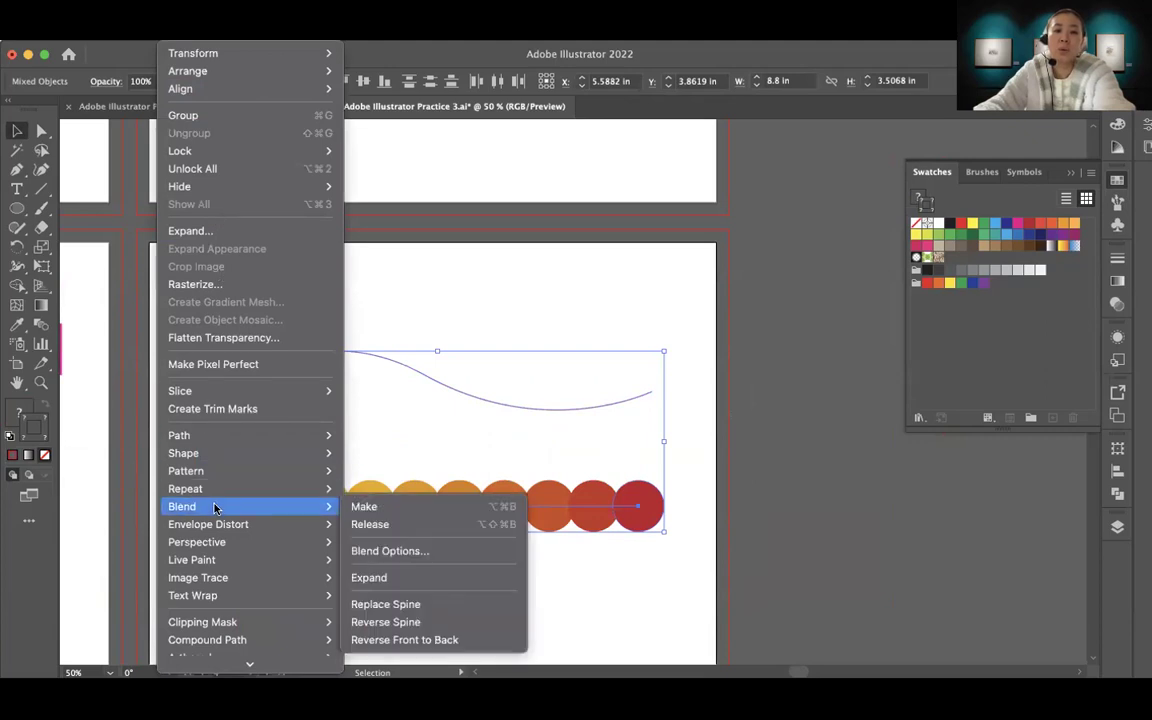
{"action": "left_click", "coordinate": [435, 606]}
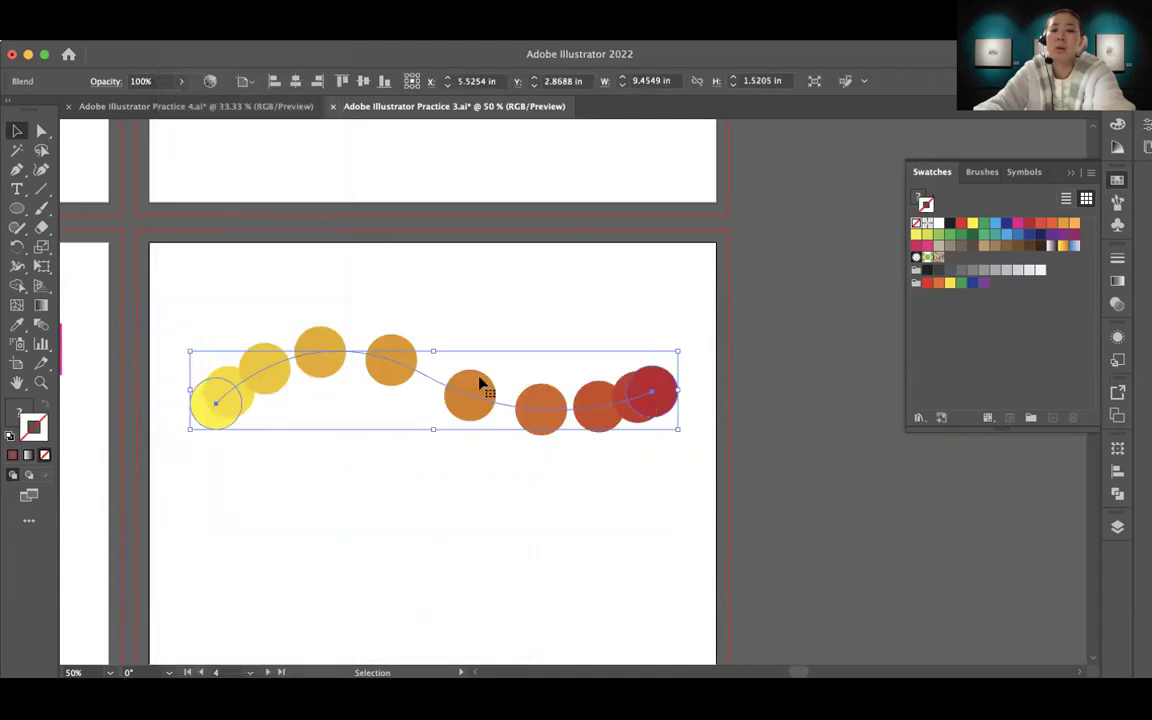
{"action": "left_click", "coordinate": [500, 526]}
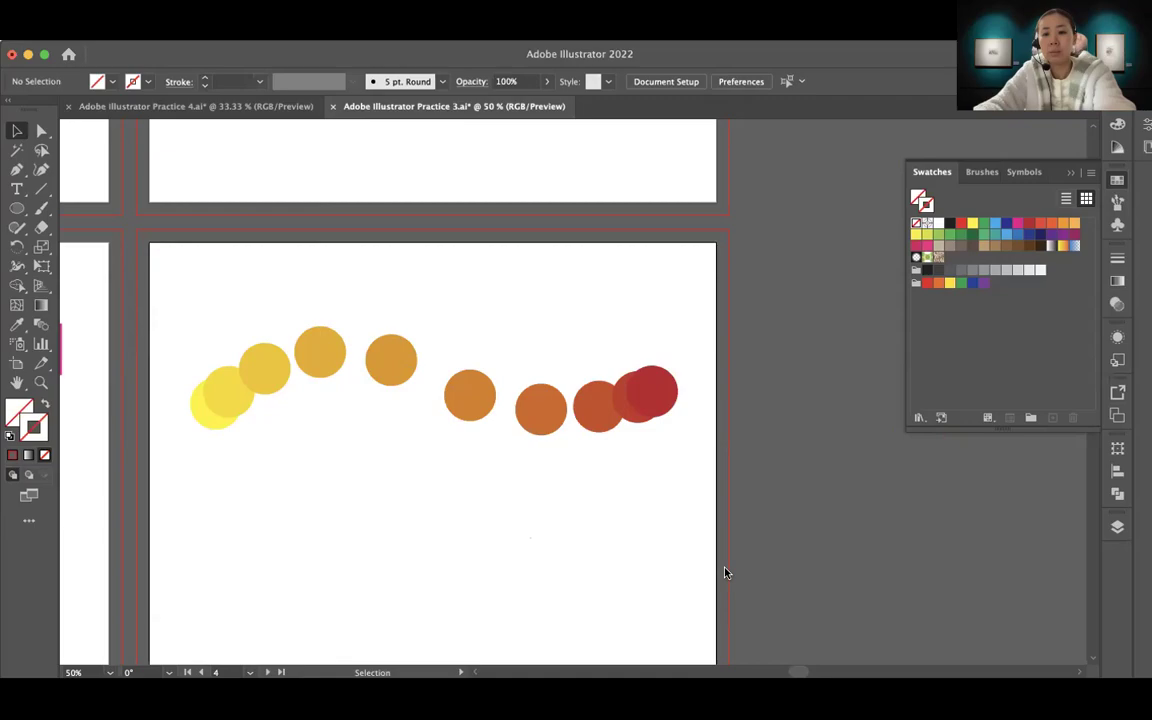
{"action": "key", "text": "ctrl+Tab"}
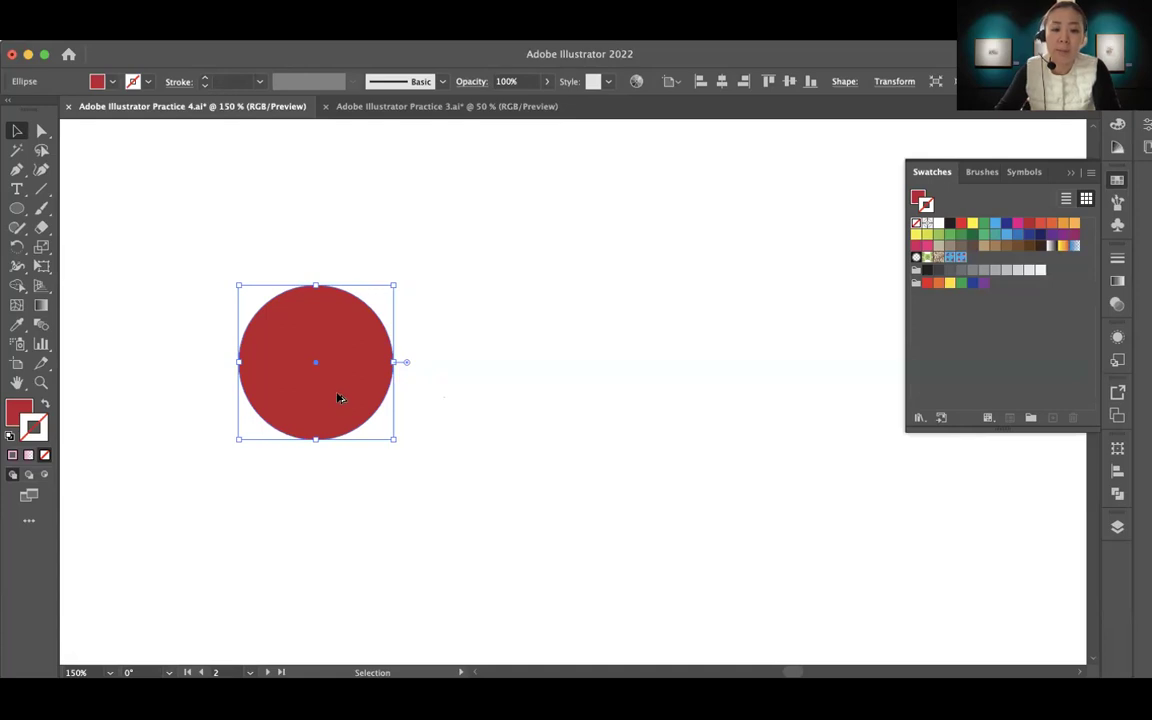
Alt-drag two copies of the red circle to its right, the second overlapping the first
{"action": "left_click_drag", "start_coordinate": [338, 398], "coordinate": [563, 403]}
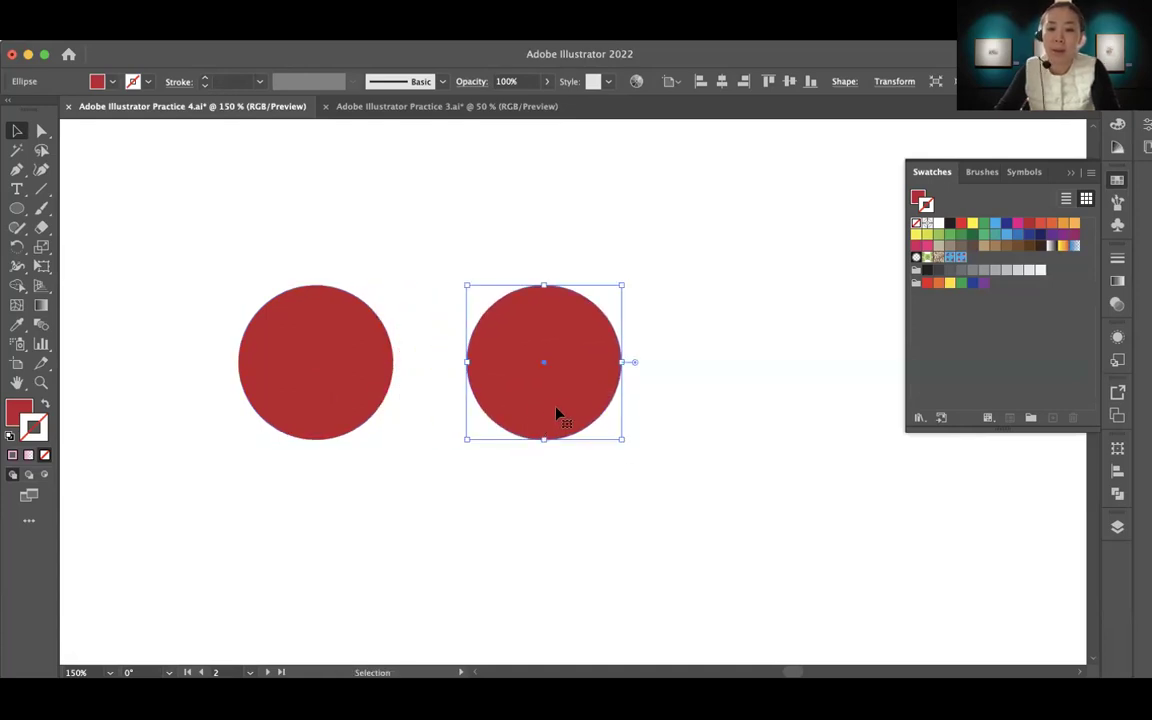
{"action": "left_click_drag", "start_coordinate": [544, 414], "coordinate": [571, 413]}
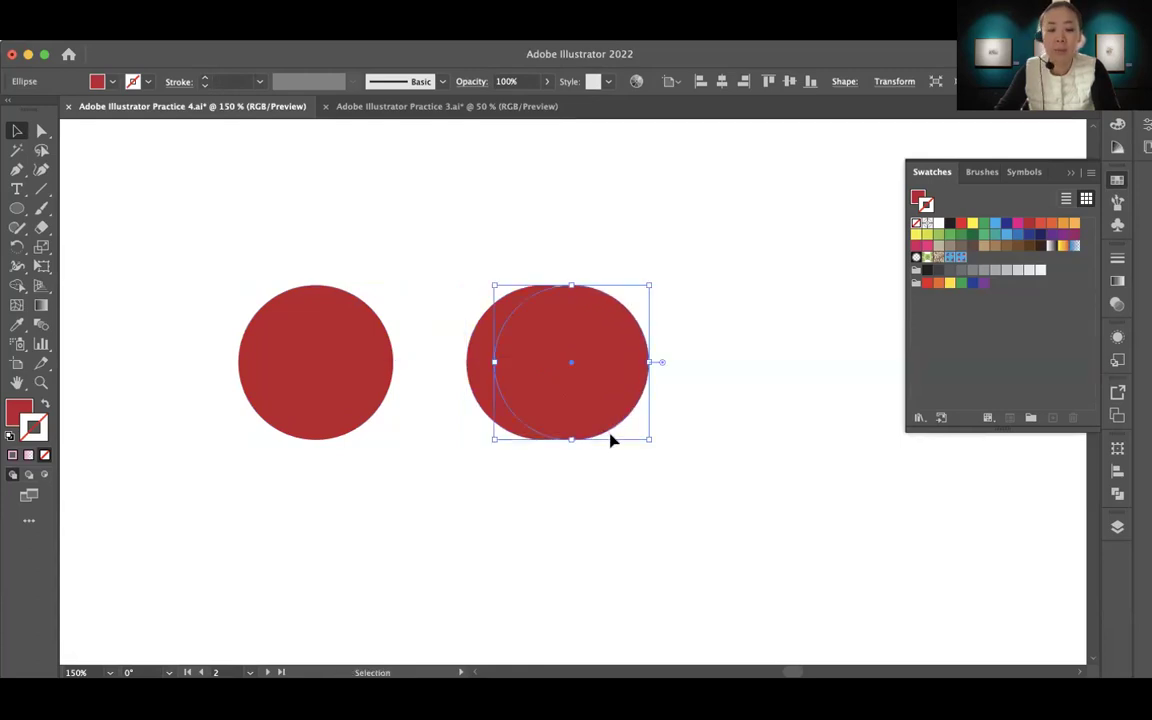
{"action": "left_click", "coordinate": [663, 496]}
Divide the overlapping circle pair with Pathfinder > Divide
{"action": "left_click_drag", "start_coordinate": [638, 478], "coordinate": [498, 300]}
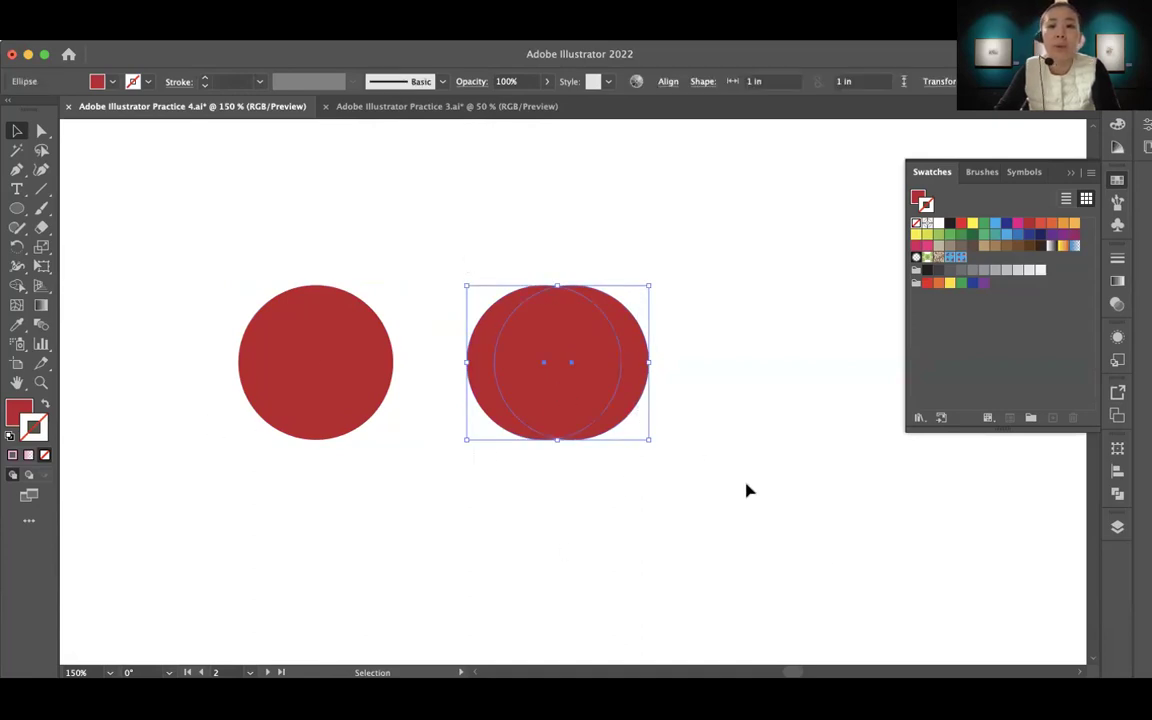
{"action": "left_click", "coordinate": [440, 270]}
{"action": "left_click_drag", "start_coordinate": [435, 239], "coordinate": [702, 499]}
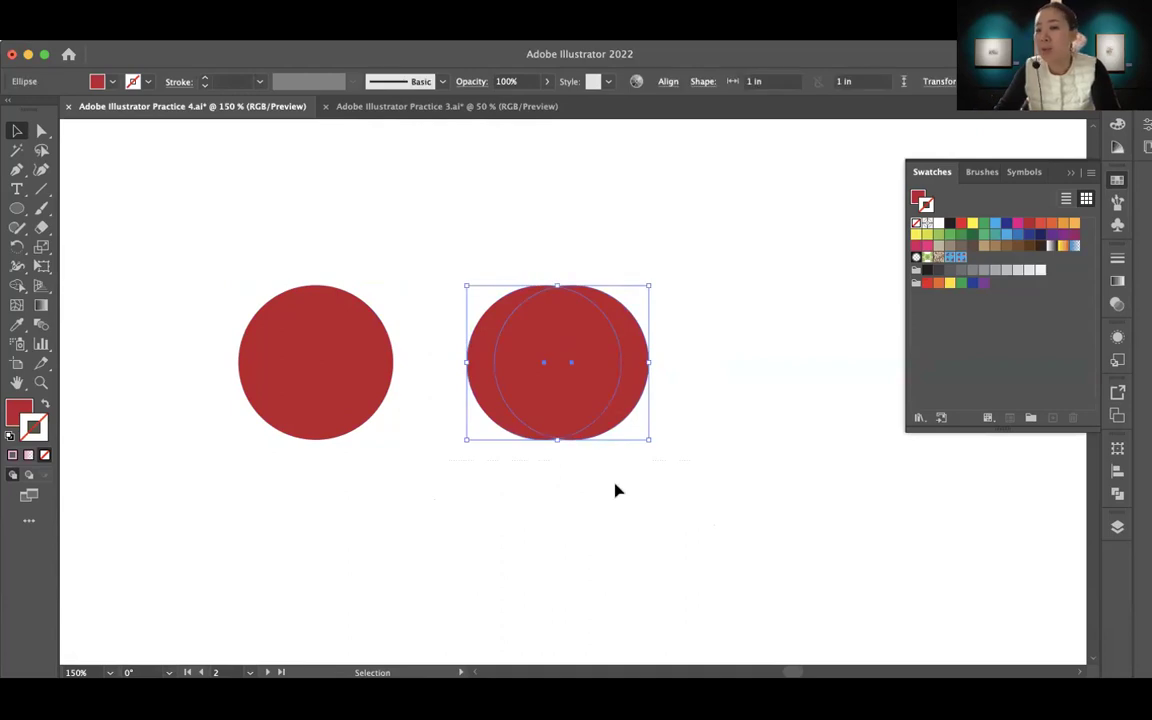
{"action": "left_click", "coordinate": [1118, 499]}
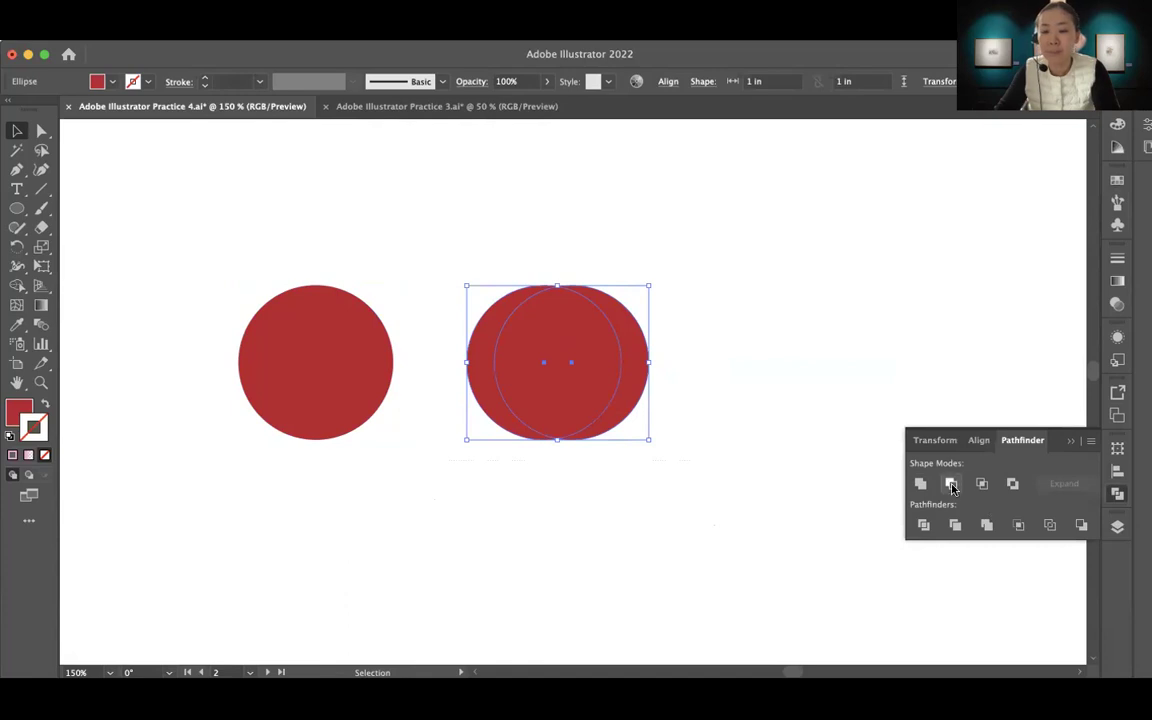
{"action": "left_click", "coordinate": [923, 524]}
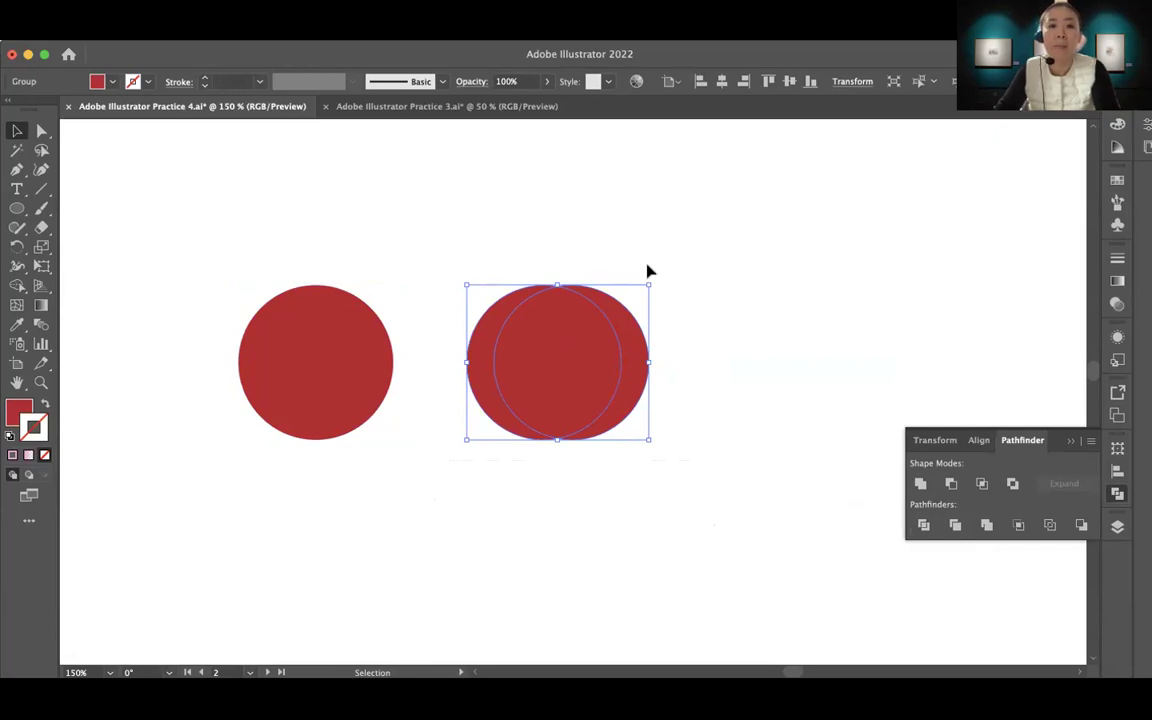
{"action": "left_click", "coordinate": [613, 458]}
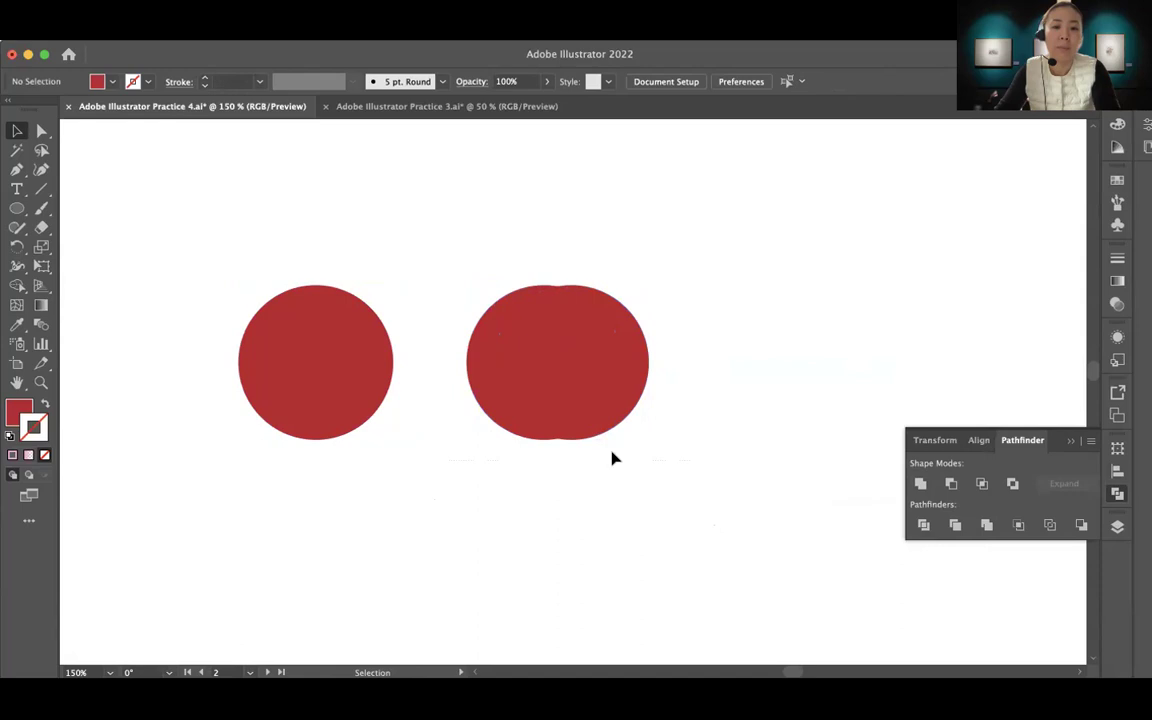
Move the cherry and watermelon artwork onto the red circles' artboard
{"action": "key", "text": "z"}
{"action": "left_click", "coordinate": [642, 430], "text": "alt"}
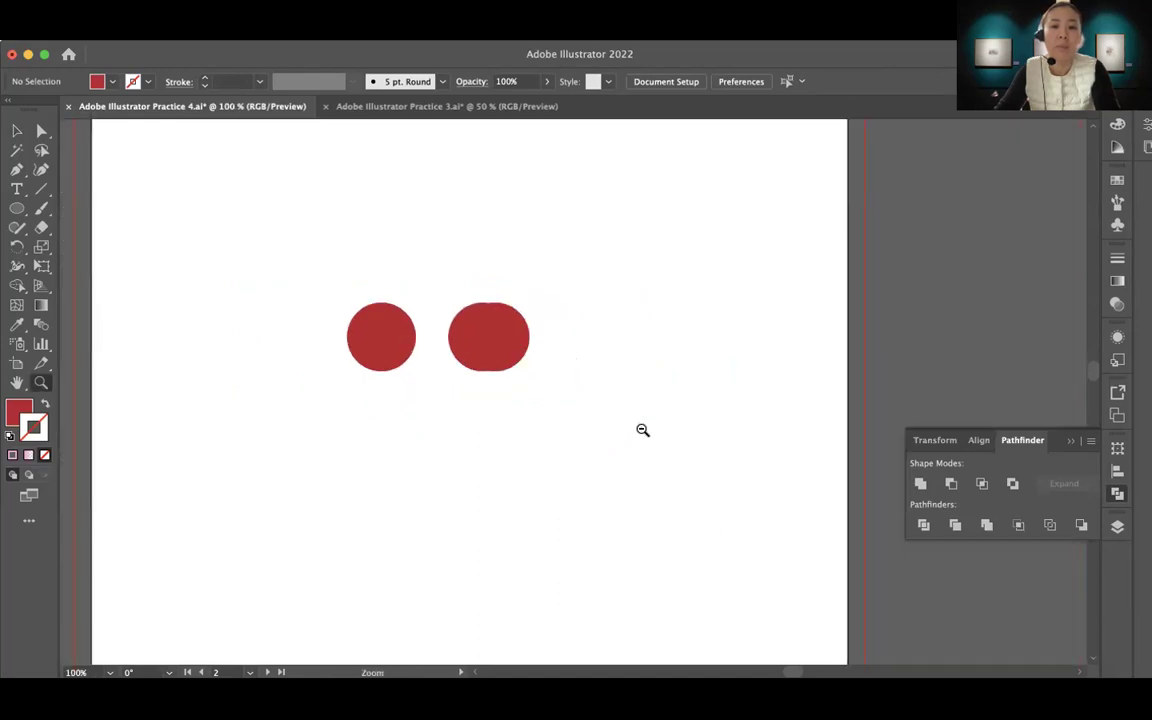
{"action": "left_click", "coordinate": [293, 334], "text": "alt"}
{"action": "left_click_drag", "start_coordinate": [293, 334], "coordinate": [583, 342]}
{"action": "key", "text": "v"}
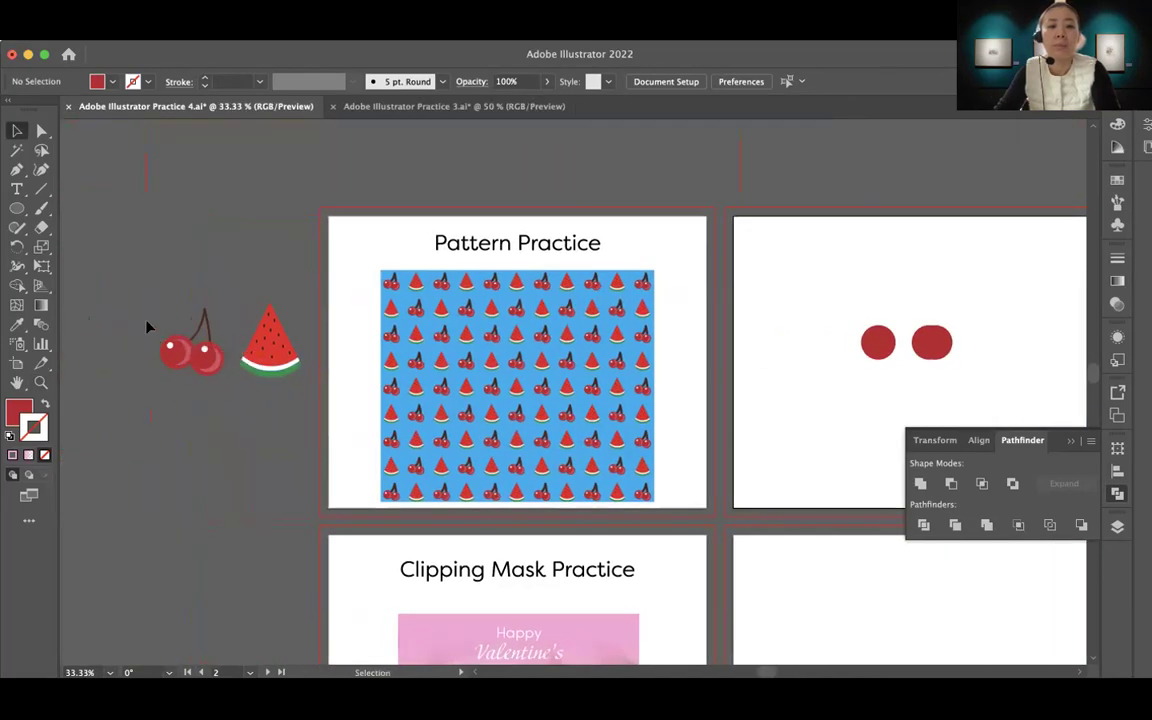
{"action": "left_click", "coordinate": [265, 340]}
{"action": "left_click_drag", "start_coordinate": [265, 340], "coordinate": [938, 276]}
Zoom in and pan to view the fruit and red circles up close
{"action": "key", "text": "z"}
{"action": "key", "text": "super+1"}
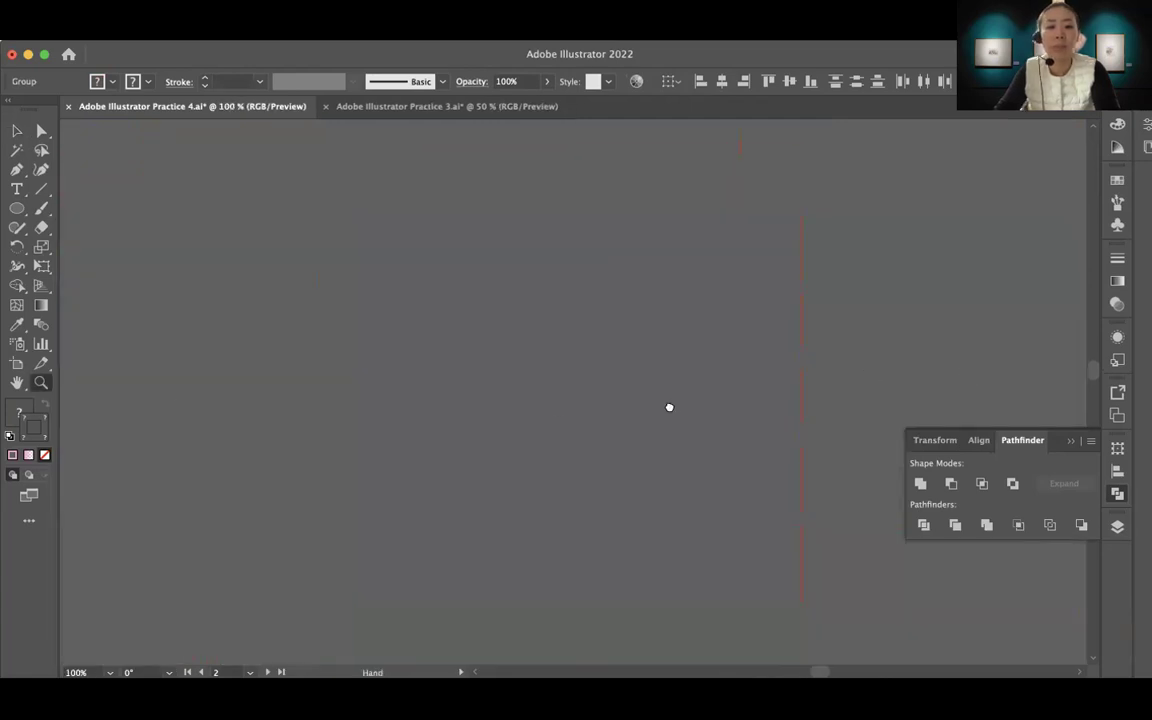
{"action": "left_click_drag", "start_coordinate": [668, 404], "coordinate": [760, 363]}
{"action": "scroll", "coordinate": [760, 363], "scroll_direction": "left", "scroll_amount": 15}
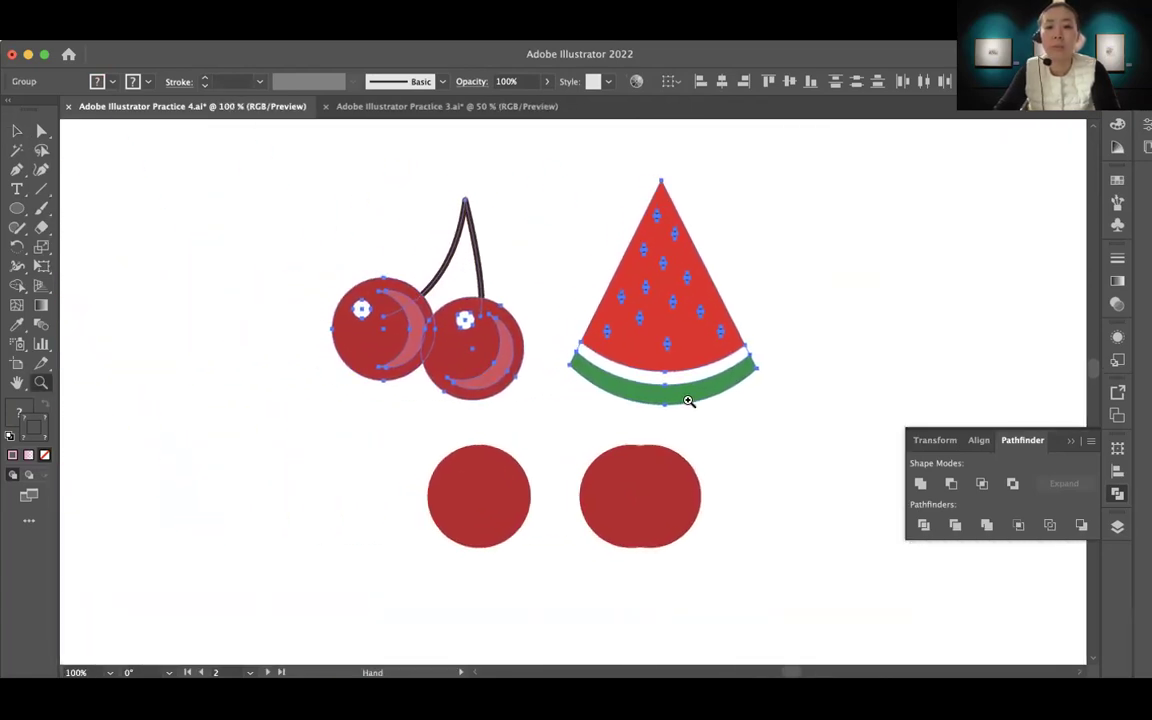
{"action": "key", "text": "v"}
{"action": "left_click", "coordinate": [630, 522]}
{"action": "scroll", "coordinate": [519, 337], "scroll_direction": "right", "scroll_amount": 3}
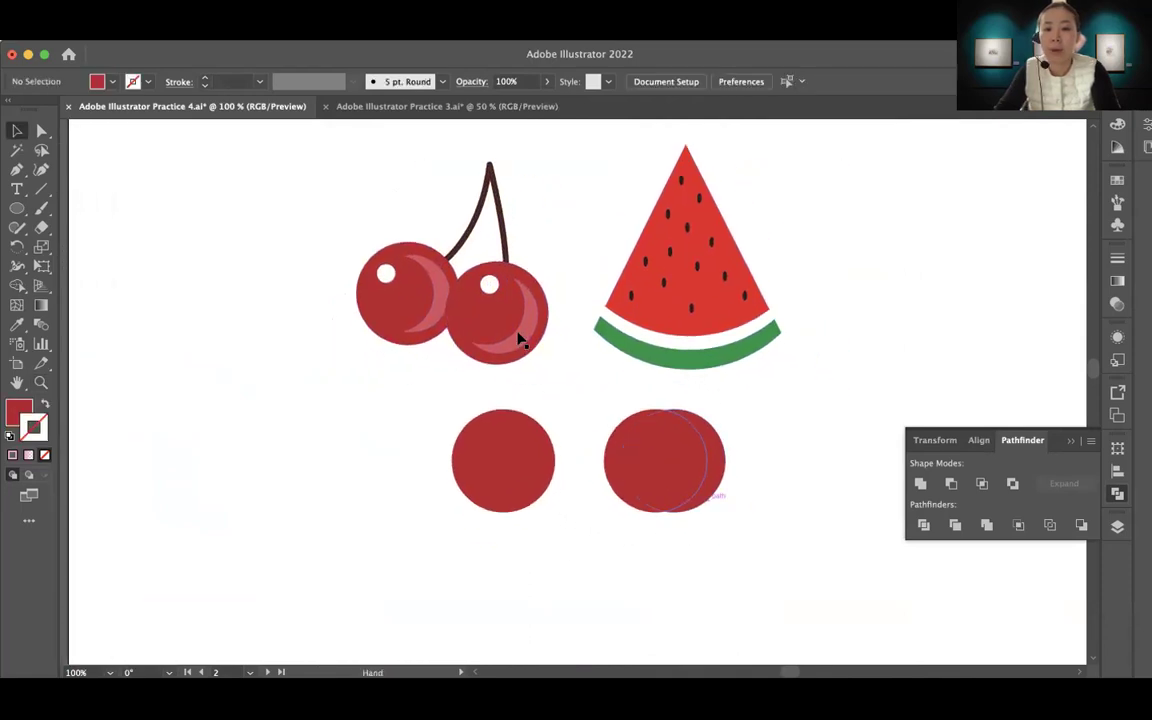
{"action": "mouse_move", "coordinate": [501, 339]}
{"action": "left_mouse_down"}
{"action": "mouse_move", "coordinate": [522, 352]}
{"action": "mouse_move", "coordinate": [512, 343]}
{"action": "left_mouse_up"}
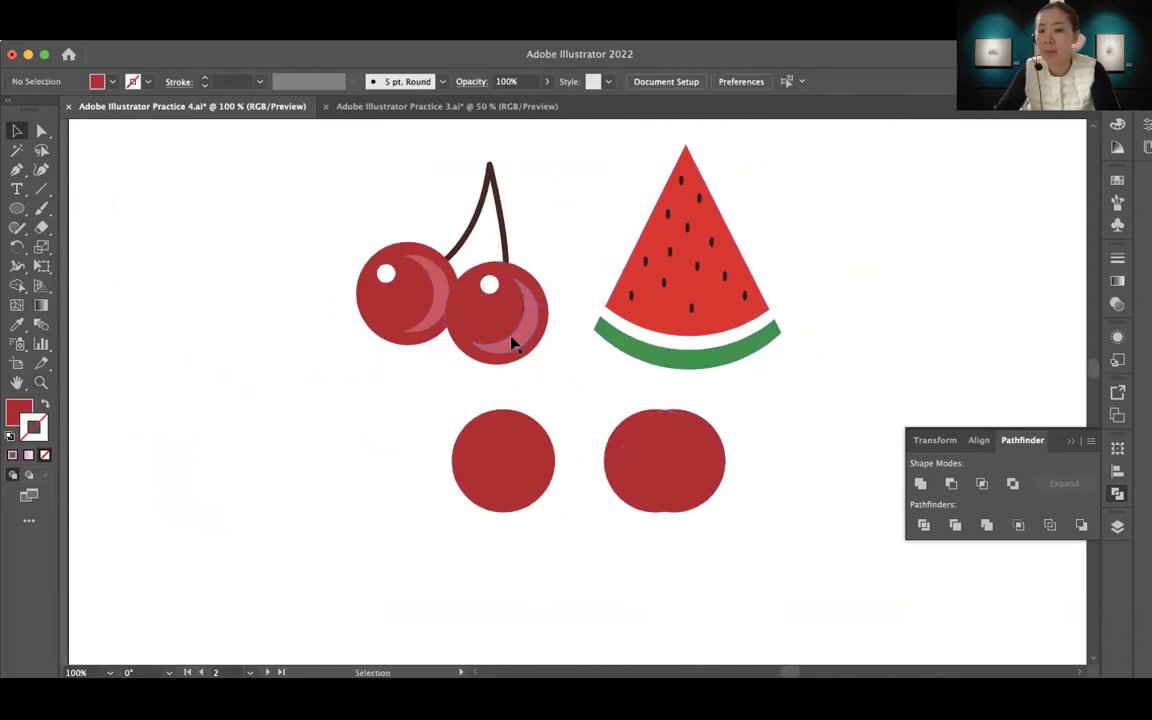
{"action": "scroll", "coordinate": [680, 427], "scroll_direction": "right", "scroll_amount": 1}
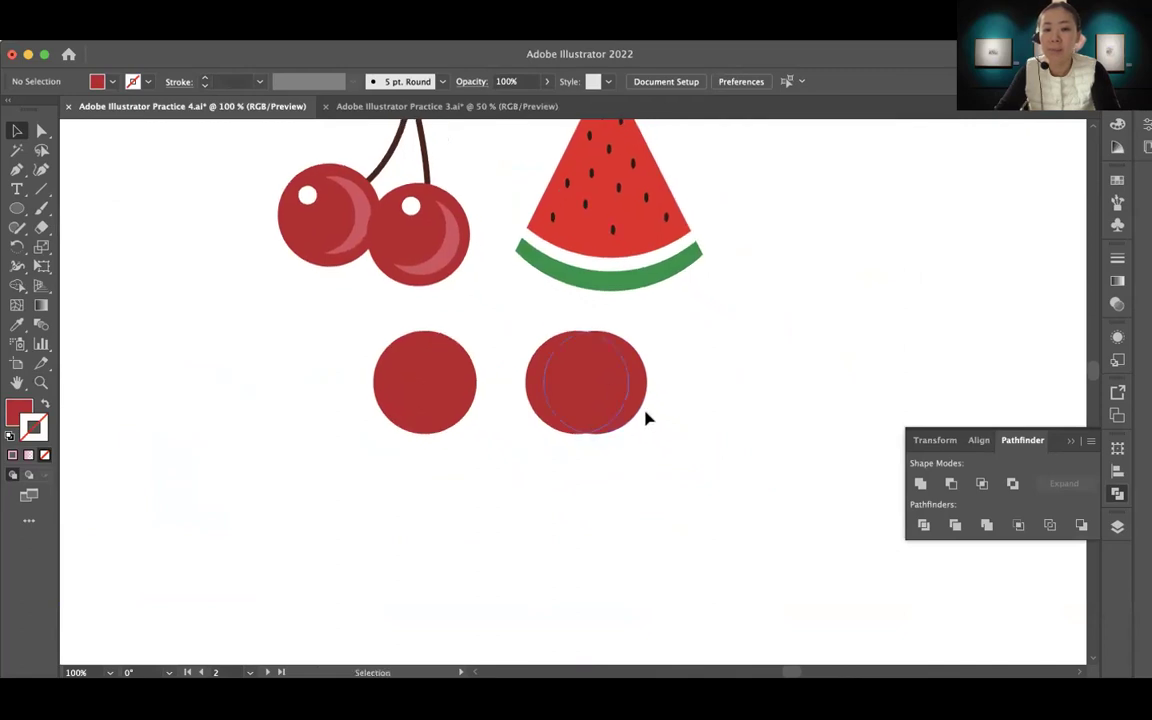
Zoom in on the lower red circles and select the divided circle pair
{"action": "key", "text": "z"}
{"action": "left_click", "coordinate": [640, 419]}
{"action": "left_click_drag", "start_coordinate": [645, 447], "coordinate": [669, 481]}
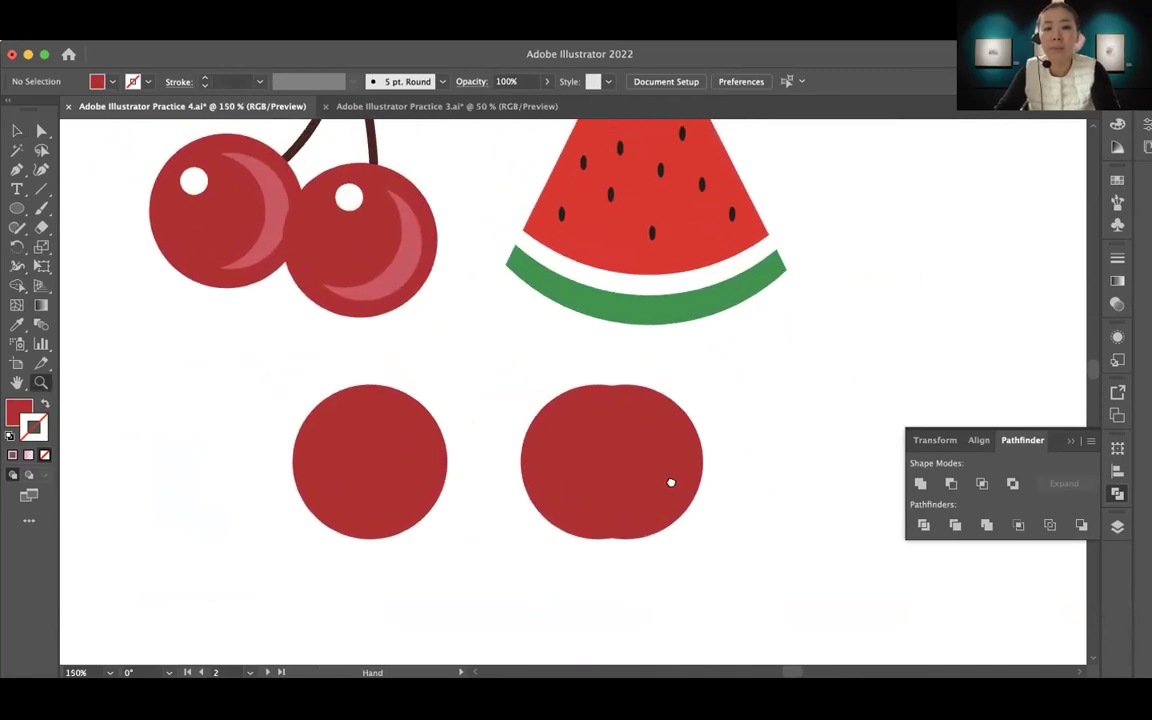
{"action": "key", "text": "v"}
{"action": "left_click", "coordinate": [612, 471]}
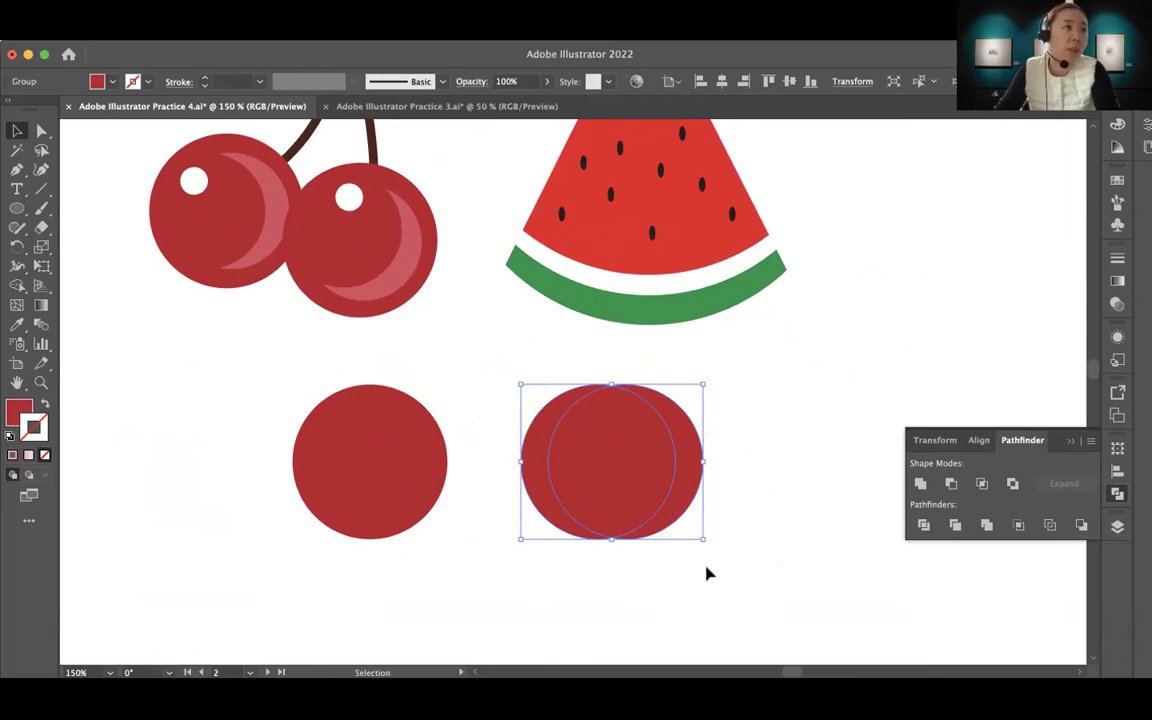
Nudge the divided circle group into place beside the plain red circle and open the Object menu
{"action": "left_click", "coordinate": [748, 543]}
{"action": "left_click_drag", "start_coordinate": [636, 481], "coordinate": [751, 465]}
{"action": "left_click_drag", "start_coordinate": [742, 407], "coordinate": [654, 471]}
{"action": "left_click", "coordinate": [782, 486]}
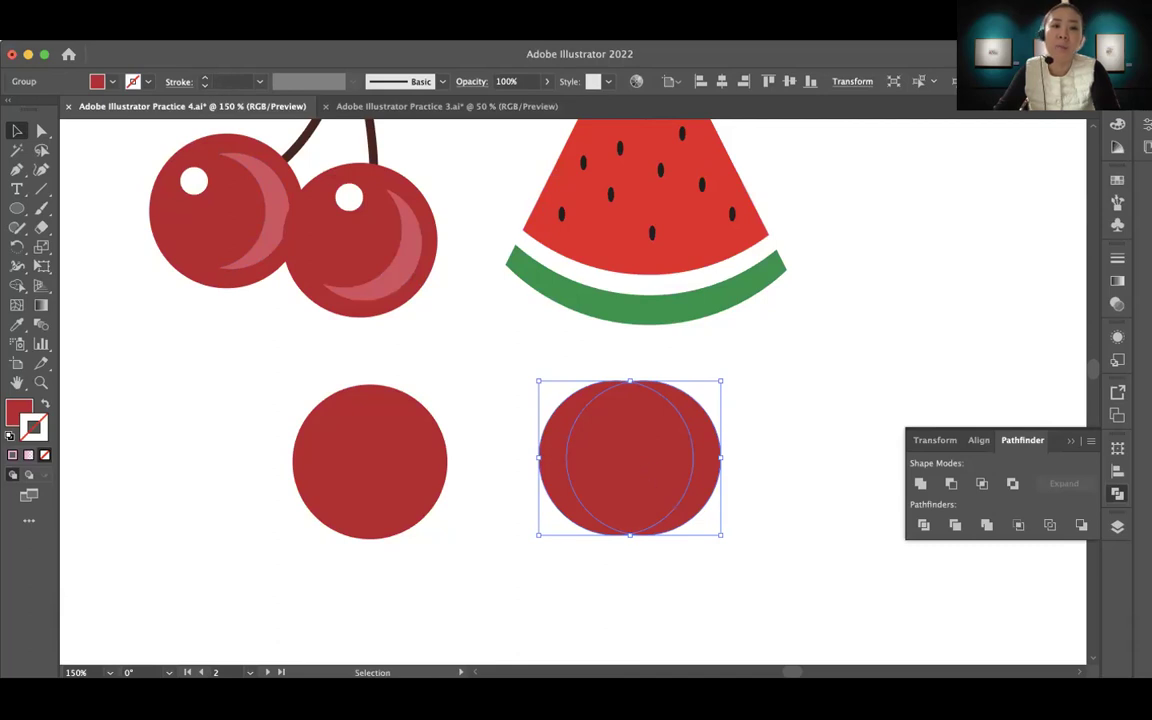
{"action": "left_click", "coordinate": [185, 20]}
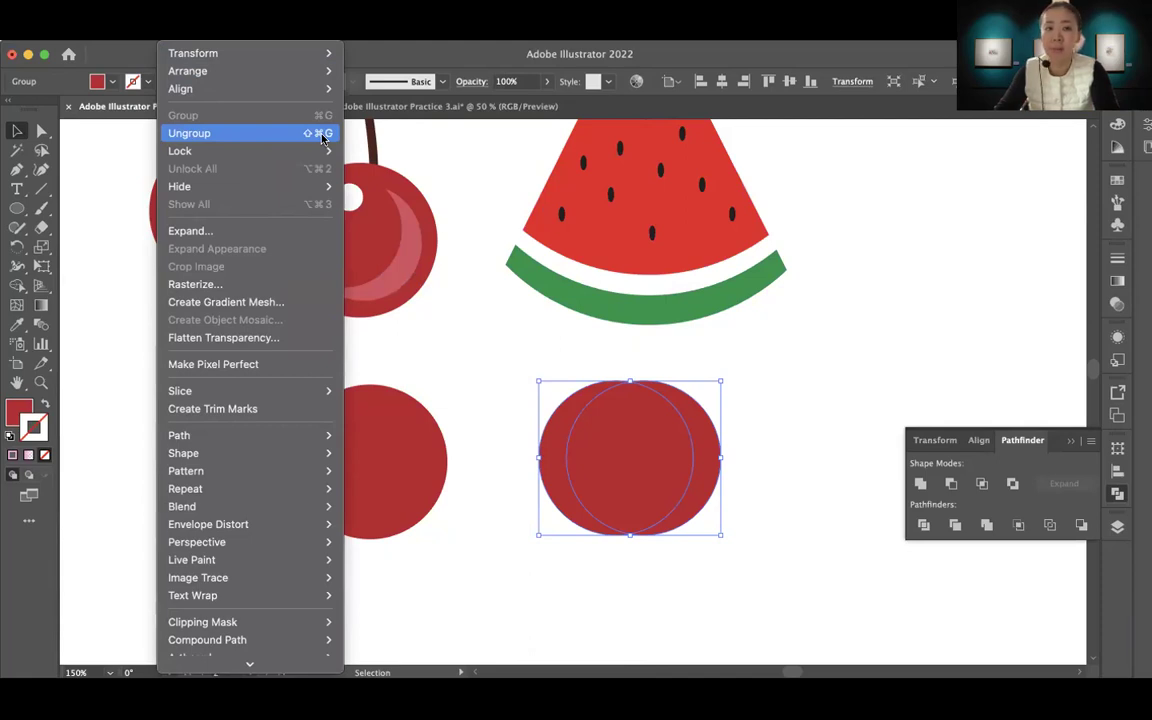
Ungroup the divided pieces and delete the middle overlap and the left crescent
{"action": "left_click", "coordinate": [639, 485]}
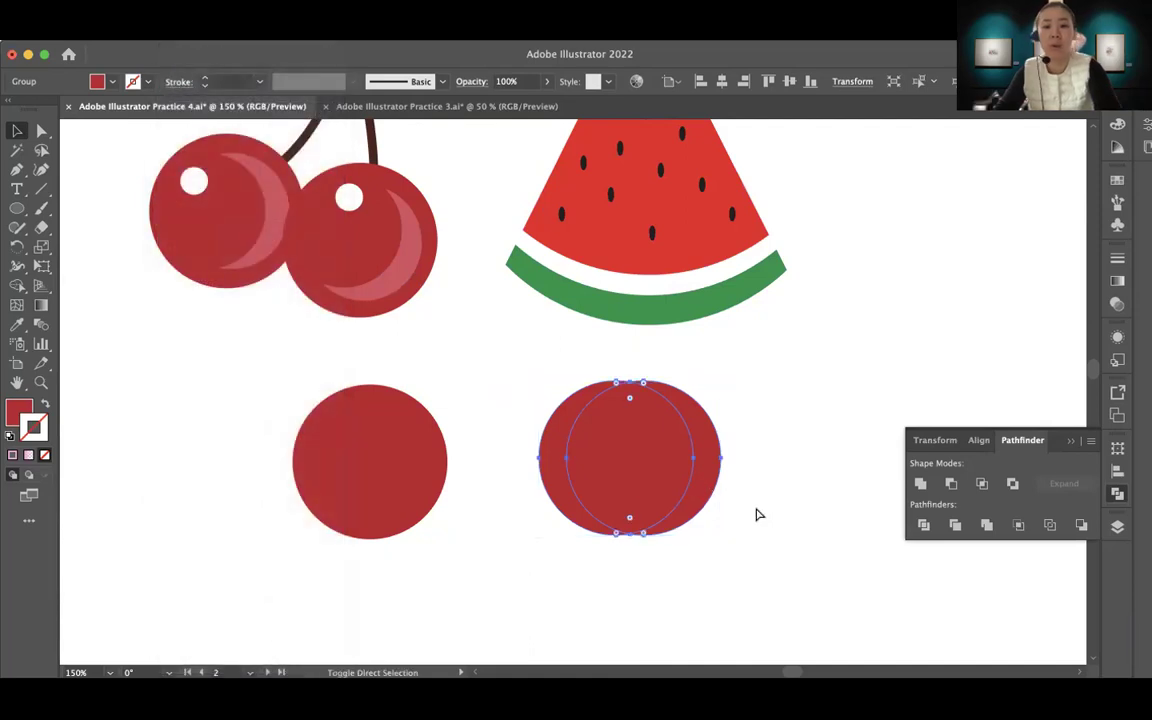
{"action": "left_click", "coordinate": [780, 497]}
{"action": "left_click_drag", "start_coordinate": [607, 460], "coordinate": [607, 504]}
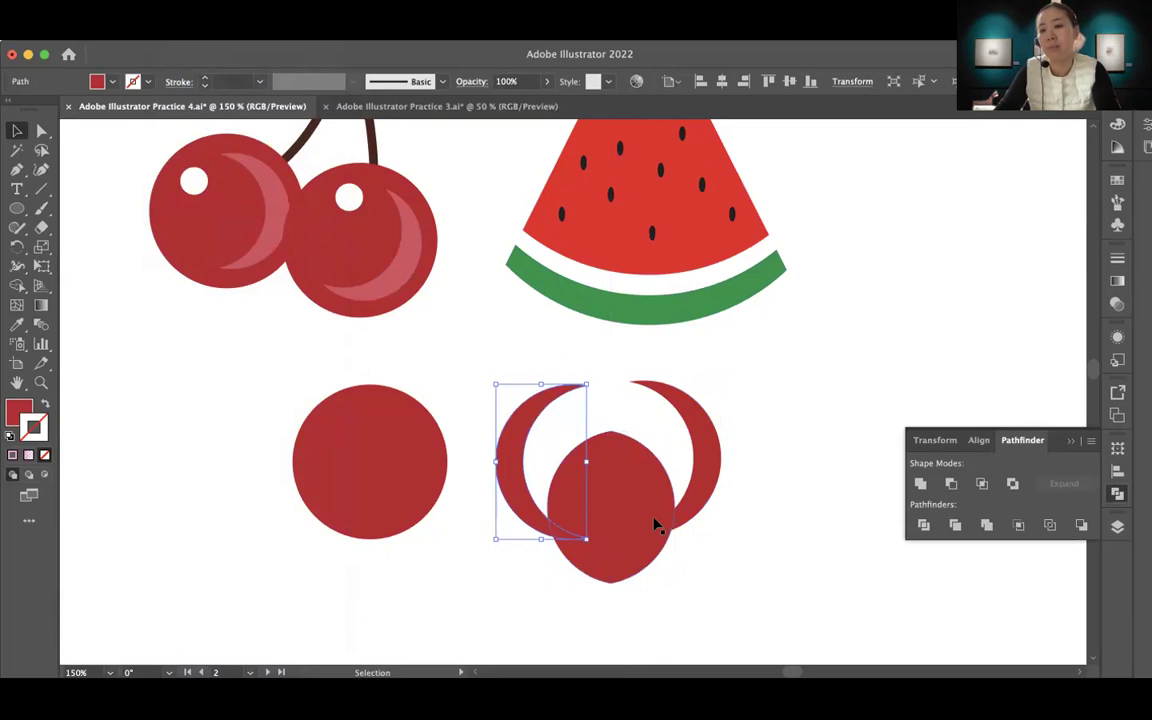
{"action": "left_click_drag", "start_coordinate": [656, 527], "coordinate": [635, 468]}
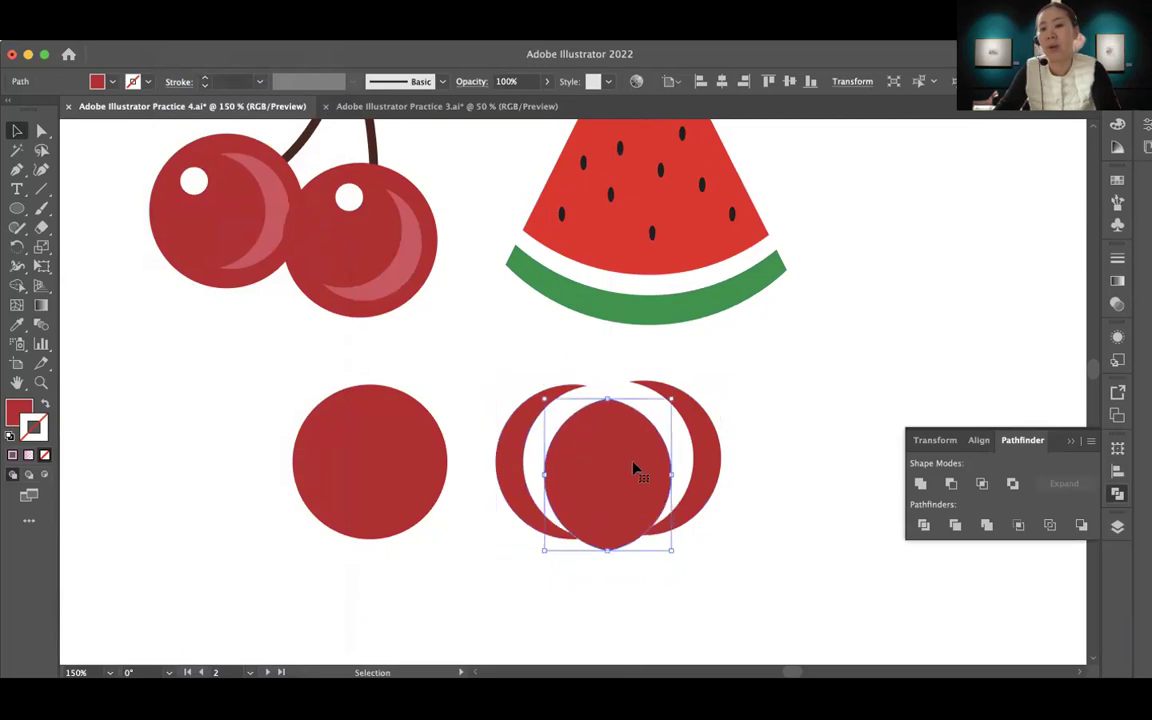
{"action": "key", "text": "Delete"}
{"action": "left_click", "coordinate": [509, 463]}
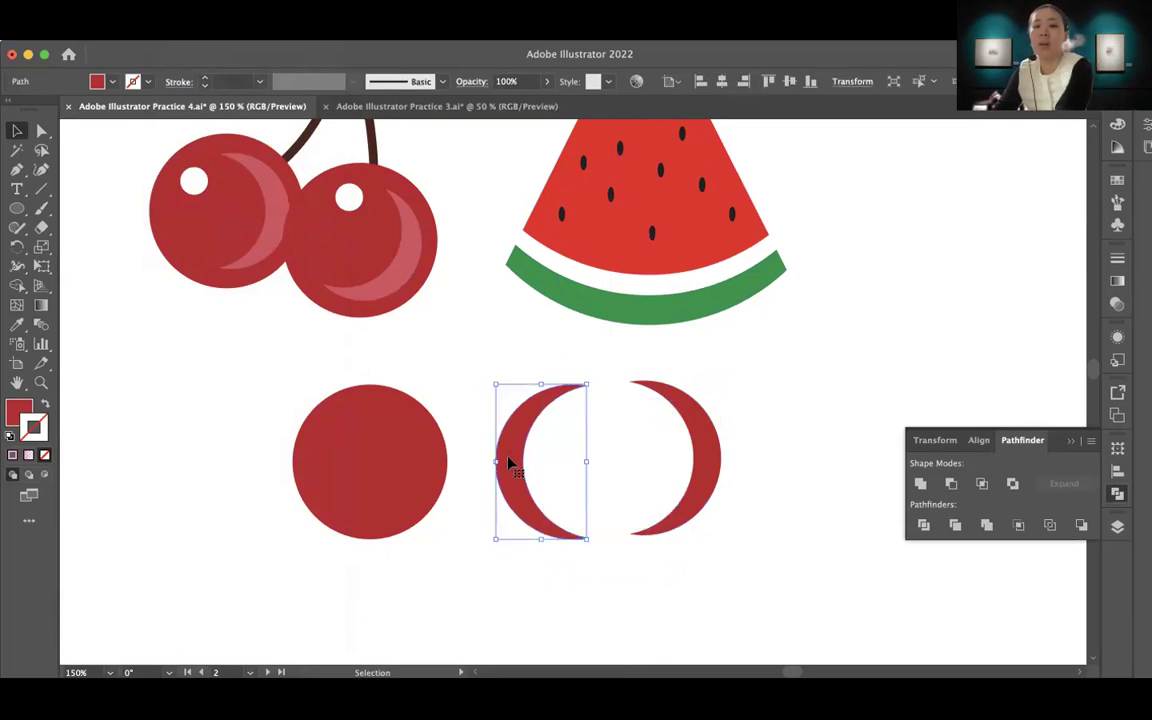
{"action": "key", "text": "Delete"}
Shrink the right crescent to highlight size and move it onto the lower red circle
{"action": "left_click", "coordinate": [710, 470]}
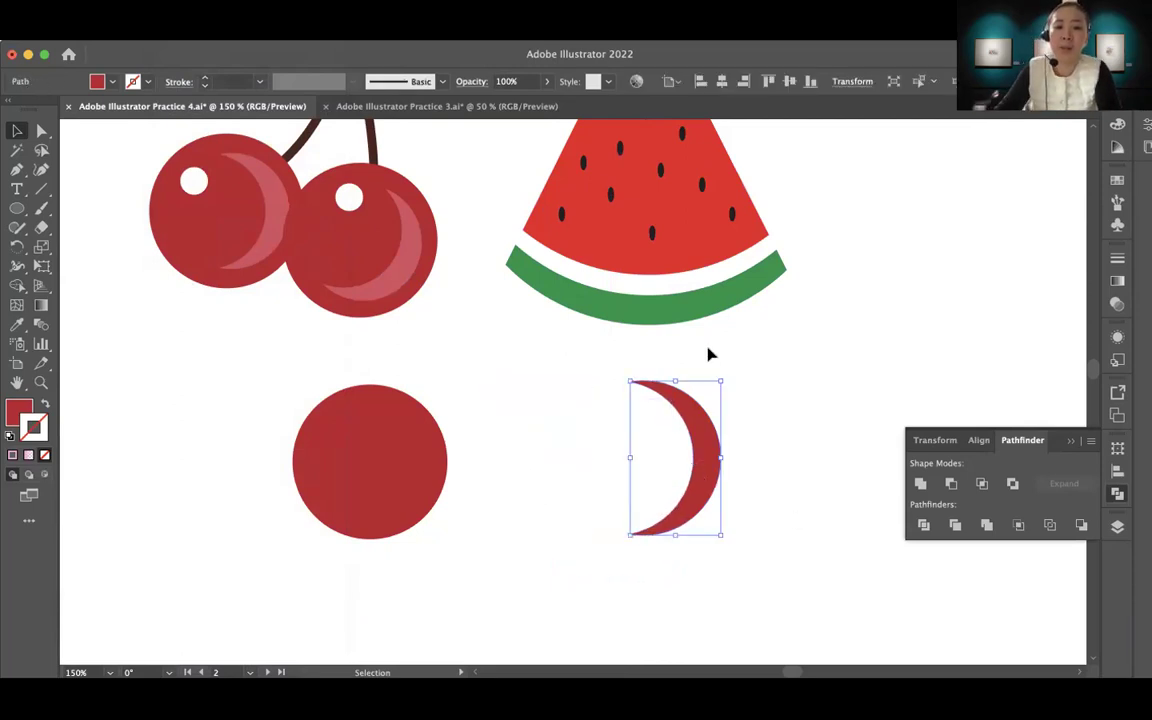
{"action": "left_click_drag", "start_coordinate": [722, 379], "coordinate": [690, 435]}
{"action": "left_click_drag", "start_coordinate": [665, 518], "coordinate": [428, 478]}
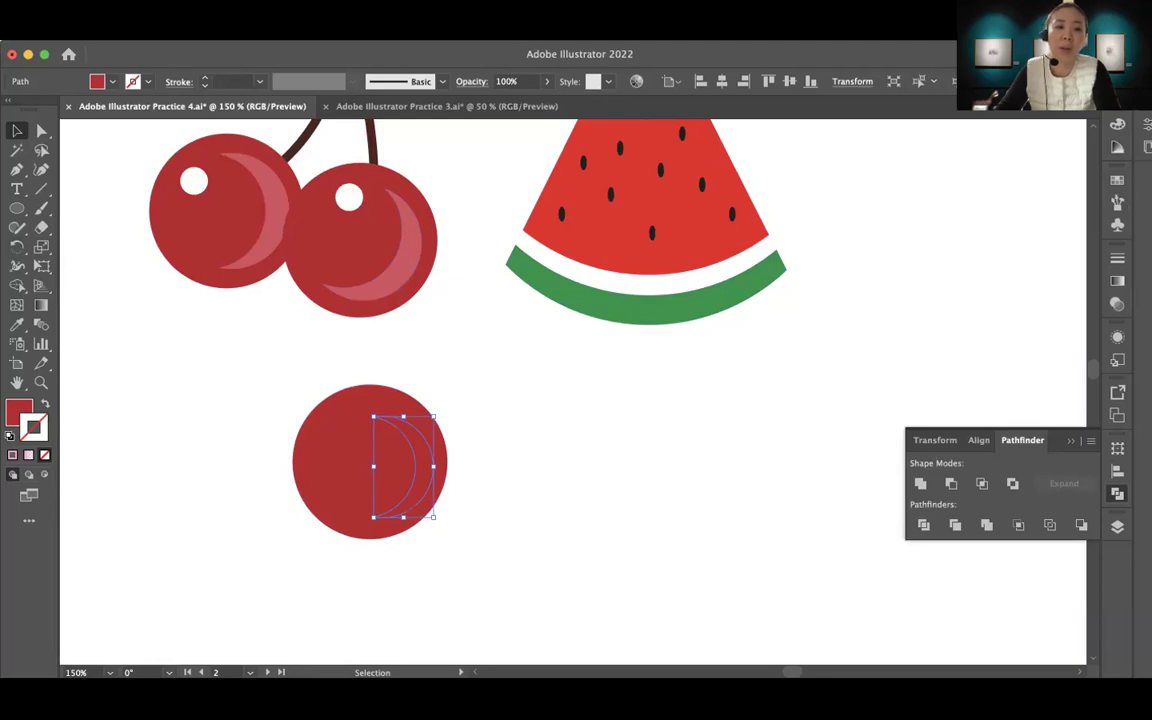
Eyedropper the cherries' pink highlight onto the crescent and adjust its height
{"action": "left_click", "coordinate": [18, 325]}
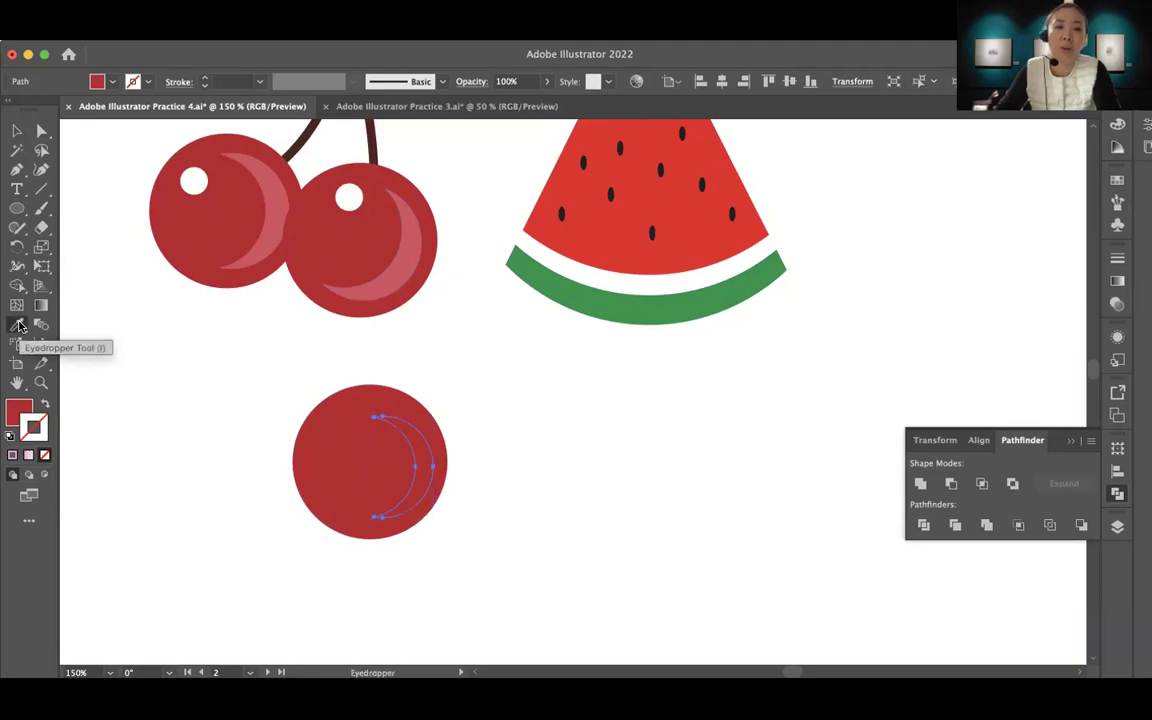
{"action": "left_click", "coordinate": [390, 268]}
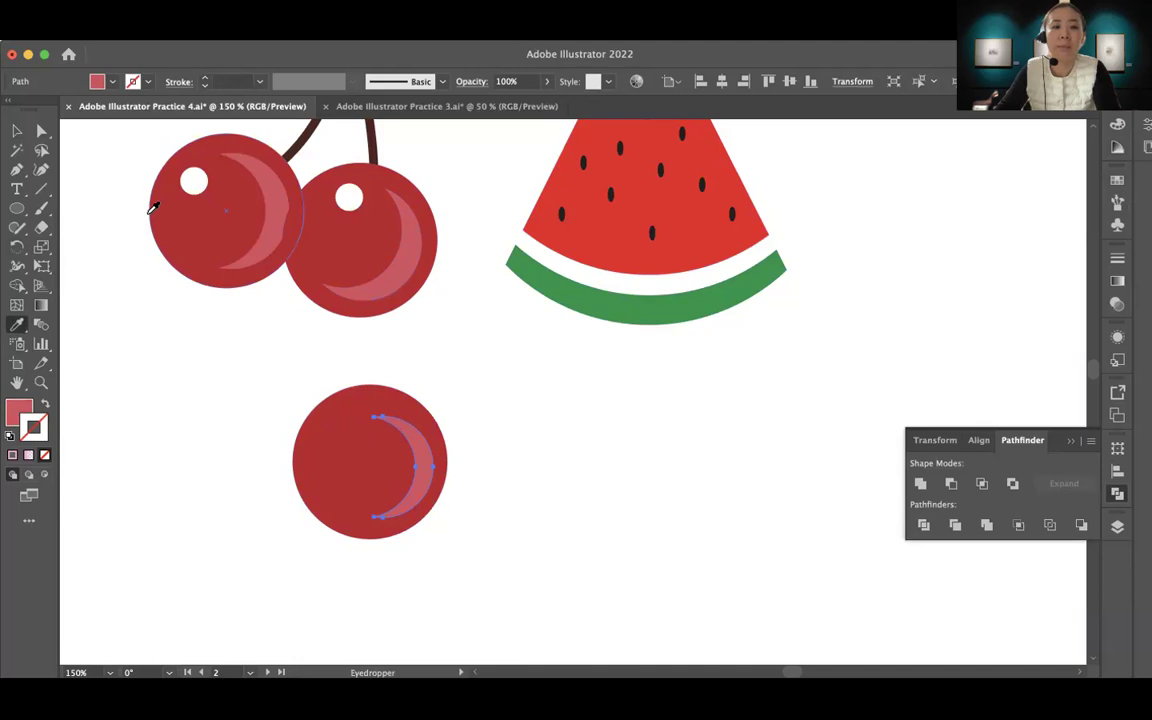
{"action": "left_click", "coordinate": [17, 130]}
{"action": "left_click", "coordinate": [686, 596]}
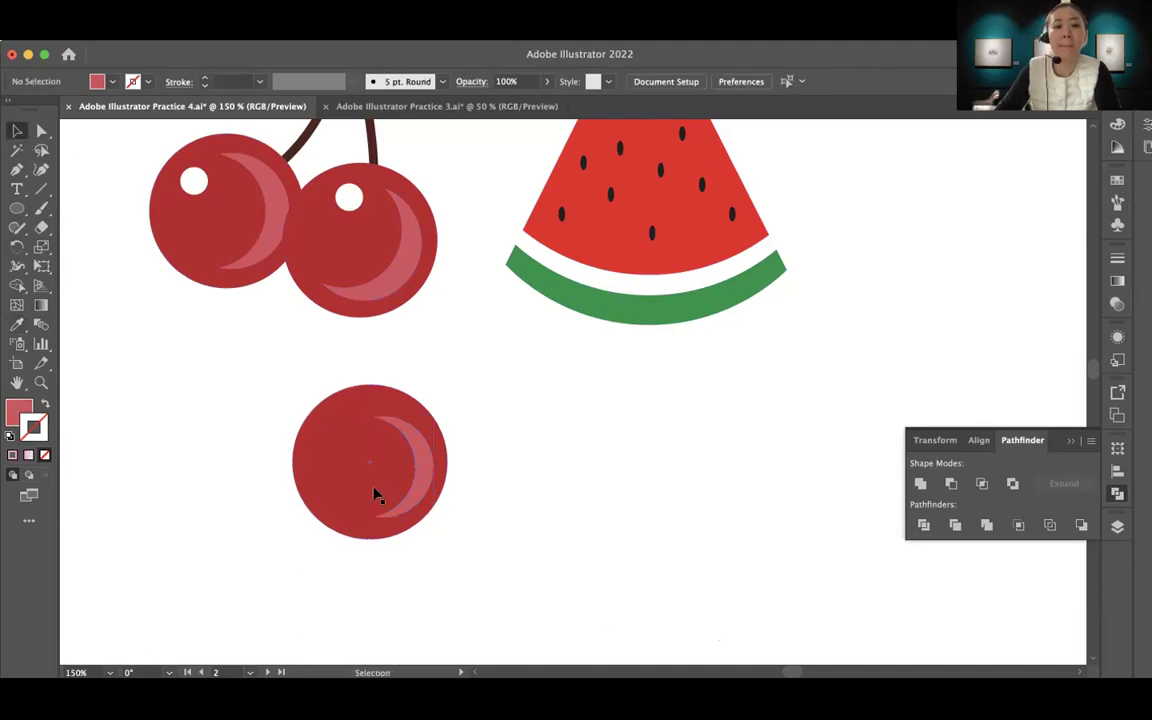
{"action": "left_click", "coordinate": [422, 453]}
{"action": "left_click_drag", "start_coordinate": [404, 415], "coordinate": [405, 405]}
{"action": "left_click_drag", "start_coordinate": [402, 517], "coordinate": [401, 520]}
{"action": "left_click", "coordinate": [432, 522]}
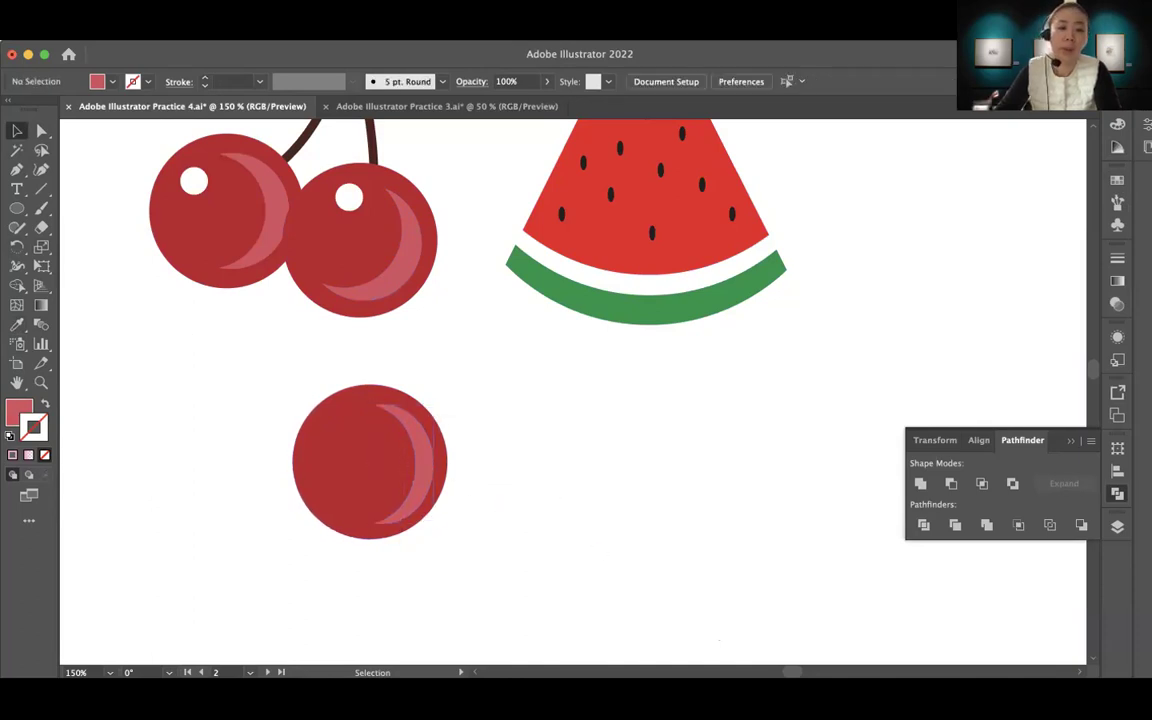
Draw a small circle on the lower cherry and eyedropper the white shine colour onto it
{"action": "left_click", "coordinate": [17, 208]}
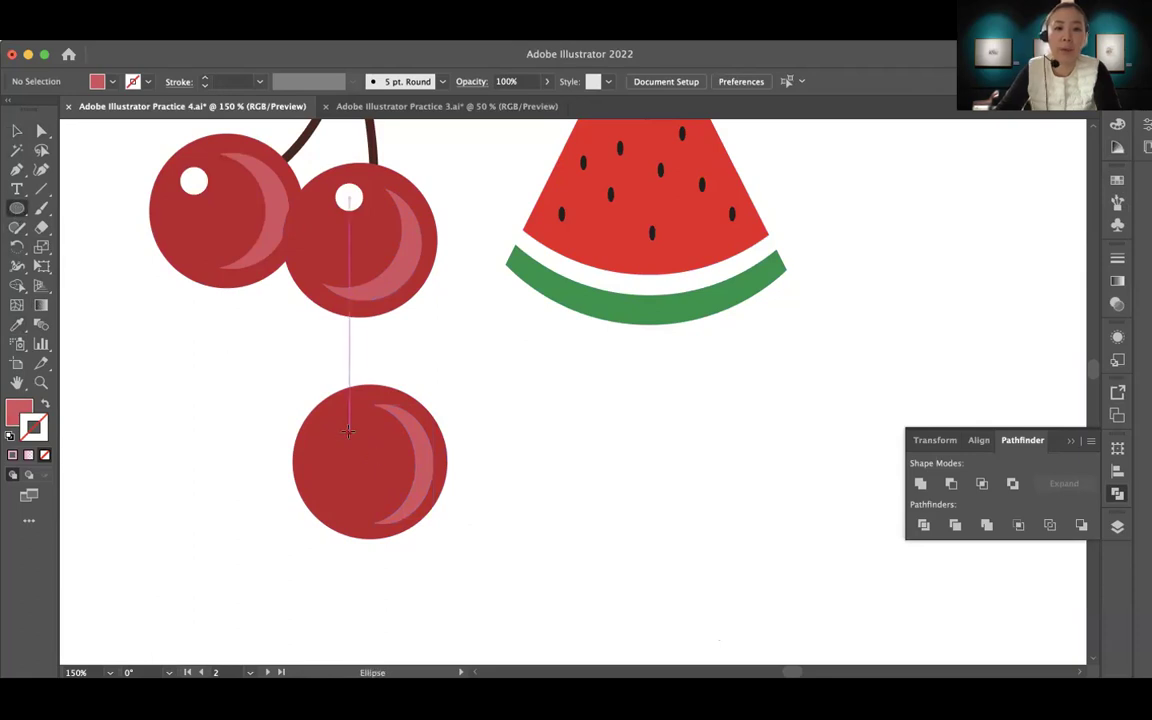
{"action": "left_click_drag", "start_coordinate": [332, 423], "coordinate": [346, 433]}
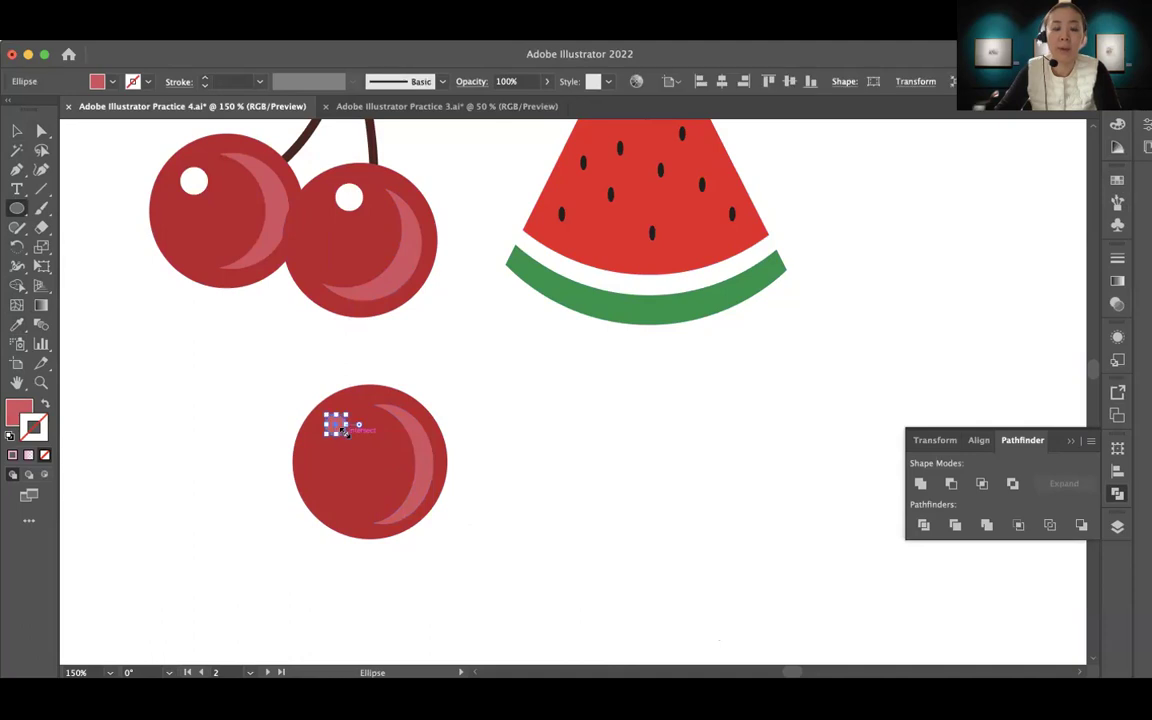
{"action": "key", "text": "i"}
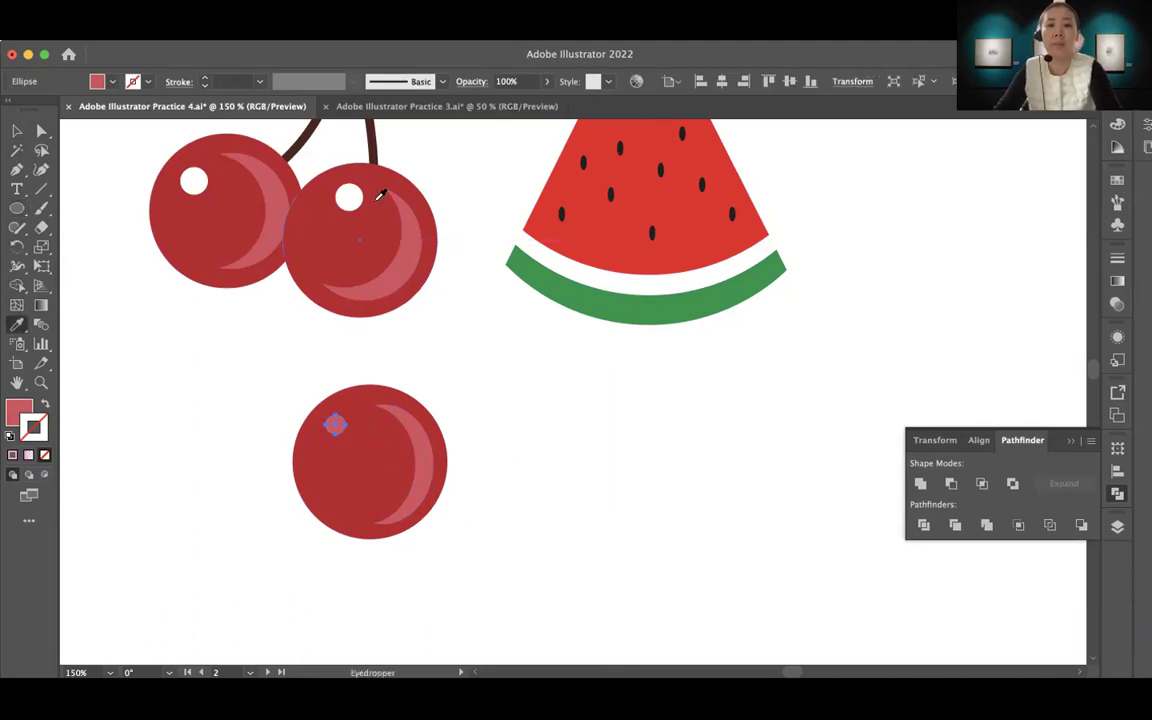
{"action": "left_click", "coordinate": [349, 197]}
{"action": "key", "text": "v"}
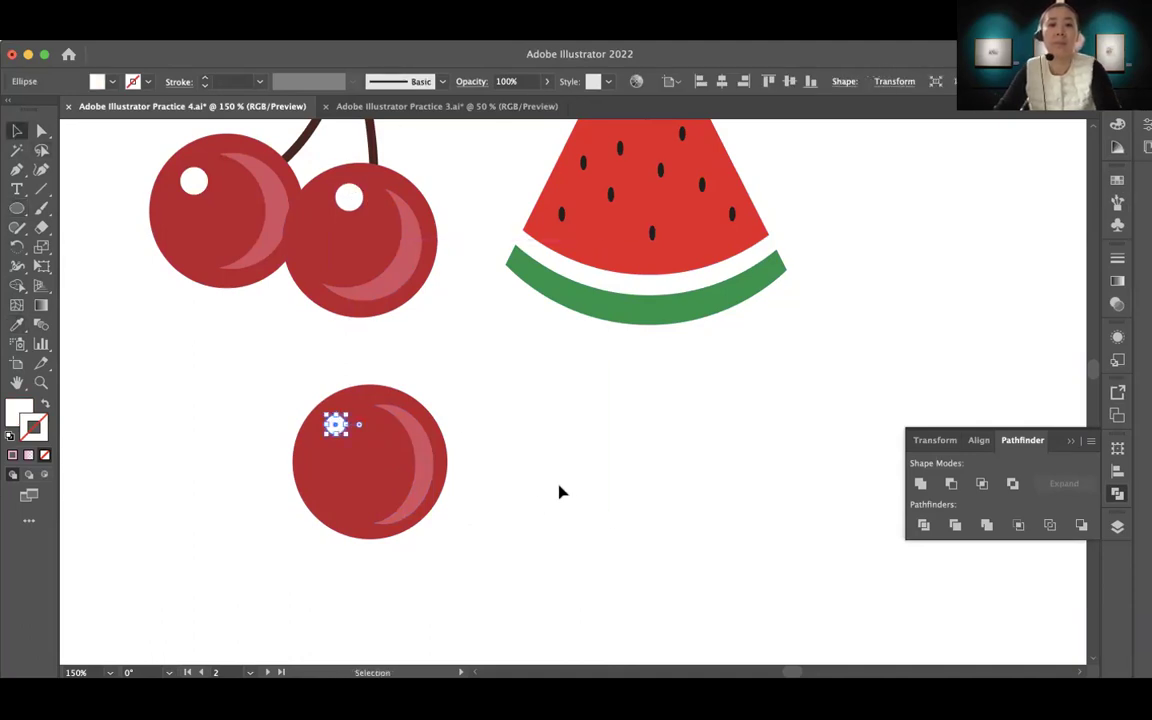
{"action": "left_click", "coordinate": [517, 525]}
Test-move the lower red circle away from its highlights, then undo the move
{"action": "left_click_drag", "start_coordinate": [546, 516], "coordinate": [555, 437]}
{"action": "left_click_drag", "start_coordinate": [249, 268], "coordinate": [512, 514]}
{"action": "left_click", "coordinate": [447, 496]}
{"action": "left_click_drag", "start_coordinate": [365, 372], "coordinate": [302, 486]}
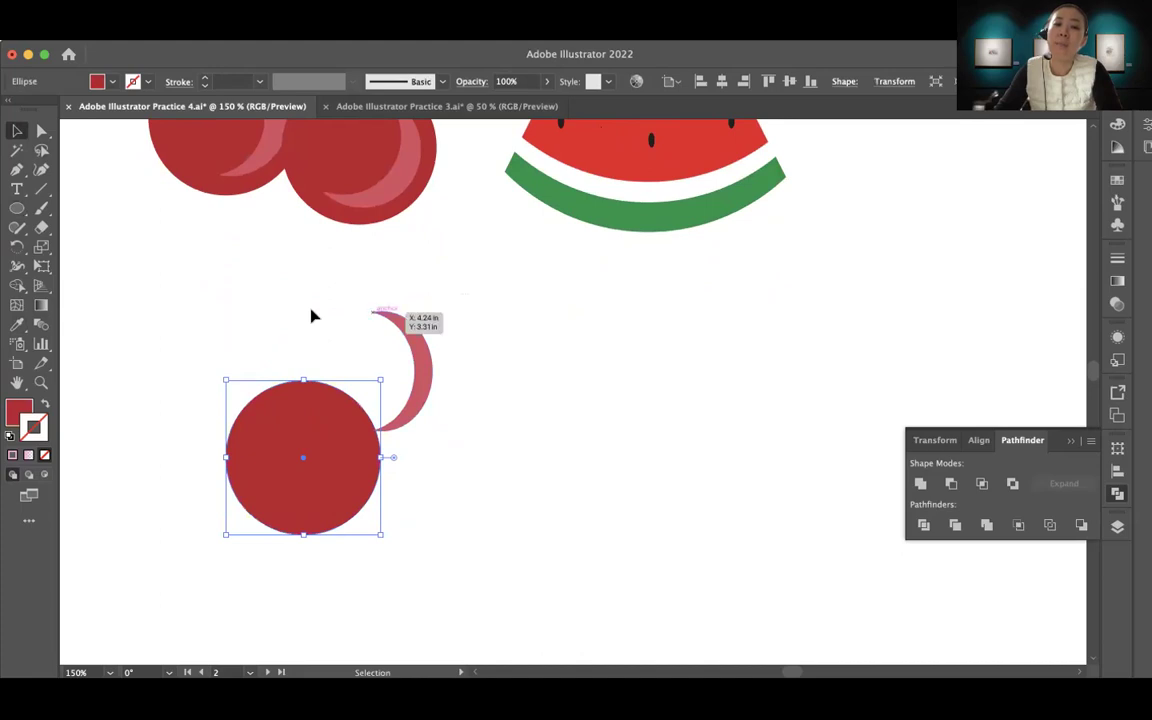
{"action": "key", "text": "super+z"}
{"action": "left_click", "coordinate": [468, 455]}
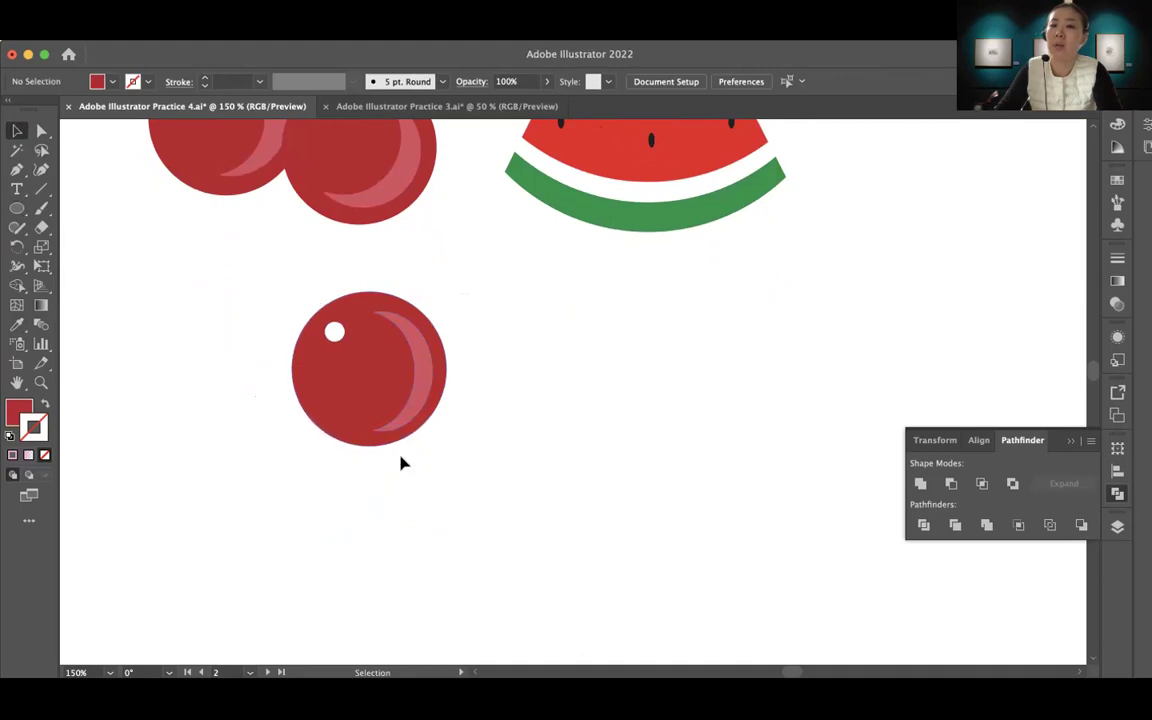
Group all the parts of the lower cherry with Cmd+G
{"action": "left_click_drag", "start_coordinate": [243, 272], "coordinate": [614, 456]}
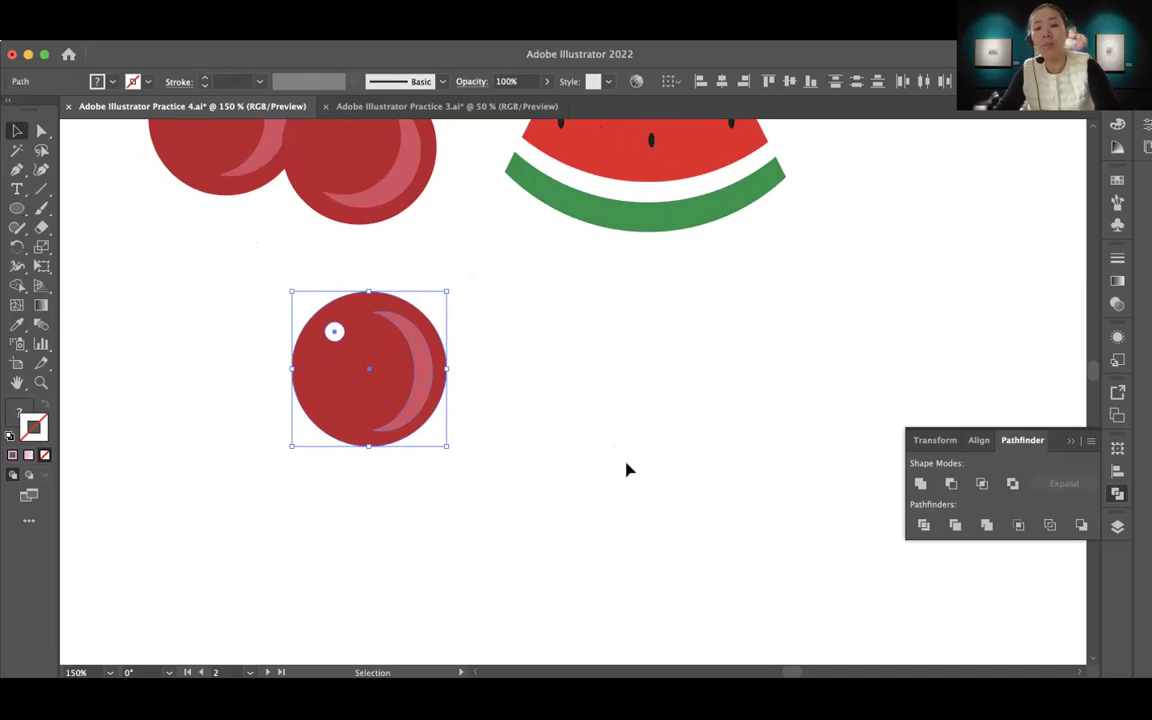
{"action": "key", "text": "a"}
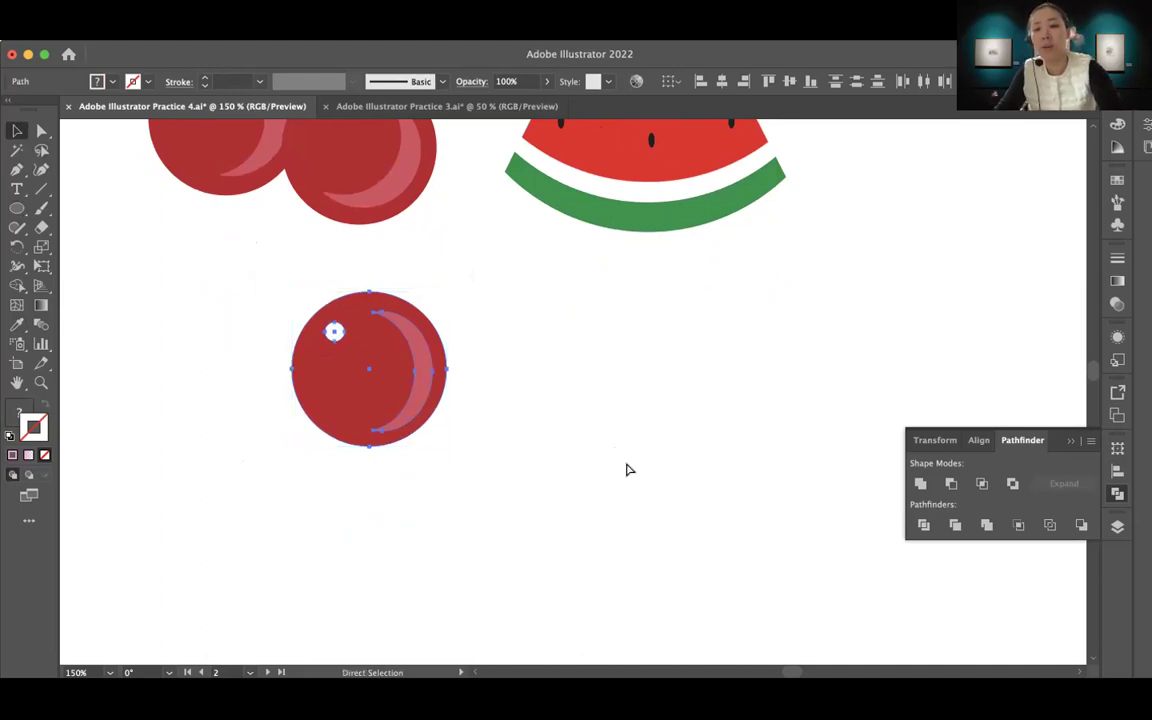
{"action": "key", "text": "super+g"}
{"action": "key", "text": "v"}
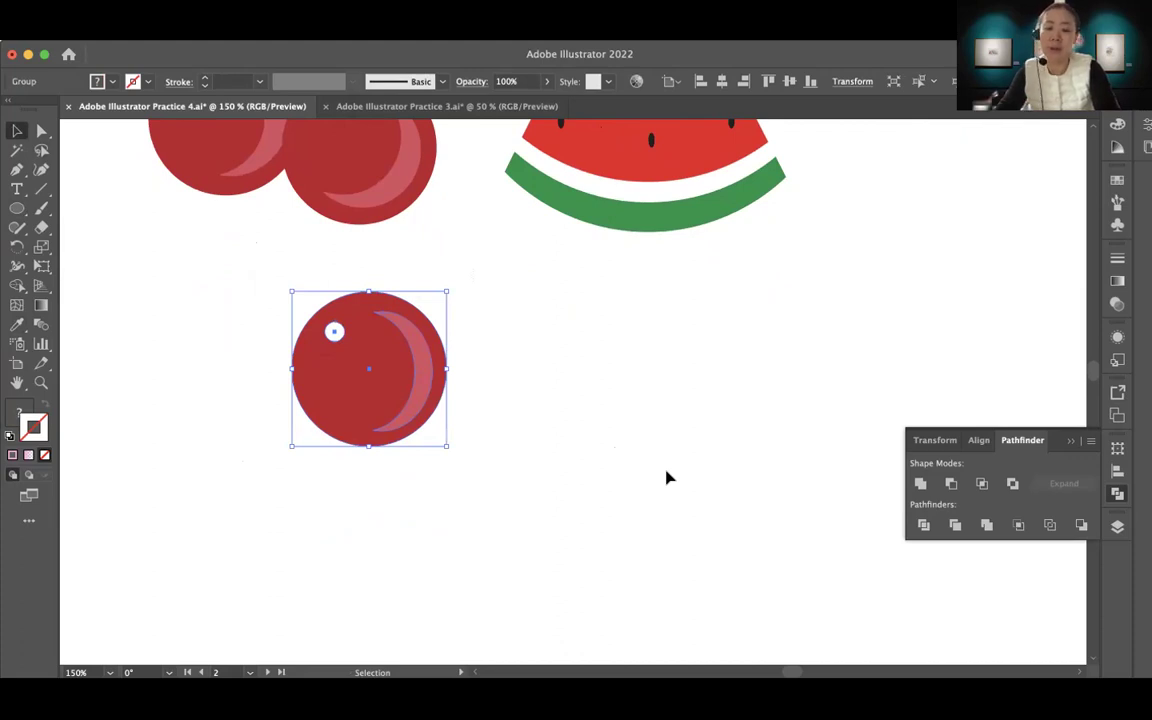
Start a text note left of the cherry reading "Group: cmd(ctrl) + g"
{"action": "key", "text": "t"}
{"action": "scroll", "coordinate": [225, 329], "scroll_direction": "left", "scroll_amount": 5}
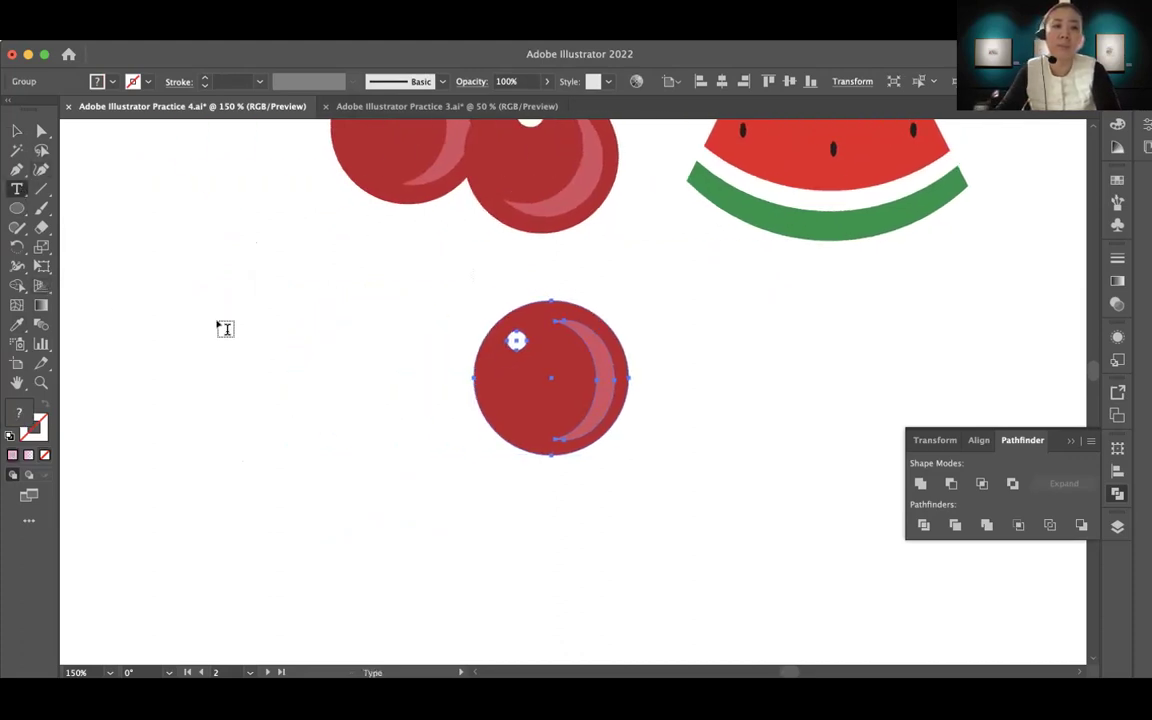
{"action": "left_click", "coordinate": [199, 313]}
{"action": "type", "text": "Gr"}
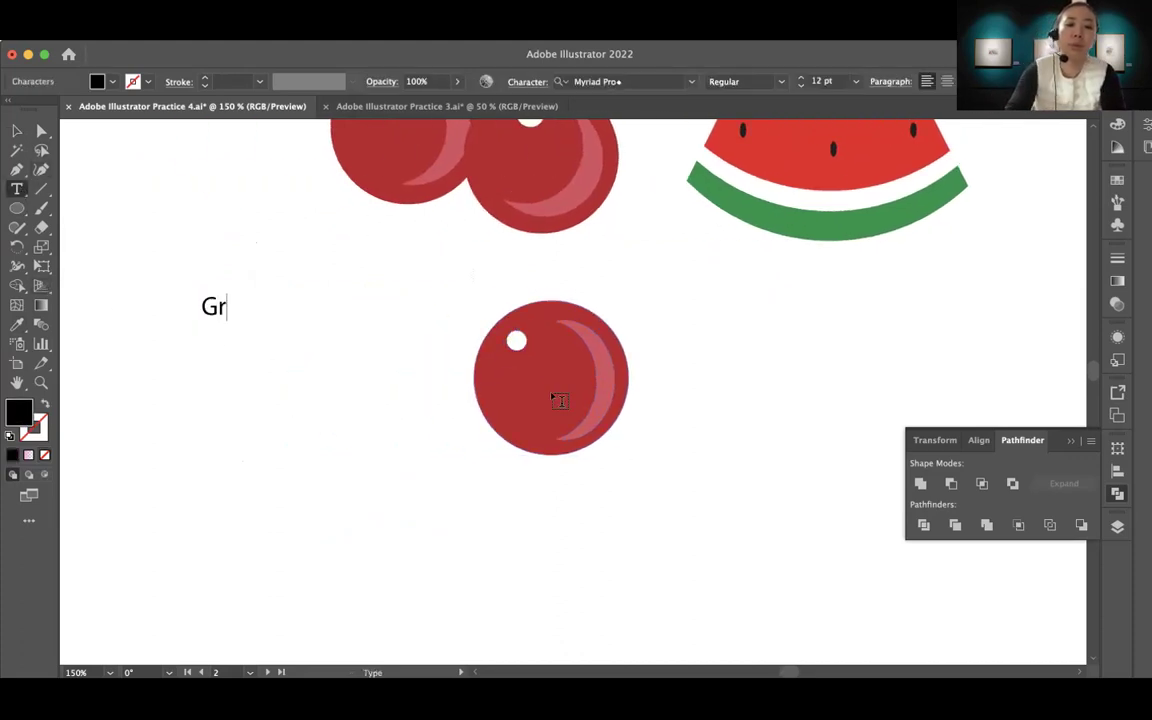
{"action": "type", "text": "oup"}
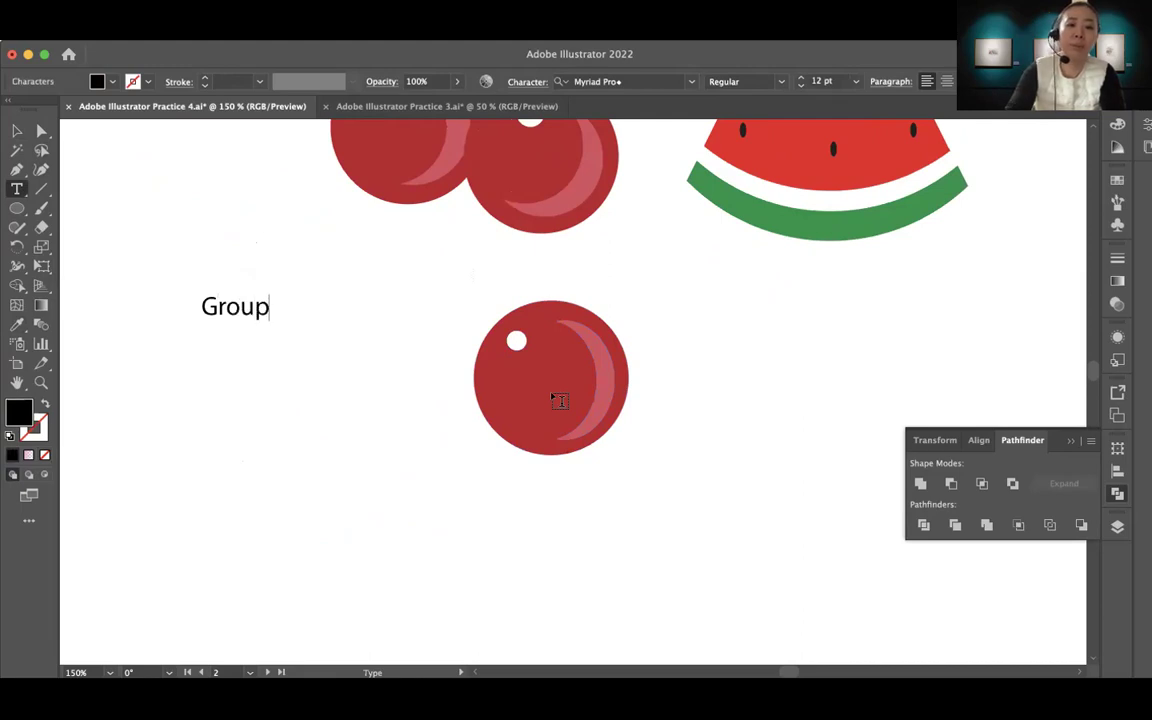
{"action": "type", "text": ": c"}
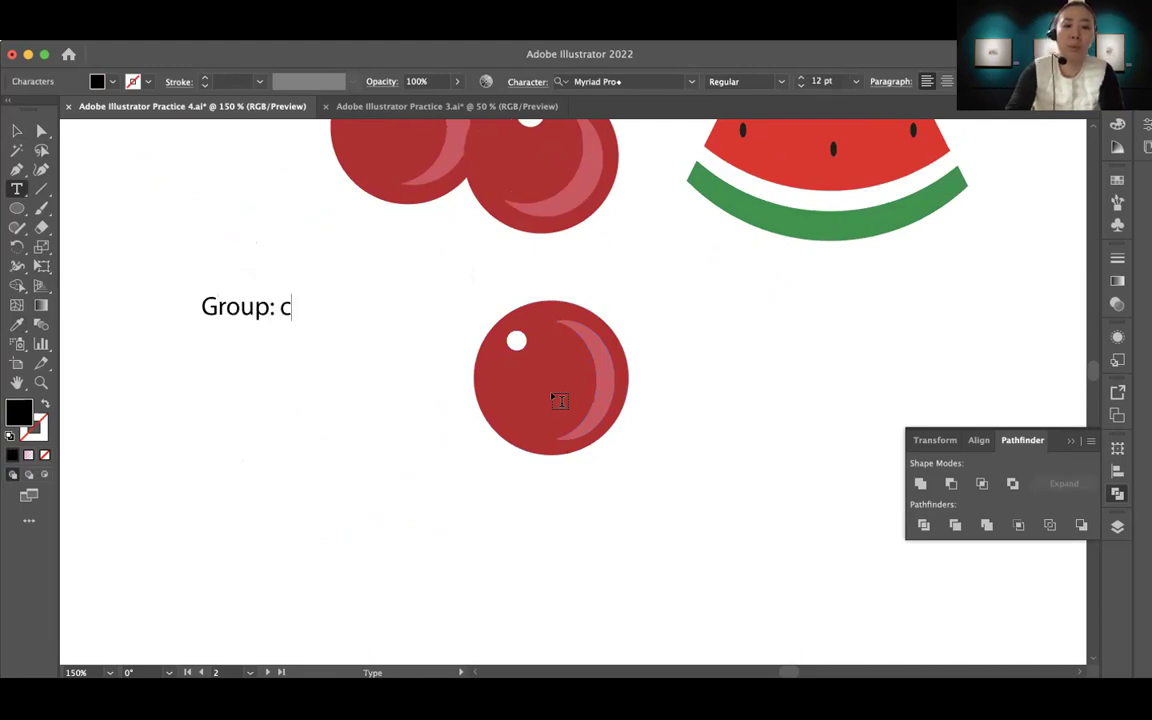
{"action": "type", "text": "md("}
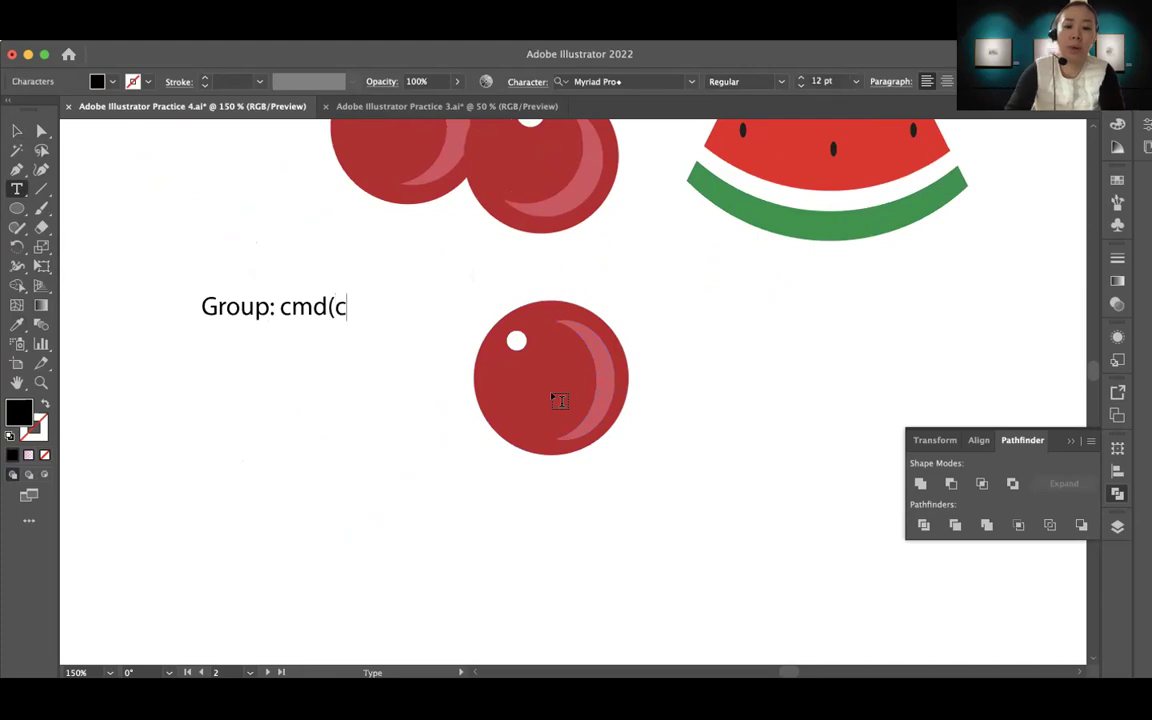
{"action": "type", "text": "ctrl)"}
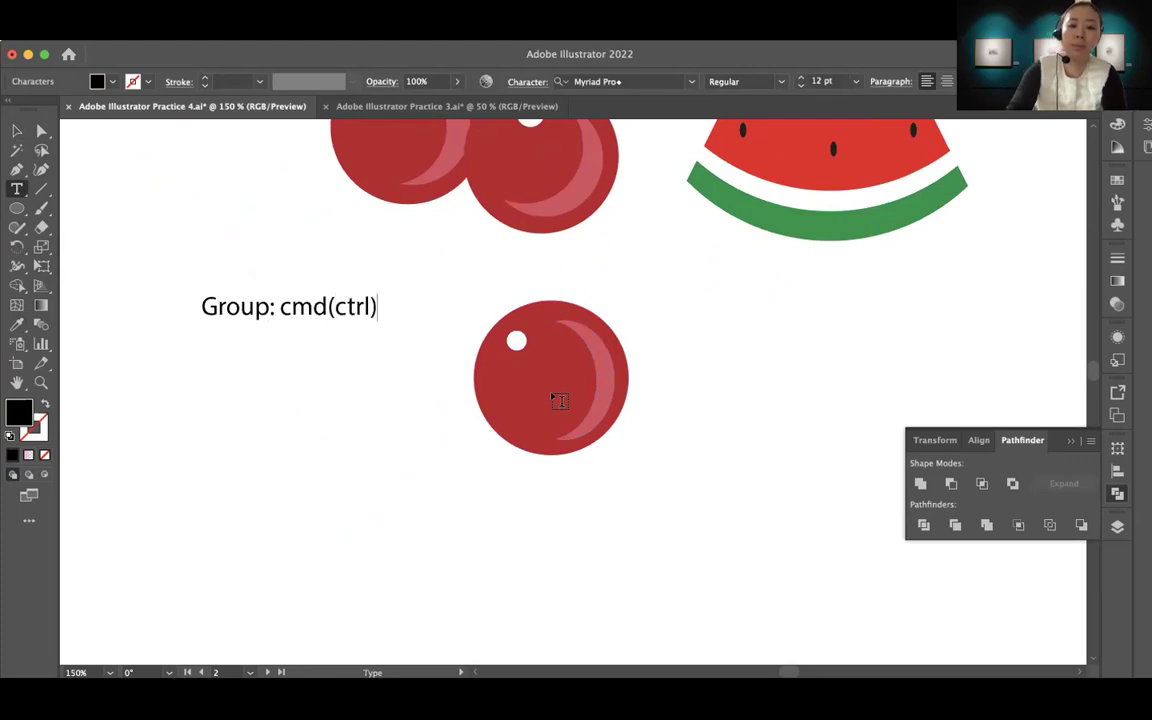
{"action": "type", "text": " g"}
{"action": "key", "text": "BackSpace"}
{"action": "type", "text": "+g"}
{"action": "key", "text": "BackSpace"}
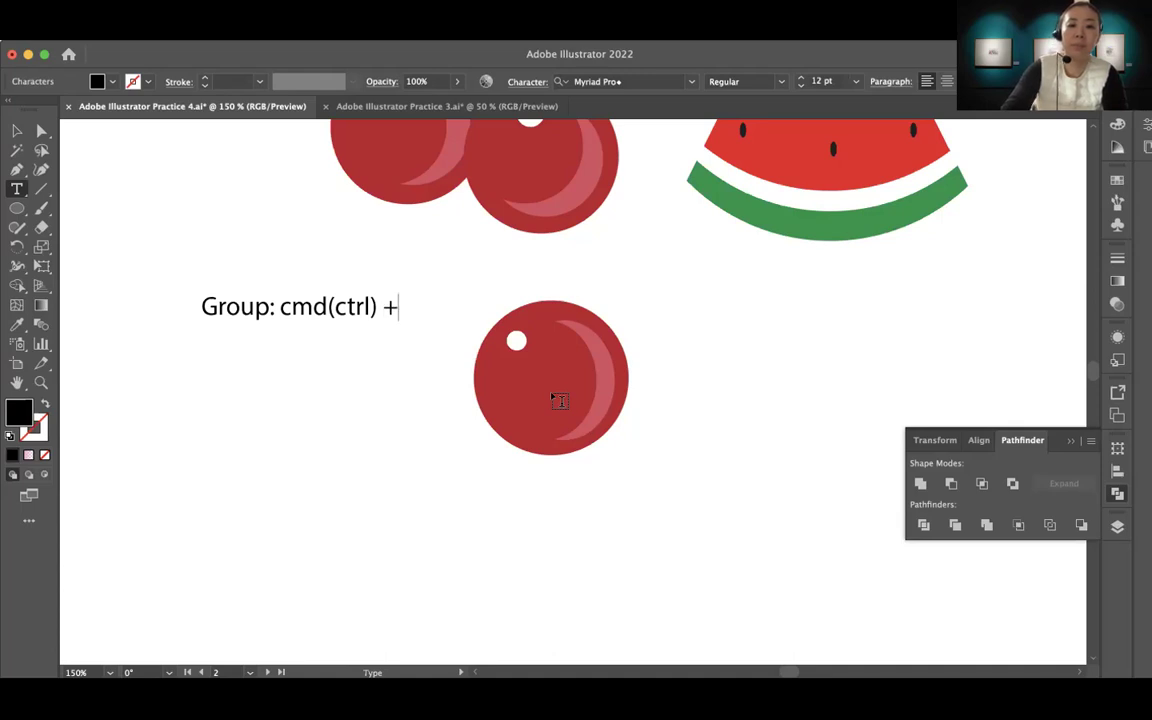
{"action": "type", "text": "g"}
Add a second note line reading "Ungroup: cmd(ctrl) + shift + g"
{"action": "key", "text": "Return"}
{"action": "type", "text": "Un"}
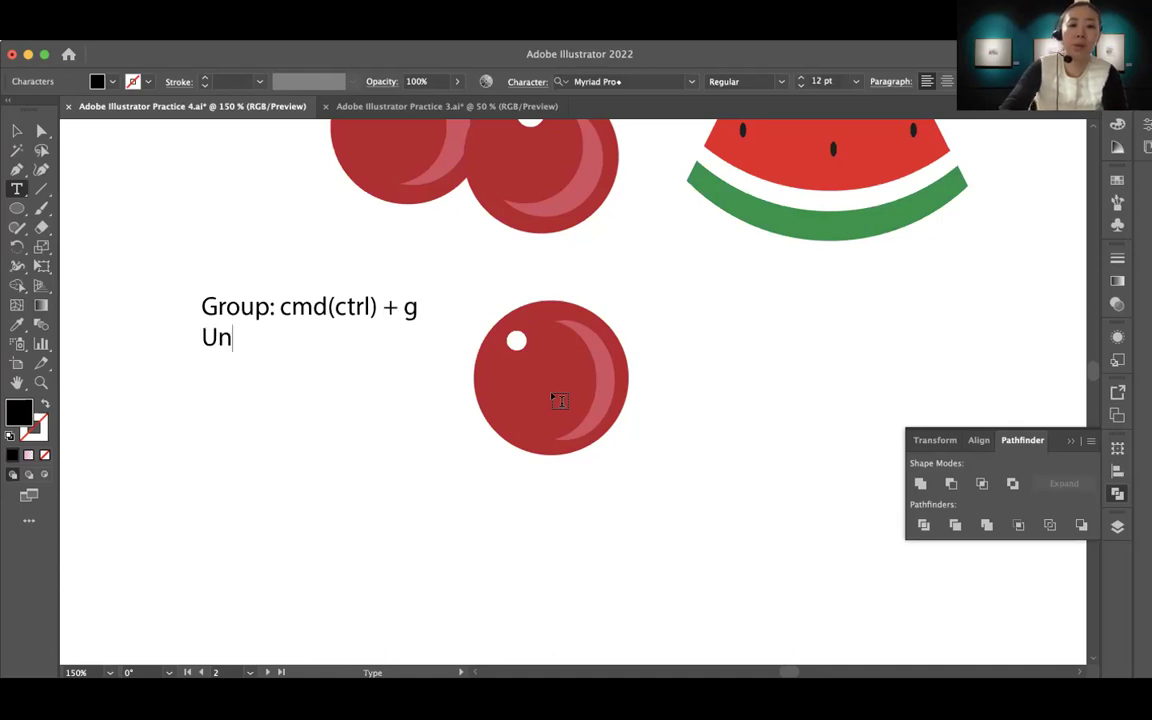
{"action": "type", "text": "group"}
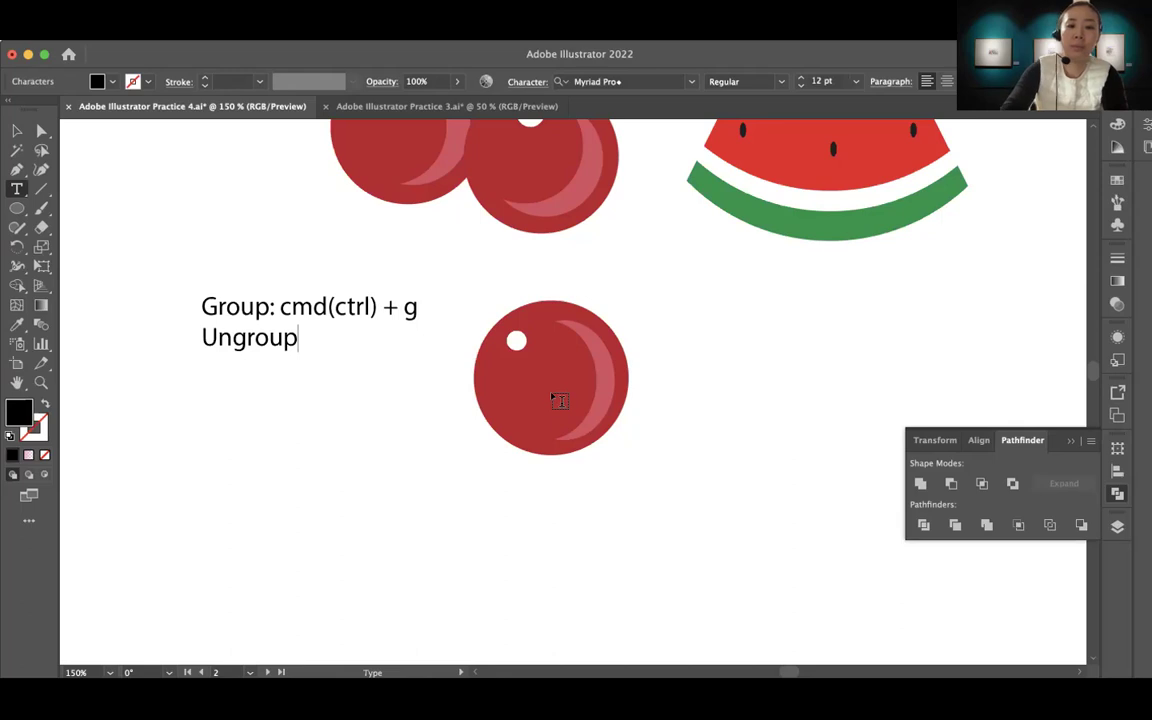
{"action": "type", "text": ": cmd(c"}
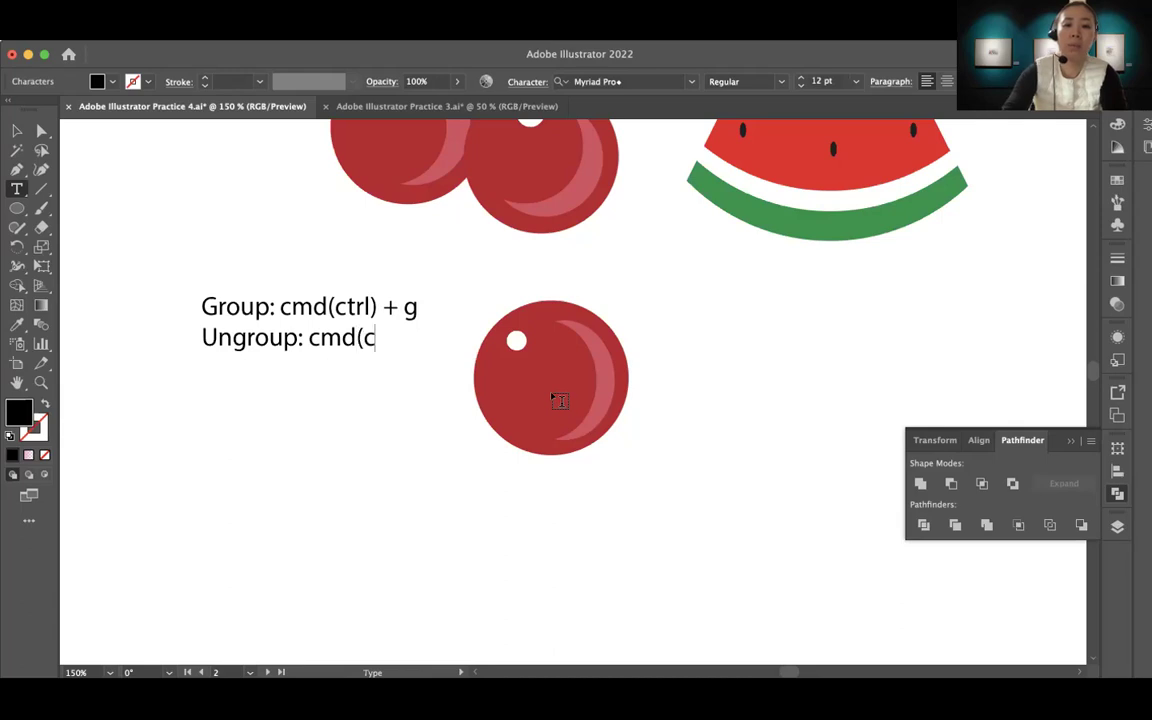
{"action": "type", "text": "trl) + shi"}
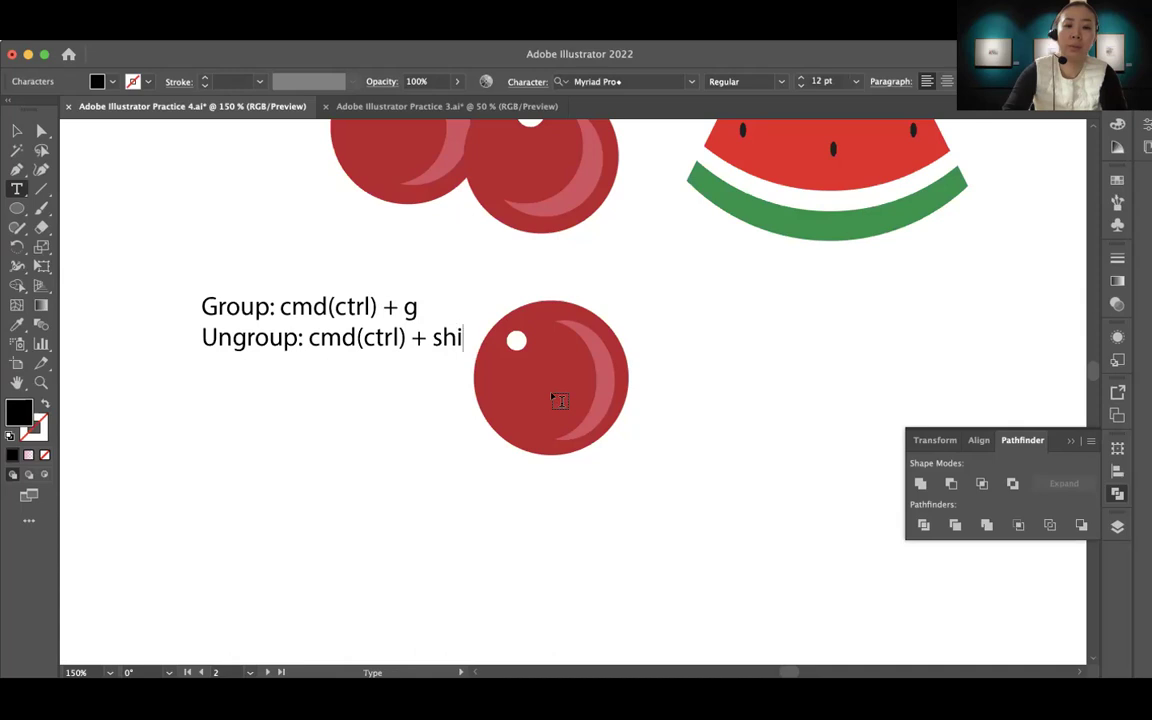
{"action": "type", "text": "ft +"}
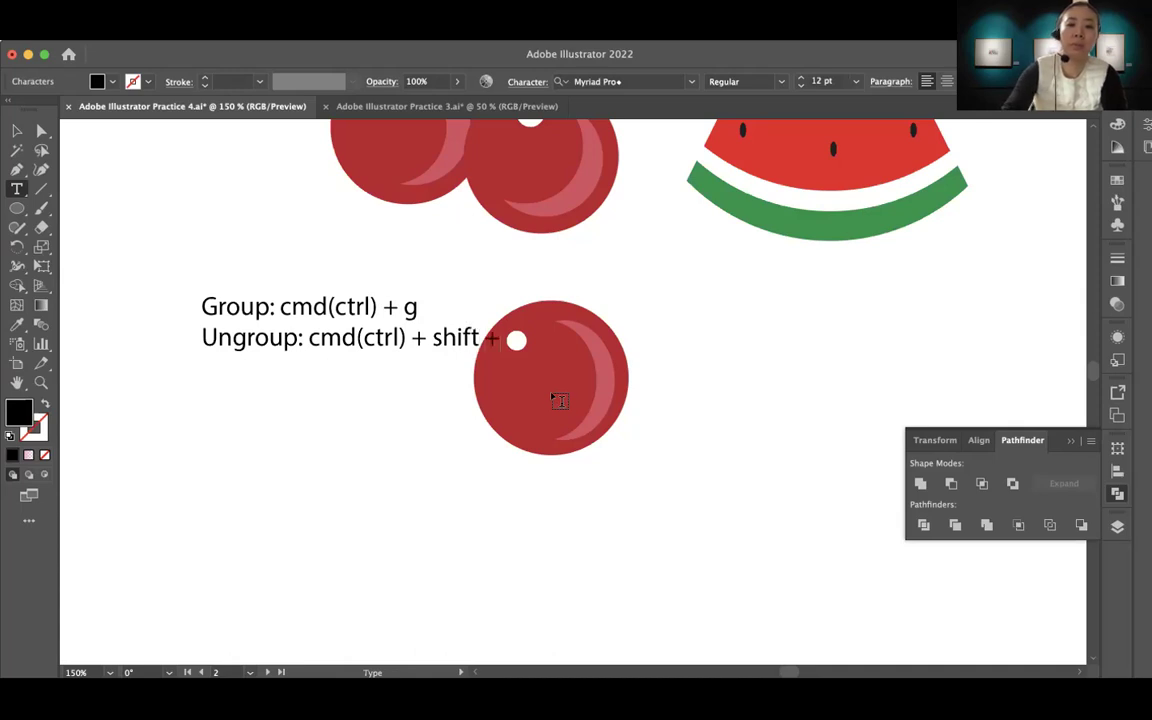
{"action": "type", "text": " g"}
Finish the note and zoom the view out to 100%
{"action": "left_click", "coordinate": [17, 130]}
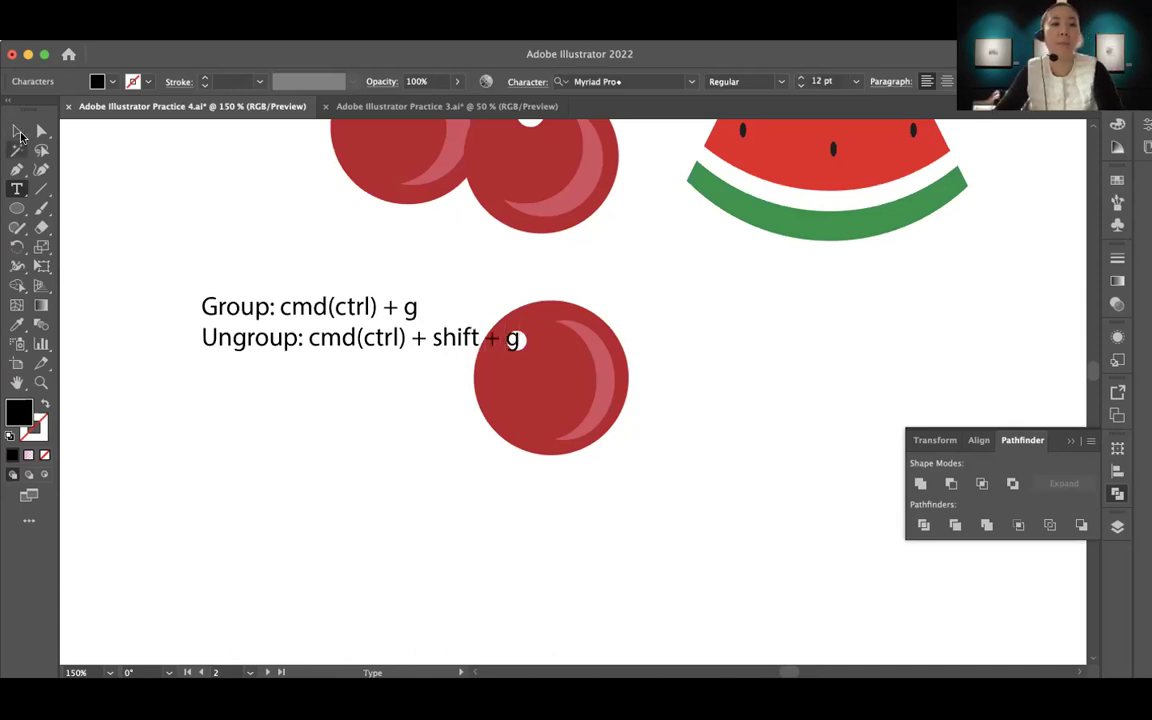
{"action": "left_click_drag", "start_coordinate": [260, 311], "coordinate": [172, 270]}
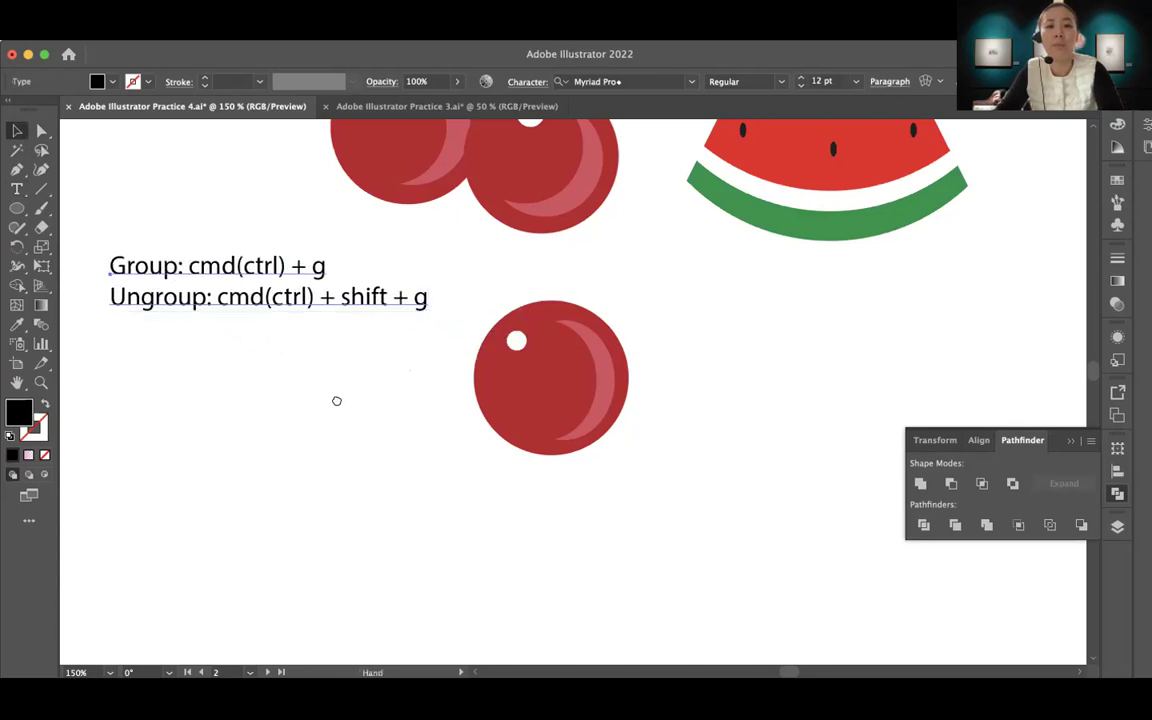
{"action": "scroll", "coordinate": [360, 390], "scroll_direction": "right", "scroll_amount": 2}
{"action": "key", "text": "z"}
{"action": "left_click", "coordinate": [380, 385], "text": "alt"}
{"action": "scroll", "coordinate": [375, 370], "scroll_direction": "right", "scroll_amount": 3}
Move the grouped lower cherry right and down
{"action": "key", "text": "v"}
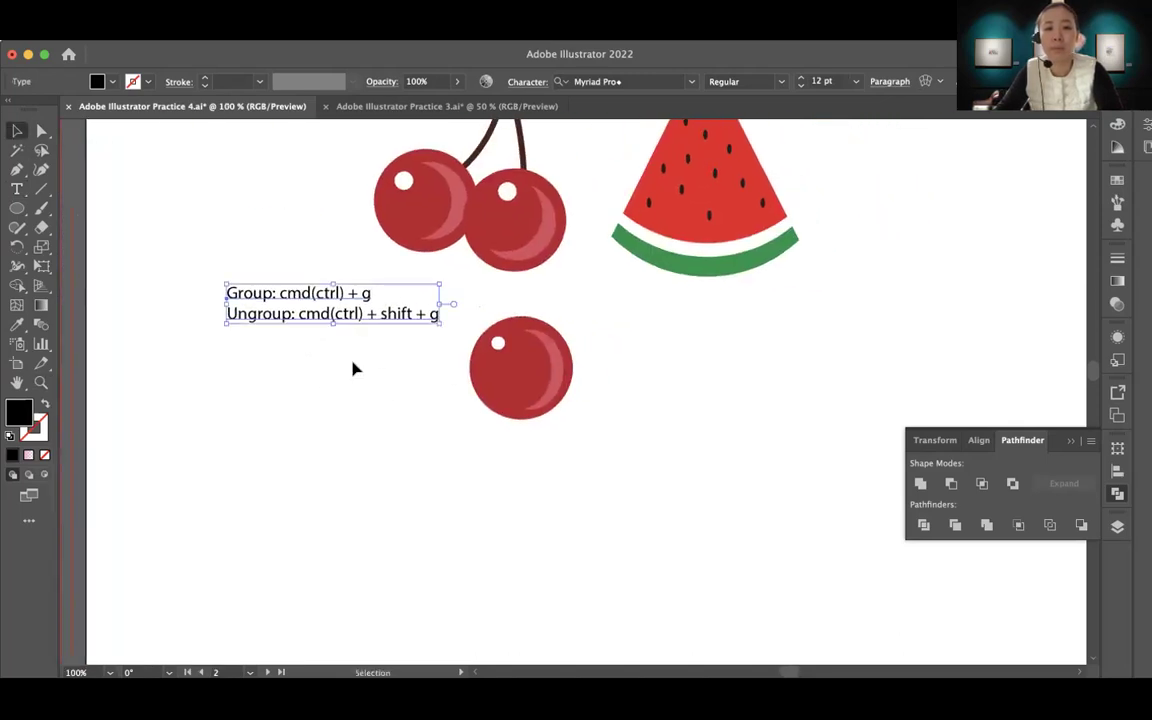
{"action": "scroll", "coordinate": [595, 319], "scroll_direction": "right", "scroll_amount": 3}
{"action": "scroll", "coordinate": [499, 327], "scroll_direction": "right", "scroll_amount": 1}
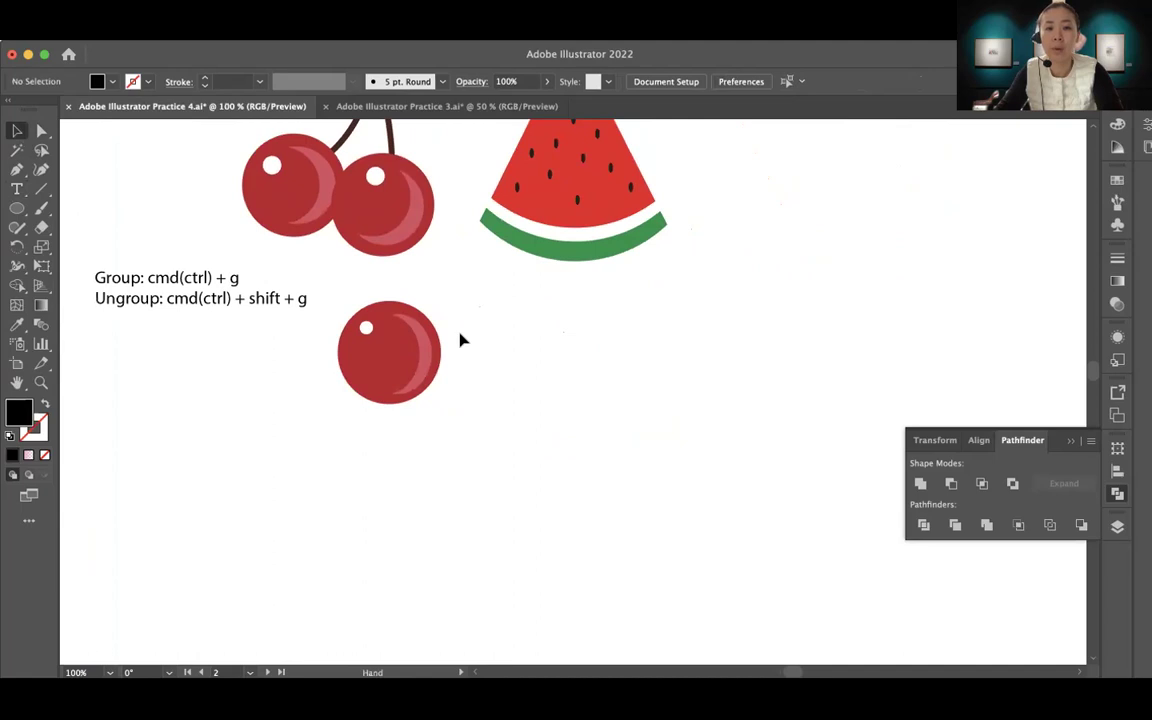
{"action": "left_click", "coordinate": [380, 349]}
{"action": "left_click_drag", "start_coordinate": [383, 374], "coordinate": [431, 430]}
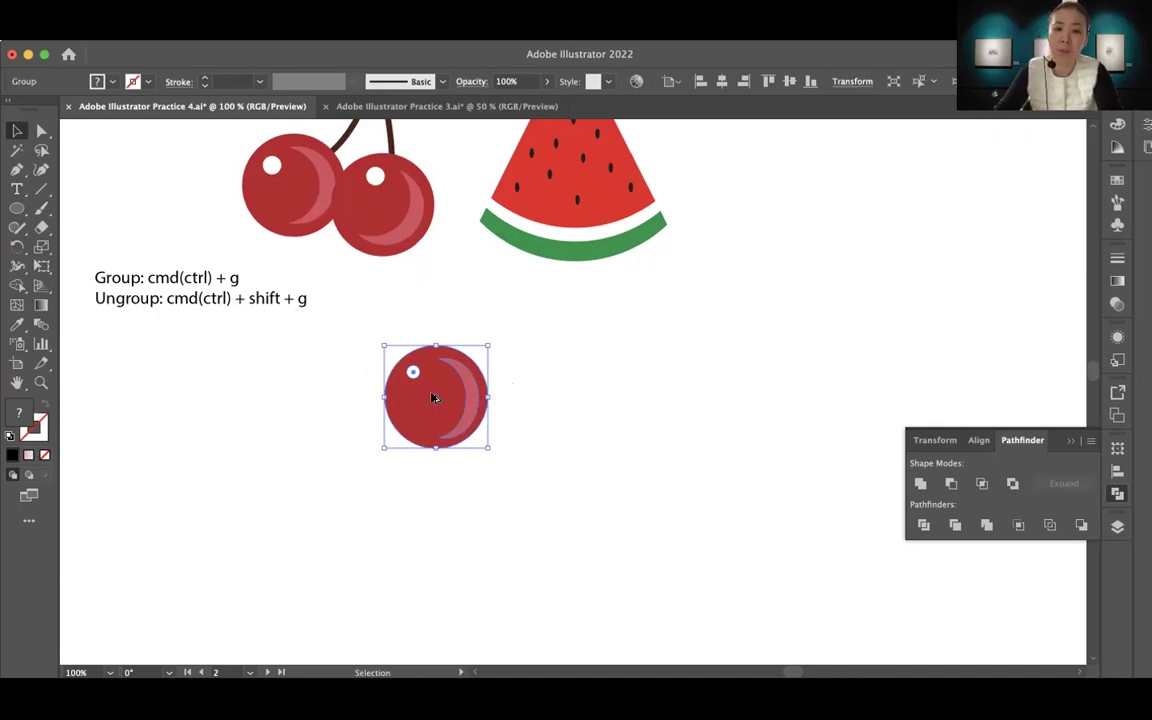
Alt-drag a copy of the cherry to the right, rotate it slightly clockwise, and overlap it
{"action": "left_click_drag", "start_coordinate": [435, 390], "coordinate": [519, 393]}
{"action": "left_click_drag", "start_coordinate": [576, 337], "coordinate": [607, 370]}
{"action": "left_click", "coordinate": [593, 479]}
{"action": "left_click_drag", "start_coordinate": [660, 513], "coordinate": [664, 524]}
{"action": "left_click_drag", "start_coordinate": [532, 437], "coordinate": [537, 447]}
{"action": "left_click", "coordinate": [648, 447]}
{"action": "left_click_drag", "start_coordinate": [578, 367], "coordinate": [617, 465]}
{"action": "left_click", "coordinate": [17, 169]}
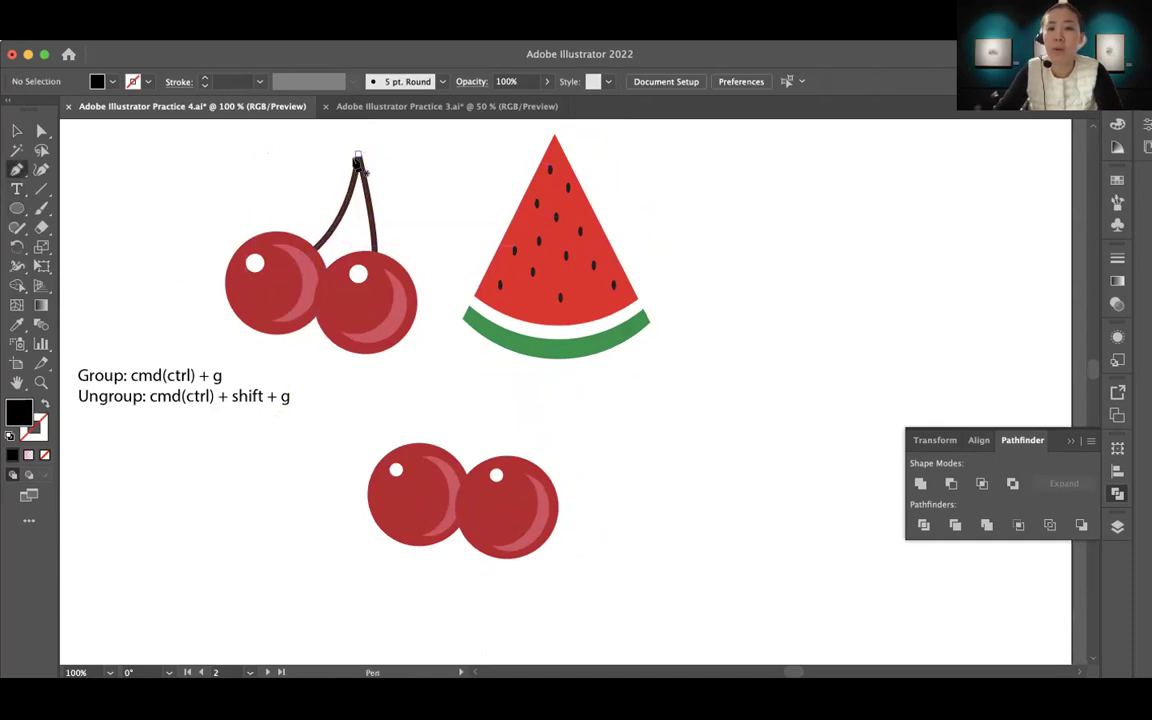
Draw a curved, peaked stem path from the left cherry's top to the right cherry
{"action": "left_click", "coordinate": [428, 442]}
{"action": "left_click_drag", "start_coordinate": [491, 378], "coordinate": [509, 331]}
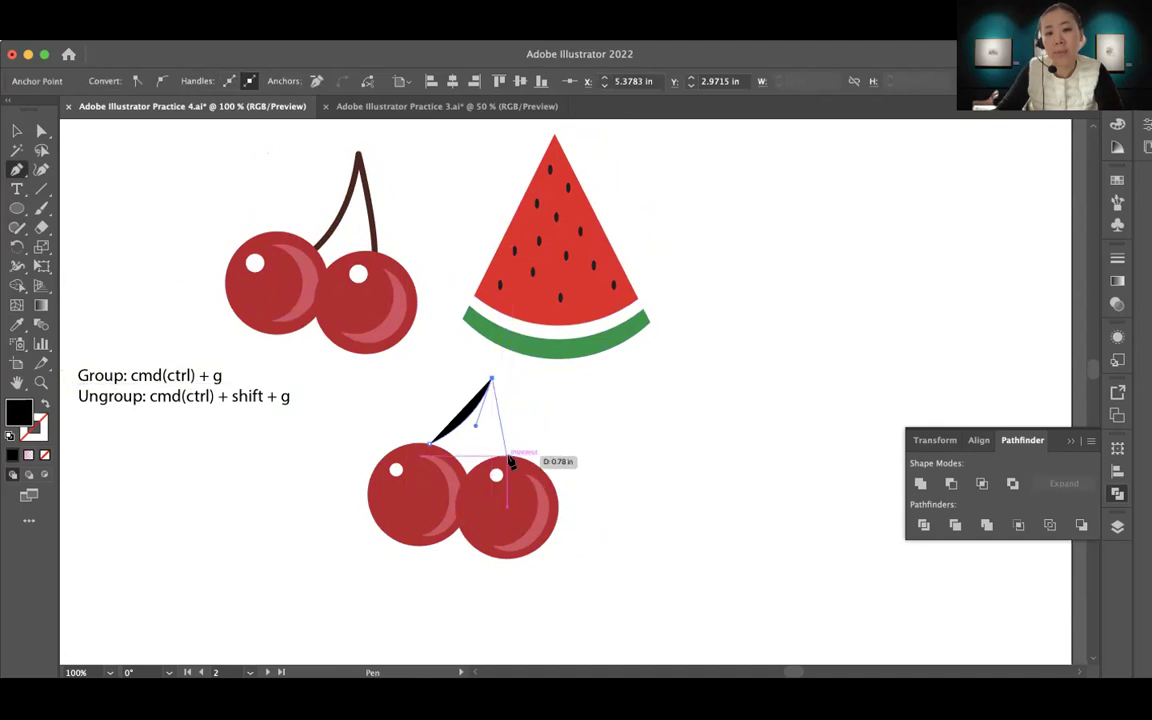
{"action": "left_click_drag", "start_coordinate": [507, 457], "coordinate": [525, 497]}
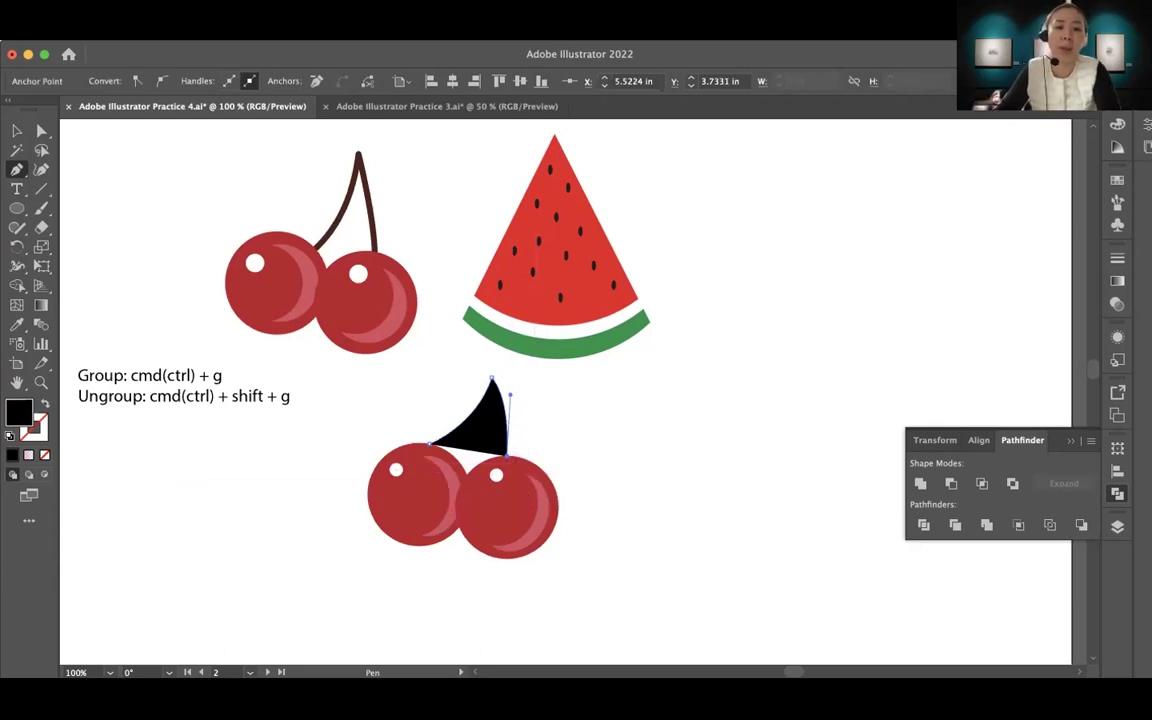
Give the stem a brown outline from the Swatches panel and no fill
{"action": "left_click", "coordinate": [45, 406]}
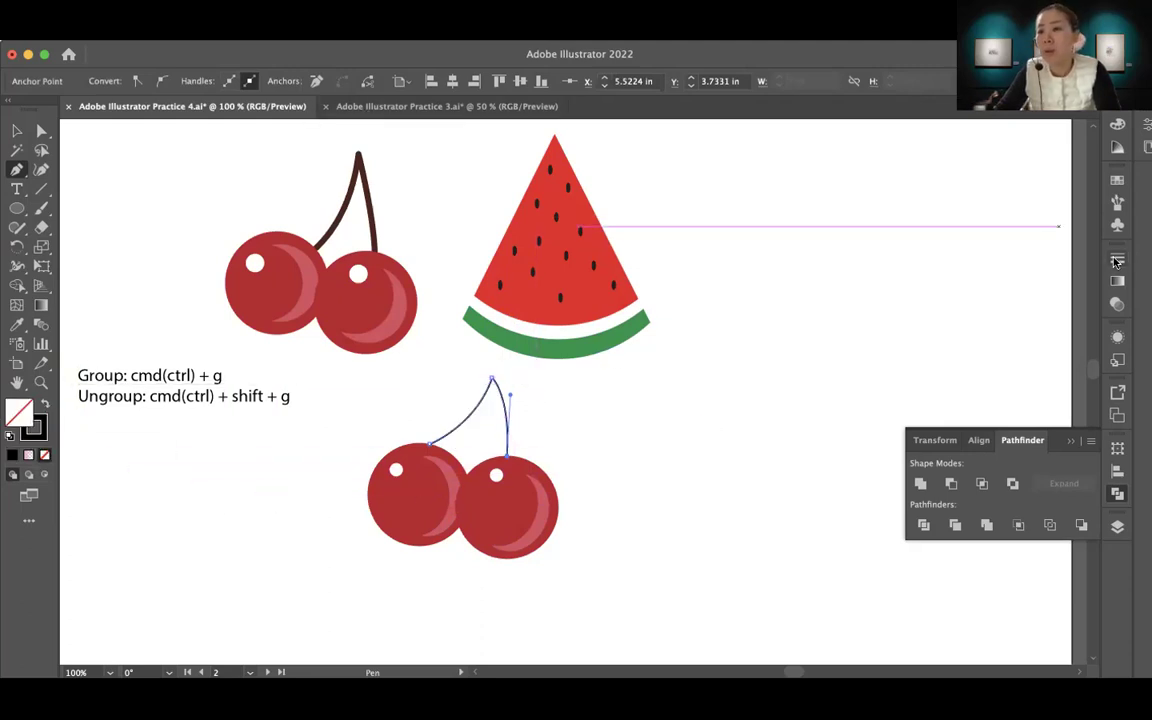
{"action": "left_click", "coordinate": [1116, 182]}
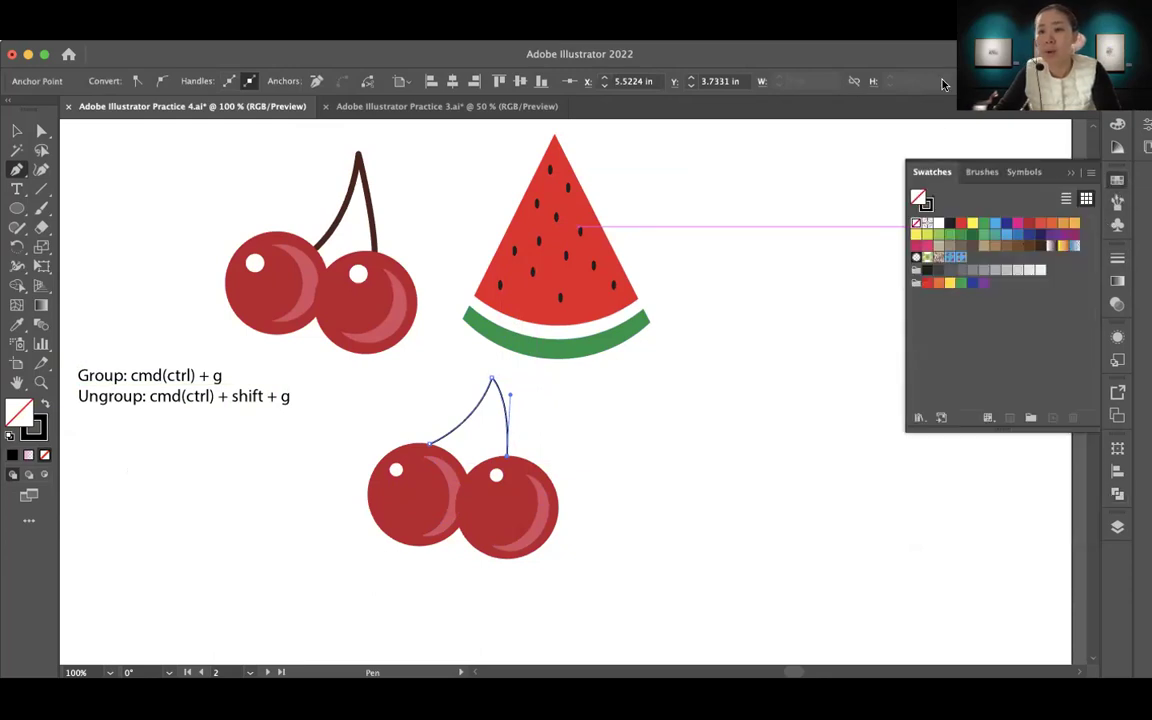
{"action": "left_click", "coordinate": [1027, 249]}
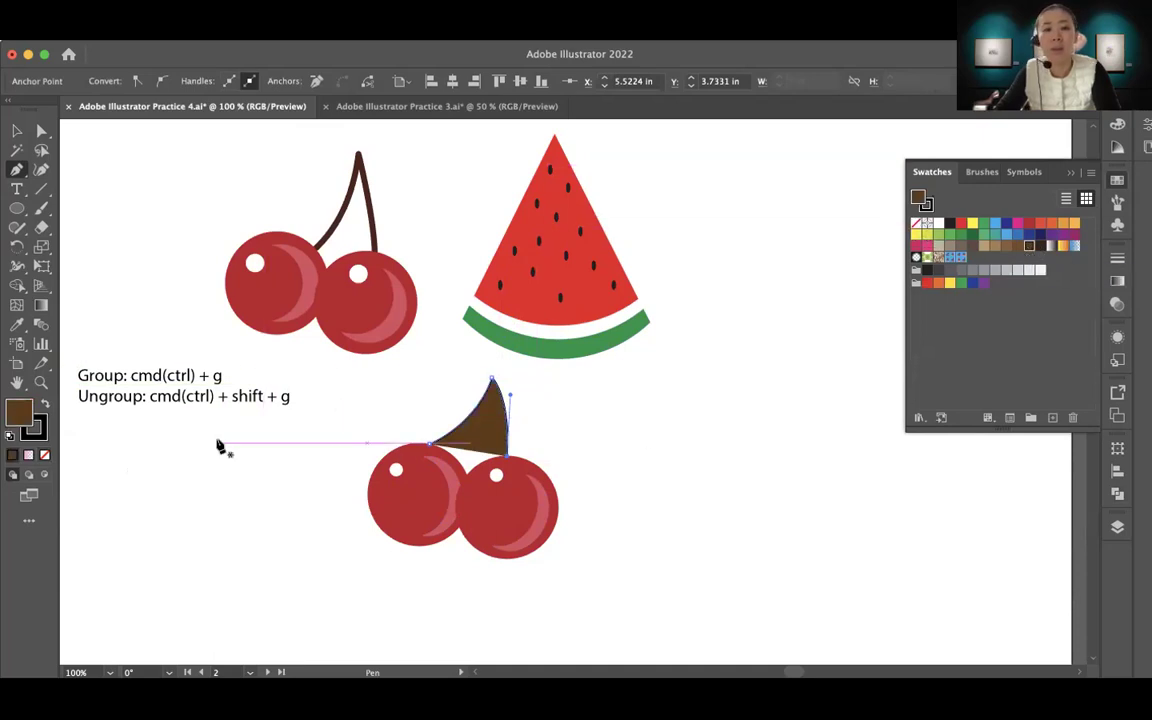
{"action": "left_click", "coordinate": [45, 402]}
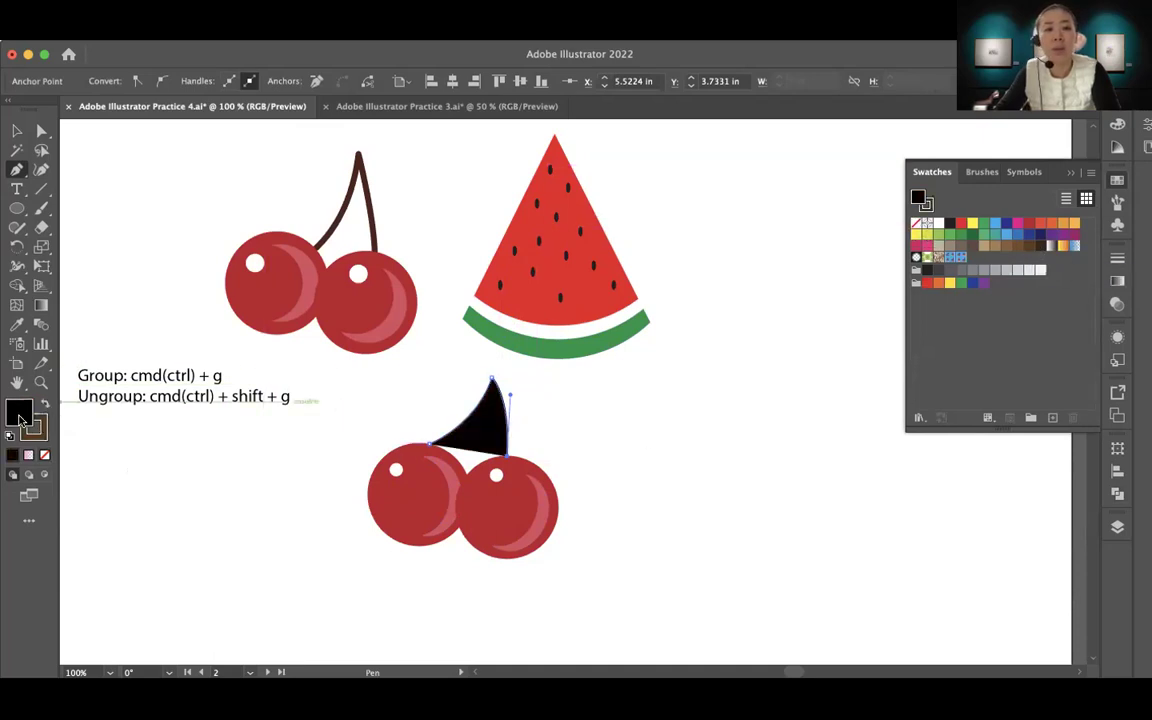
{"action": "left_click", "coordinate": [45, 456]}
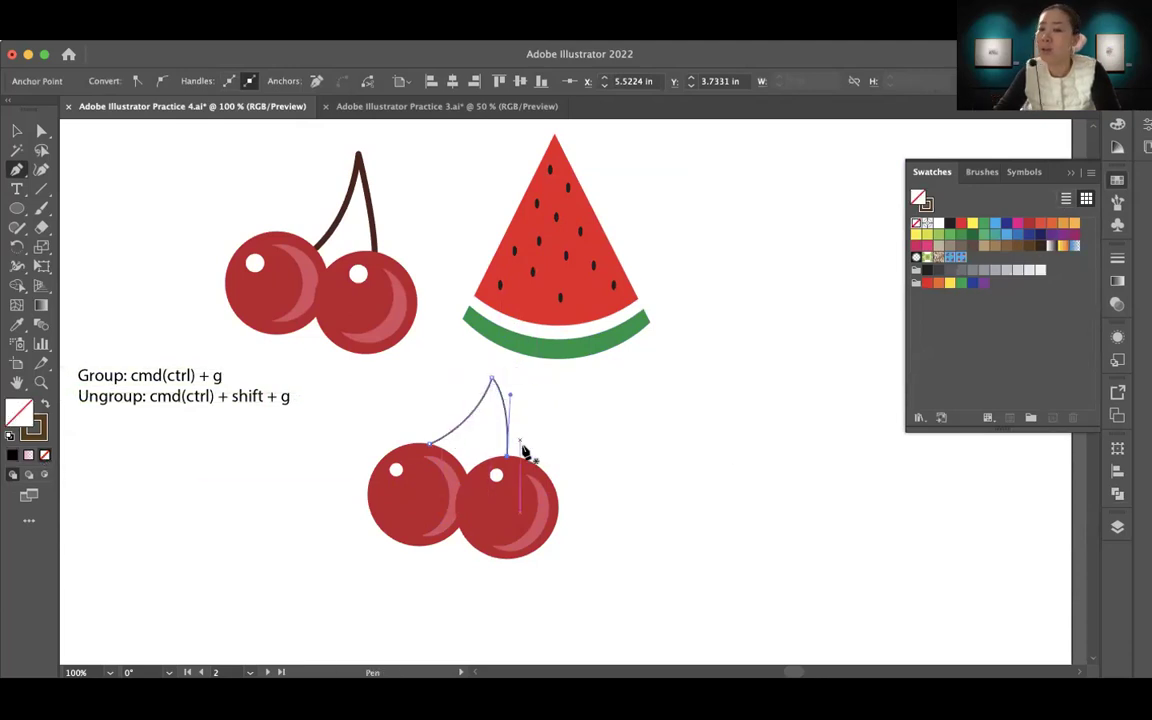
{"action": "left_click", "coordinate": [1116, 260]}
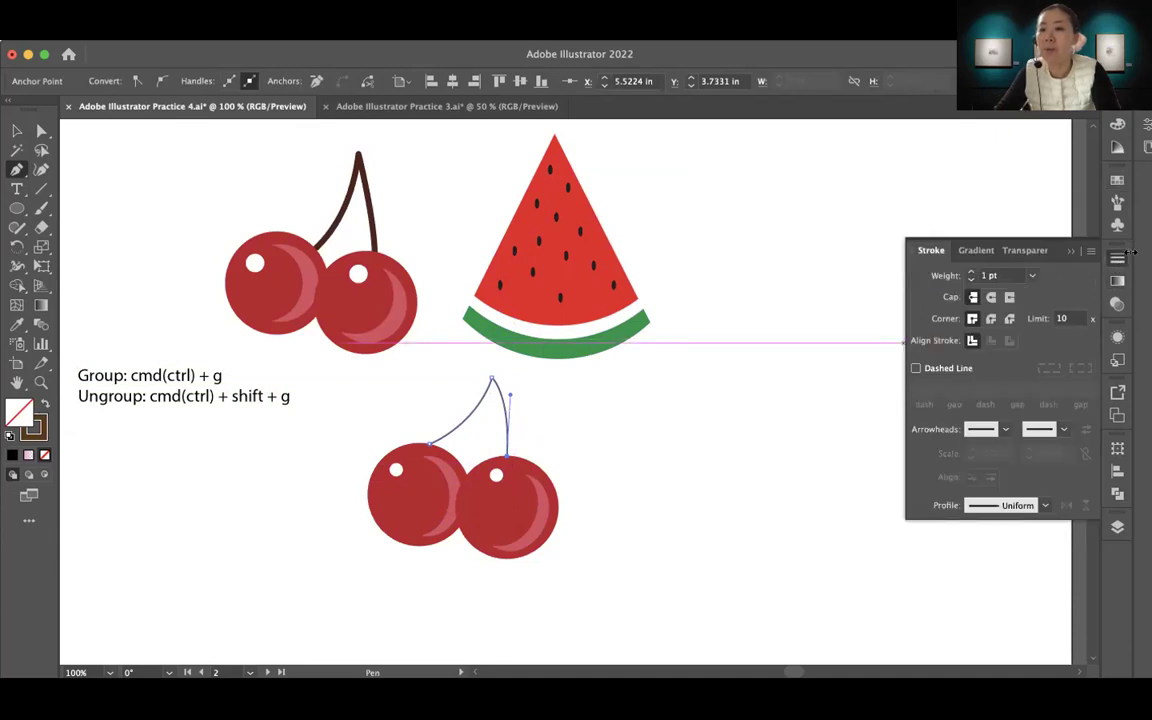
Raise the stem's stroke weight to 4 pt
{"action": "left_click", "coordinate": [969, 274]}
{"action": "left_click", "coordinate": [970, 274]}
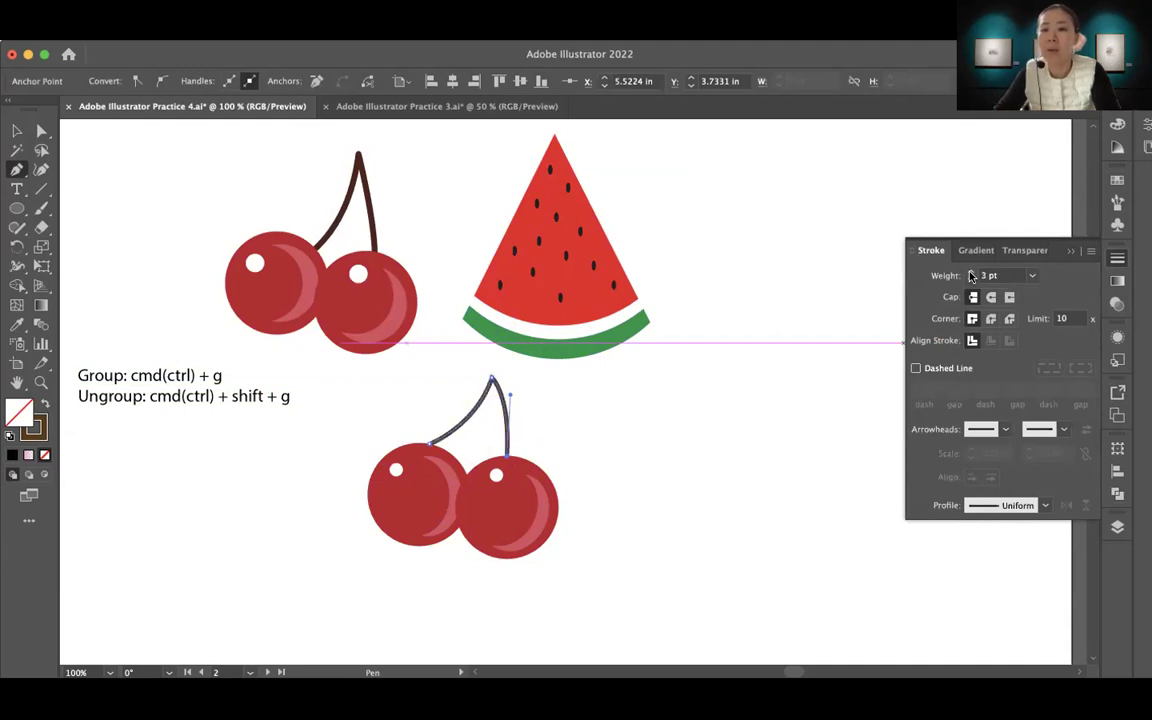
{"action": "left_click", "coordinate": [970, 274]}
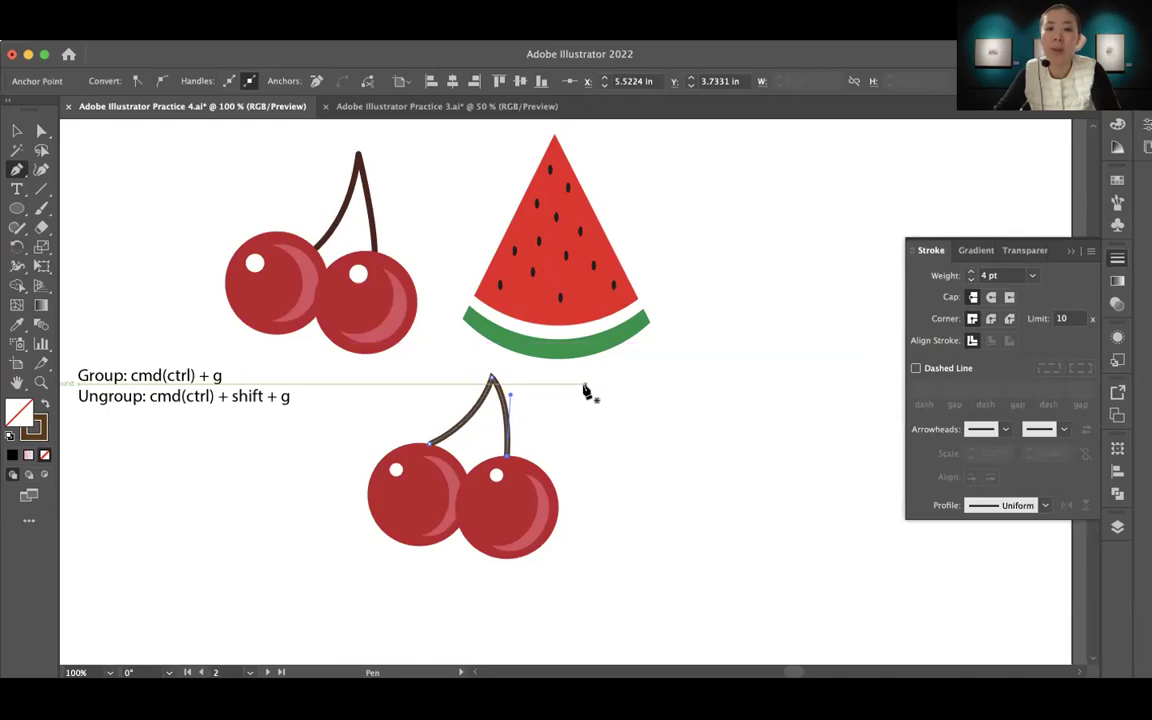
{"action": "left_click", "coordinate": [15, 132]}
{"action": "left_click", "coordinate": [724, 464]}
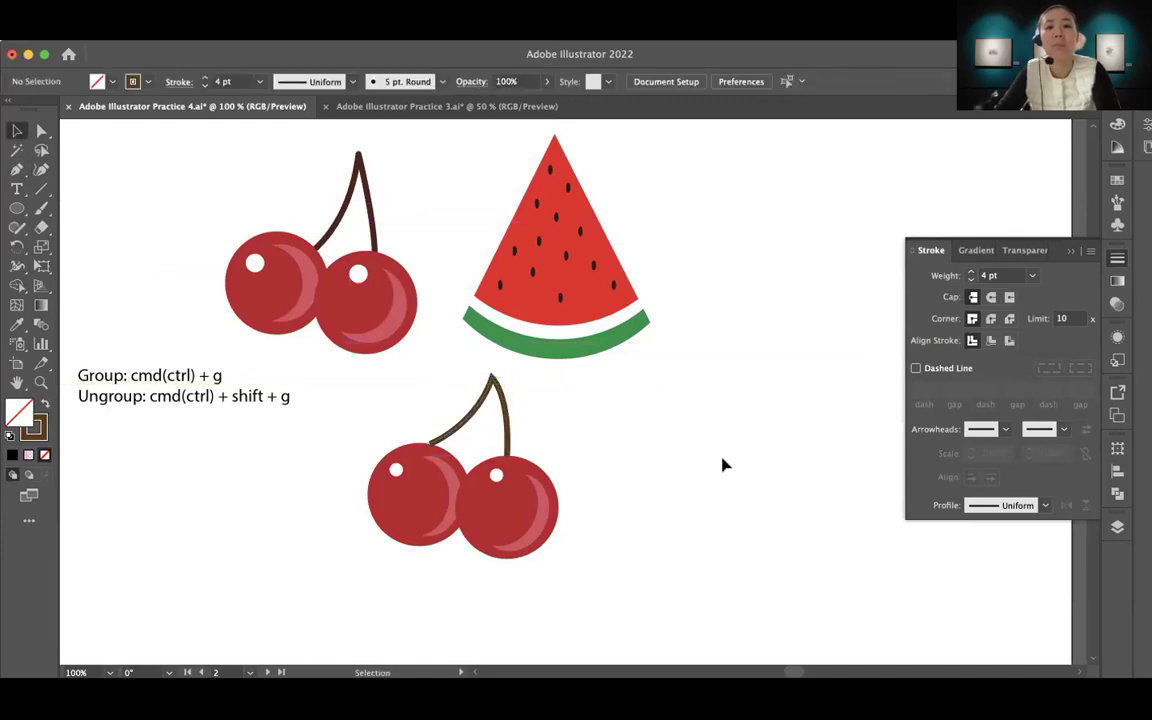
{"action": "left_click", "coordinate": [460, 432]}
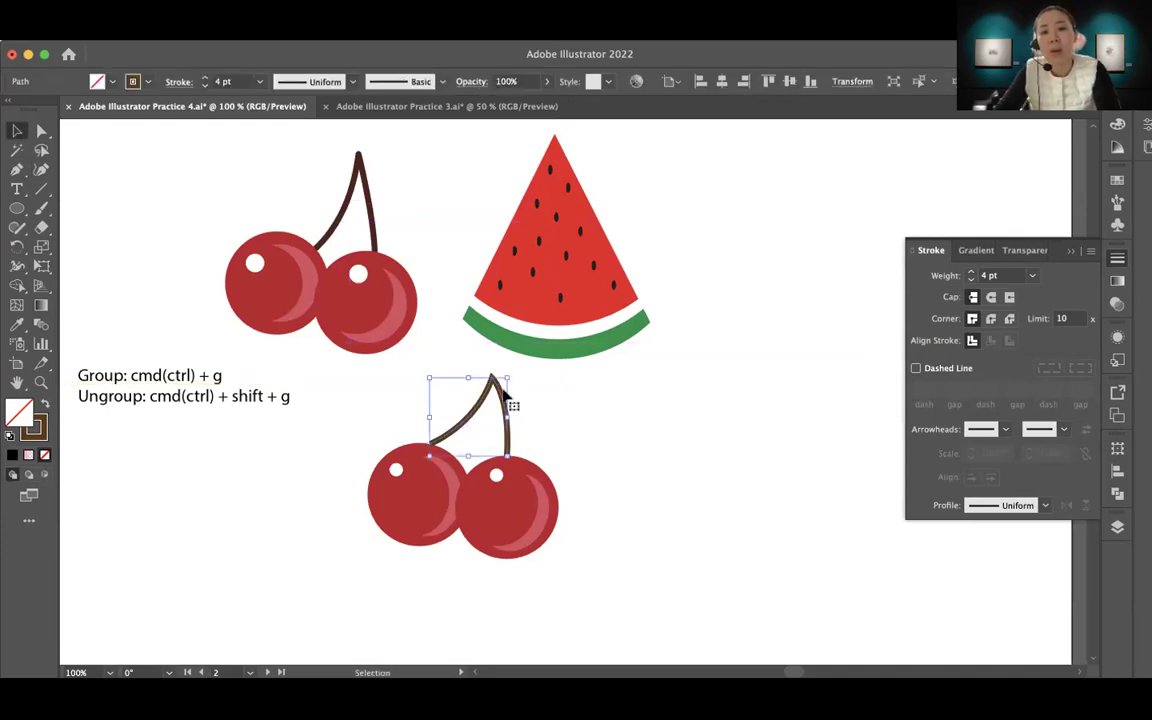
Give the stem a Round Cap and a Round Join
{"action": "key", "text": "z"}
{"action": "left_click", "coordinate": [476, 365]}
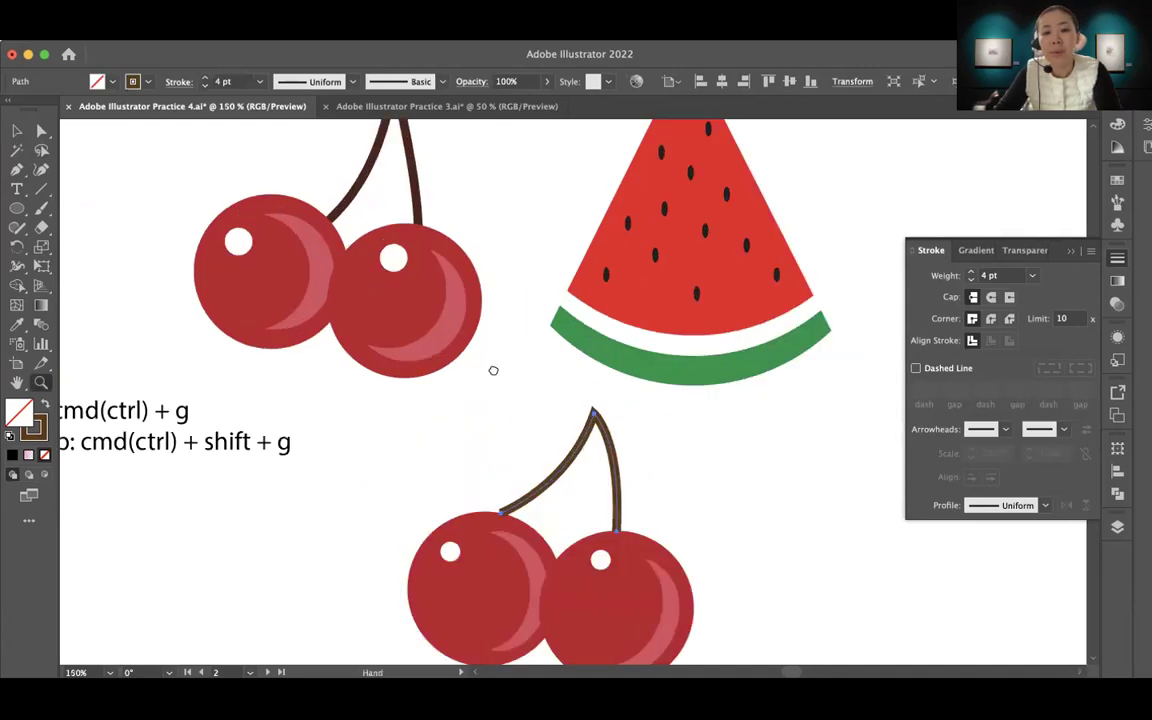
{"action": "scroll", "coordinate": [489, 370], "scroll_direction": "up", "scroll_amount": 3}
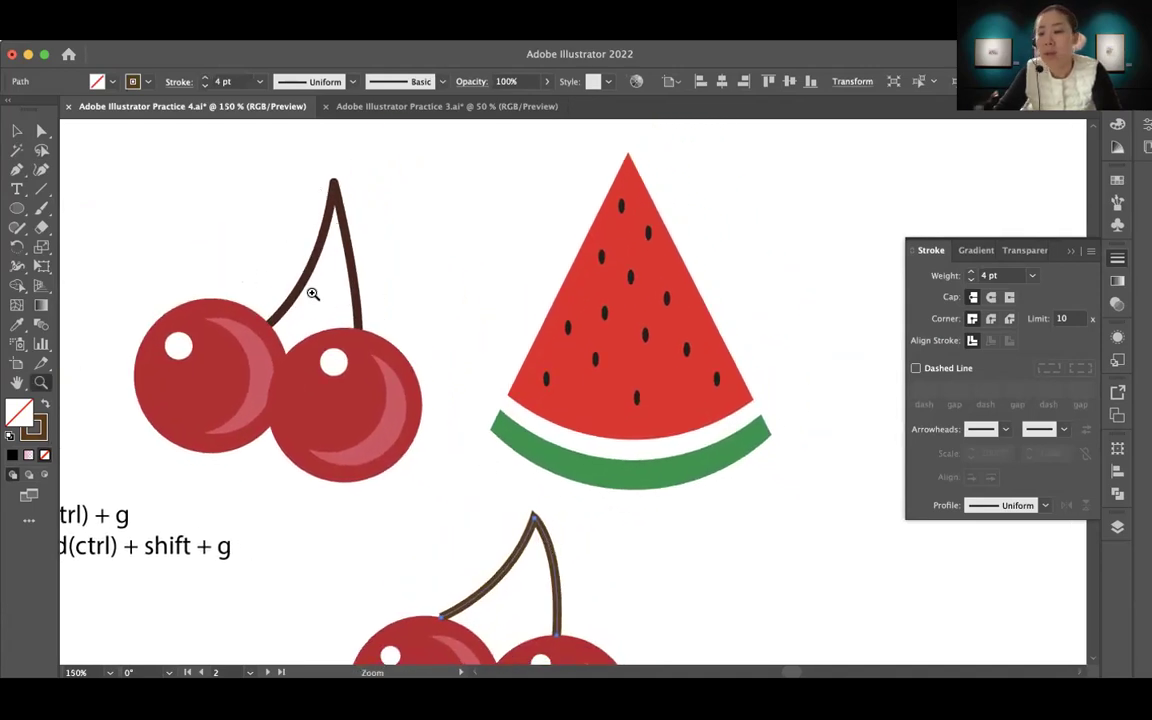
{"action": "scroll", "coordinate": [535, 571], "scroll_direction": "down", "scroll_amount": 2}
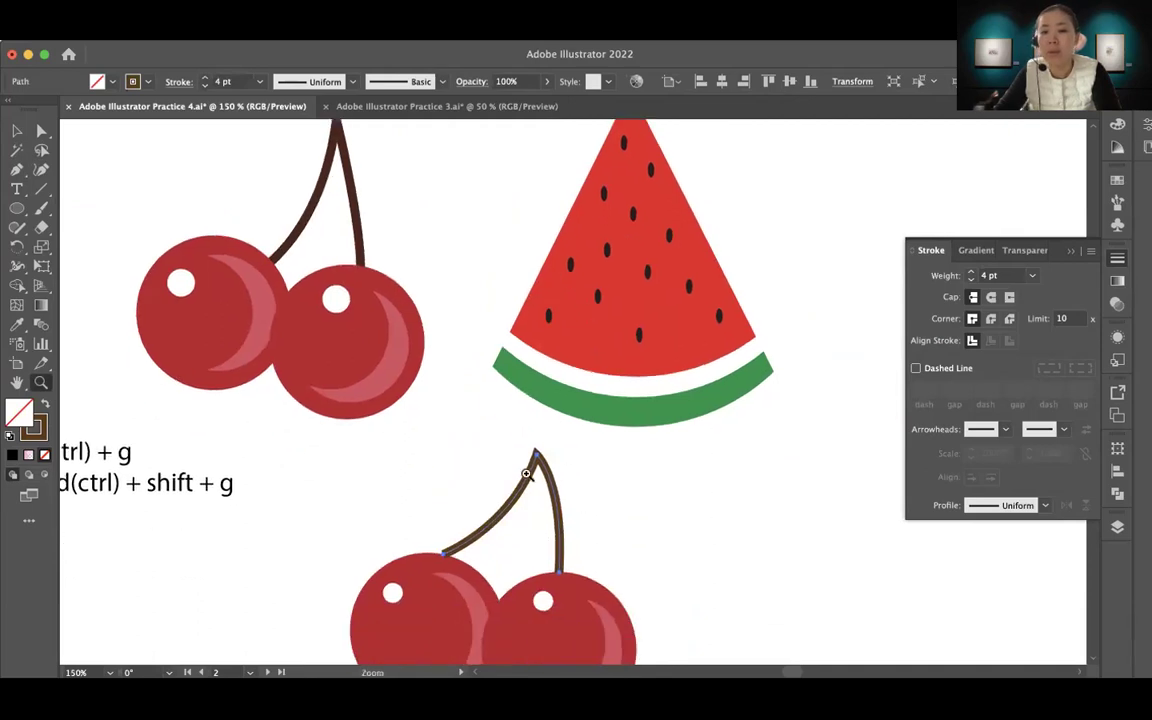
{"action": "scroll", "coordinate": [600, 495], "scroll_direction": "left", "scroll_amount": 2}
{"action": "key", "text": "v"}
{"action": "left_click", "coordinate": [599, 509]}
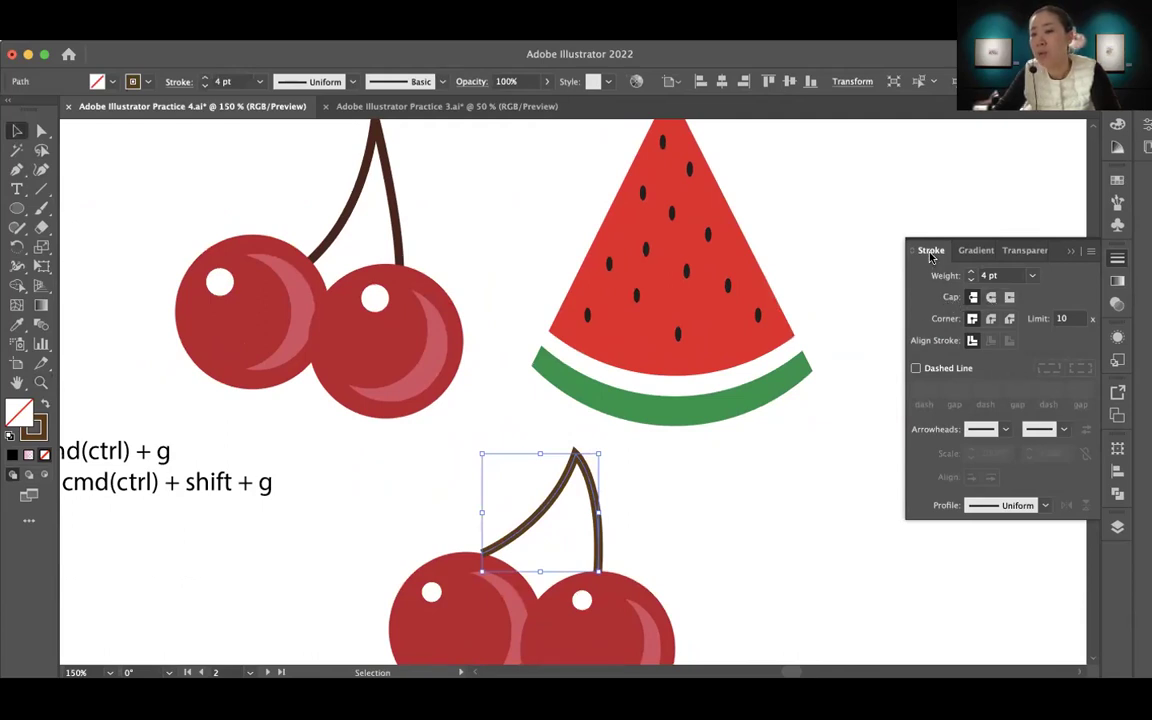
{"action": "left_click", "coordinate": [990, 298]}
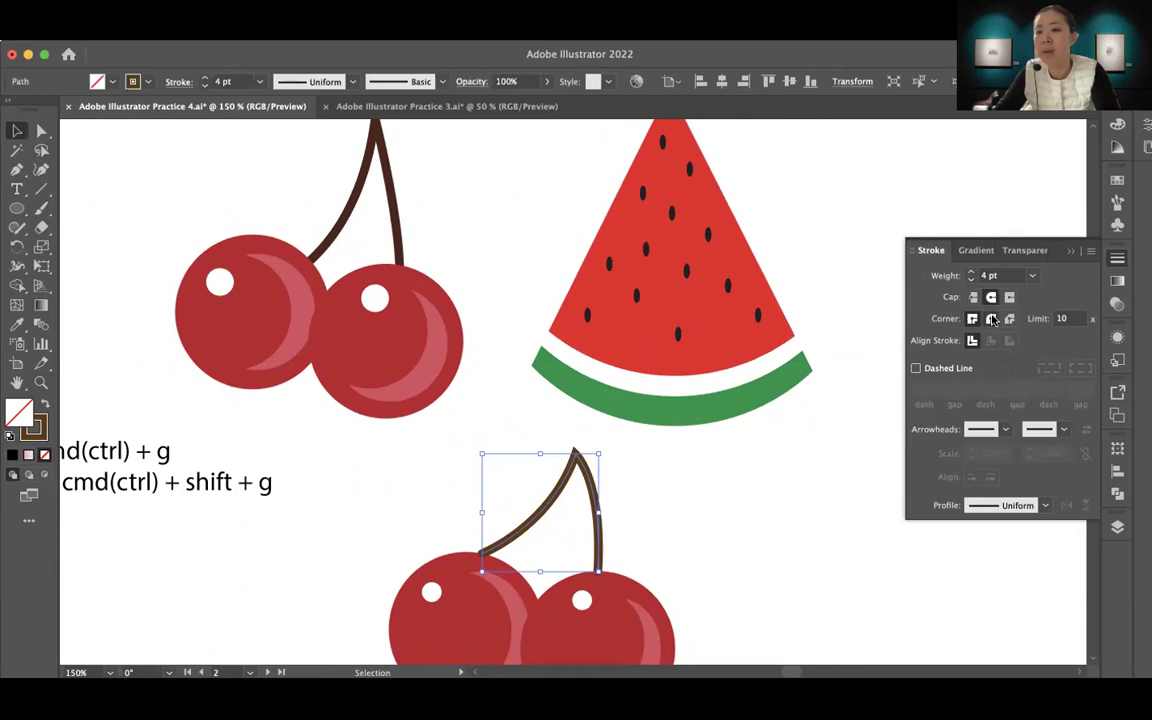
{"action": "left_click", "coordinate": [991, 319]}
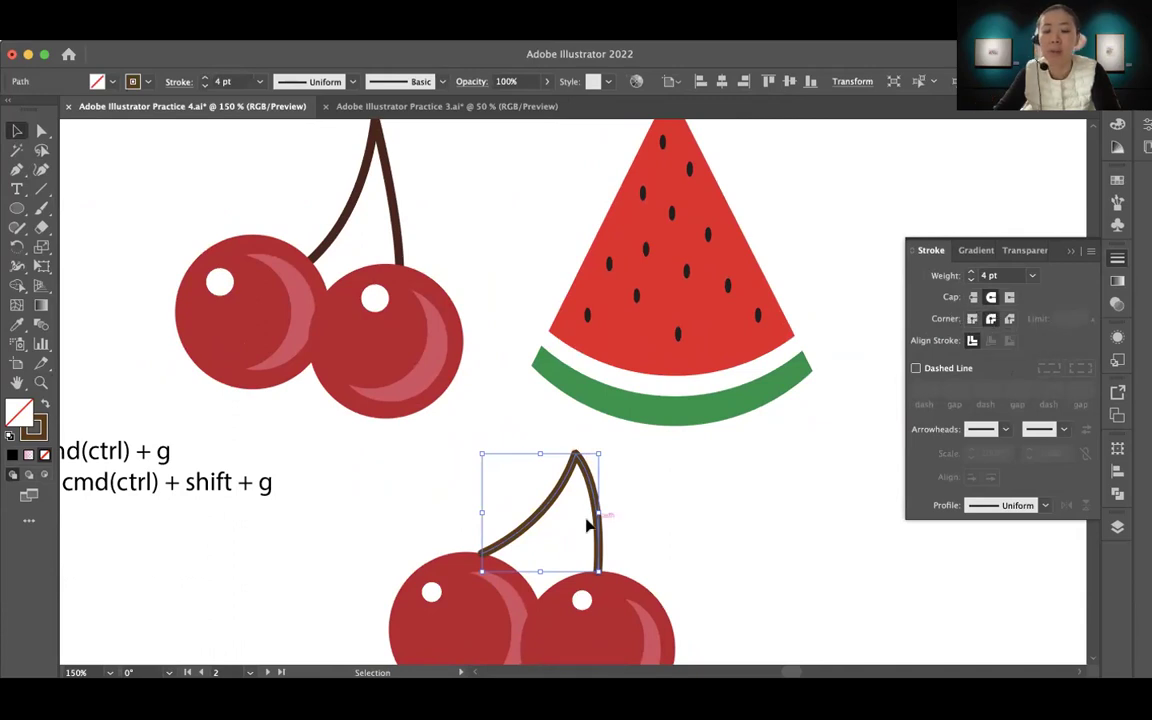
Move the stem down onto the lower cherries
{"action": "scroll", "coordinate": [630, 463], "scroll_direction": "down", "scroll_amount": 4}
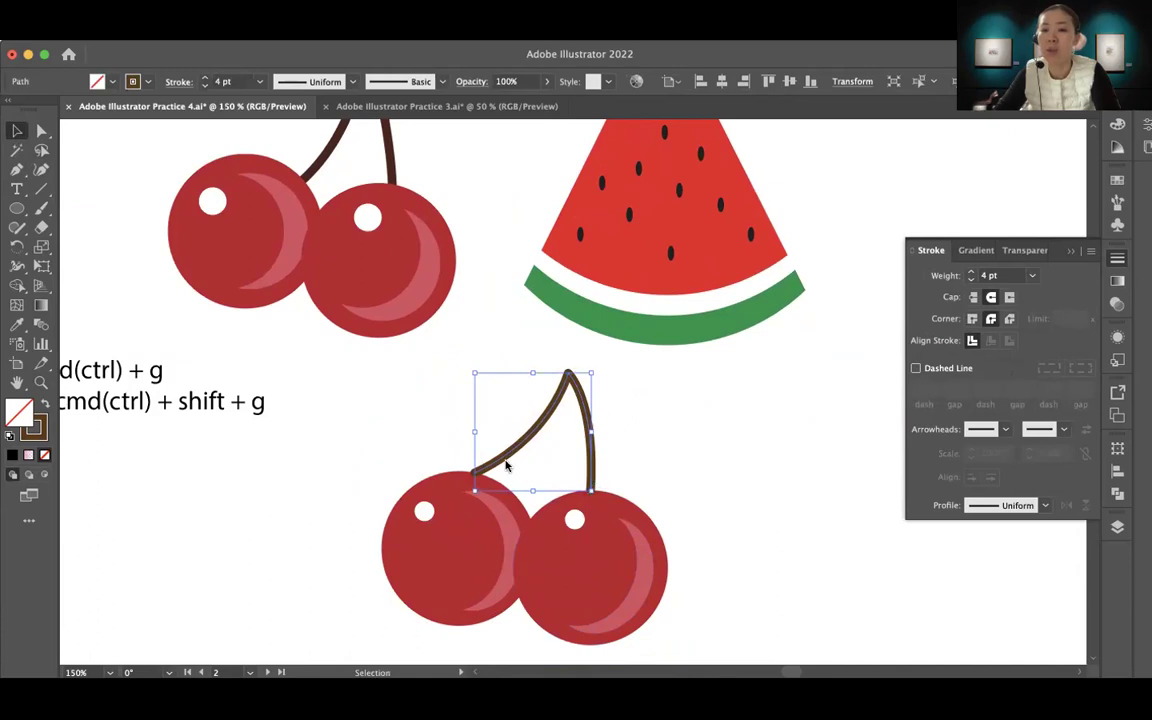
{"action": "left_click", "coordinate": [713, 485]}
{"action": "left_click_drag", "start_coordinate": [667, 503], "coordinate": [607, 474]}
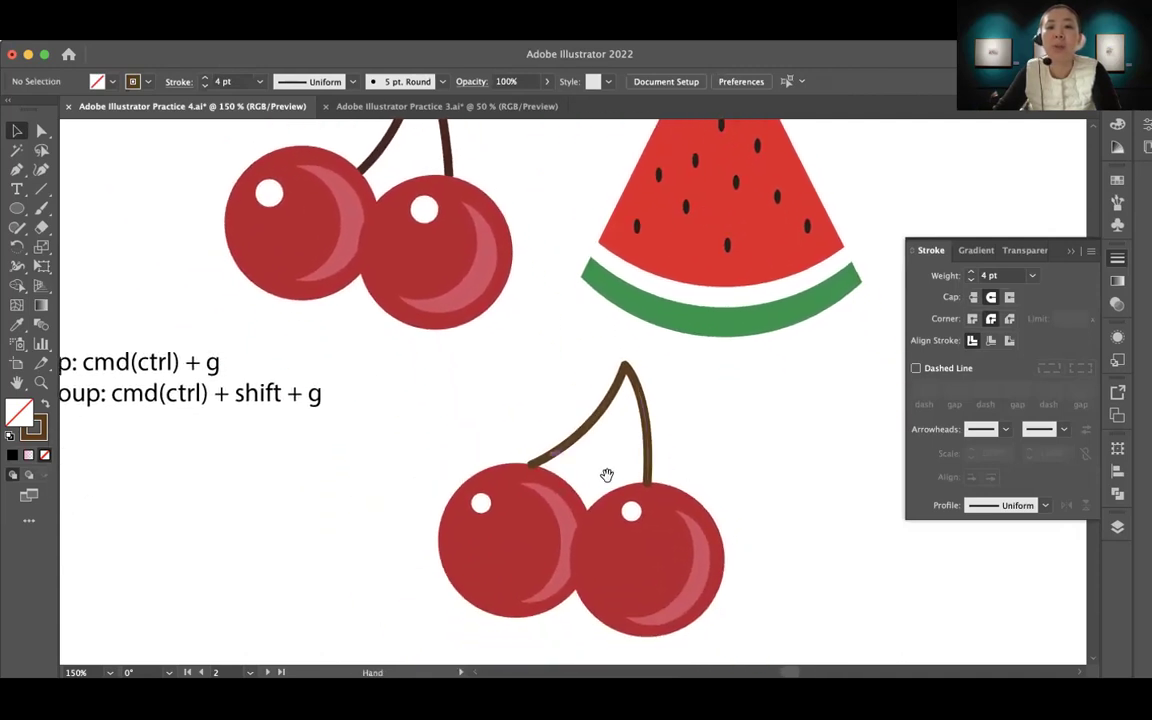
{"action": "left_click", "coordinate": [566, 447]}
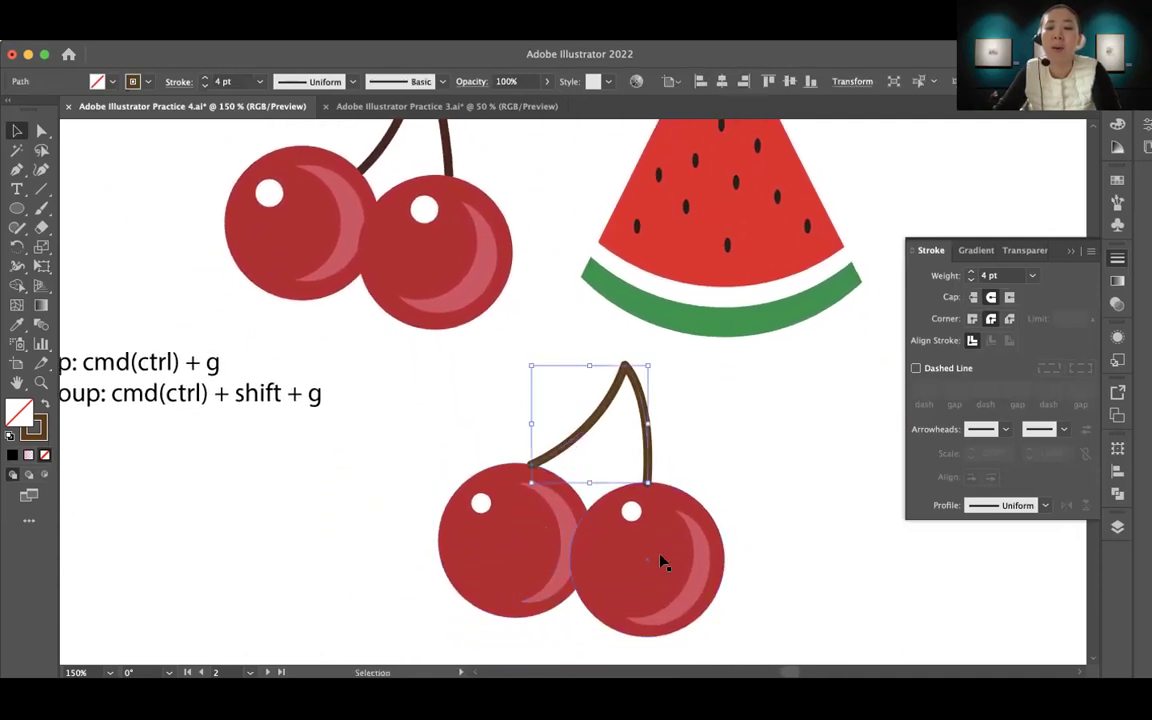
{"action": "mouse_move", "coordinate": [587, 428]}
{"action": "left_mouse_down"}
{"action": "mouse_move", "coordinate": [600, 490]}
{"action": "mouse_move", "coordinate": [584, 497]}
{"action": "mouse_move", "coordinate": [592, 433]}
{"action": "left_mouse_up"}
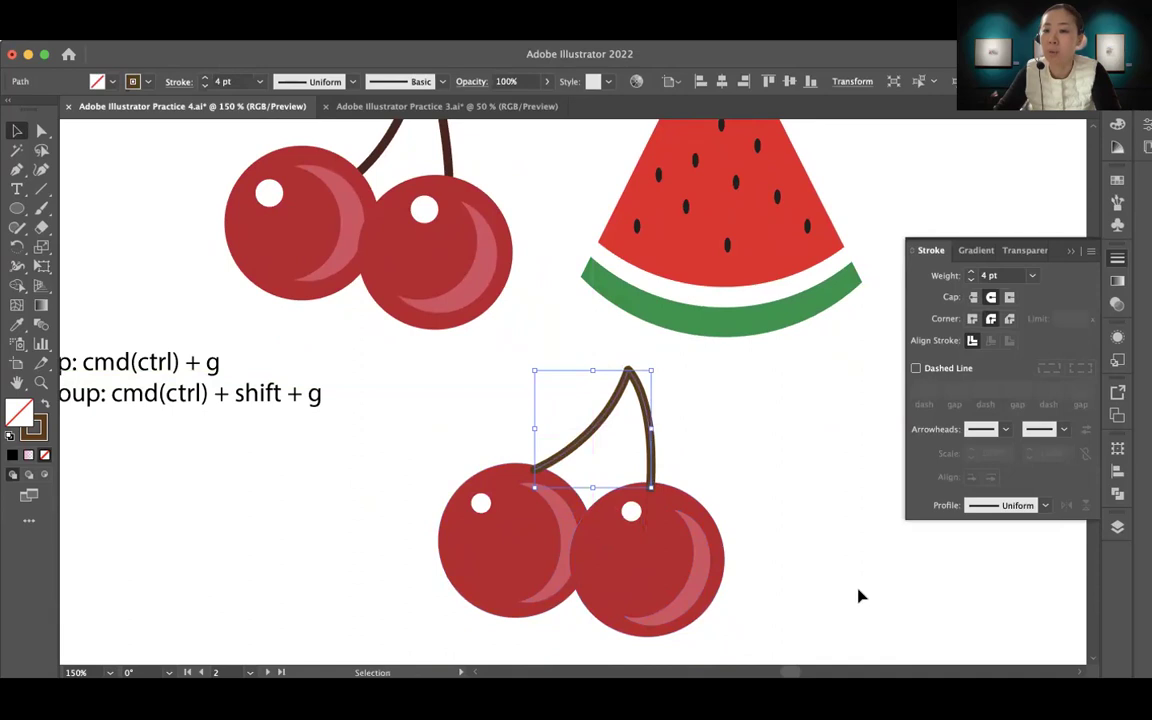
{"action": "scroll", "coordinate": [778, 561], "scroll_direction": "down", "scroll_amount": 2}
{"action": "scroll", "coordinate": [778, 561], "scroll_direction": "right", "scroll_amount": 1}
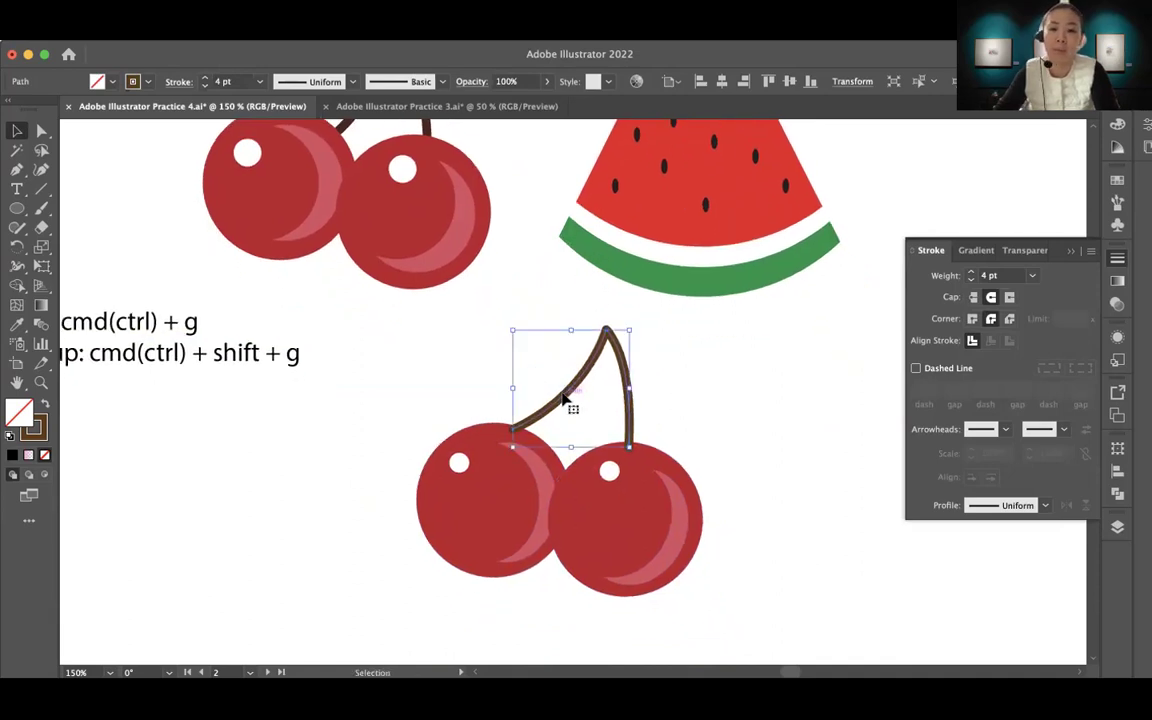
Send the stem to the back with Arrange > Send to Back so the cherries cover its ends
{"action": "right_click", "coordinate": [561, 398]}
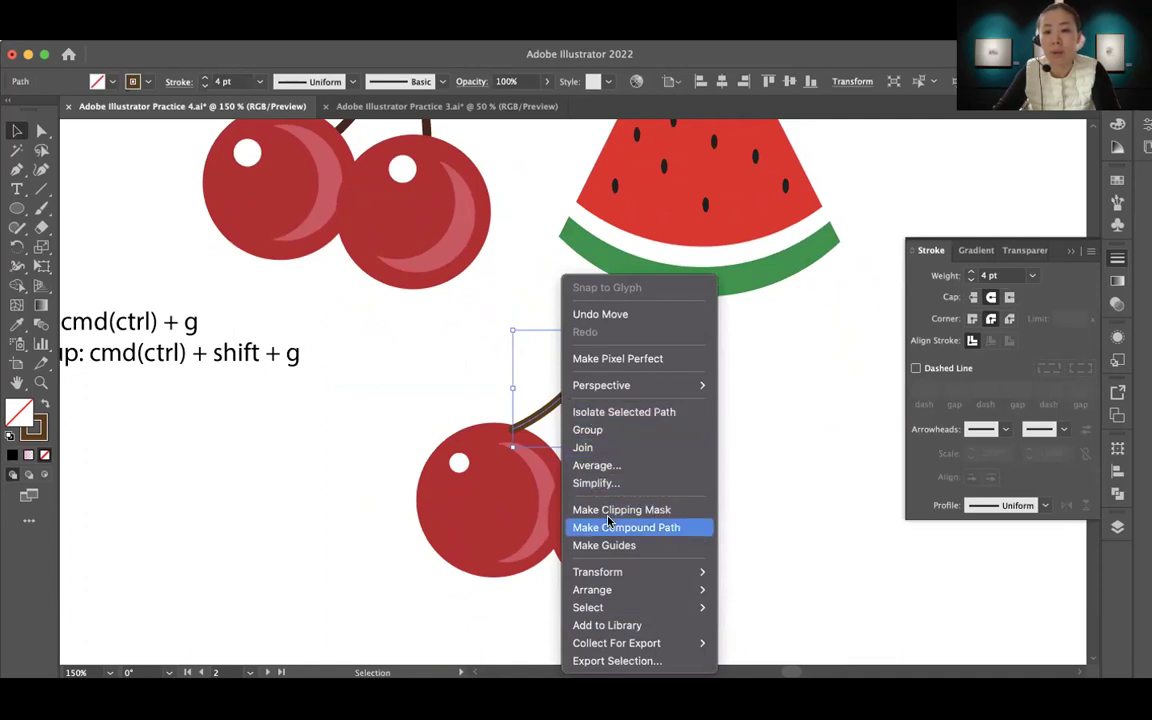
{"action": "mouse_move", "coordinate": [616, 591]}
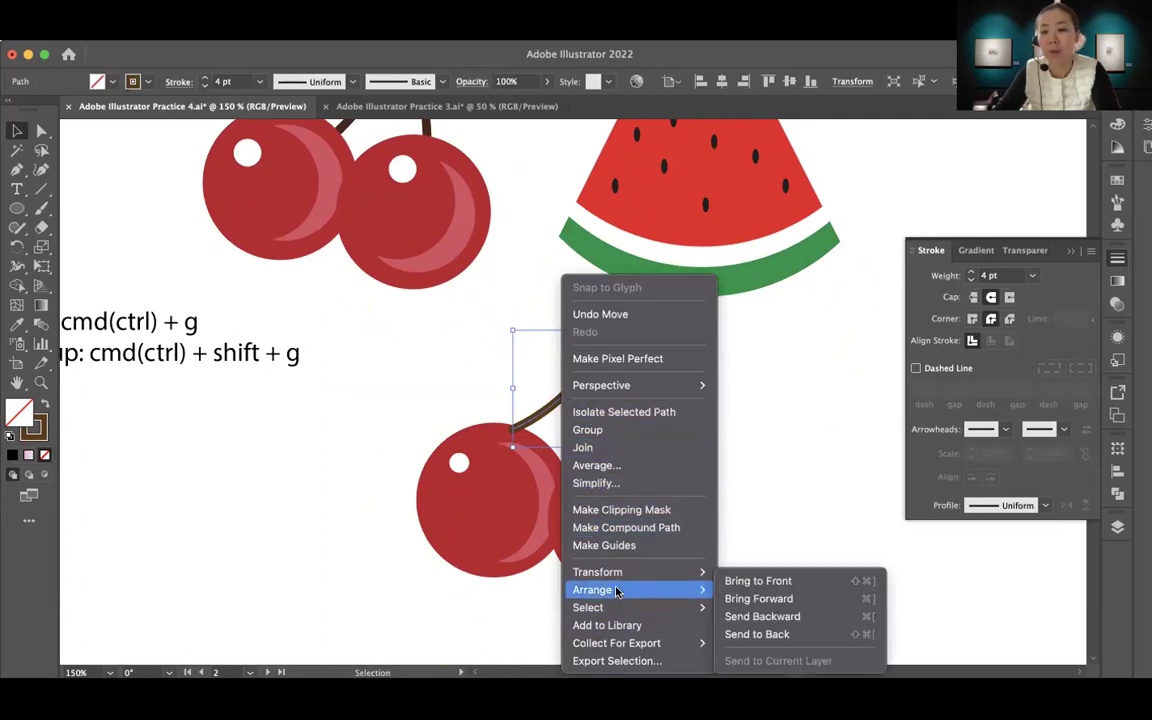
{"action": "left_click", "coordinate": [757, 634]}
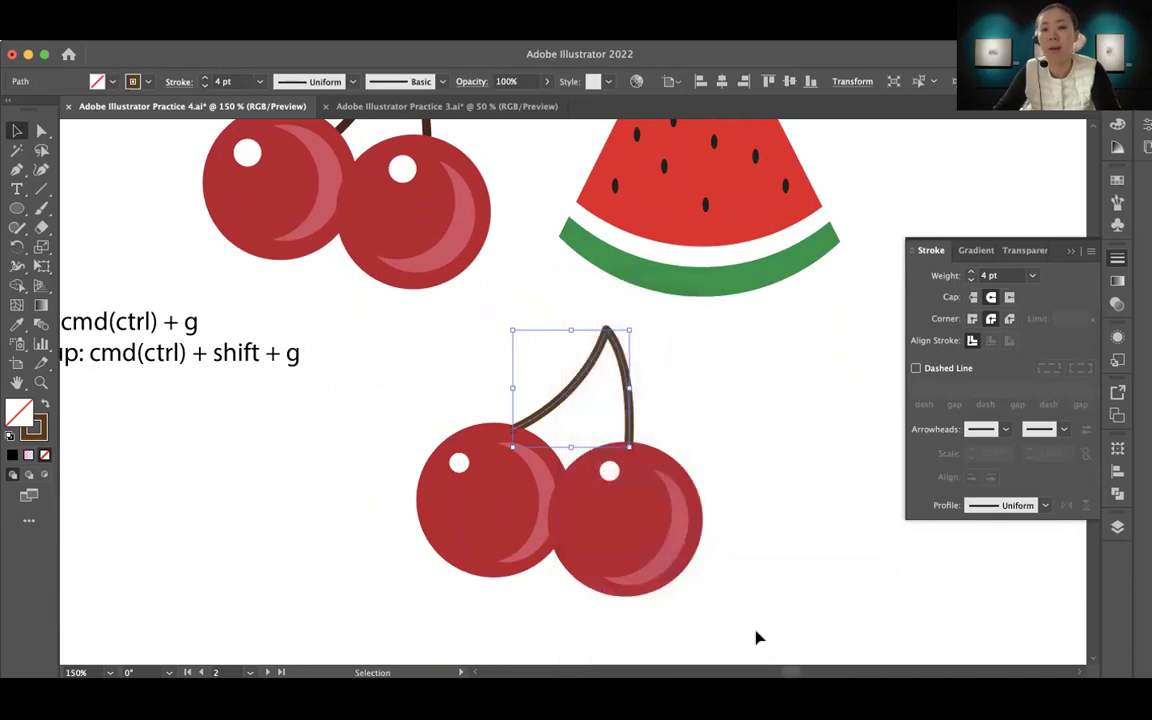
{"action": "left_click", "coordinate": [768, 517]}
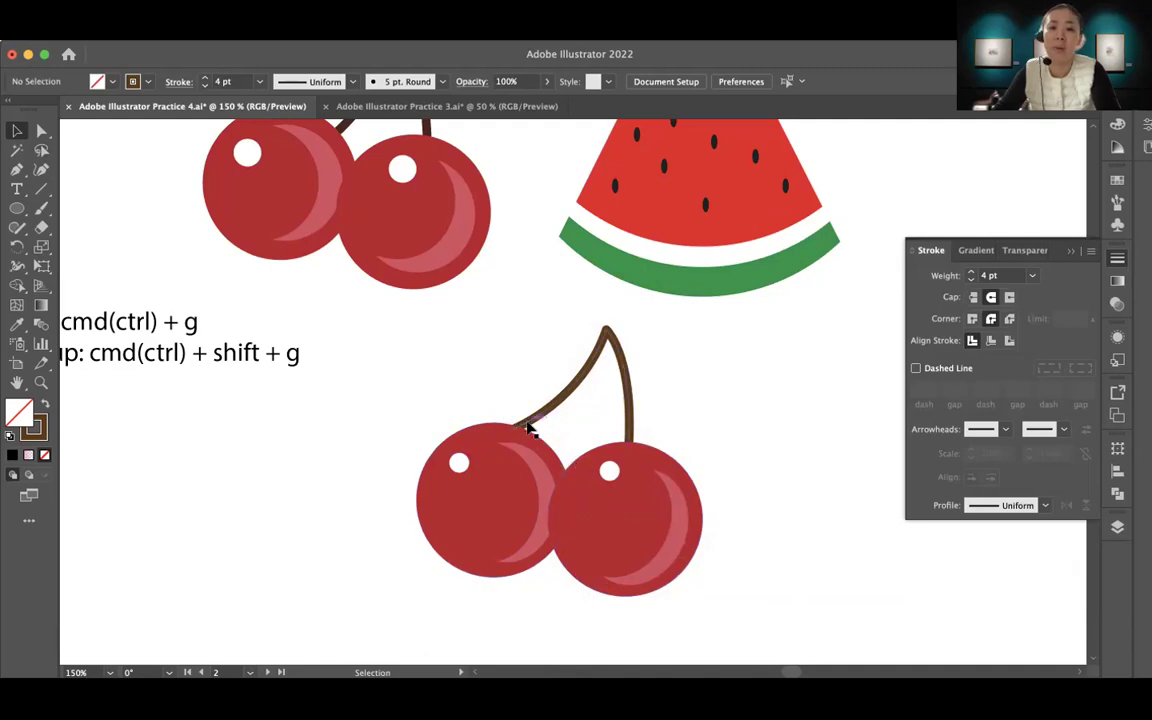
Nudge the stem slightly right and zoom out to see the whole artboard
{"action": "left_click_drag", "start_coordinate": [786, 532], "coordinate": [755, 500]}
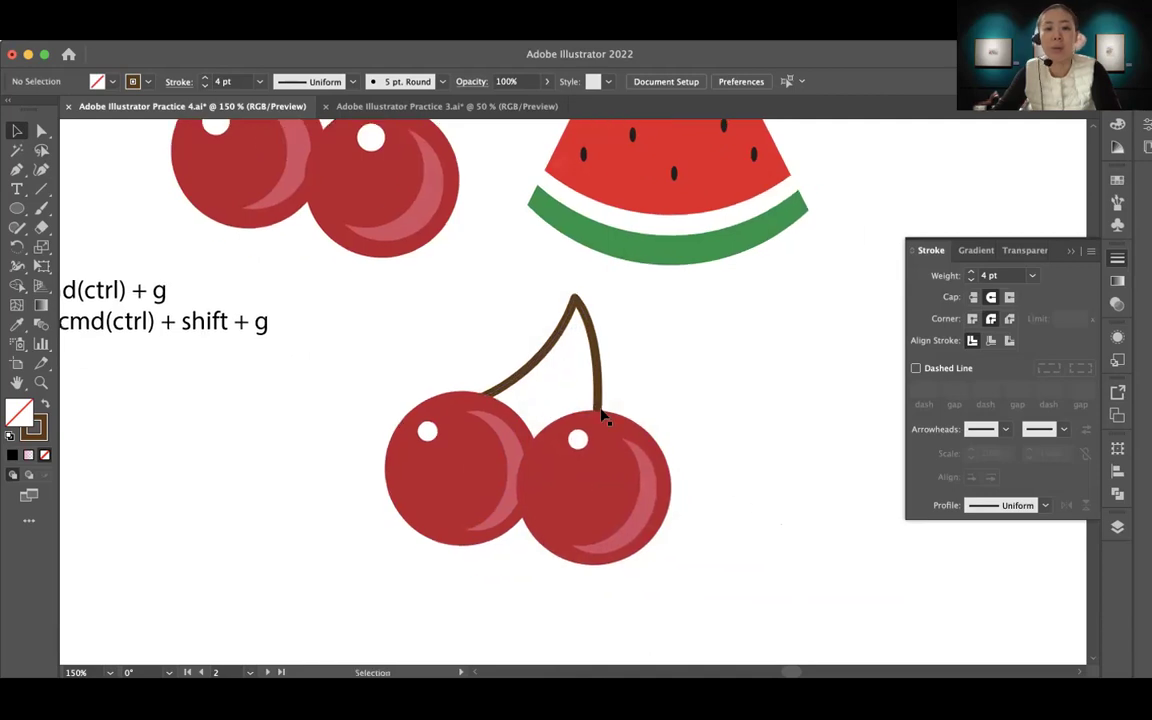
{"action": "left_click_drag", "start_coordinate": [527, 372], "coordinate": [535, 372]}
{"action": "left_click", "coordinate": [722, 537]}
{"action": "key", "text": "z"}
{"action": "left_click", "coordinate": [686, 521], "text": "alt"}
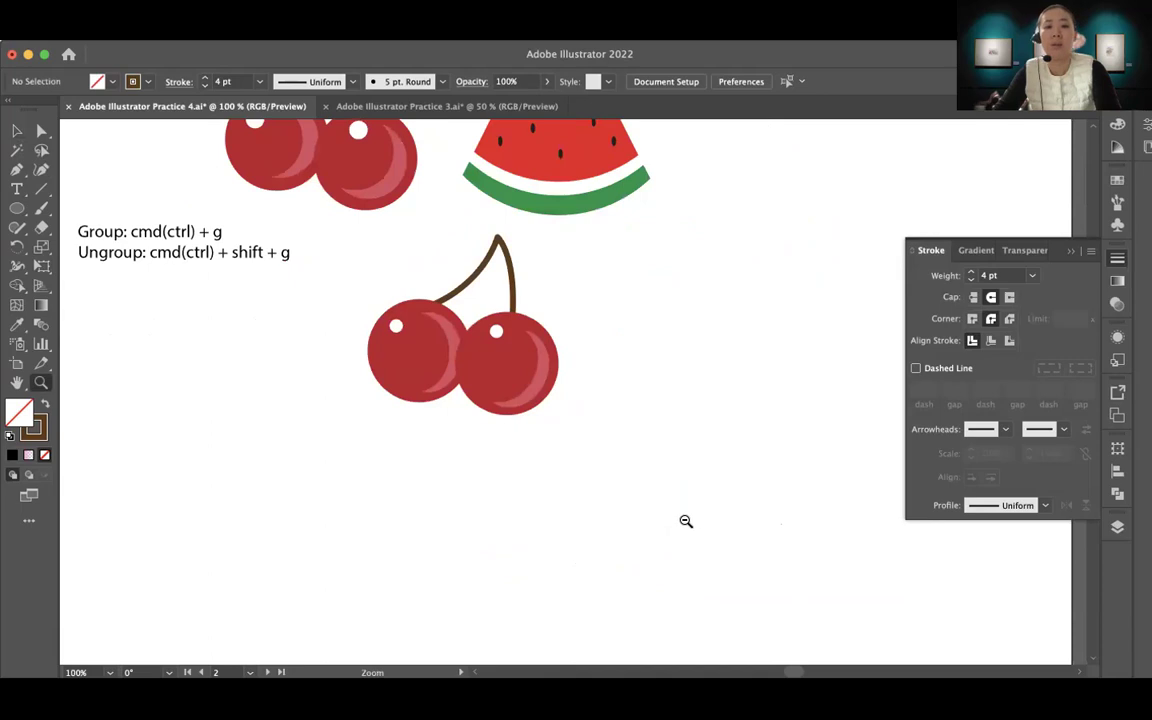
{"action": "left_click", "coordinate": [686, 521], "text": "alt"}
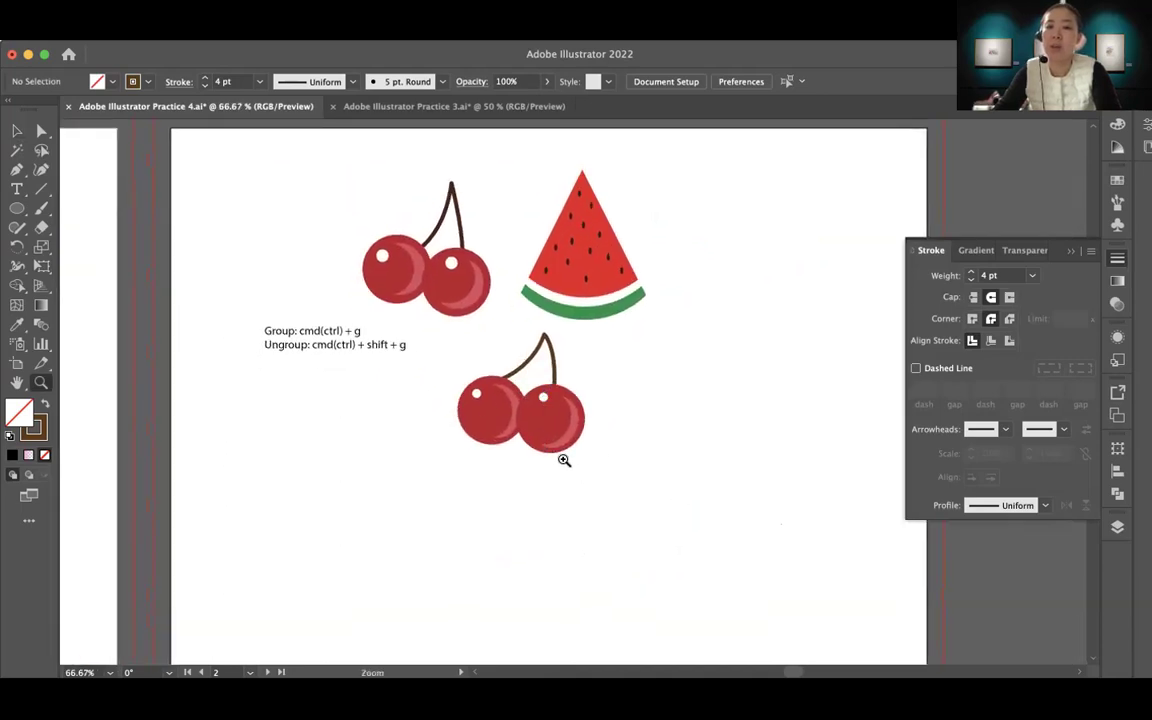
{"action": "key", "text": "v"}
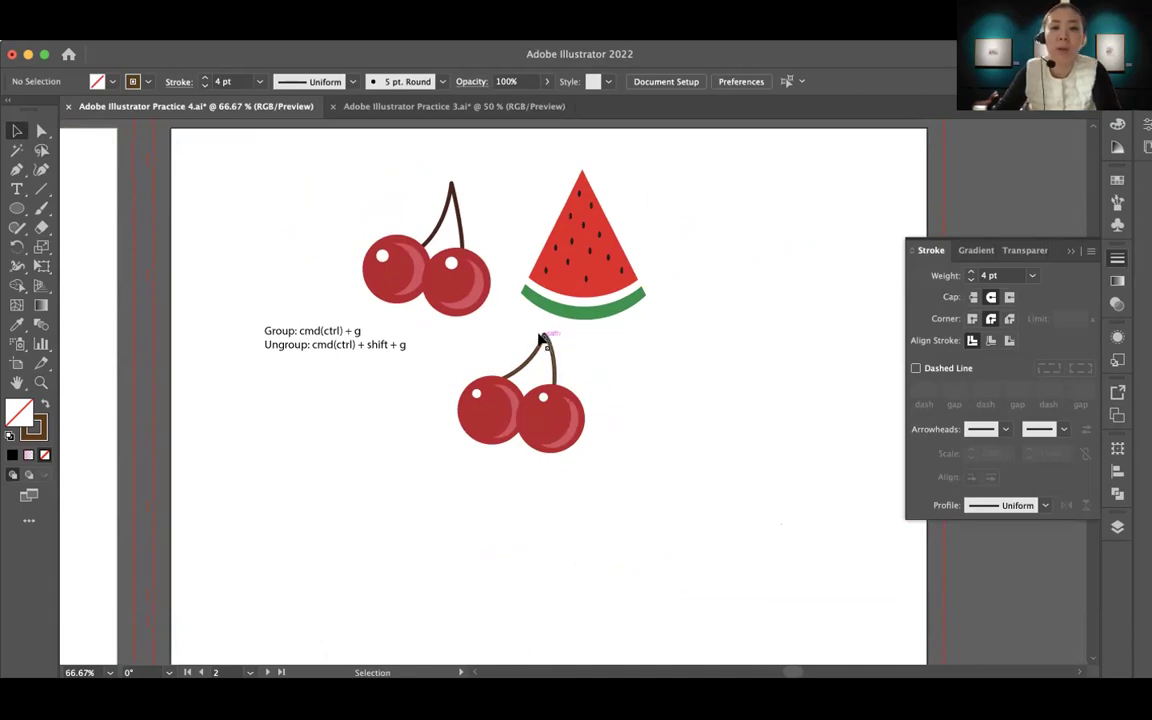
Raise the top anchor of the lower cherry's stem with the Direct Selection tool
{"action": "left_click", "coordinate": [40, 137]}
{"action": "left_click", "coordinate": [546, 340]}
{"action": "left_click_drag", "start_coordinate": [546, 340], "coordinate": [542, 320]}
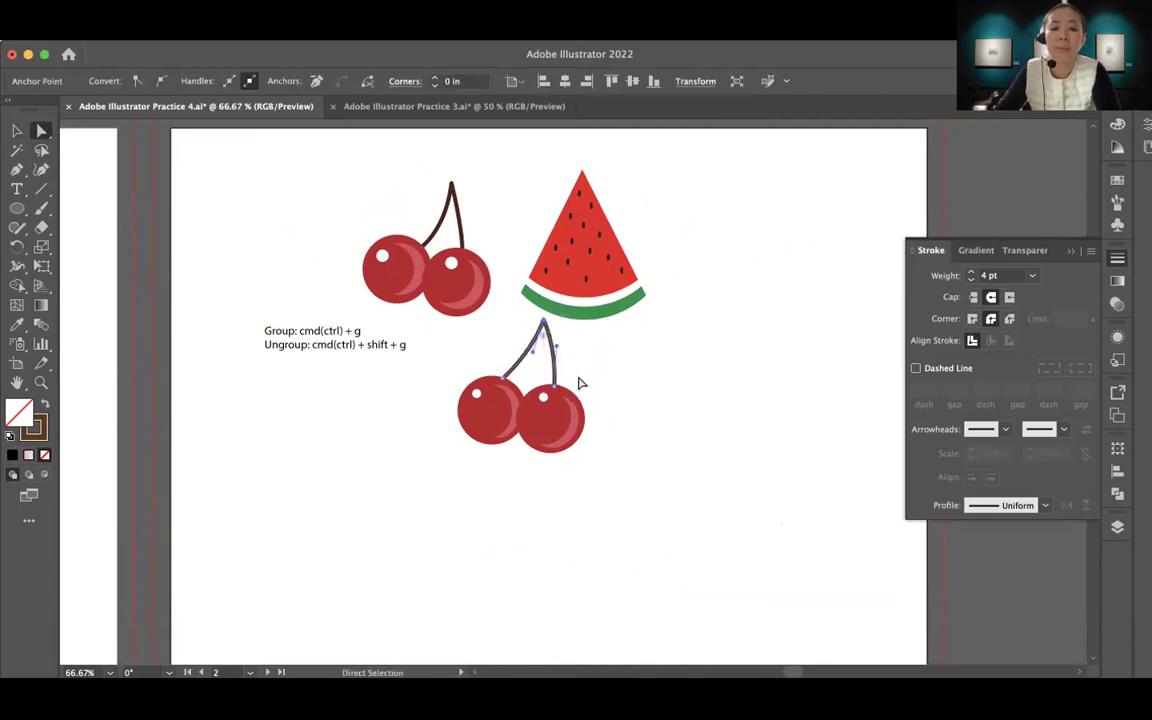
{"action": "left_click", "coordinate": [700, 500]}
{"action": "key", "text": "v"}
{"action": "scroll", "coordinate": [410, 352], "scroll_direction": "right", "scroll_amount": 3}
{"action": "scroll", "coordinate": [410, 352], "scroll_direction": "down", "scroll_amount": 1}
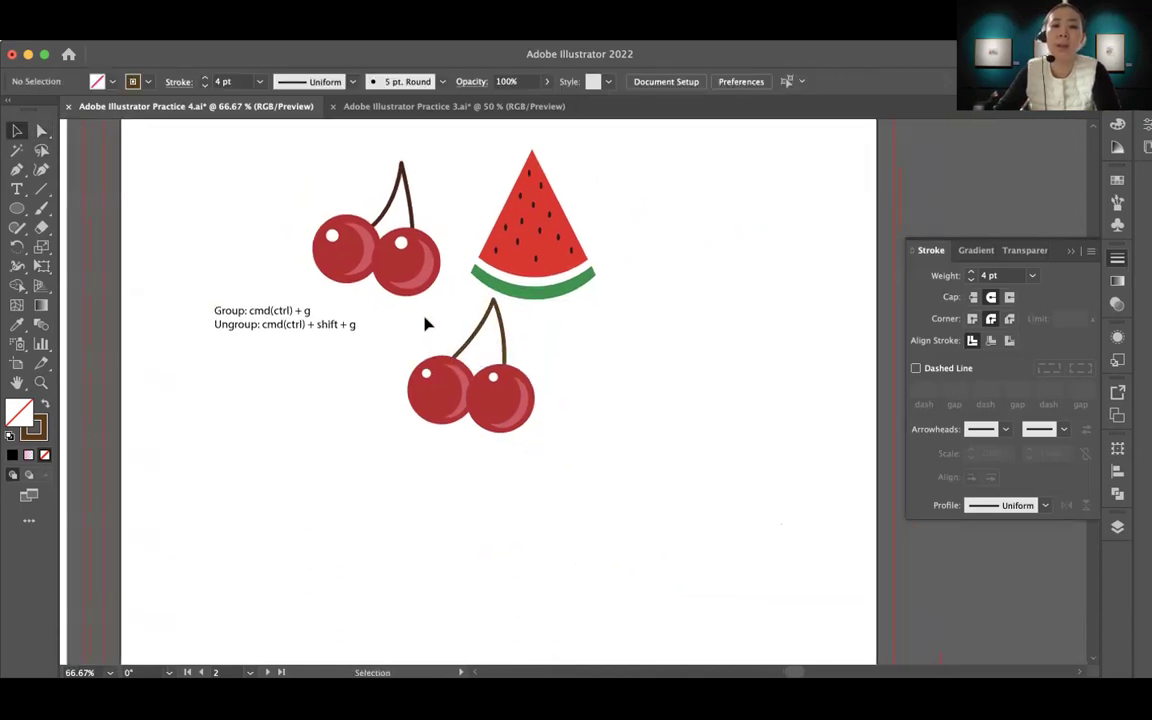
Group the lower cherry pair and move it lower left, beneath the upper cherries
{"action": "left_click_drag", "start_coordinate": [408, 317], "coordinate": [563, 465]}
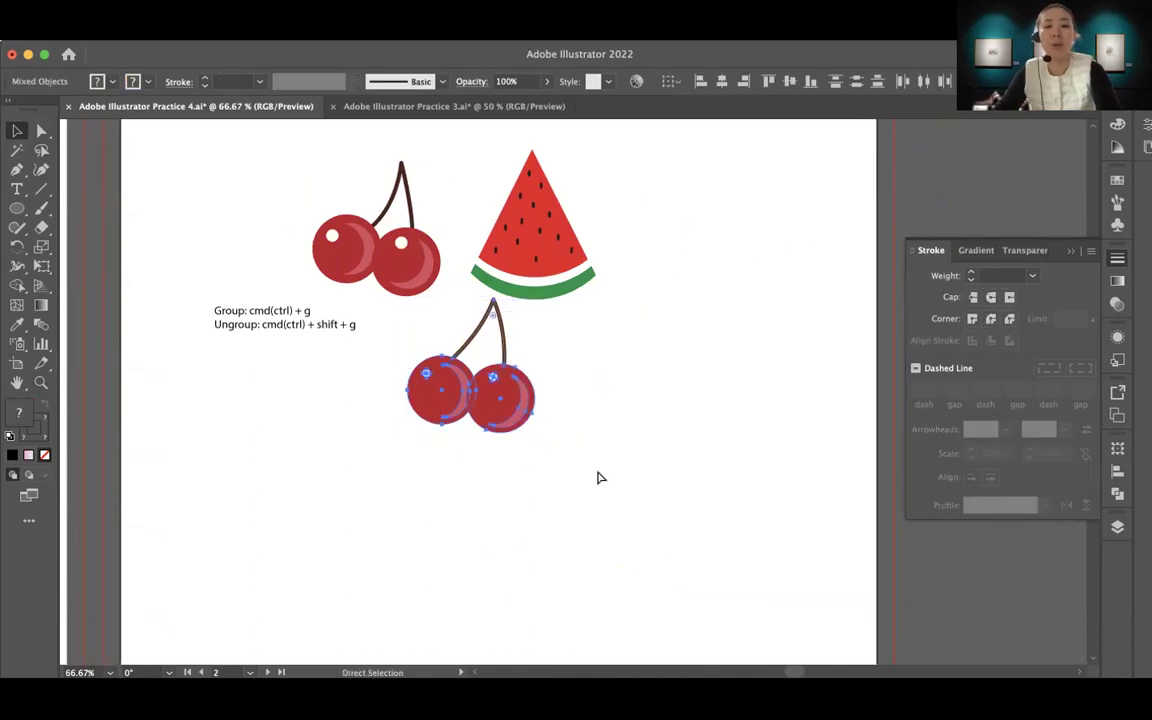
{"action": "key", "text": "ctrl+g"}
{"action": "left_click", "coordinate": [578, 509]}
{"action": "left_click_drag", "start_coordinate": [505, 405], "coordinate": [409, 450]}
{"action": "left_click", "coordinate": [648, 509]}
{"action": "left_click_drag", "start_coordinate": [648, 509], "coordinate": [648, 404]}
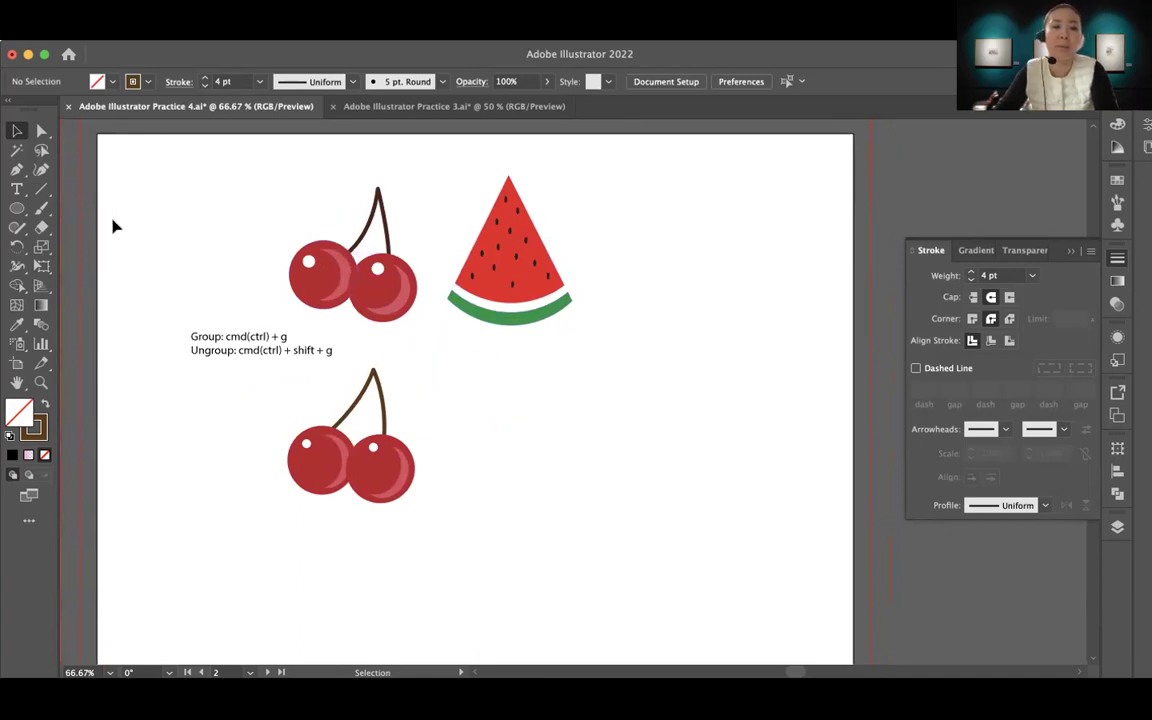
Draw a large circle to the right of the lower cherry with the Ellipse tool
{"action": "left_click", "coordinate": [22, 208]}
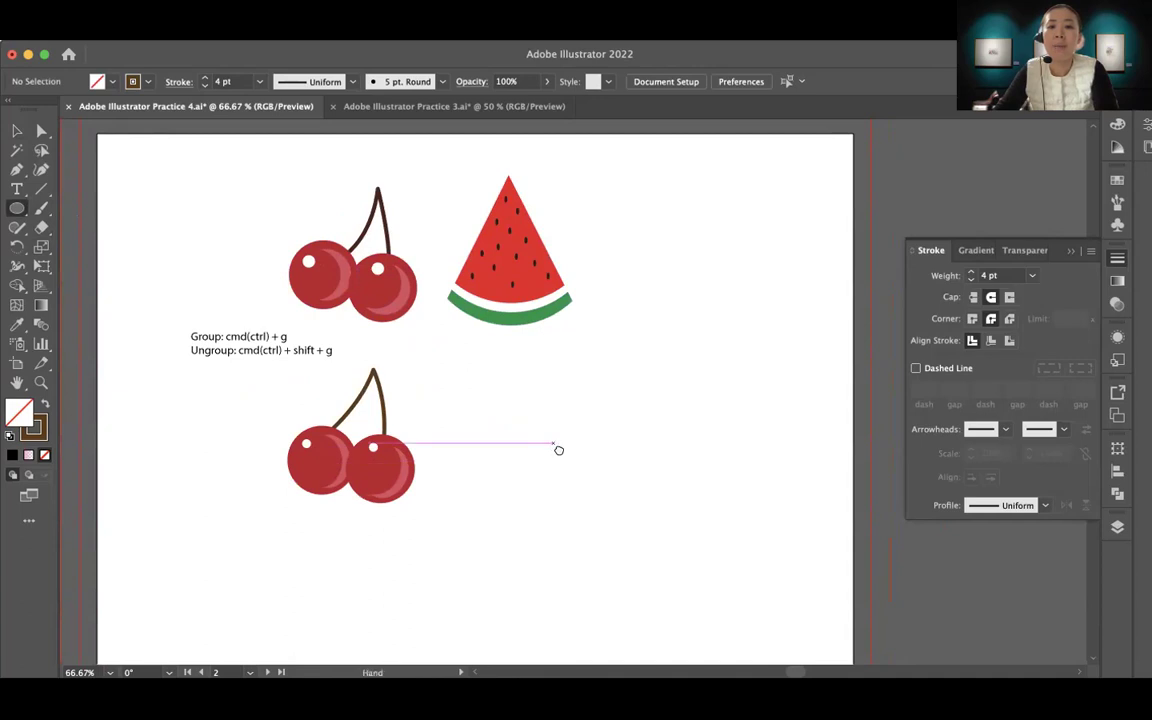
{"action": "scroll", "coordinate": [548, 435], "scroll_direction": "right", "scroll_amount": 5}
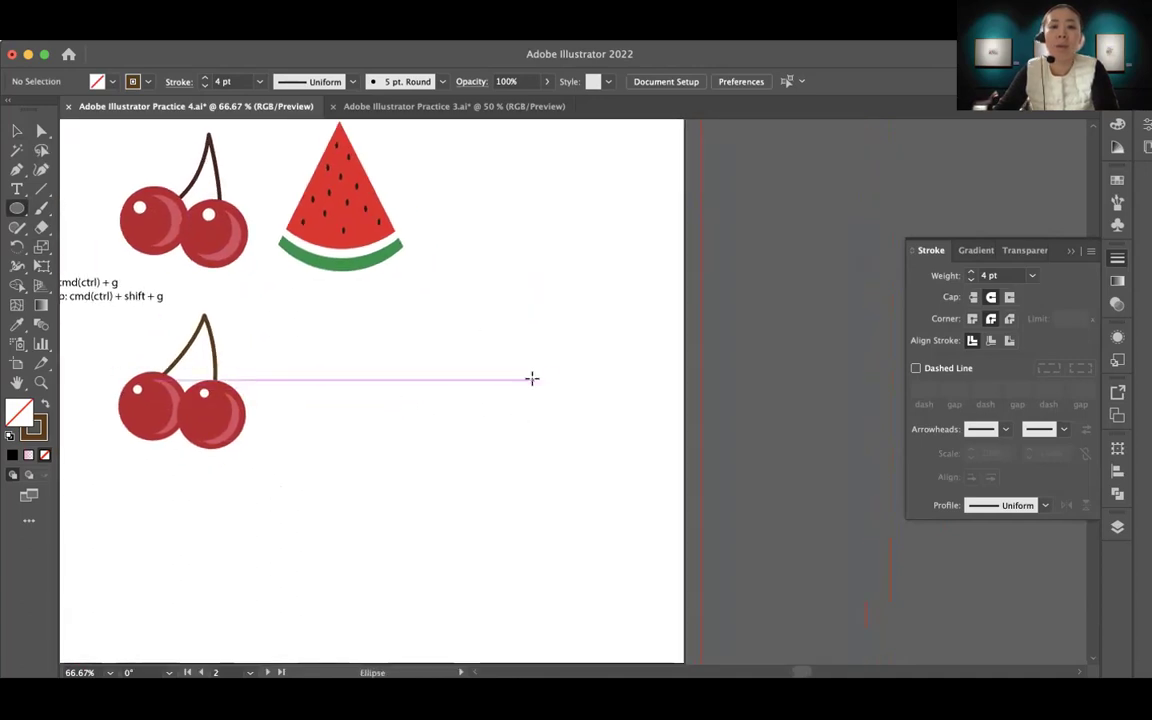
{"action": "mouse_move", "coordinate": [441, 290]}
{"action": "left_mouse_down"}
{"action": "mouse_move", "coordinate": [632, 478]}
{"action": "mouse_move", "coordinate": [607, 442]}
{"action": "mouse_move", "coordinate": [548, 404]}
{"action": "mouse_move", "coordinate": [624, 481]}
{"action": "left_mouse_up"}
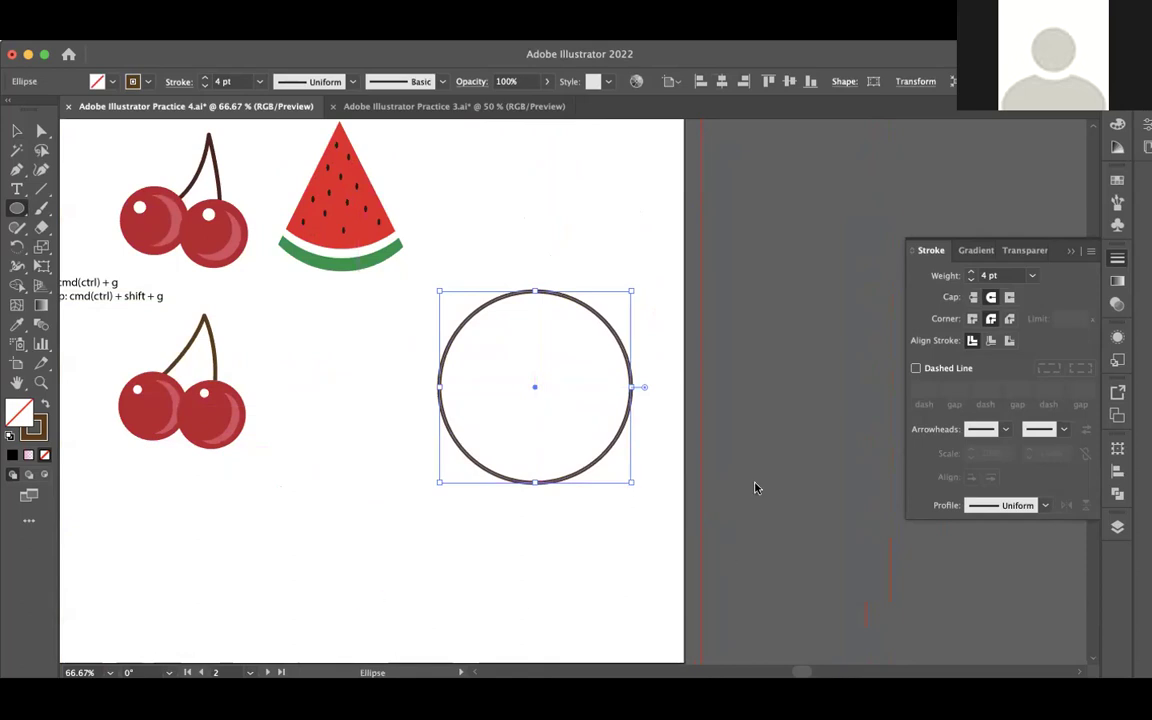
{"action": "scroll", "coordinate": [755, 488], "scroll_direction": "left", "scroll_amount": 5}
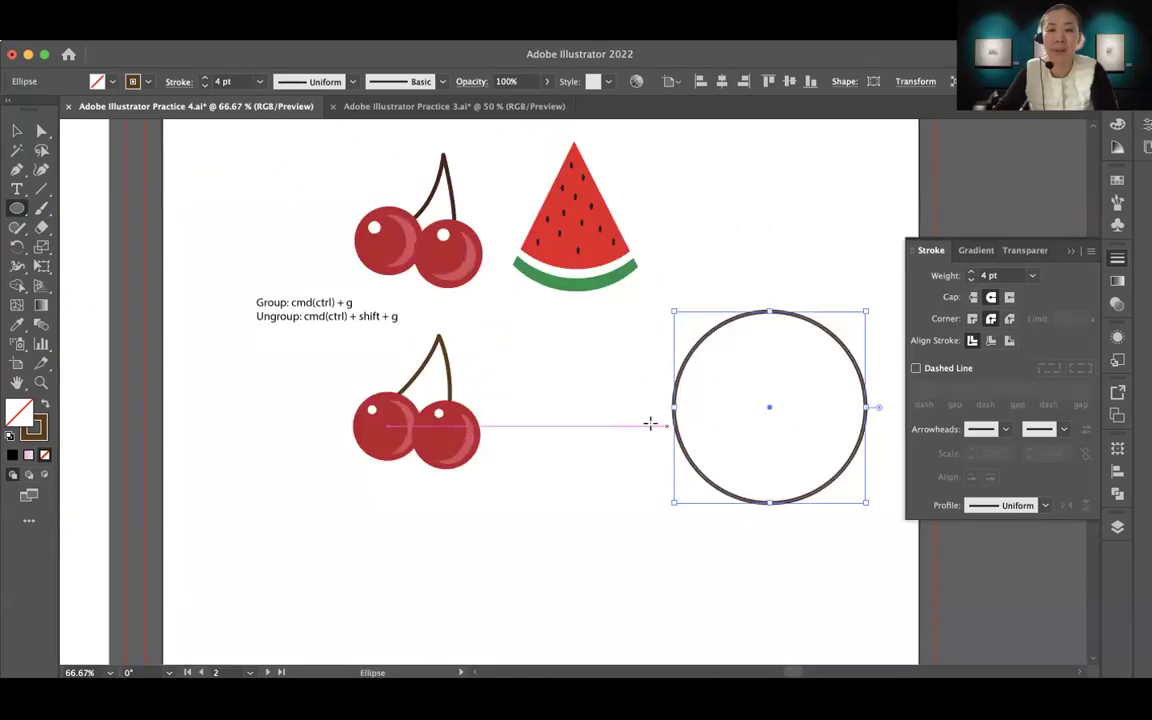
Make the circle solid brown with no outline by swapping fill and stroke
{"action": "key", "text": "v"}
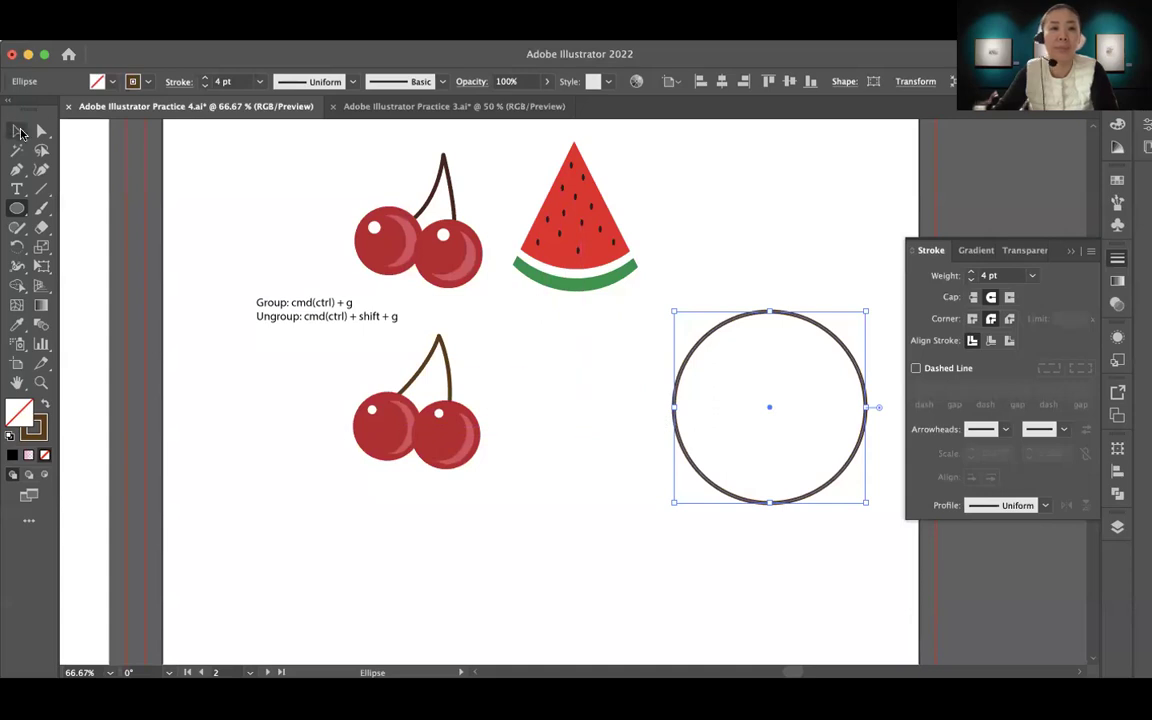
{"action": "left_click", "coordinate": [666, 394]}
{"action": "scroll", "coordinate": [666, 394], "scroll_direction": "right", "scroll_amount": 10}
{"action": "scroll", "coordinate": [437, 368], "scroll_direction": "left", "scroll_amount": 2}
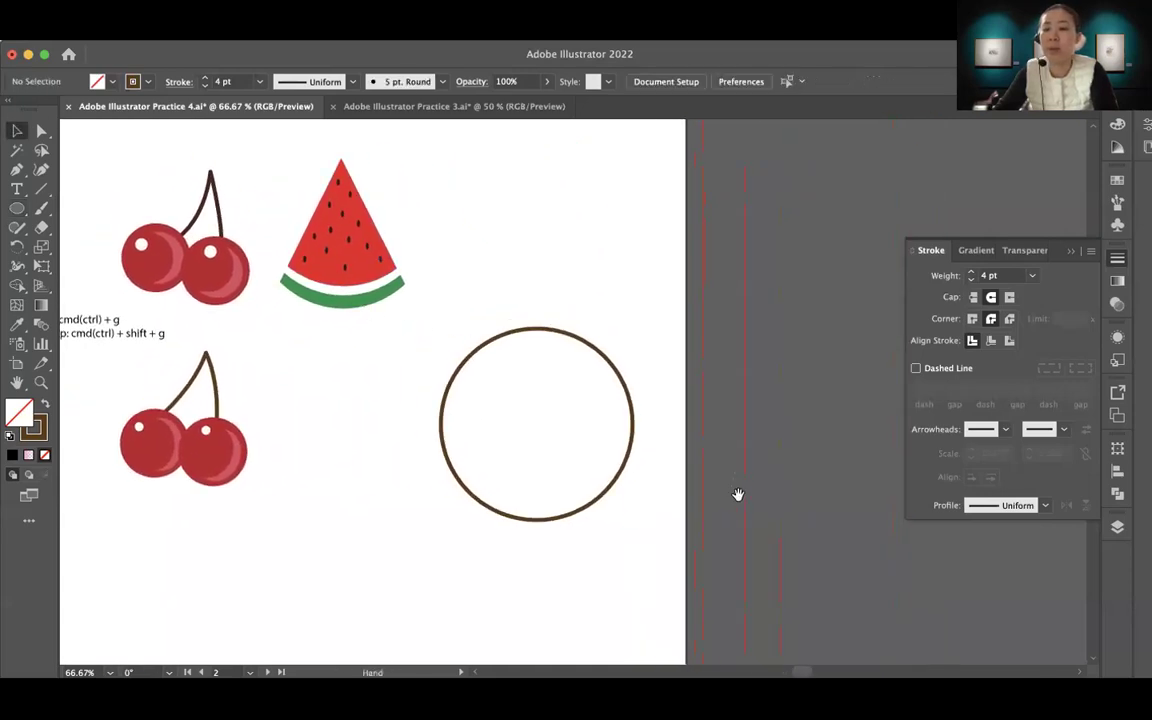
{"action": "scroll", "coordinate": [612, 452], "scroll_direction": "down", "scroll_amount": 2}
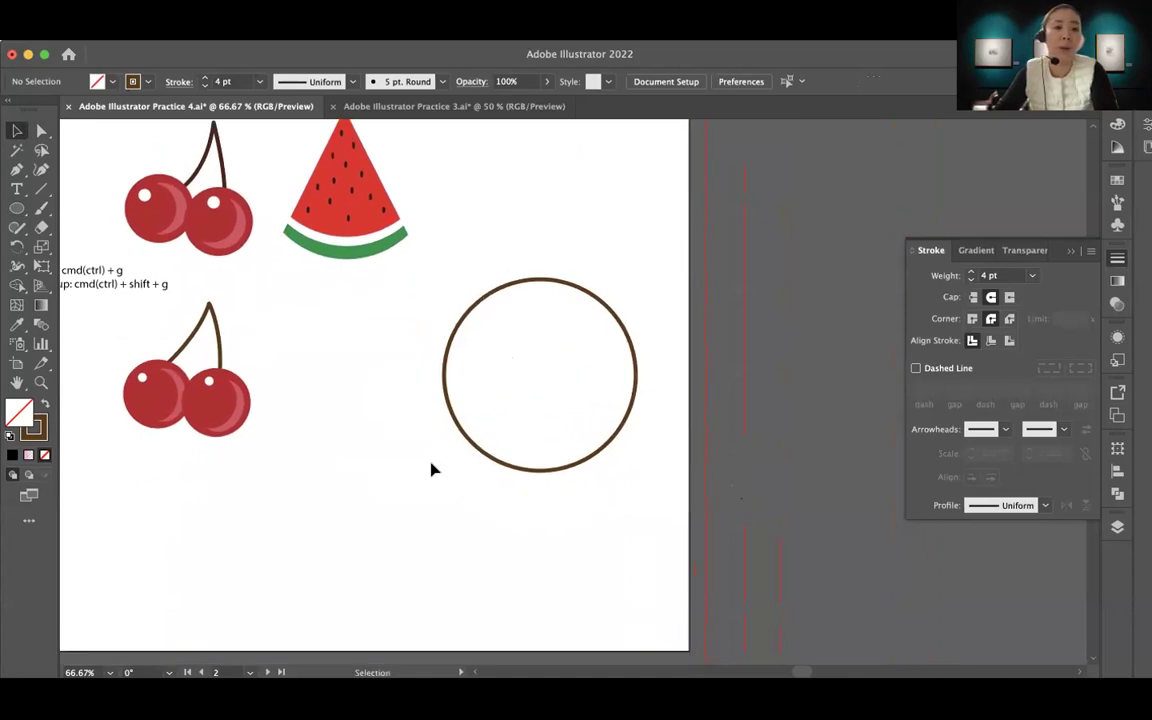
{"action": "left_click", "coordinate": [44, 405]}
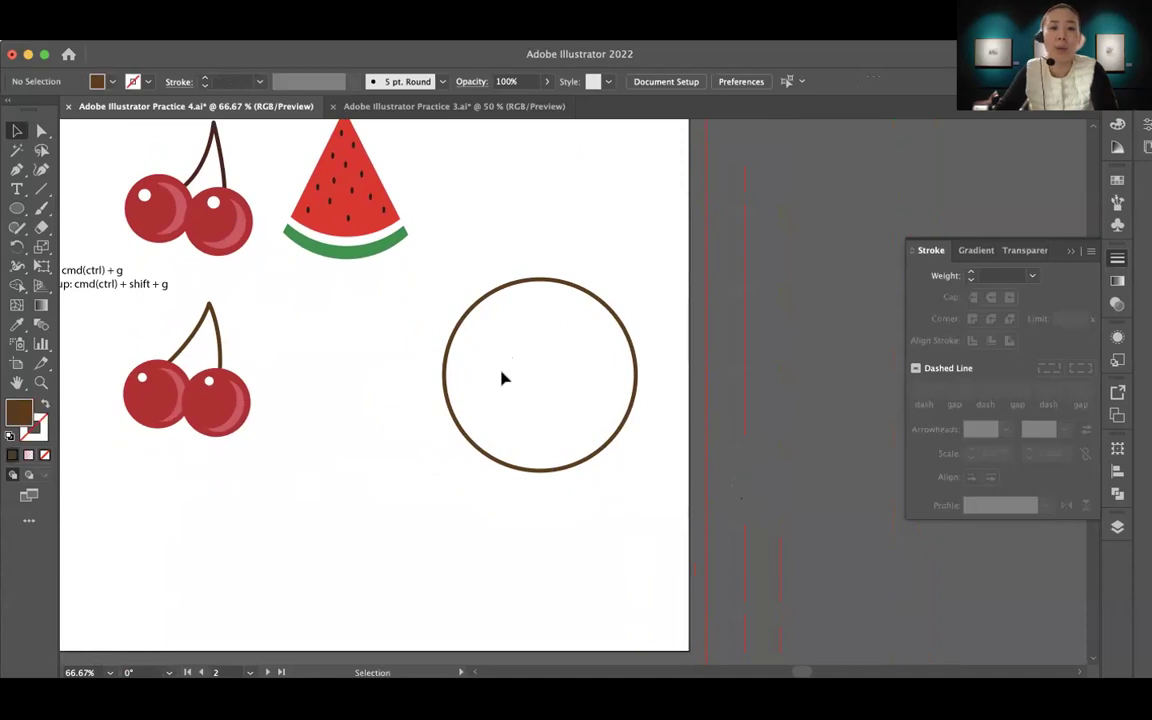
{"action": "left_click", "coordinate": [449, 402]}
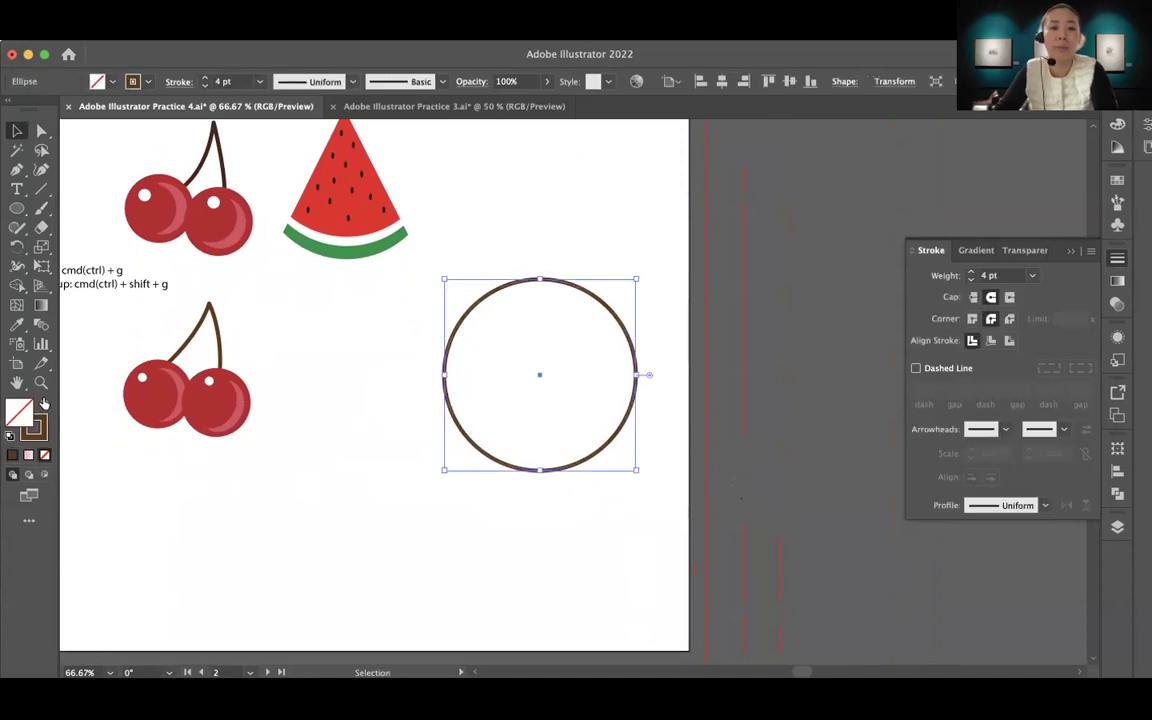
{"action": "left_click", "coordinate": [44, 403]}
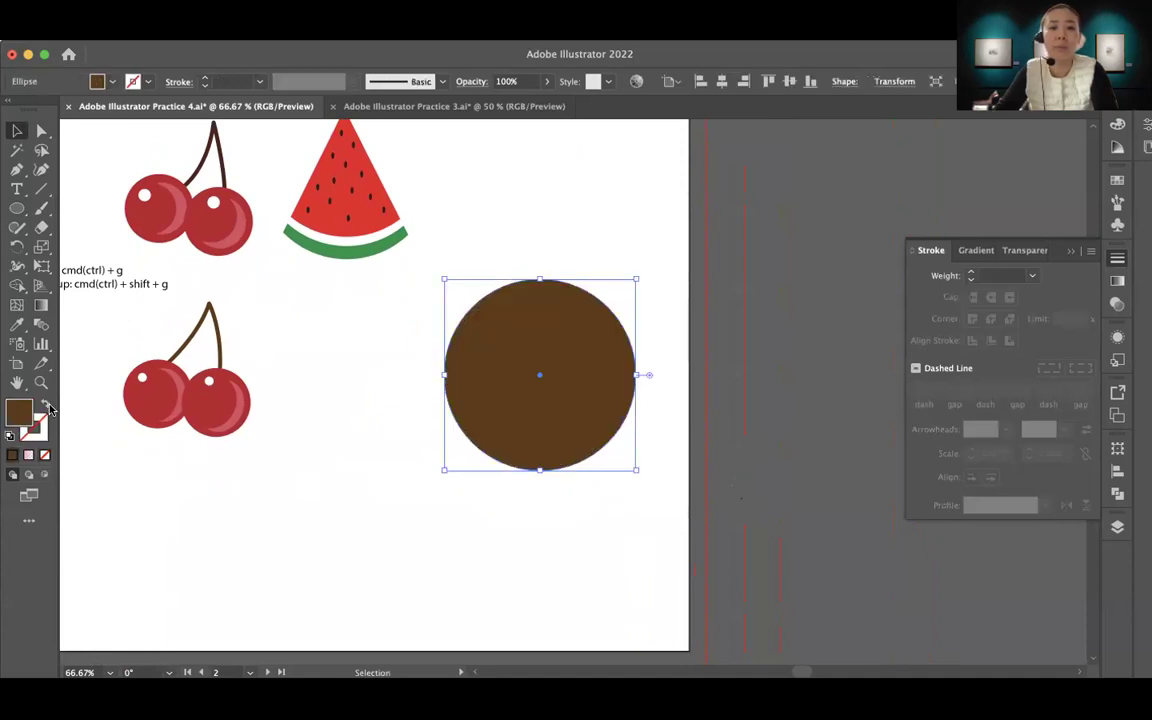
{"action": "left_click", "coordinate": [718, 452]}
{"action": "scroll", "coordinate": [756, 489], "scroll_direction": "left", "scroll_amount": 2}
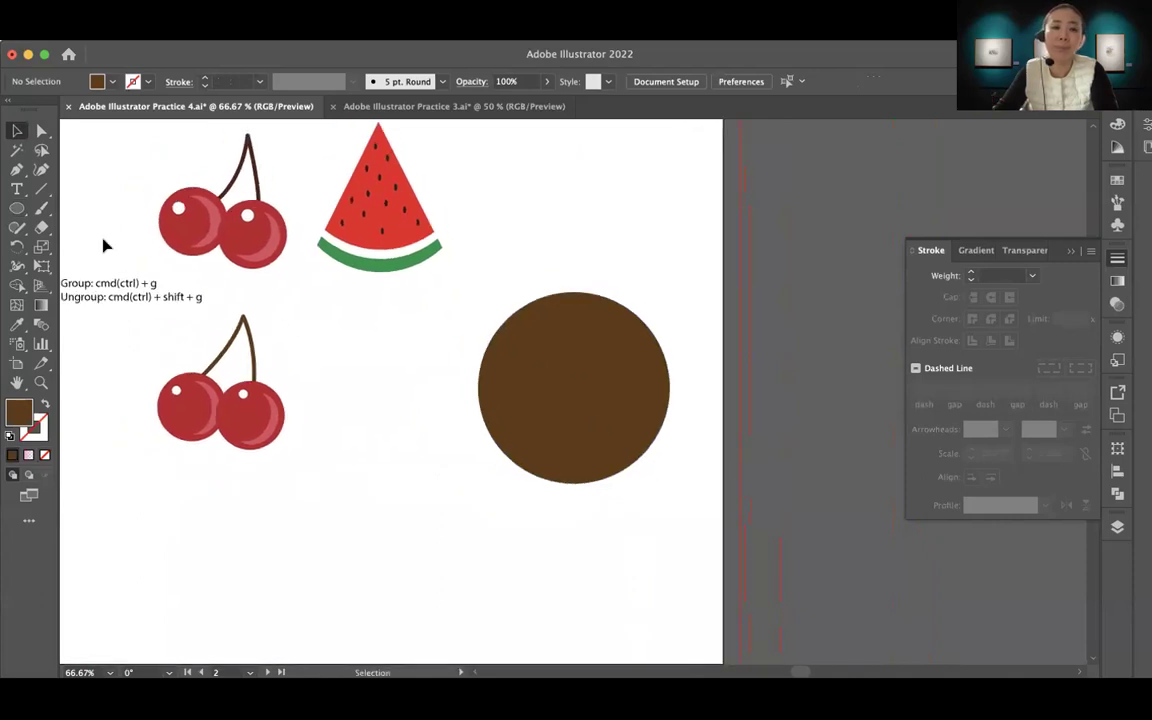
{"action": "left_click", "coordinate": [41, 189]}
Draw a diagonal line across the brown circle, extending past both edges
{"action": "left_click_drag", "start_coordinate": [250, 350], "coordinate": [601, 347]}
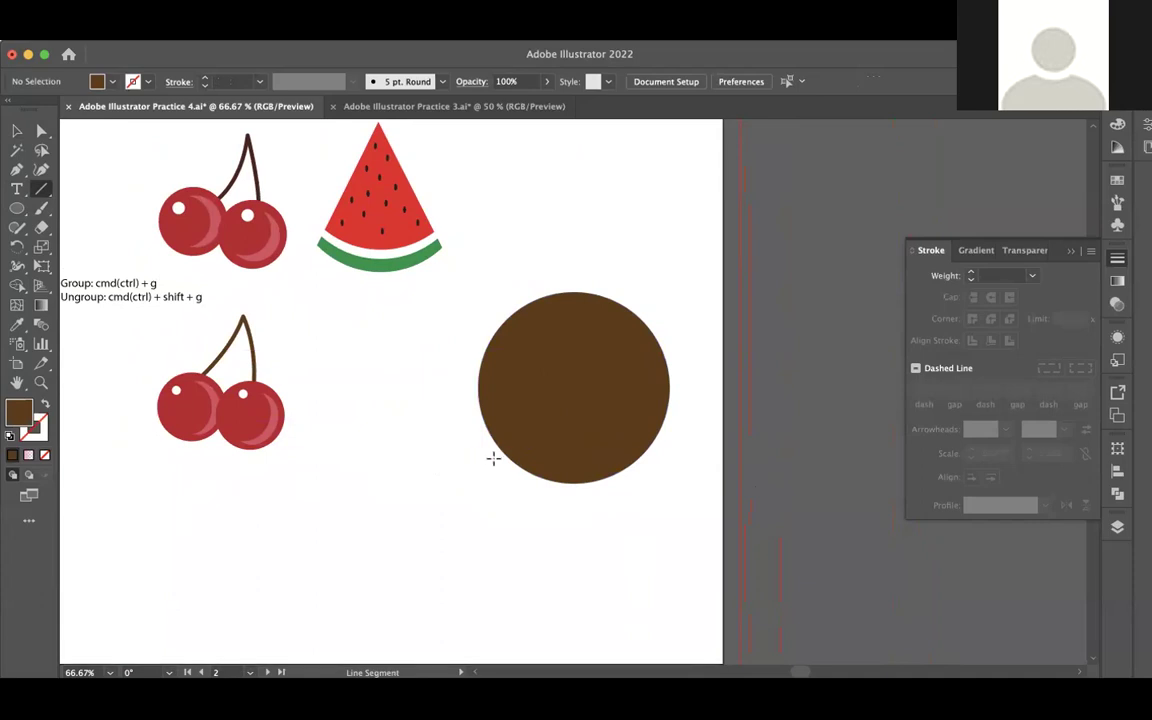
{"action": "left_click_drag", "start_coordinate": [478, 462], "coordinate": [677, 292]}
{"action": "left_click_drag", "start_coordinate": [682, 298], "coordinate": [682, 308]}
{"action": "key", "text": "c"}
{"action": "key", "text": "v"}
{"action": "left_click", "coordinate": [575, 440]}
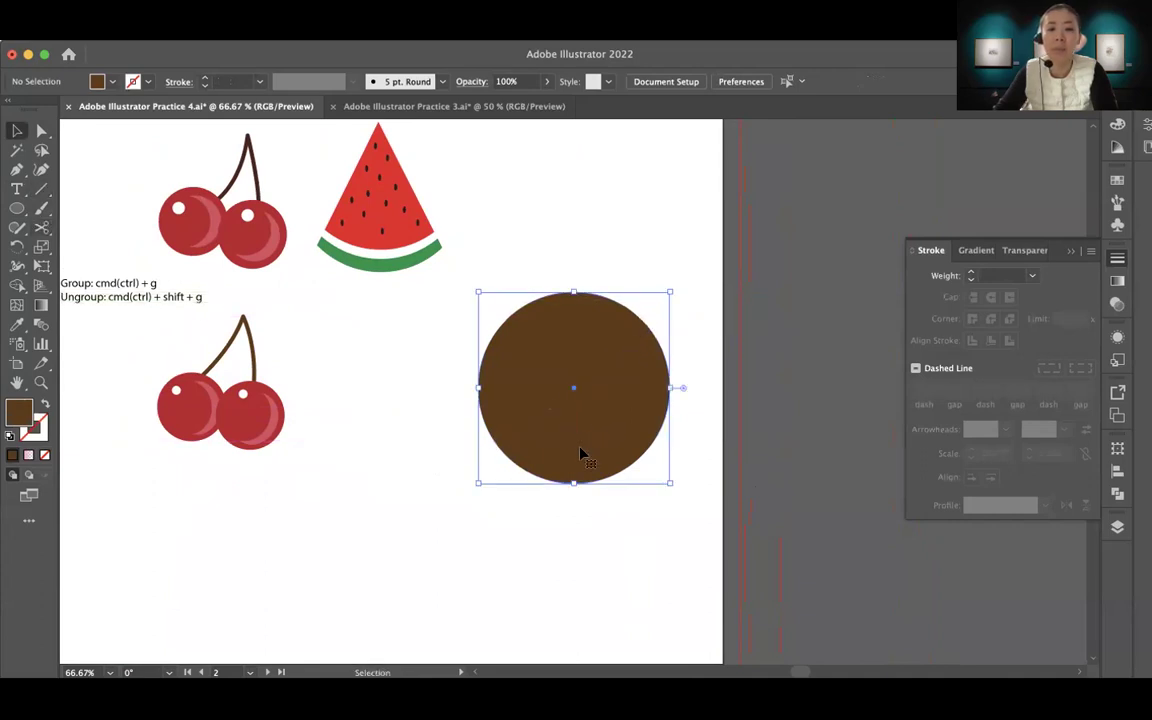
{"action": "left_click", "coordinate": [41, 189]}
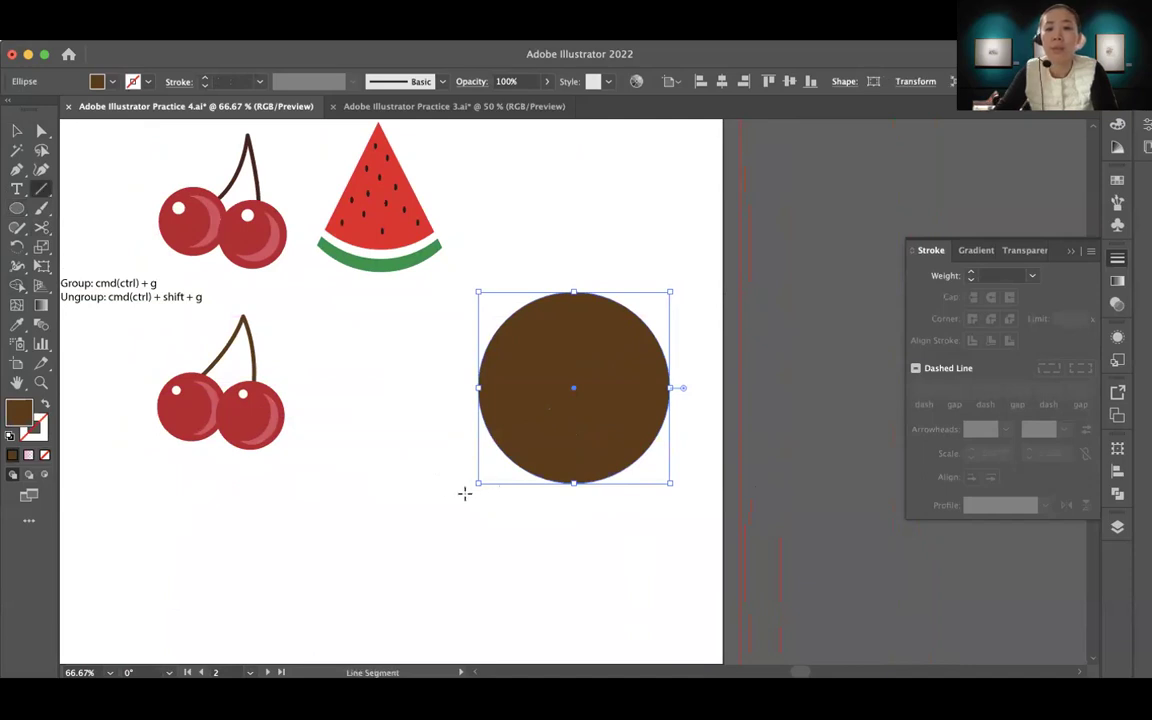
{"action": "left_click_drag", "start_coordinate": [465, 492], "coordinate": [692, 270]}
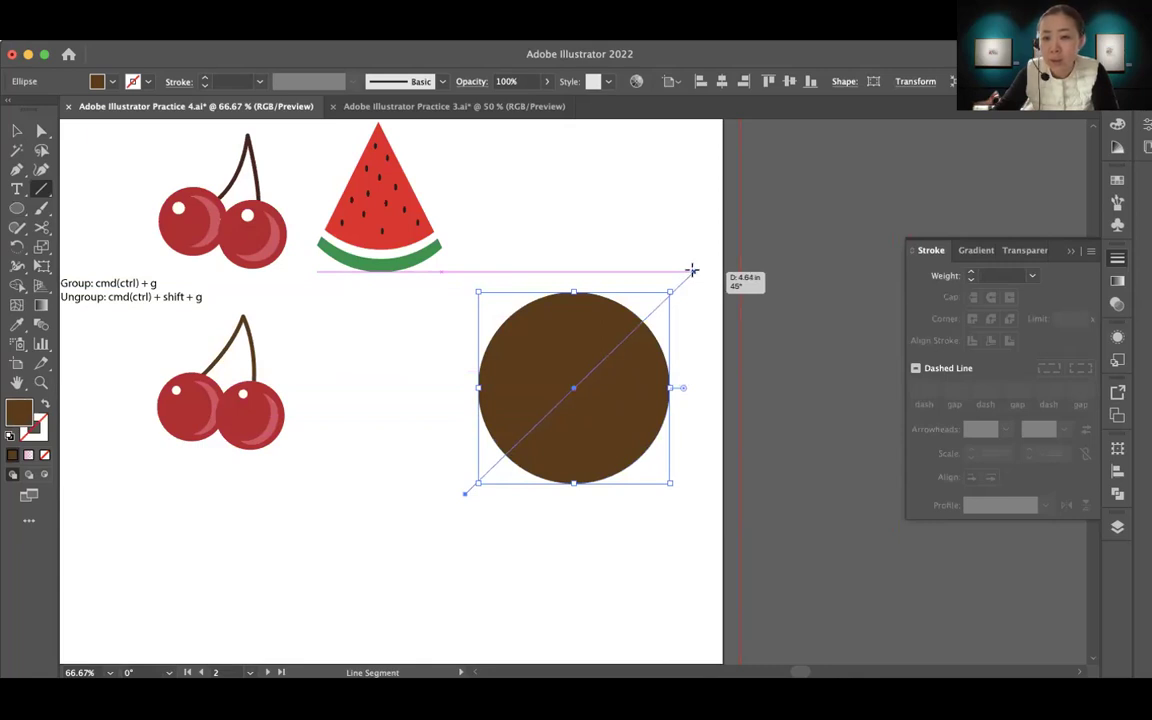
{"action": "left_click_drag", "start_coordinate": [692, 270], "coordinate": [693, 271]}
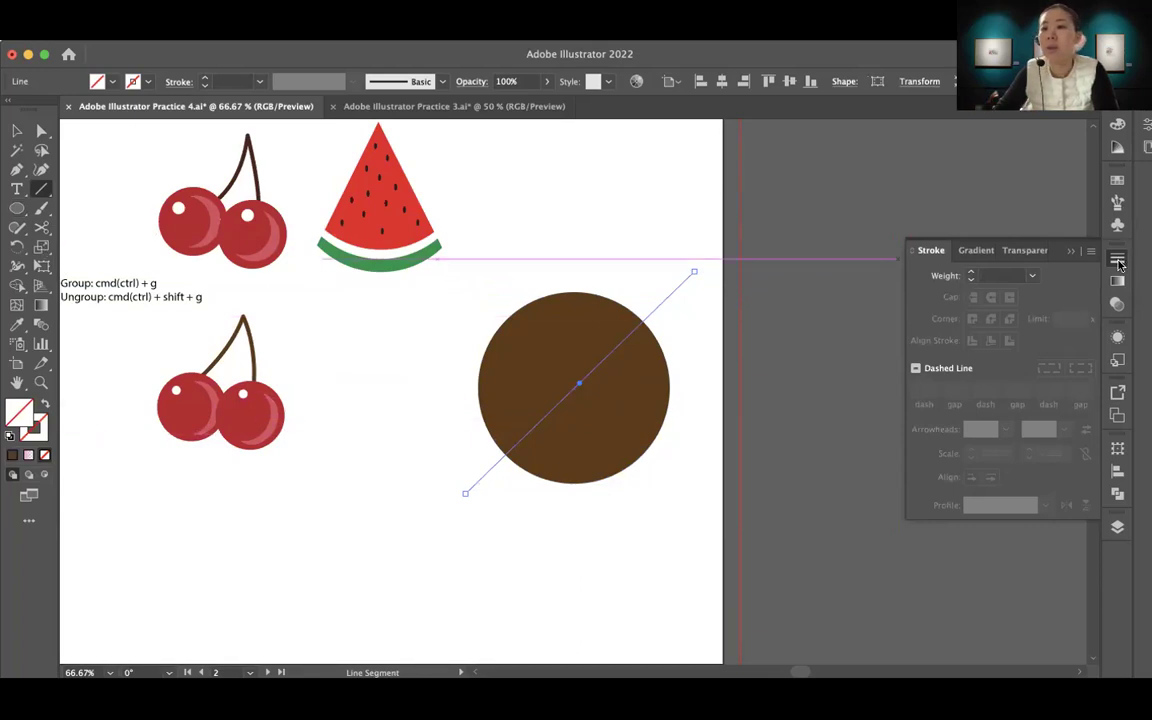
Set the line's stroke colour to orange in the Swatches panel
{"action": "left_click", "coordinate": [1117, 179]}
{"action": "left_click", "coordinate": [929, 204]}
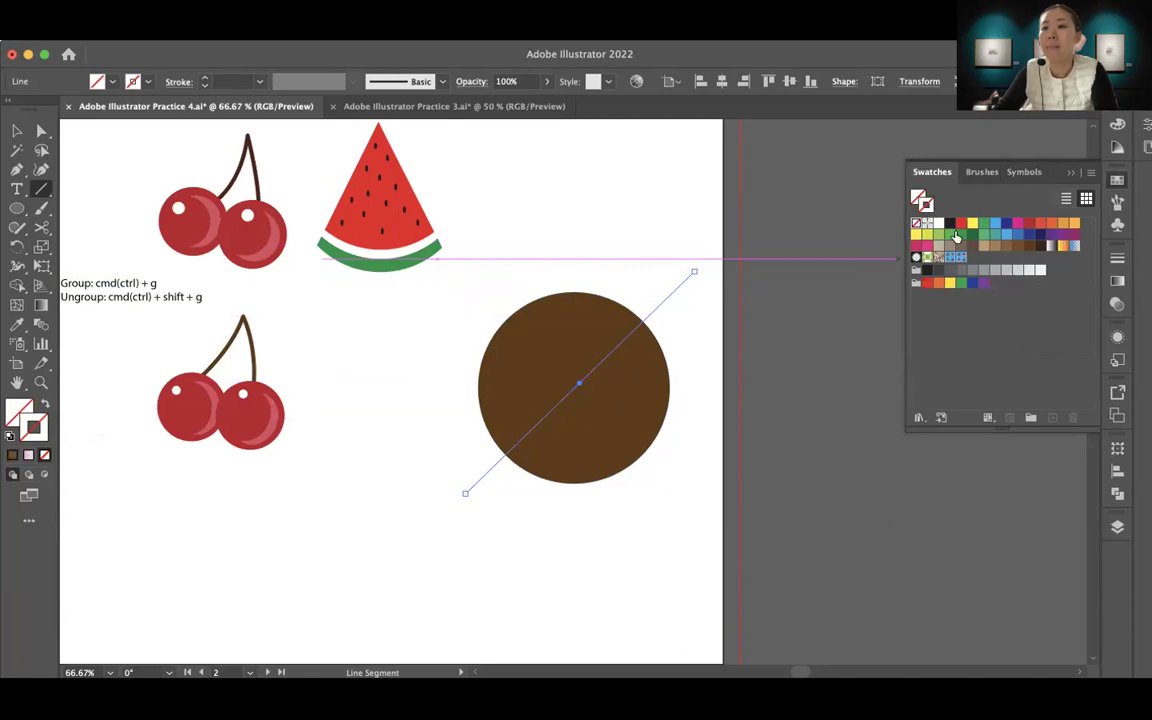
{"action": "left_click", "coordinate": [1063, 222]}
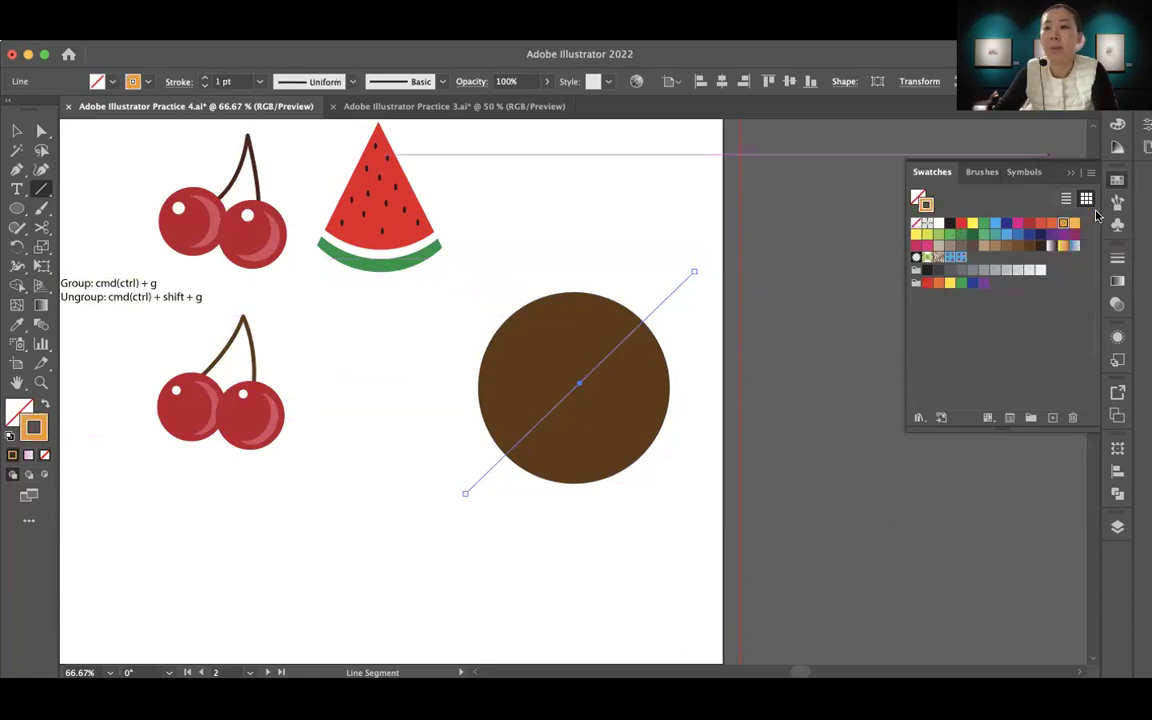
{"action": "left_click", "coordinate": [1069, 175]}
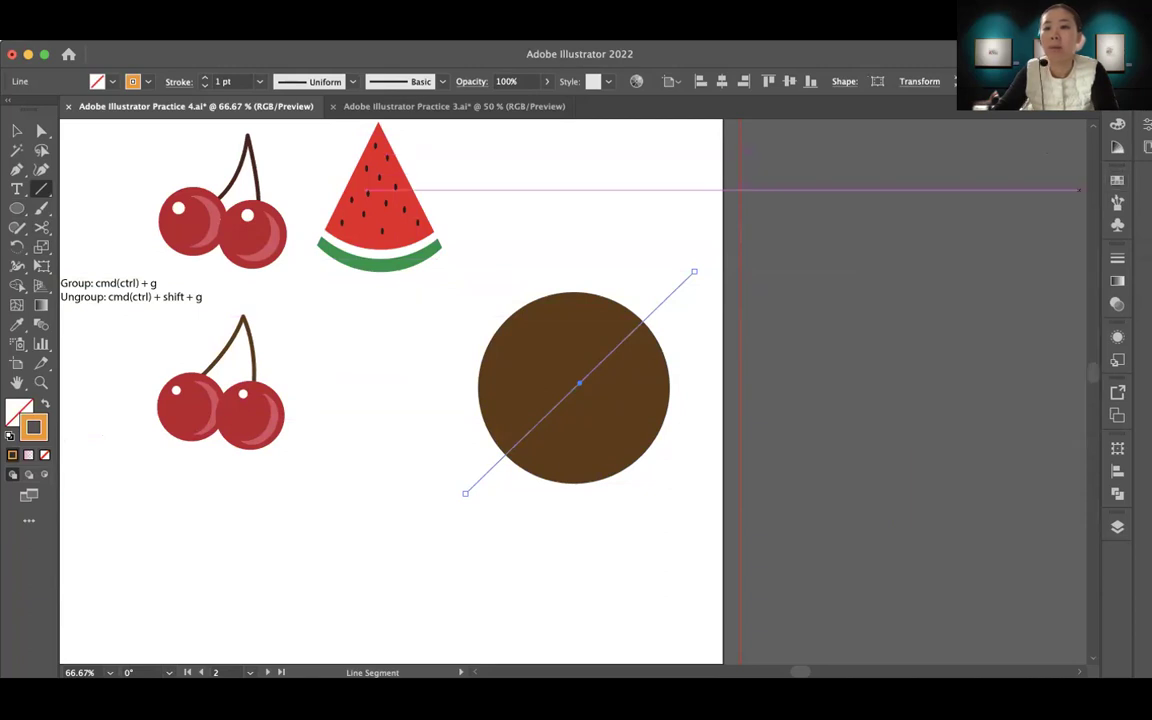
Set the line's stroke weight to 3 pt
{"action": "left_click", "coordinate": [1117, 259]}
{"action": "left_click", "coordinate": [970, 271]}
{"action": "left_click", "coordinate": [970, 271]}
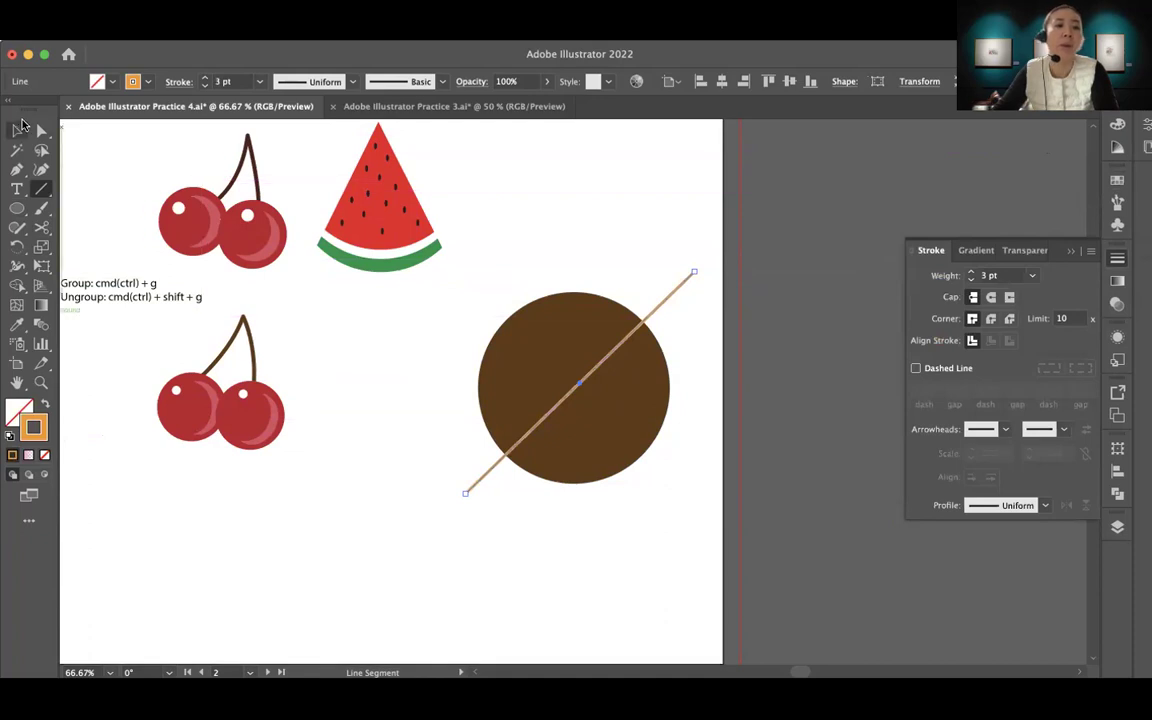
{"action": "key", "text": "v"}
{"action": "left_click", "coordinate": [780, 403]}
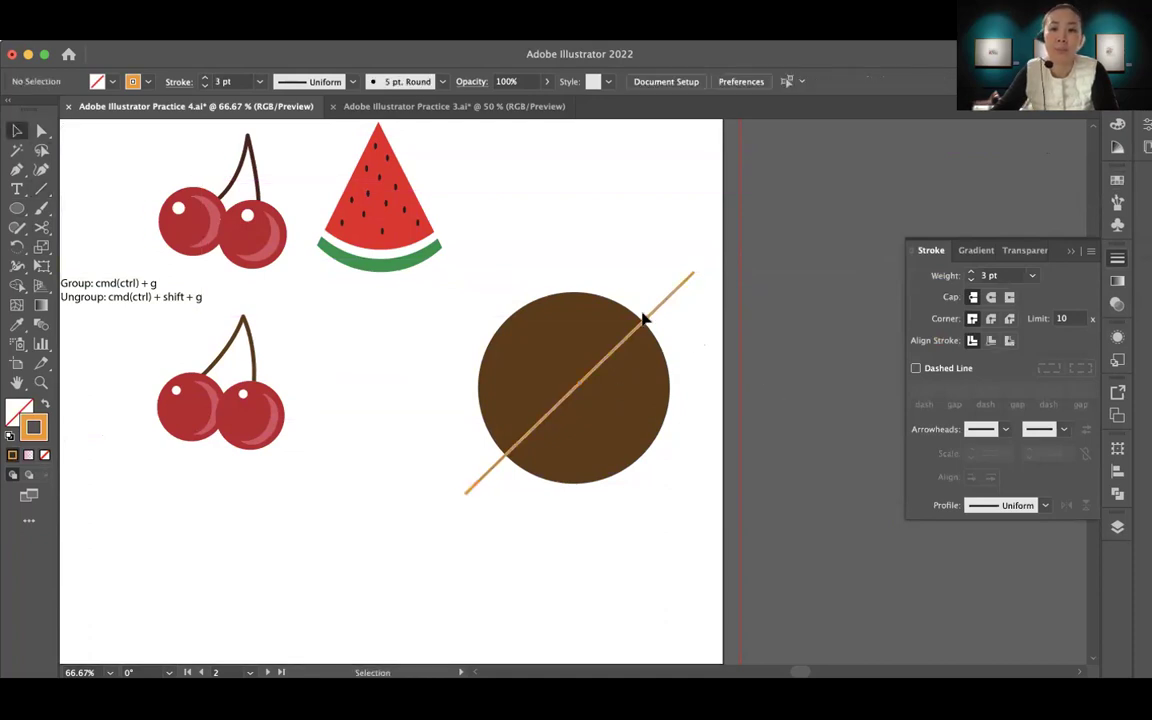
{"action": "left_click", "coordinate": [657, 316]}
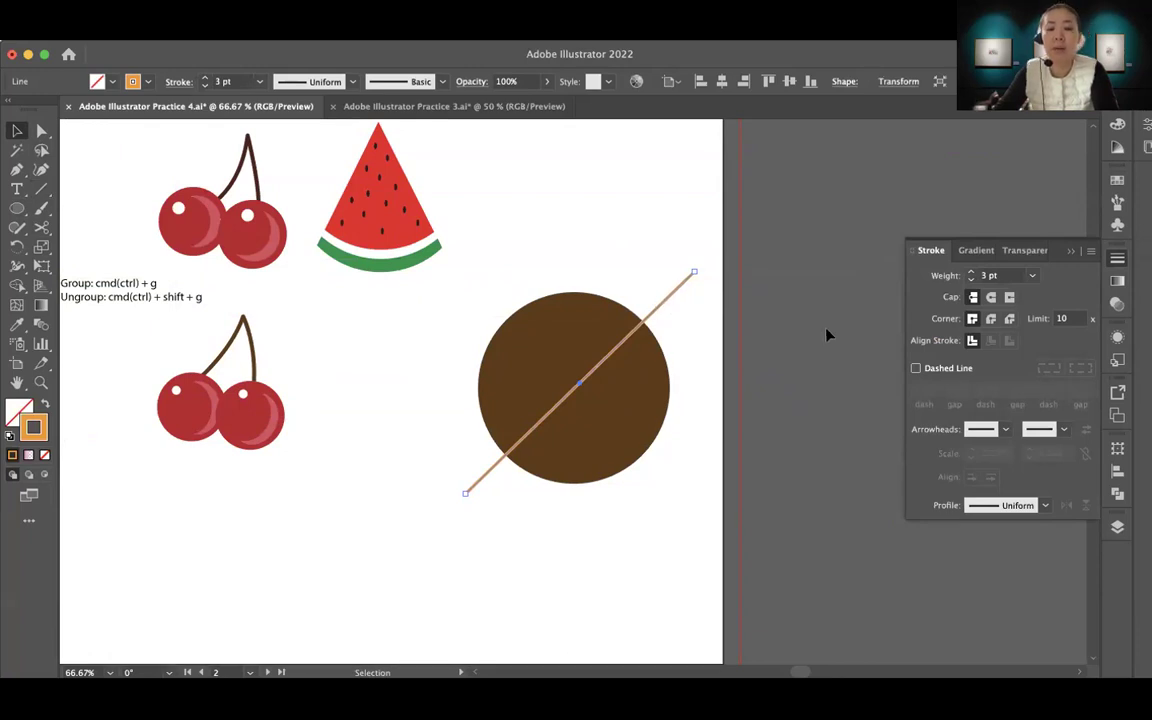
Reflect the orange line vertically into a crossing copy, then marquee-select the circle and both lines
{"action": "key", "text": "a"}
{"action": "key", "text": "v"}
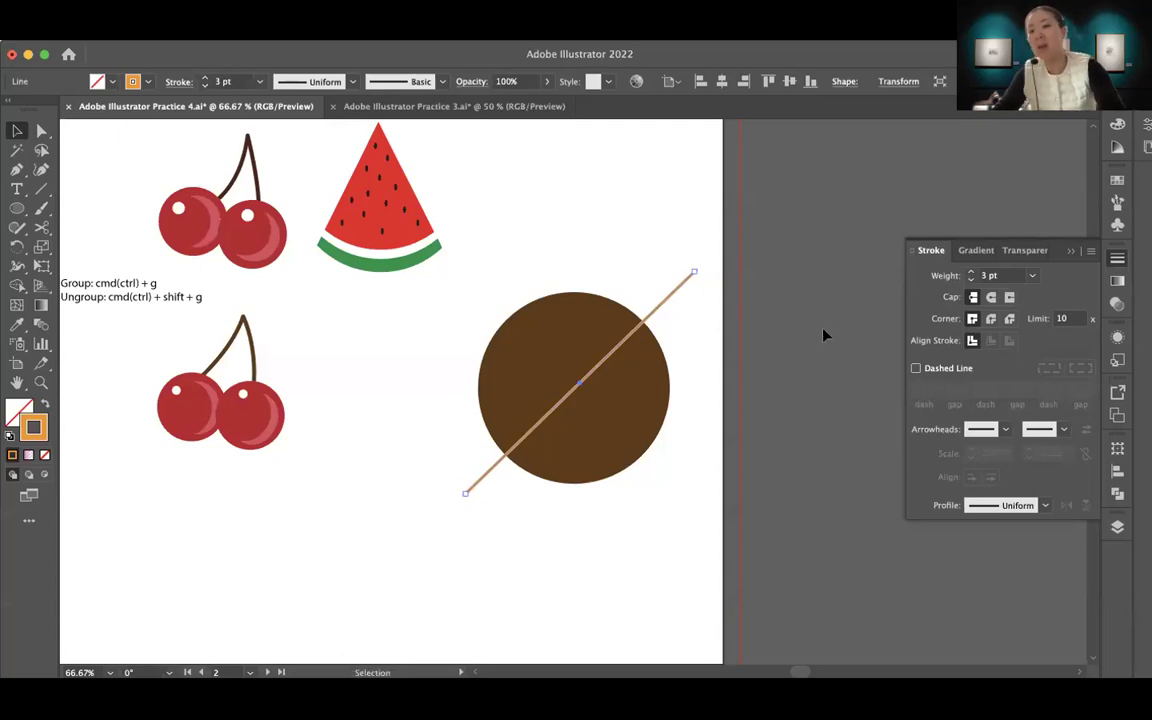
{"action": "right_click", "coordinate": [655, 312]}
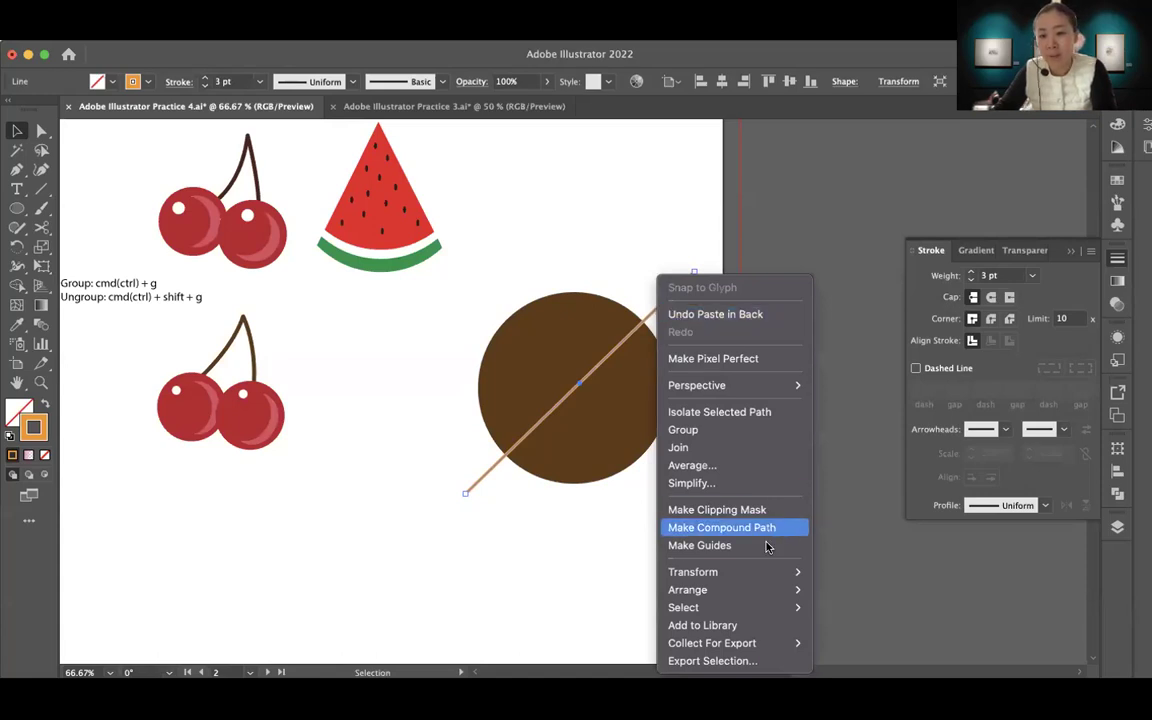
{"action": "mouse_move", "coordinate": [747, 572]}
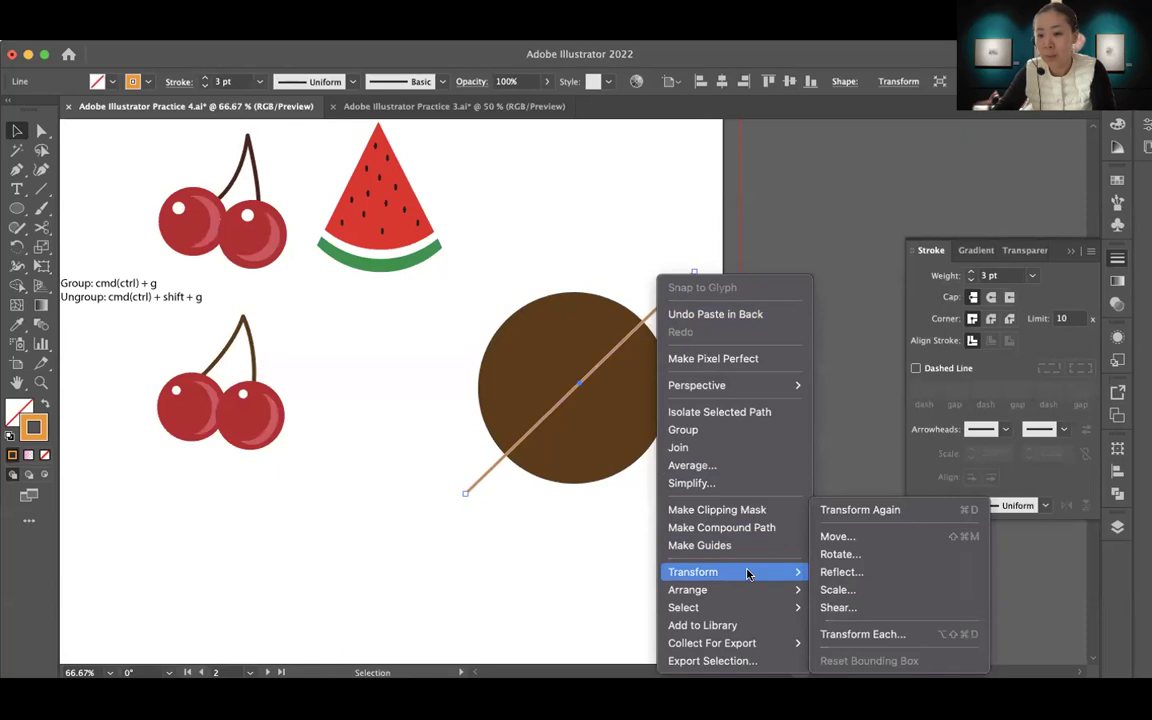
{"action": "left_click", "coordinate": [858, 573]}
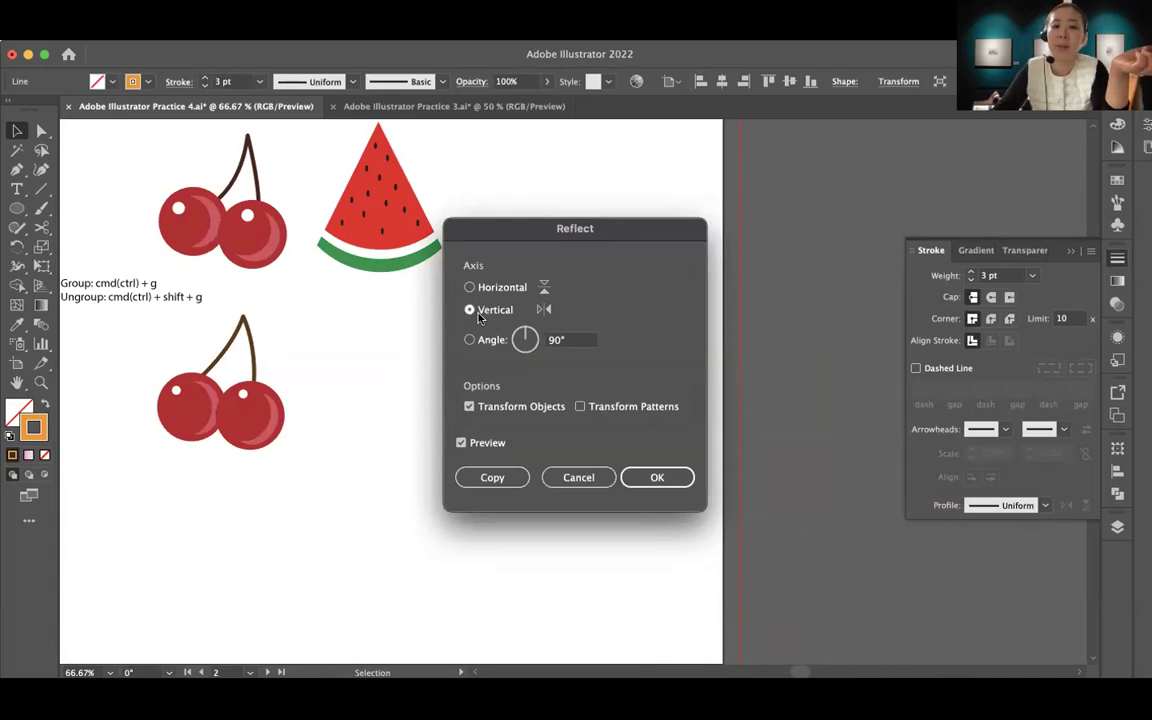
{"action": "left_click", "coordinate": [657, 477]}
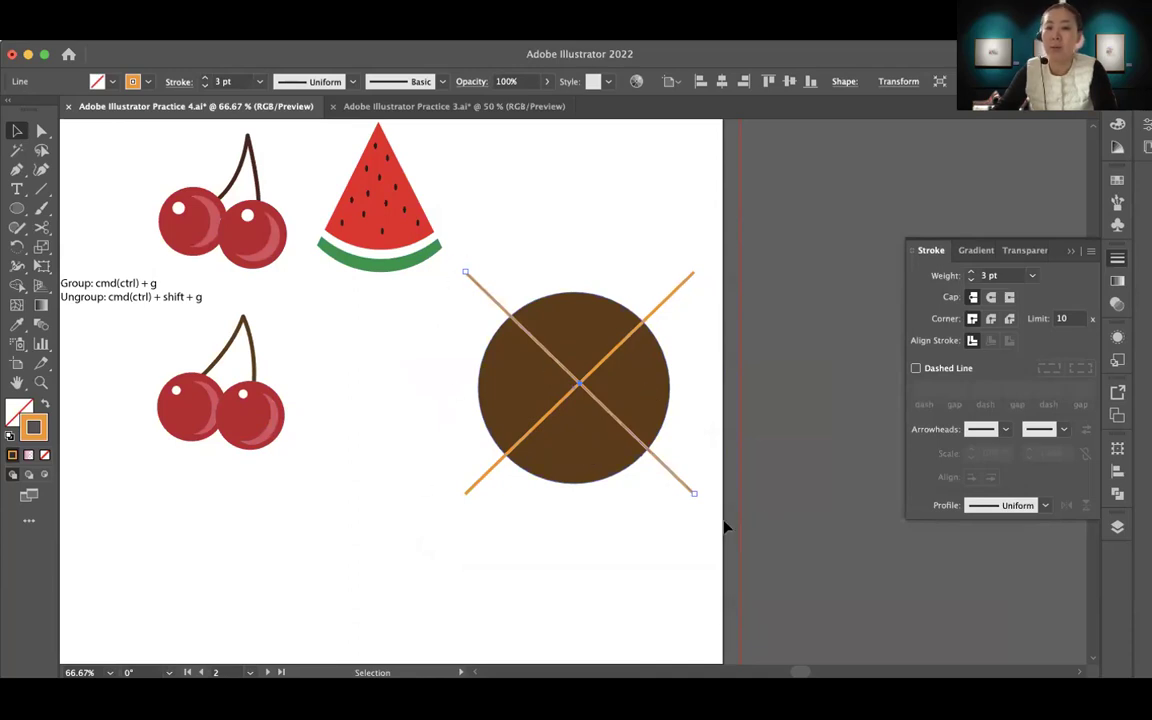
{"action": "mouse_move", "coordinate": [448, 266]}
{"action": "left_mouse_down"}
{"action": "mouse_move", "coordinate": [650, 329]}
{"action": "mouse_move", "coordinate": [722, 535]}
{"action": "mouse_move", "coordinate": [801, 534]}
{"action": "left_mouse_up"}
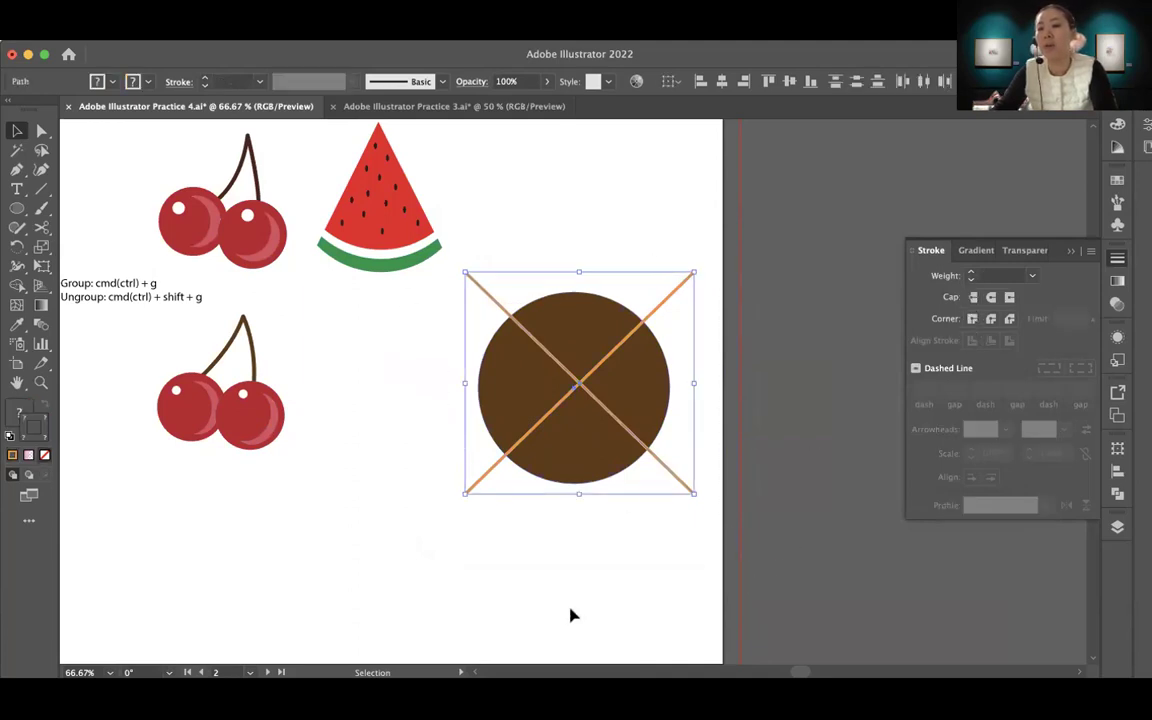
Divide the brown circle with Pathfinder along the crossing lines and reposition the divided pieces
{"action": "left_click", "coordinate": [1117, 494]}
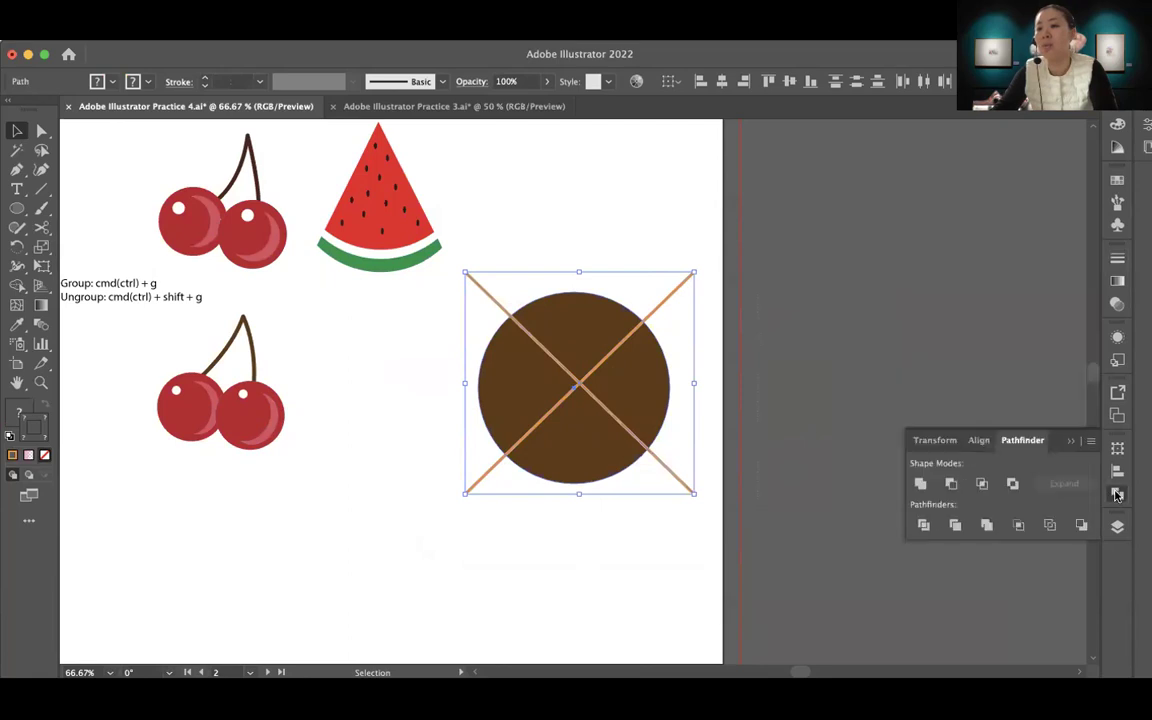
{"action": "left_click", "coordinate": [925, 530]}
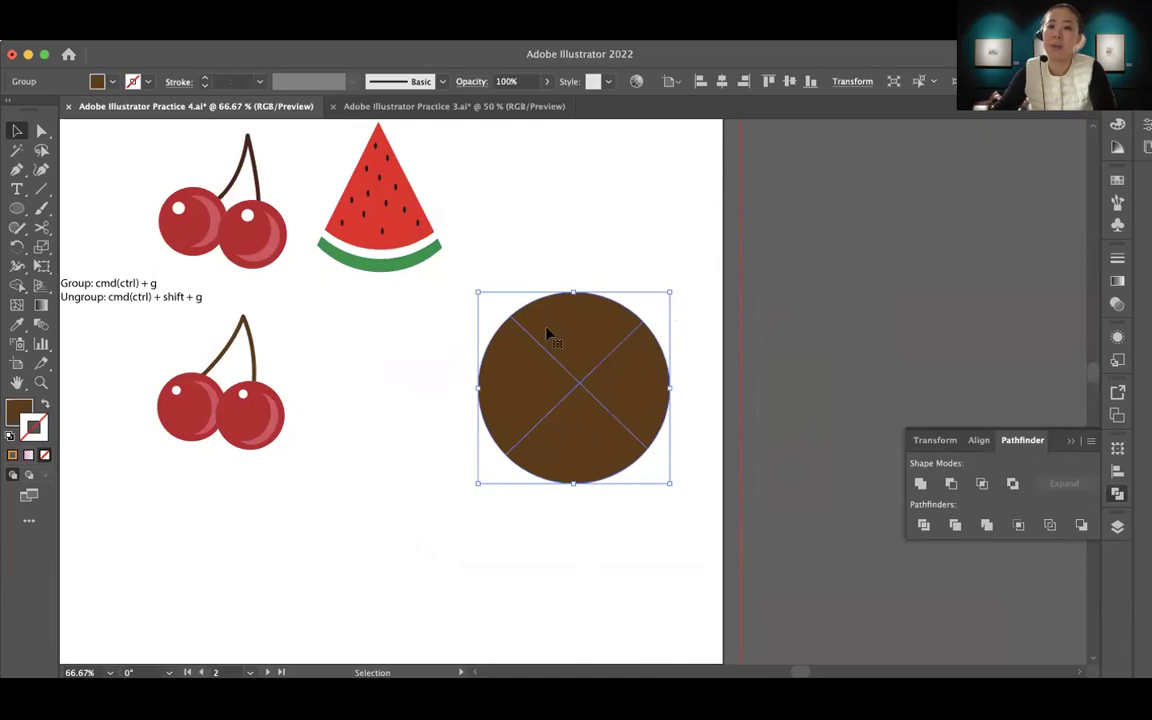
{"action": "left_click", "coordinate": [620, 543]}
{"action": "left_click_drag", "start_coordinate": [591, 460], "coordinate": [586, 404]}
{"action": "left_click_drag", "start_coordinate": [616, 498], "coordinate": [576, 441]}
{"action": "key", "text": "super+g"}
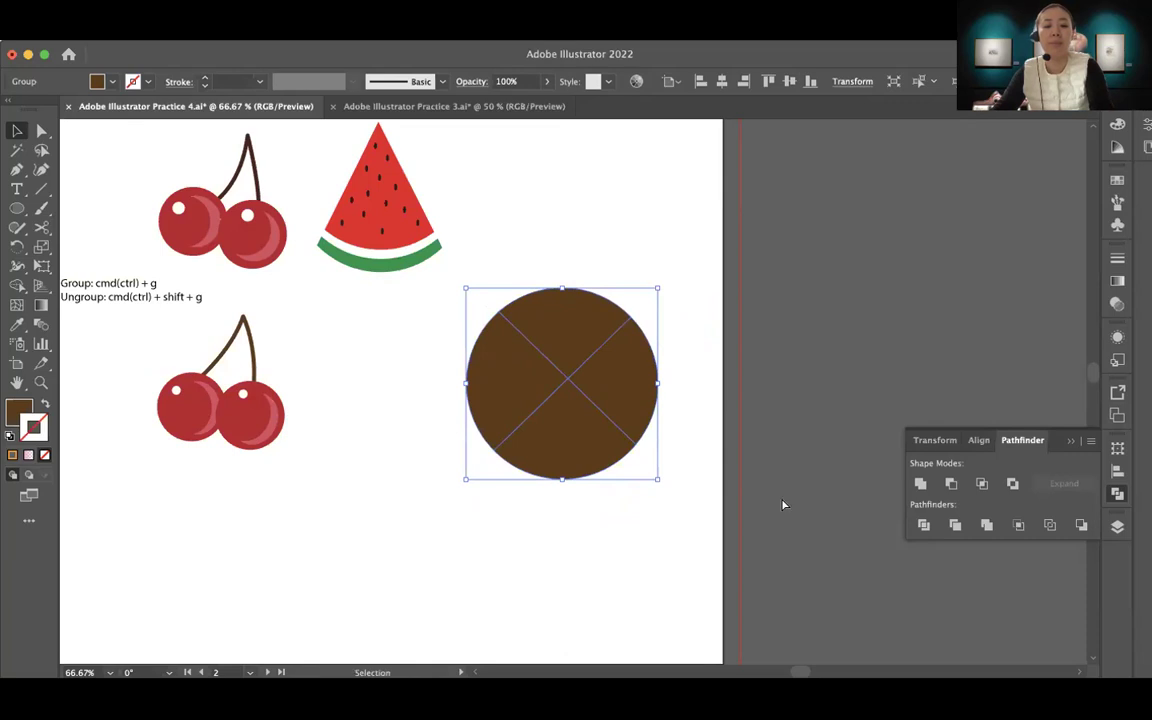
Delete the right, top and left quarters, keeping only the single wedge selected
{"action": "left_click", "coordinate": [676, 494]}
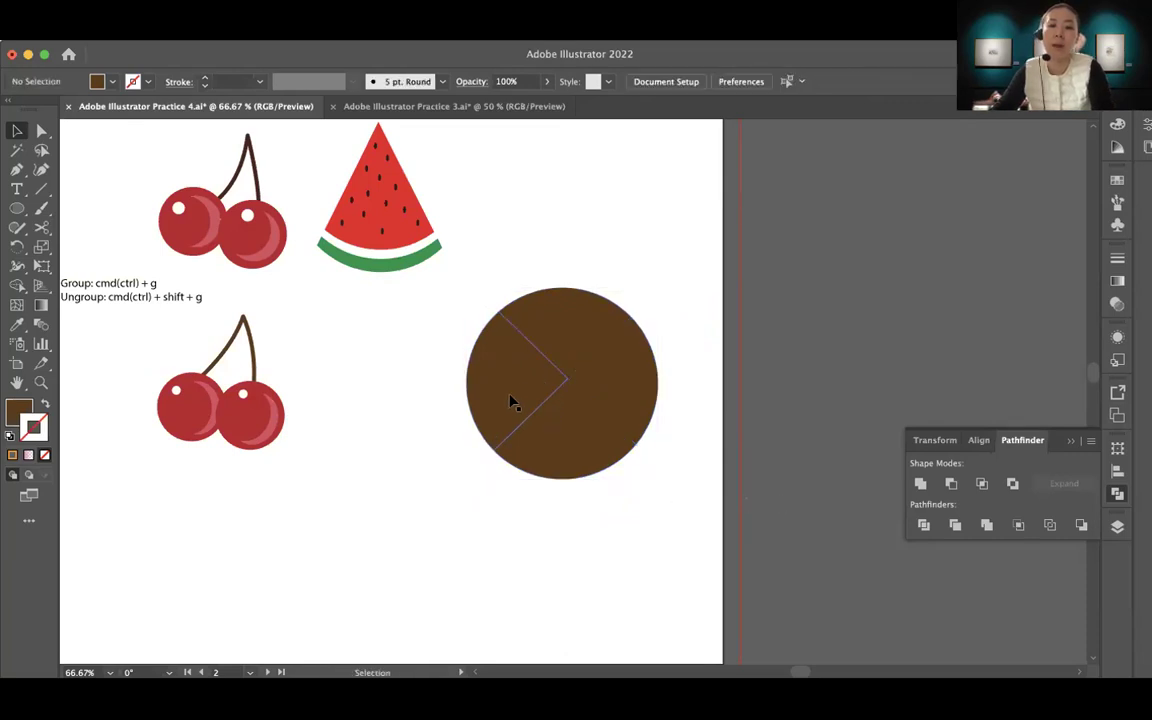
{"action": "left_click", "coordinate": [512, 402]}
{"action": "left_click", "coordinate": [597, 321]}
{"action": "left_click", "coordinate": [648, 400]}
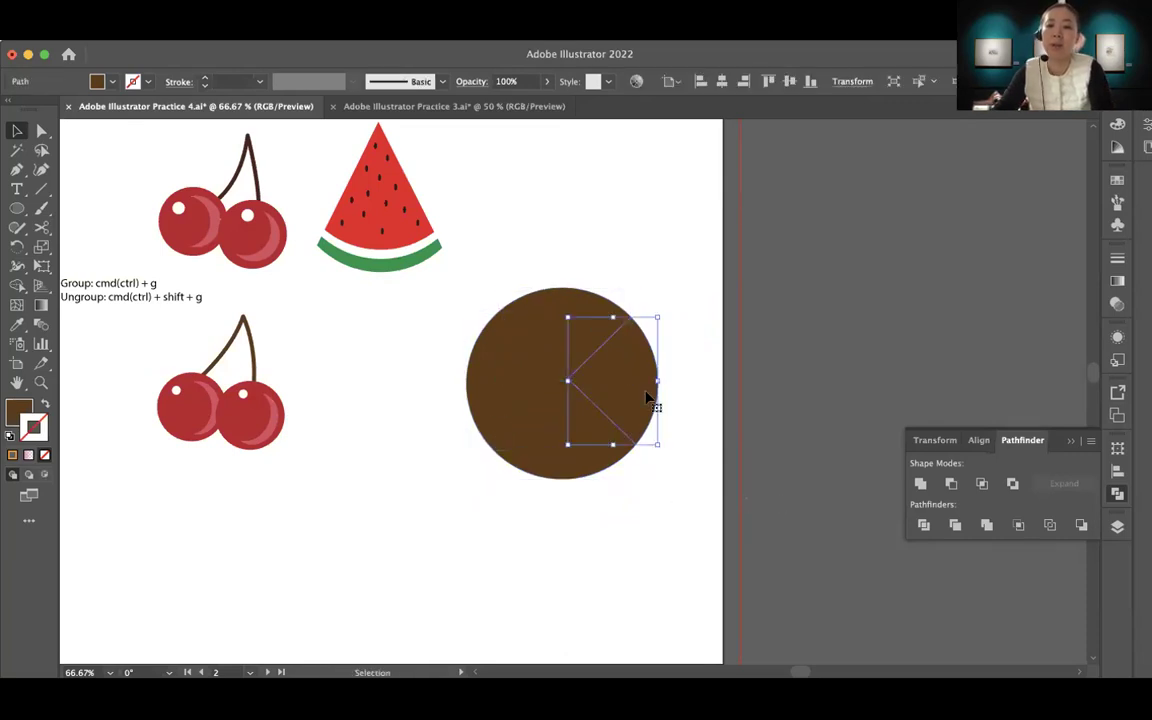
{"action": "key", "text": "Delete"}
{"action": "left_click", "coordinate": [571, 314]}
{"action": "key", "text": "Delete"}
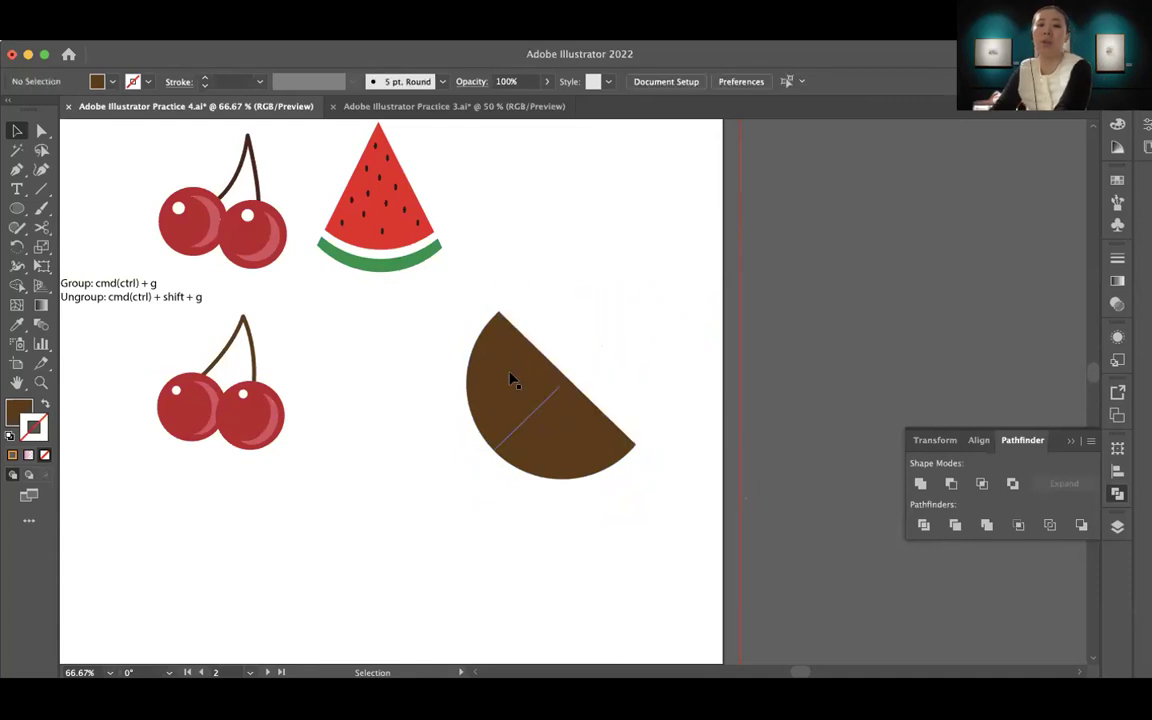
{"action": "left_click", "coordinate": [510, 378]}
{"action": "key", "text": "Delete"}
{"action": "left_click_drag", "start_coordinate": [508, 371], "coordinate": [626, 466]}
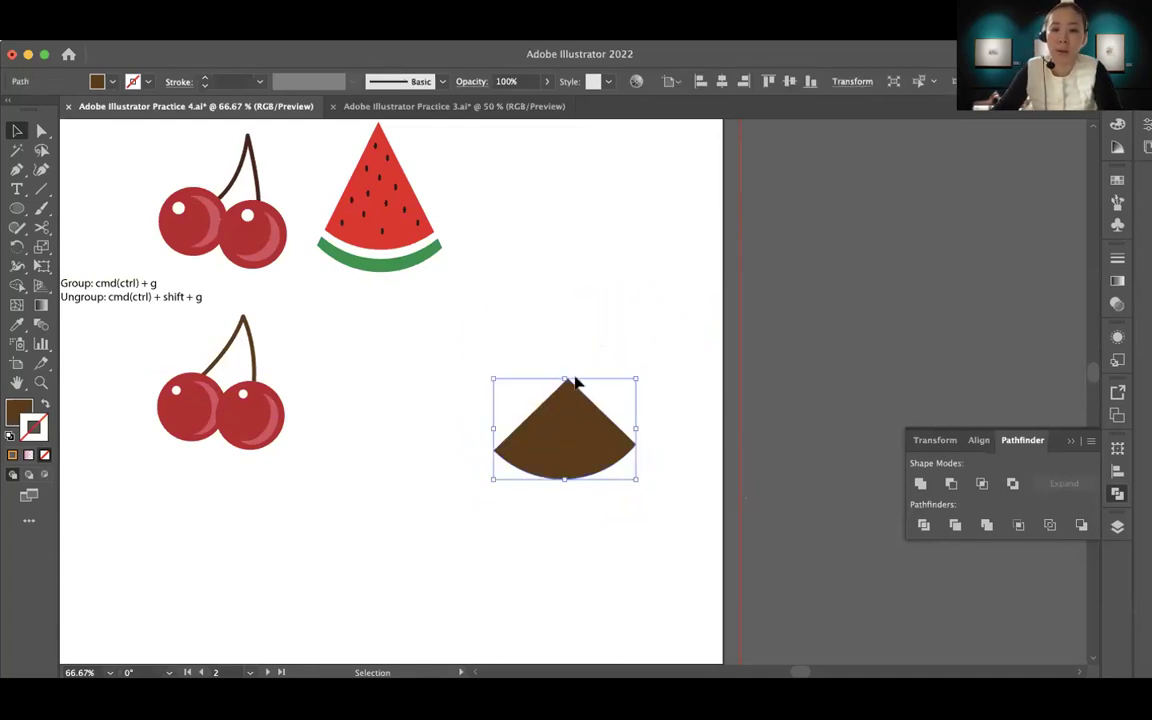
Drag the wedge's top anchor up about 1.1 in into a tall, narrow cone
{"action": "key", "text": "a"}
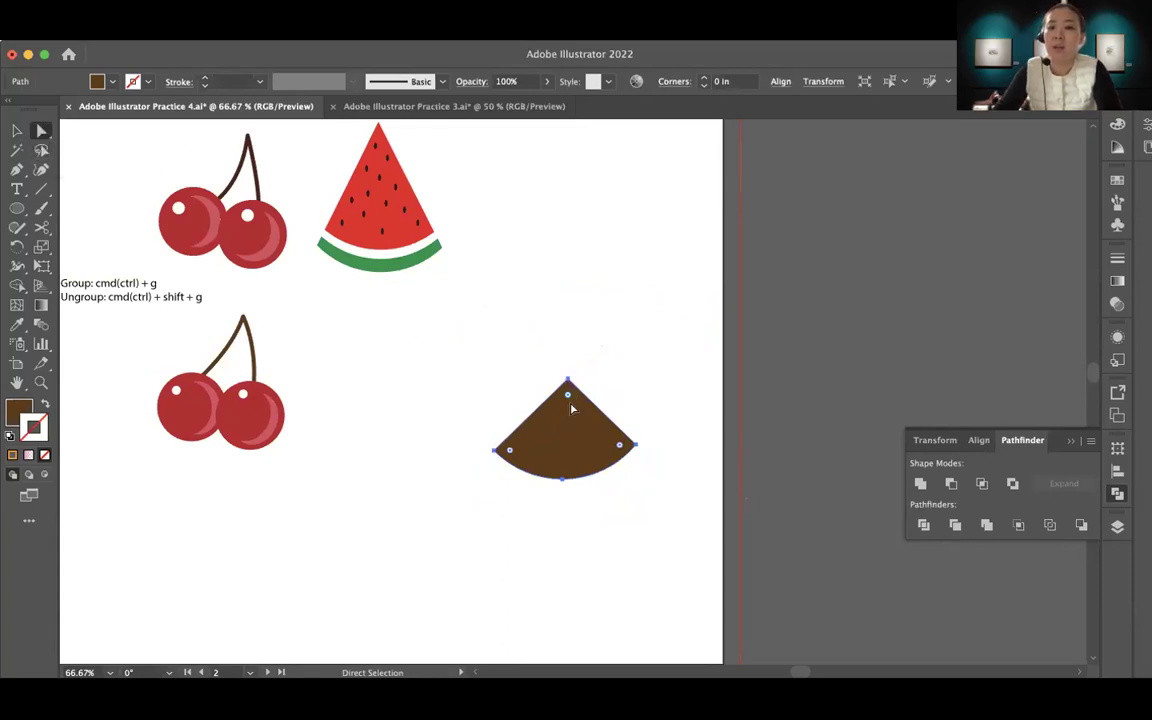
{"action": "left_click", "coordinate": [568, 381]}
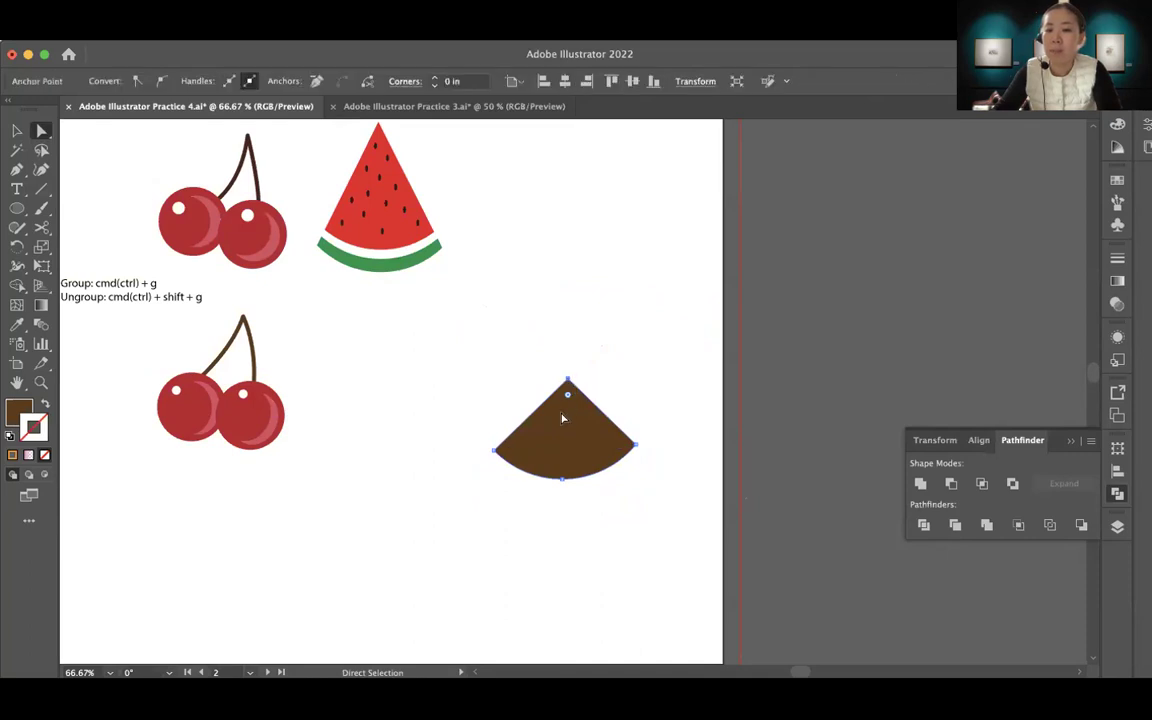
{"action": "left_click_drag", "start_coordinate": [568, 386], "coordinate": [561, 307]}
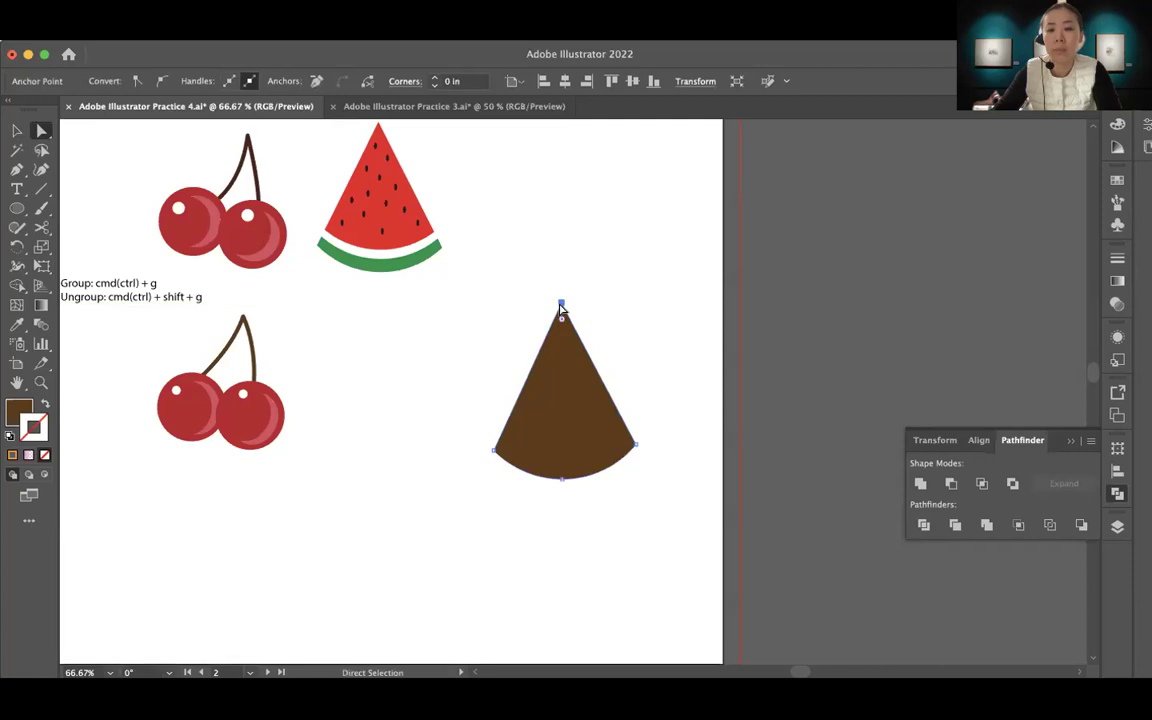
{"action": "left_click", "coordinate": [629, 546]}
{"action": "key", "text": "v"}
{"action": "left_click", "coordinate": [597, 474]}
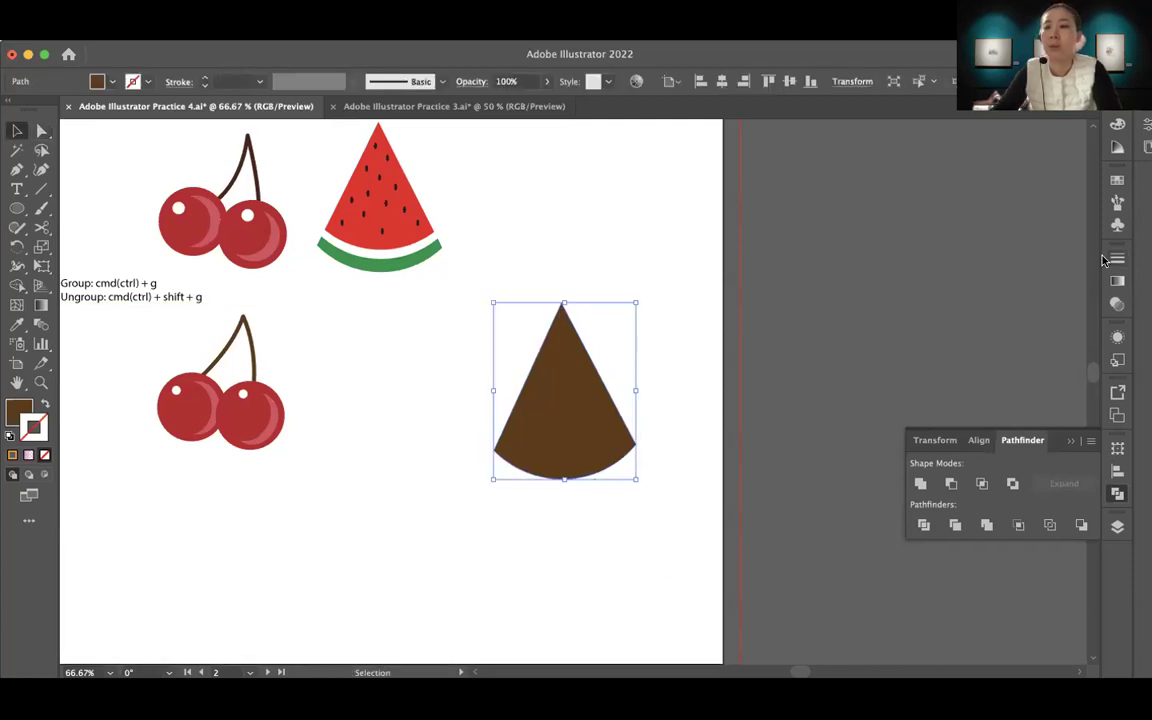
{"action": "left_click_drag", "start_coordinate": [589, 401], "coordinate": [565, 393]}
Make two slightly offset copies of the brown cone and select all the overlapping cones
{"action": "key", "text": "a"}
{"action": "key", "text": "v"}
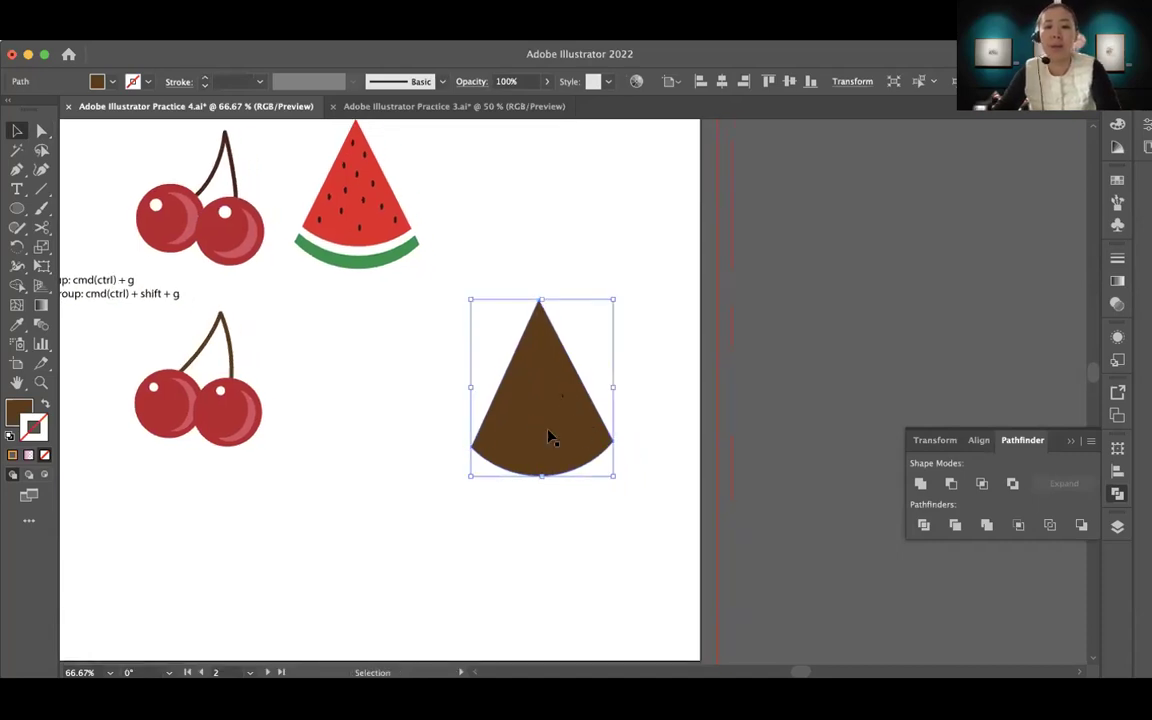
{"action": "left_click_drag", "start_coordinate": [548, 440], "coordinate": [547, 418]}
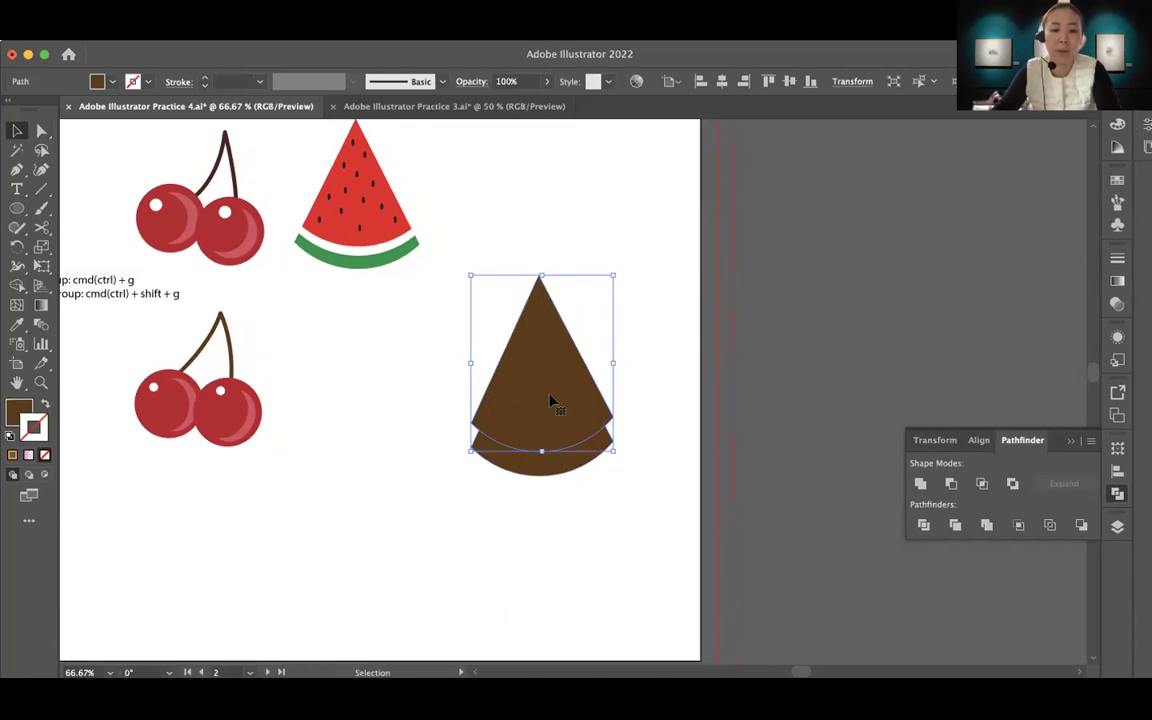
{"action": "mouse_move", "coordinate": [548, 404]}
{"action": "left_mouse_down"}
{"action": "mouse_move", "coordinate": [548, 380]}
{"action": "mouse_move", "coordinate": [547, 392]}
{"action": "left_mouse_up"}
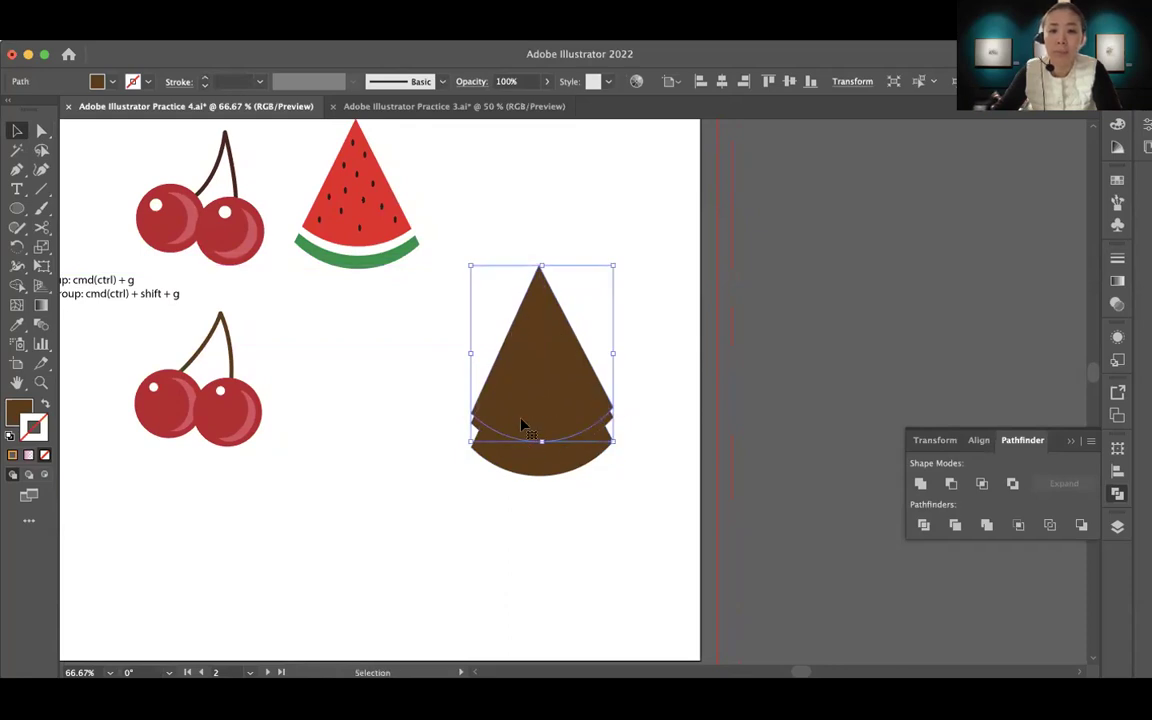
{"action": "left_click_drag", "start_coordinate": [517, 406], "coordinate": [514, 416]}
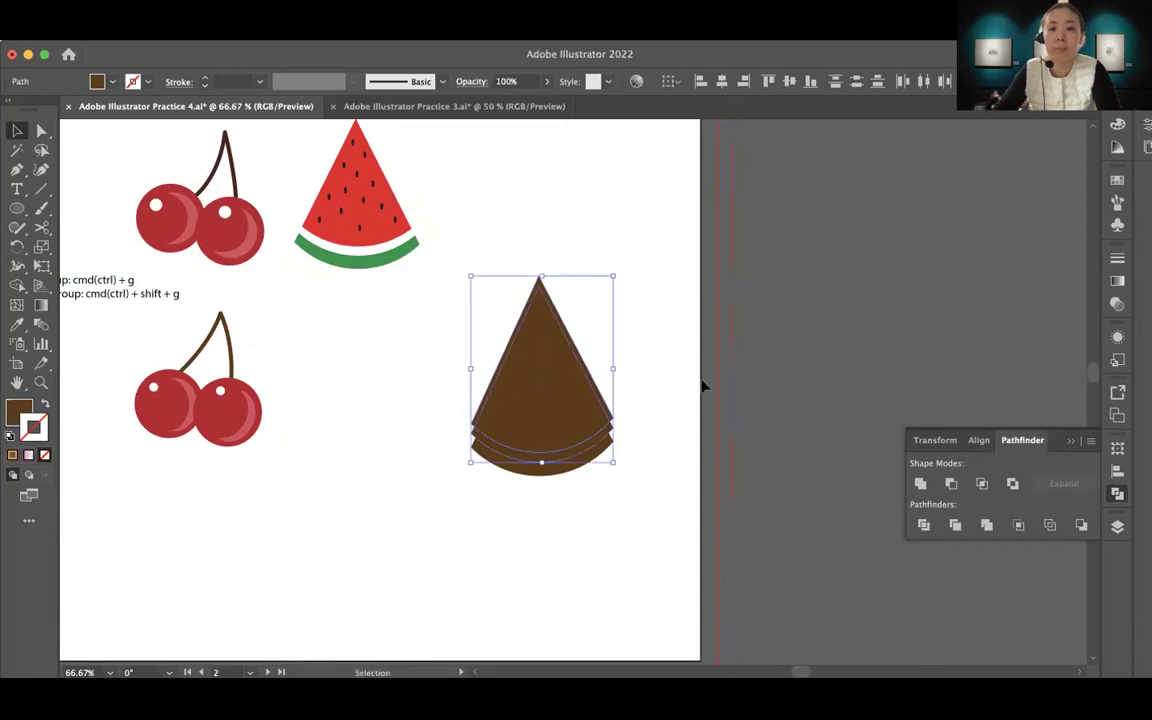
{"action": "left_click", "coordinate": [699, 383]}
{"action": "left_click_drag", "start_coordinate": [419, 352], "coordinate": [715, 524]}
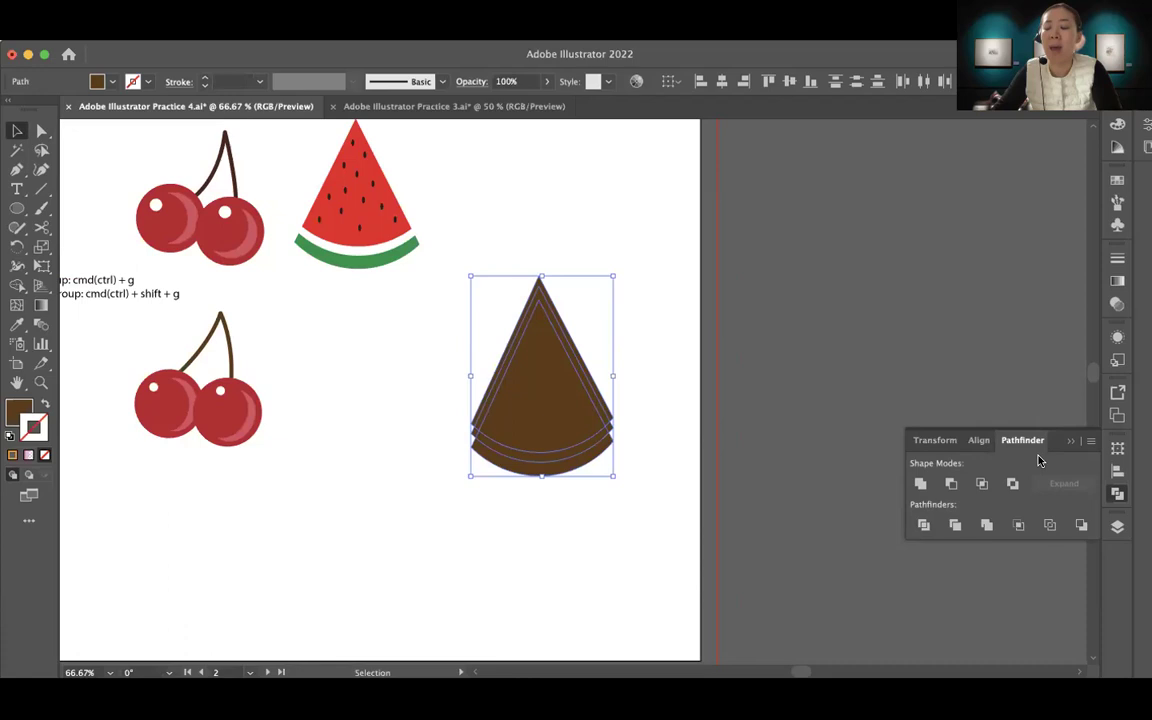
Divide the overlapping cones and delete the upper triangle piece
{"action": "left_click", "coordinate": [923, 527]}
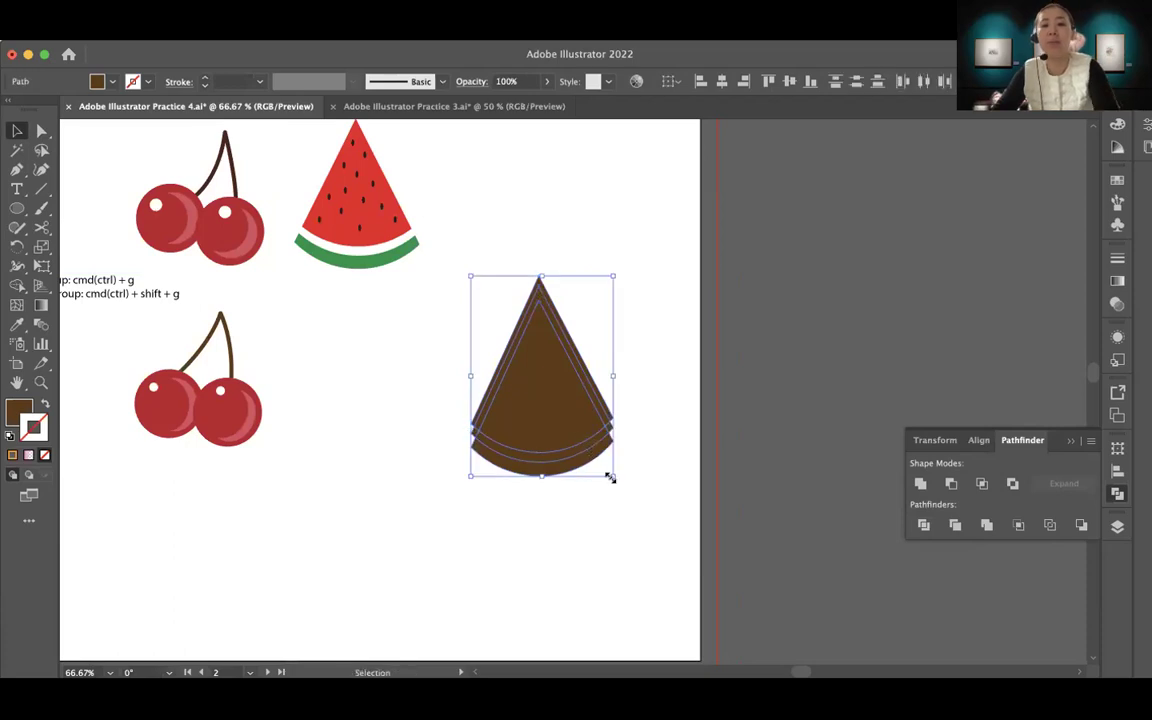
{"action": "left_click", "coordinate": [653, 517]}
{"action": "left_click", "coordinate": [541, 289]}
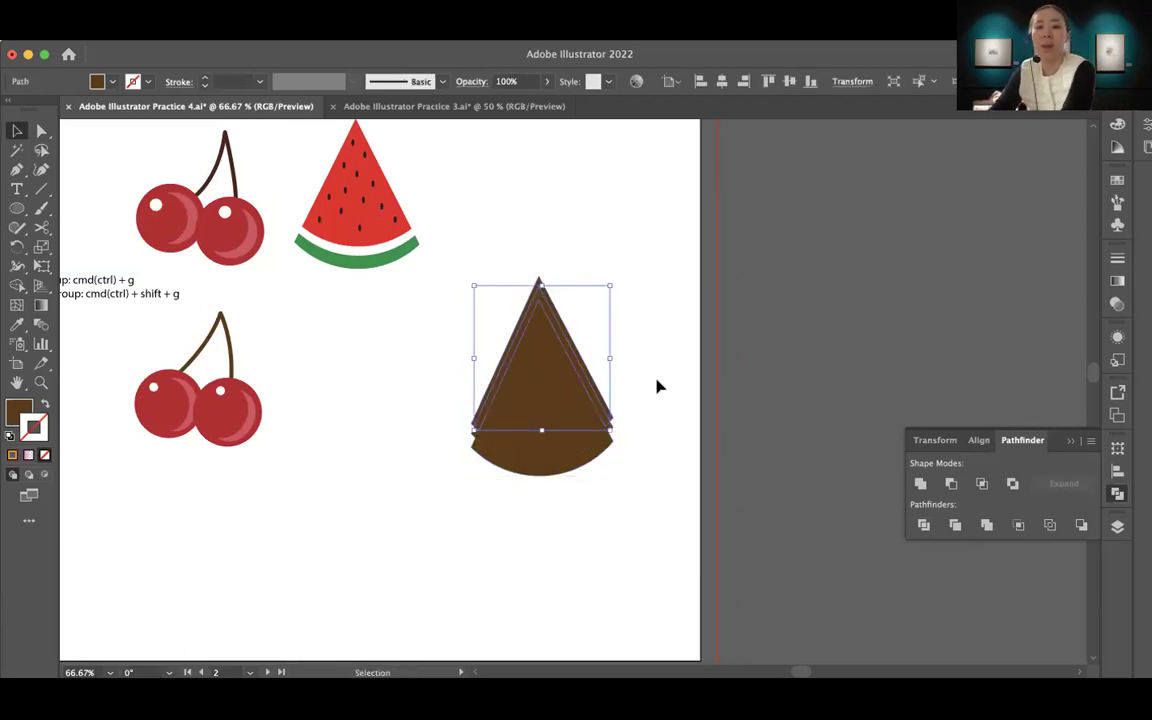
{"action": "key", "text": "Delete"}
Clean up the left and right corner slivers and send the cone piece behind the rind
{"action": "left_click", "coordinate": [622, 428]}
{"action": "left_click_drag", "start_coordinate": [609, 429], "coordinate": [611, 435]}
{"action": "left_click_drag", "start_coordinate": [476, 436], "coordinate": [478, 440]}
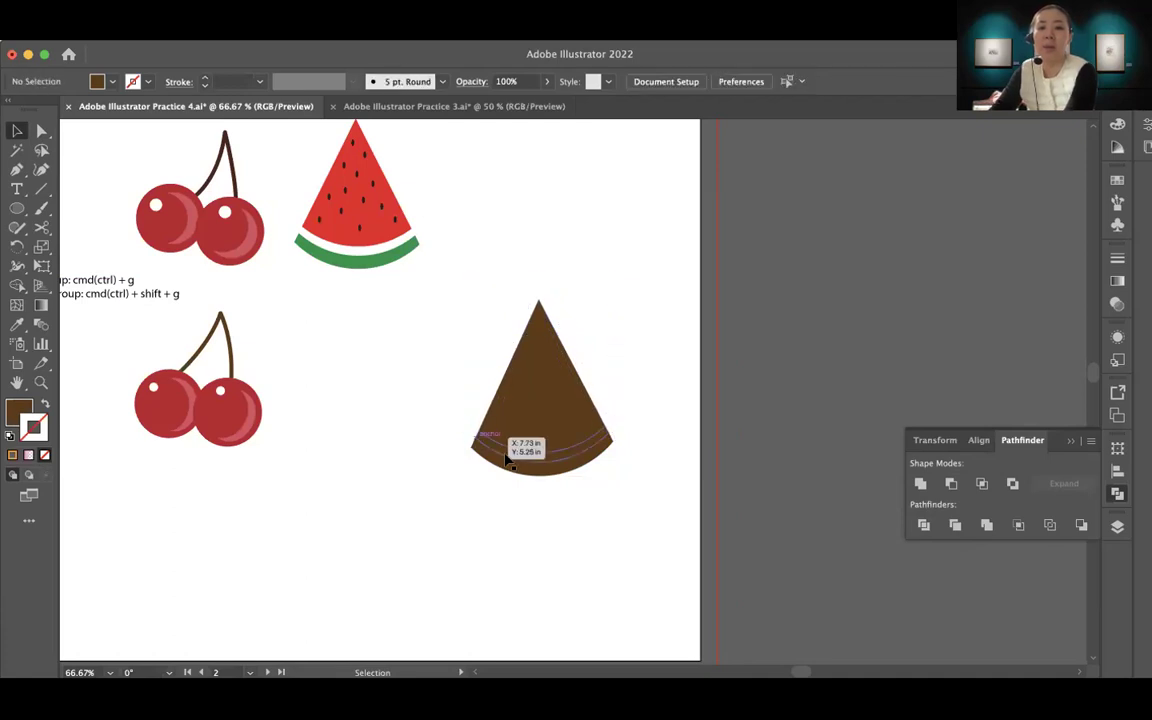
{"action": "left_click", "coordinate": [507, 455]}
{"action": "key", "text": "ctrl+shift+bracketleft"}
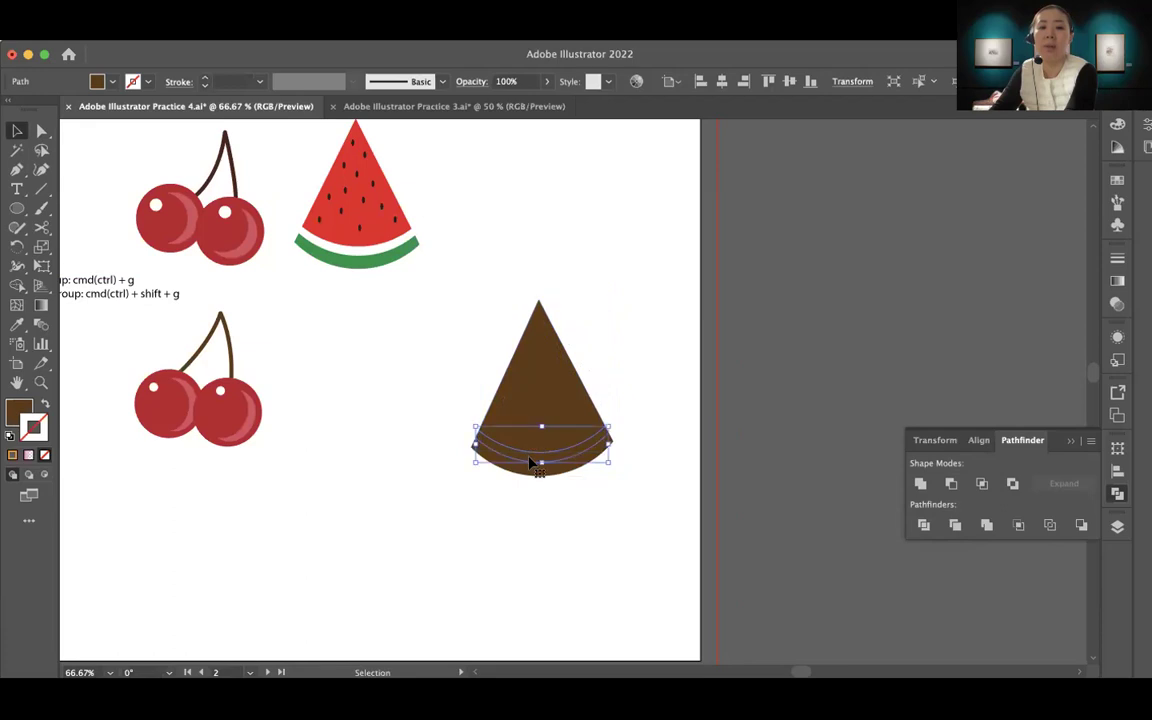
{"action": "left_click", "coordinate": [757, 458]}
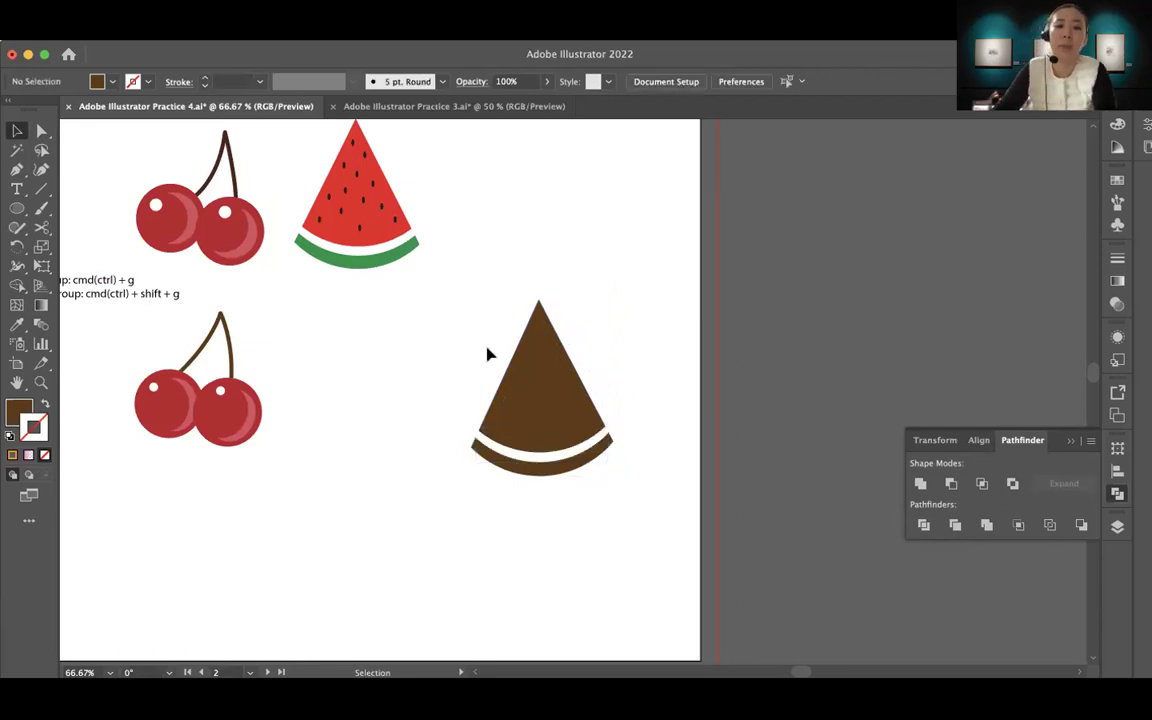
{"action": "left_click", "coordinate": [546, 398]}
Fill the cone red and the rind arc green from the Swatches panel
{"action": "left_click", "coordinate": [1117, 178]}
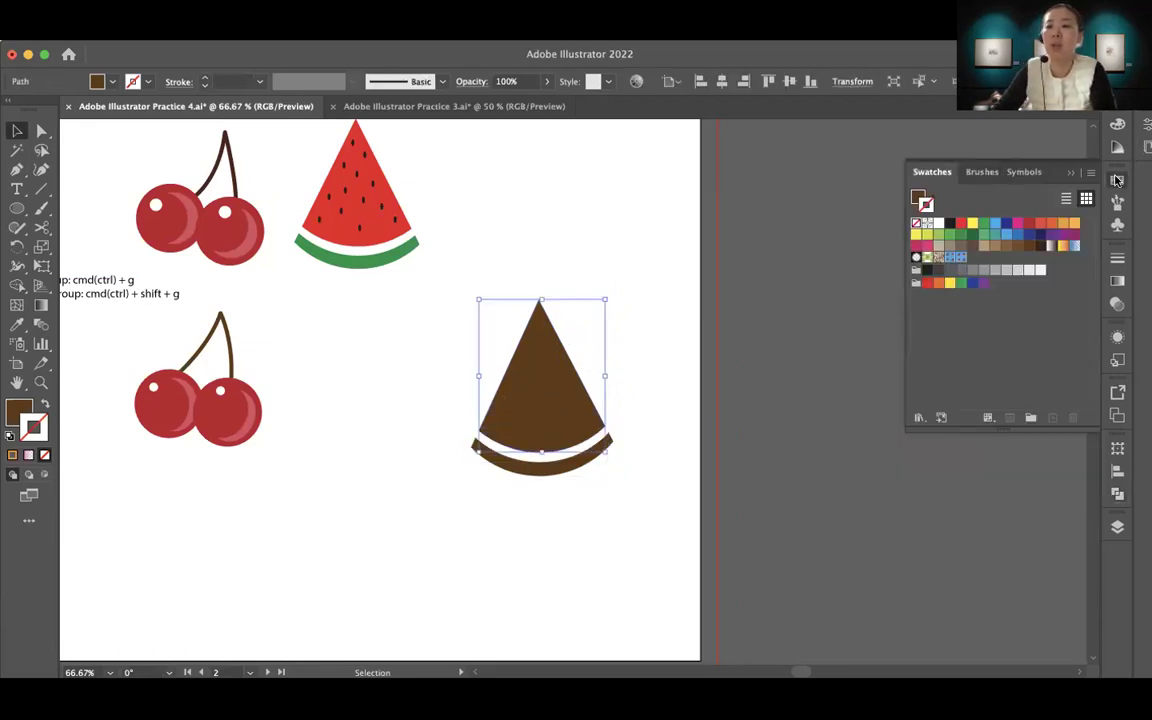
{"action": "left_click", "coordinate": [962, 224]}
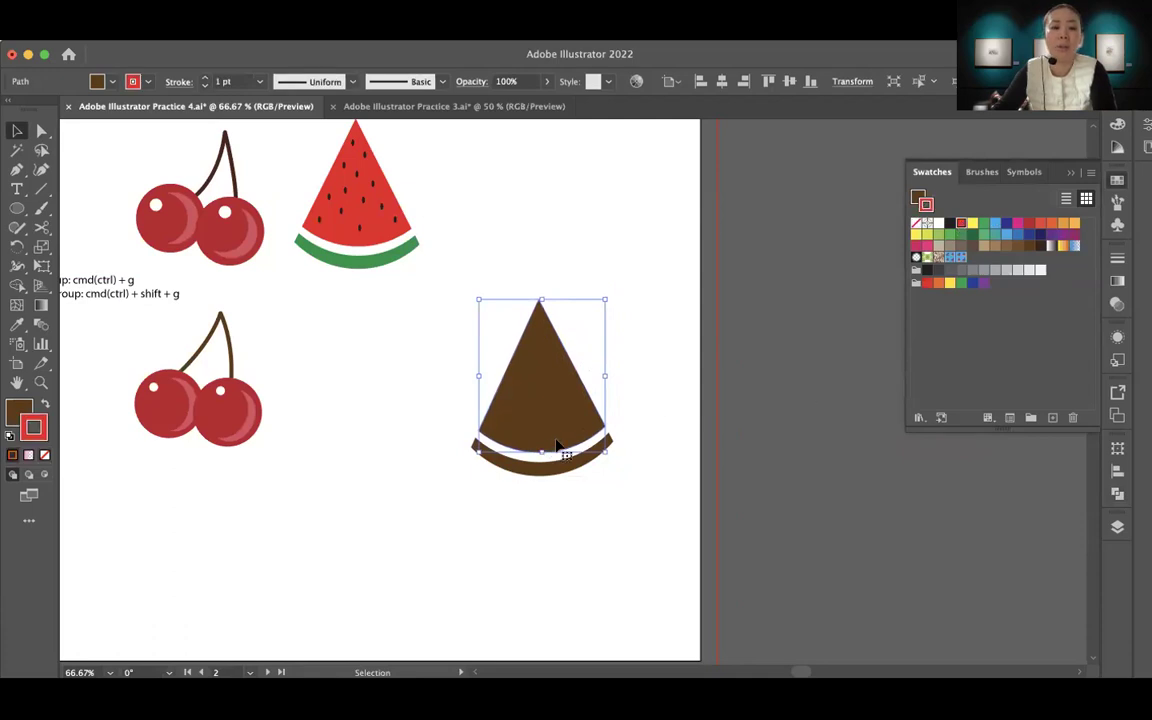
{"action": "key", "text": "ctrl+z"}
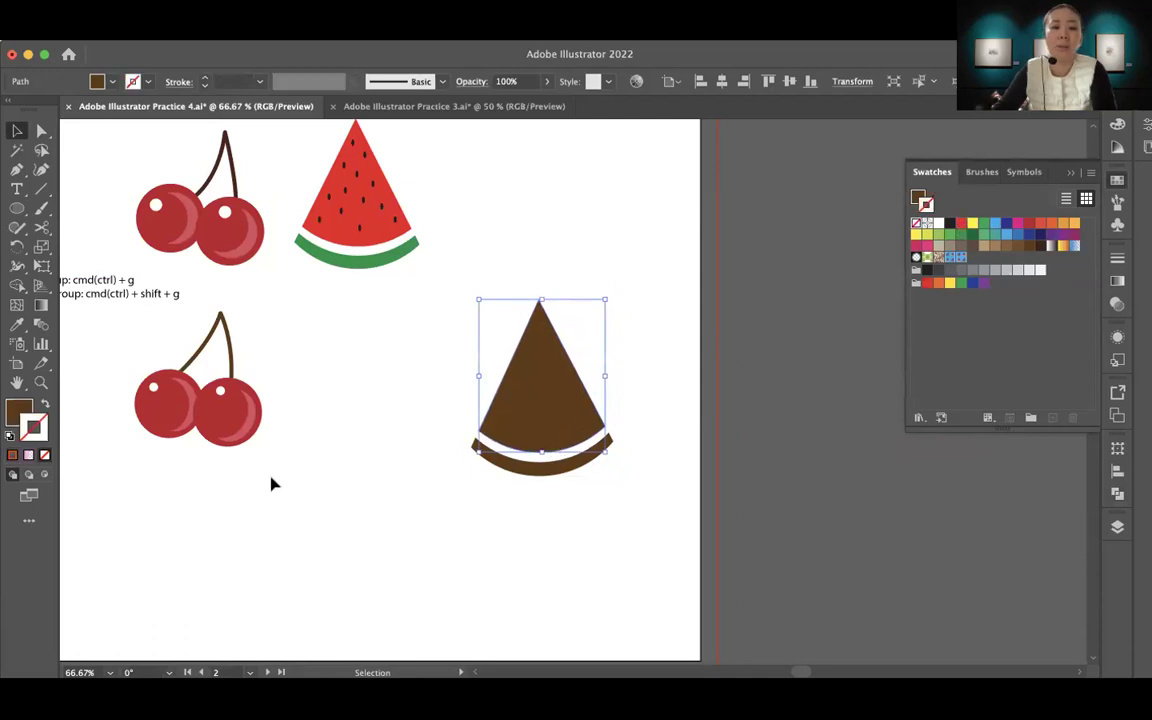
{"action": "left_click", "coordinate": [920, 198]}
{"action": "left_click", "coordinate": [961, 224]}
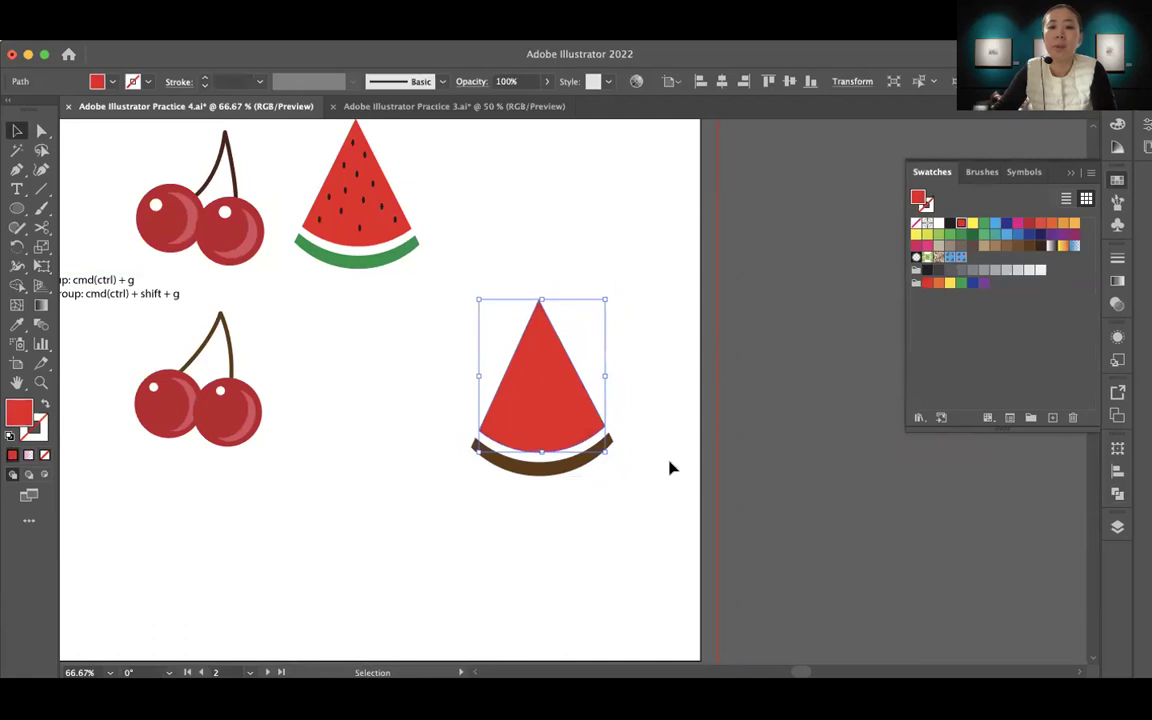
{"action": "left_click", "coordinate": [541, 466]}
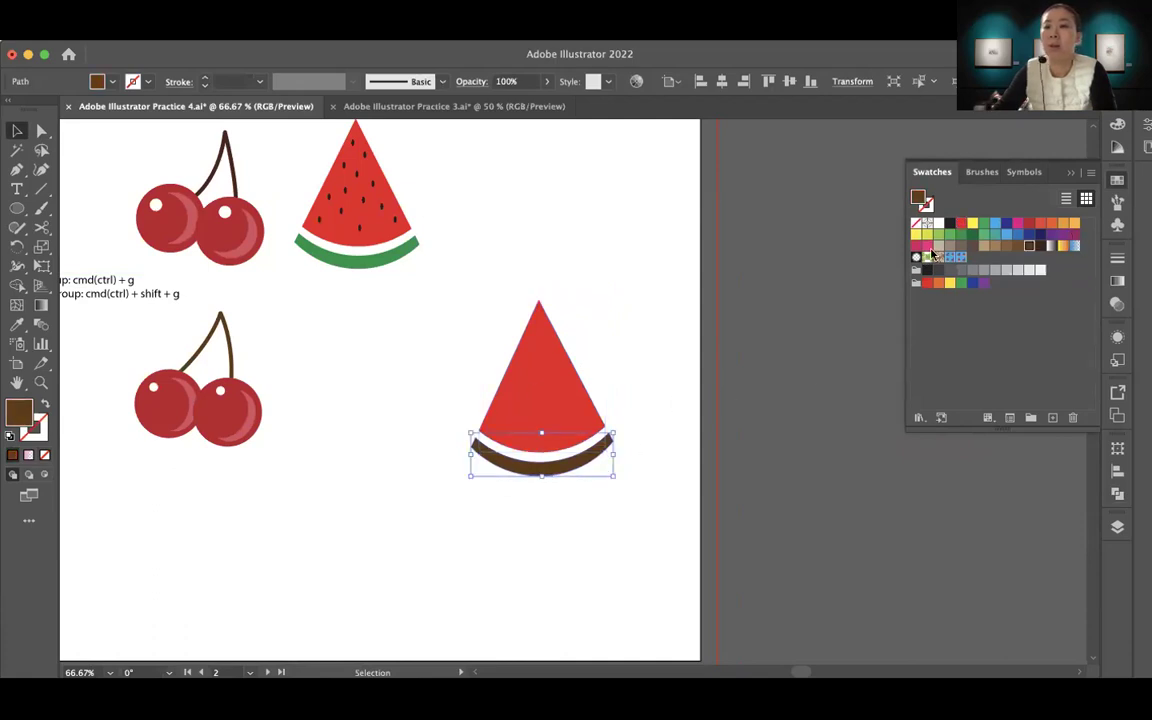
{"action": "left_click", "coordinate": [960, 235]}
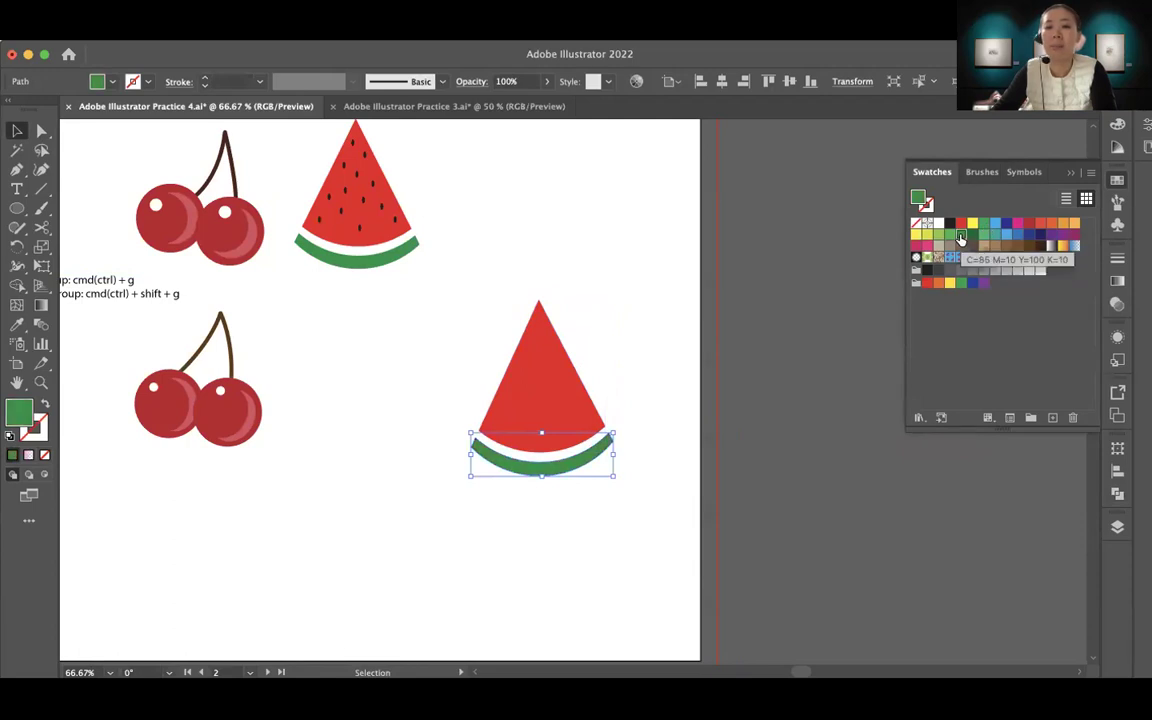
{"action": "left_click", "coordinate": [433, 386]}
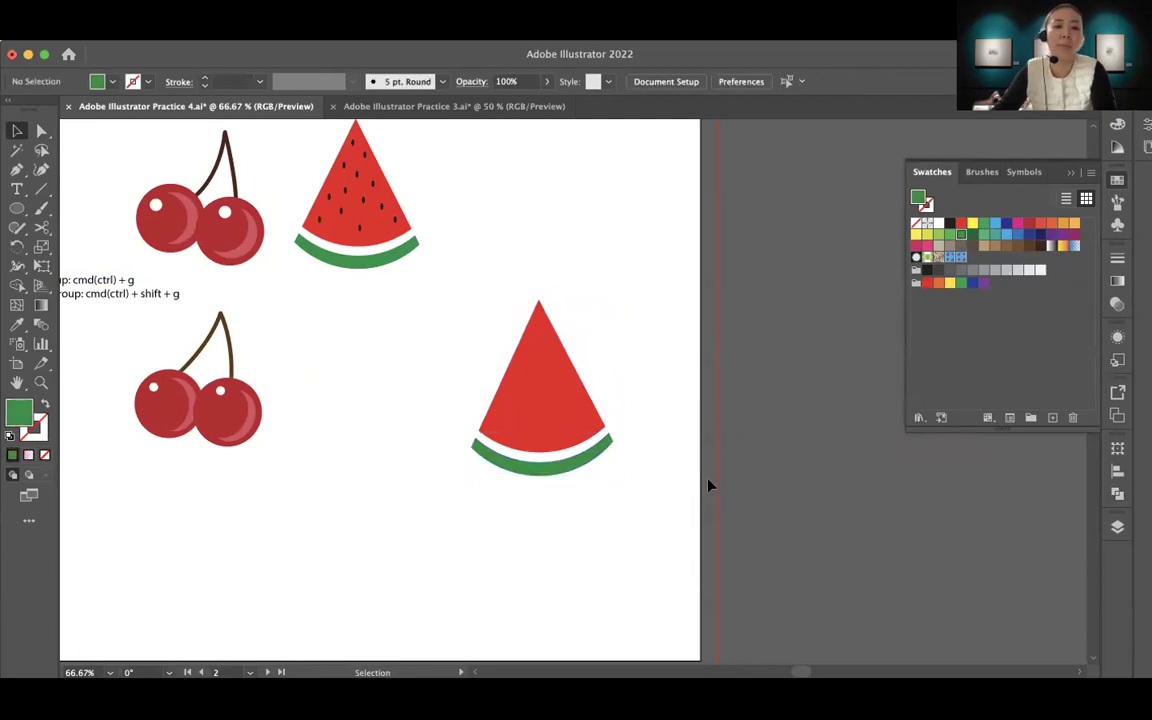
Zoom in on the slice and draw a tiny seed ellipse near its tip
{"action": "left_click", "coordinate": [590, 424]}
{"action": "left_click_drag", "start_coordinate": [576, 406], "coordinate": [548, 409]}
{"action": "left_click", "coordinate": [17, 208]}
{"action": "left_click_drag", "start_coordinate": [474, 296], "coordinate": [477, 301]}
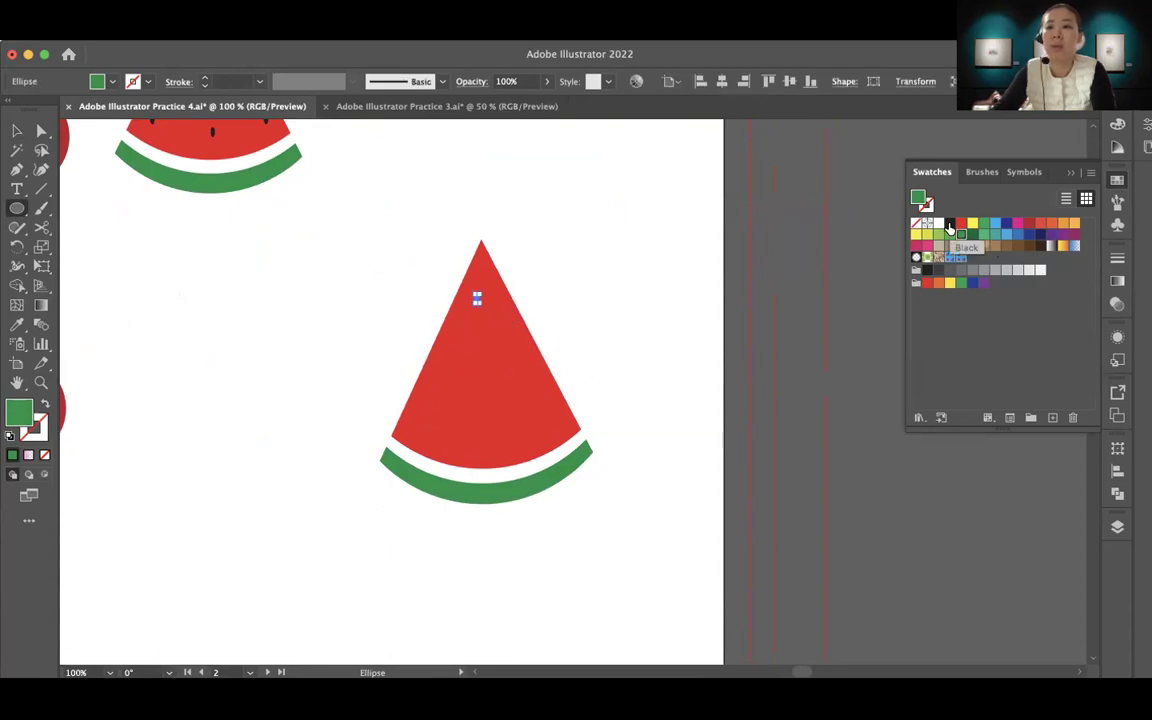
Colour the seed ellipse black and position it on the lower watermelon slice
{"action": "left_click", "coordinate": [949, 223]}
{"action": "left_click", "coordinate": [16, 130]}
{"action": "left_click", "coordinate": [281, 303]}
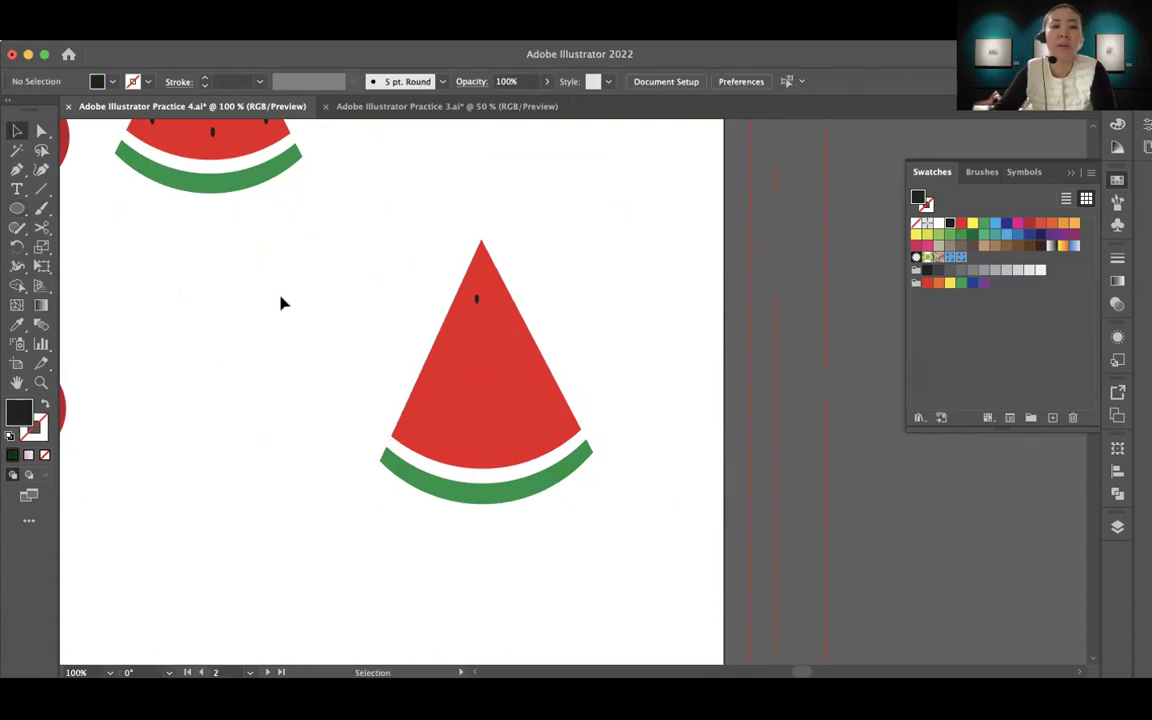
{"action": "left_click_drag", "start_coordinate": [482, 297], "coordinate": [458, 293]}
{"action": "scroll", "coordinate": [458, 293], "scroll_direction": "up", "scroll_amount": 3}
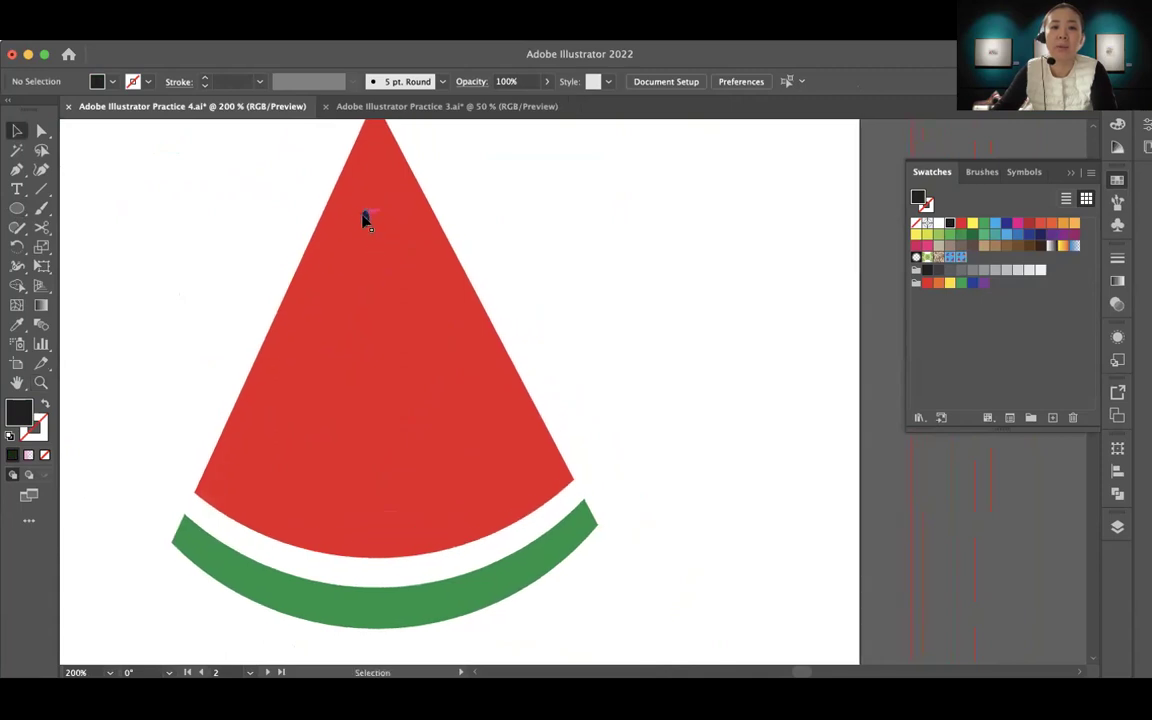
{"action": "left_click", "coordinate": [366, 218]}
{"action": "left_click_drag", "start_coordinate": [358, 205], "coordinate": [470, 408]}
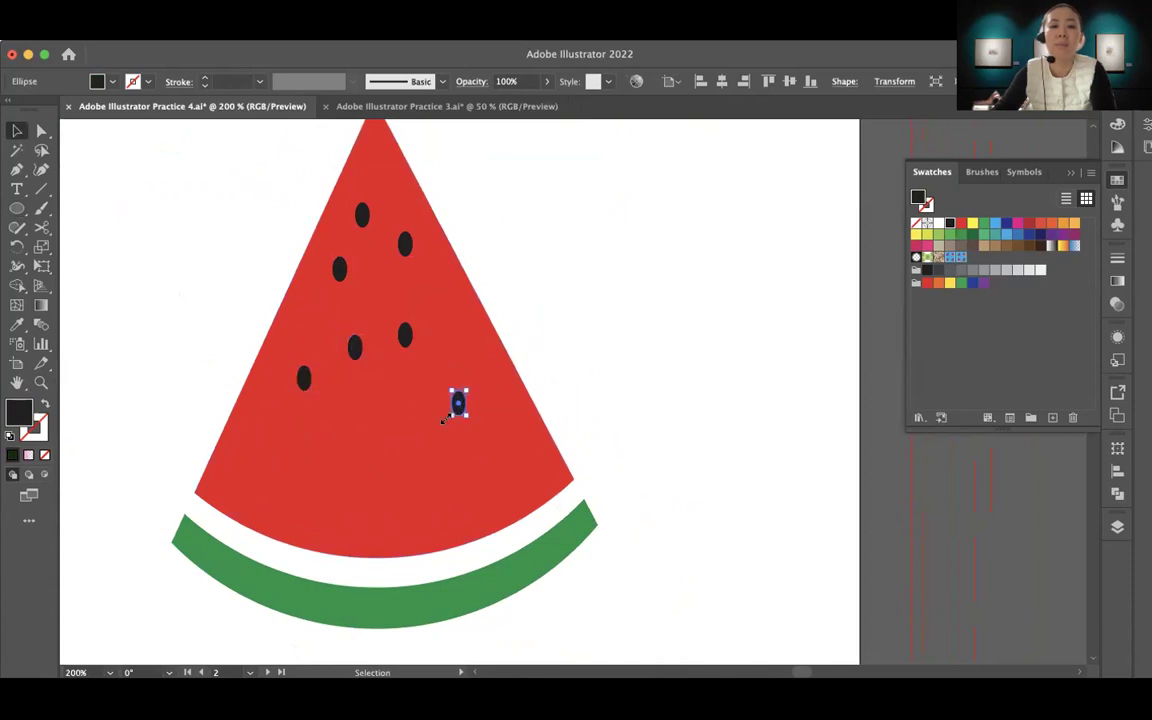
Alt-drag copies of the seed around the slice to about ten seeds, undoing an accidental body copy
{"action": "left_click_drag", "start_coordinate": [360, 352], "coordinate": [402, 416]}
{"action": "left_click_drag", "start_coordinate": [305, 381], "coordinate": [340, 487]}
{"action": "key", "text": "super+equal"}
{"action": "left_click_drag", "start_coordinate": [285, 330], "coordinate": [230, 445]}
{"action": "left_click_drag", "start_coordinate": [440, 384], "coordinate": [508, 454]}
{"action": "key", "text": "super+z"}
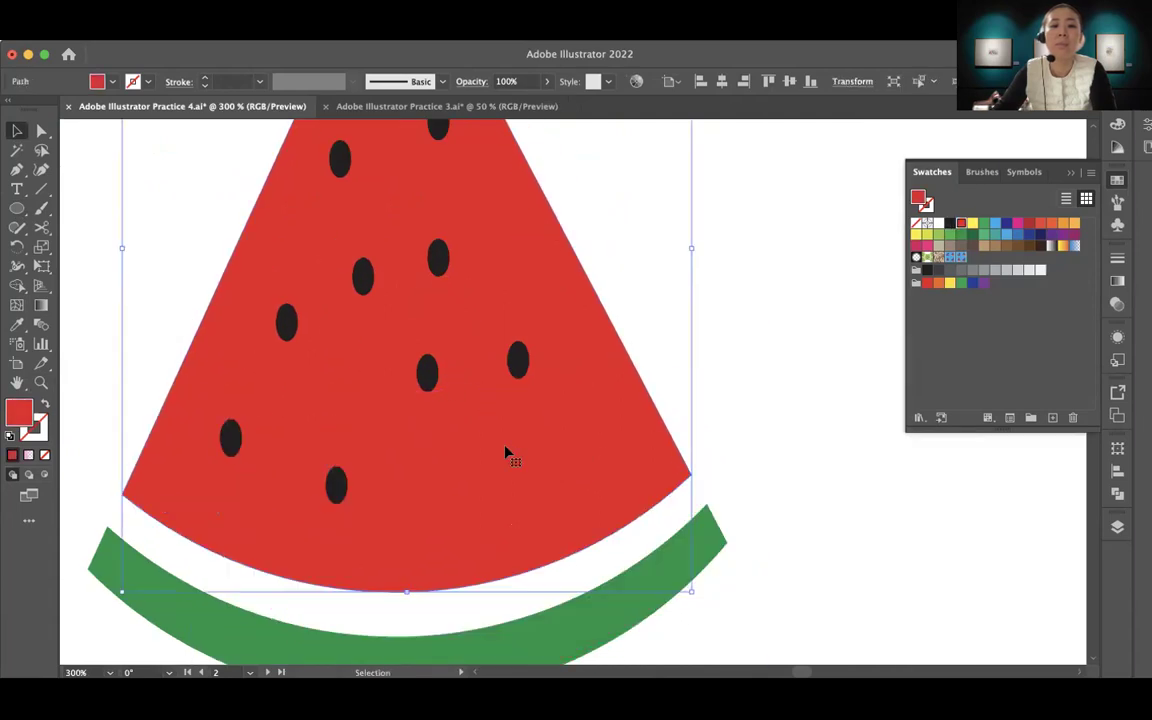
{"action": "left_click_drag", "start_coordinate": [426, 372], "coordinate": [526, 472]}
{"action": "key", "text": "z"}
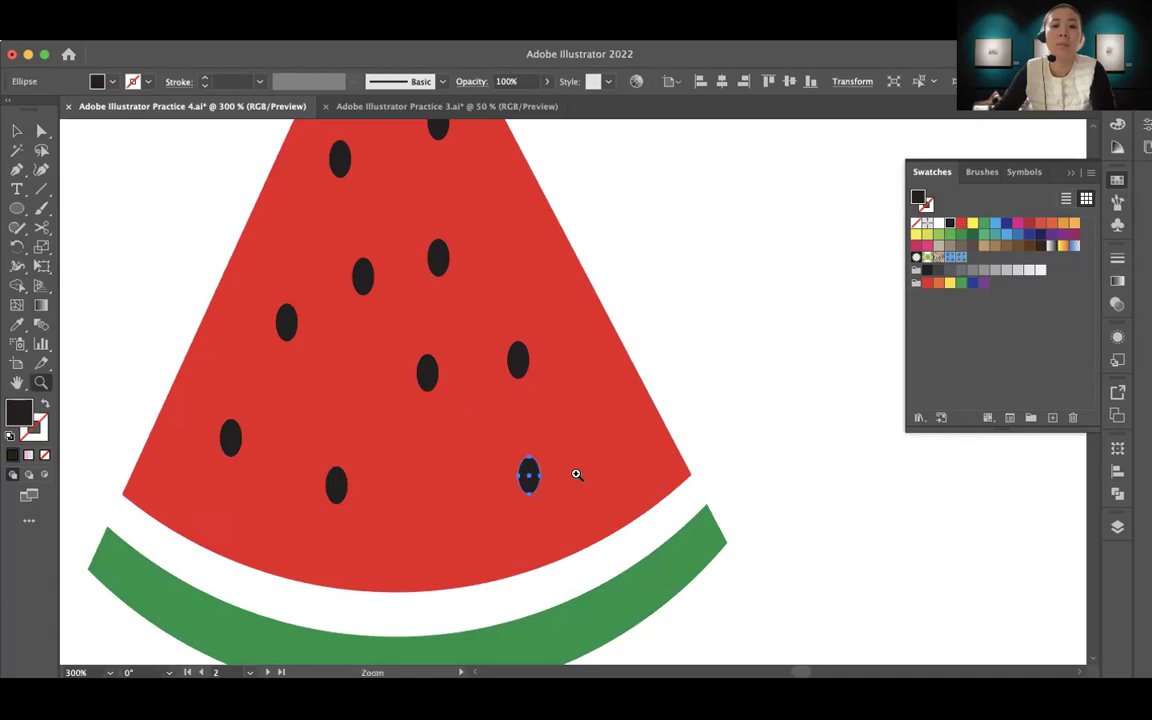
{"action": "left_click", "coordinate": [571, 465], "text": "alt"}
{"action": "left_click", "coordinate": [573, 468], "text": "alt"}
{"action": "left_click", "coordinate": [573, 468], "text": "alt"}
{"action": "scroll", "coordinate": [414, 432], "scroll_direction": "up", "scroll_amount": 3}
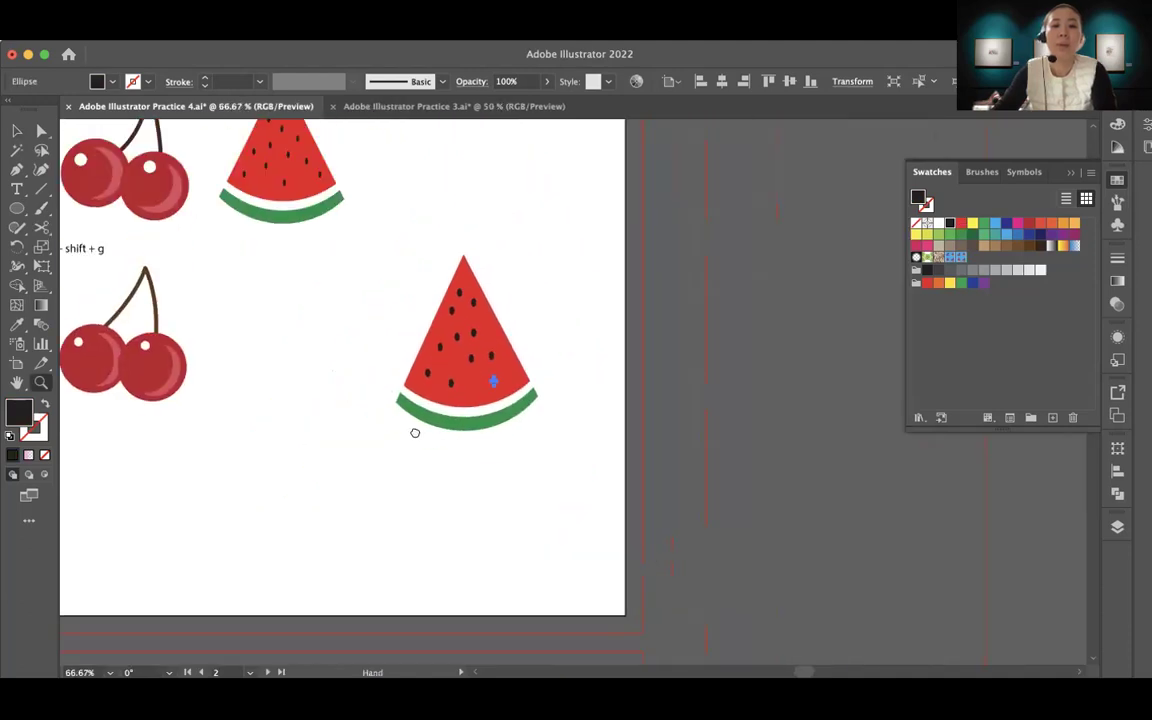
{"action": "key", "text": "v"}
{"action": "left_click", "coordinate": [534, 398]}
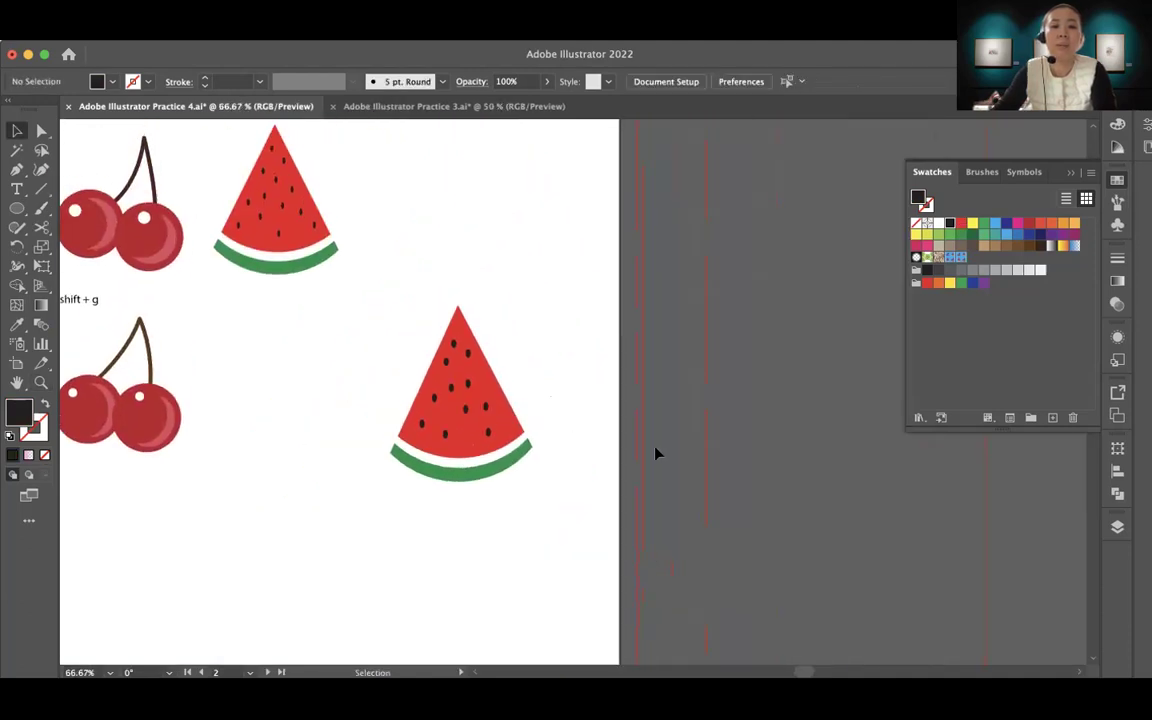
Group the seeded lower watermelon slice and move it, slightly smaller, beside the lower cherries
{"action": "left_click_drag", "start_coordinate": [487, 408], "coordinate": [476, 434]}
{"action": "left_click", "coordinate": [350, 325]}
{"action": "left_click_drag", "start_coordinate": [383, 308], "coordinate": [573, 524]}
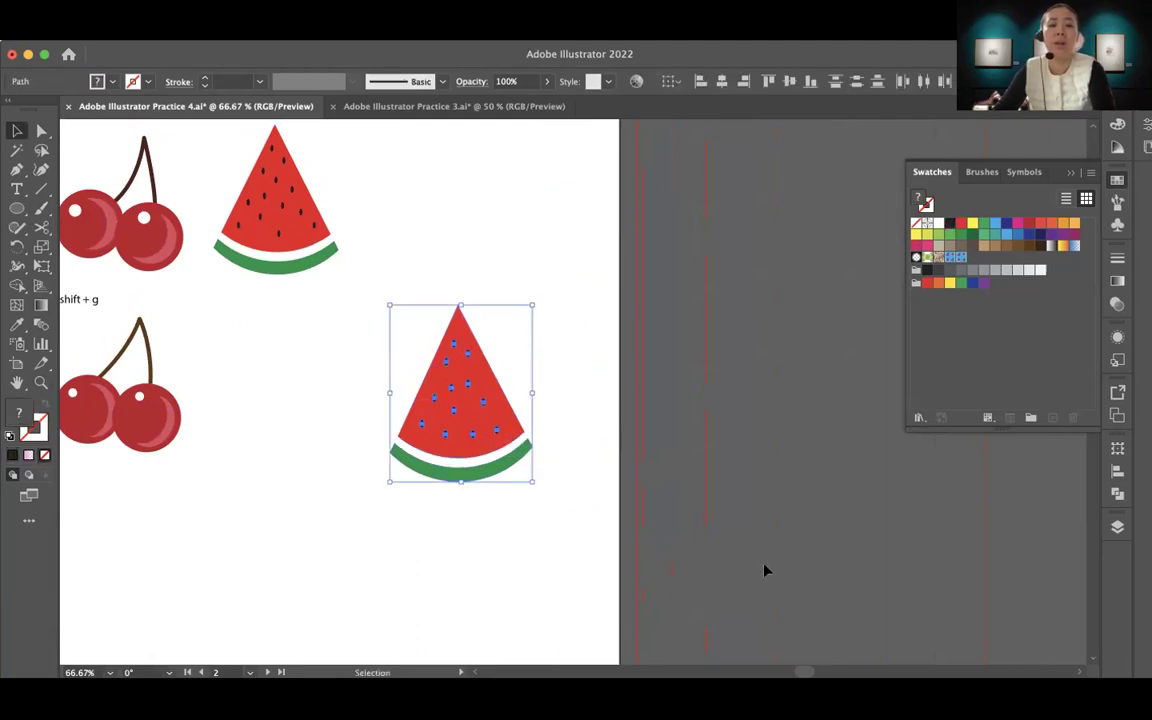
{"action": "key", "text": "super+g"}
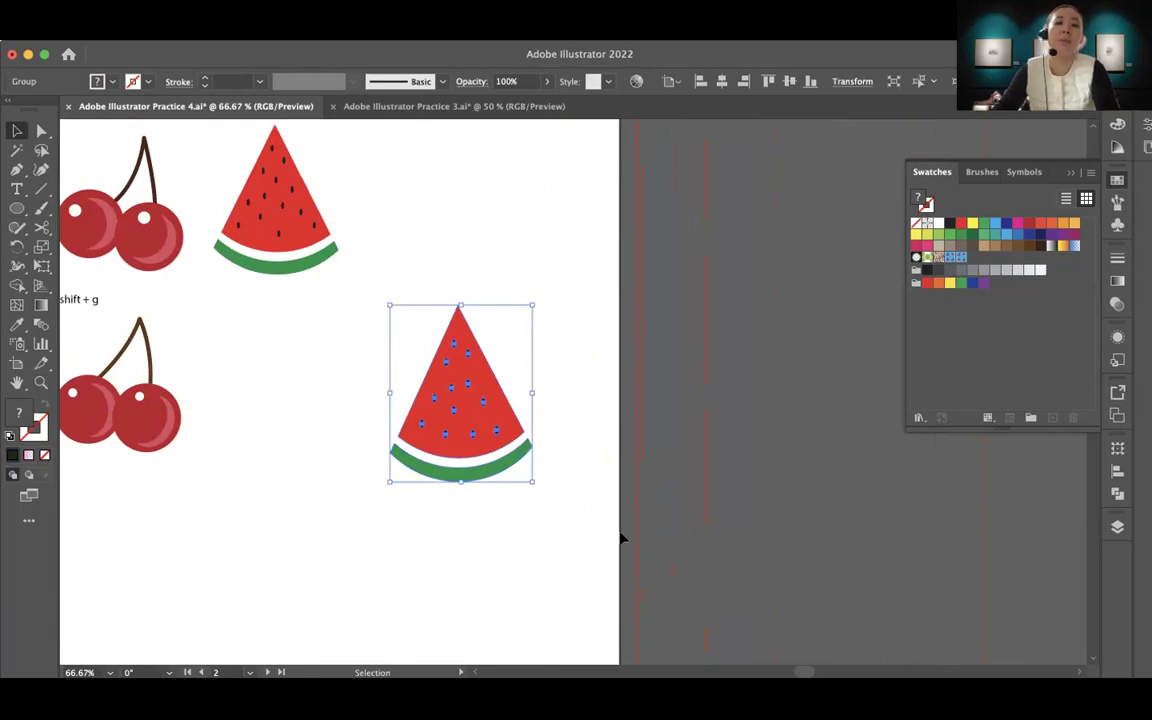
{"action": "left_click", "coordinate": [420, 378]}
{"action": "left_click_drag", "start_coordinate": [450, 415], "coordinate": [280, 400]}
{"action": "left_click_drag", "start_coordinate": [363, 290], "coordinate": [338, 319]}
{"action": "left_click_drag", "start_coordinate": [285, 418], "coordinate": [293, 414]}
Move the upper cherries, watermelon and note text off the artboard onto the pasteboard
{"action": "left_click_drag", "start_coordinate": [442, 437], "coordinate": [619, 431]}
{"action": "key", "text": "z"}
{"action": "scroll", "coordinate": [560, 420], "scroll_direction": "right", "scroll_amount": 1}
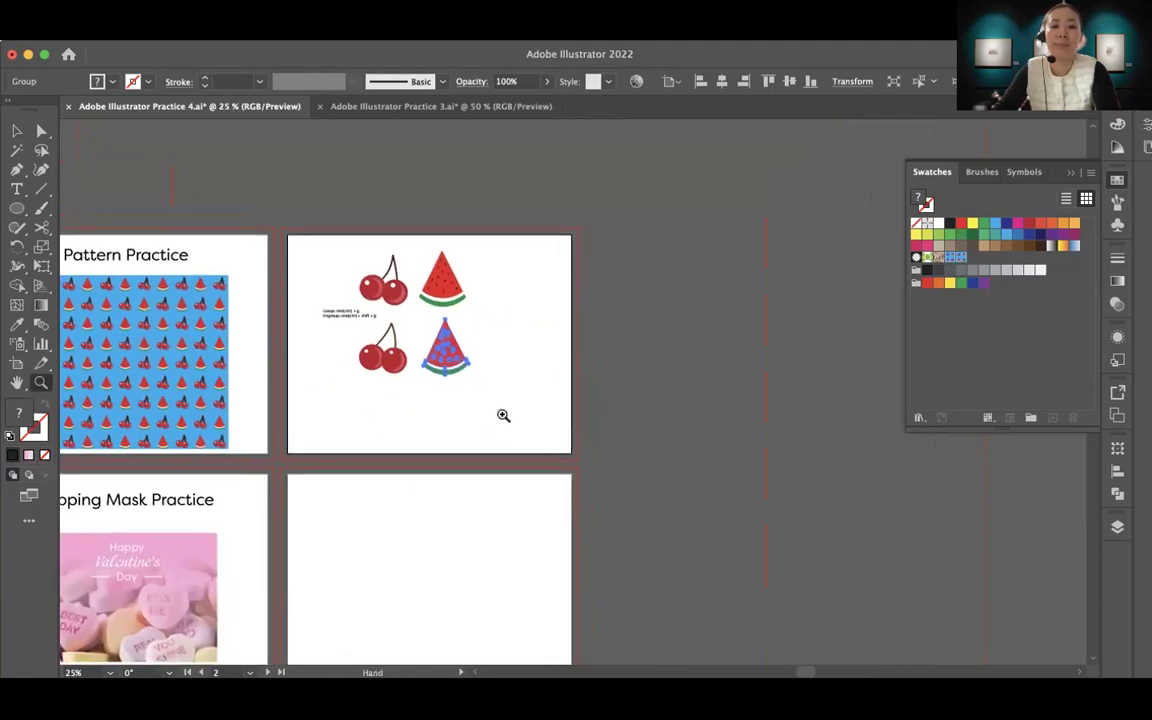
{"action": "key", "text": "v"}
{"action": "left_click_drag", "start_coordinate": [316, 248], "coordinate": [471, 289]}
{"action": "left_click", "coordinate": [566, 332]}
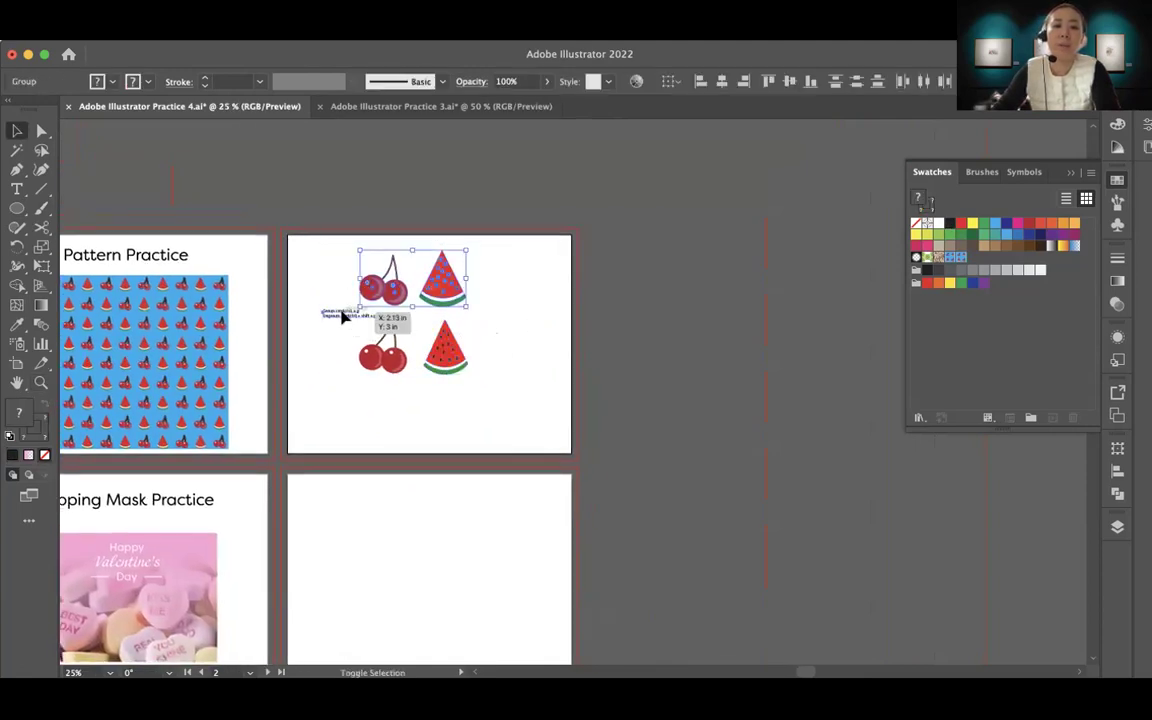
{"action": "left_click", "coordinate": [342, 314], "text": "shift"}
{"action": "left_click_drag", "start_coordinate": [398, 285], "coordinate": [686, 297]}
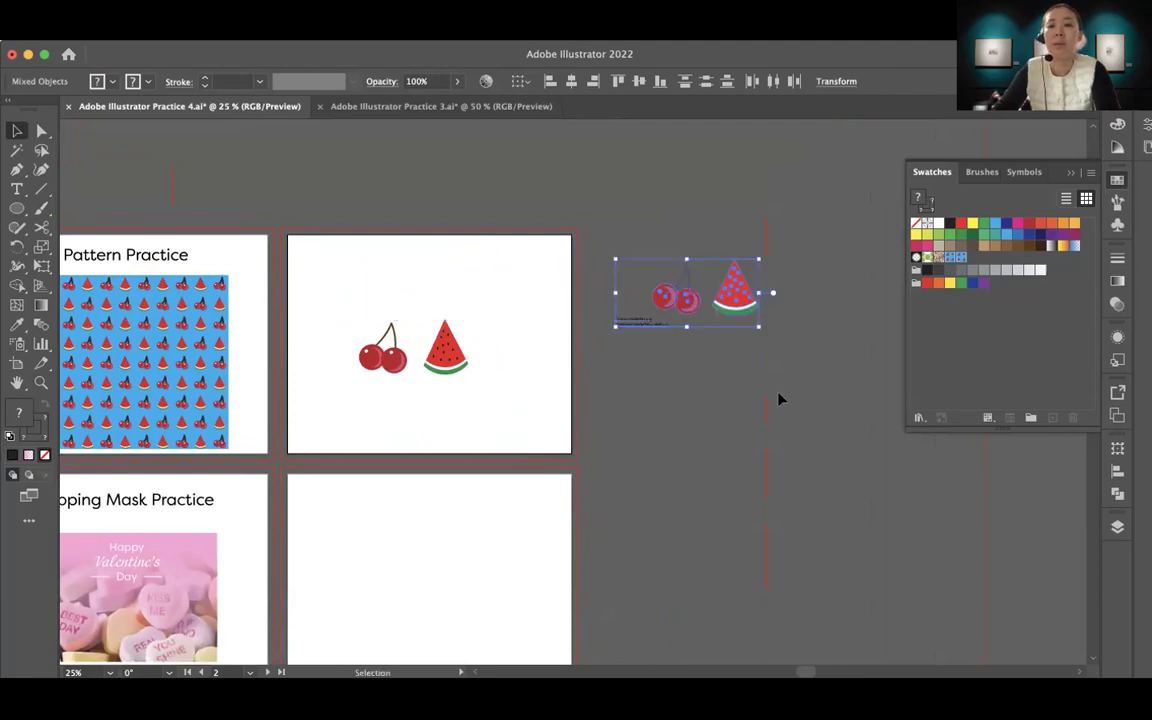
{"action": "left_click", "coordinate": [699, 352]}
Nudge the cherries slightly right and shrink the watermelon a little on the fruit artboard
{"action": "key", "text": "z"}
{"action": "left_click", "coordinate": [410, 394]}
{"action": "scroll", "coordinate": [650, 373], "scroll_direction": "right", "scroll_amount": 5}
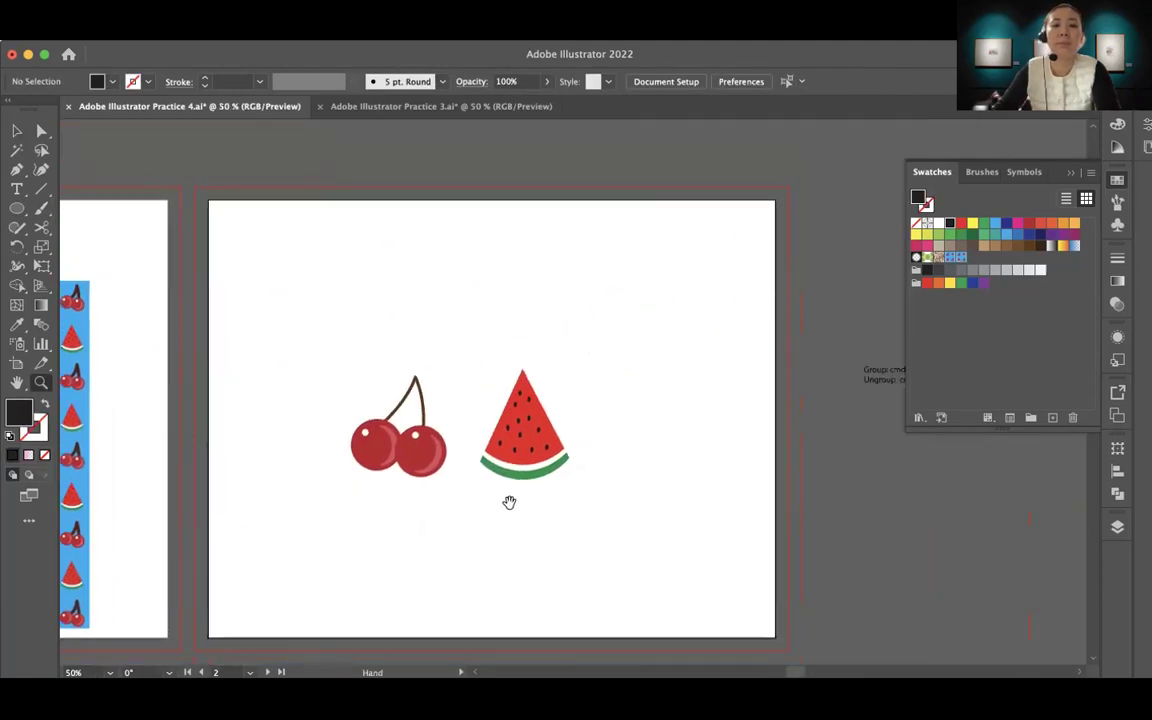
{"action": "scroll", "coordinate": [545, 498], "scroll_direction": "right", "scroll_amount": 2}
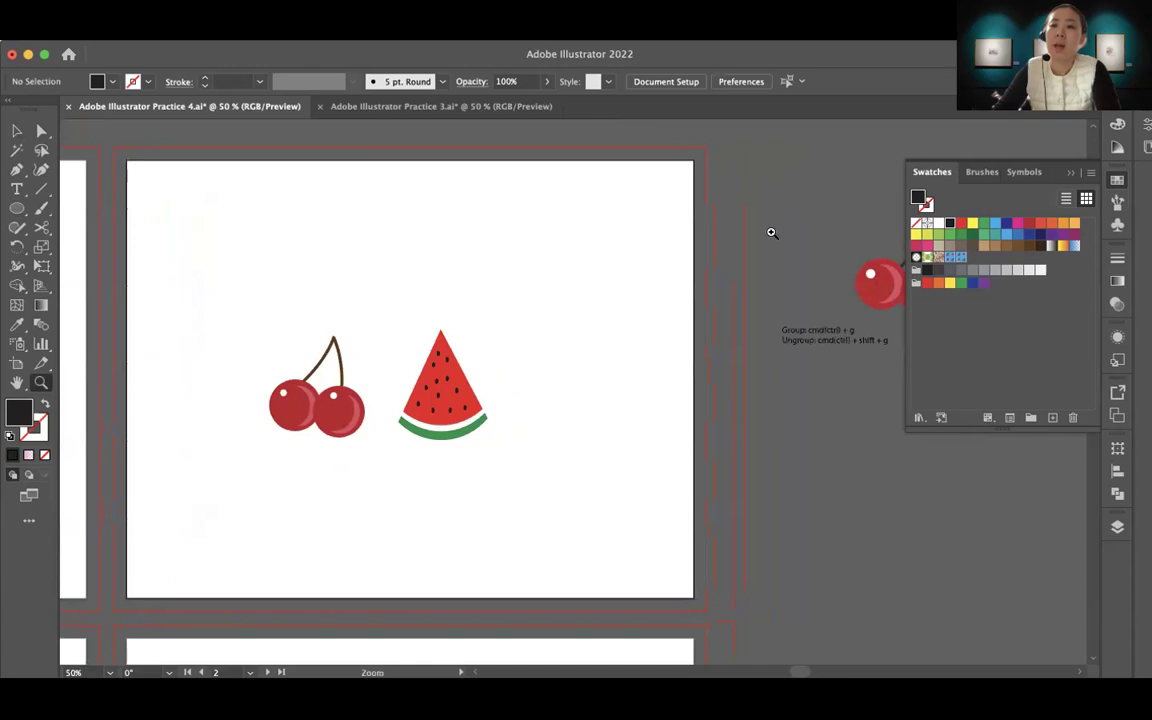
{"action": "scroll", "coordinate": [540, 424], "scroll_direction": "left", "scroll_amount": 6}
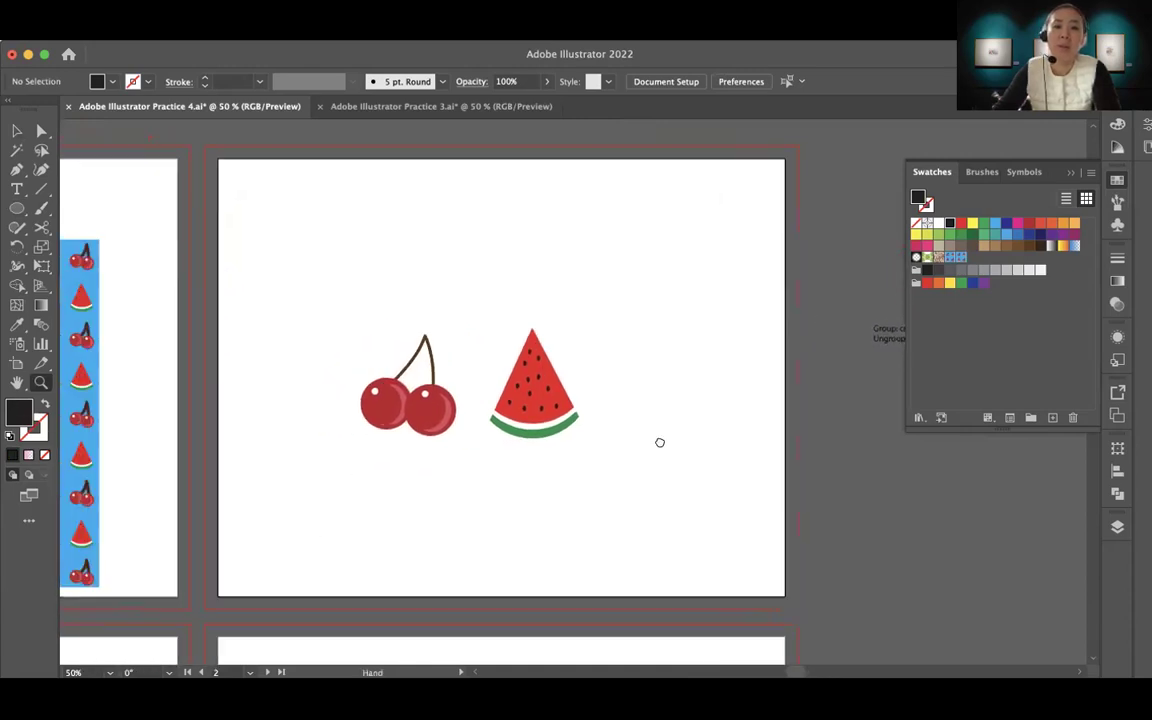
{"action": "scroll", "coordinate": [660, 442], "scroll_direction": "left", "scroll_amount": 10}
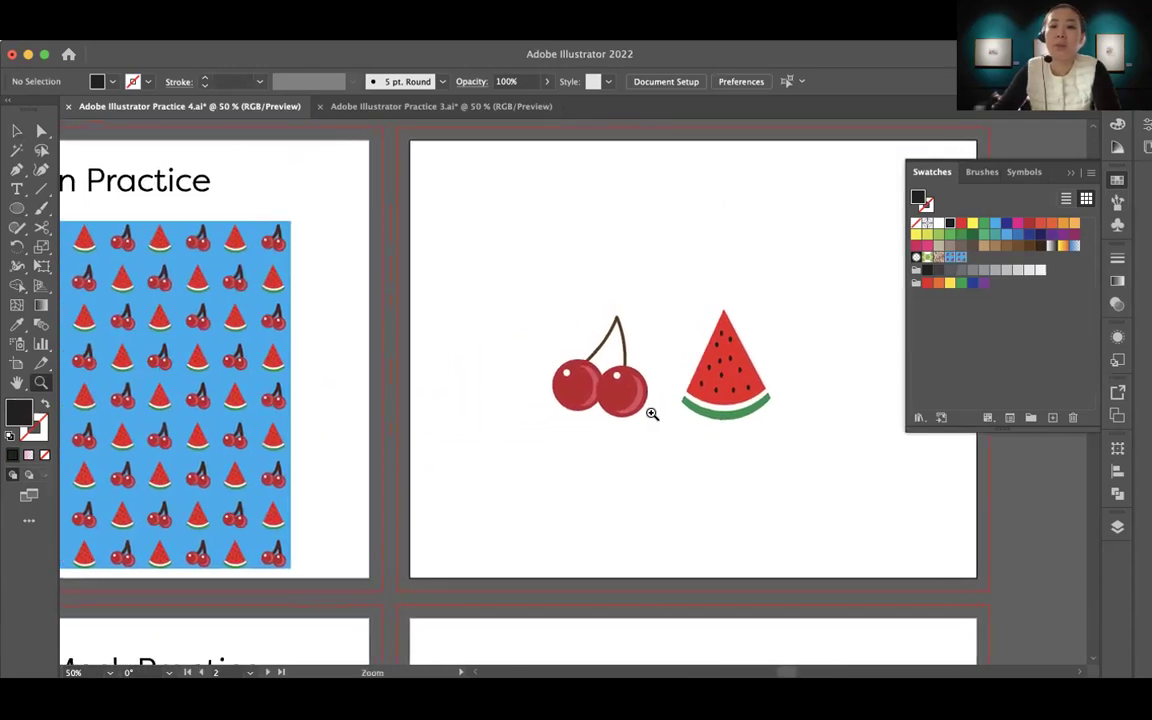
{"action": "scroll", "coordinate": [691, 466], "scroll_direction": "right", "scroll_amount": 12}
{"action": "left_click_drag", "start_coordinate": [393, 387], "coordinate": [410, 390]}
{"action": "left_click", "coordinate": [519, 342]}
{"action": "left_click_drag", "start_coordinate": [538, 293], "coordinate": [528, 301]}
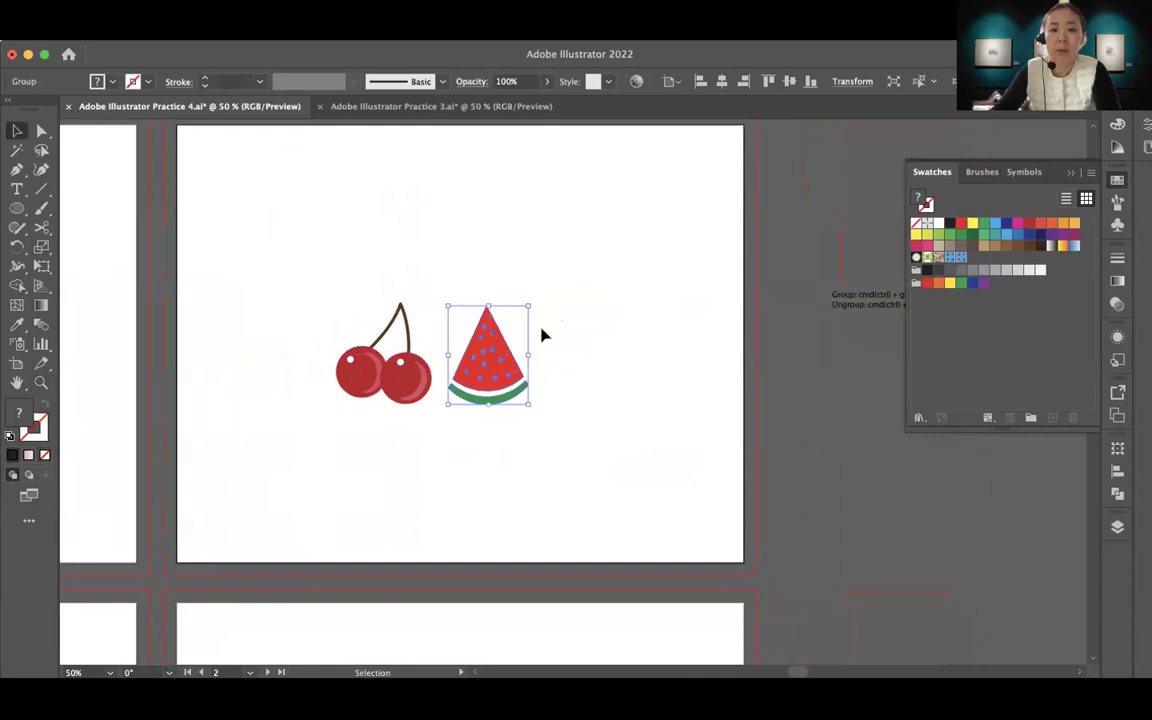
{"action": "left_click", "coordinate": [575, 417]}
Scale the cherry-and-watermelon pair down to small icon size
{"action": "left_click", "coordinate": [378, 340]}
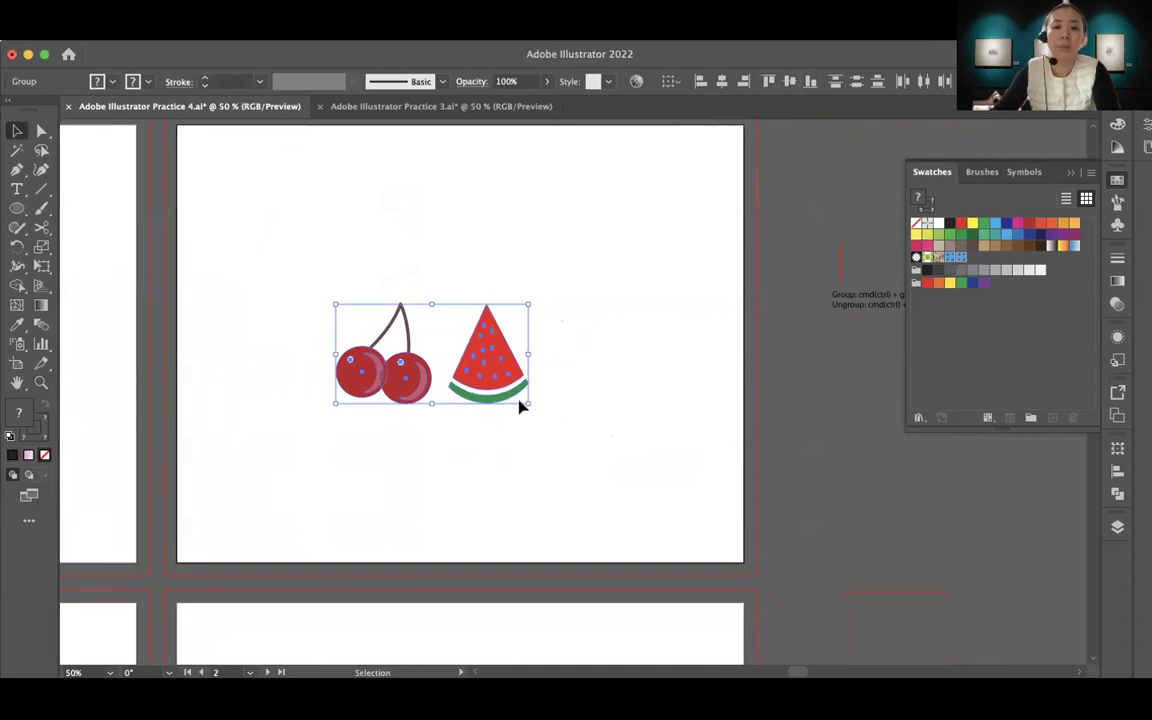
{"action": "left_click_drag", "start_coordinate": [526, 404], "coordinate": [406, 360]}
{"action": "left_click", "coordinate": [492, 414]}
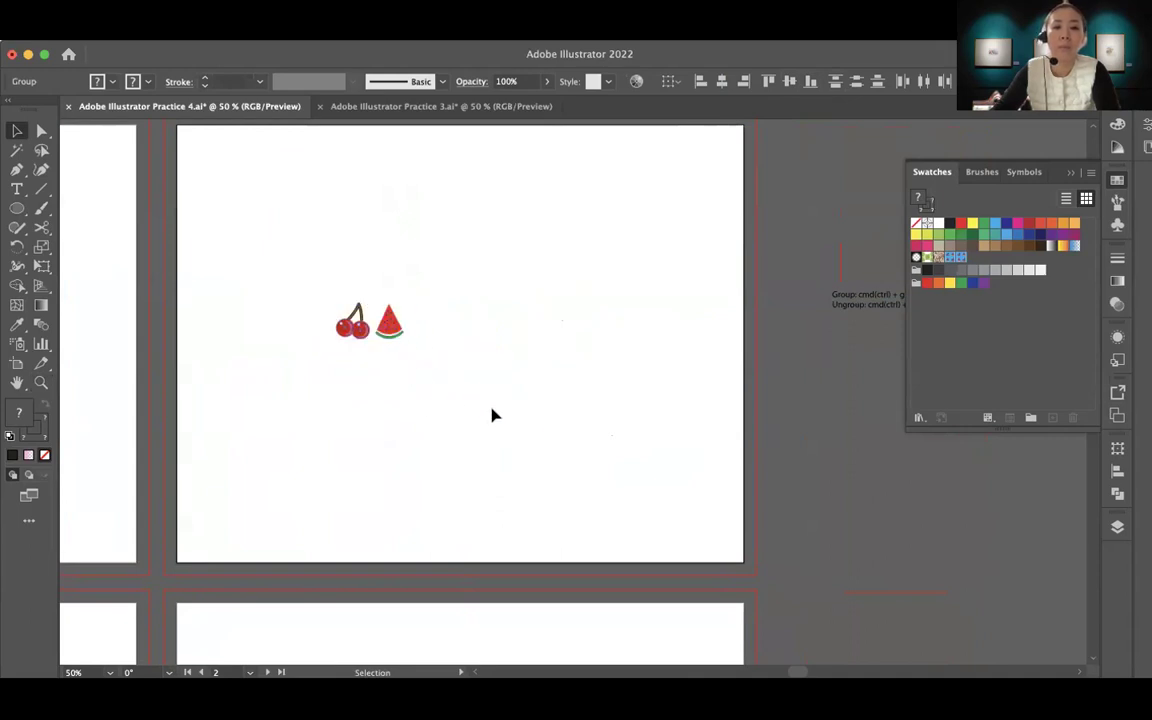
{"action": "left_click", "coordinate": [352, 322]}
Copy the cherries and watermelon into a 2×2 alternating fruit grid
{"action": "left_click", "coordinate": [427, 360]}
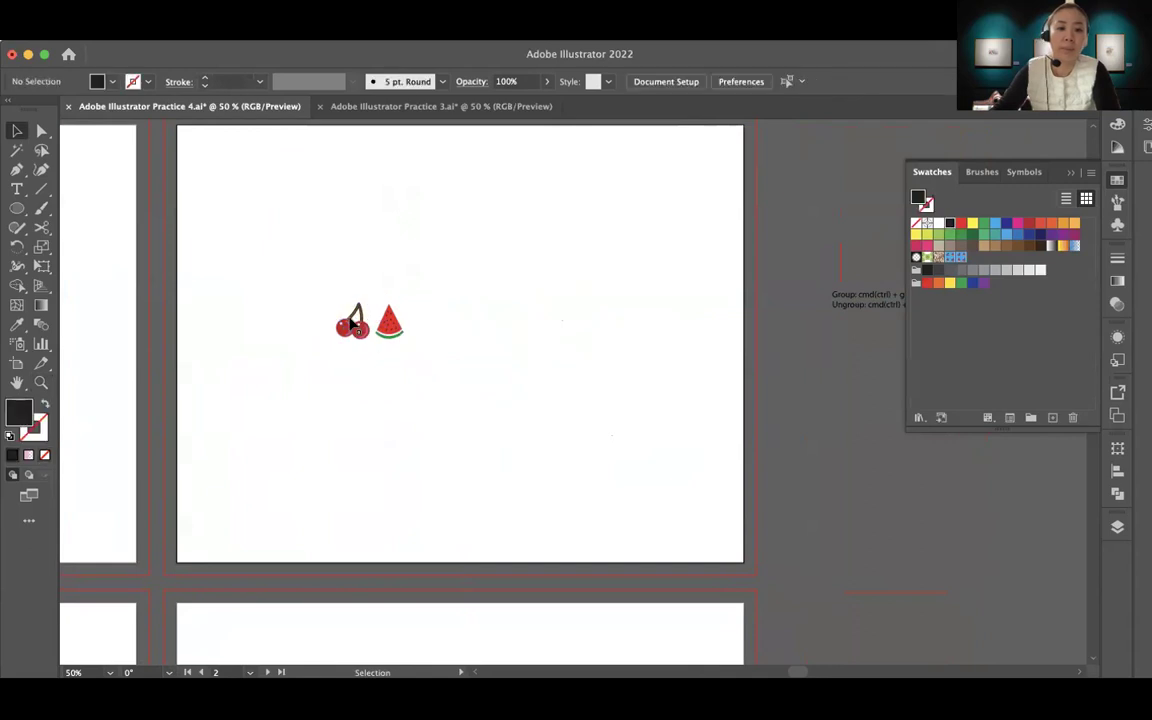
{"action": "left_click", "coordinate": [357, 329]}
{"action": "left_click_drag", "start_coordinate": [358, 331], "coordinate": [395, 374]}
{"action": "left_click", "coordinate": [430, 345]}
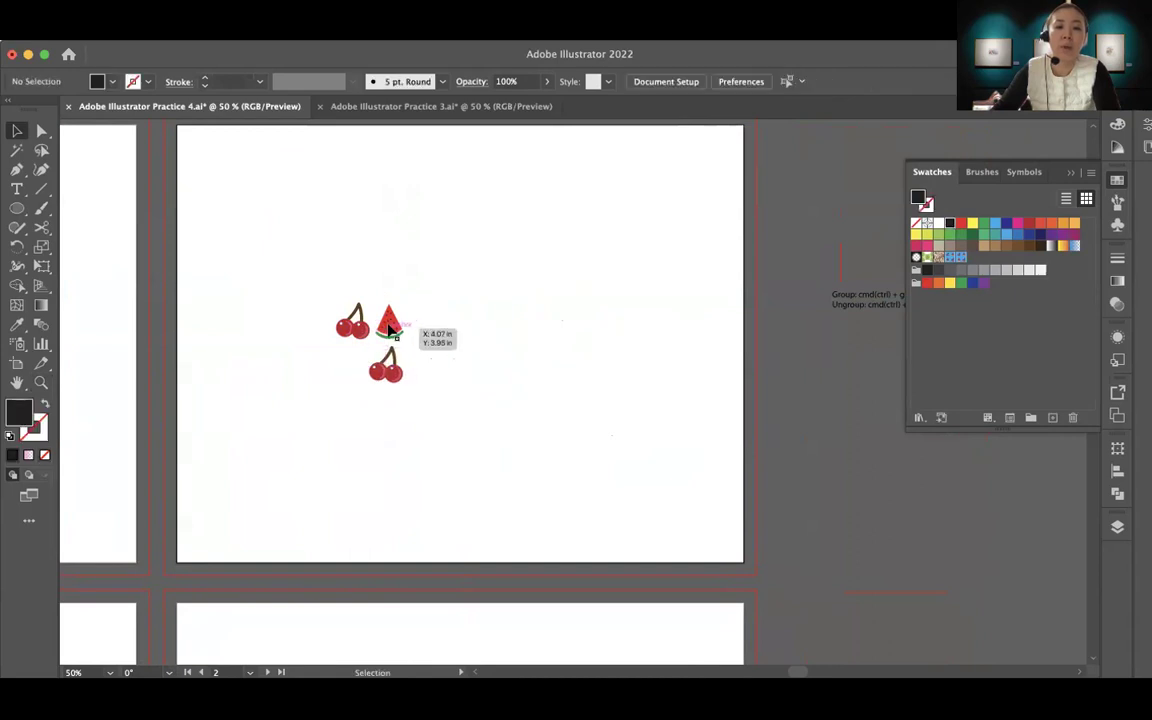
{"action": "left_click_drag", "start_coordinate": [391, 330], "coordinate": [400, 371]}
{"action": "left_click", "coordinate": [460, 373]}
Move the four-fruit grid about 1.67 in right toward the artboard centre
{"action": "left_click_drag", "start_coordinate": [303, 287], "coordinate": [482, 372]}
{"action": "left_click", "coordinate": [589, 388]}
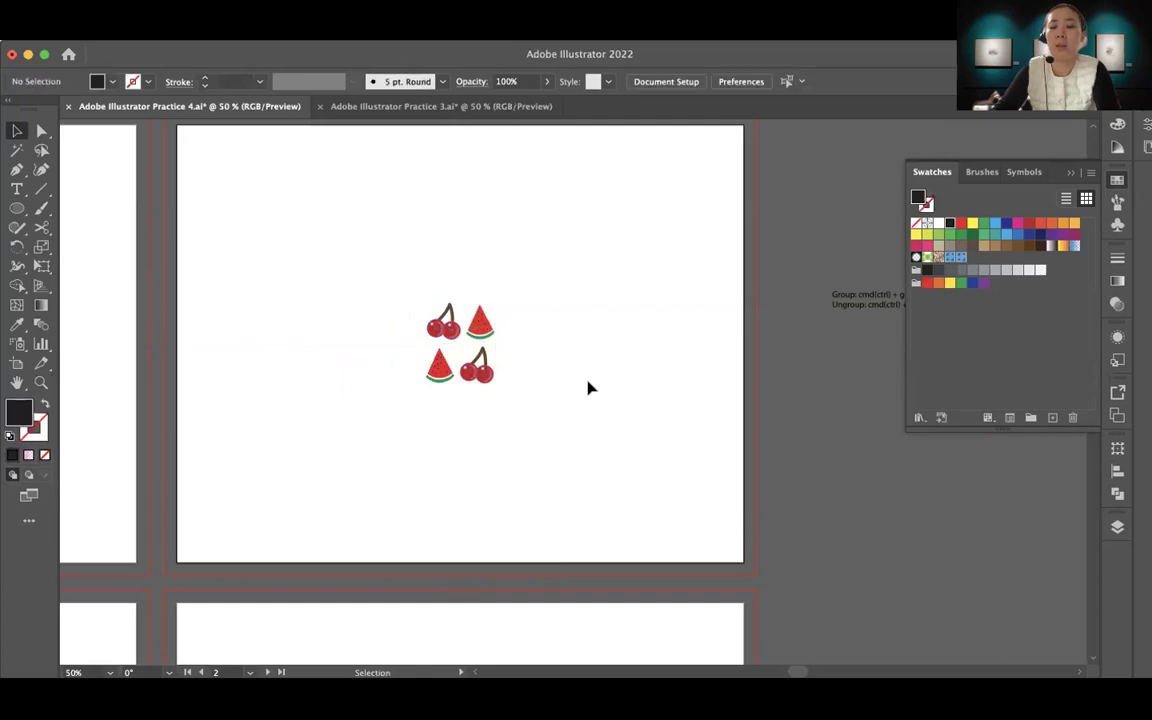
{"action": "left_click", "coordinate": [17, 208]}
{"action": "left_click", "coordinate": [90, 207]}
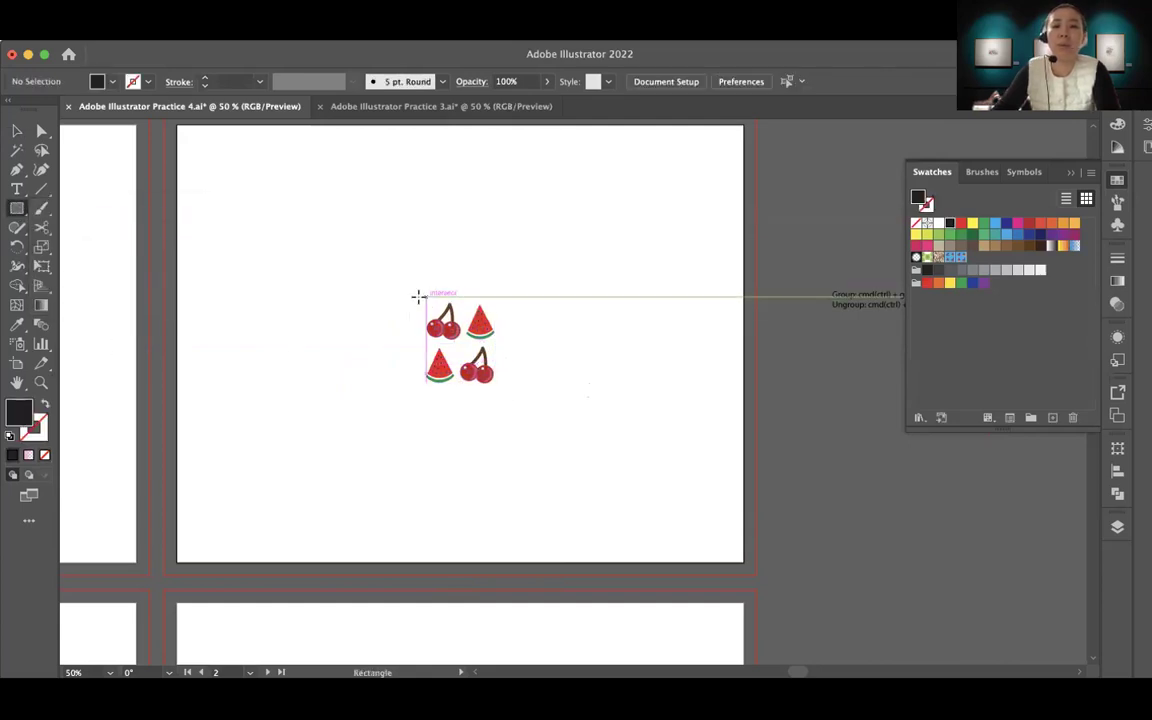
Draw an orange-filled square over the four fruits and send it to the back
{"action": "mouse_move", "coordinate": [420, 302]}
{"action": "left_mouse_down"}
{"action": "mouse_move", "coordinate": [465, 325]}
{"action": "mouse_move", "coordinate": [491, 385]}
{"action": "mouse_move", "coordinate": [503, 383]}
{"action": "left_mouse_up"}
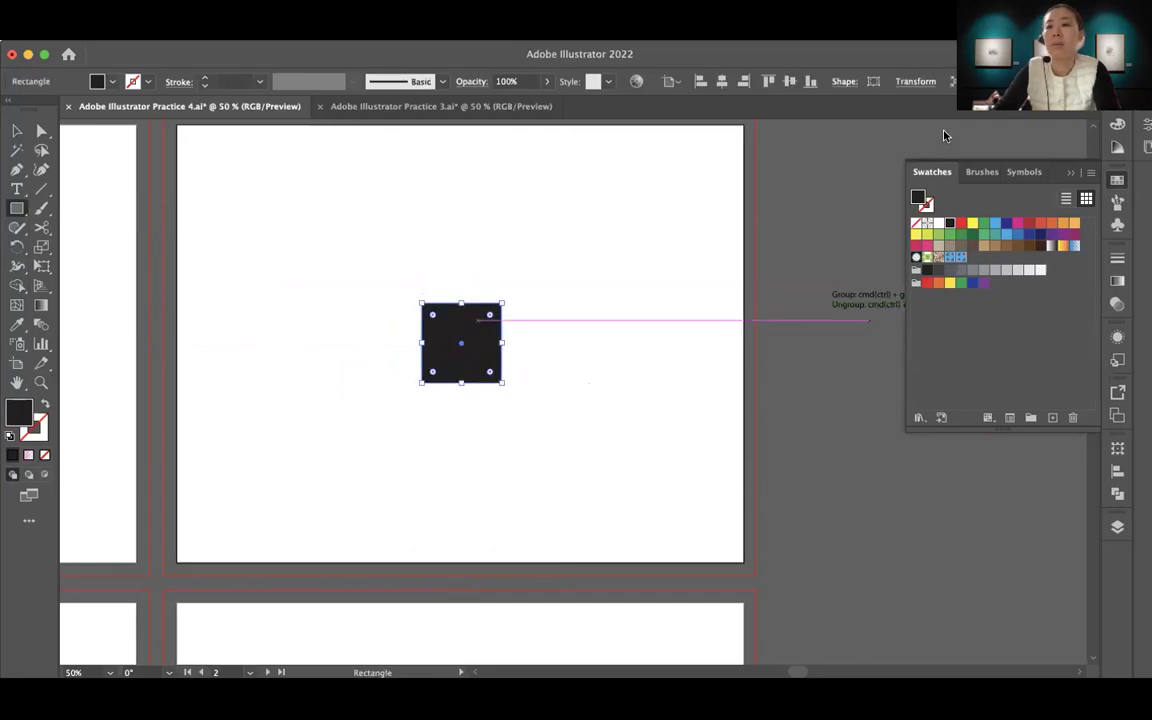
{"action": "left_click", "coordinate": [1073, 224]}
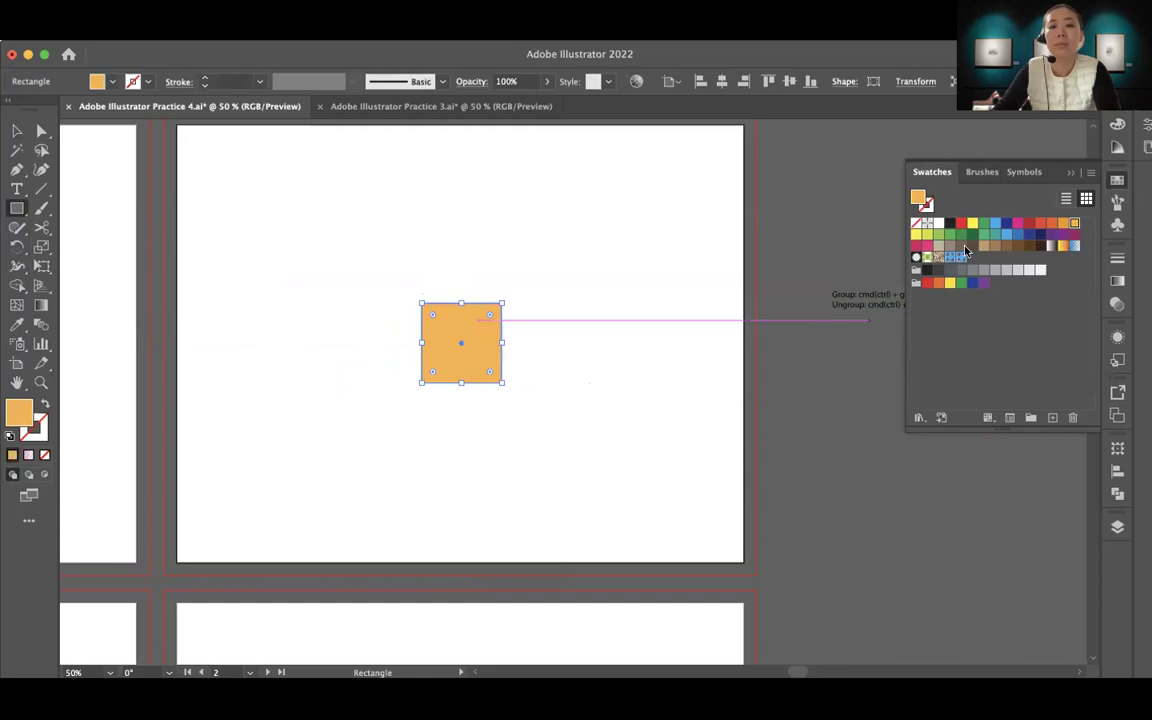
{"action": "key", "text": "v"}
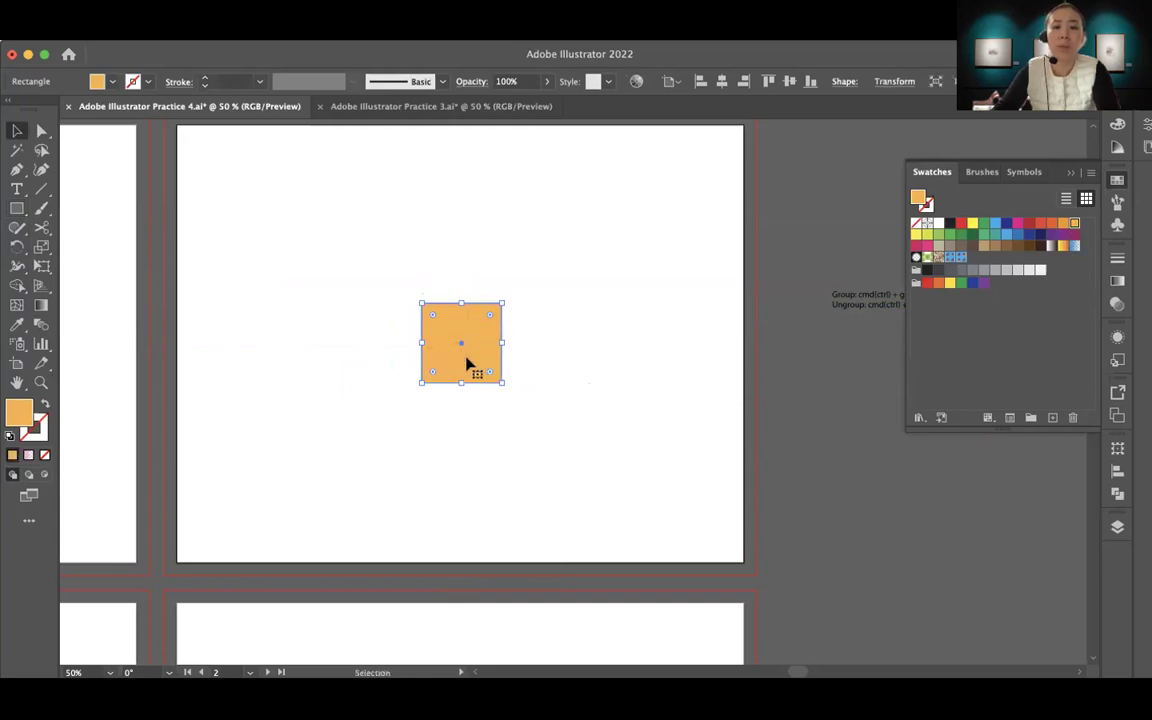
{"action": "right_click", "coordinate": [465, 368]}
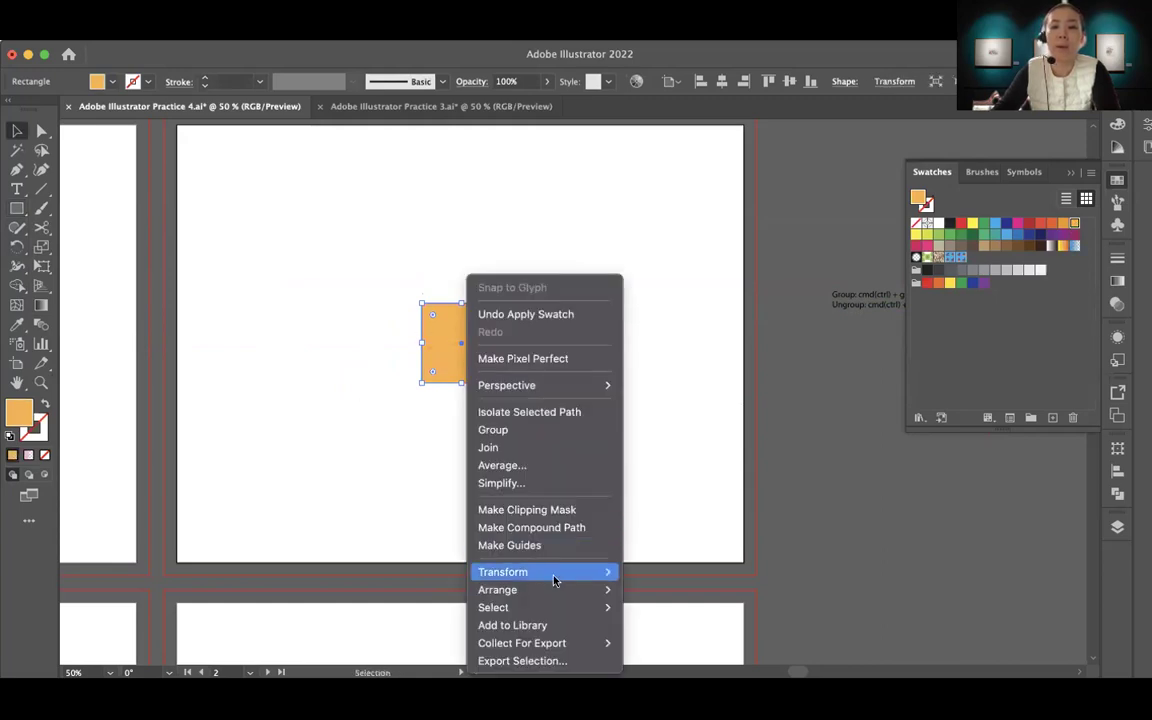
{"action": "mouse_move", "coordinate": [525, 590]}
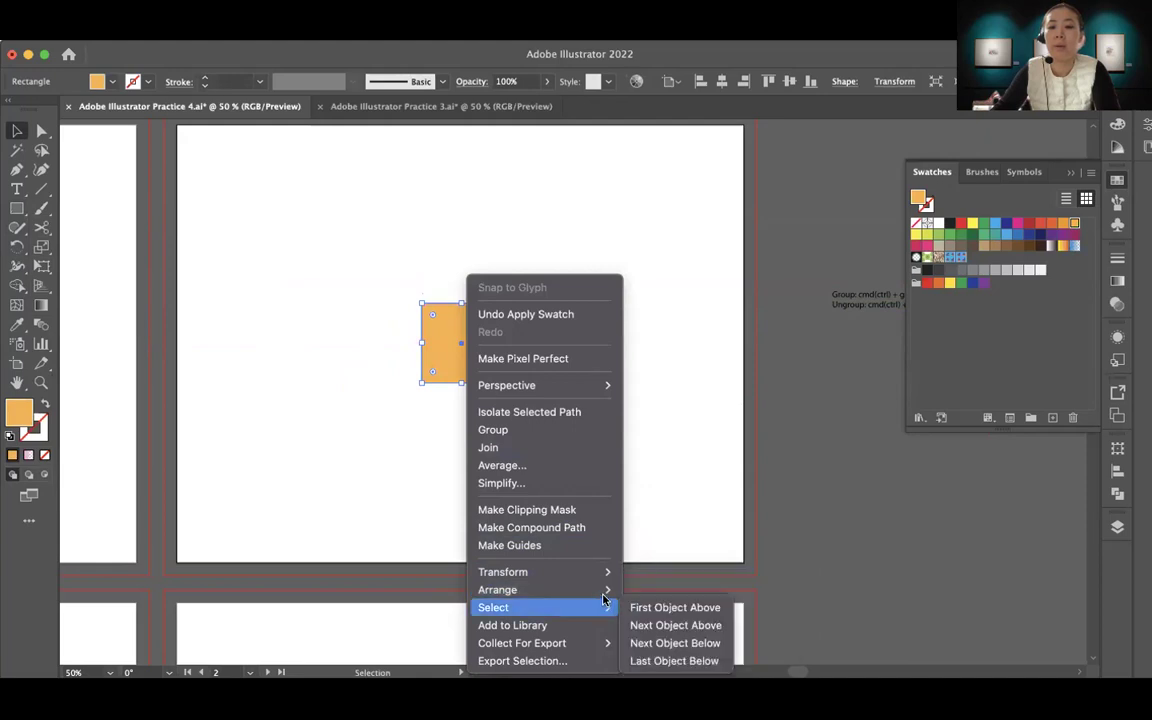
{"action": "left_click", "coordinate": [679, 636]}
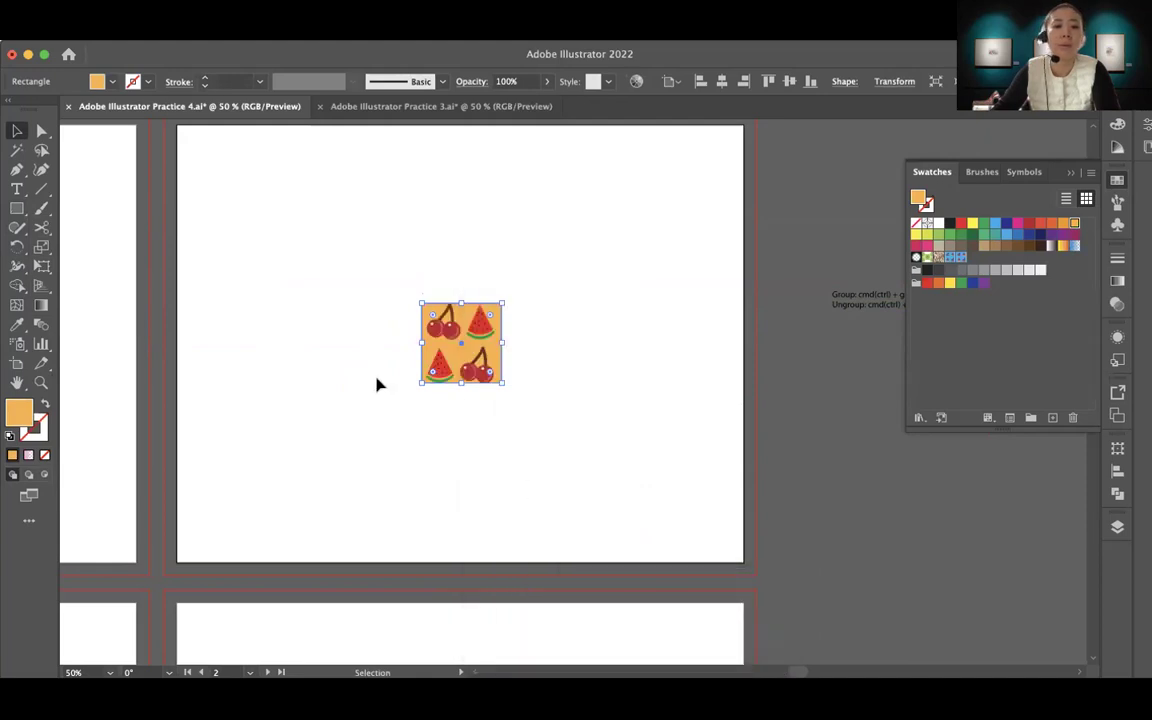
Adjust the orange square's height and select it together with the four fruits
{"action": "left_click", "coordinate": [509, 355]}
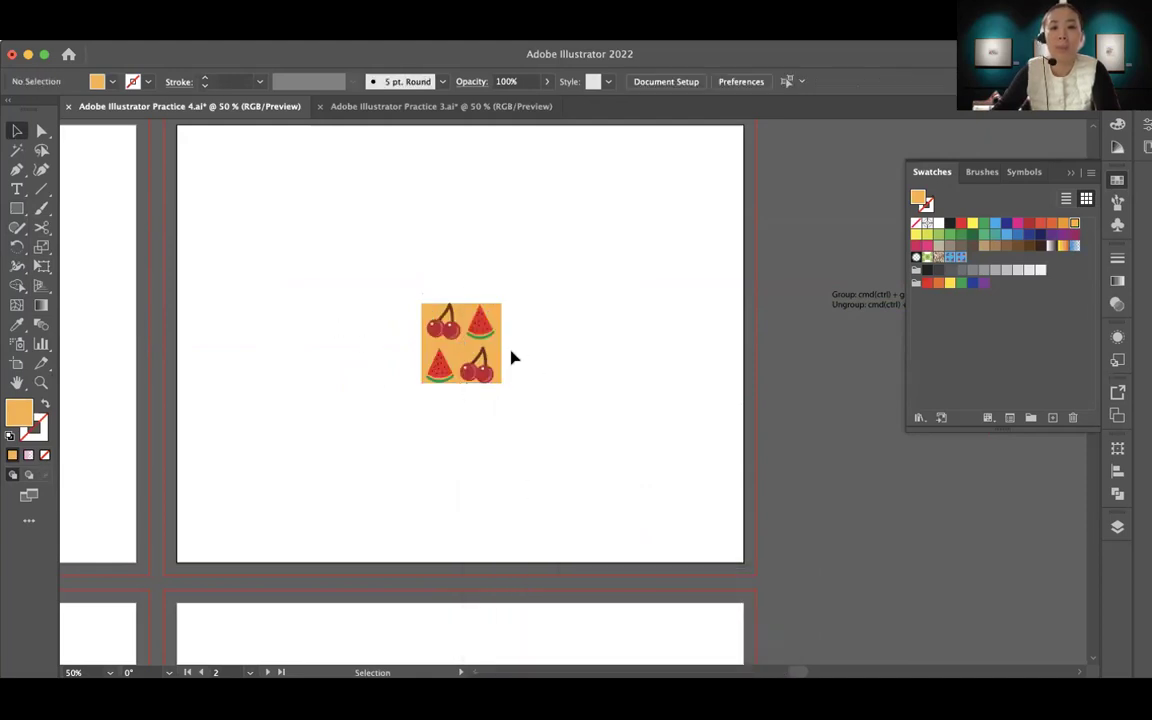
{"action": "left_click", "coordinate": [436, 298]}
{"action": "left_click_drag", "start_coordinate": [460, 301], "coordinate": [460, 299]}
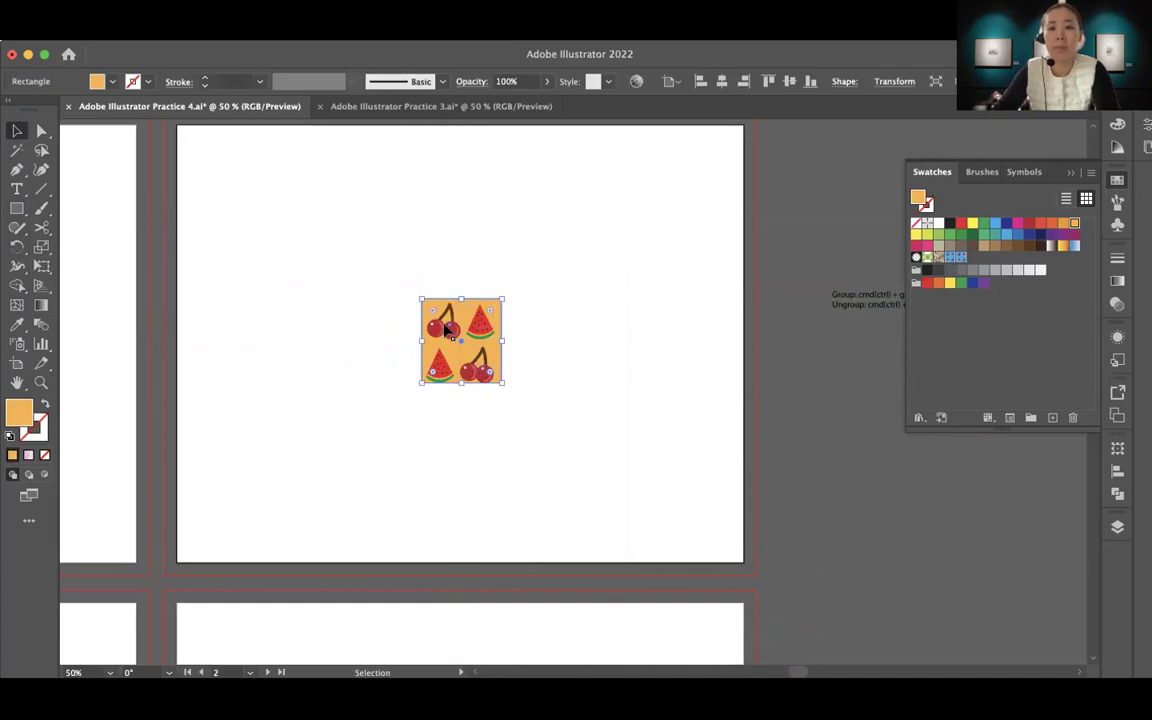
{"action": "left_click", "coordinate": [447, 333], "text": "shift"}
{"action": "left_click", "coordinate": [480, 322], "text": "shift"}
{"action": "left_click", "coordinate": [478, 368], "text": "shift"}
{"action": "left_click", "coordinate": [443, 373], "text": "shift"}
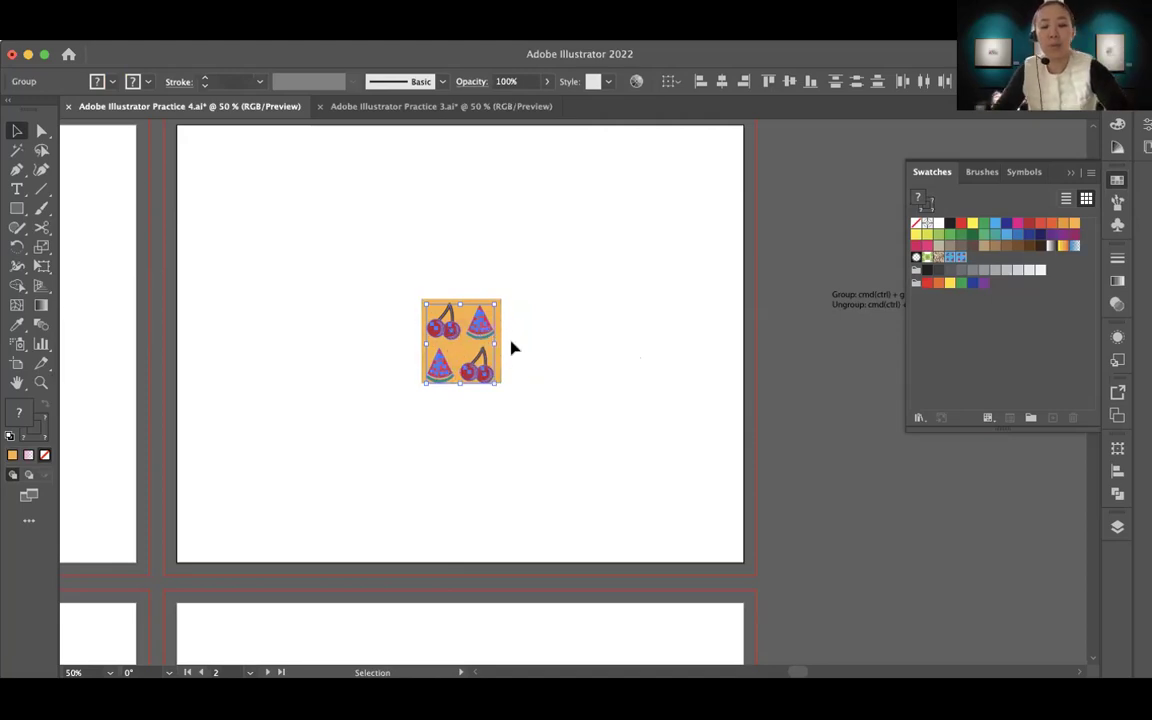
{"action": "left_click", "coordinate": [561, 389]}
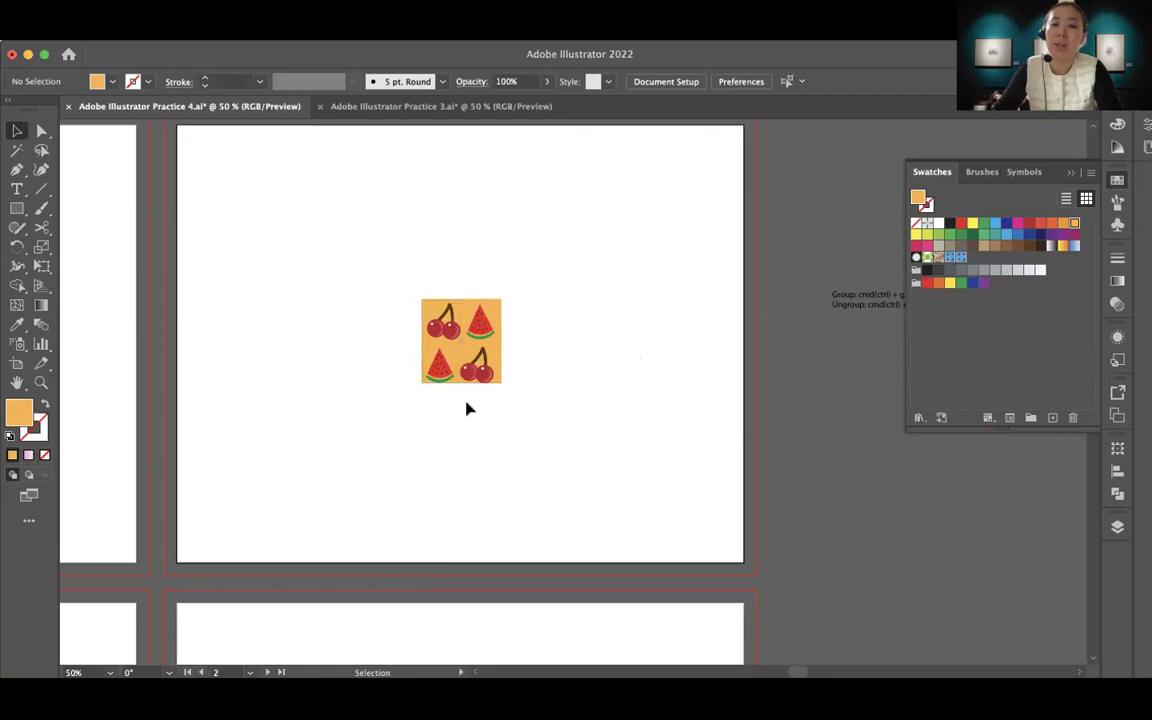
Horizontally centre-align the whole tile and shift it about 0.12 in left, 0.08 in up
{"action": "left_click_drag", "start_coordinate": [380, 275], "coordinate": [542, 430]}
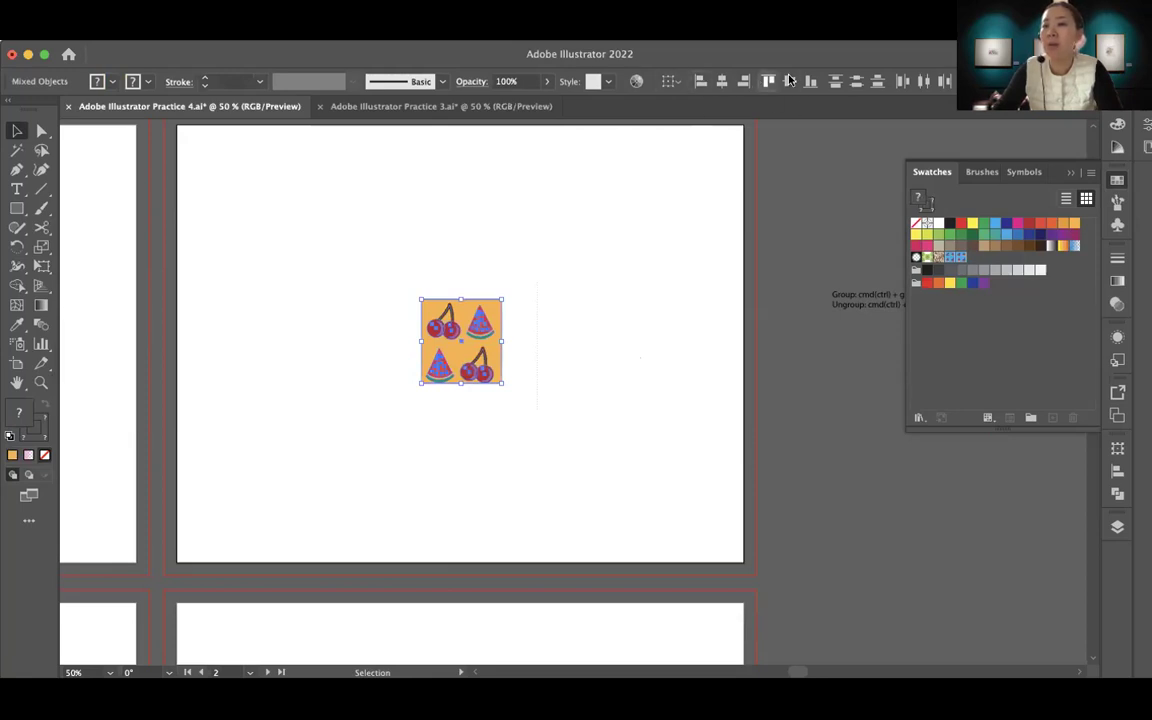
{"action": "left_click", "coordinate": [722, 85]}
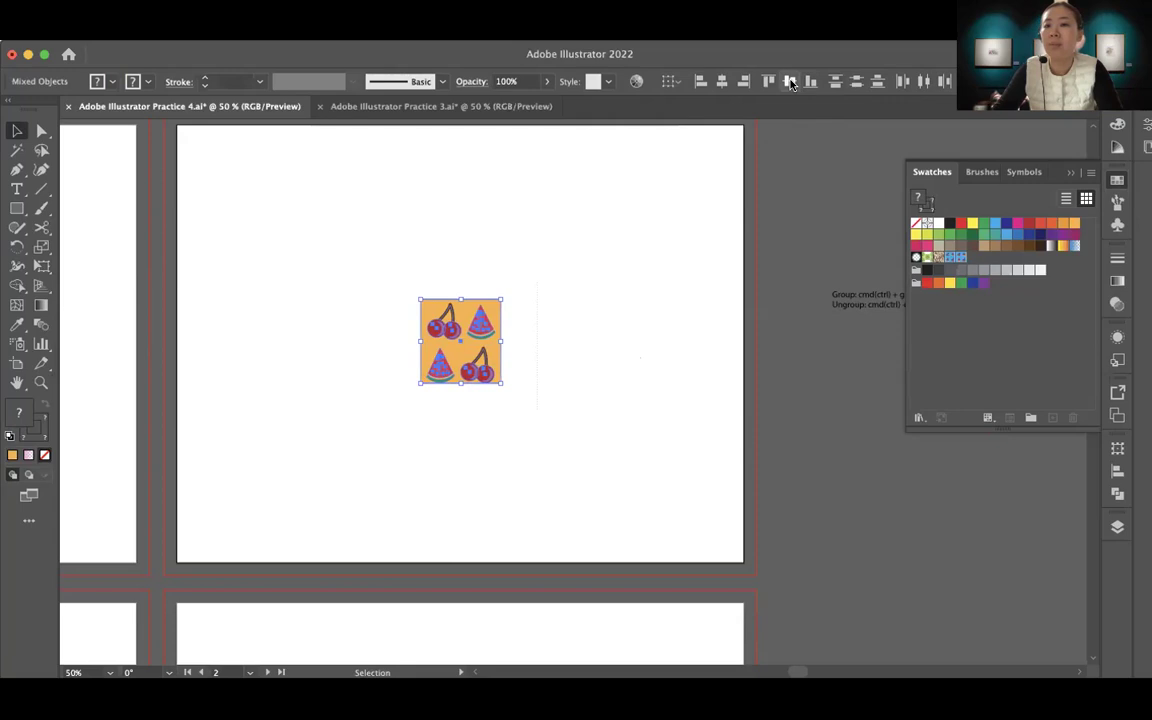
{"action": "left_click_drag", "start_coordinate": [478, 342], "coordinate": [467, 341]}
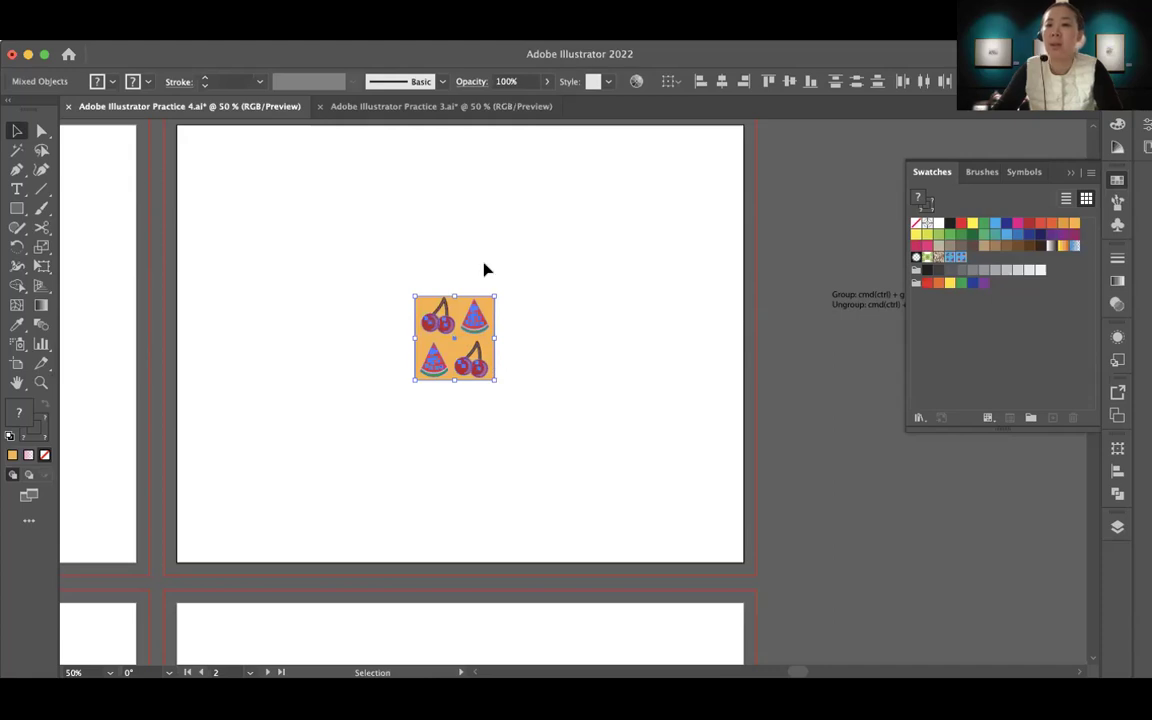
Frame the artboard and marquee-select every object of the orange cherry-and-watermelon tile
{"action": "key", "text": "z"}
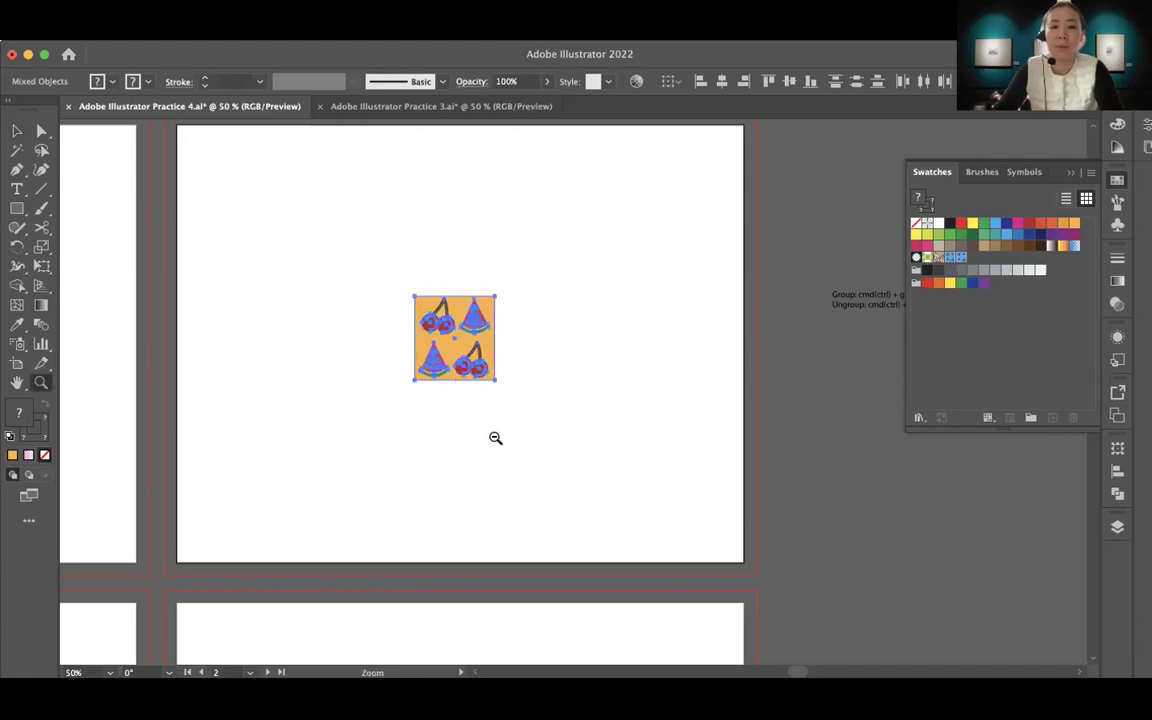
{"action": "scroll", "coordinate": [495, 438], "scroll_direction": "down", "scroll_amount": 3}
{"action": "scroll", "coordinate": [617, 404], "scroll_direction": "right", "scroll_amount": 3}
{"action": "scroll", "coordinate": [501, 399], "scroll_direction": "up", "scroll_amount": 1}
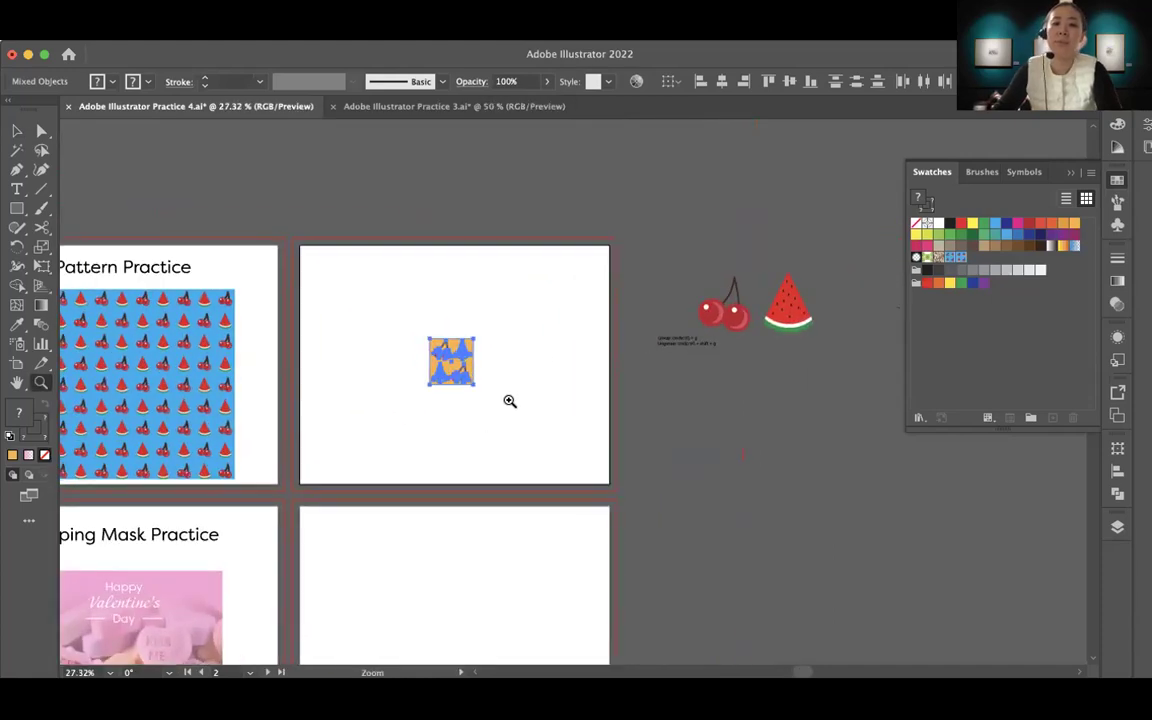
{"action": "scroll", "coordinate": [509, 401], "scroll_direction": "up", "scroll_amount": 3}
{"action": "left_click_drag", "start_coordinate": [560, 388], "coordinate": [403, 401]}
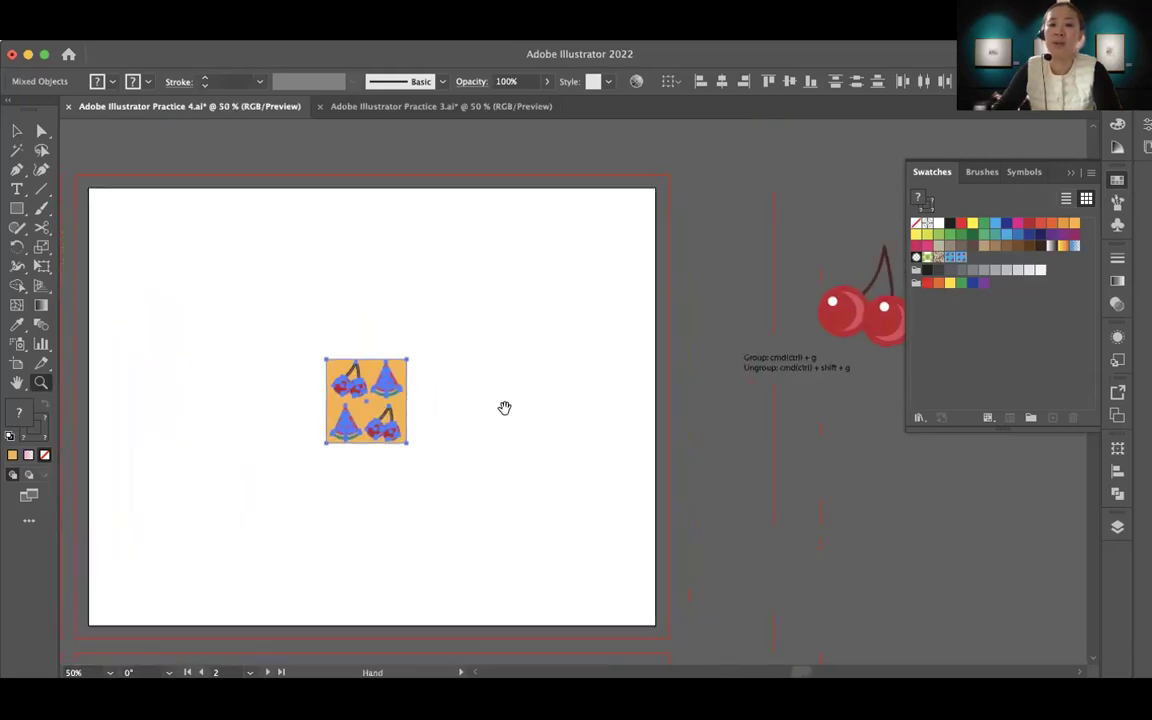
{"action": "left_click_drag", "start_coordinate": [504, 407], "coordinate": [473, 368]}
{"action": "key", "text": "ctrl+shift+a"}
{"action": "key", "text": "v"}
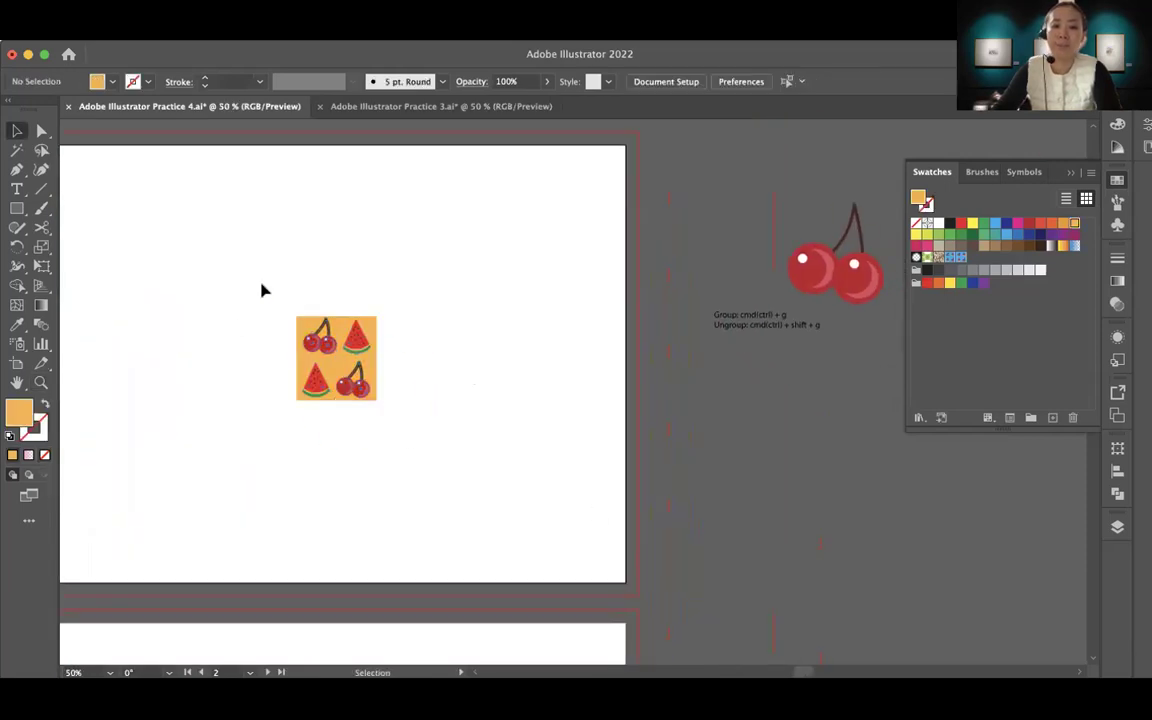
{"action": "left_click_drag", "start_coordinate": [264, 300], "coordinate": [475, 489]}
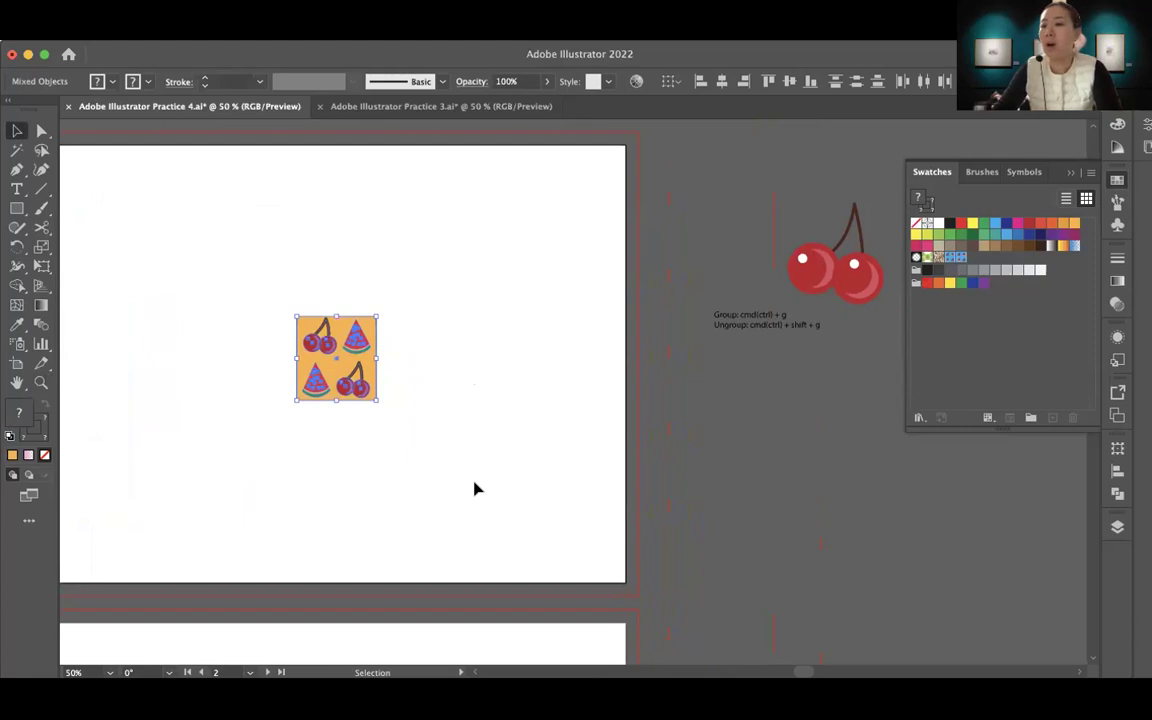
Group the tile and drag it into the Swatches panel as a new pattern swatch
{"action": "key", "text": "ctrl+g"}
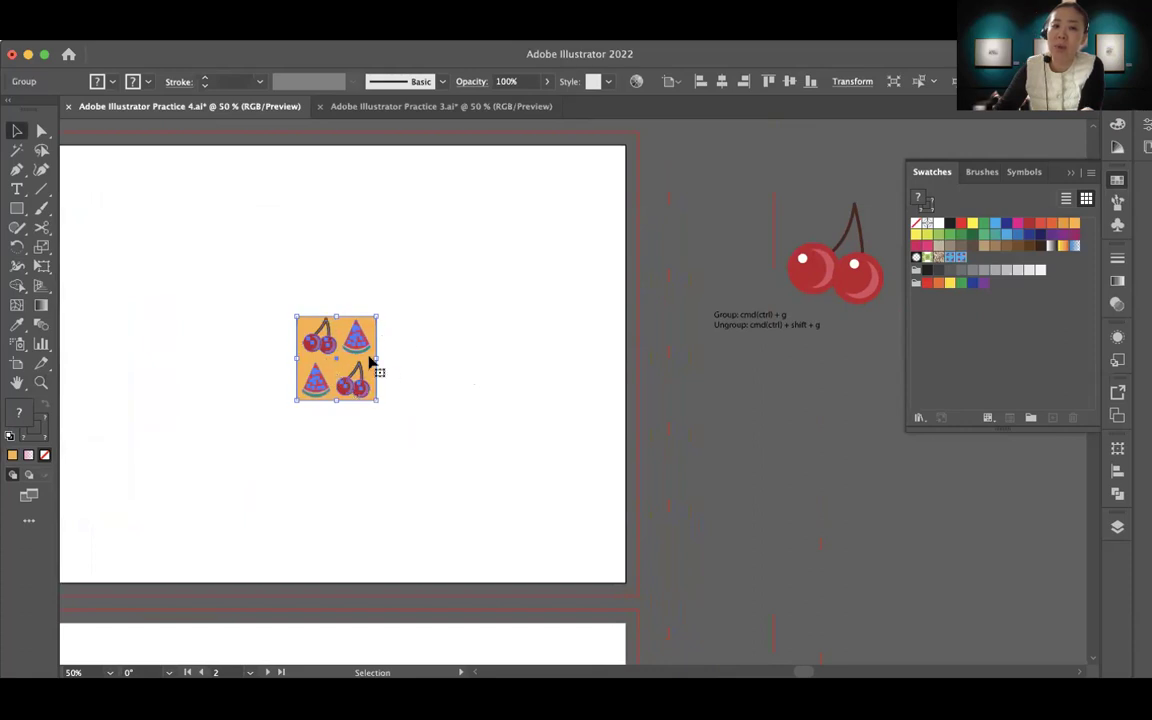
{"action": "left_click_drag", "start_coordinate": [328, 366], "coordinate": [949, 338]}
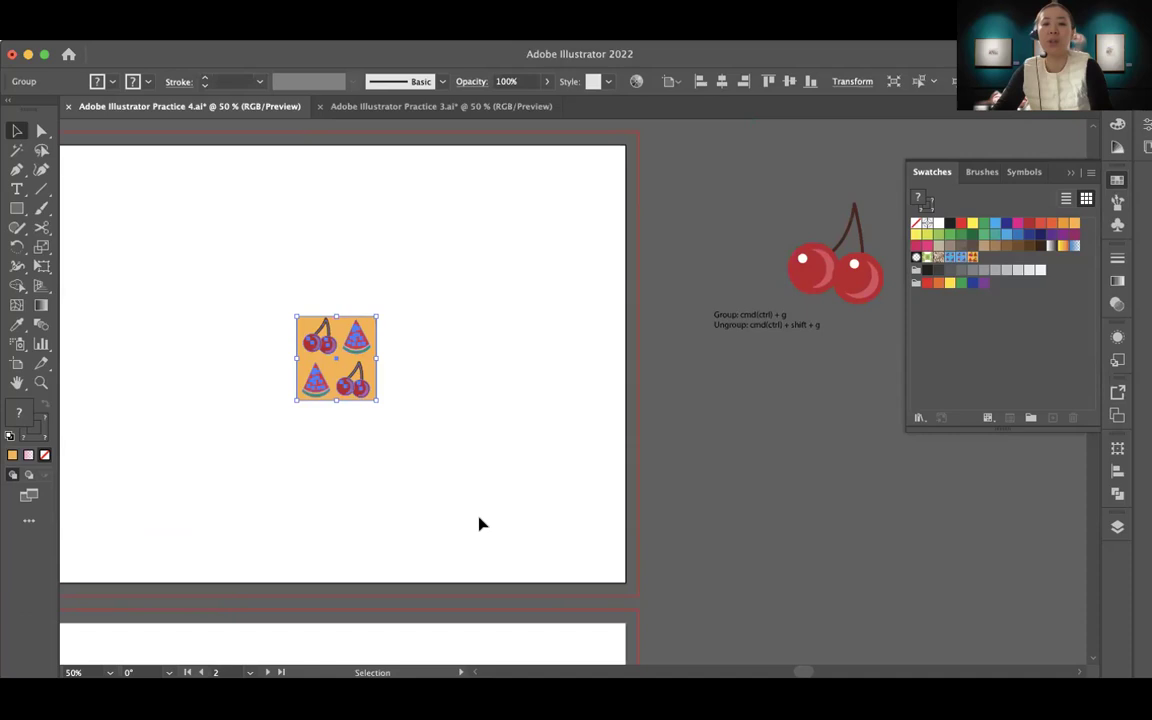
{"action": "left_click", "coordinate": [517, 517]}
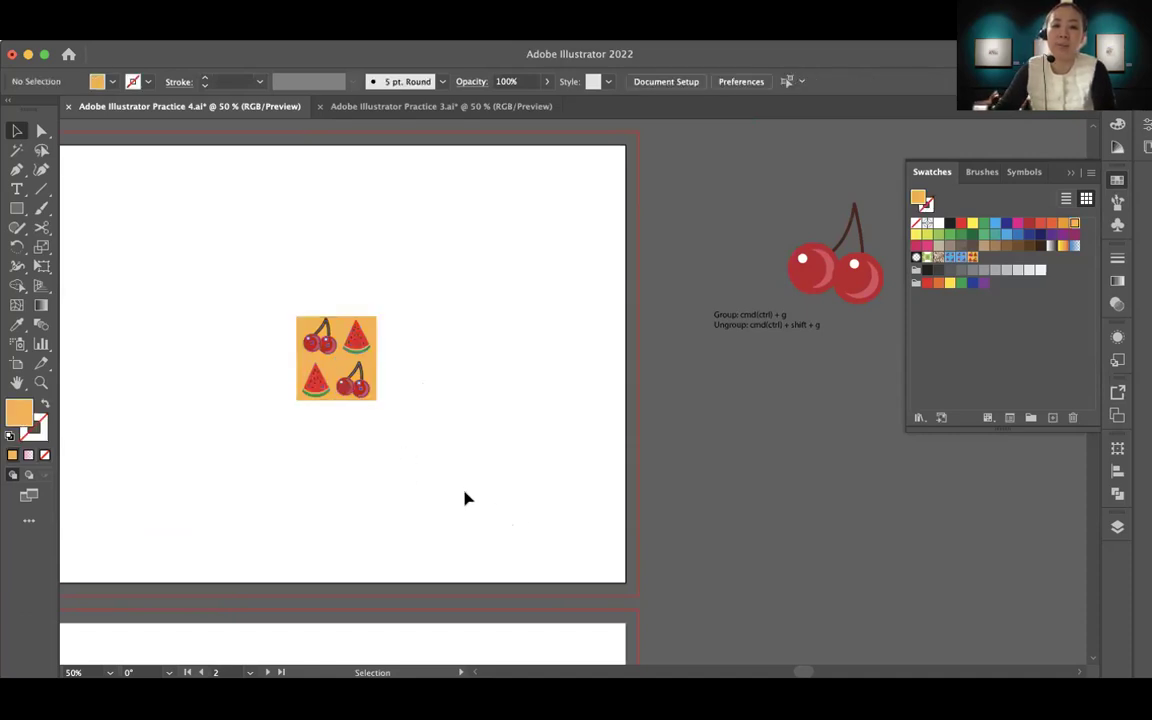
Zoom out and move the grouped tile off the artboard beside the cherries
{"action": "key", "text": "z"}
{"action": "left_click_drag", "start_coordinate": [288, 300], "coordinate": [301, 311]}
{"action": "left_click_drag", "start_coordinate": [424, 445], "coordinate": [705, 424]}
{"action": "left_click", "coordinate": [415, 439], "text": "alt"}
{"action": "scroll", "coordinate": [360, 383], "scroll_direction": "right", "scroll_amount": 3}
{"action": "key", "text": "v"}
{"action": "left_click", "coordinate": [400, 398]}
{"action": "left_click", "coordinate": [476, 474]}
{"action": "left_click_drag", "start_coordinate": [298, 455], "coordinate": [405, 461]}
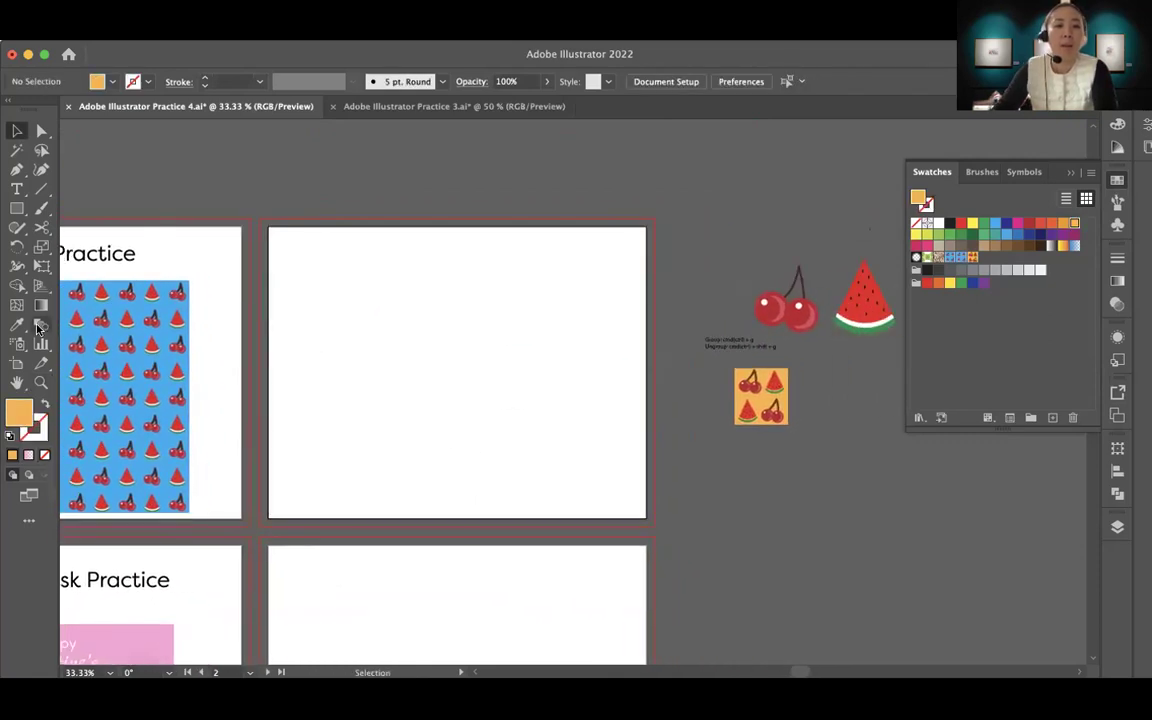
Draw a large rectangle across the empty artboard and fill it with New Pattern Swatch 4
{"action": "left_click", "coordinate": [18, 209]}
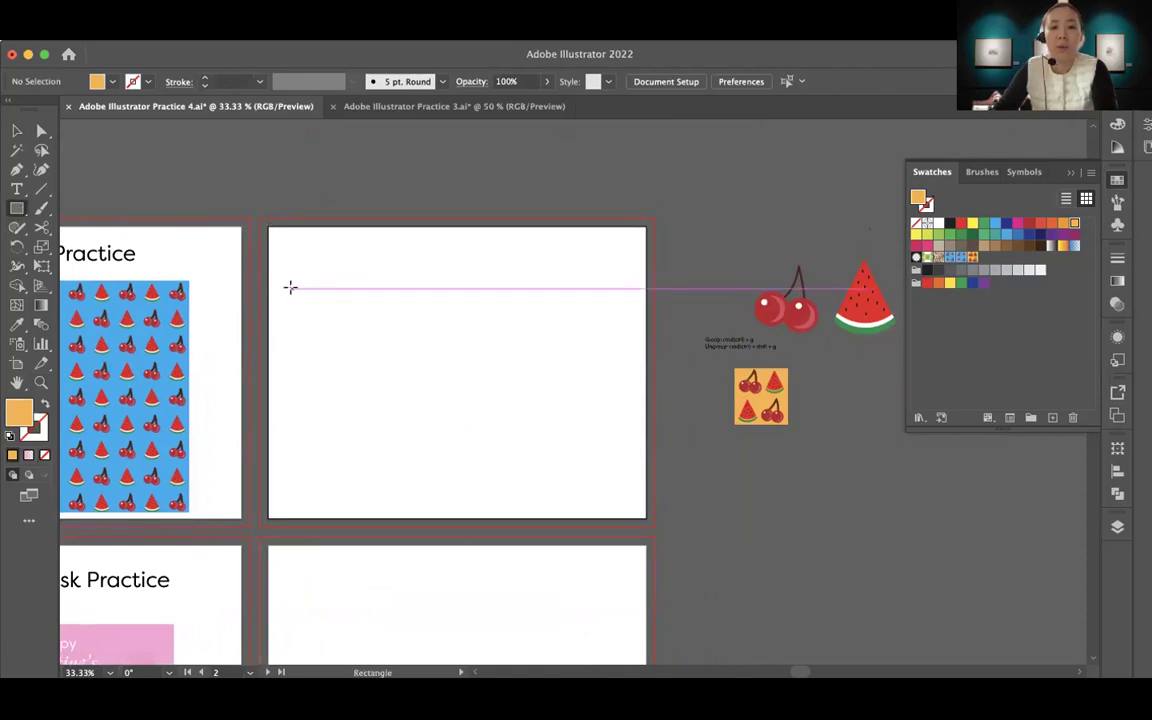
{"action": "mouse_move", "coordinate": [290, 284]}
{"action": "left_mouse_down"}
{"action": "mouse_move", "coordinate": [411, 352]}
{"action": "mouse_move", "coordinate": [630, 506]}
{"action": "mouse_move", "coordinate": [621, 504]}
{"action": "left_mouse_up"}
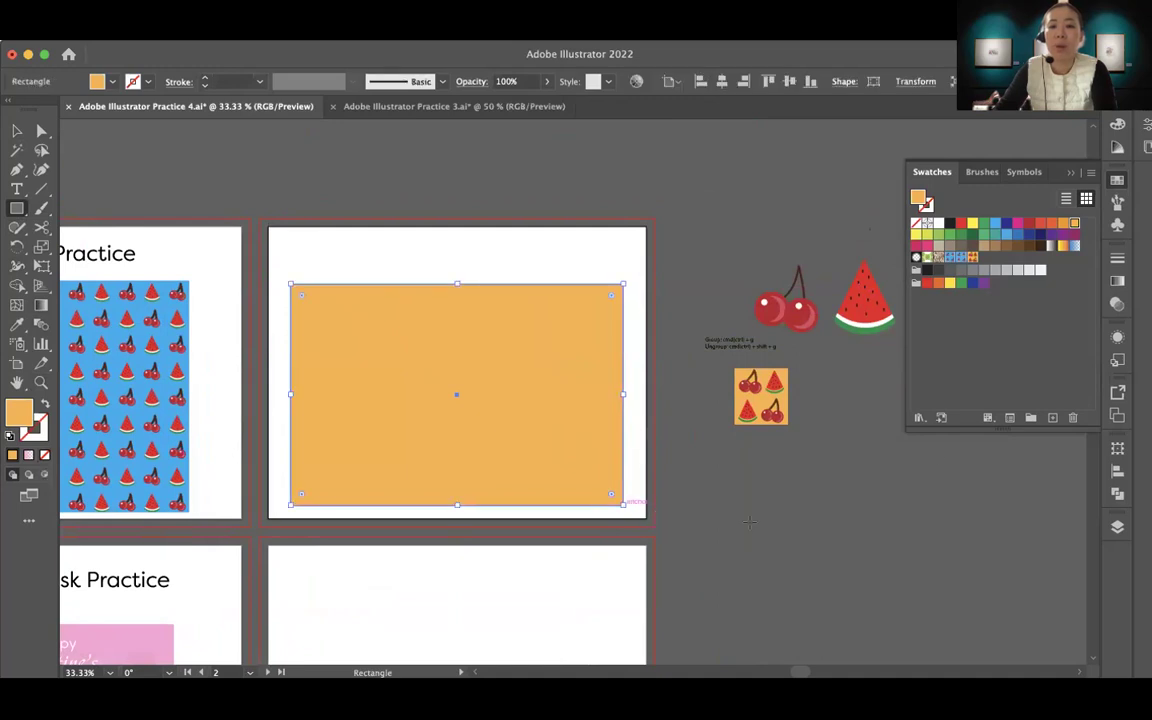
{"action": "left_click", "coordinate": [973, 258]}
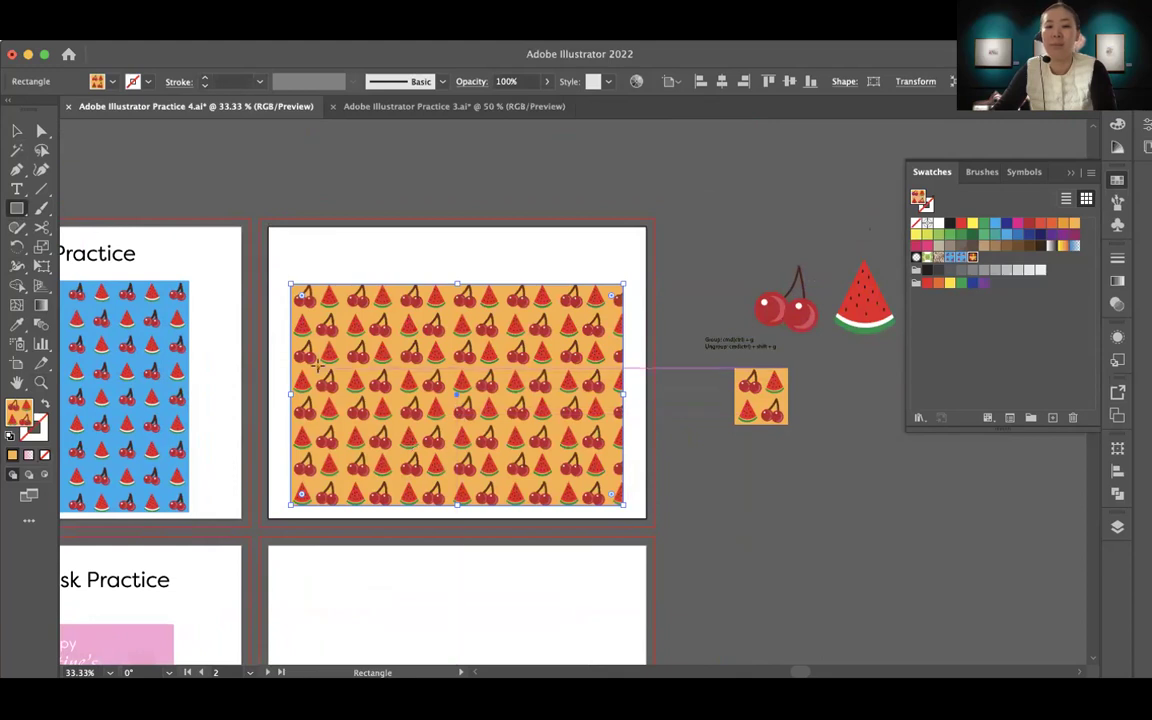
{"action": "left_click", "coordinate": [19, 131]}
{"action": "left_click", "coordinate": [685, 487]}
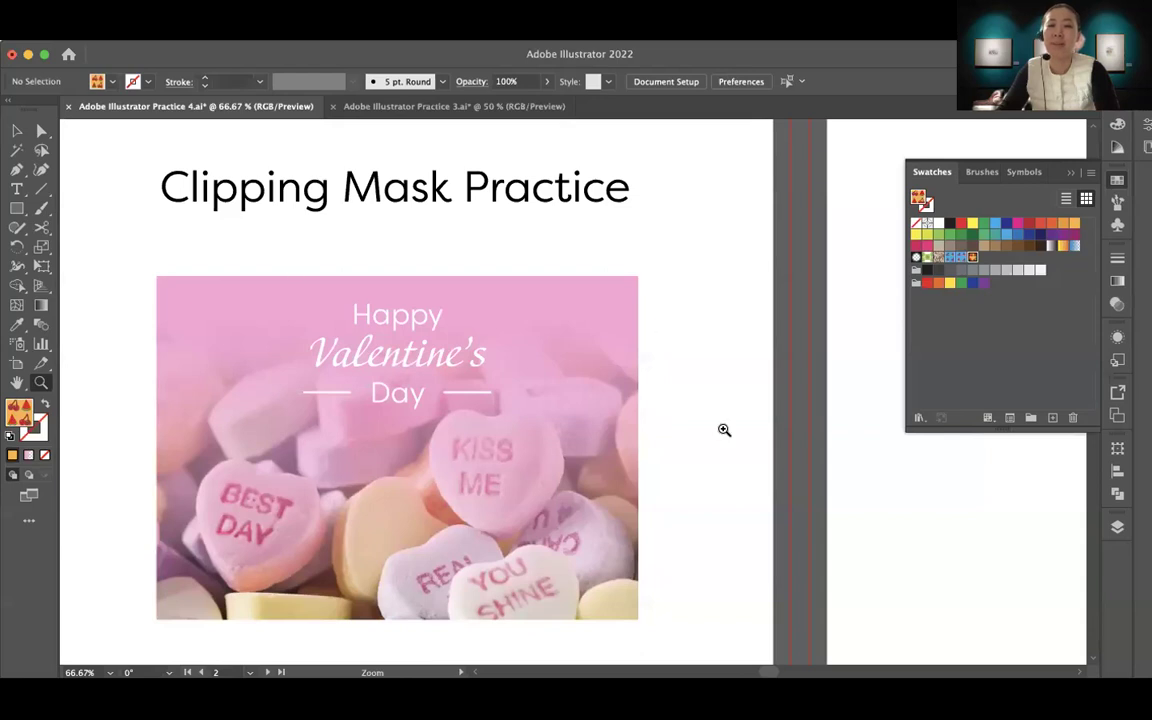
Zoom out to 33.33% and pan over to the Clipping Mask Practice artboard and its empty neighbour
{"action": "left_click_drag", "start_coordinate": [717, 478], "coordinate": [720, 419]}
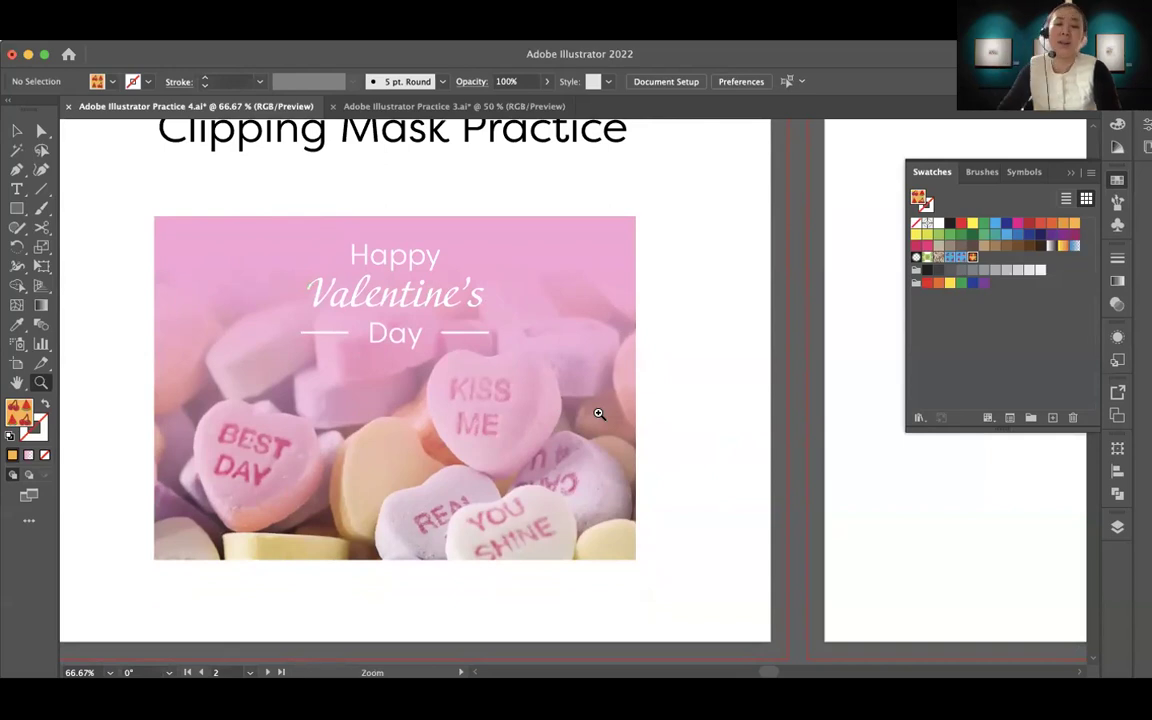
{"action": "scroll", "coordinate": [717, 504], "scroll_direction": "right", "scroll_amount": 10}
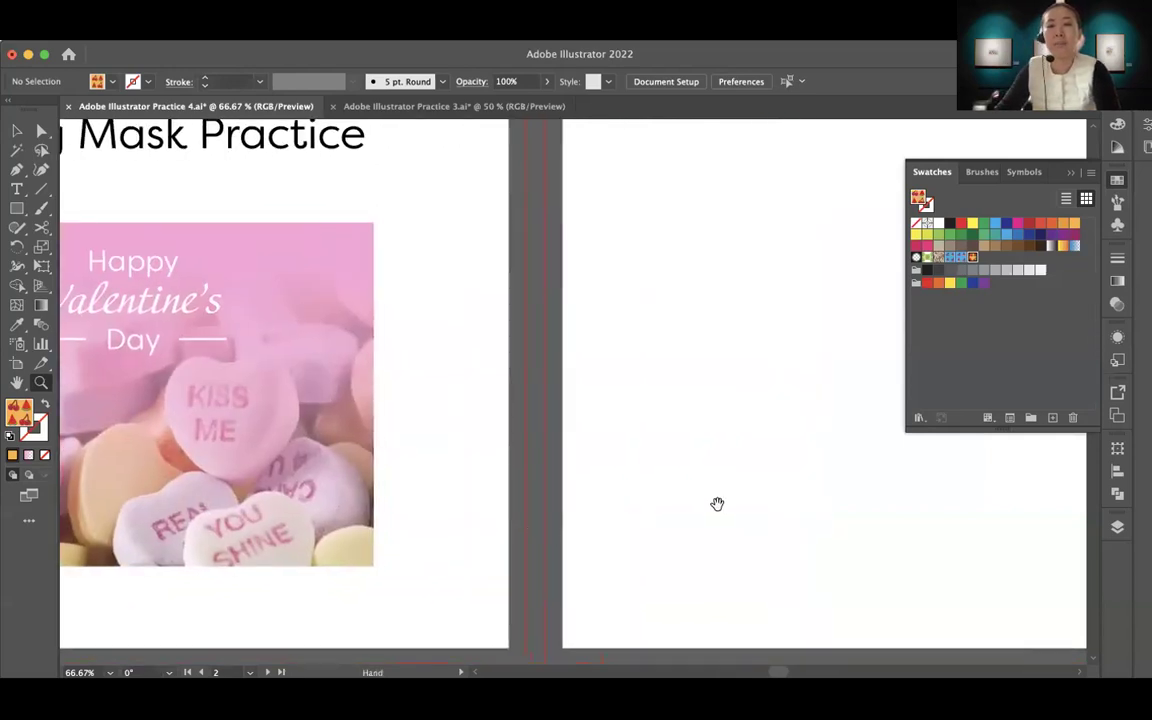
{"action": "left_click", "coordinate": [570, 492], "text": "alt"}
{"action": "left_click", "coordinate": [570, 492], "text": "alt"}
{"action": "scroll", "coordinate": [520, 450], "scroll_direction": "right", "scroll_amount": 5}
{"action": "scroll", "coordinate": [520, 450], "scroll_direction": "up", "scroll_amount": 3}
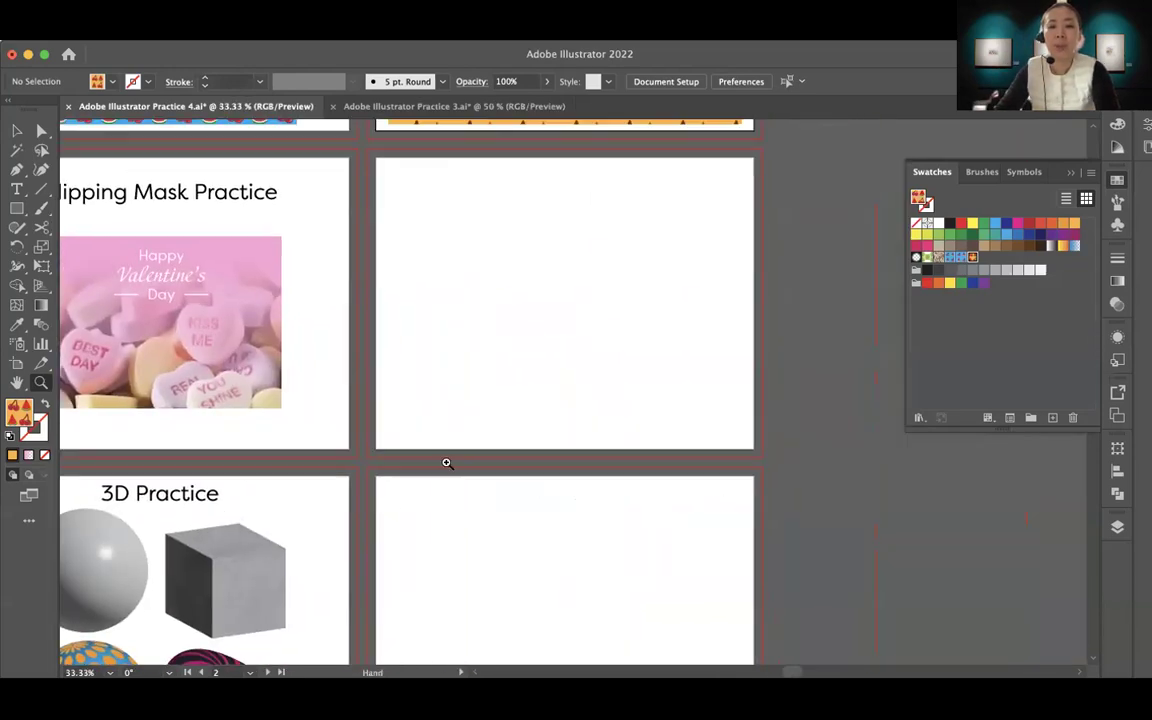
{"action": "scroll", "coordinate": [650, 436], "scroll_direction": "left", "scroll_amount": 3}
{"action": "scroll", "coordinate": [650, 436], "scroll_direction": "up", "scroll_amount": 1}
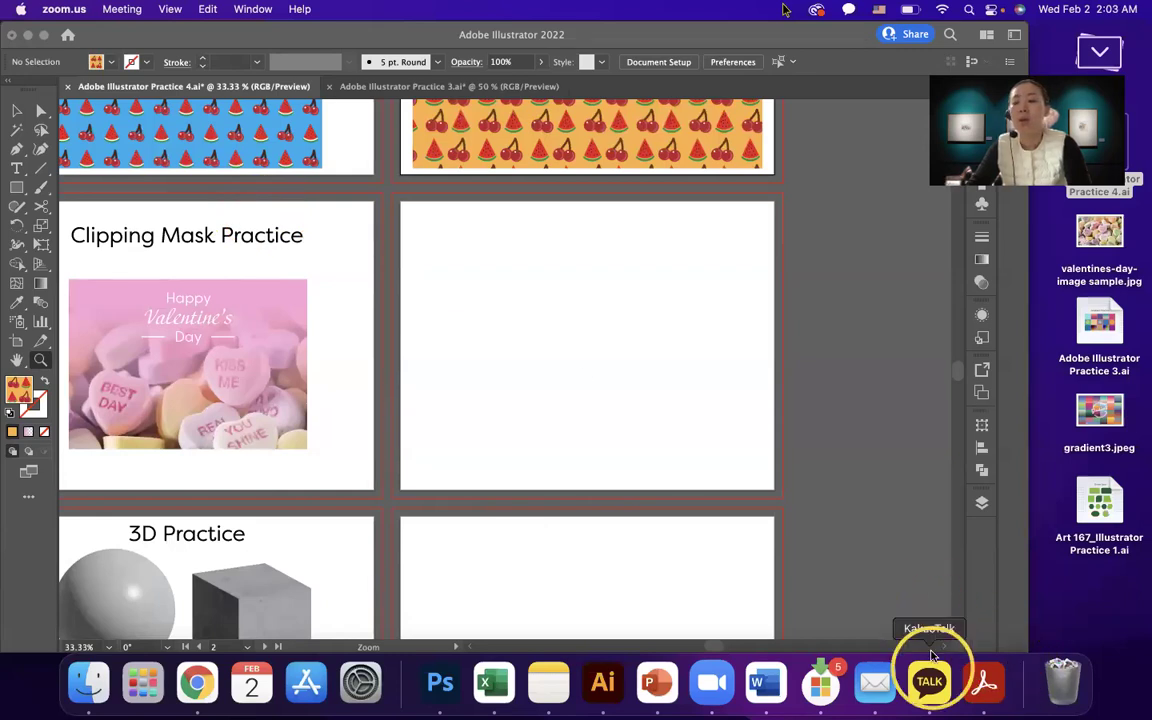
Try dropping the valentine JPG onto the empty artboard and dismiss the unknown-format error
{"action": "left_click", "coordinate": [1110, 234]}
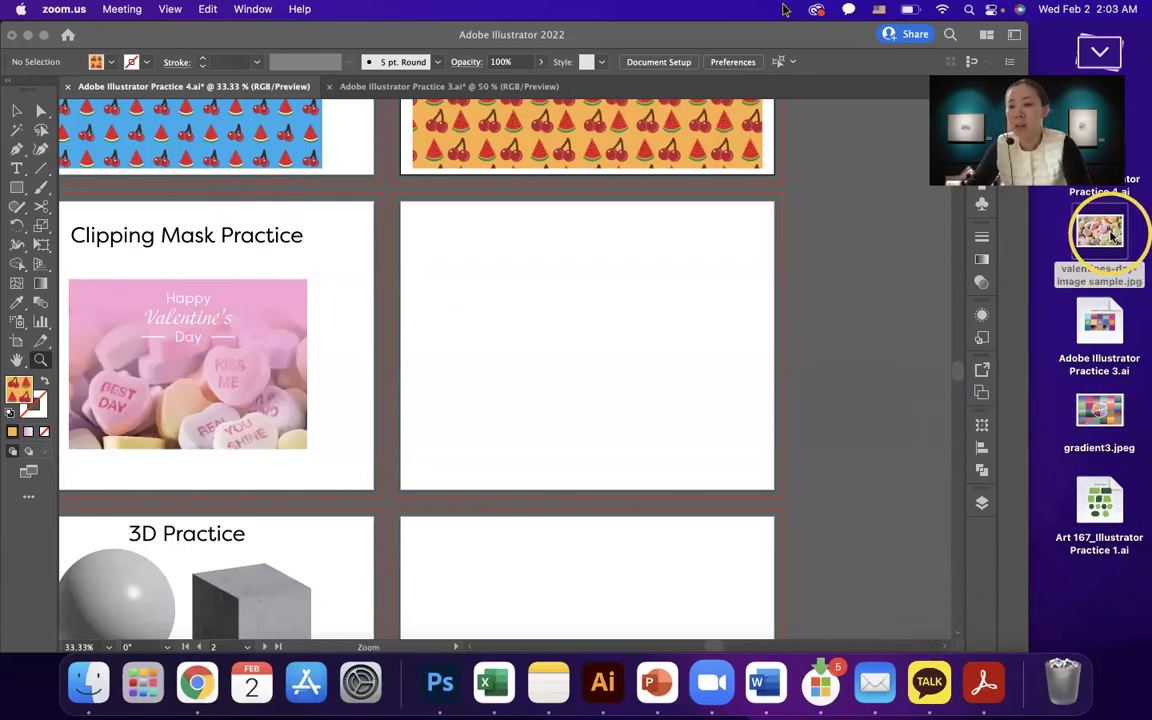
{"action": "left_click_drag", "start_coordinate": [1110, 234], "coordinate": [660, 318]}
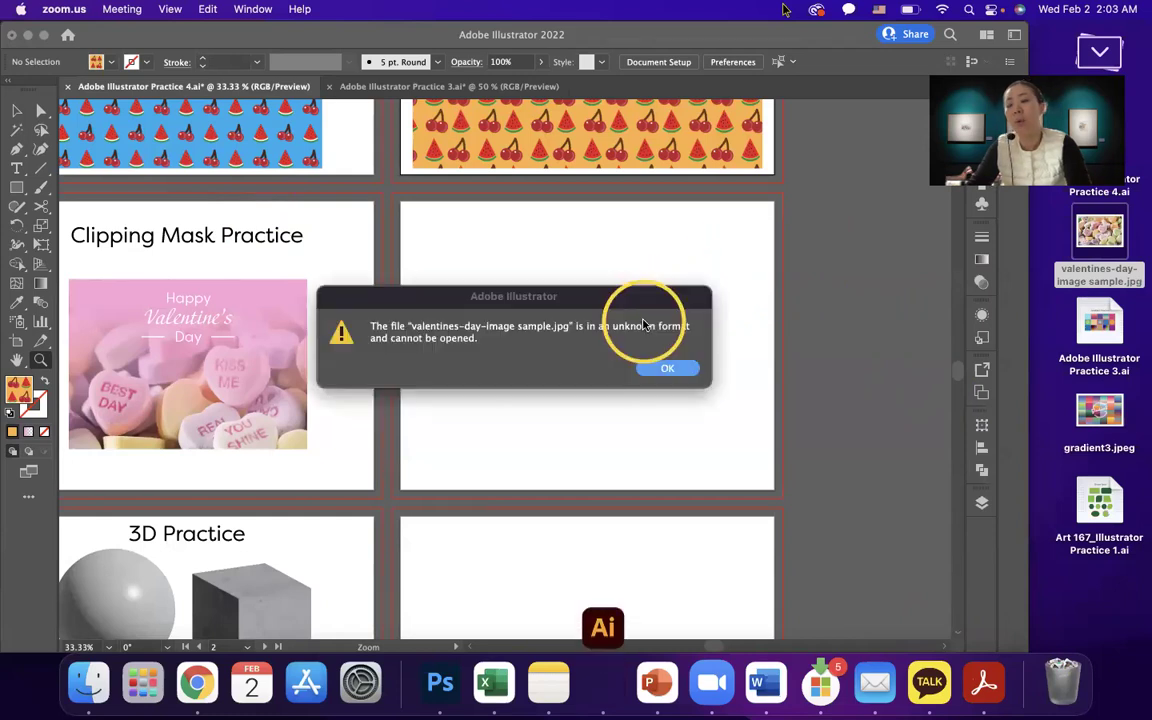
{"action": "left_click", "coordinate": [652, 369]}
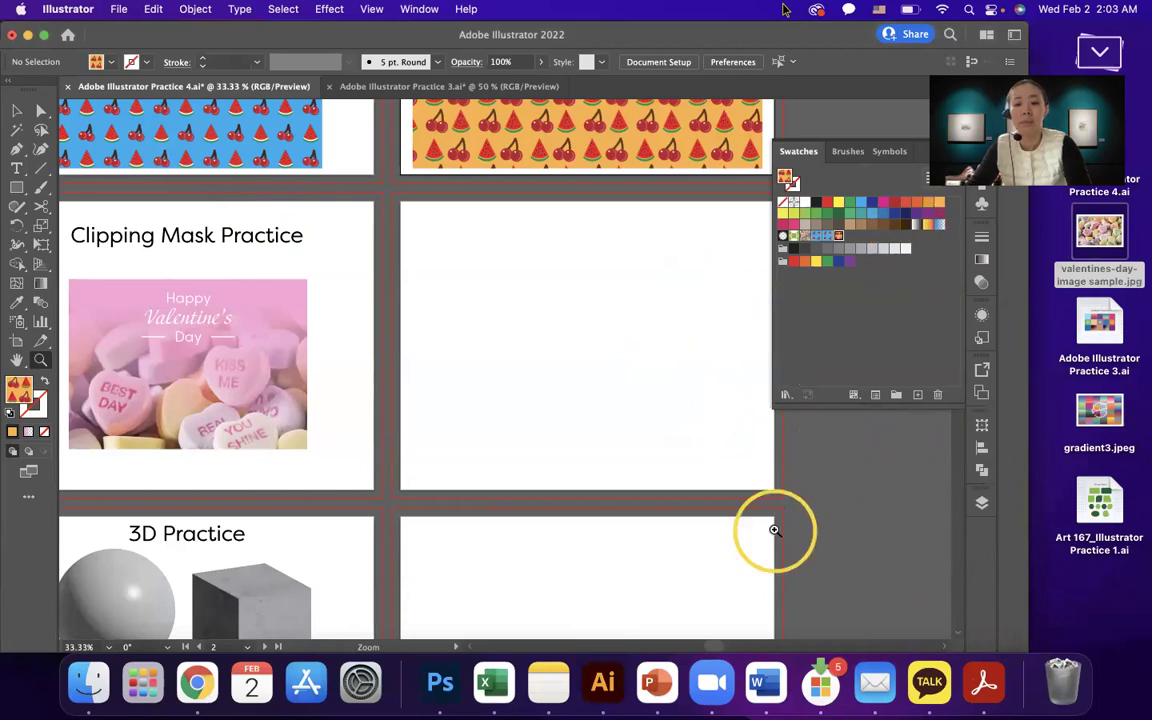
{"action": "key", "text": "v"}
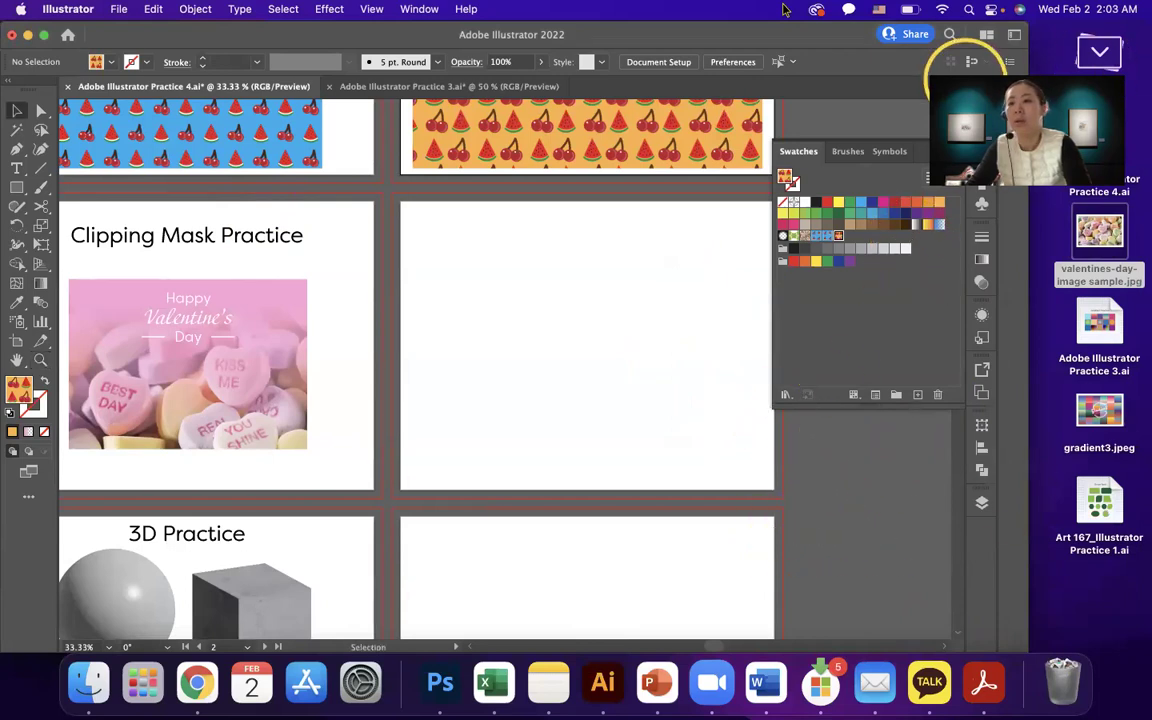
Move the Illustrator window aside and open the first class folder from the desktop
{"action": "left_click", "coordinate": [1098, 53]}
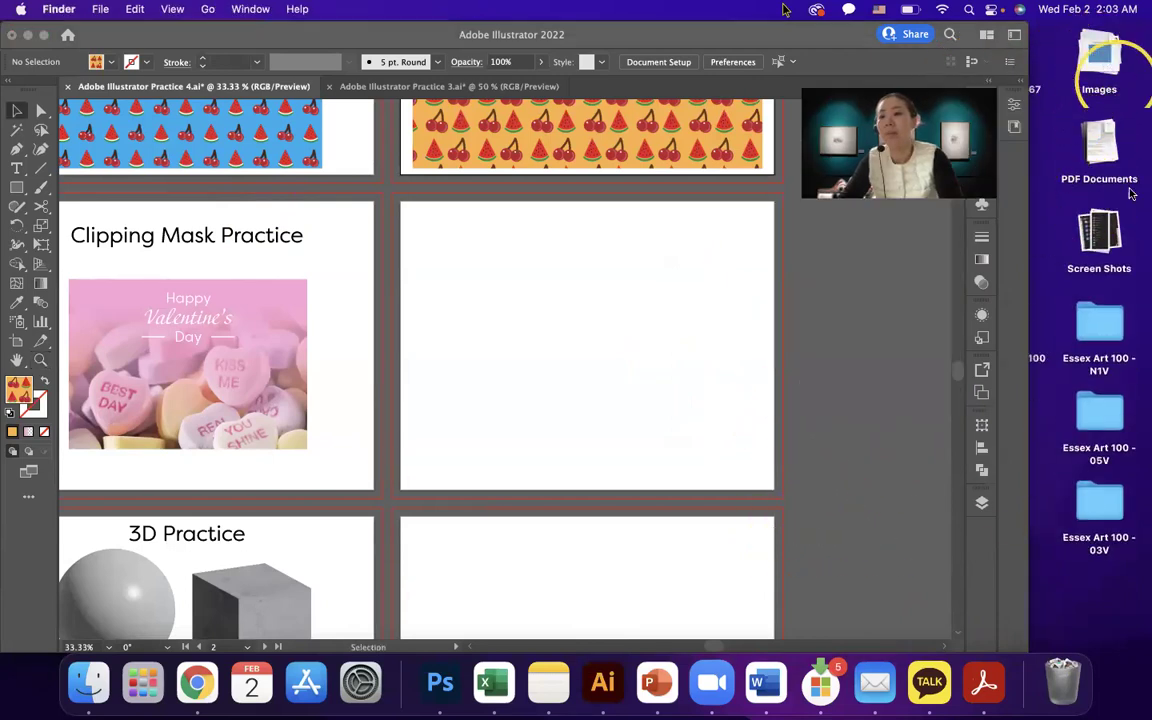
{"action": "left_click", "coordinate": [962, 36]}
{"action": "mouse_move", "coordinate": [830, 31]}
{"action": "left_mouse_down"}
{"action": "mouse_move", "coordinate": [648, 36]}
{"action": "mouse_move", "coordinate": [841, 14]}
{"action": "left_mouse_up"}
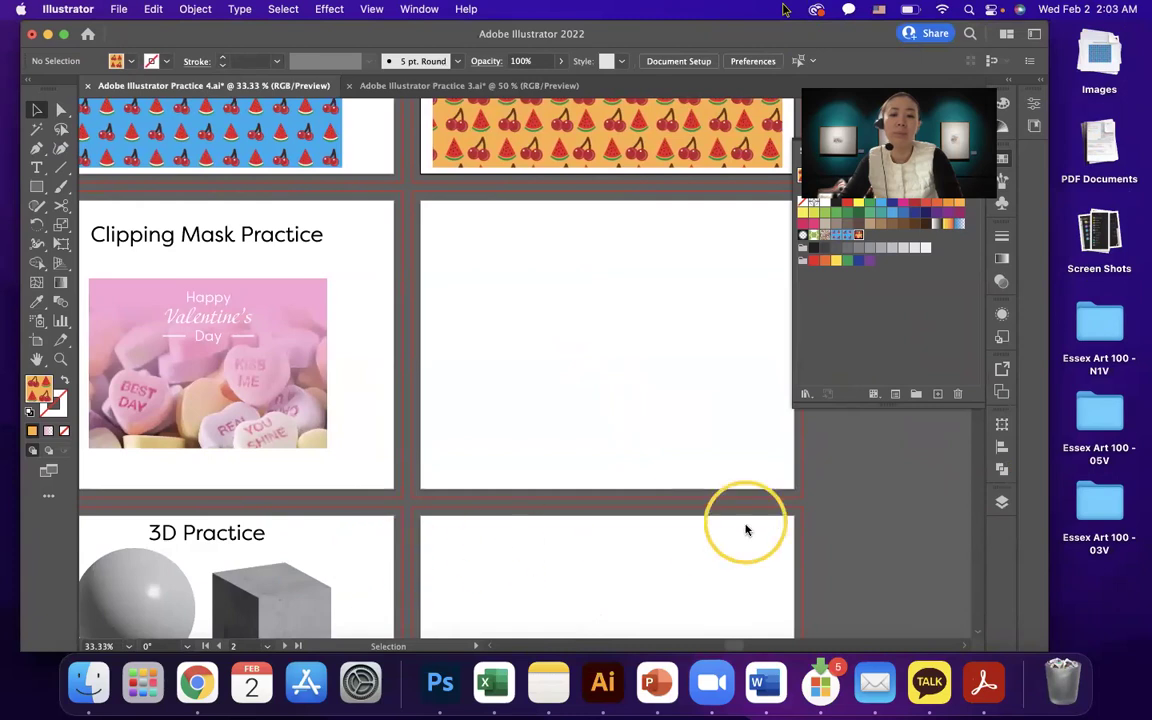
{"action": "key", "text": "super+Tab"}
{"action": "left_click", "coordinate": [1095, 333]}
{"action": "double_click", "coordinate": [1095, 333]}
{"action": "left_click_drag", "start_coordinate": [437, 113], "coordinate": [916, 198]}
Drag Asset 1.png onto the empty artboard and nudge the placed photo into position
{"action": "left_click", "coordinate": [887, 268]}
{"action": "left_click_drag", "start_coordinate": [887, 268], "coordinate": [593, 325]}
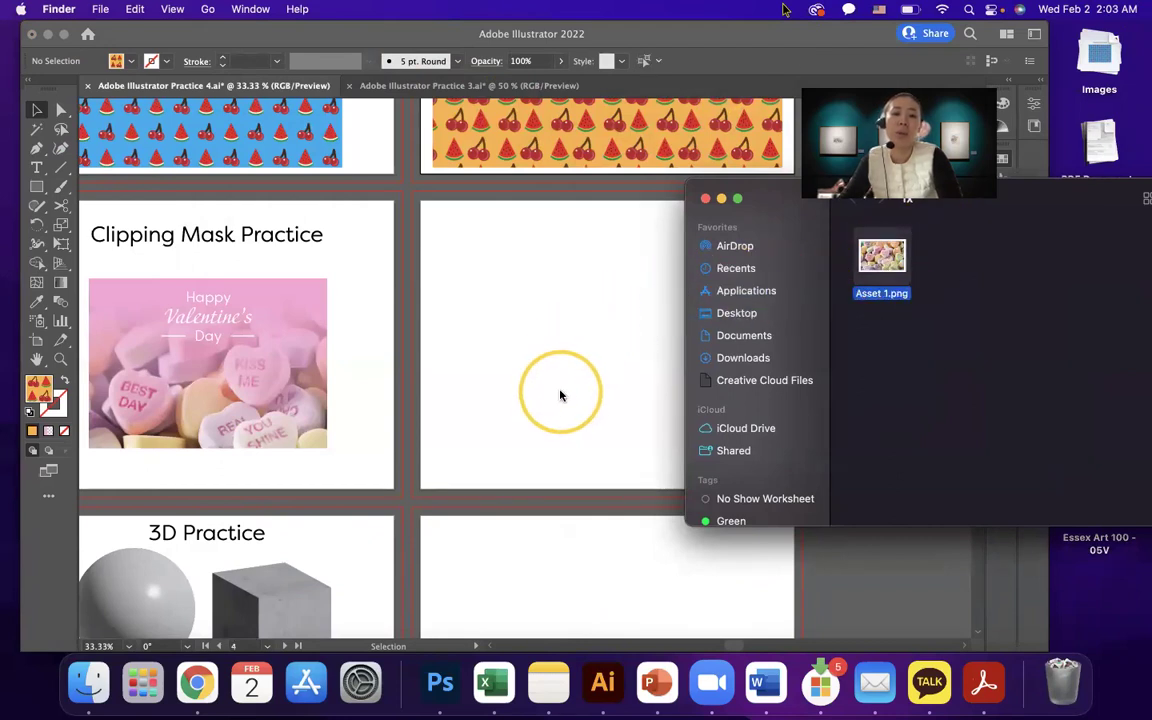
{"action": "left_click_drag", "start_coordinate": [609, 287], "coordinate": [620, 323]}
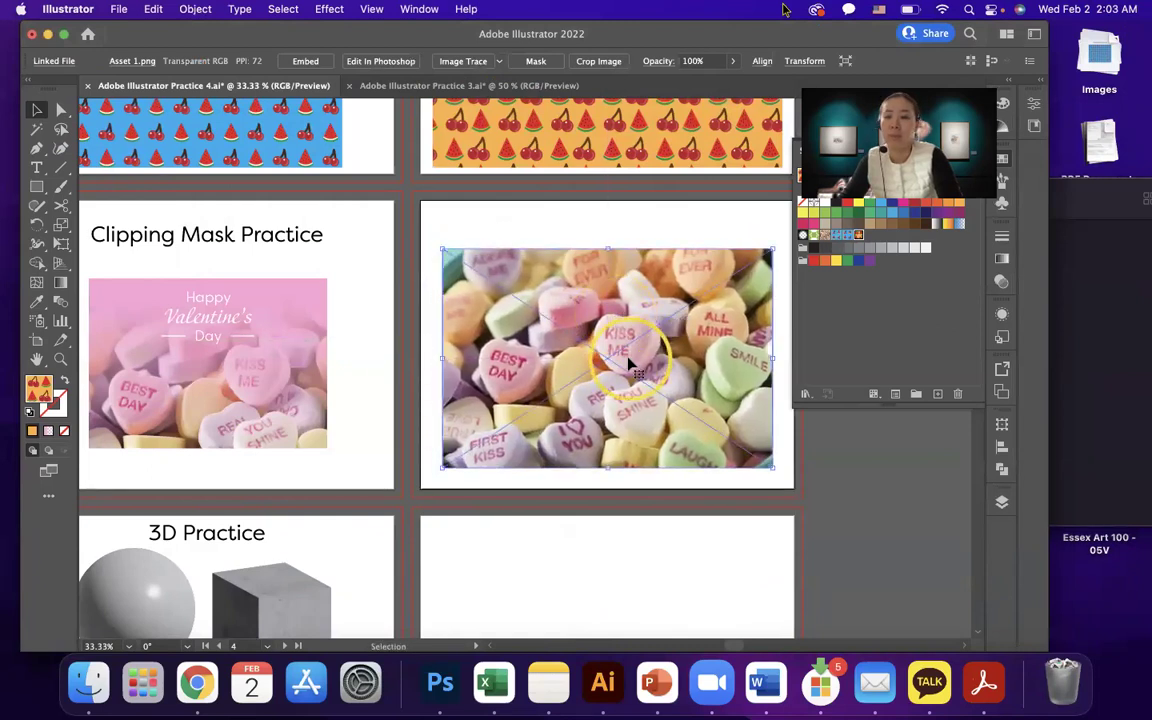
{"action": "left_click_drag", "start_coordinate": [685, 38], "coordinate": [671, 38]}
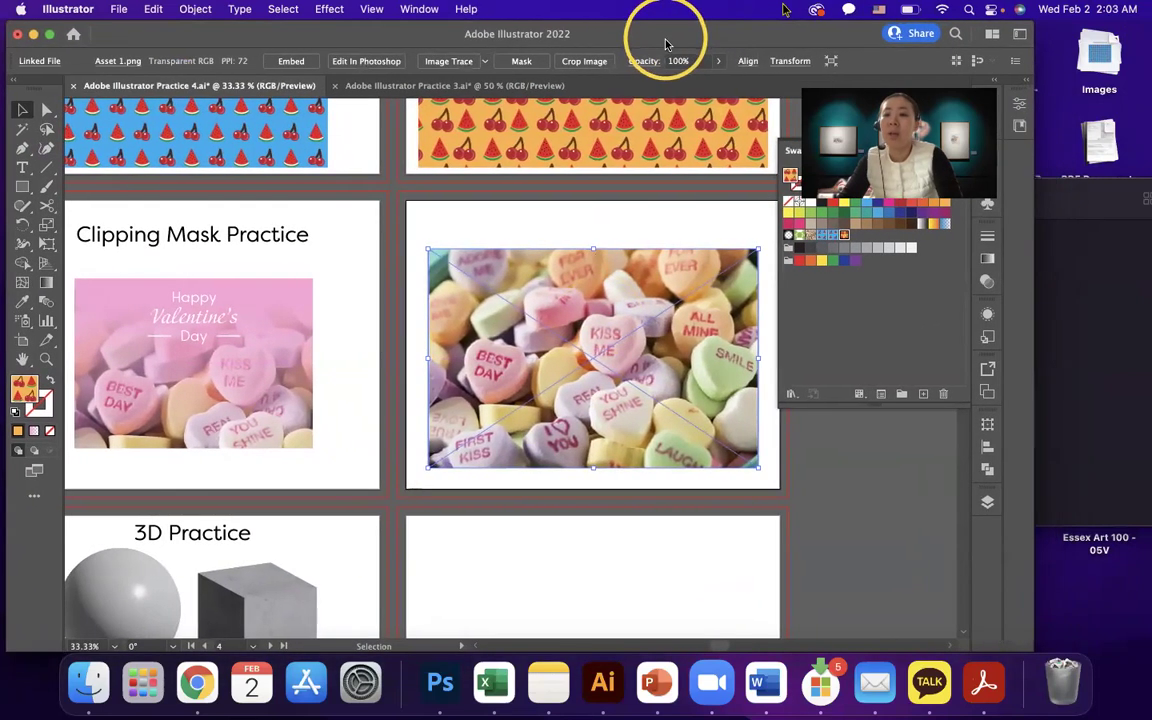
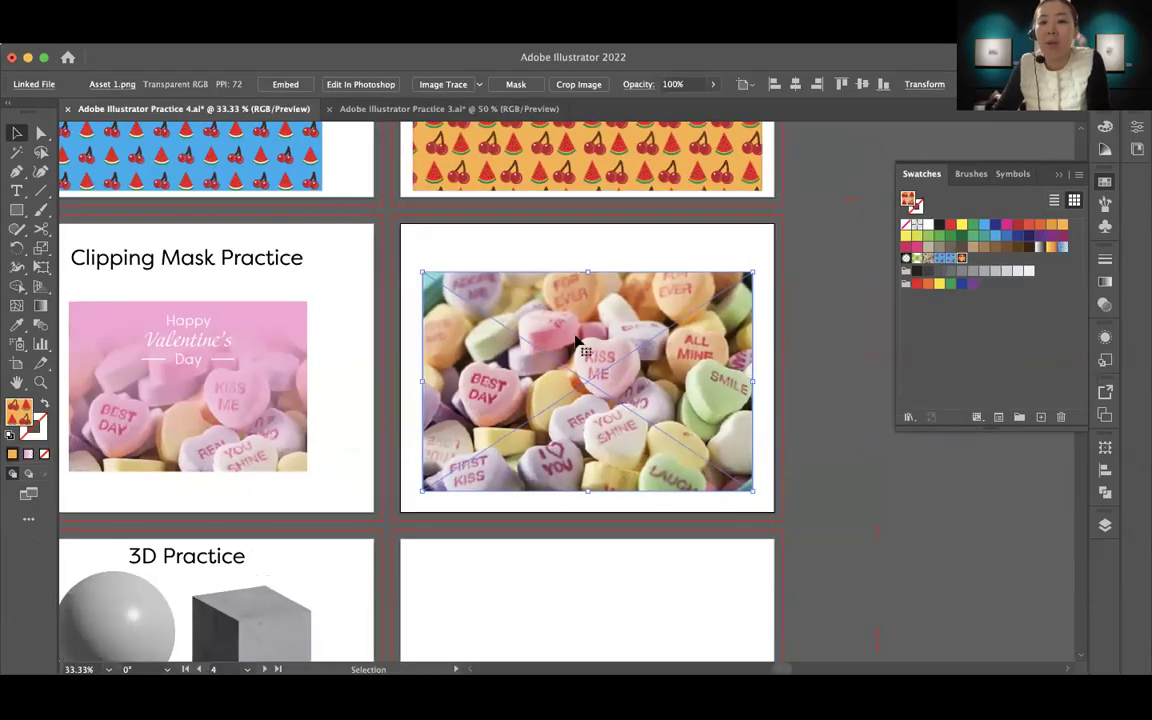
Embed the linked candy-hearts photo Asset 1.png into the document, then deselect it
{"action": "left_click", "coordinate": [535, 257]}
{"action": "left_click", "coordinate": [603, 410]}
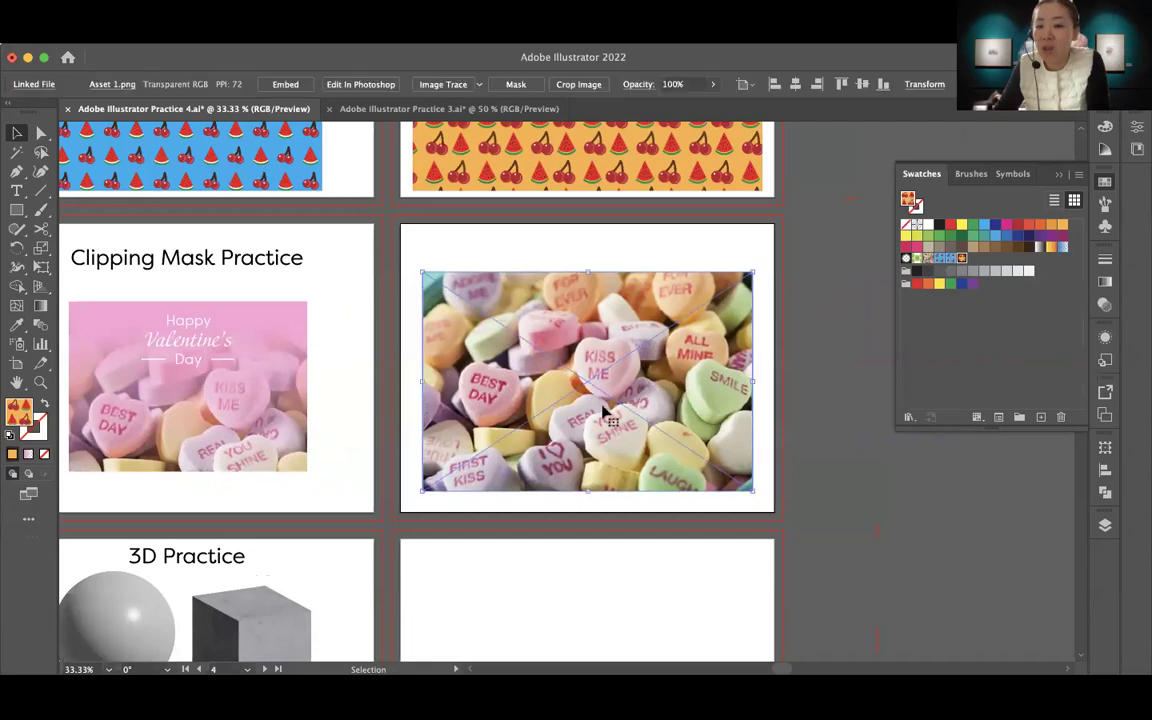
{"action": "left_click", "coordinate": [287, 86]}
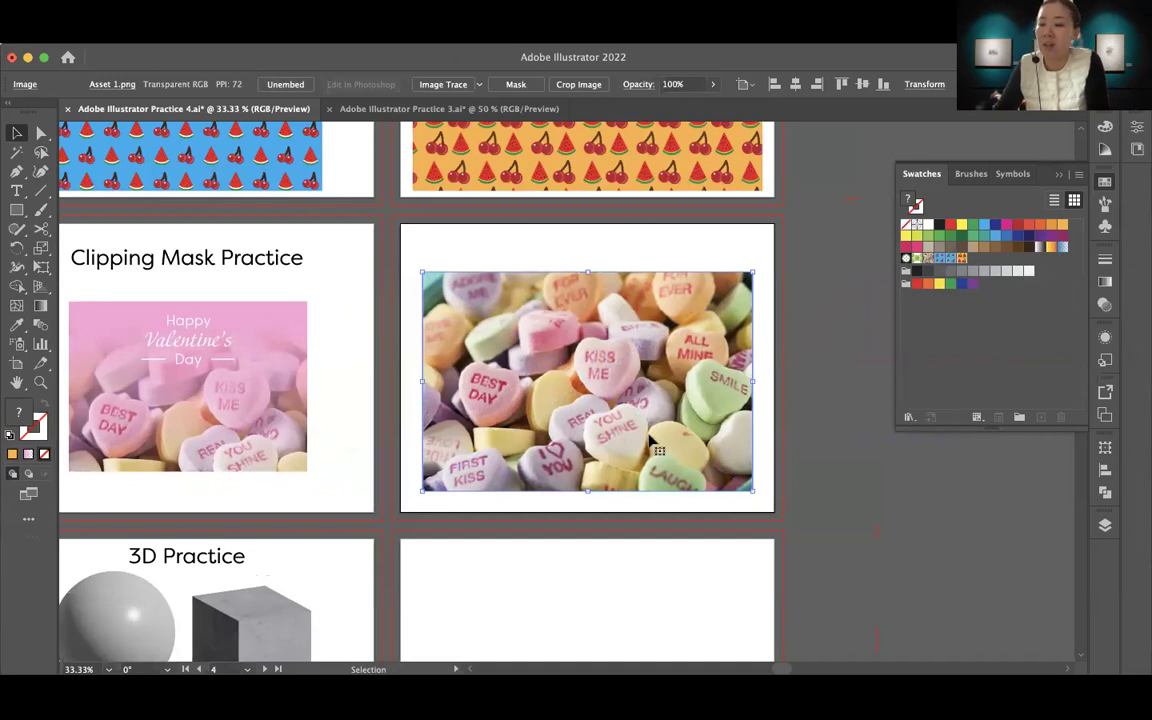
{"action": "left_click", "coordinate": [838, 478]}
{"action": "left_click", "coordinate": [475, 387]}
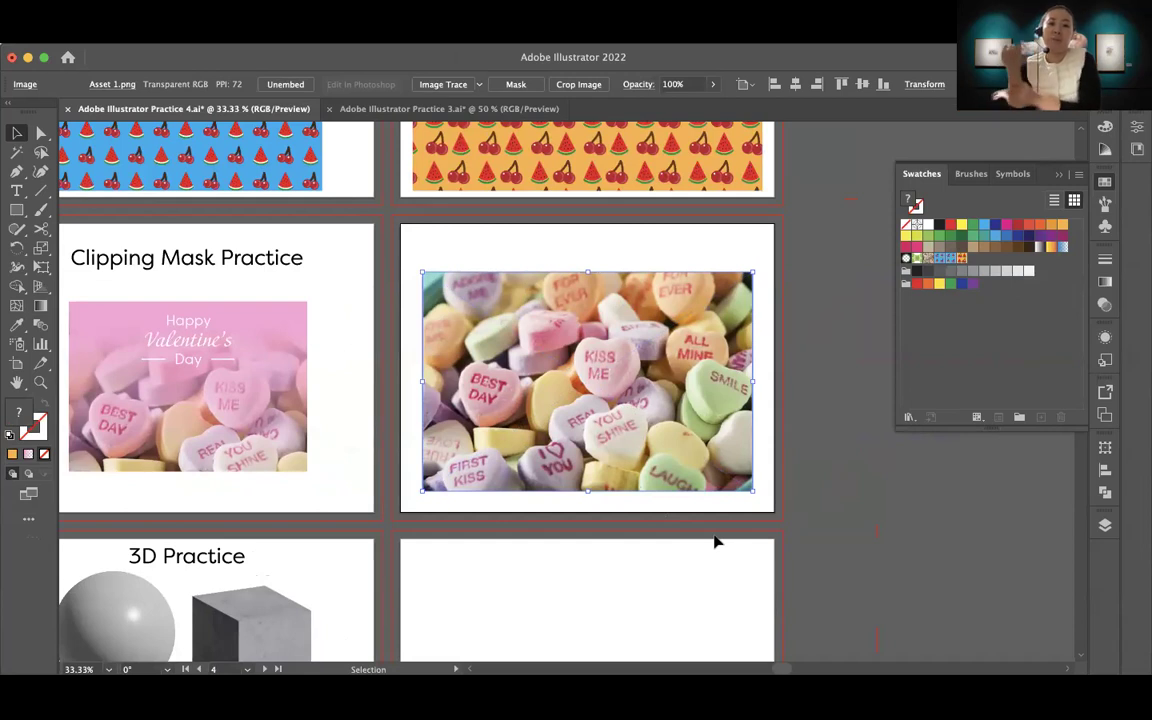
{"action": "left_click", "coordinate": [531, 515]}
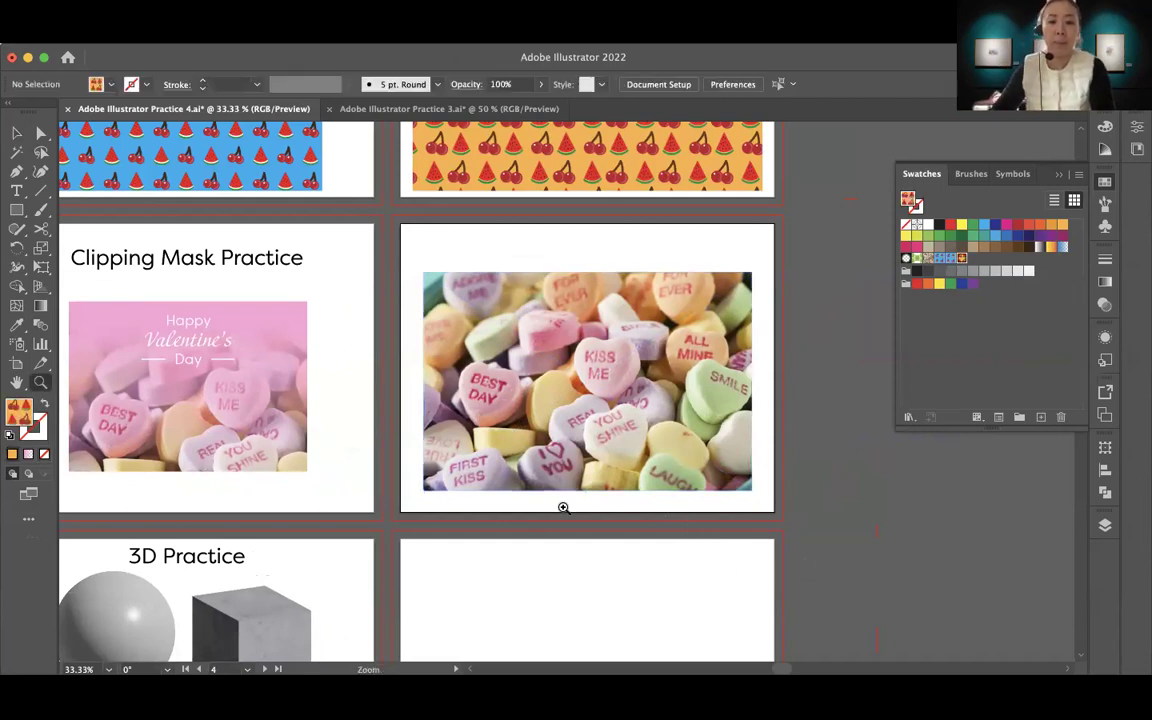
Zoom in and pan to bring the whole Clipping Mask Practice artboard into view
{"action": "left_click", "coordinate": [560, 507], "text": "super"}
{"action": "scroll", "coordinate": [537, 571], "scroll_direction": "up", "scroll_amount": 4}
{"action": "left_click_drag", "start_coordinate": [475, 467], "coordinate": [528, 462]}
{"action": "mouse_move", "coordinate": [556, 510]}
{"action": "left_mouse_down"}
{"action": "mouse_move", "coordinate": [508, 502]}
{"action": "mouse_move", "coordinate": [718, 524]}
{"action": "mouse_move", "coordinate": [535, 516]}
{"action": "left_mouse_up"}
{"action": "key", "text": "v"}
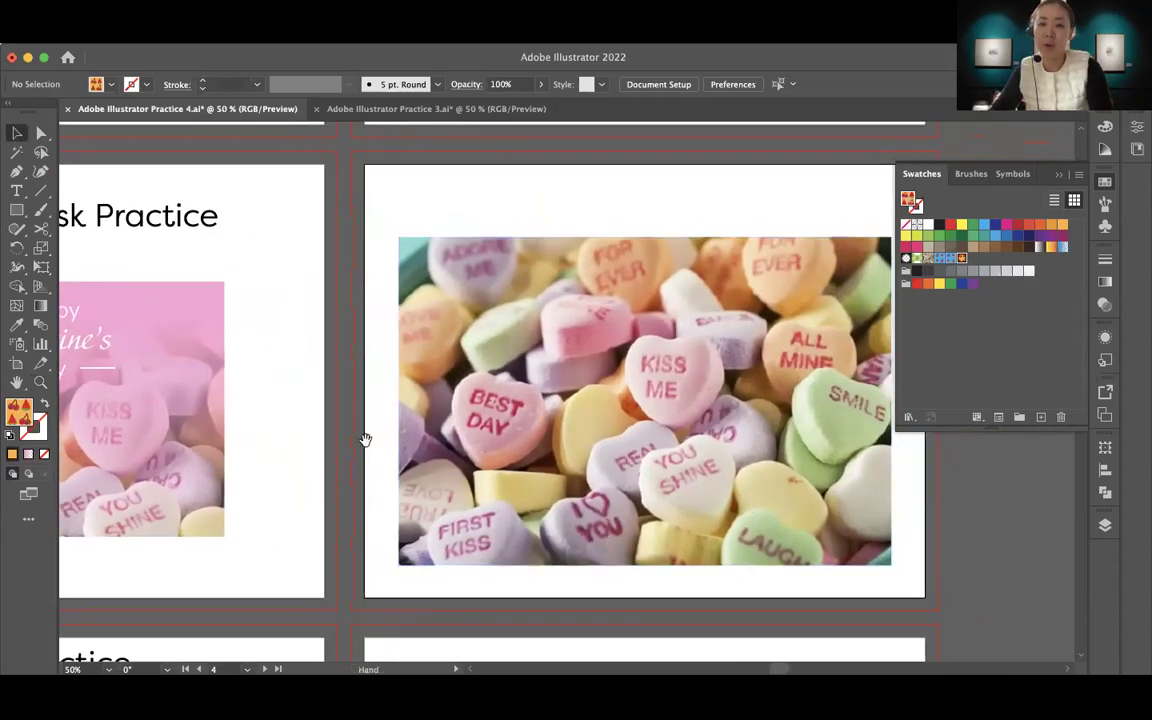
{"action": "left_click_drag", "start_coordinate": [363, 440], "coordinate": [522, 447]}
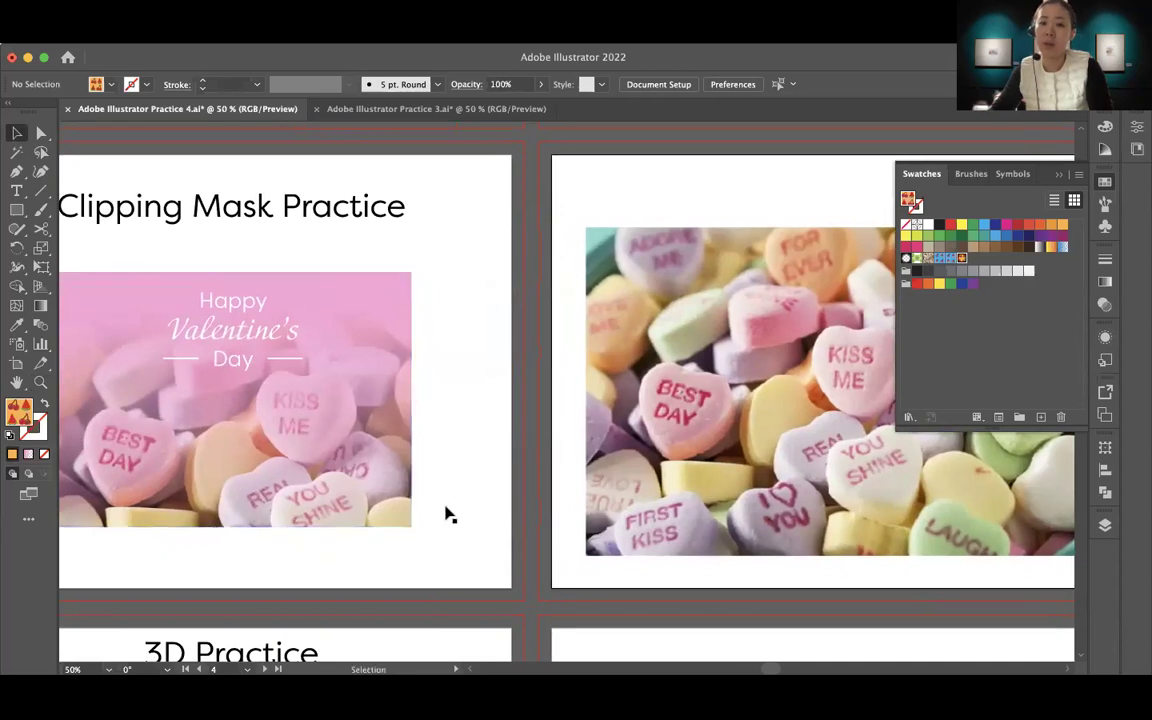
{"action": "scroll", "coordinate": [420, 450], "scroll_direction": "right", "scroll_amount": 10}
{"action": "scroll", "coordinate": [400, 395], "scroll_direction": "left", "scroll_amount": 1}
Create a 7 × 5 in rectangle at the photo's top-left with the Rectangle tool
{"action": "left_click", "coordinate": [16, 210]}
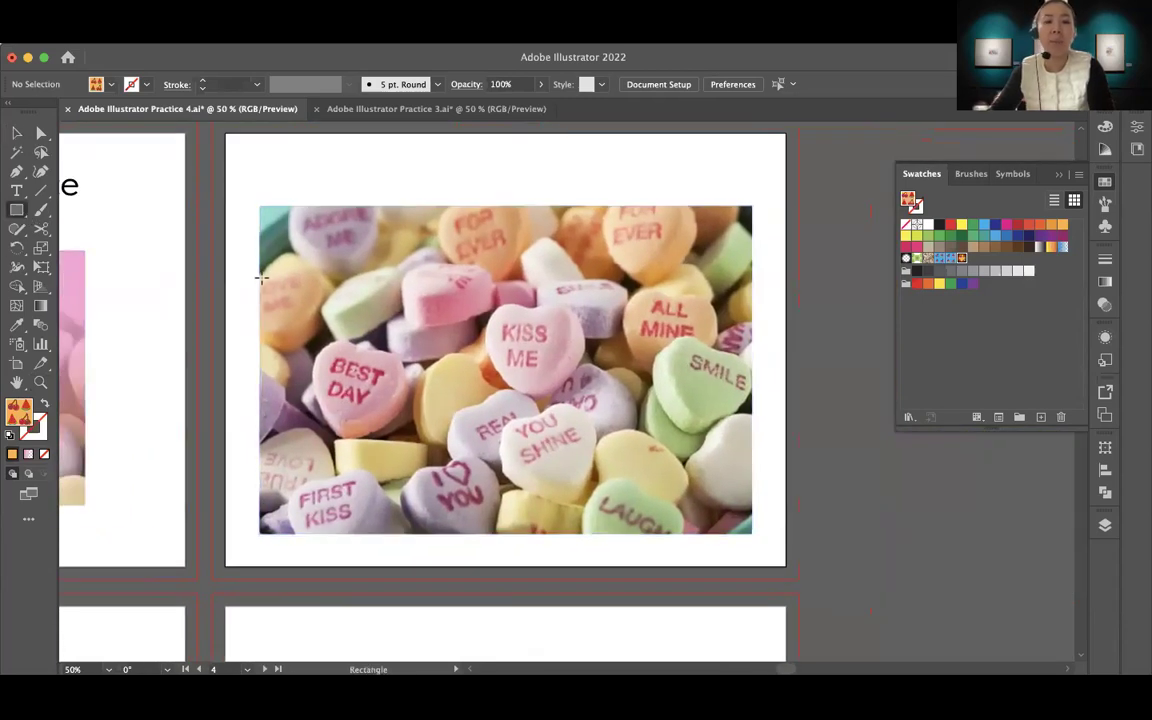
{"action": "left_click", "coordinate": [312, 256]}
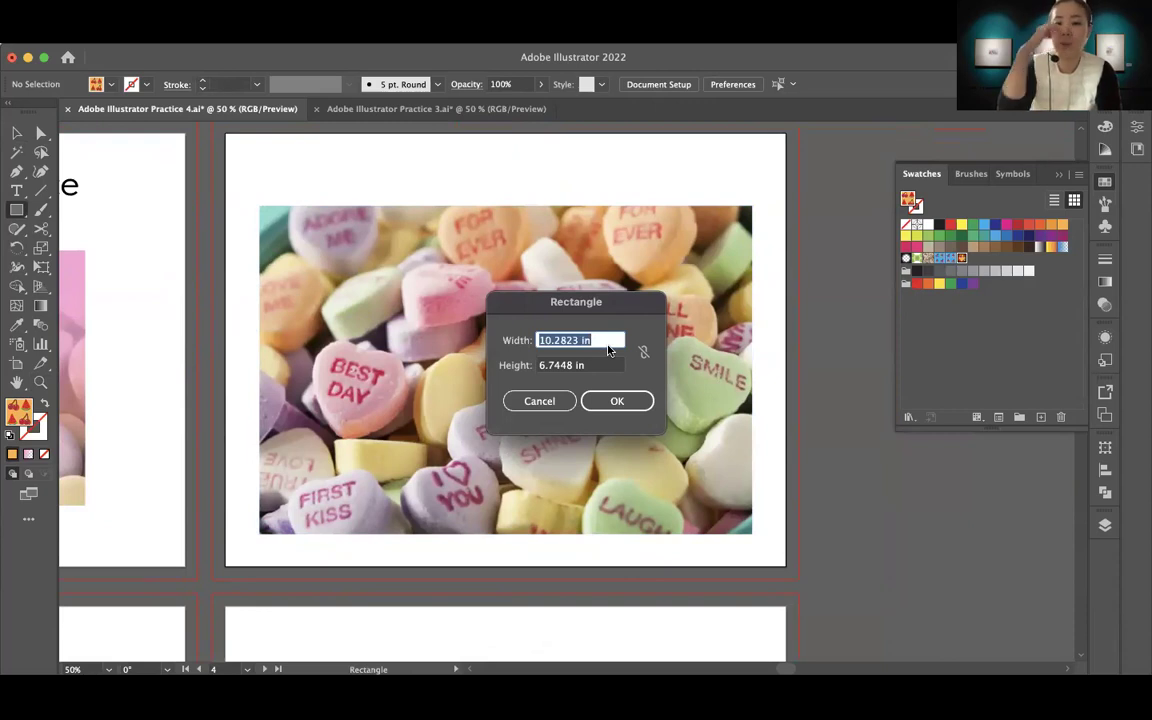
{"action": "type", "text": "7"}
{"action": "key", "text": "Tab"}
{"action": "type", "text": "5"}
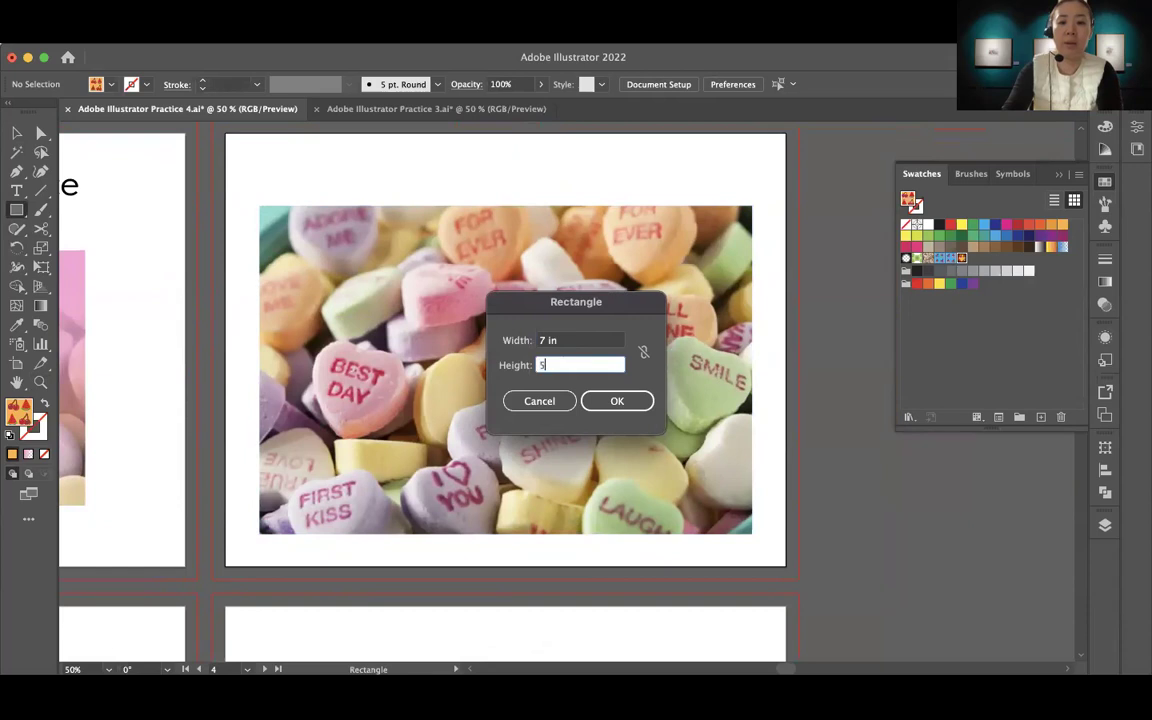
{"action": "key", "text": "Return"}
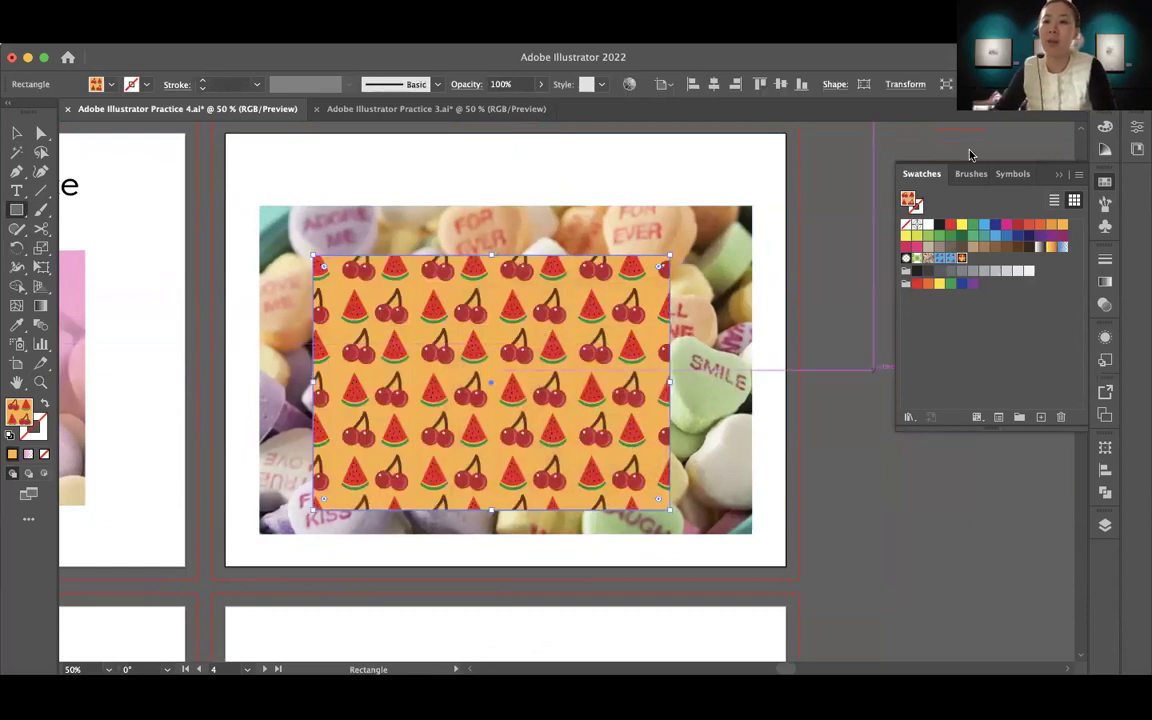
Set the rectangle's fill to None and its stroke to black
{"action": "left_click", "coordinate": [906, 228]}
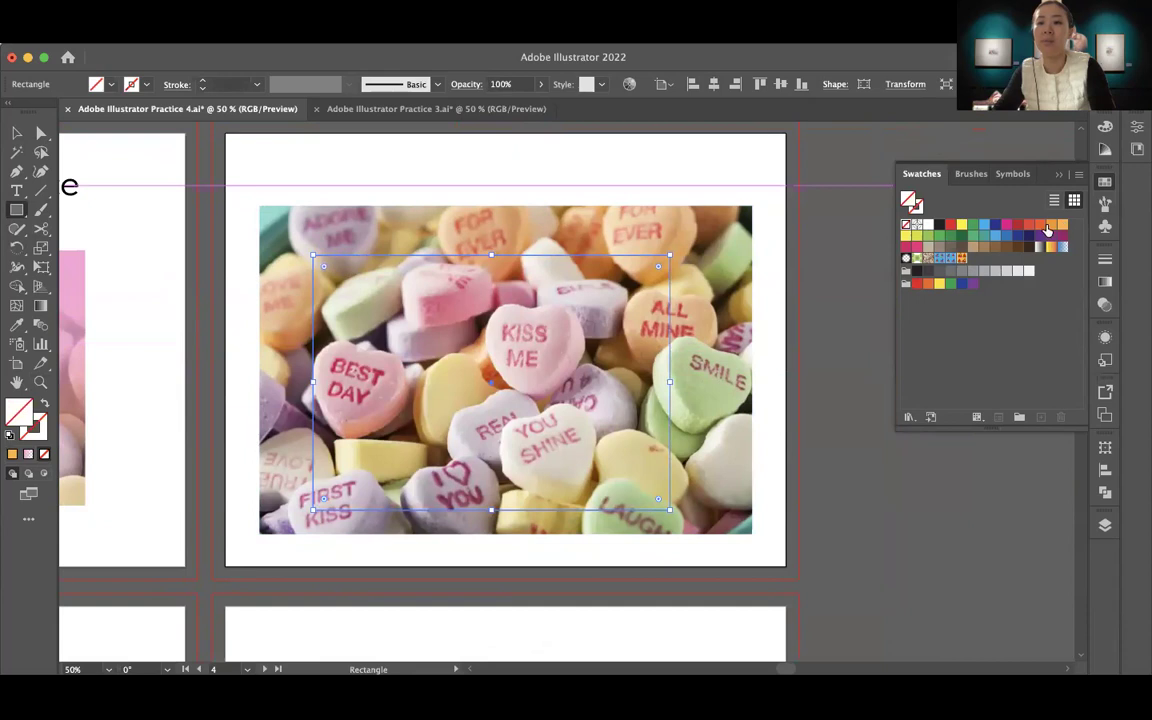
{"action": "left_click", "coordinate": [973, 225]}
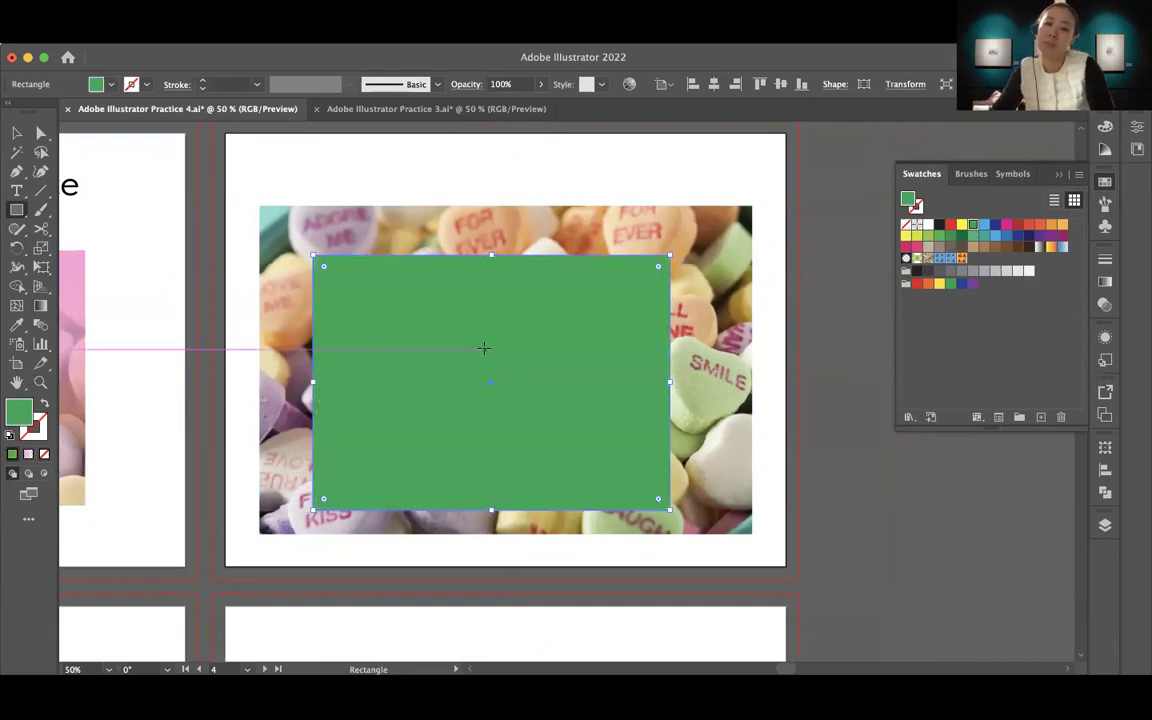
{"action": "left_click", "coordinate": [906, 228]}
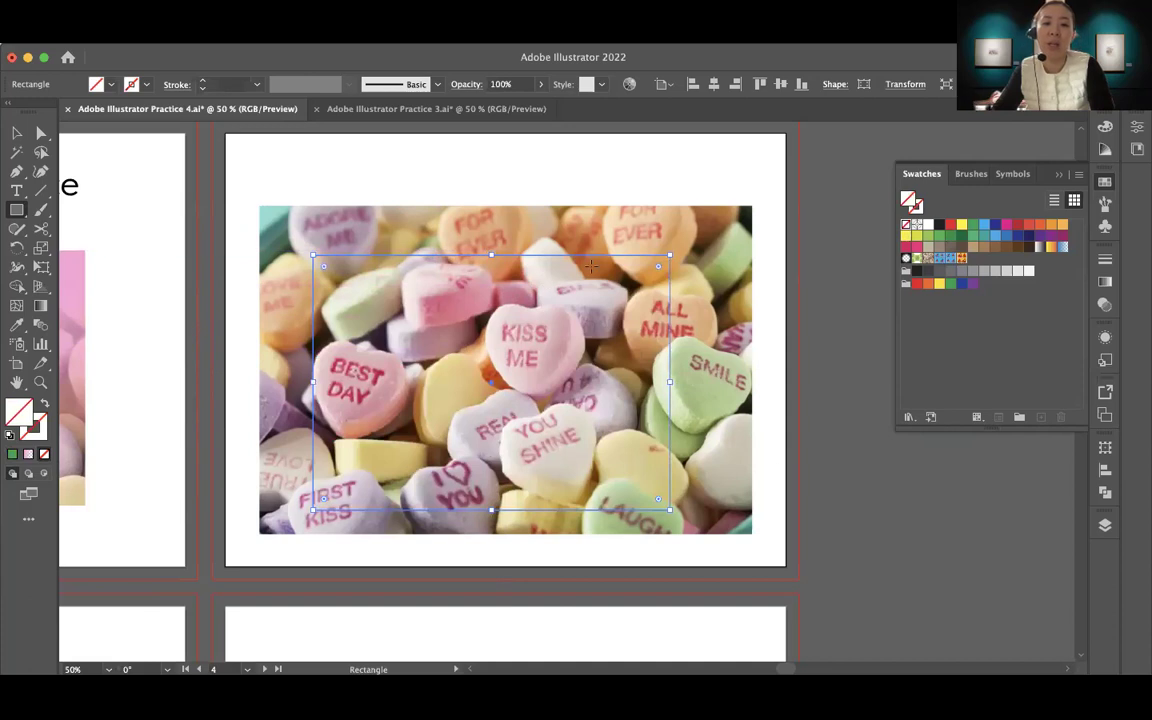
{"action": "scroll", "coordinate": [516, 455], "scroll_direction": "left", "scroll_amount": 2}
{"action": "scroll", "coordinate": [296, 255], "scroll_direction": "right", "scroll_amount": 2}
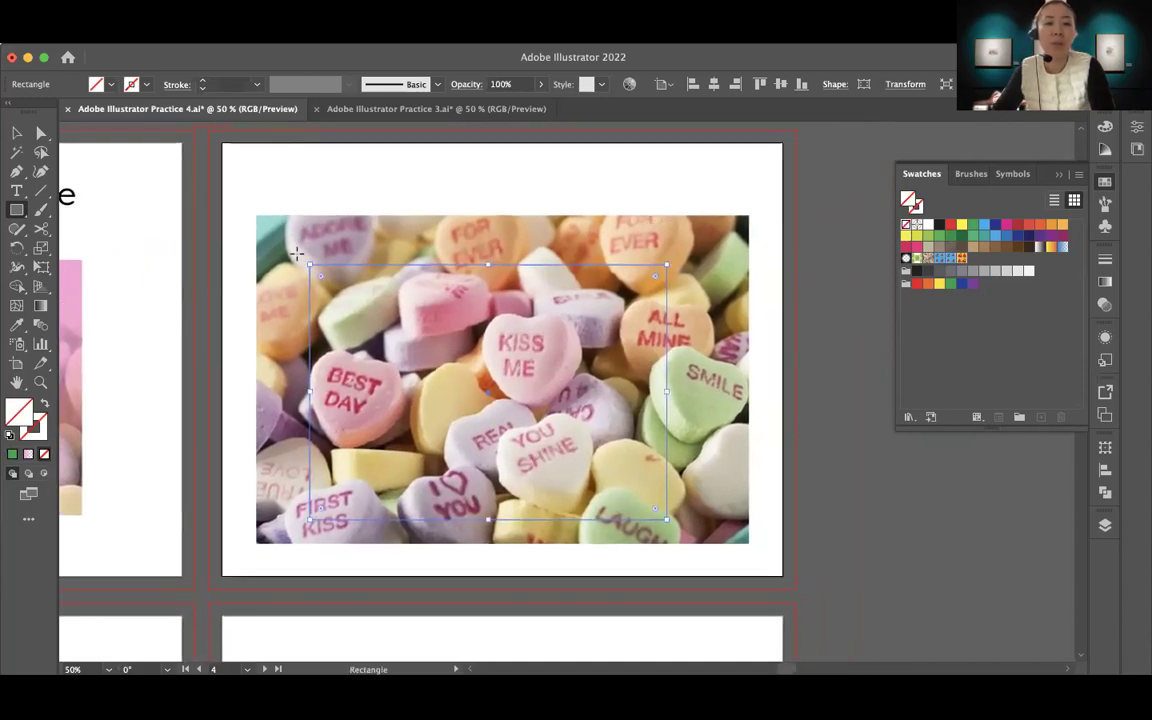
{"action": "left_click", "coordinate": [918, 205]}
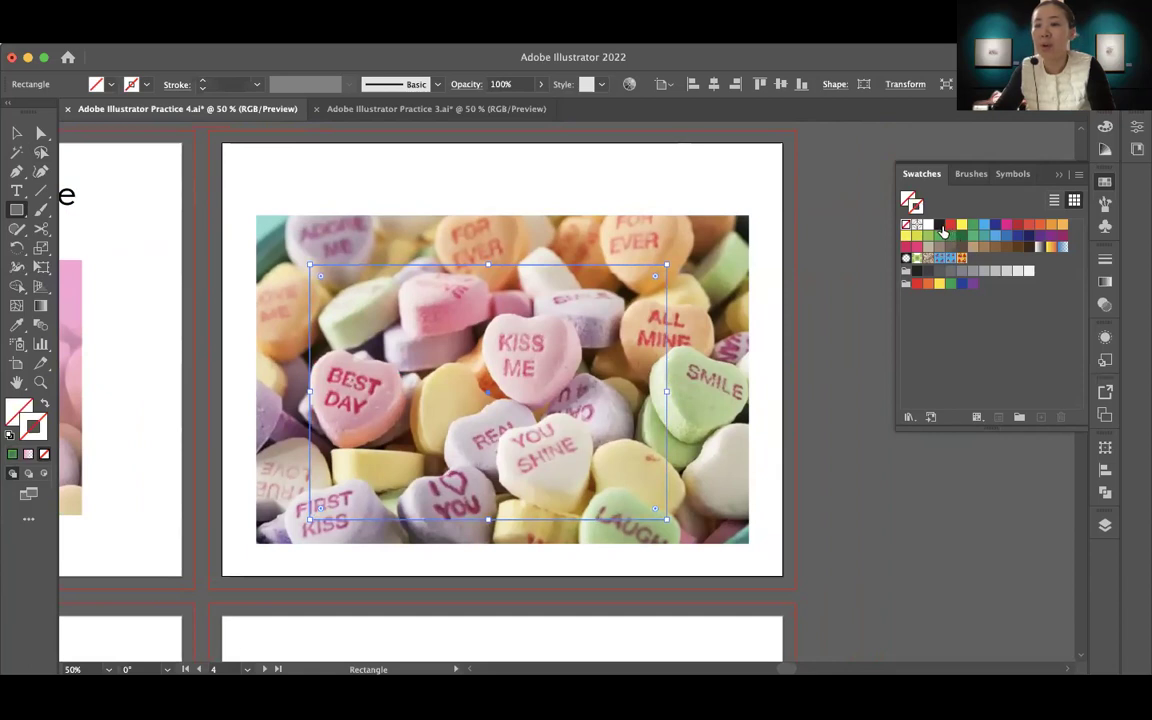
{"action": "left_click", "coordinate": [940, 226]}
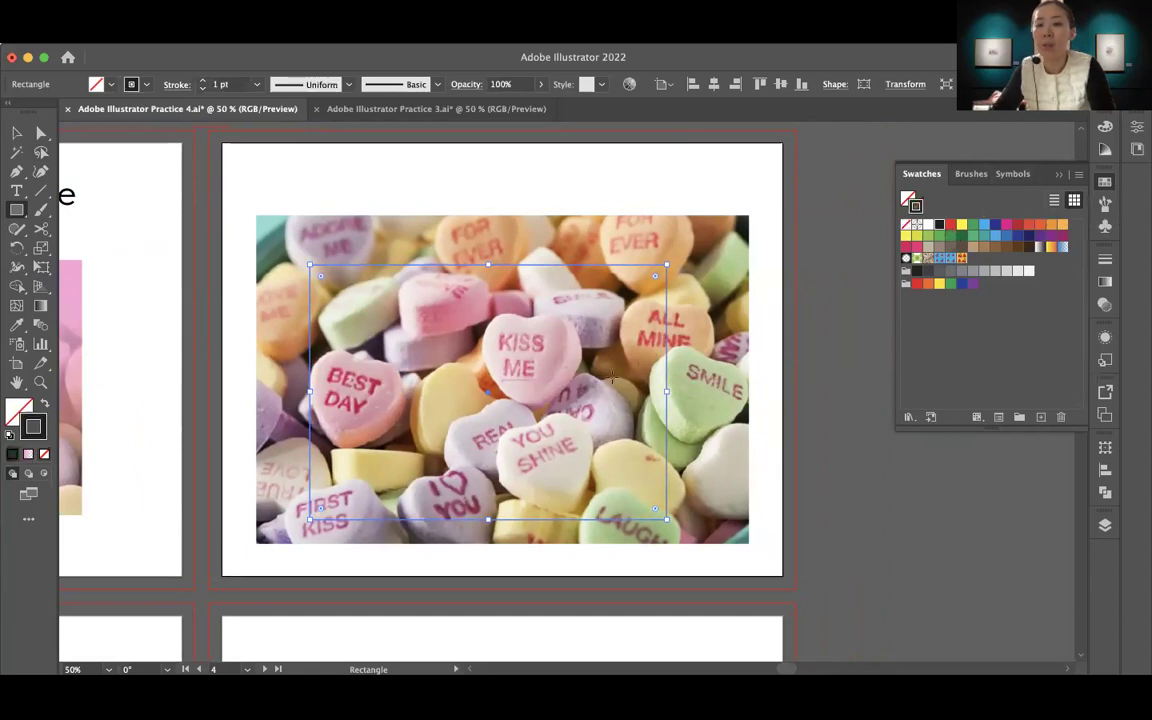
Move the rectangle over the photo's top edge, then select it together with the photo
{"action": "left_click", "coordinate": [17, 132]}
{"action": "left_click_drag", "start_coordinate": [540, 270], "coordinate": [537, 222]}
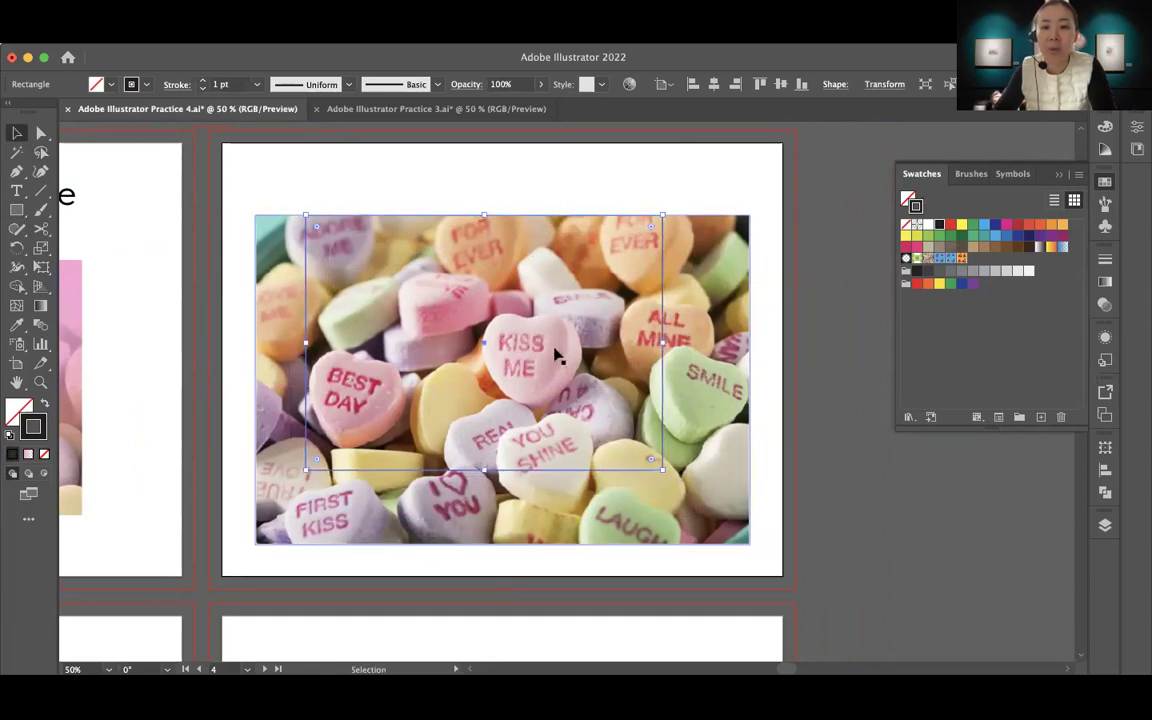
{"action": "left_click_drag", "start_coordinate": [598, 229], "coordinate": [581, 230]}
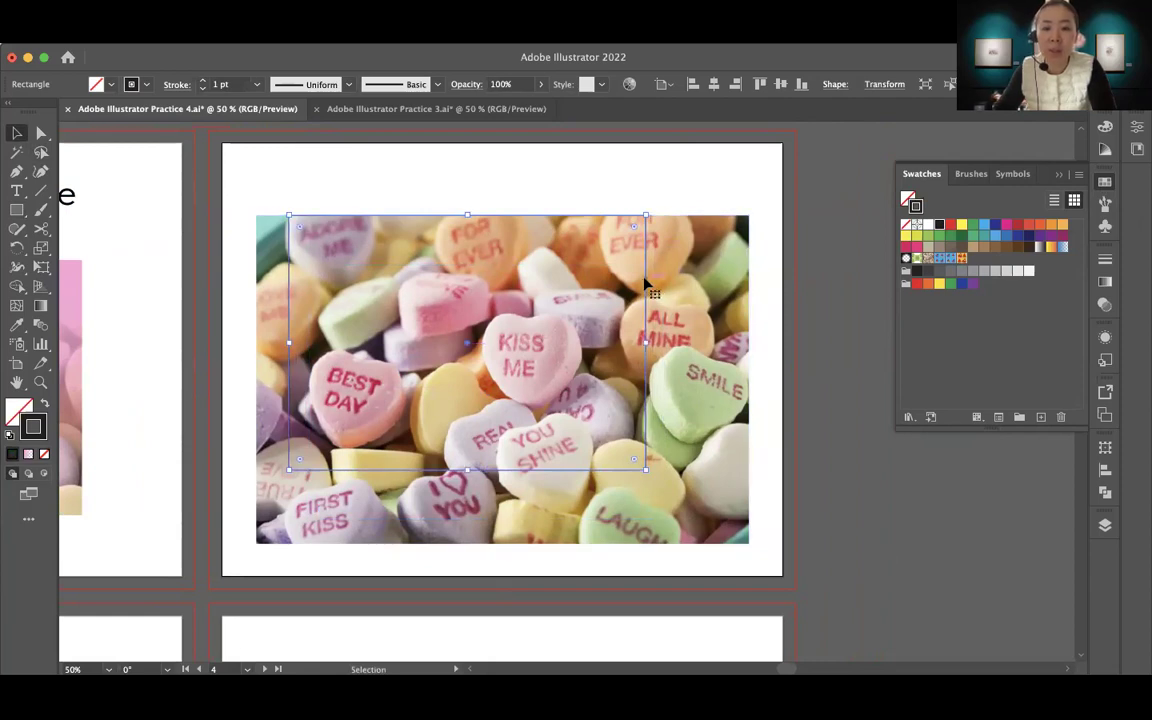
{"action": "left_click_drag", "start_coordinate": [645, 287], "coordinate": [640, 287]}
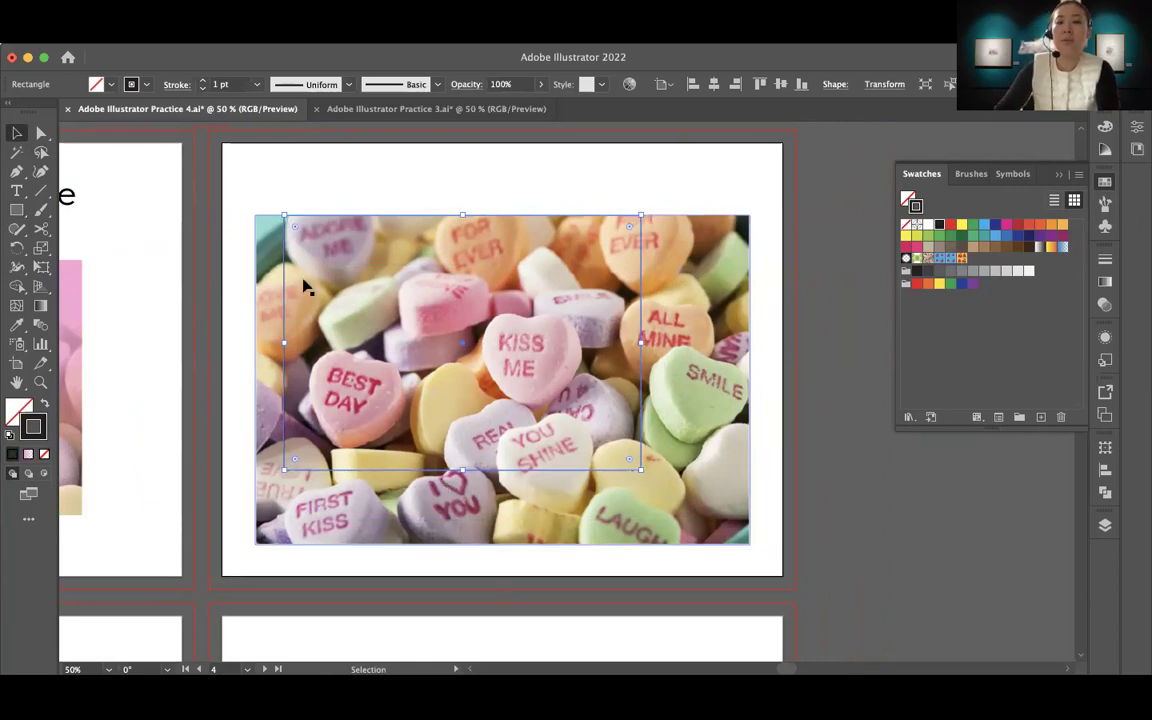
{"action": "left_click_drag", "start_coordinate": [229, 187], "coordinate": [771, 527]}
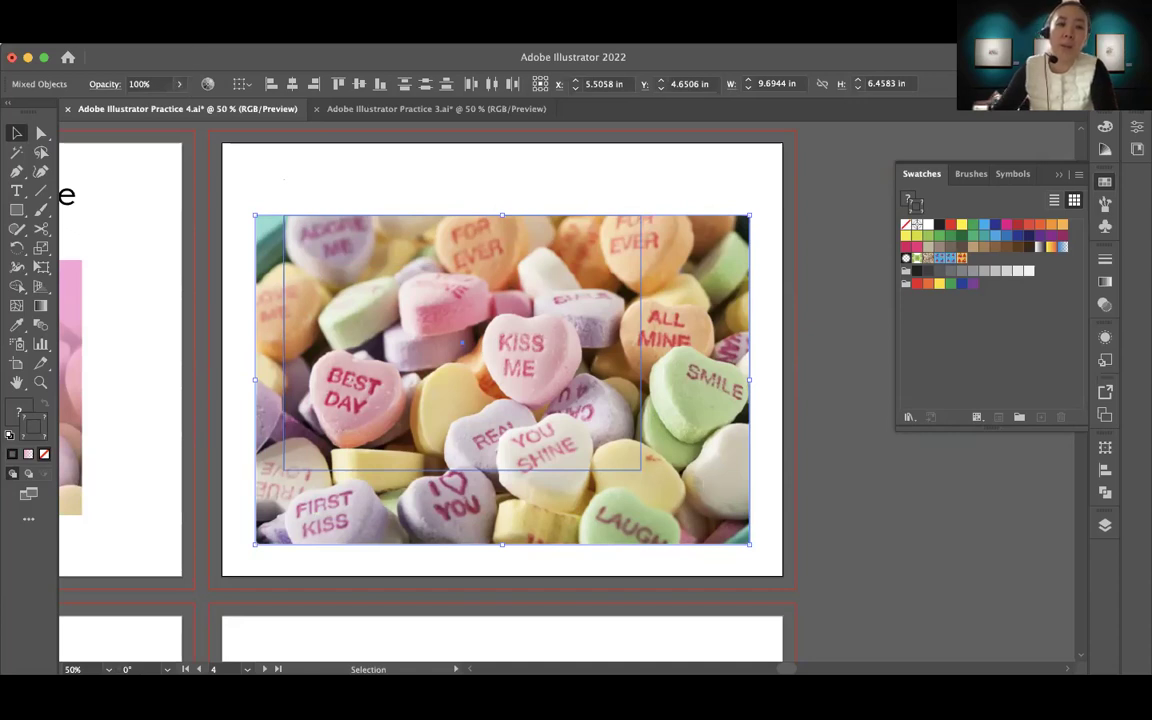
Make a clipping mask from Object > Clipping Mask > Make to crop the photo to the rectangle
{"action": "left_click", "coordinate": [190, 35]}
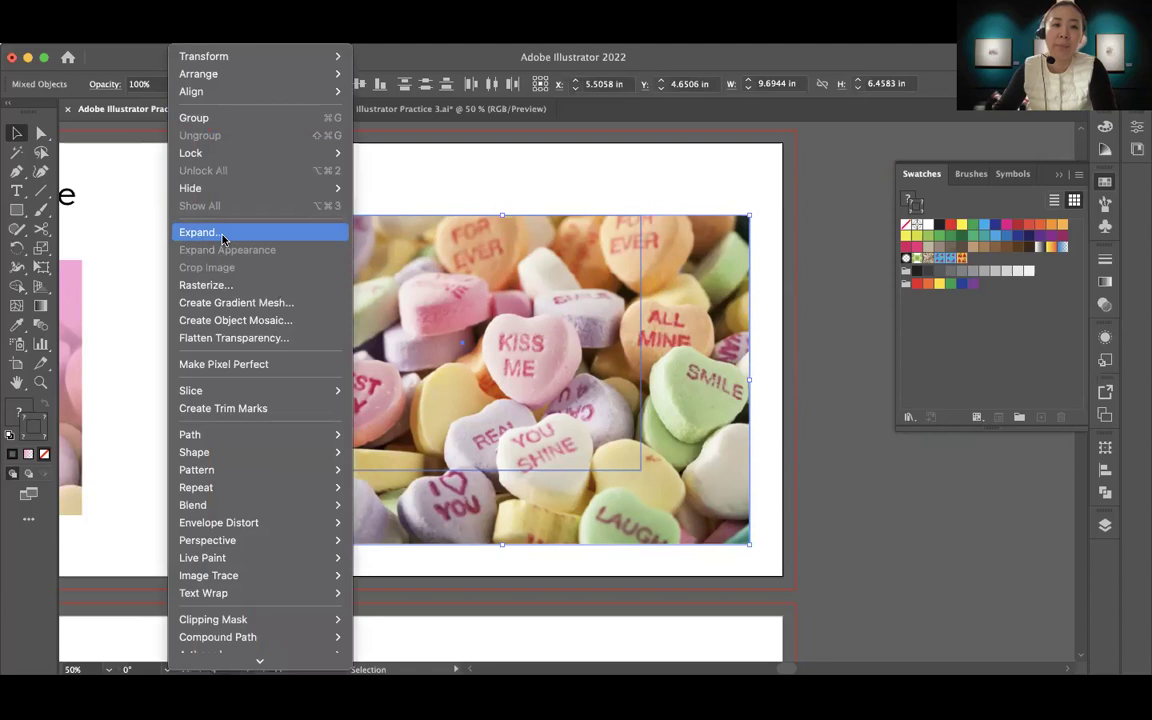
{"action": "scroll", "coordinate": [222, 238], "scroll_direction": "down", "scroll_amount": 2}
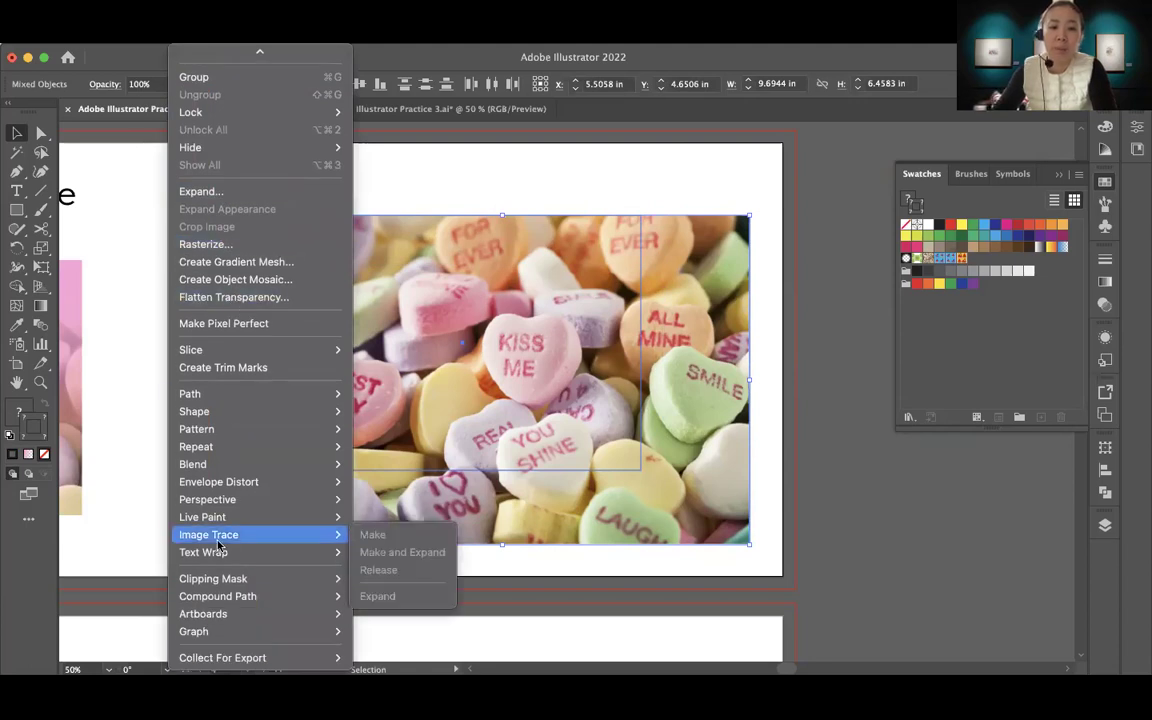
{"action": "mouse_move", "coordinate": [212, 582]}
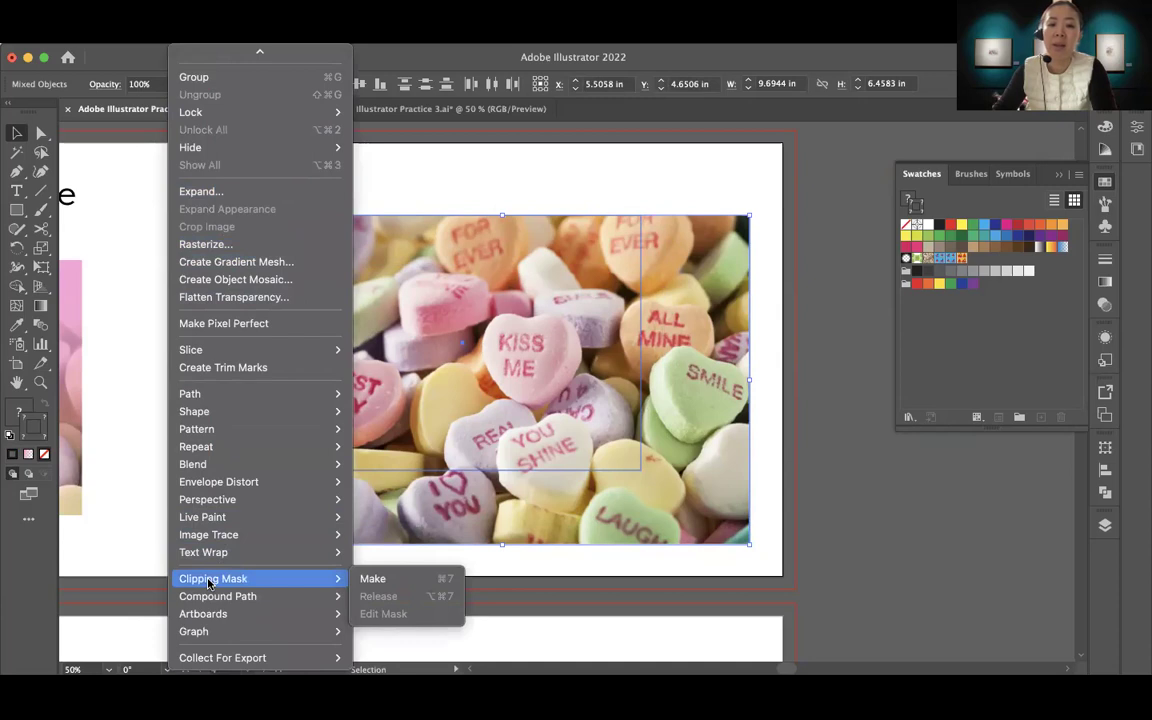
{"action": "left_click", "coordinate": [381, 581]}
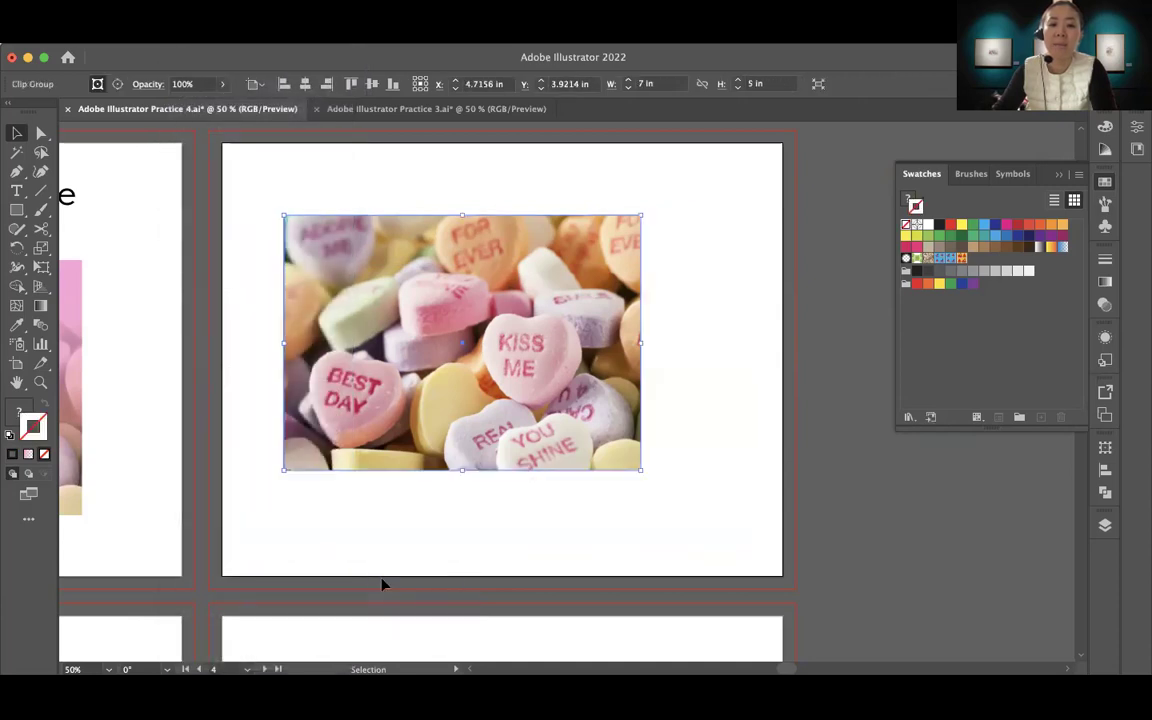
Drag the clipped photo right and down toward the artboard's centre
{"action": "left_click", "coordinate": [506, 505]}
{"action": "left_click_drag", "start_coordinate": [524, 393], "coordinate": [563, 427]}
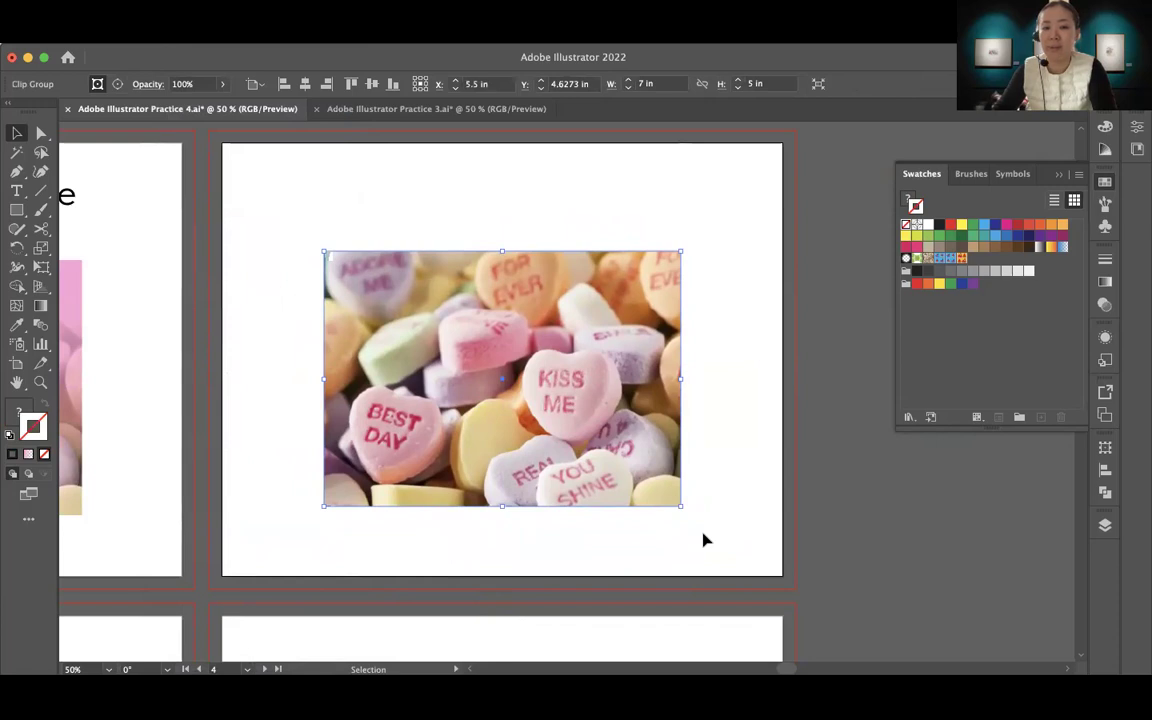
{"action": "left_click_drag", "start_coordinate": [627, 501], "coordinate": [623, 506]}
{"action": "scroll", "coordinate": [371, 458], "scroll_direction": "left", "scroll_amount": 5}
{"action": "scroll", "coordinate": [386, 476], "scroll_direction": "right", "scroll_amount": 3}
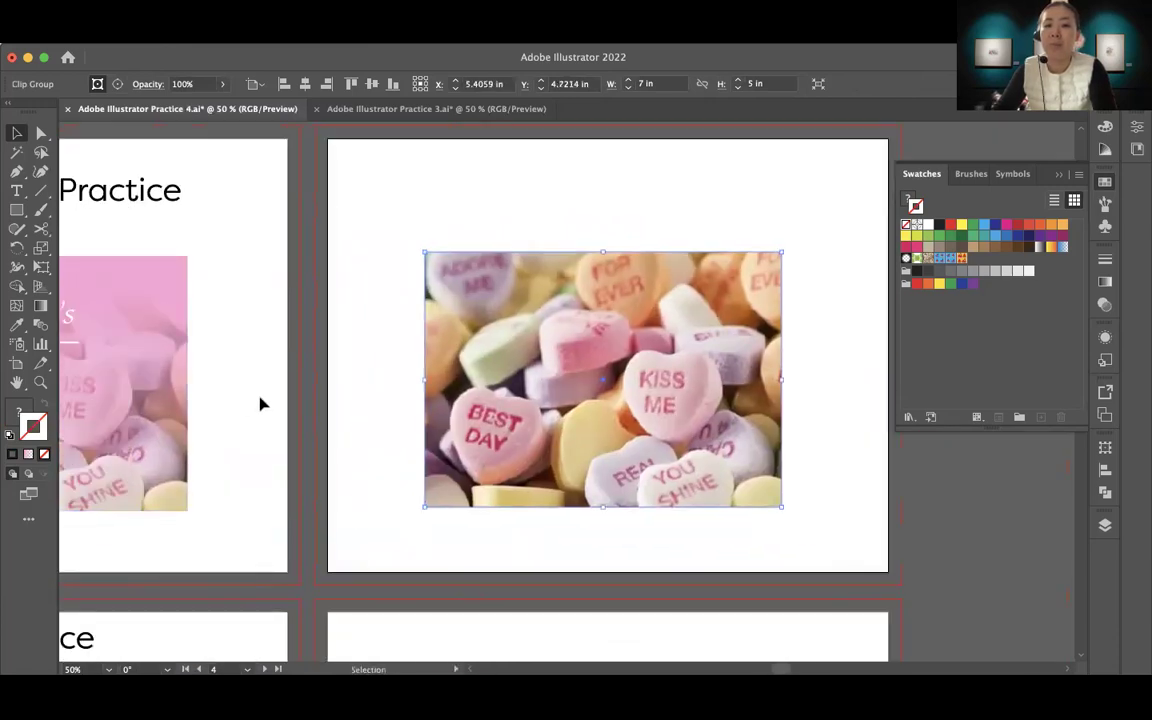
{"action": "scroll", "coordinate": [452, 388], "scroll_direction": "left", "scroll_amount": 5}
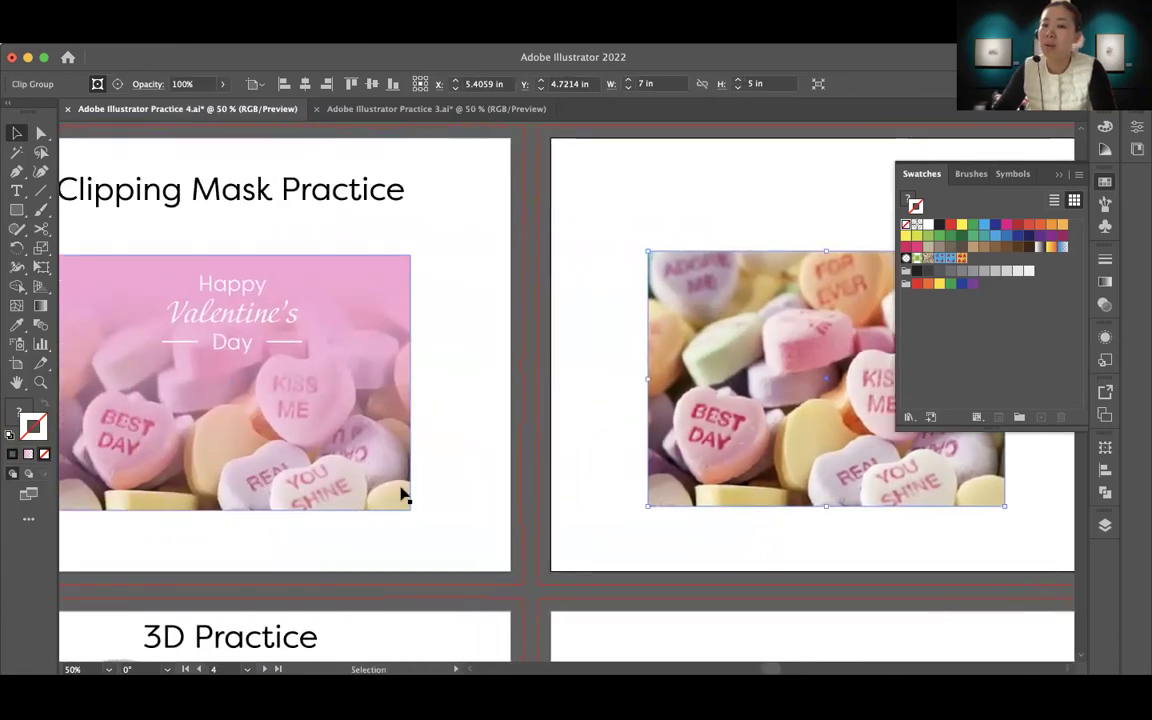
{"action": "scroll", "coordinate": [400, 460], "scroll_direction": "right", "scroll_amount": 5}
Draw another 7 × 5 in rectangle at the photo's top-left with a magenta fill and no stroke
{"action": "key", "text": "m"}
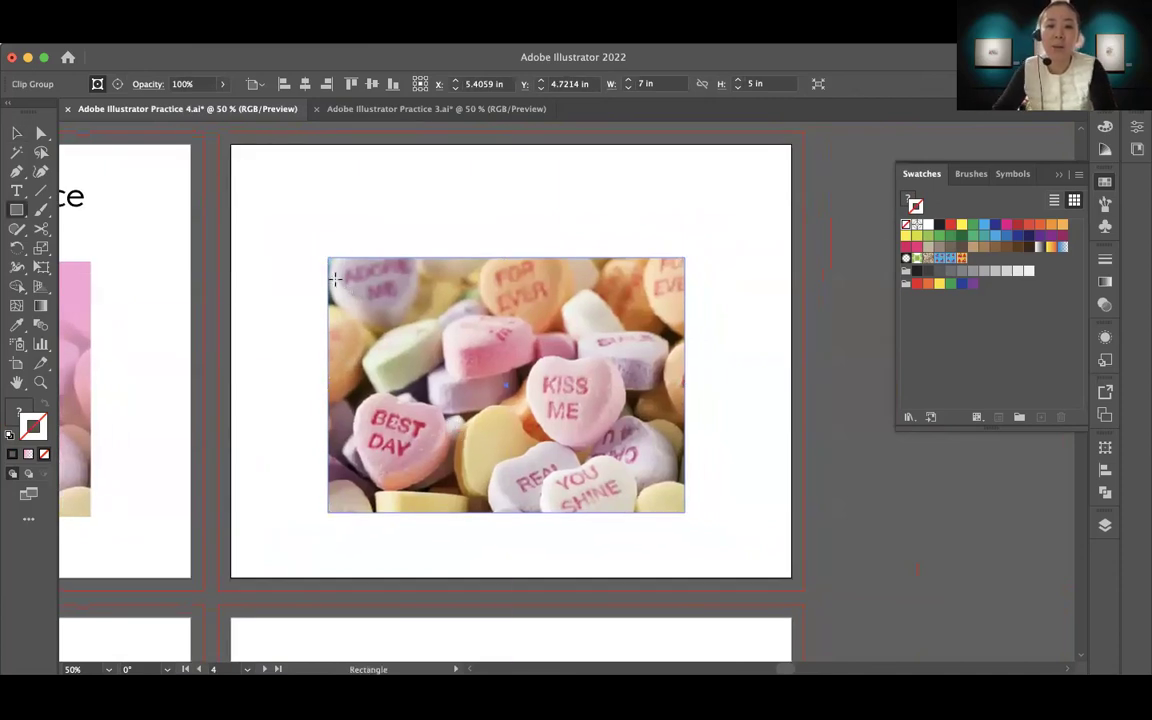
{"action": "left_click", "coordinate": [335, 278]}
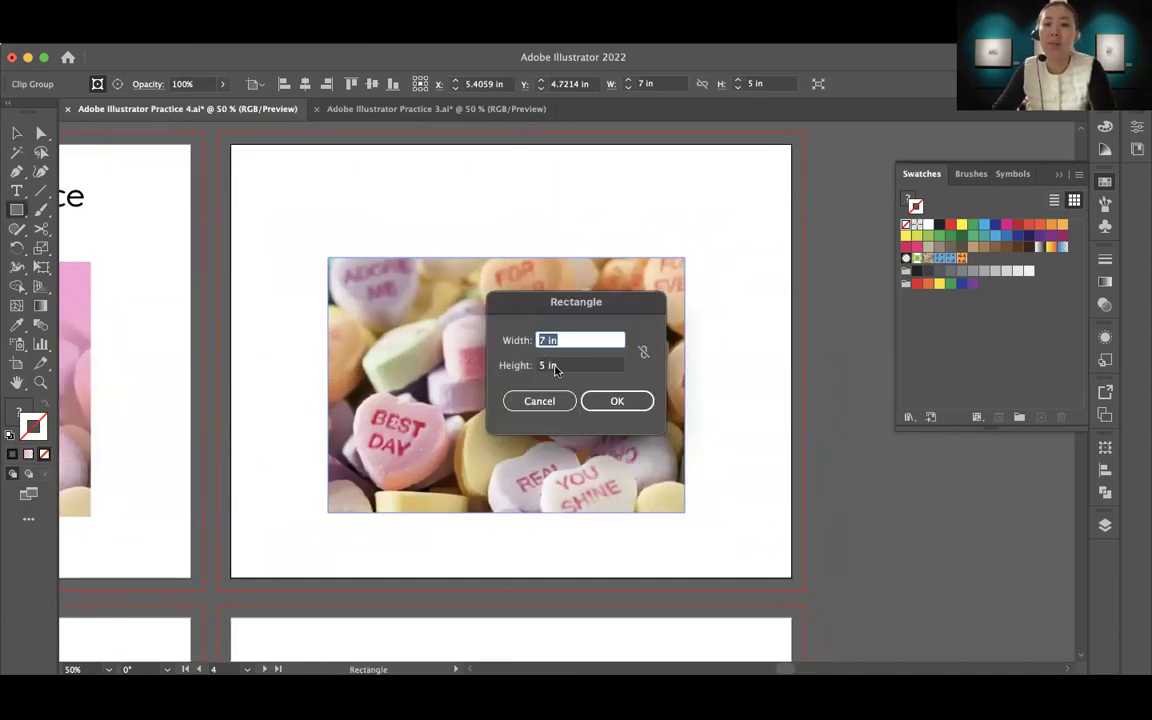
{"action": "left_click", "coordinate": [617, 400]}
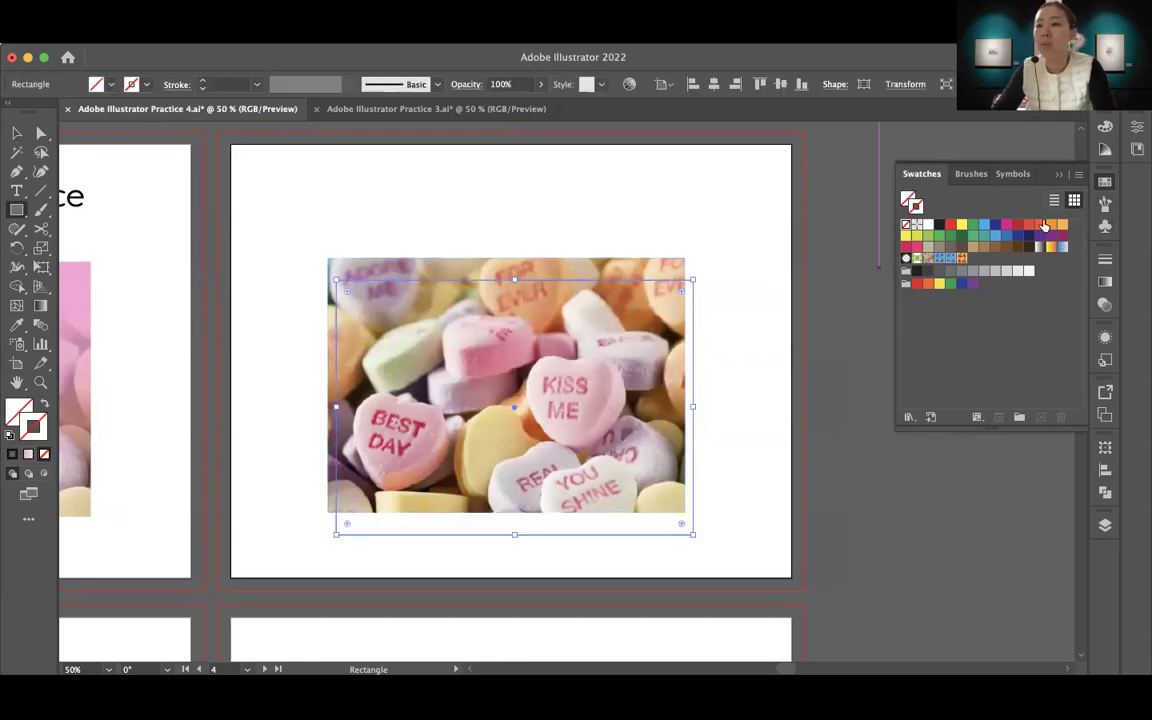
{"action": "key", "text": "x"}
{"action": "left_click", "coordinate": [1007, 225]}
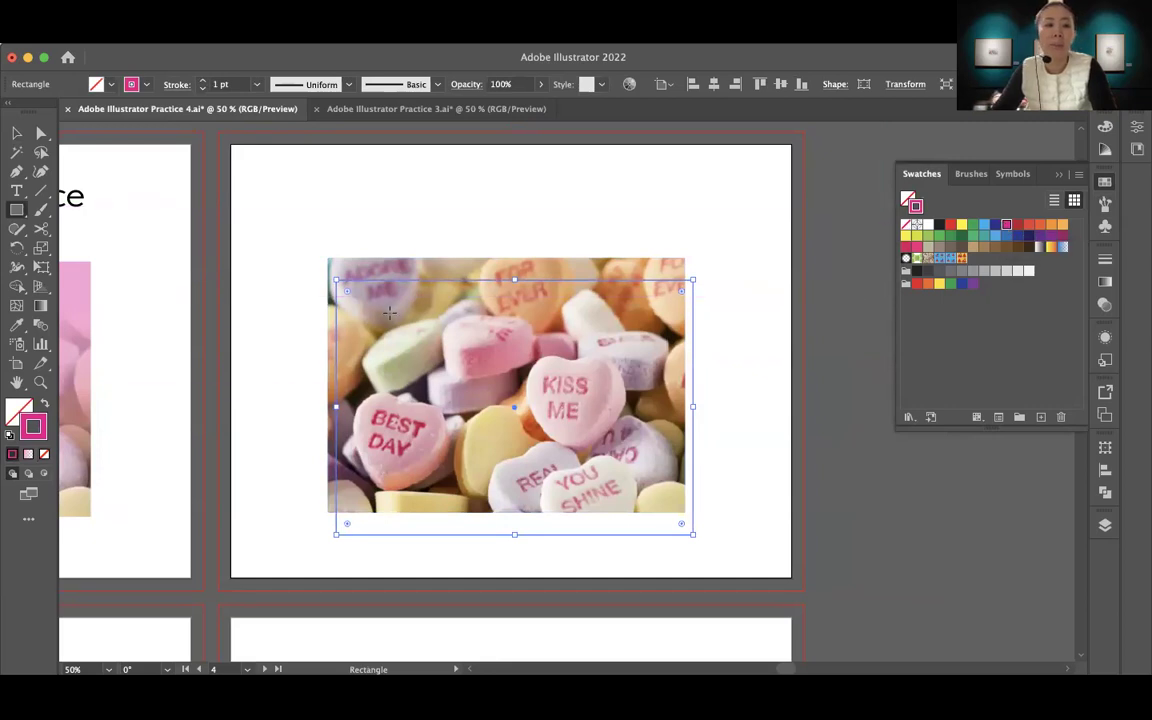
{"action": "left_click", "coordinate": [44, 404]}
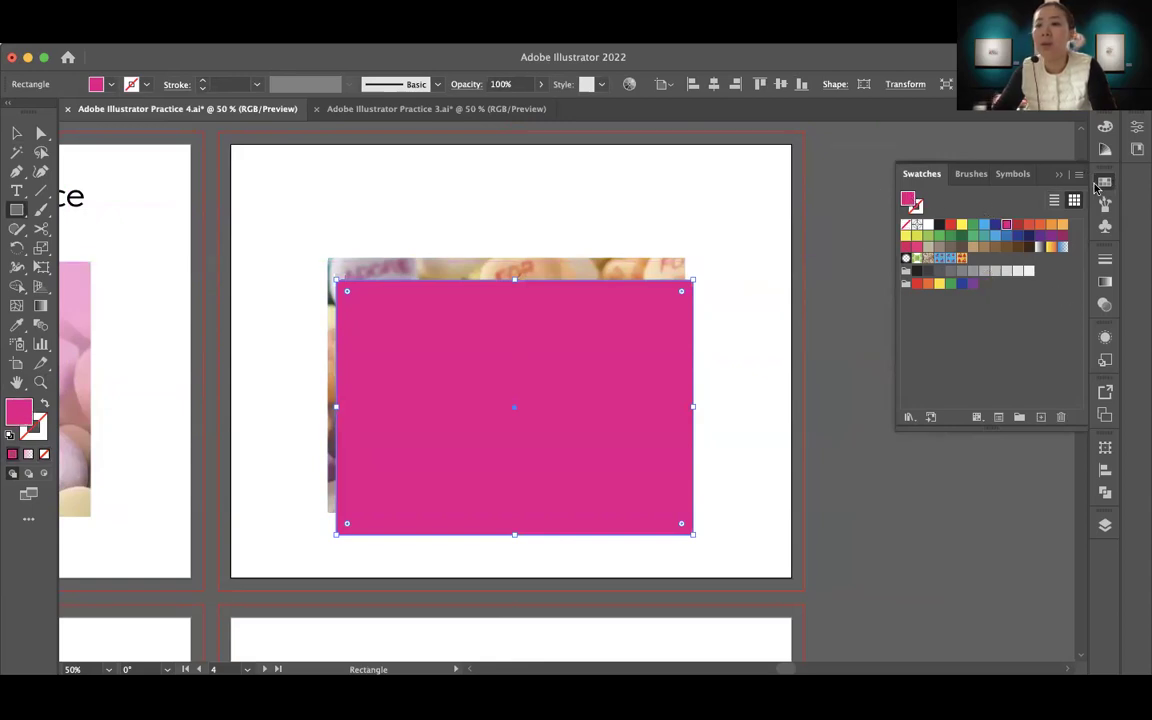
Lighten the fill to a pale pink tint from Color Guide, nudge it up-left, and select it with the photo
{"action": "left_click", "coordinate": [1105, 186]}
{"action": "left_click", "coordinate": [1105, 183]}
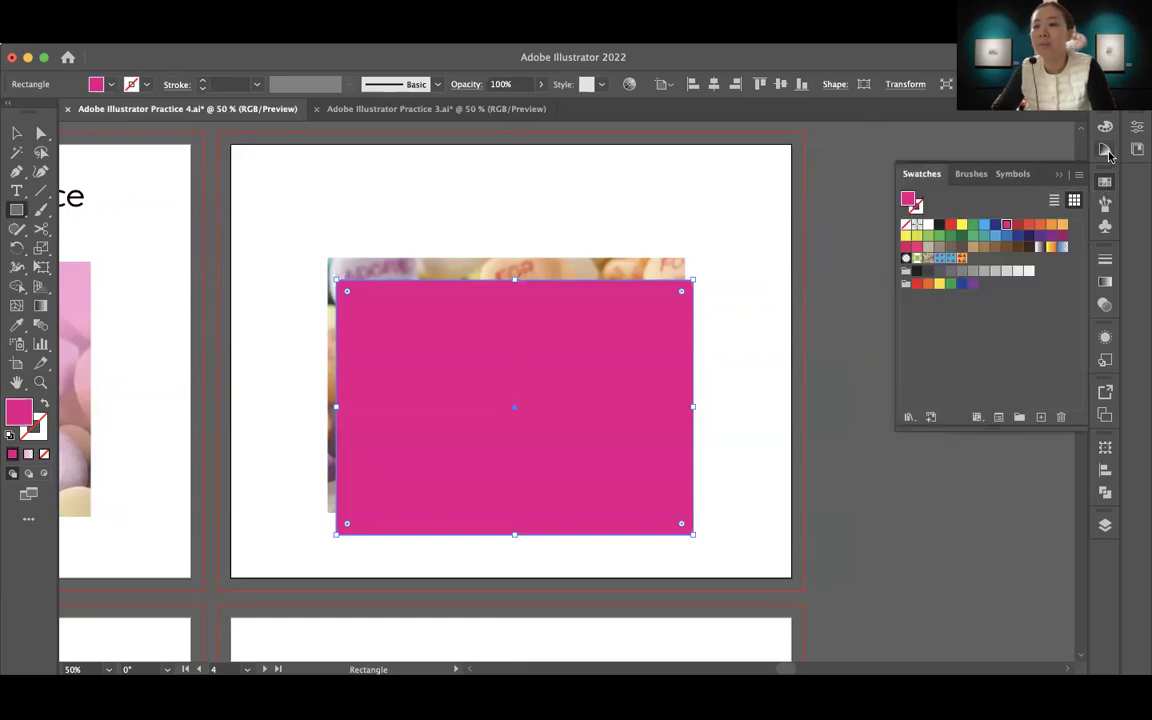
{"action": "left_click", "coordinate": [1105, 148]}
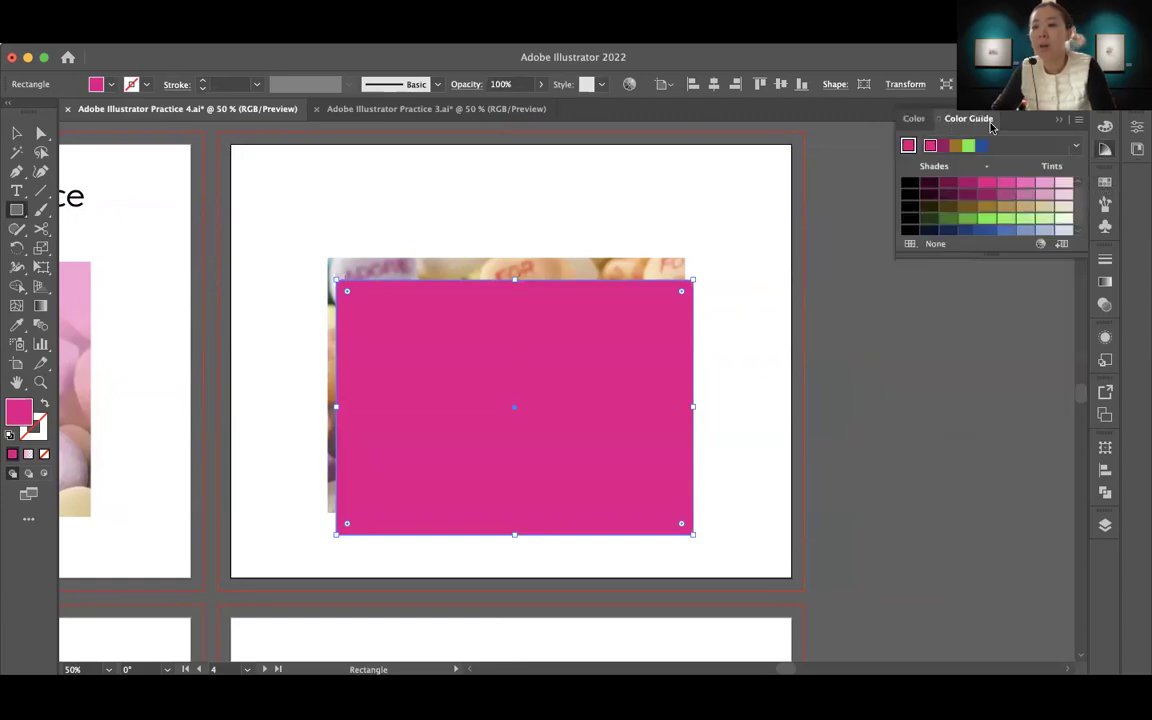
{"action": "left_click", "coordinate": [1026, 186]}
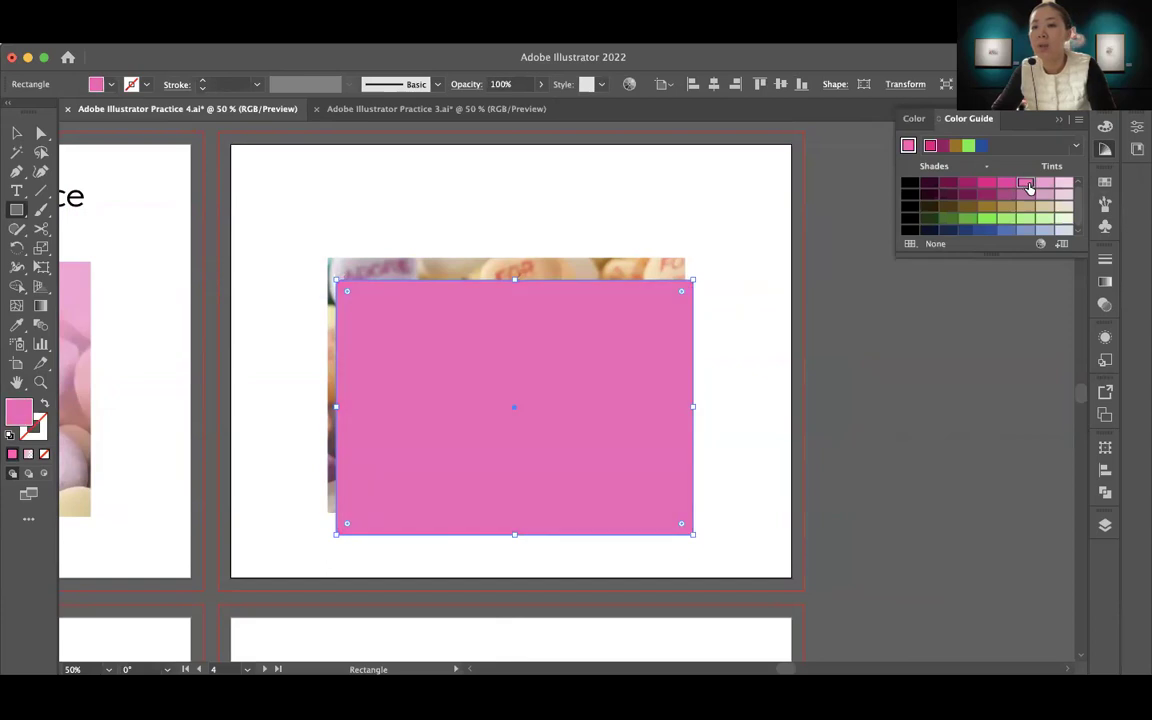
{"action": "left_click", "coordinate": [1045, 186]}
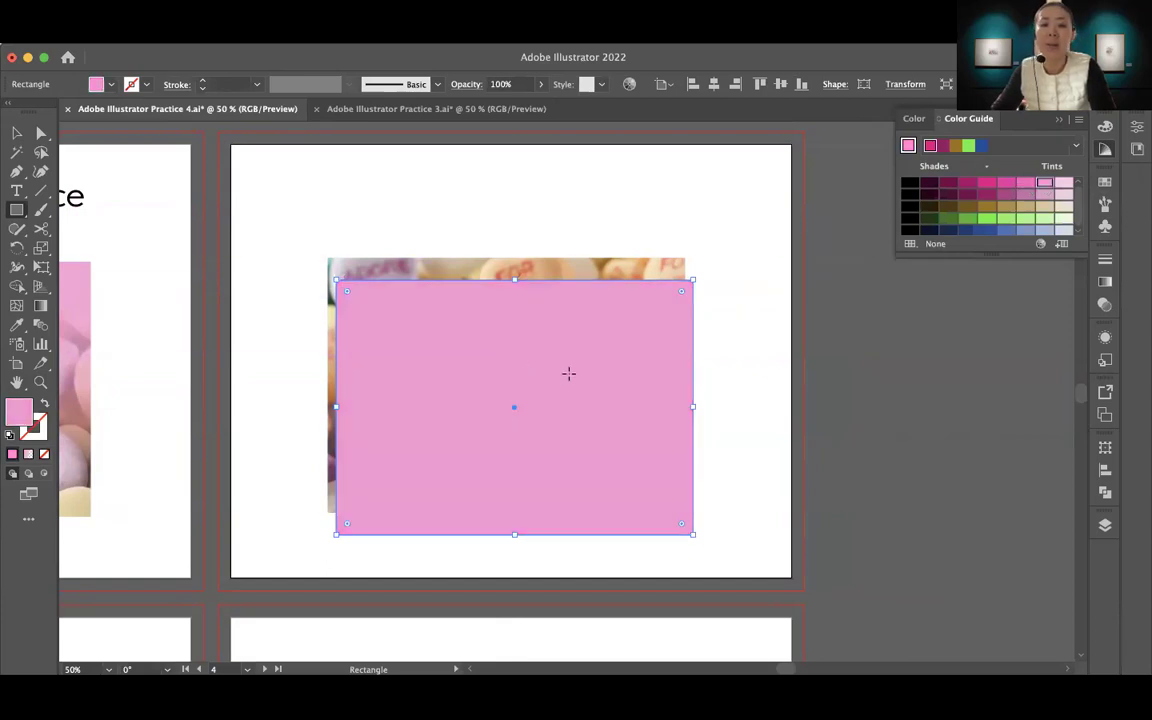
{"action": "key", "text": "v"}
{"action": "left_click_drag", "start_coordinate": [589, 393], "coordinate": [584, 375]}
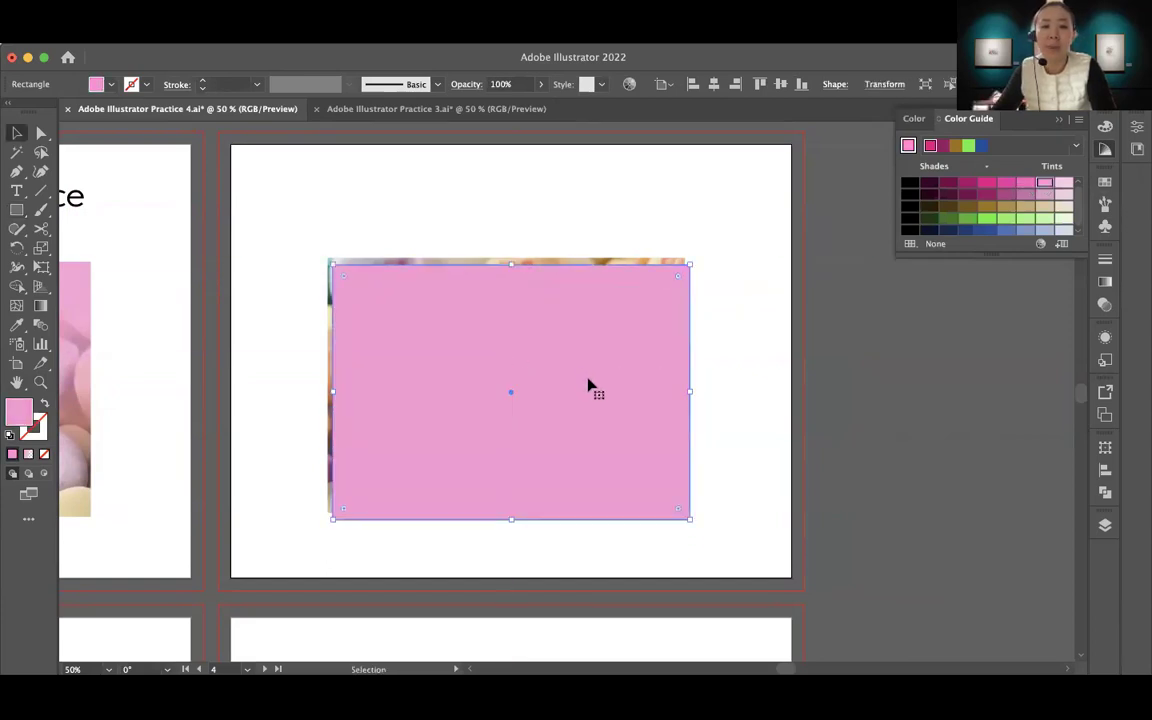
{"action": "left_click_drag", "start_coordinate": [298, 231], "coordinate": [514, 385]}
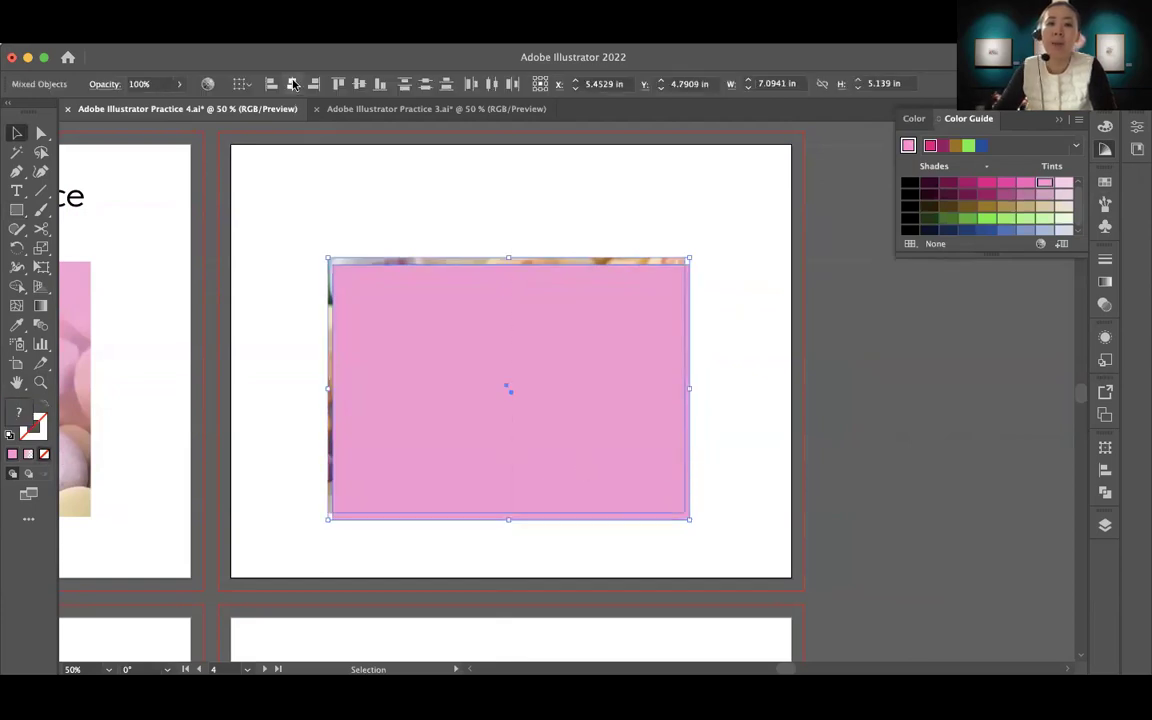
Align the pink rectangle and photo to each other's horizontal and vertical centres, then deselect
{"action": "left_click", "coordinate": [292, 84]}
{"action": "left_click", "coordinate": [358, 85]}
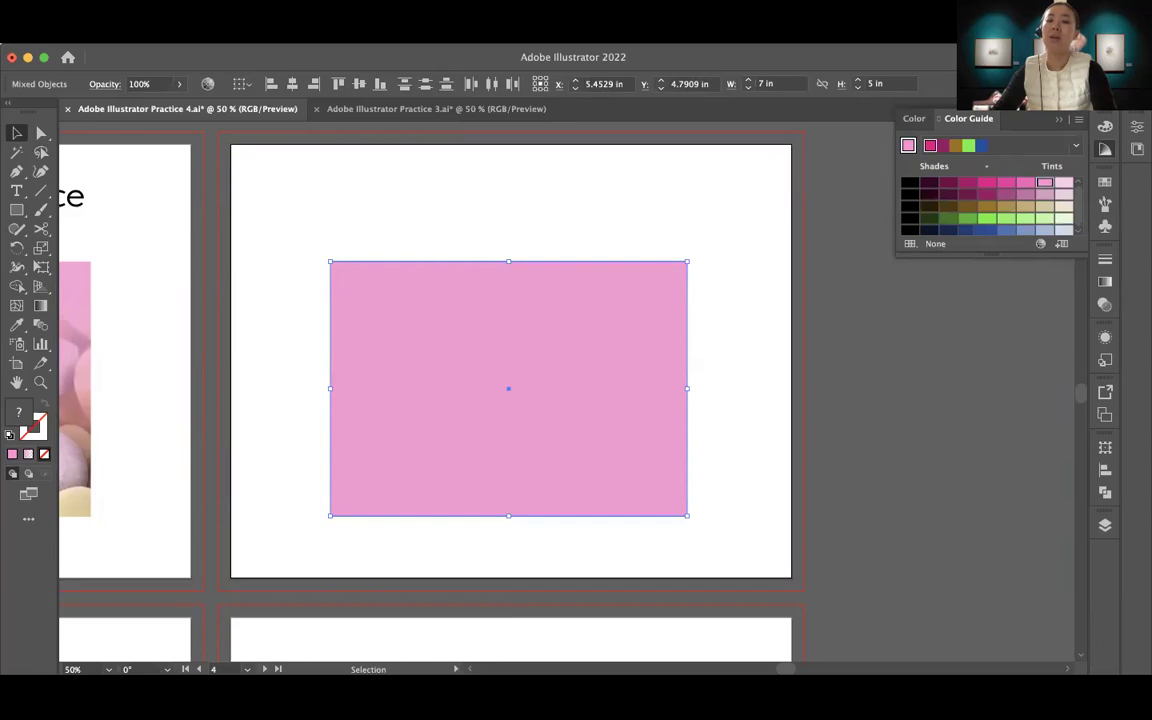
{"action": "left_click", "coordinate": [405, 20]}
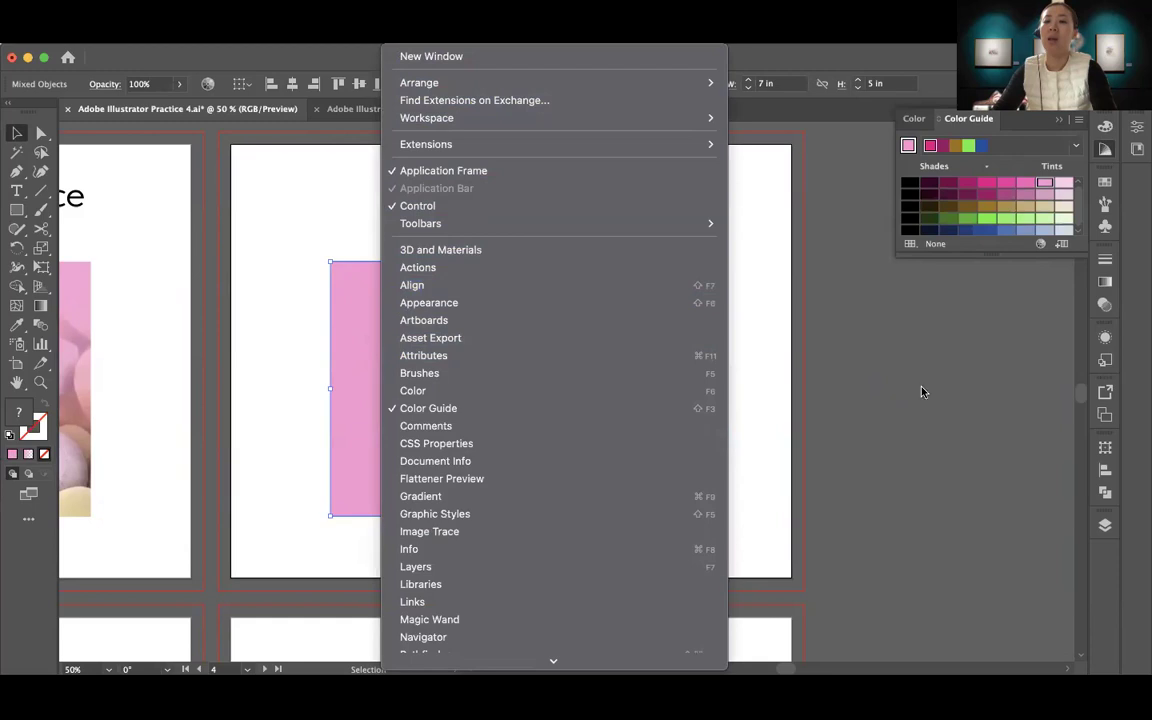
{"action": "key", "text": "Escape"}
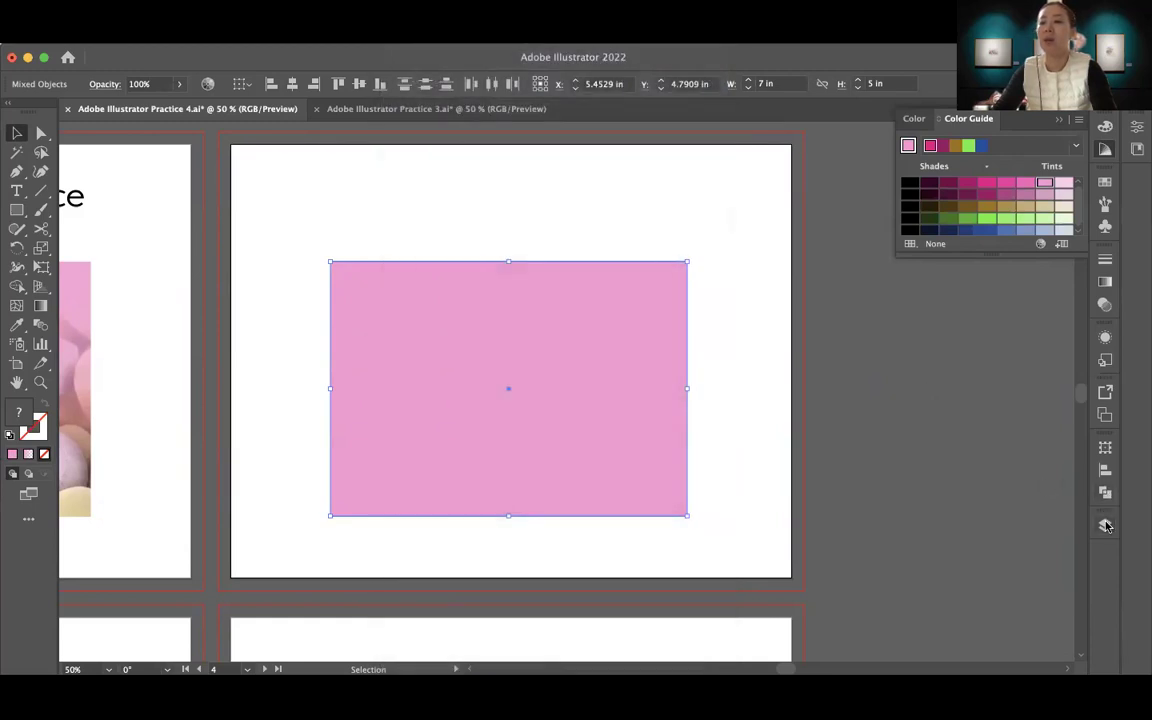
{"action": "left_click", "coordinate": [1106, 472]}
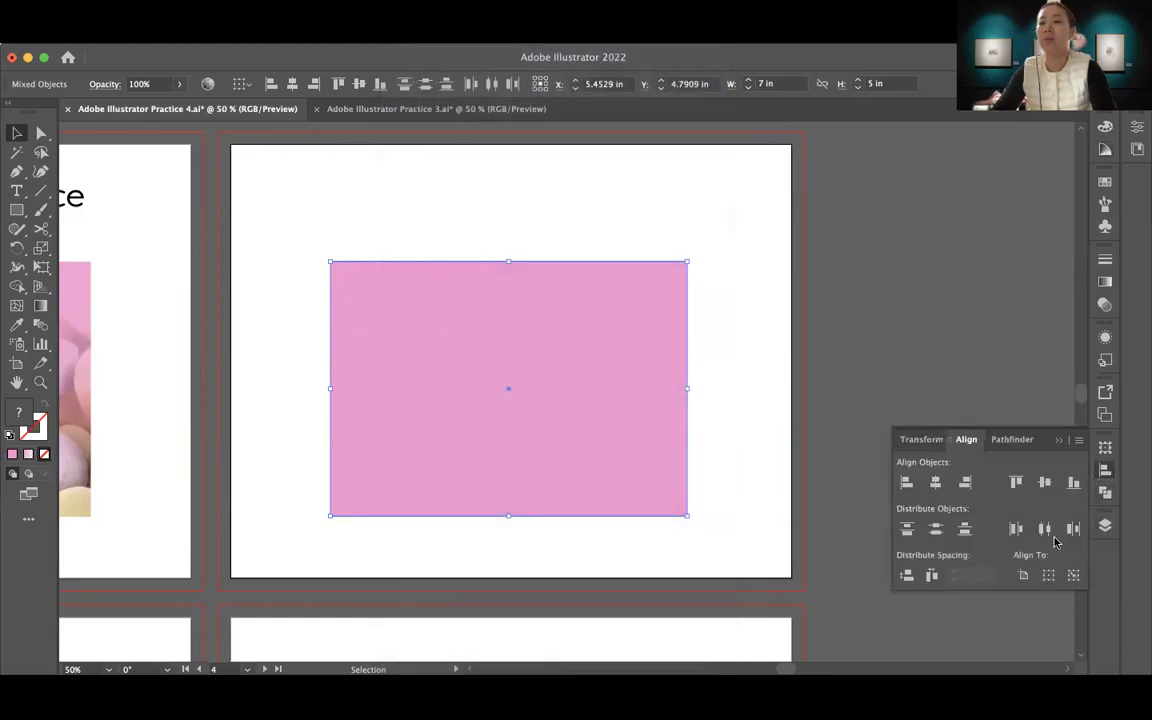
{"action": "left_click", "coordinate": [990, 400]}
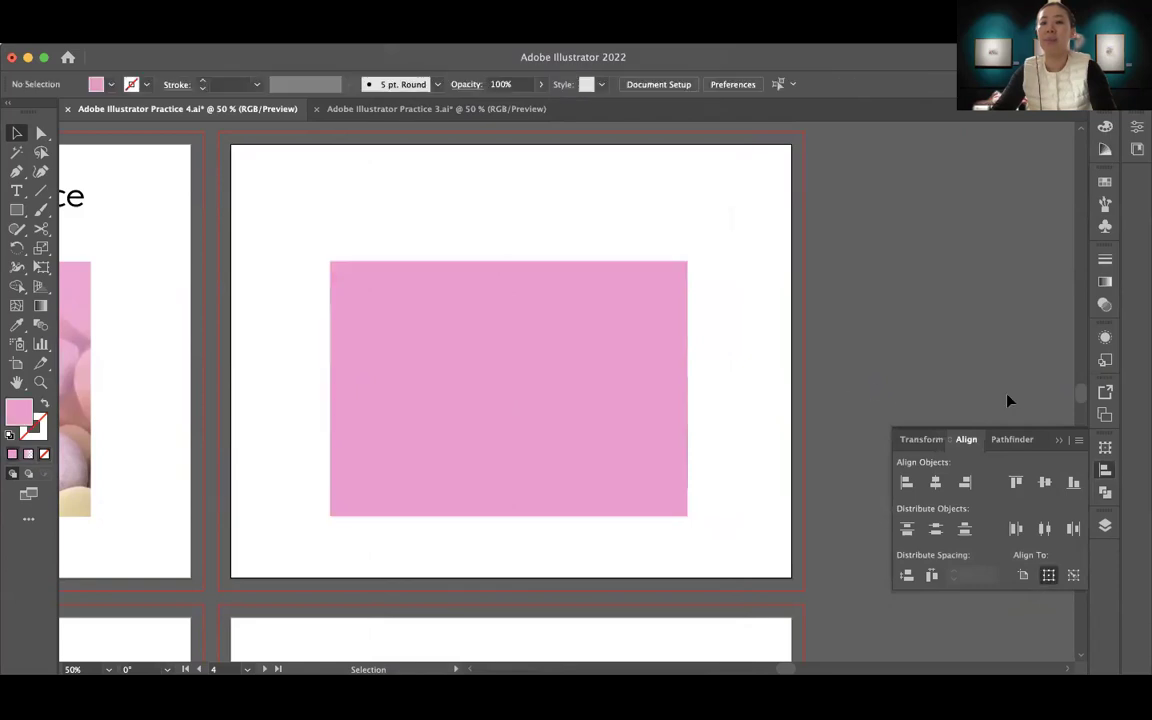
{"action": "left_click", "coordinate": [1055, 443]}
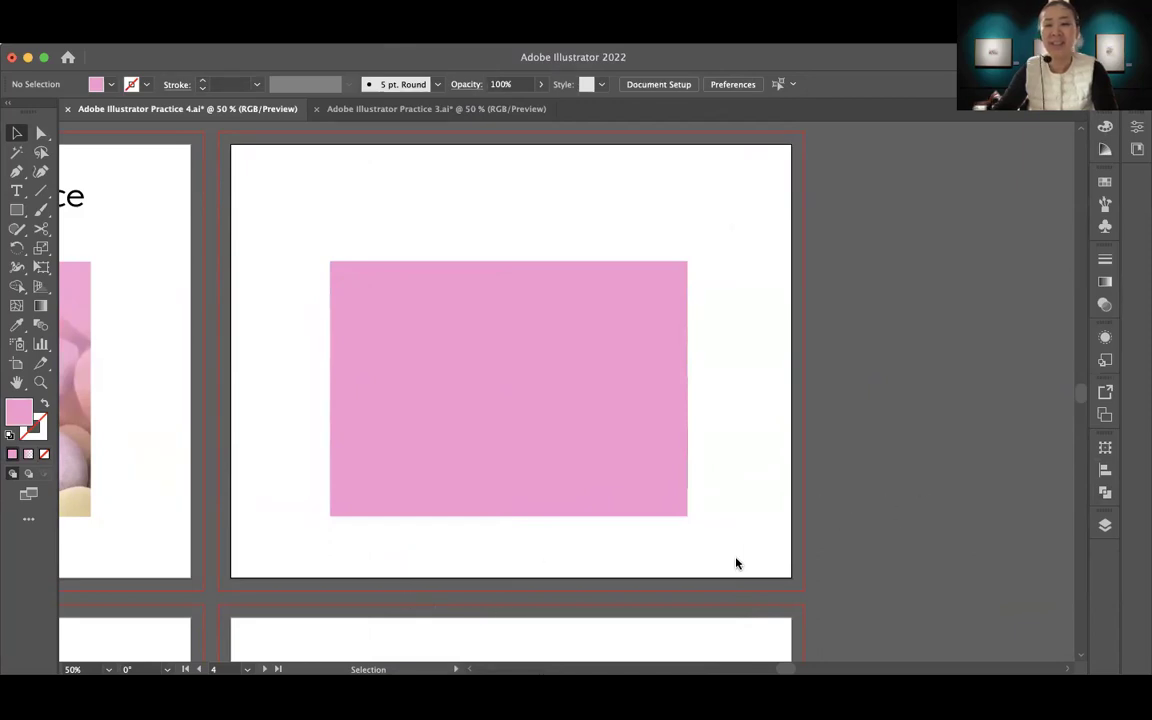
{"action": "scroll", "coordinate": [747, 484], "scroll_direction": "right", "scroll_amount": 3}
{"action": "scroll", "coordinate": [747, 484], "scroll_direction": "down", "scroll_amount": 1}
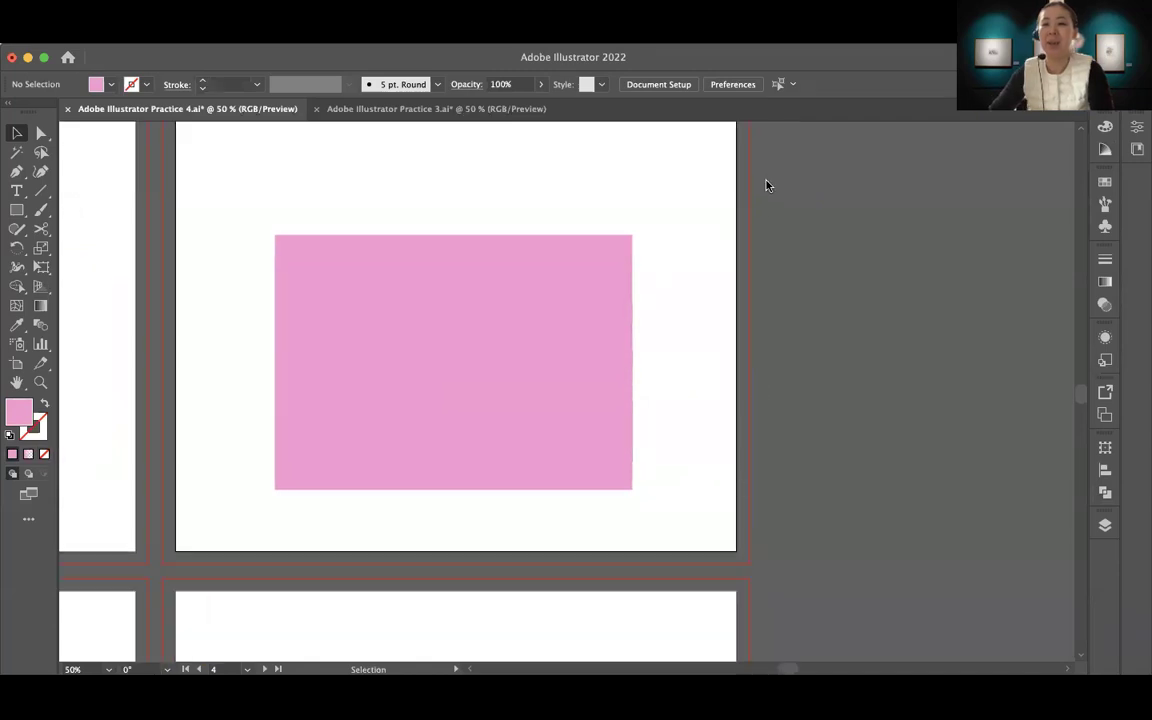
{"action": "scroll", "coordinate": [450, 478], "scroll_direction": "left", "scroll_amount": 4}
{"action": "scroll", "coordinate": [450, 478], "scroll_direction": "up", "scroll_amount": 1}
Select the pink rectangle and briefly switch to the Gradient tool
{"action": "left_click", "coordinate": [585, 427]}
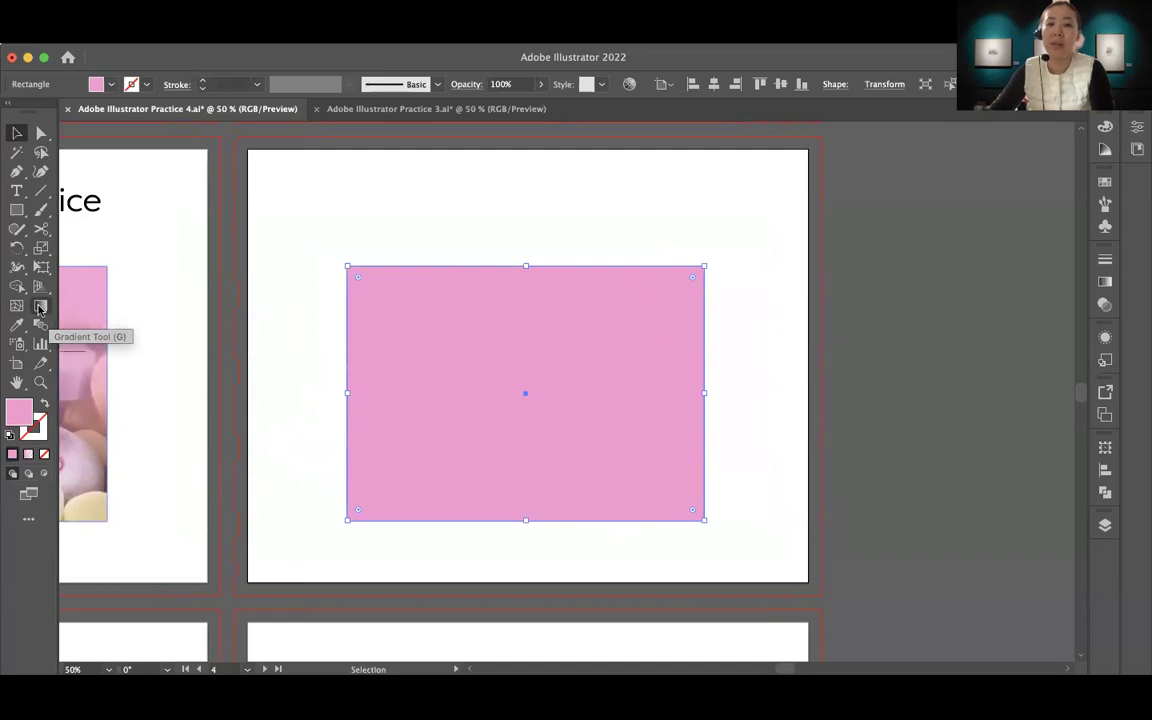
{"action": "left_click", "coordinate": [40, 308]}
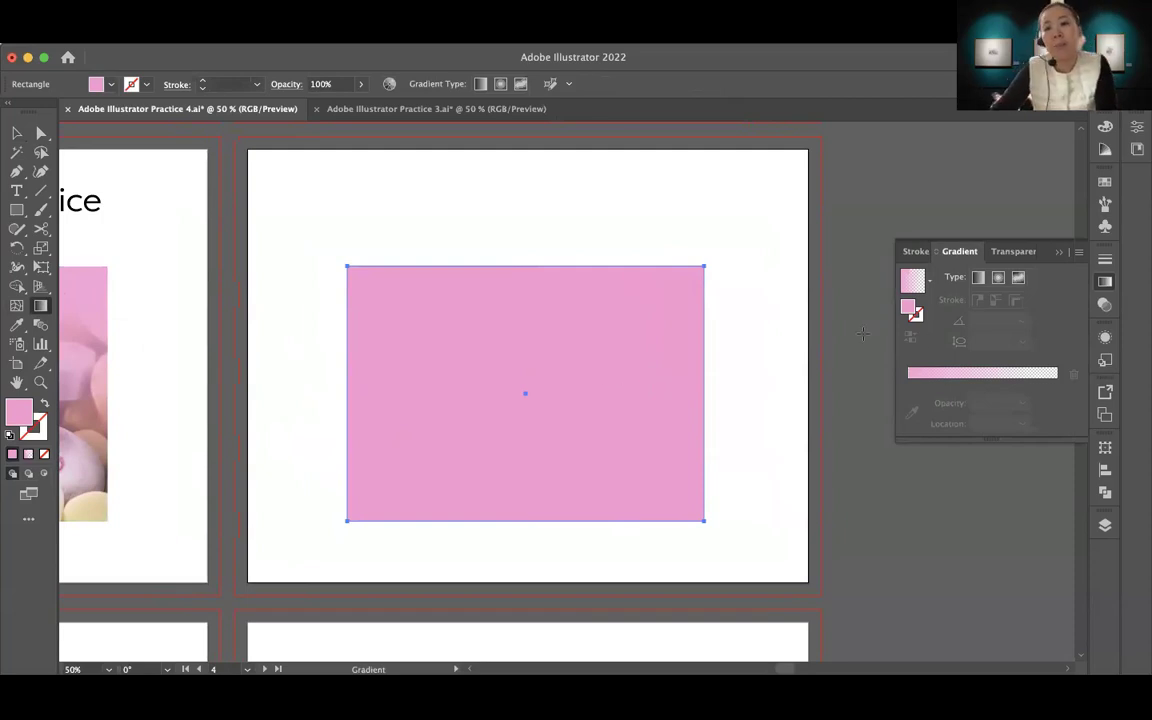
{"action": "scroll", "coordinate": [263, 402], "scroll_direction": "left", "scroll_amount": 5}
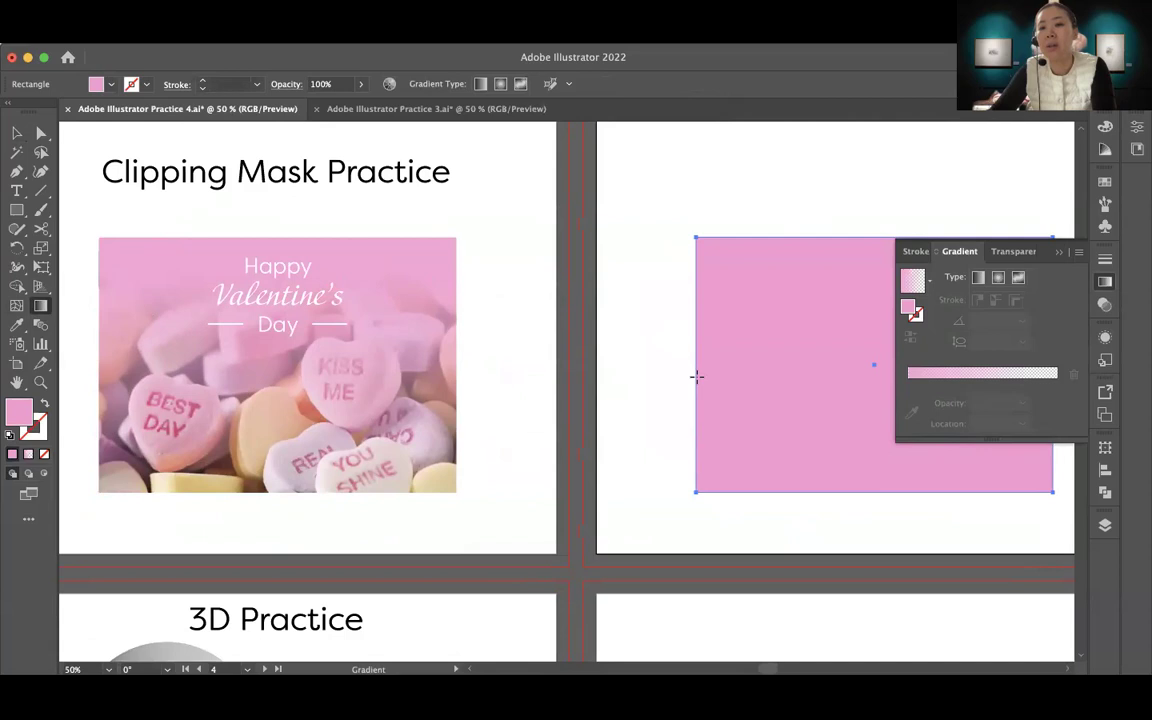
{"action": "scroll", "coordinate": [696, 376], "scroll_direction": "right", "scroll_amount": 5}
{"action": "scroll", "coordinate": [604, 463], "scroll_direction": "right", "scroll_amount": 1}
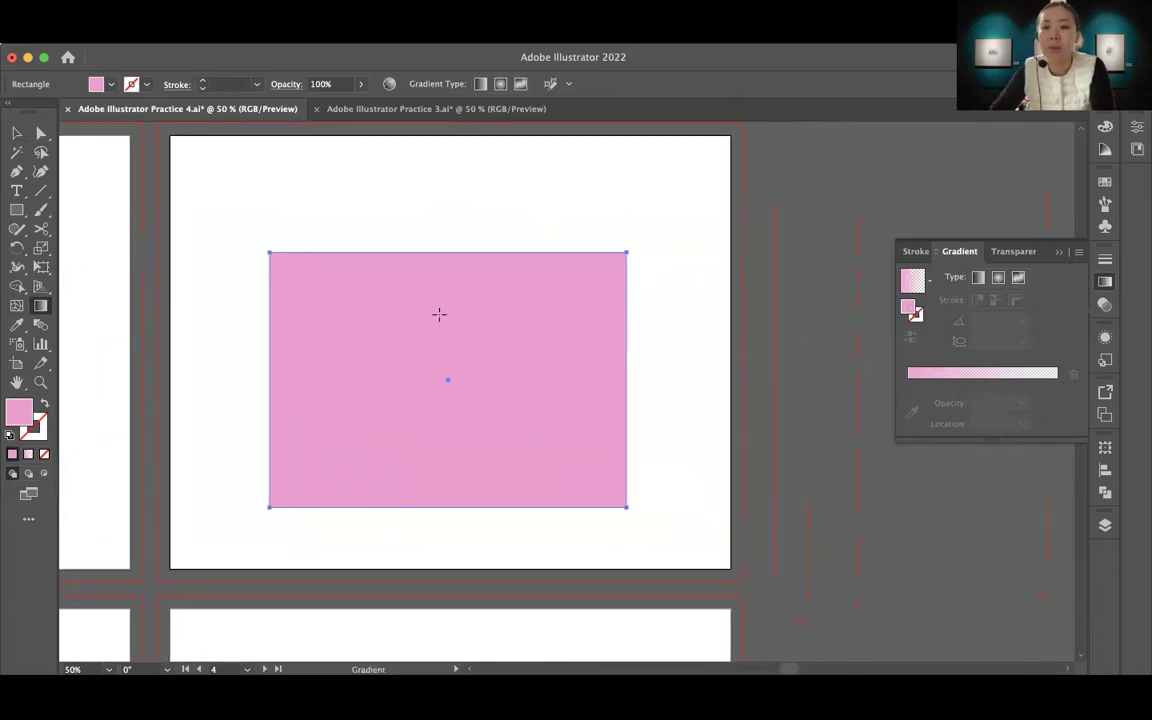
{"action": "key", "text": "v"}
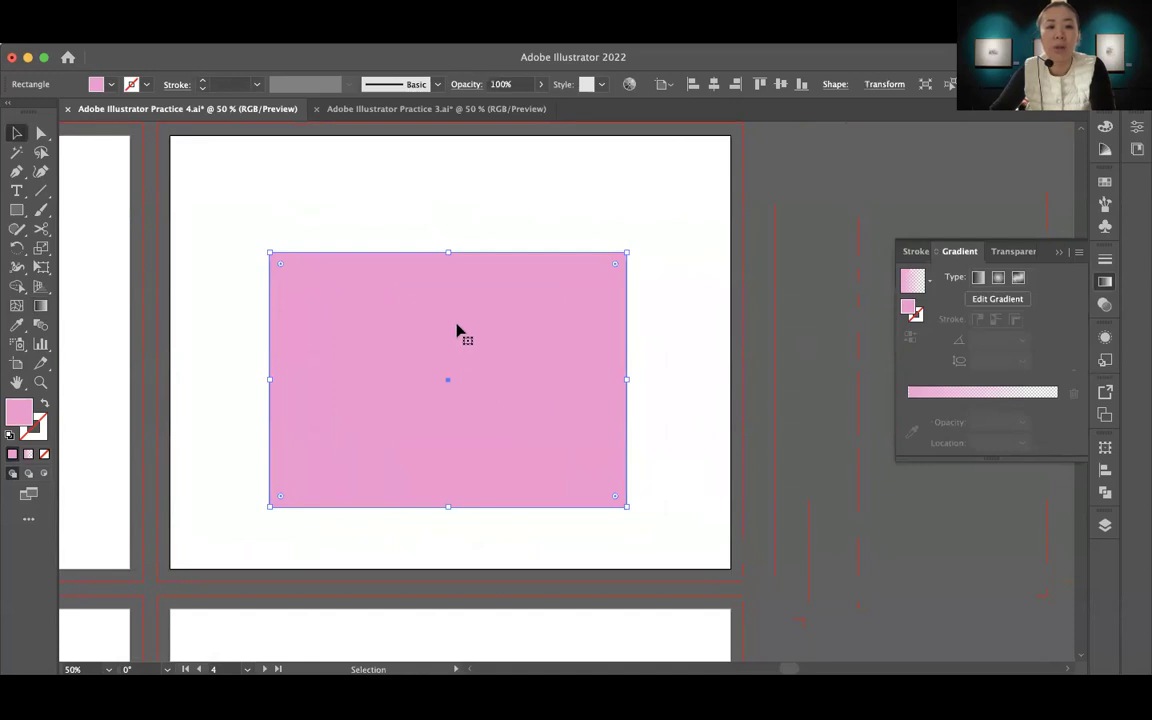
Try a yellow-to-red gradient swatch, restore the light pink tint, and bring up the Gradient panel
{"action": "left_click", "coordinate": [1105, 181]}
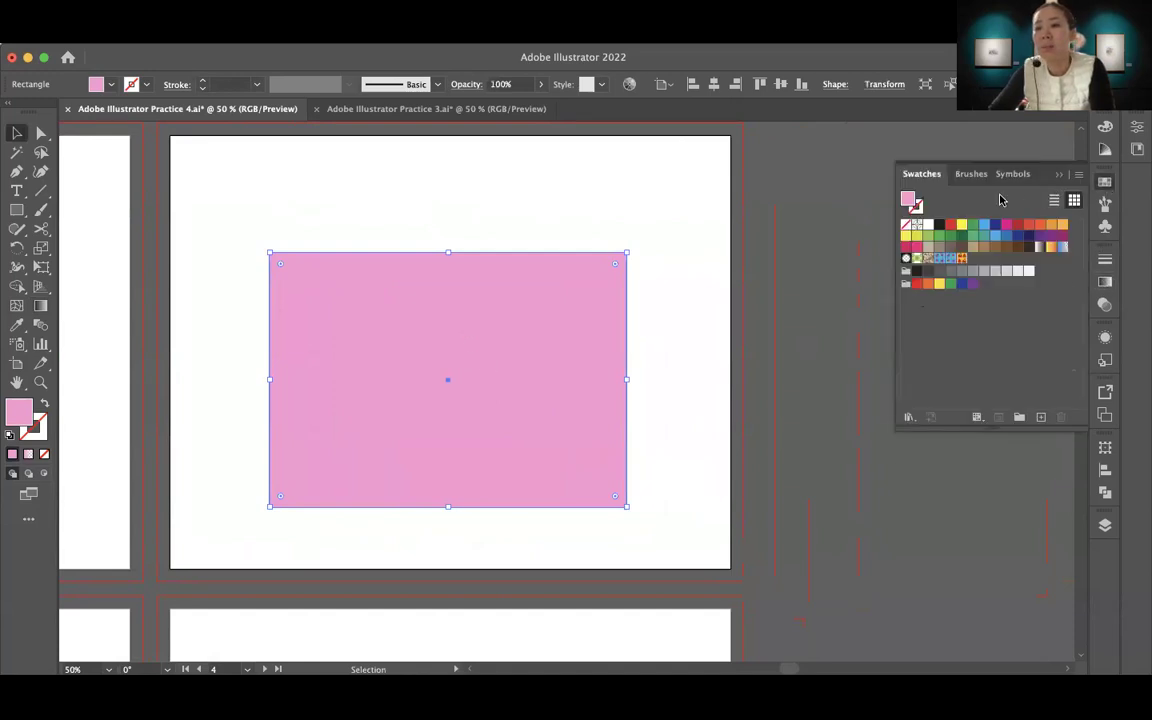
{"action": "left_click", "coordinate": [1063, 247]}
{"action": "left_click", "coordinate": [1051, 246]}
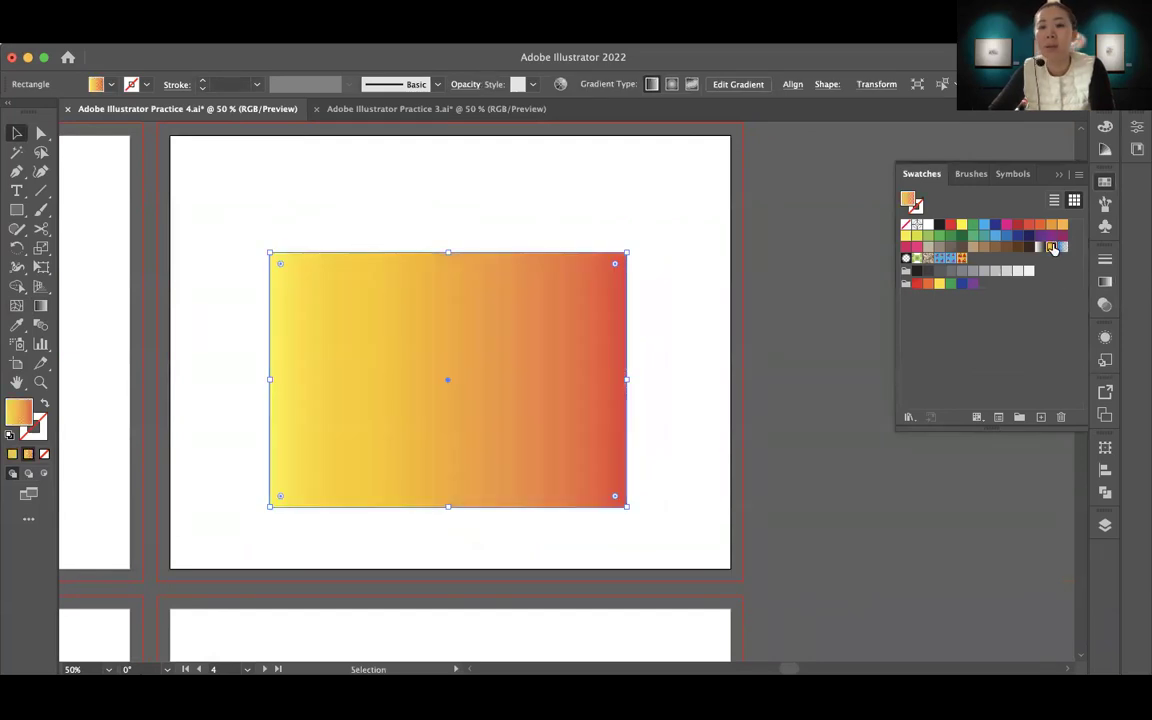
{"action": "left_click", "coordinate": [1104, 283]}
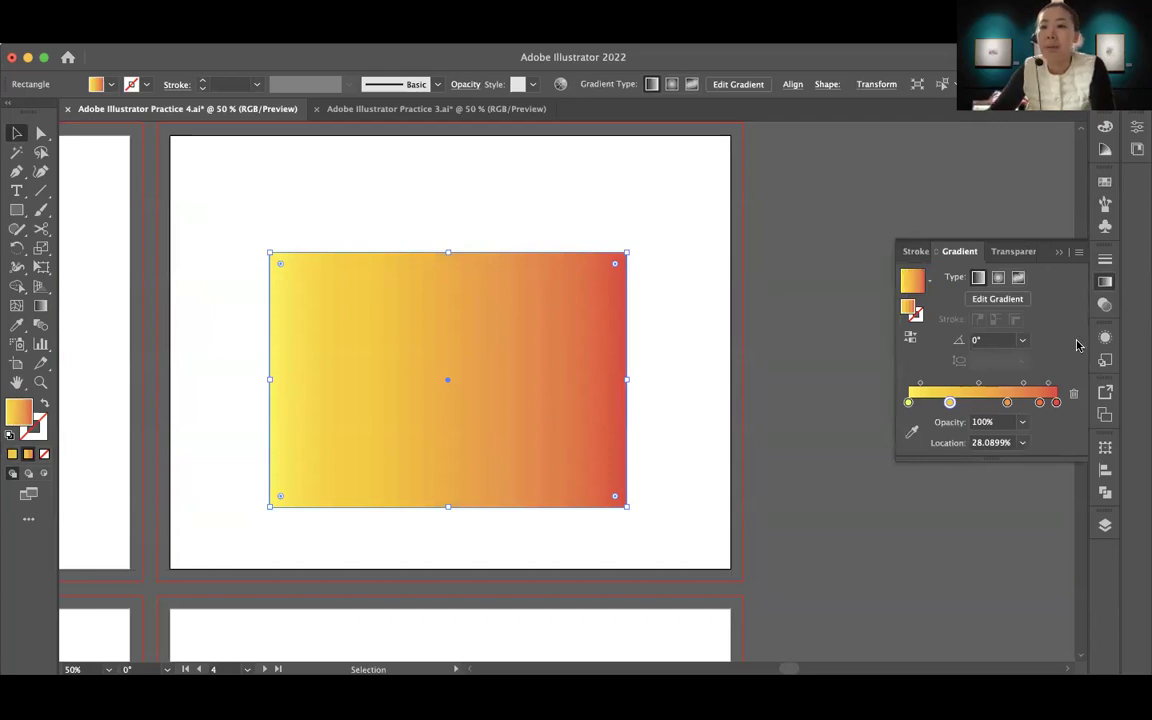
{"action": "left_click", "coordinate": [1104, 183]}
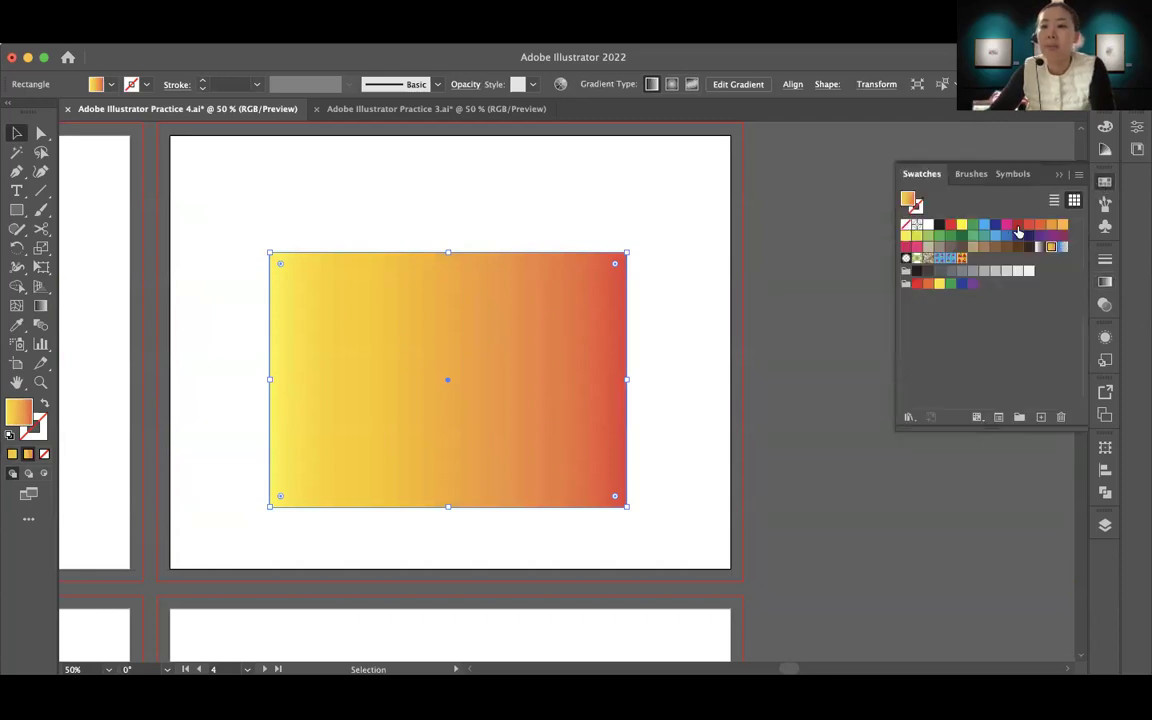
{"action": "left_click", "coordinate": [1105, 150]}
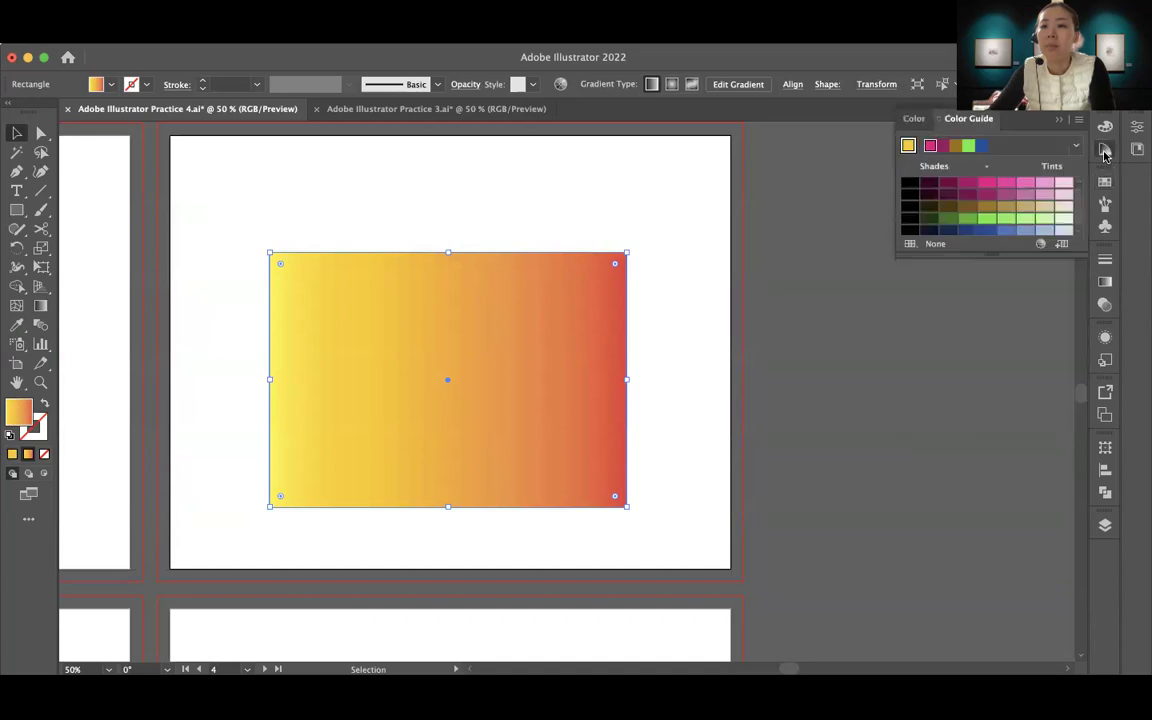
{"action": "left_click", "coordinate": [1044, 184]}
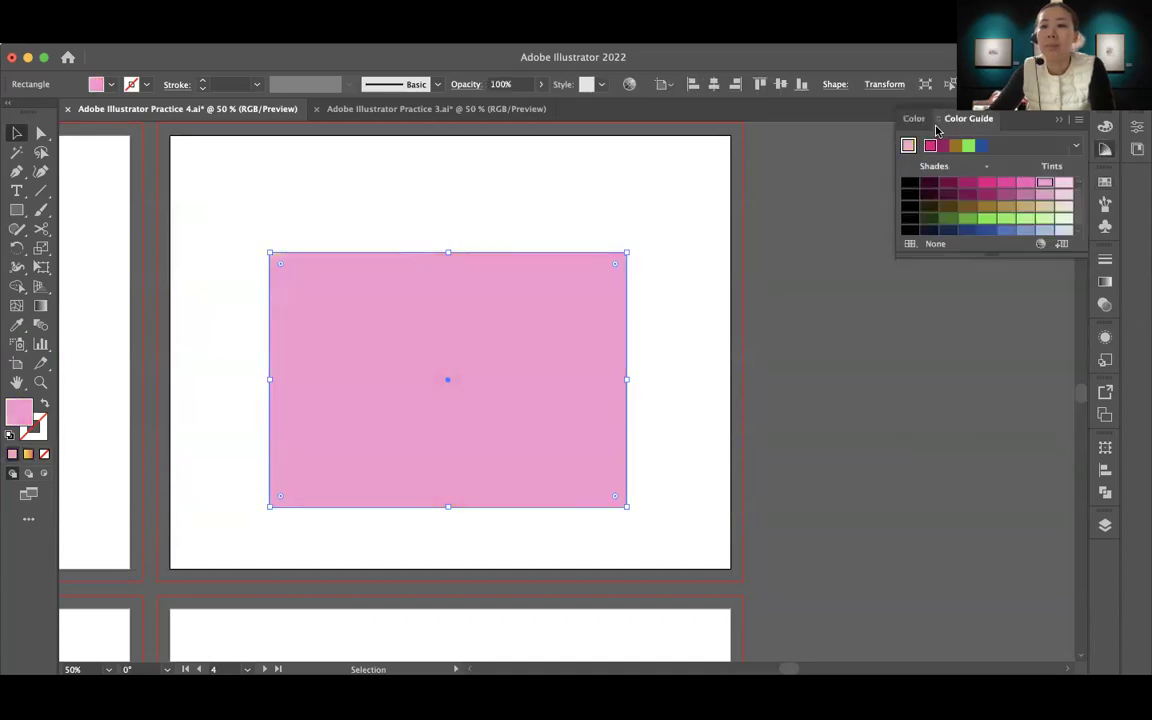
{"action": "left_click", "coordinate": [1108, 285]}
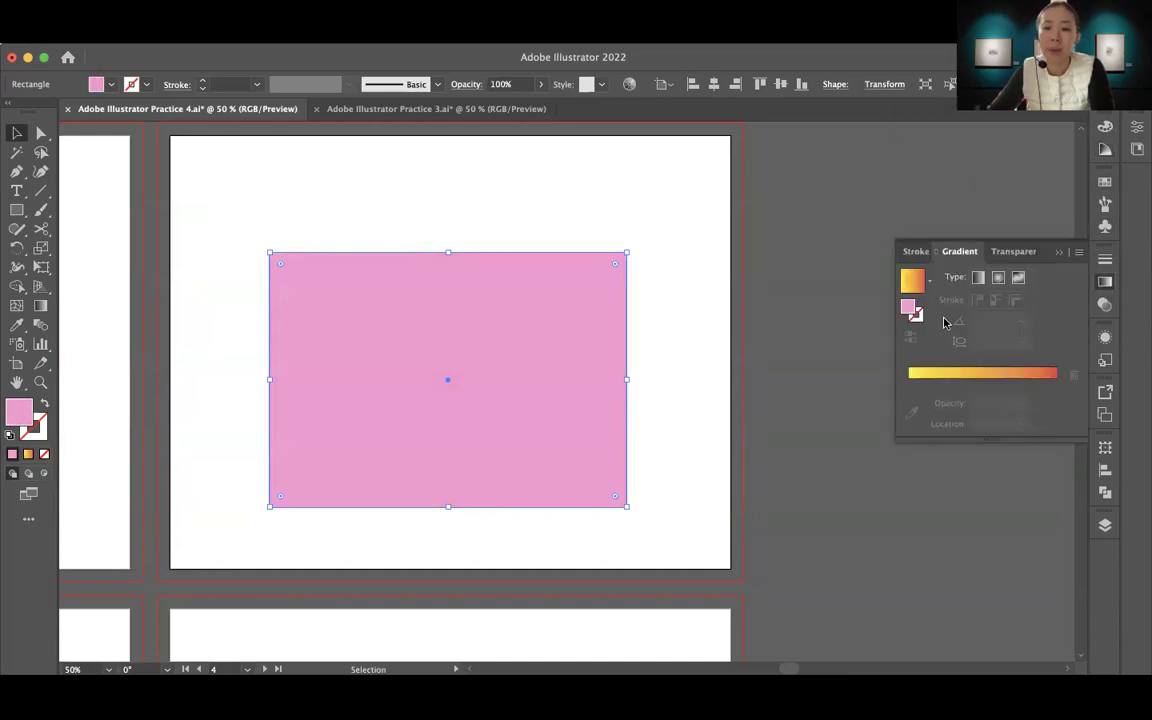
Remove the yellow, orange and red stops so the gradient runs pink to pink
{"action": "left_click_drag", "start_coordinate": [913, 313], "coordinate": [910, 440]}
{"action": "left_click_drag", "start_coordinate": [950, 402], "coordinate": [955, 440]}
{"action": "left_click_drag", "start_coordinate": [1007, 402], "coordinate": [1049, 470]}
{"action": "left_click", "coordinate": [1055, 402]}
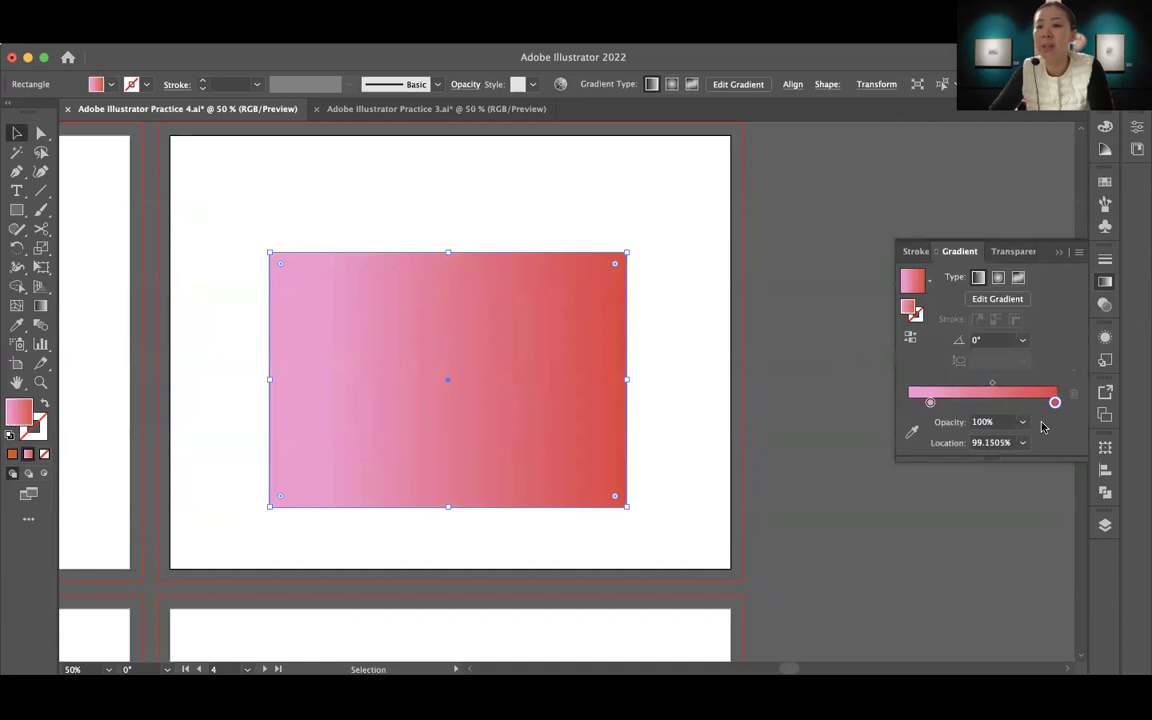
{"action": "mouse_move", "coordinate": [930, 402]}
{"action": "left_mouse_down"}
{"action": "mouse_move", "coordinate": [1005, 401]}
{"action": "mouse_move", "coordinate": [937, 402]}
{"action": "left_mouse_up"}
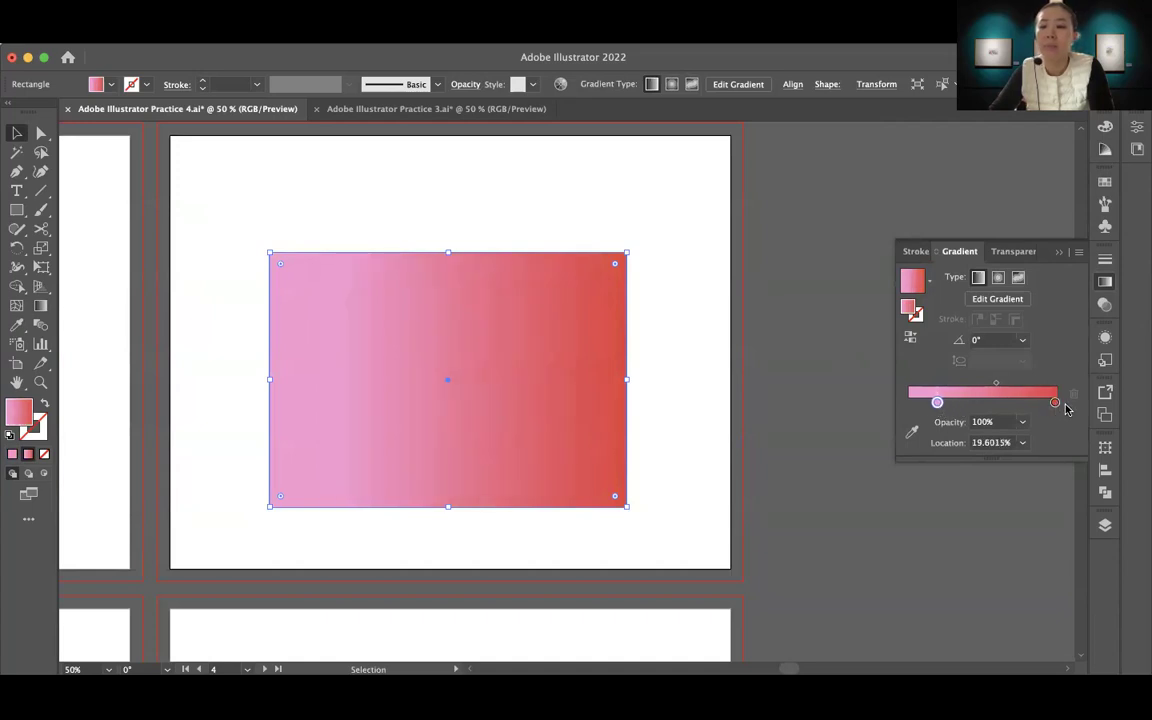
{"action": "left_click", "coordinate": [920, 402]}
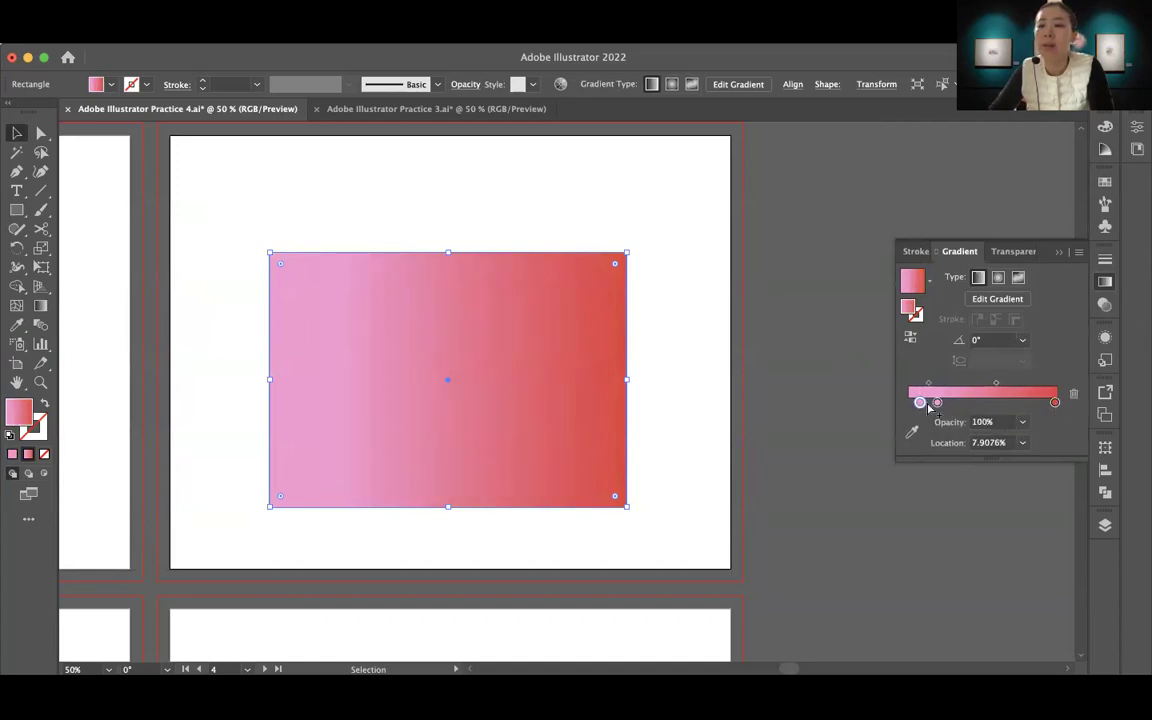
{"action": "left_click_drag", "start_coordinate": [920, 402], "coordinate": [1056, 402]}
{"action": "left_click_drag", "start_coordinate": [940, 403], "coordinate": [890, 410]}
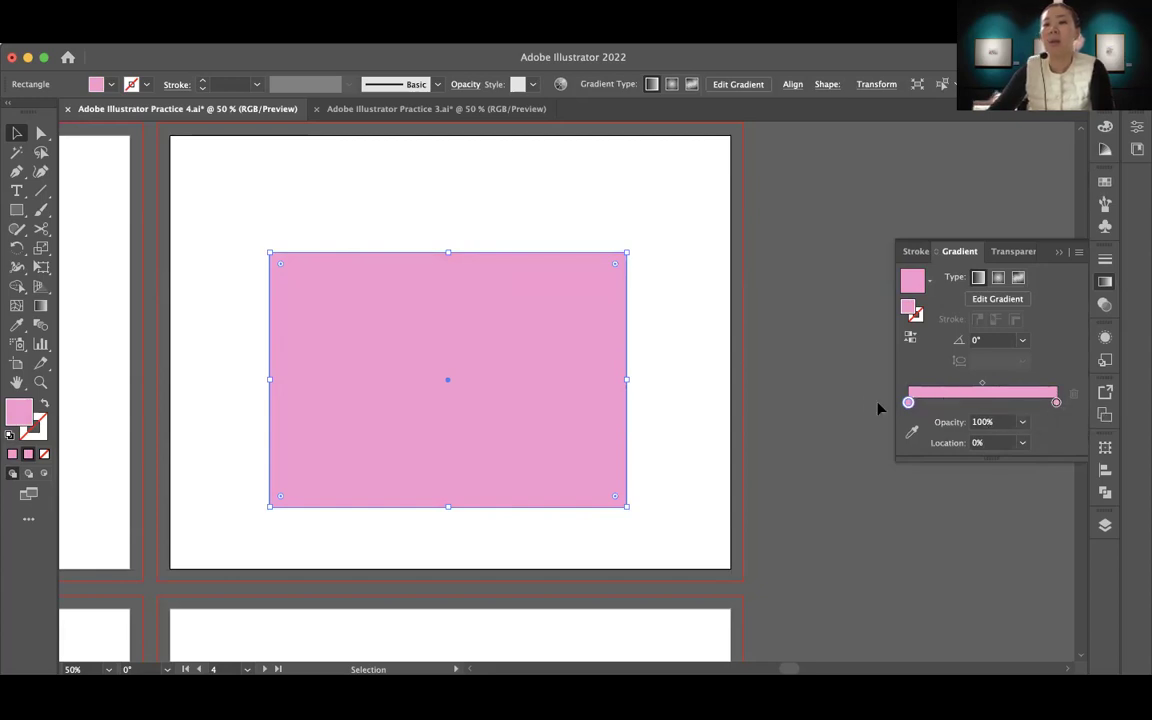
Set the gradient's right-end stop to 0% opacity, removing a stray extra stop
{"action": "left_click", "coordinate": [1027, 403]}
{"action": "left_click_drag", "start_coordinate": [1027, 402], "coordinate": [1050, 437]}
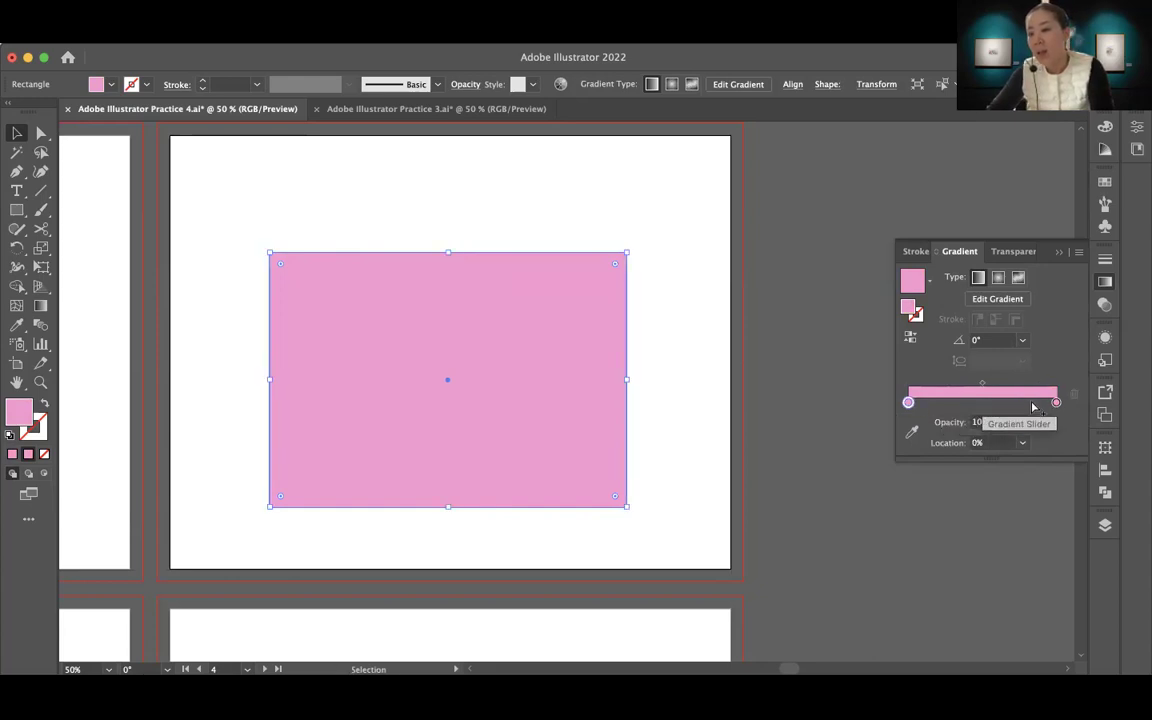
{"action": "left_click", "coordinate": [1055, 403]}
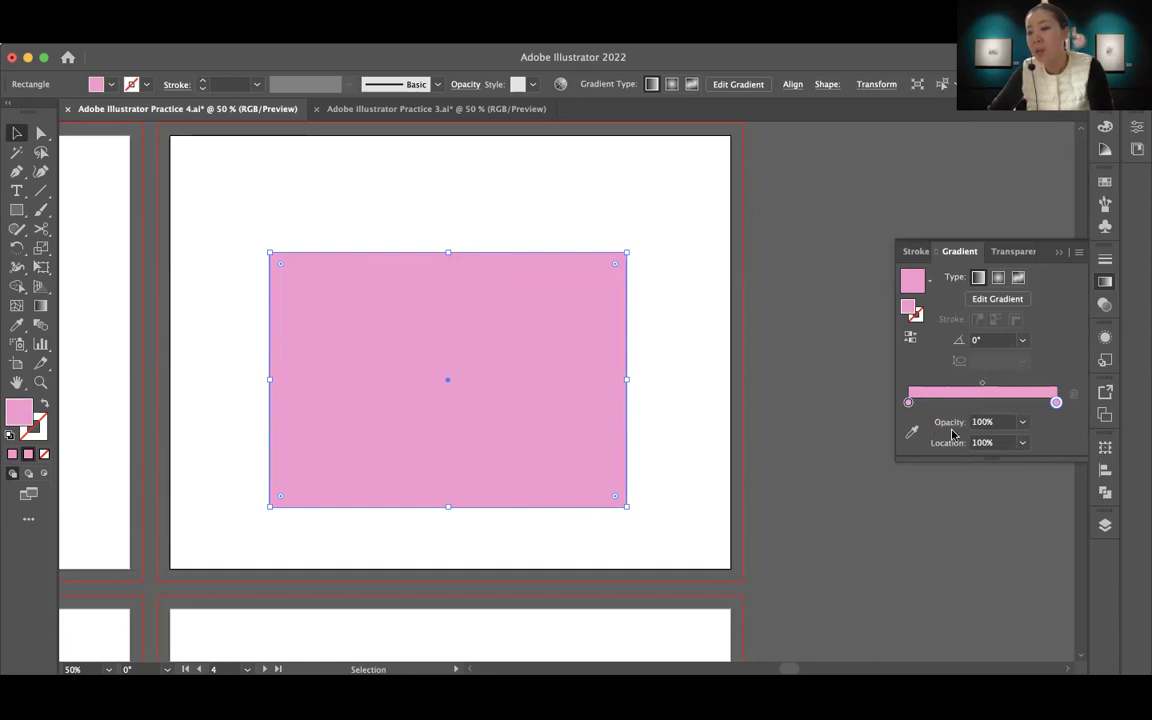
{"action": "left_click", "coordinate": [1021, 423]}
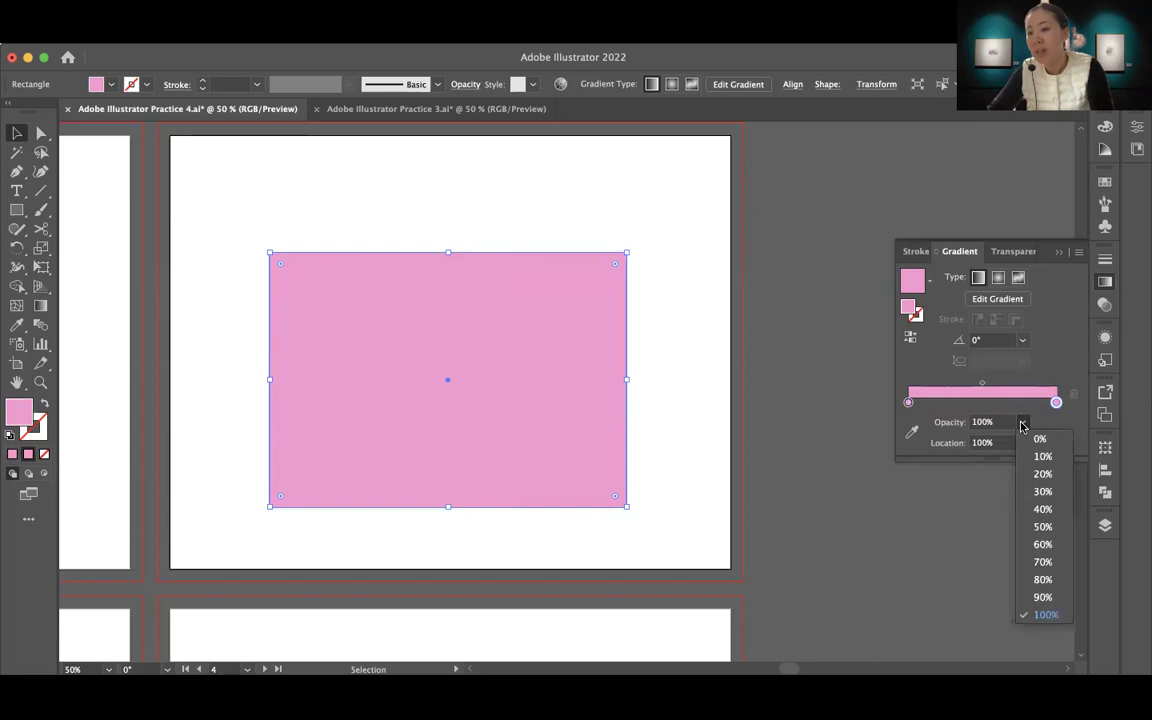
{"action": "left_click", "coordinate": [1039, 441]}
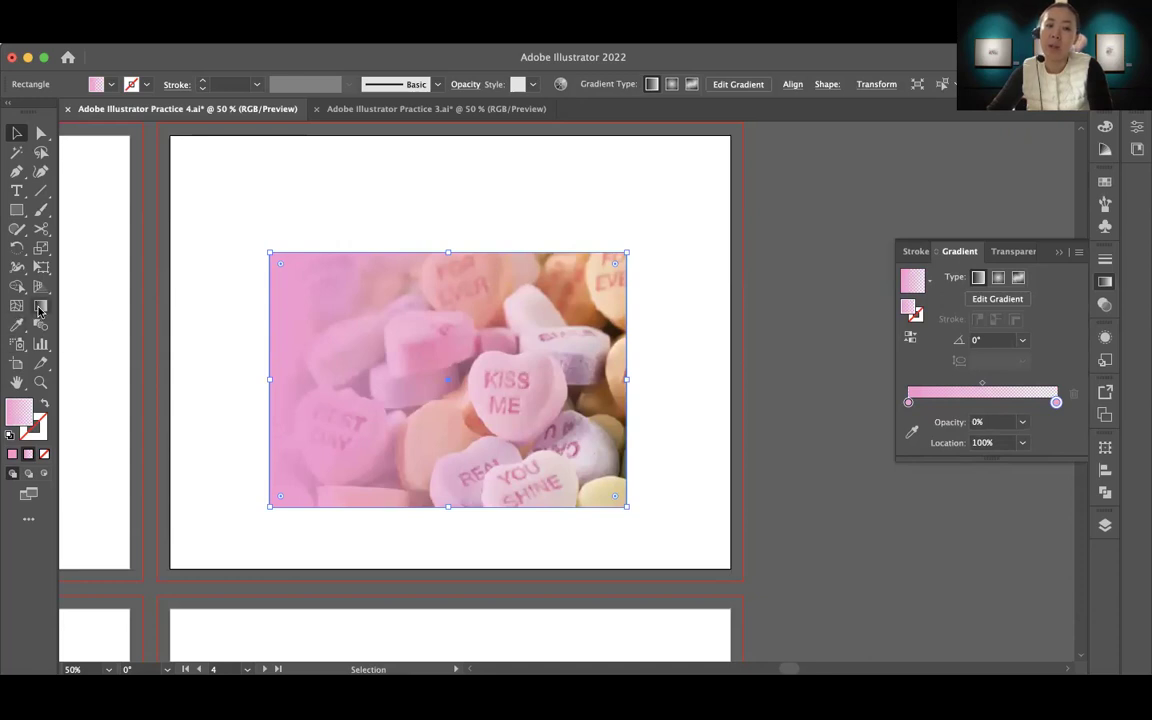
Drag the Gradient tool top to bottom across the photo so the pink fades downward, then deselect
{"action": "left_click", "coordinate": [40, 306]}
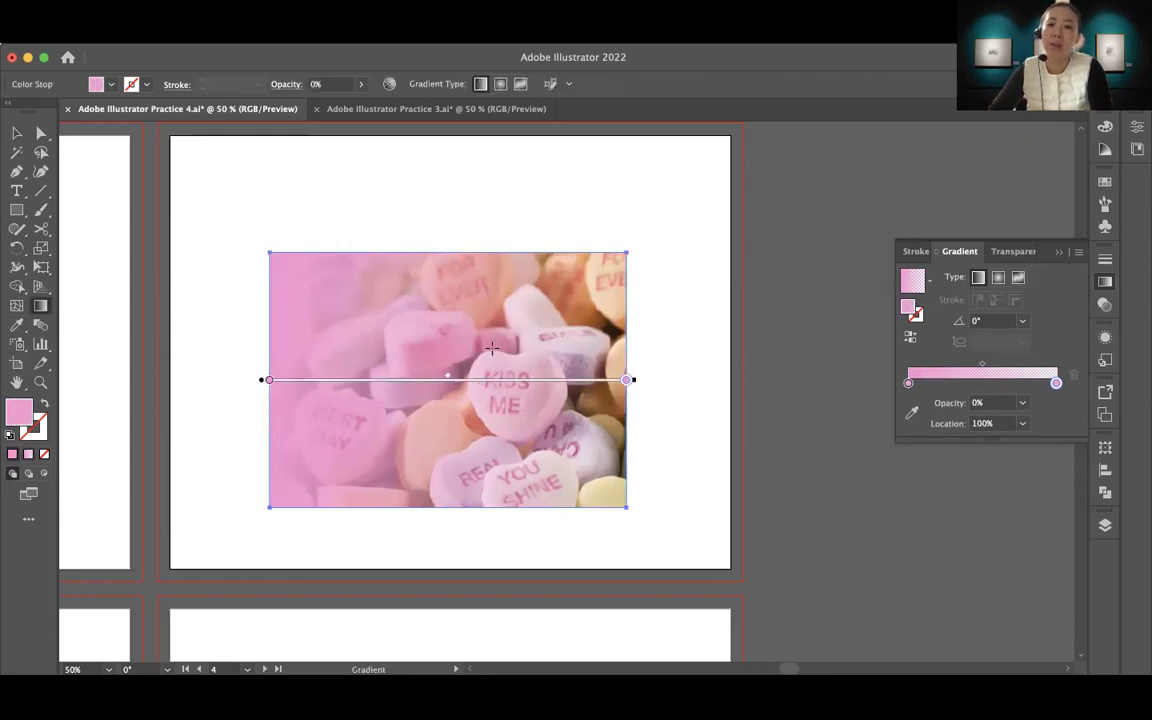
{"action": "left_click_drag", "start_coordinate": [445, 272], "coordinate": [447, 470]}
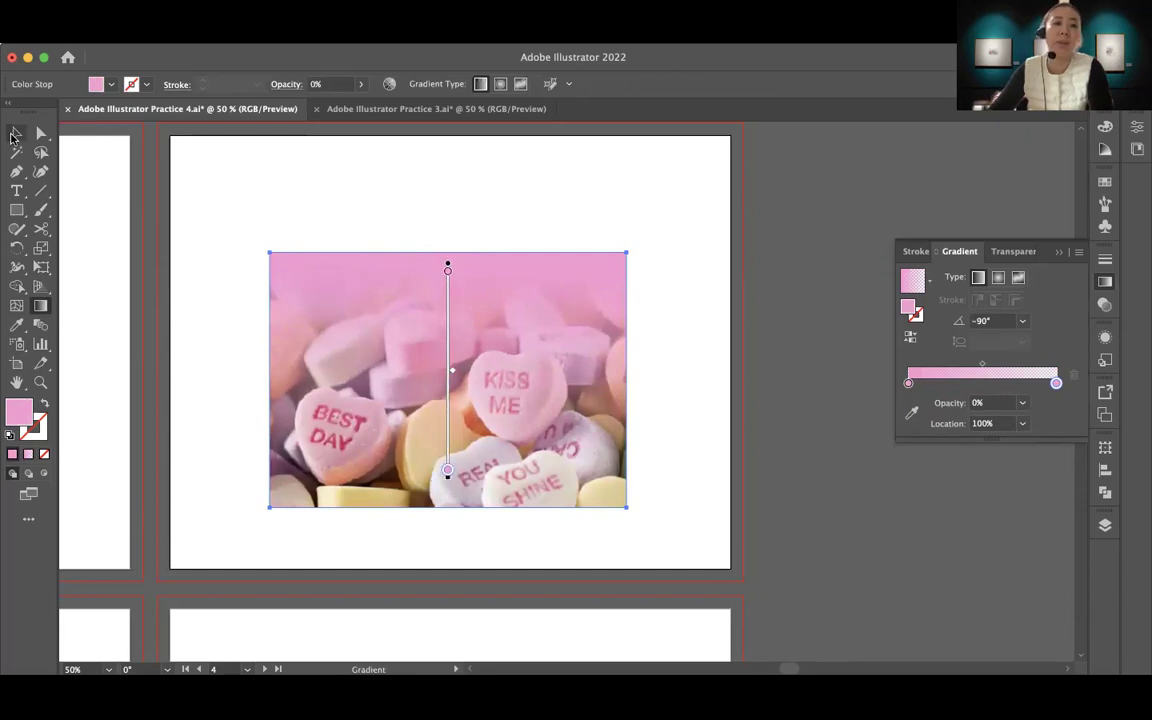
{"action": "left_click", "coordinate": [14, 136]}
{"action": "left_click", "coordinate": [296, 244]}
Zoom out to view the surrounding artboards, then zoom back in on the candy photo
{"action": "key", "text": "z"}
{"action": "left_click", "coordinate": [502, 332], "text": "alt"}
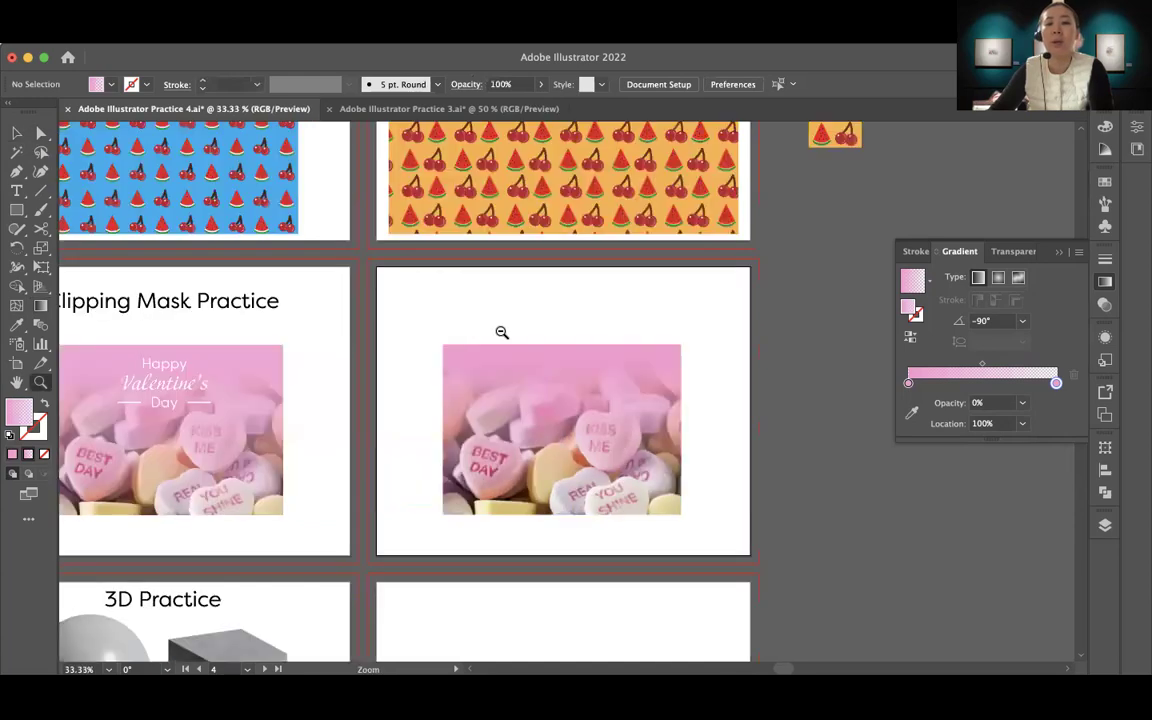
{"action": "scroll", "coordinate": [558, 339], "scroll_direction": "left", "scroll_amount": 2}
{"action": "scroll", "coordinate": [700, 400], "scroll_direction": "down", "scroll_amount": 1}
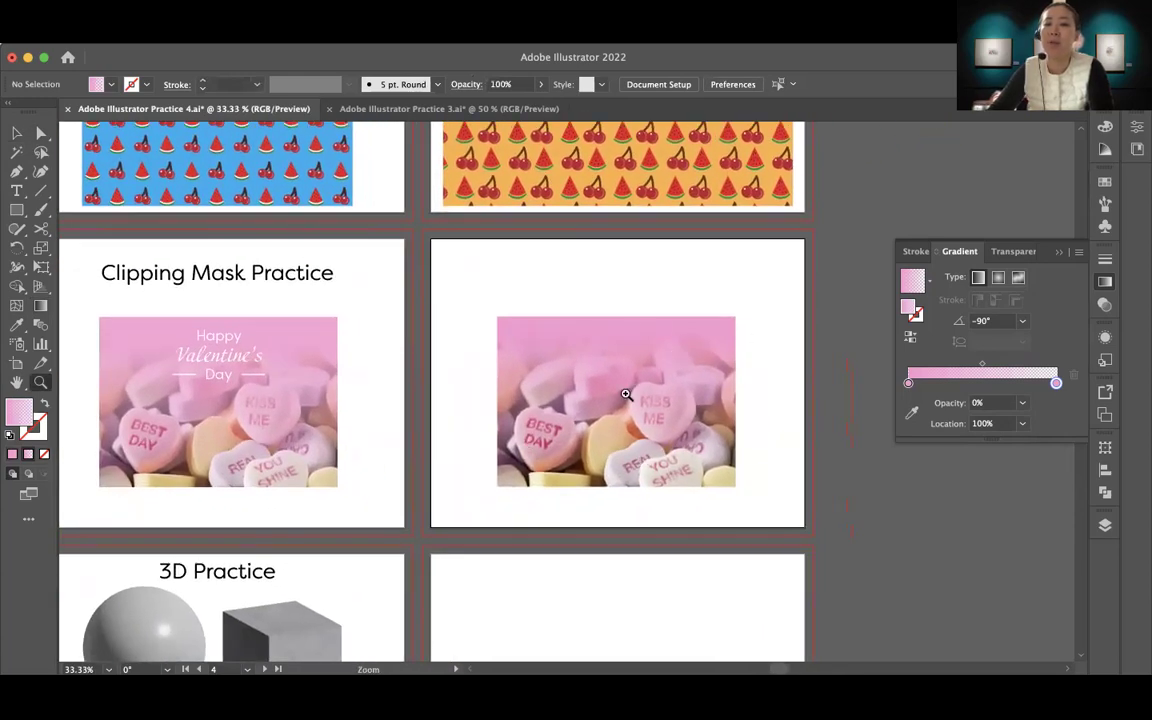
{"action": "left_click", "coordinate": [626, 394]}
{"action": "left_click", "coordinate": [661, 399]}
{"action": "scroll", "coordinate": [650, 430], "scroll_direction": "left", "scroll_amount": 3}
{"action": "scroll", "coordinate": [660, 425], "scroll_direction": "right", "scroll_amount": 2}
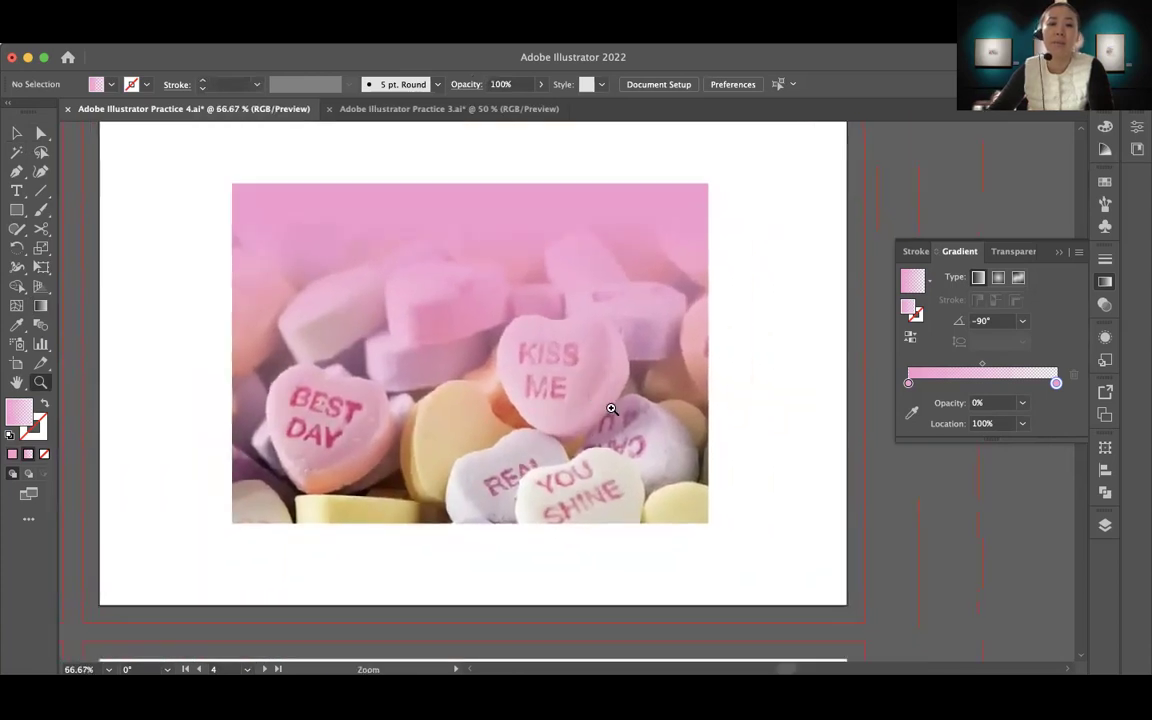
{"action": "scroll", "coordinate": [595, 400], "scroll_direction": "up", "scroll_amount": 1}
Type 'Happy' as point text near the top of the candy photo and nudge it into place
{"action": "key", "text": "t"}
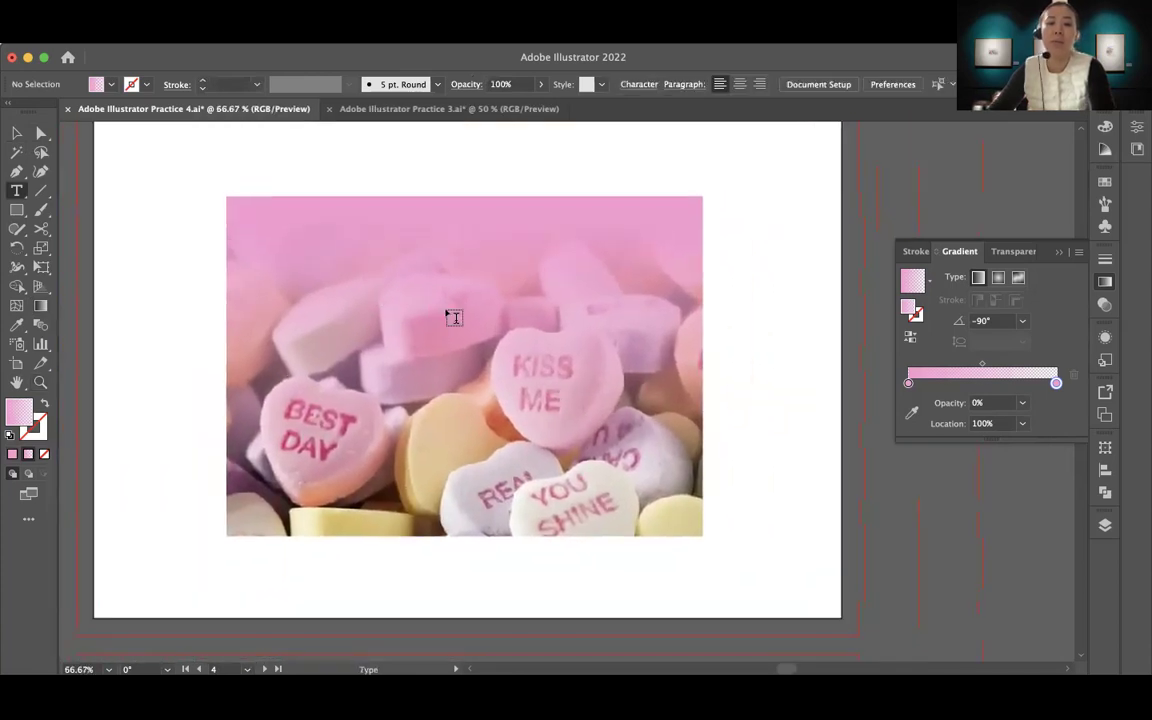
{"action": "left_click", "coordinate": [414, 234]}
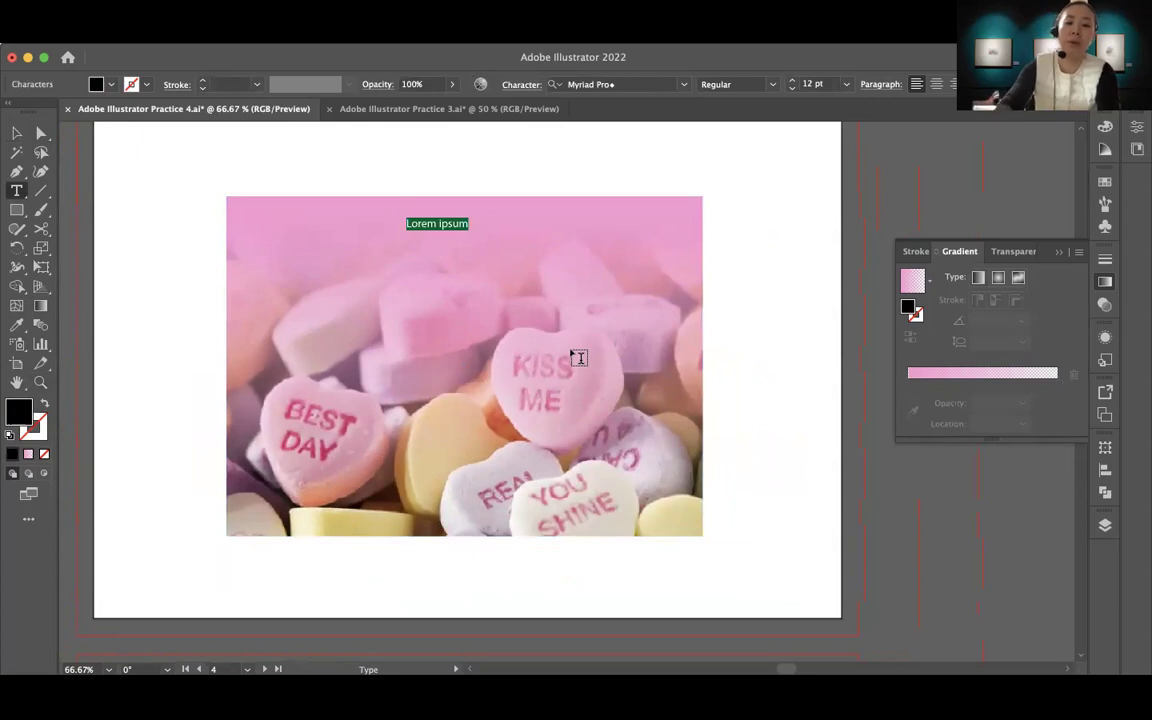
{"action": "type", "text": "Happy"}
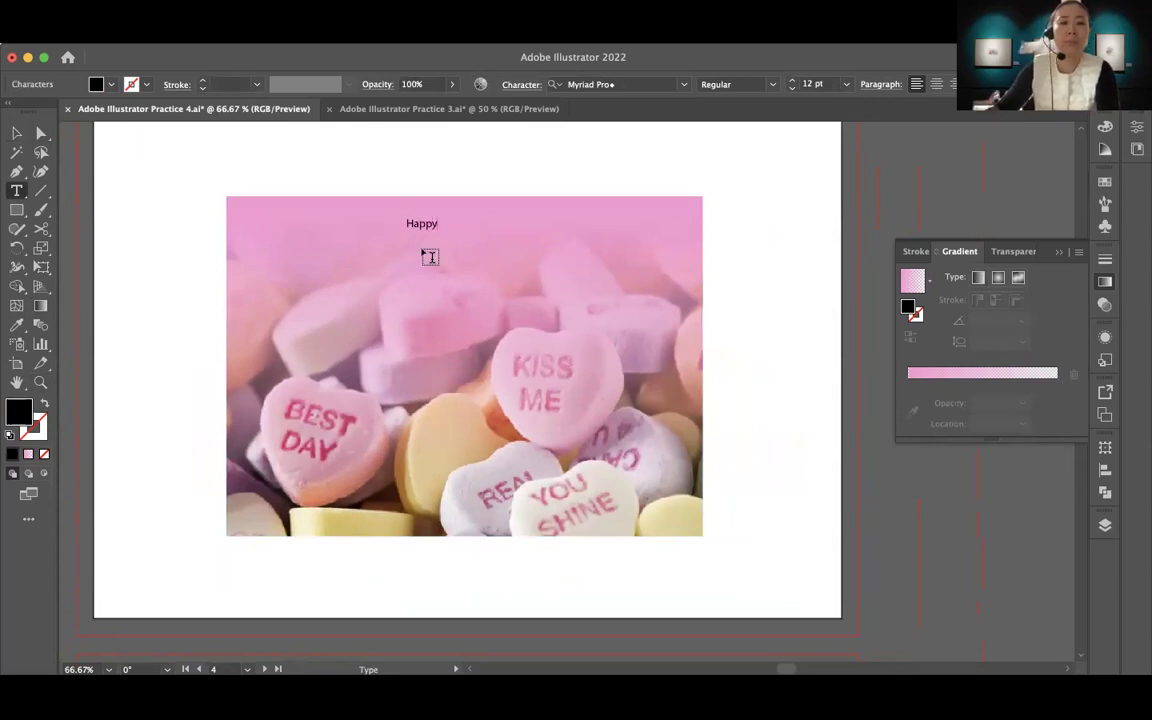
{"action": "left_click", "coordinate": [16, 132]}
{"action": "left_click_drag", "start_coordinate": [429, 226], "coordinate": [460, 229]}
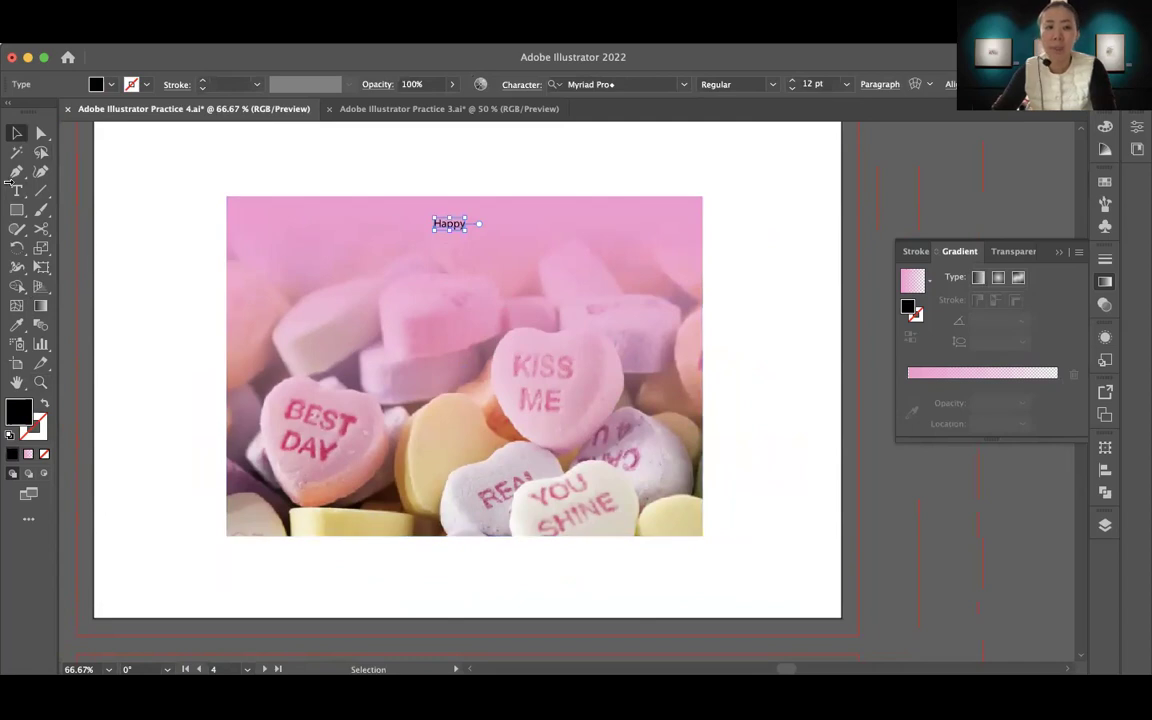
{"action": "left_click_drag", "start_coordinate": [458, 226], "coordinate": [470, 223]}
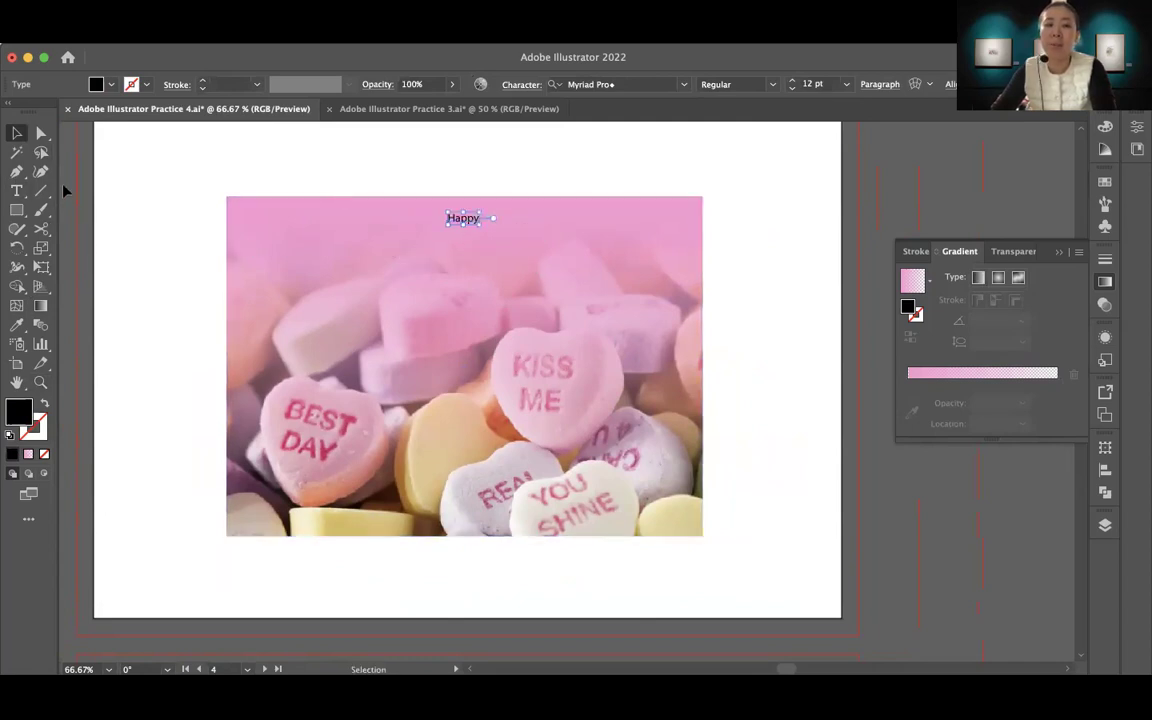
{"action": "left_click", "coordinate": [388, 175]}
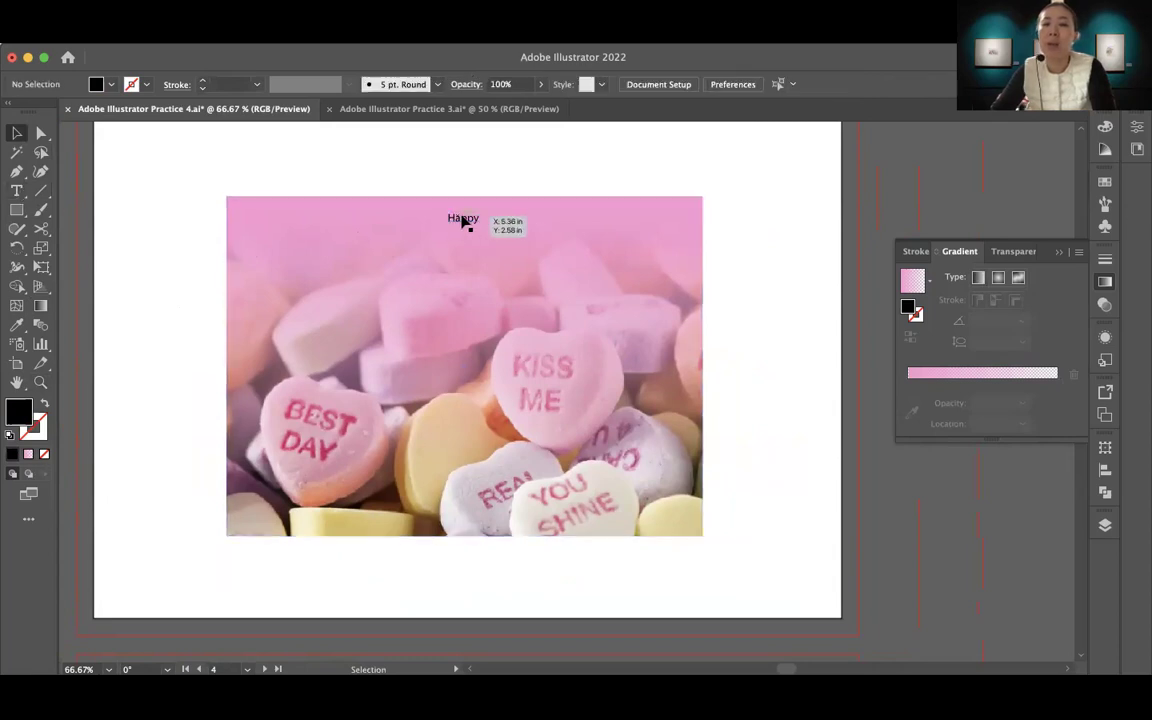
Add 'Valentine's' as a second text line below Happy
{"action": "left_click", "coordinate": [17, 193]}
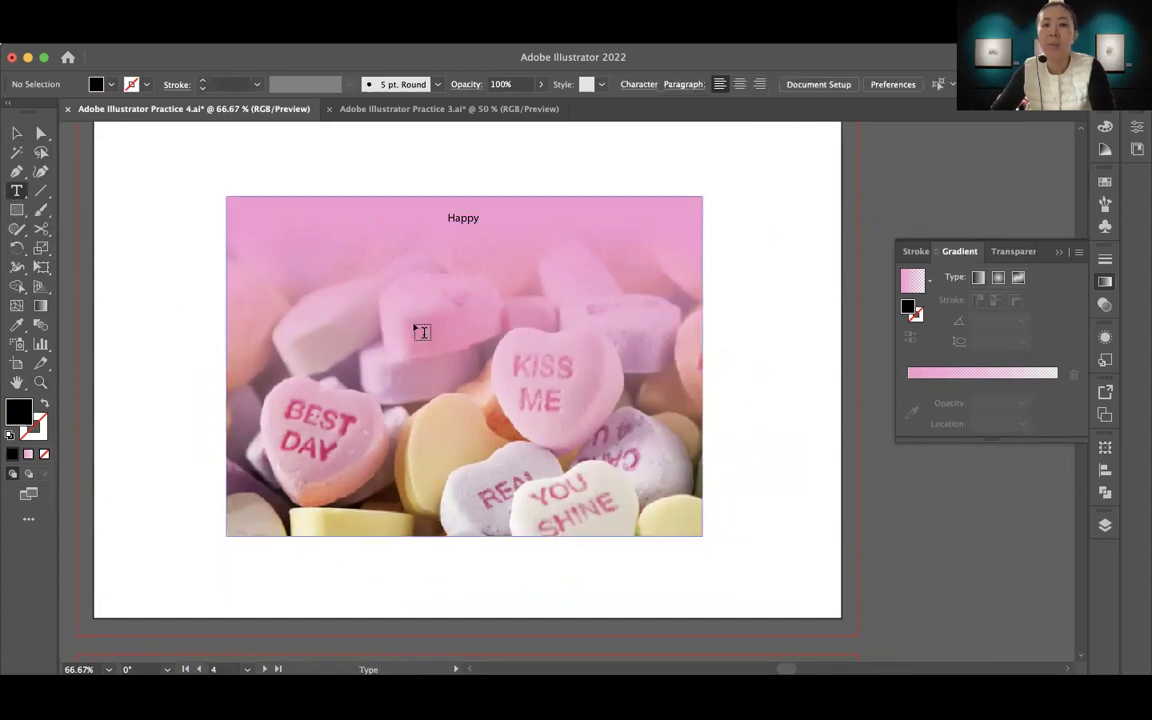
{"action": "left_click", "coordinate": [420, 246]}
{"action": "type", "text": "Valentine's"}
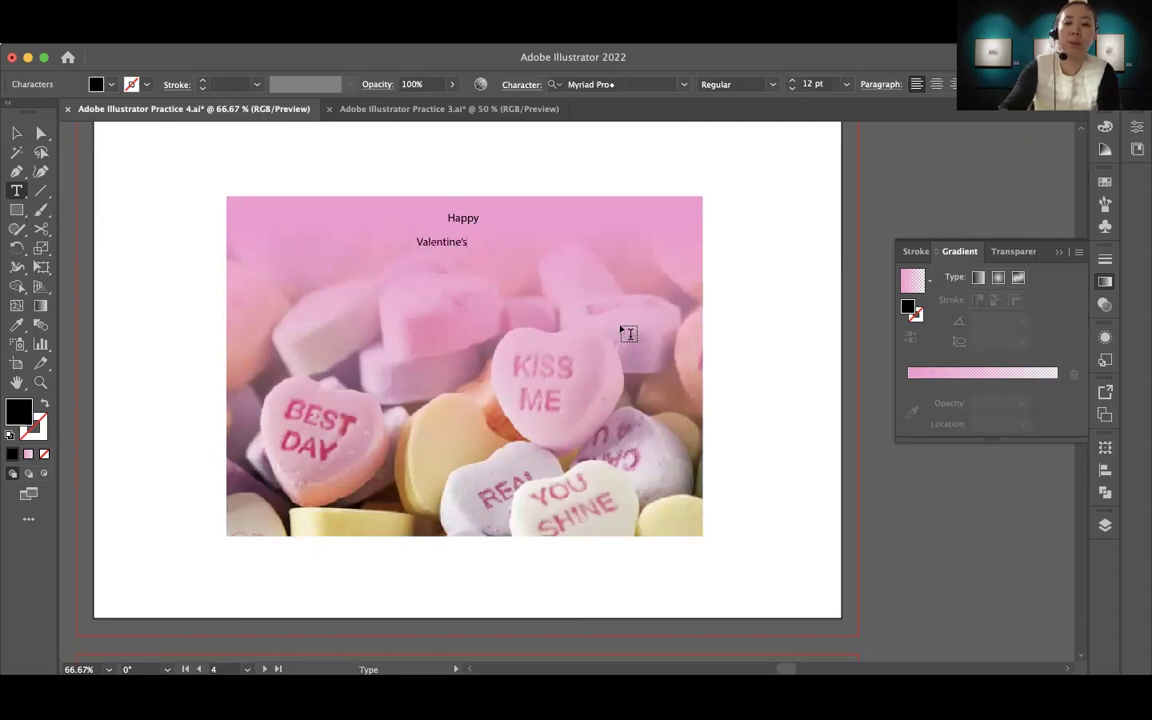
{"action": "left_click", "coordinate": [17, 133]}
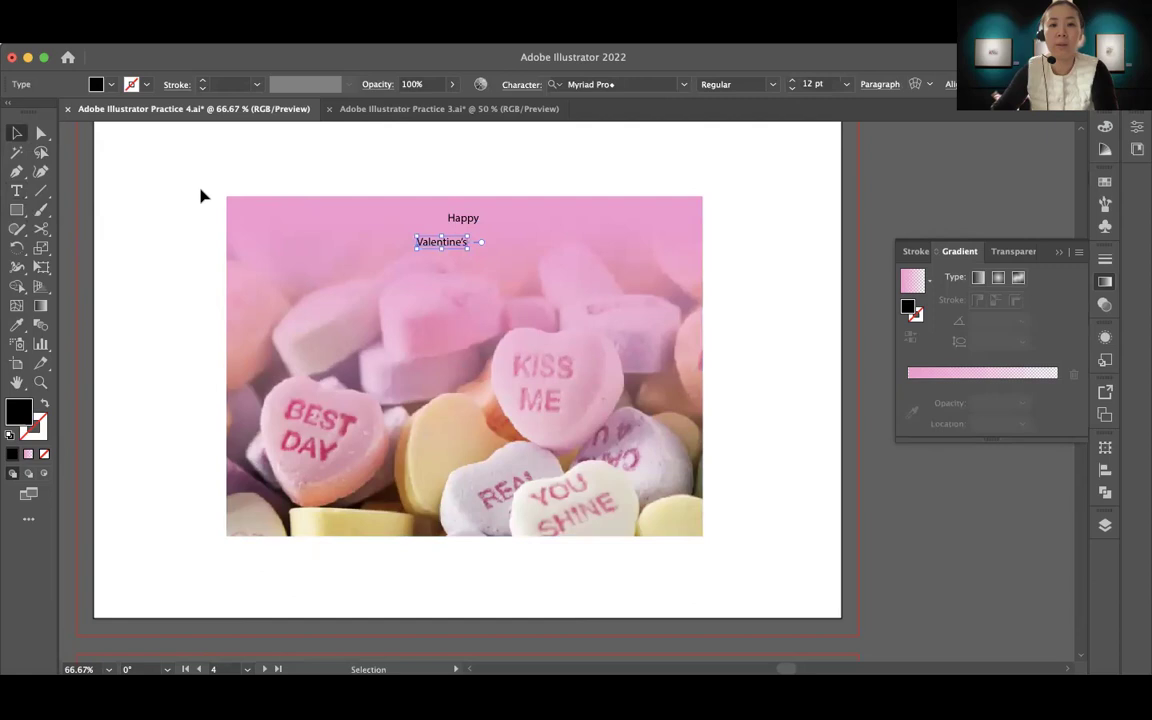
{"action": "left_click", "coordinate": [192, 232]}
Add 'Day' as a third line and align all three lines under one another
{"action": "key", "text": "t"}
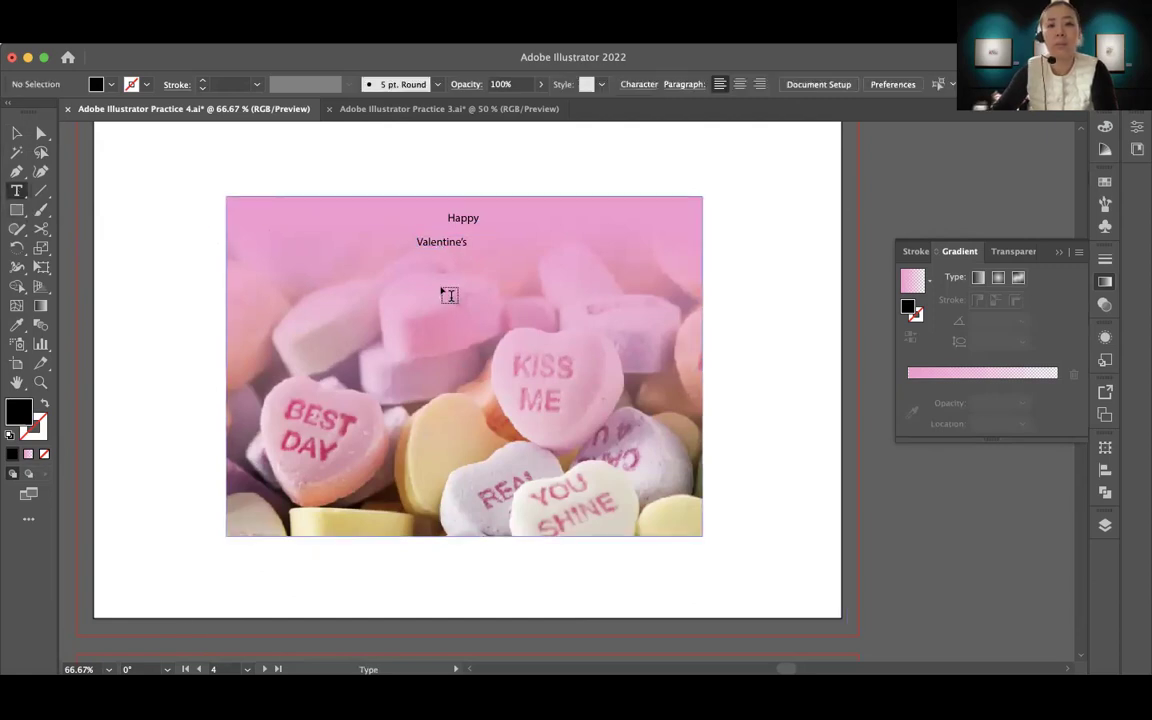
{"action": "left_click", "coordinate": [420, 276]}
{"action": "type", "text": "Day"}
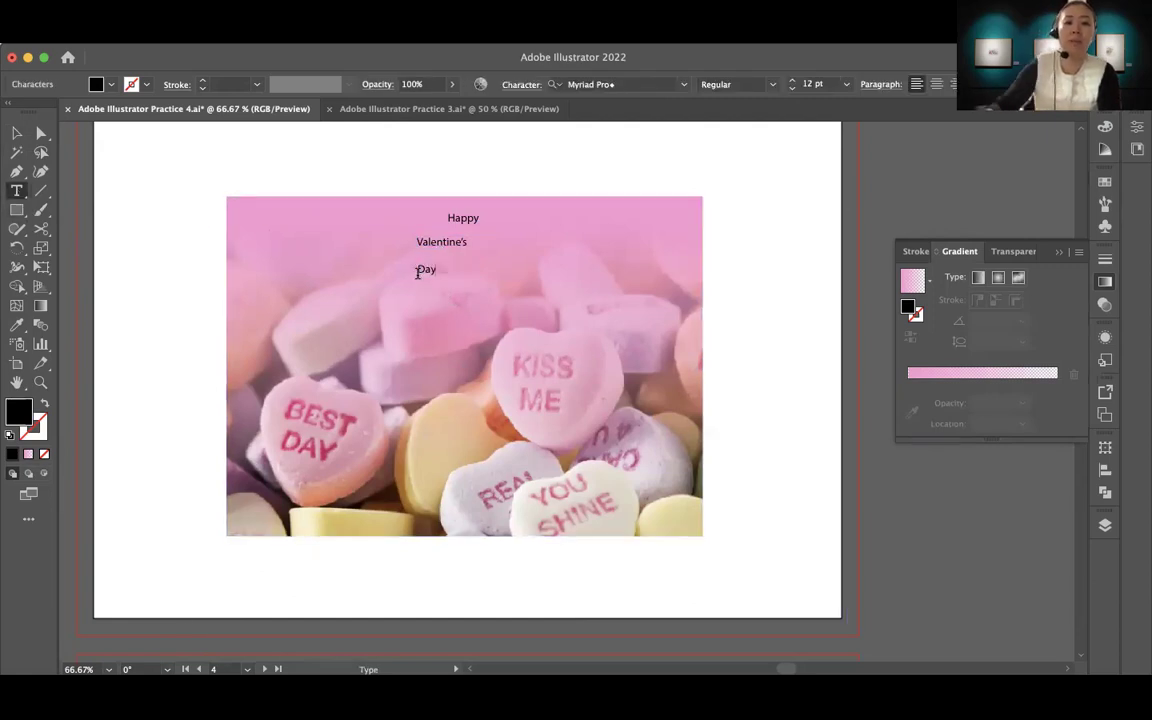
{"action": "key", "text": "Escape"}
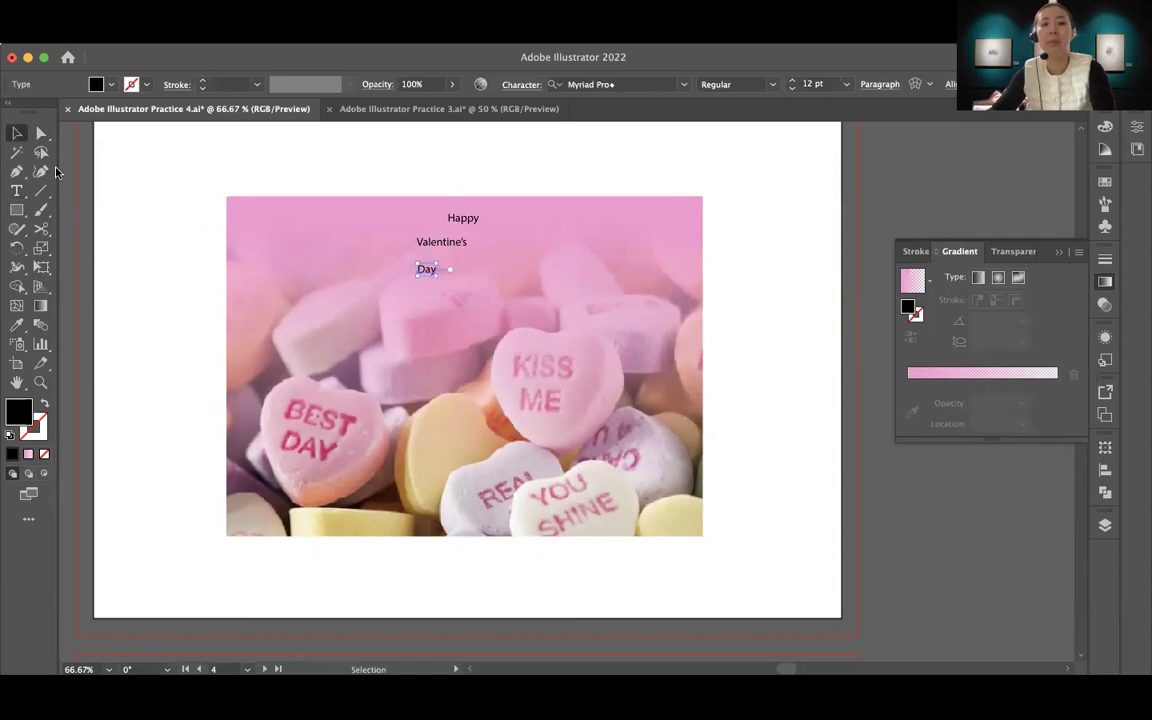
{"action": "left_click", "coordinate": [244, 163]}
{"action": "left_click_drag", "start_coordinate": [432, 282], "coordinate": [487, 246]}
{"action": "mouse_move", "coordinate": [482, 264]}
{"action": "left_mouse_down"}
{"action": "mouse_move", "coordinate": [437, 262]}
{"action": "mouse_move", "coordinate": [466, 262]}
{"action": "left_mouse_up"}
{"action": "left_click_drag", "start_coordinate": [463, 220], "coordinate": [480, 222]}
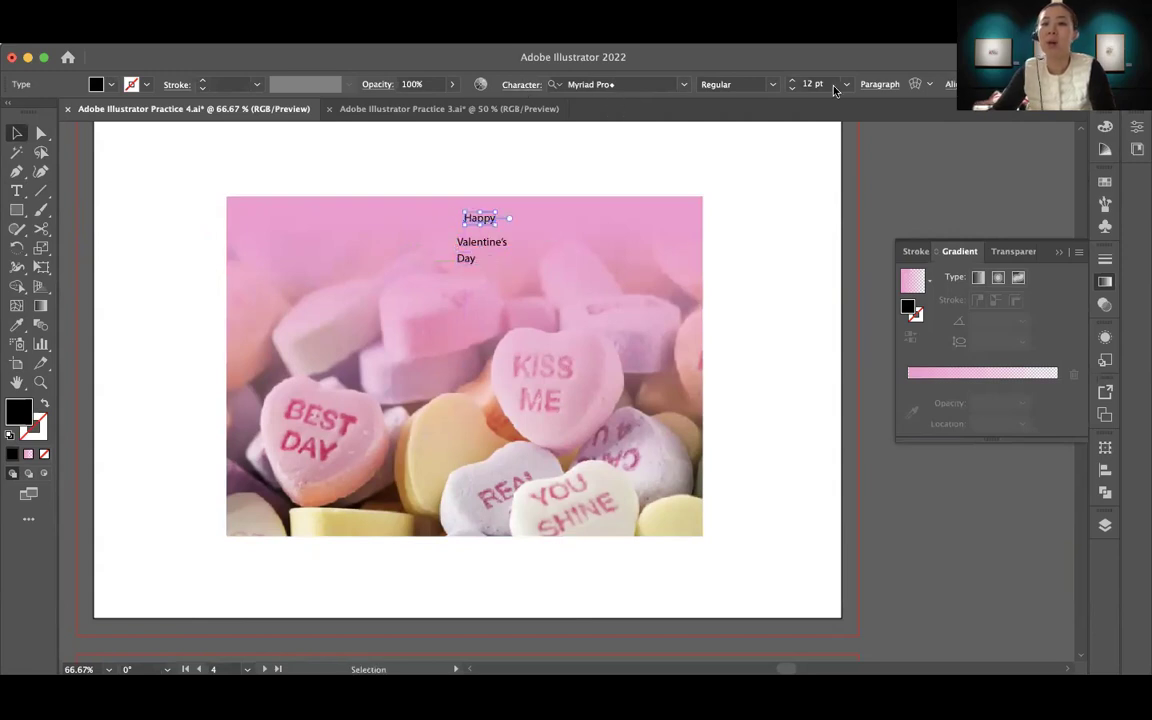
Scroll Happy's font size to 11 pt, then open, dock and close the Character panel
{"action": "scroll", "coordinate": [826, 90], "scroll_direction": "down", "scroll_amount": 1}
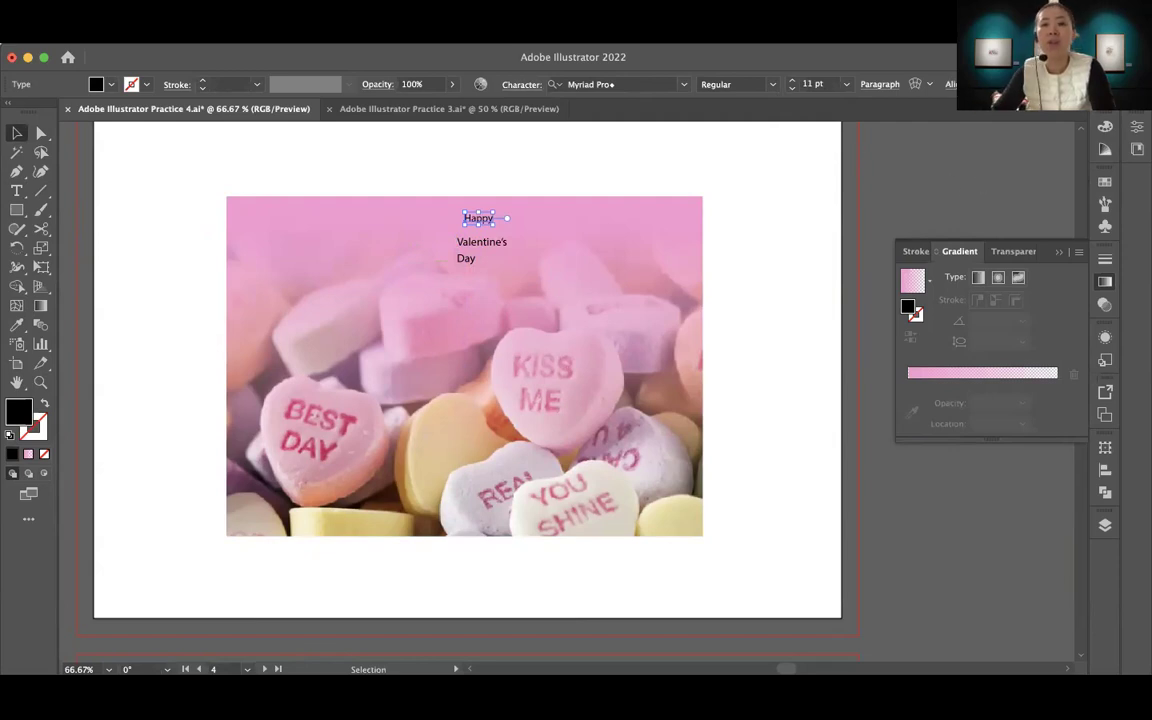
{"action": "left_click", "coordinate": [410, 20]}
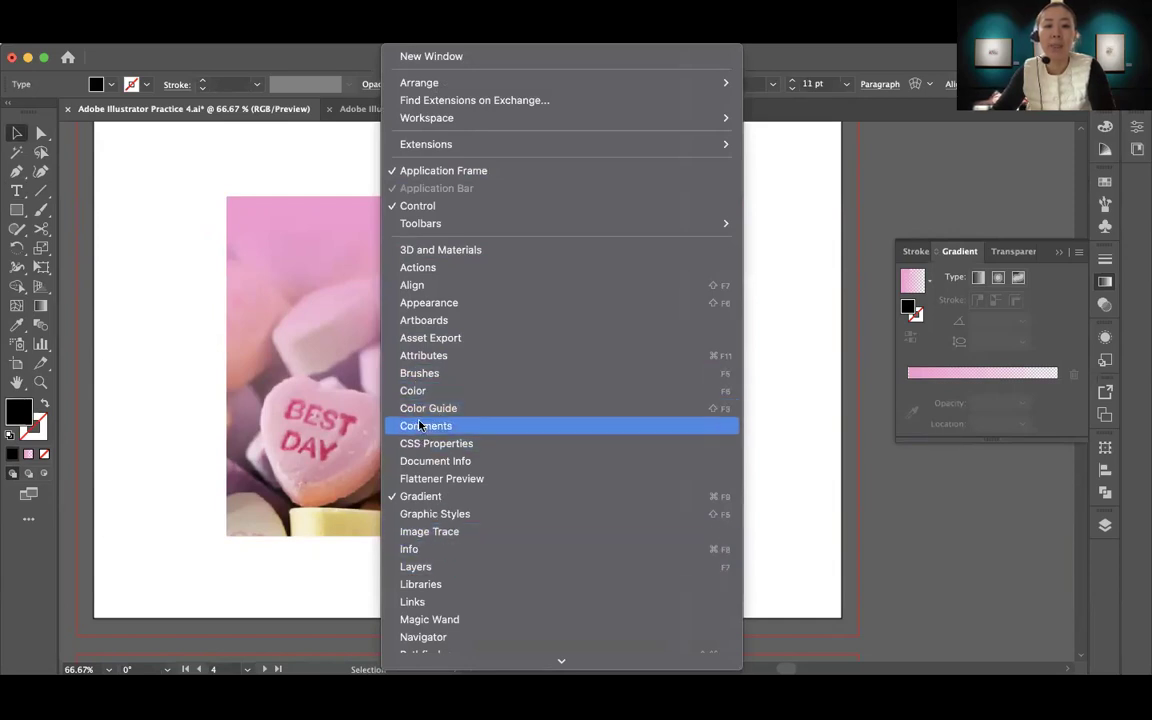
{"action": "scroll", "coordinate": [438, 513], "scroll_direction": "down", "scroll_amount": 1}
{"action": "scroll", "coordinate": [438, 513], "scroll_direction": "down", "scroll_amount": 5}
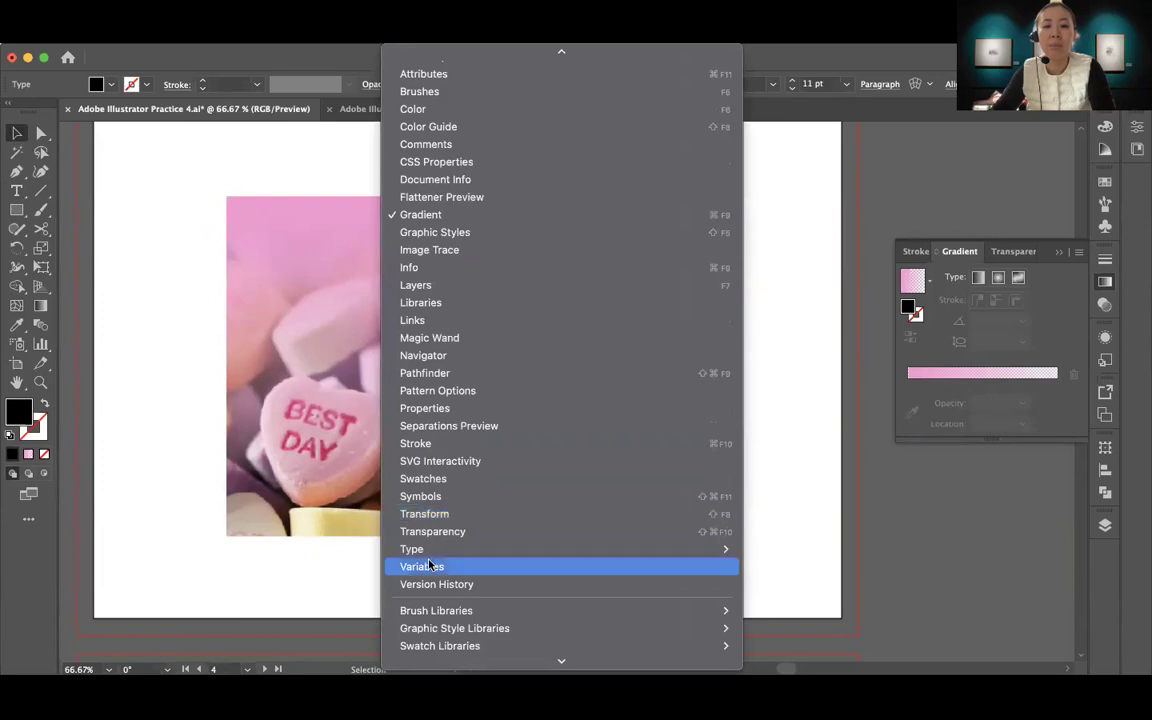
{"action": "mouse_move", "coordinate": [440, 549]}
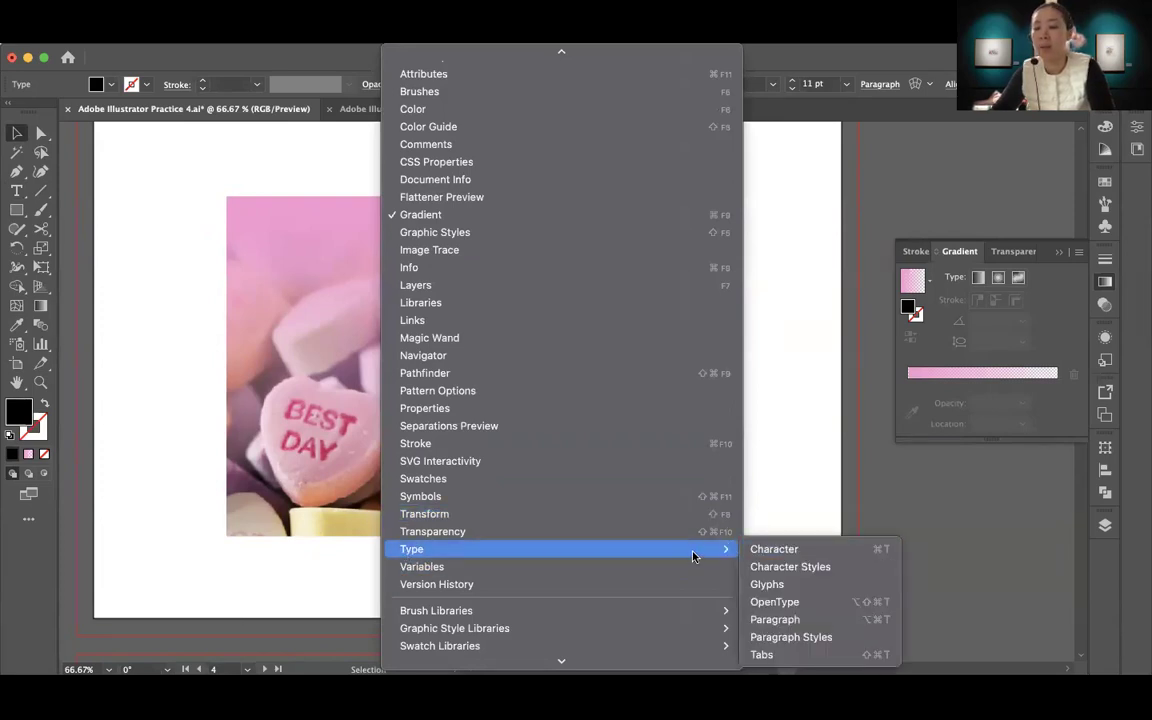
{"action": "left_click", "coordinate": [795, 552]}
{"action": "left_click_drag", "start_coordinate": [643, 122], "coordinate": [1105, 550]}
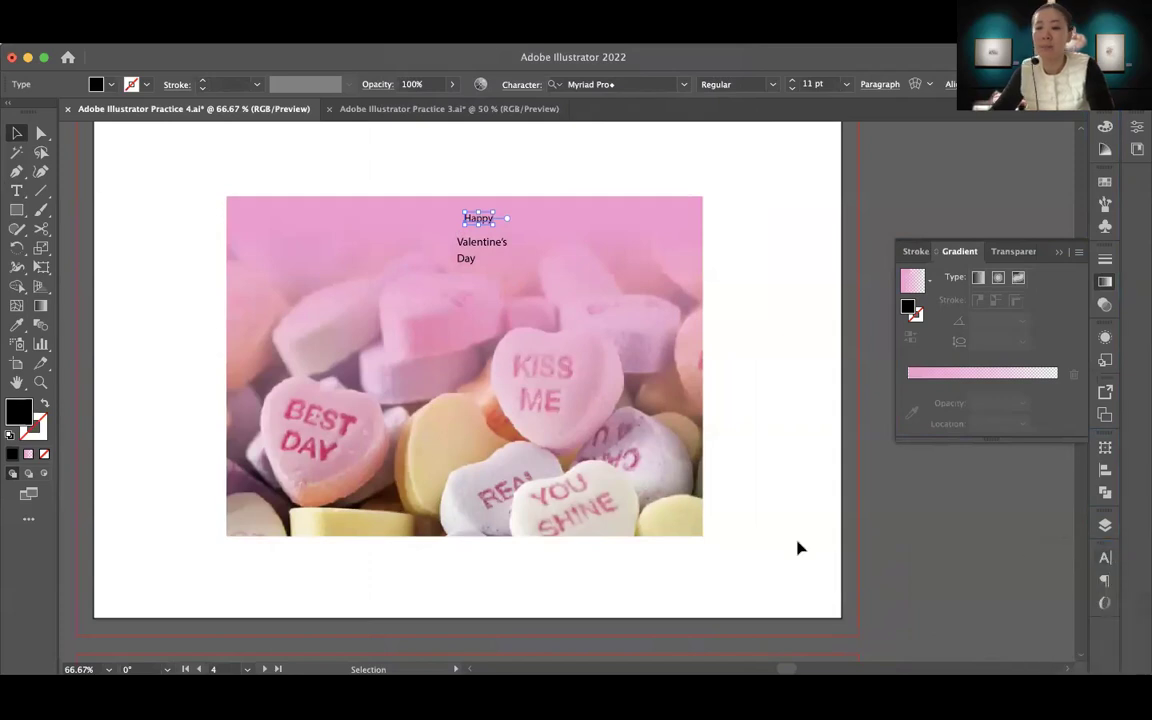
{"action": "left_click", "coordinate": [1105, 557]}
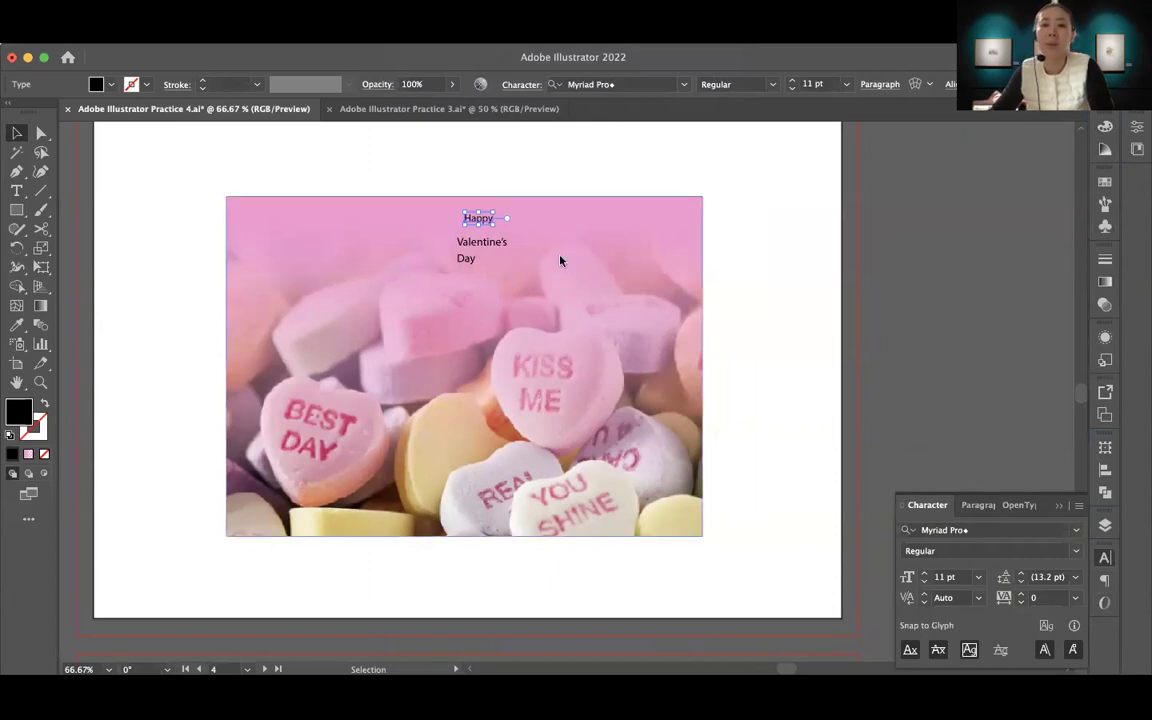
{"action": "left_click", "coordinate": [1058, 505]}
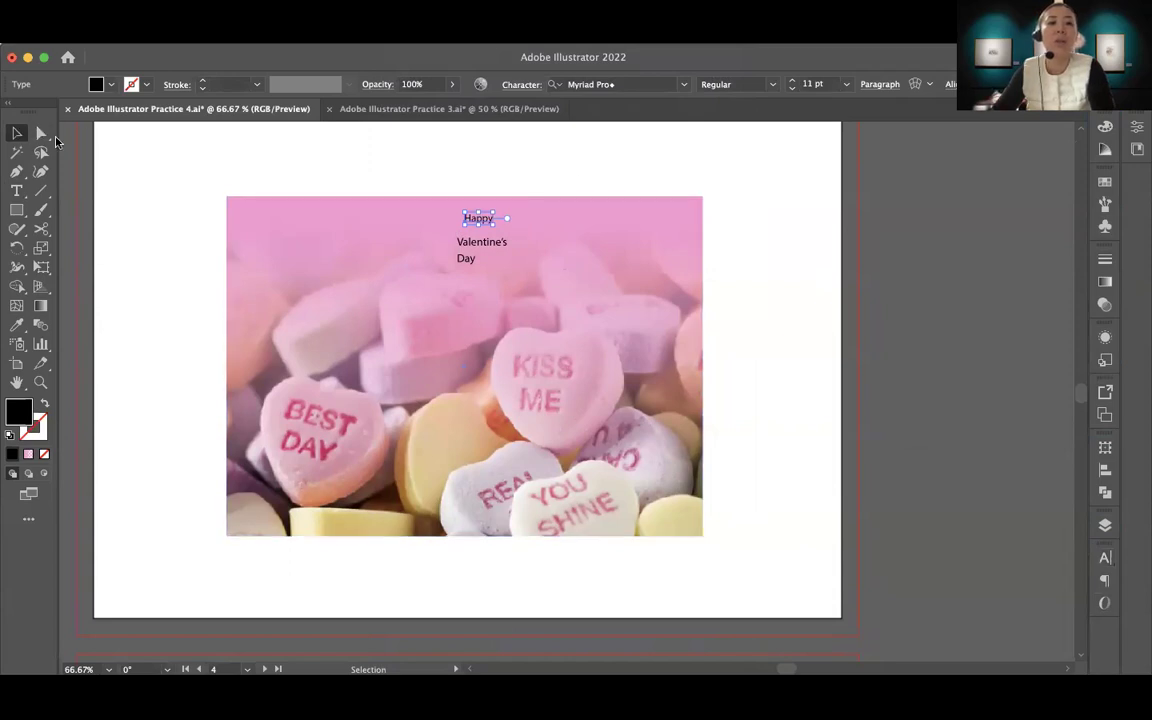
Zoom to 100% on the greeting and select the Happy text object
{"action": "key", "text": "z"}
{"action": "left_click", "coordinate": [470, 222]}
{"action": "left_click_drag", "start_coordinate": [560, 247], "coordinate": [467, 165]}
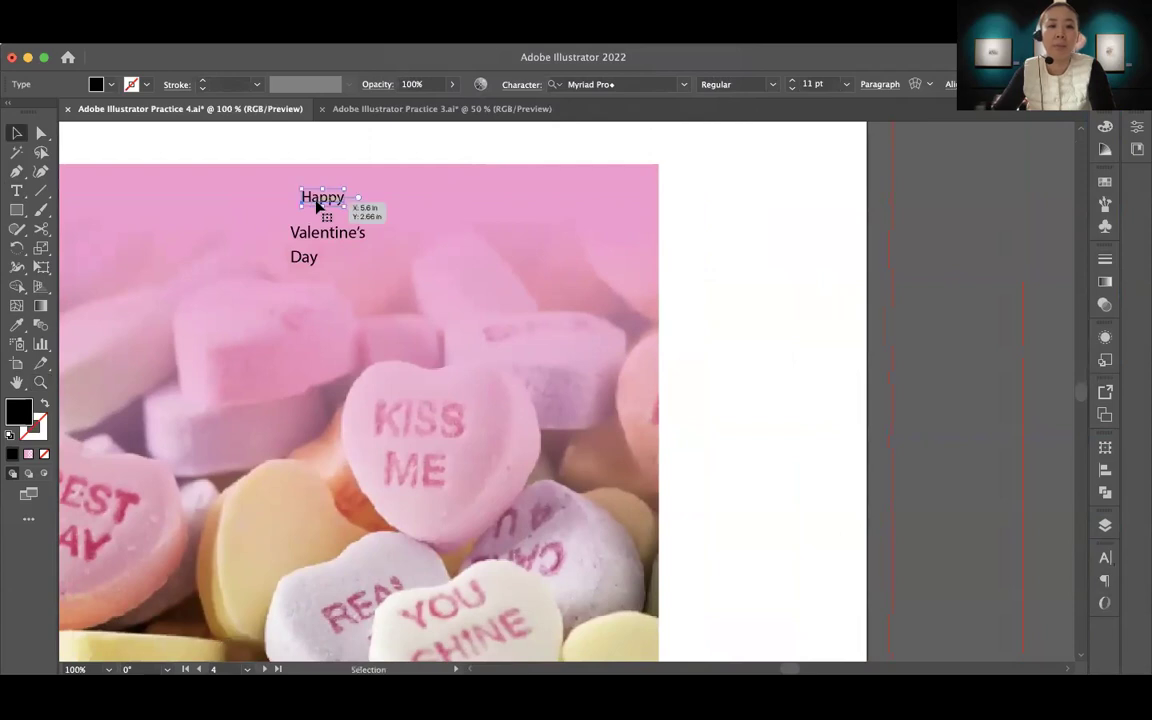
{"action": "key", "text": "t"}
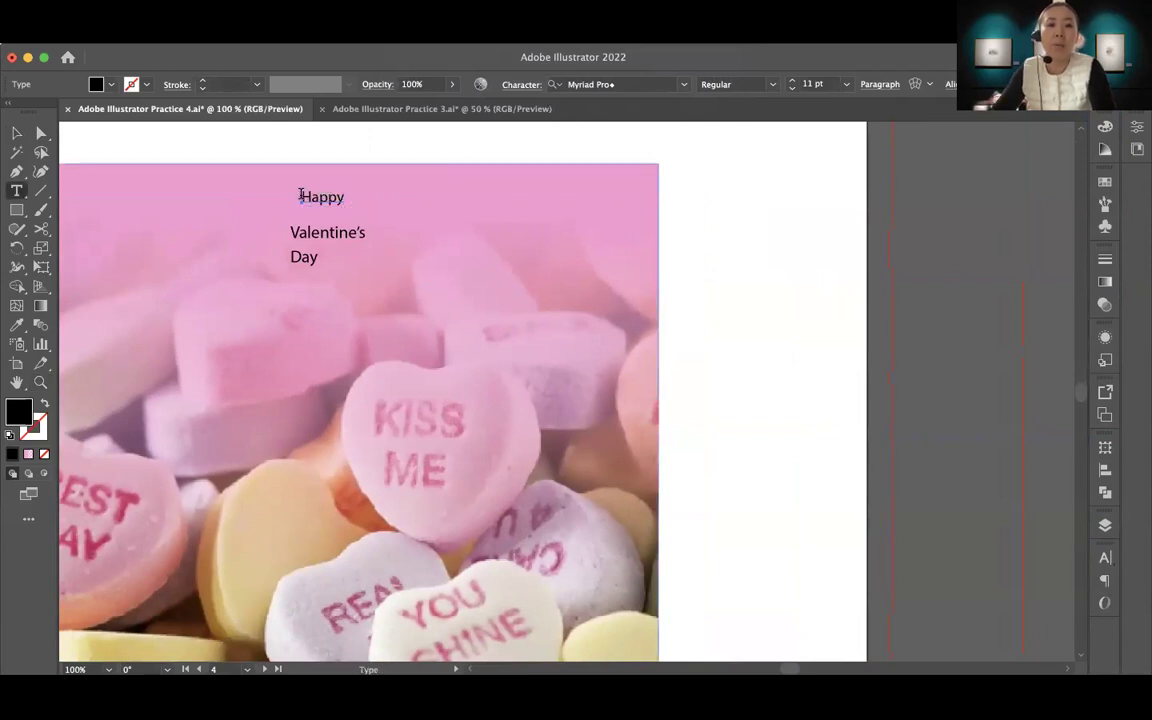
{"action": "left_click", "coordinate": [16, 134]}
{"action": "left_click", "coordinate": [321, 199]}
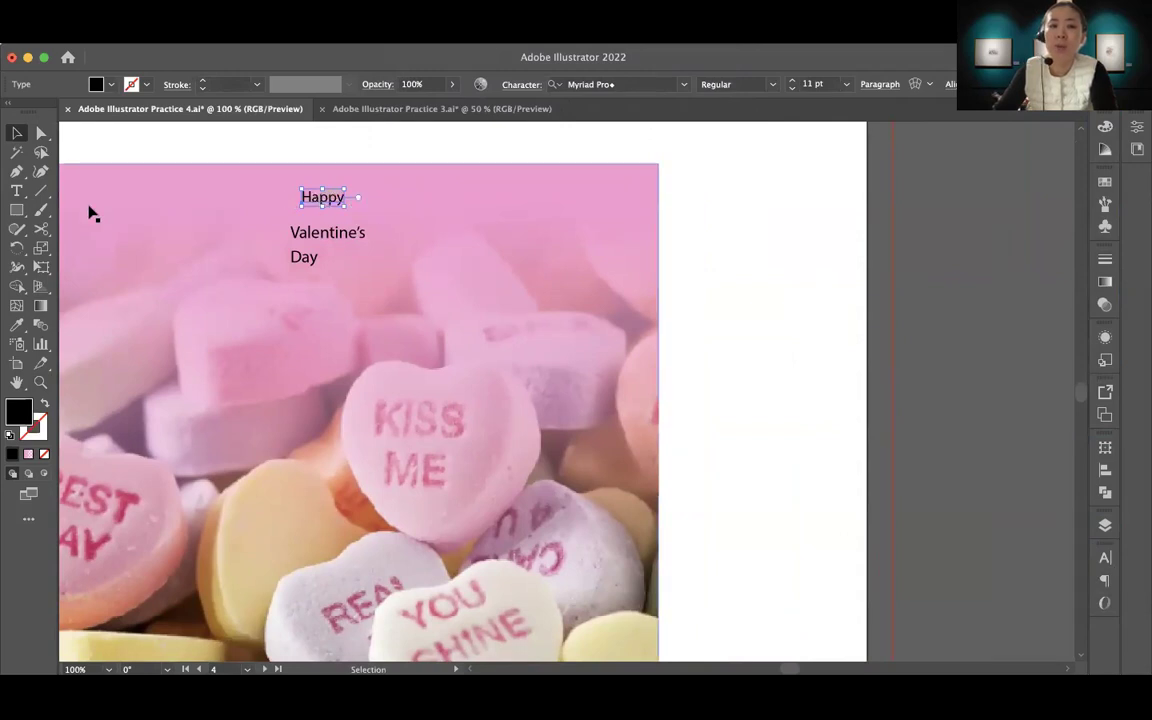
Set Happy in Minion Variable Concept and scale it up into a large heading
{"action": "left_click", "coordinate": [16, 192]}
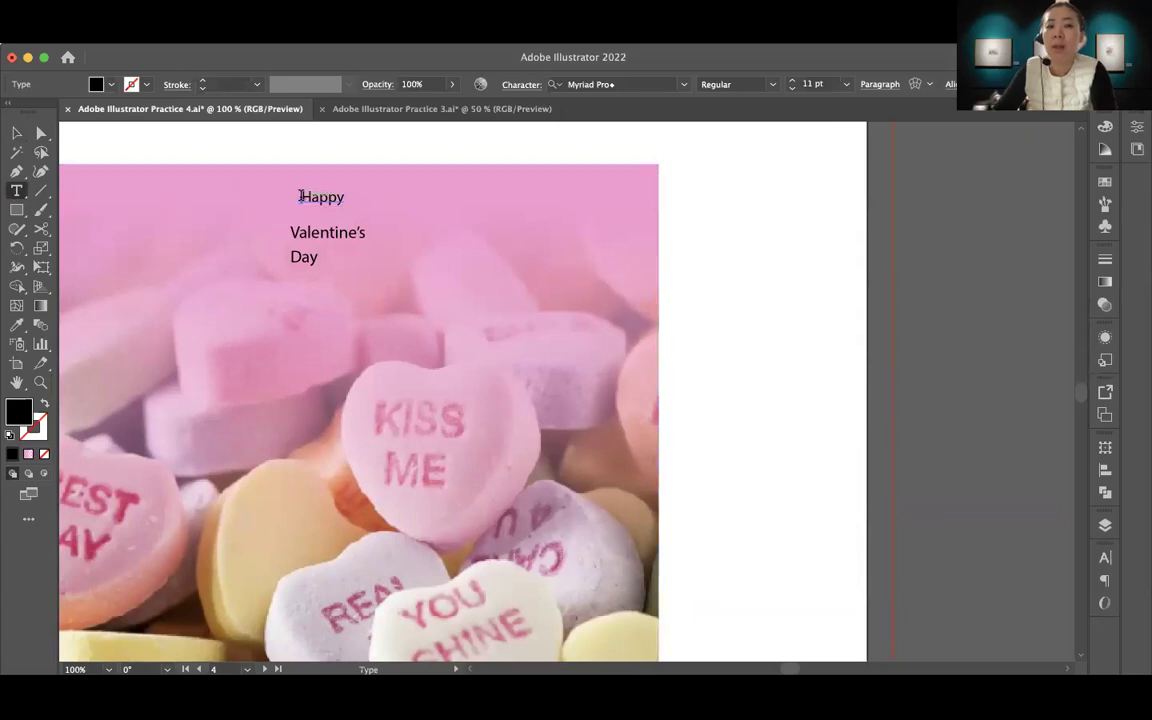
{"action": "left_click_drag", "start_coordinate": [300, 196], "coordinate": [346, 198]}
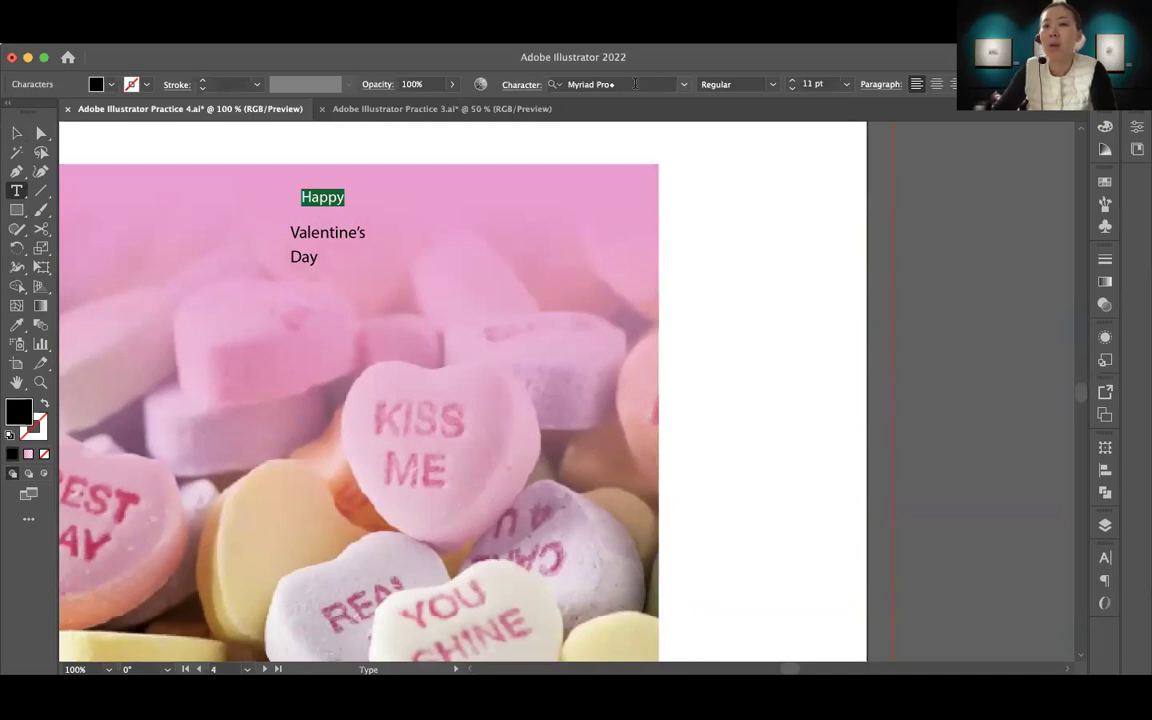
{"action": "left_click", "coordinate": [686, 88]}
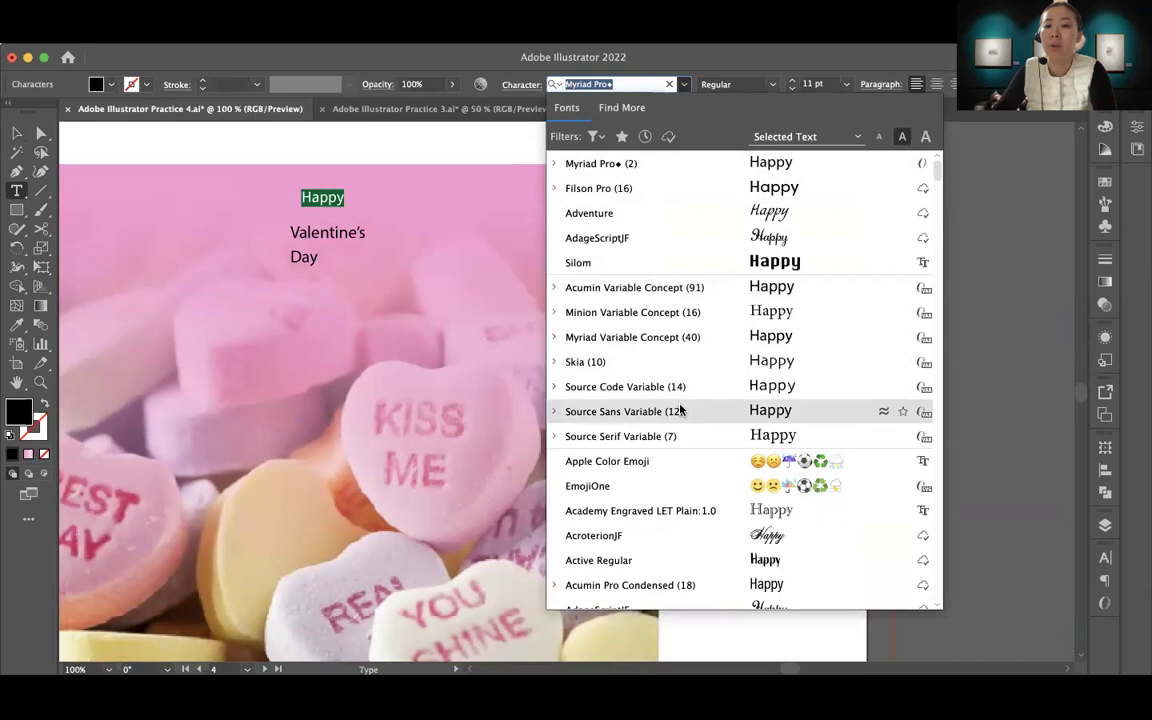
{"action": "left_click", "coordinate": [625, 311]}
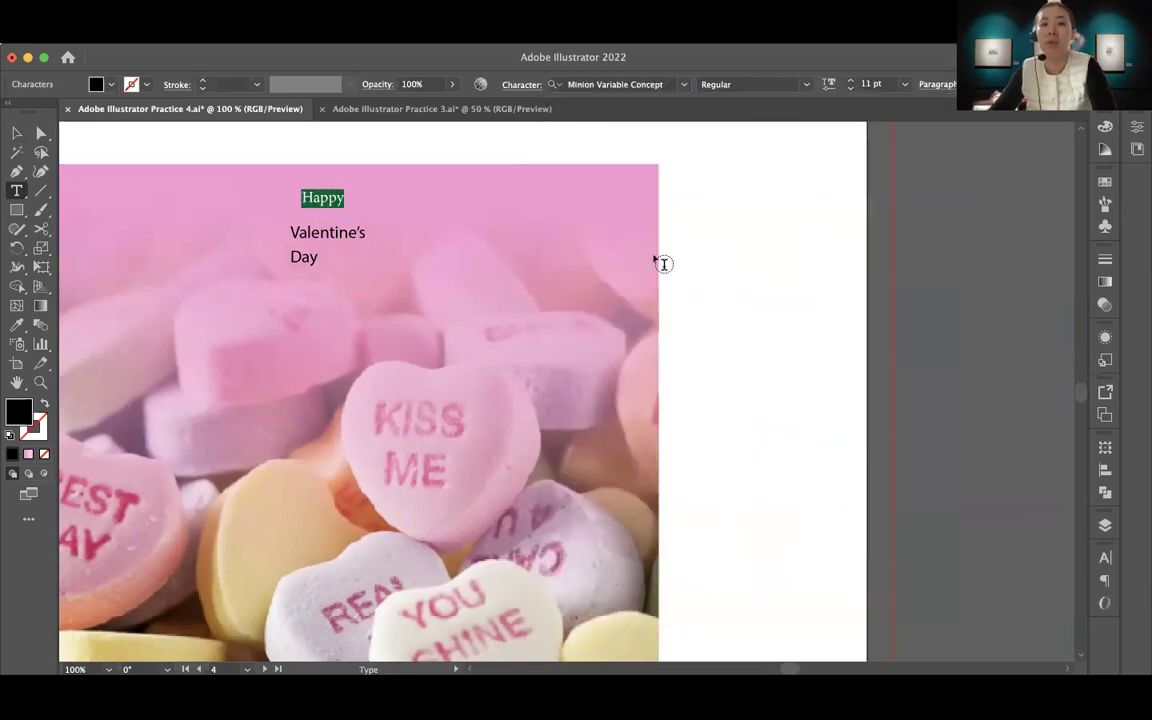
{"action": "key", "text": "Escape"}
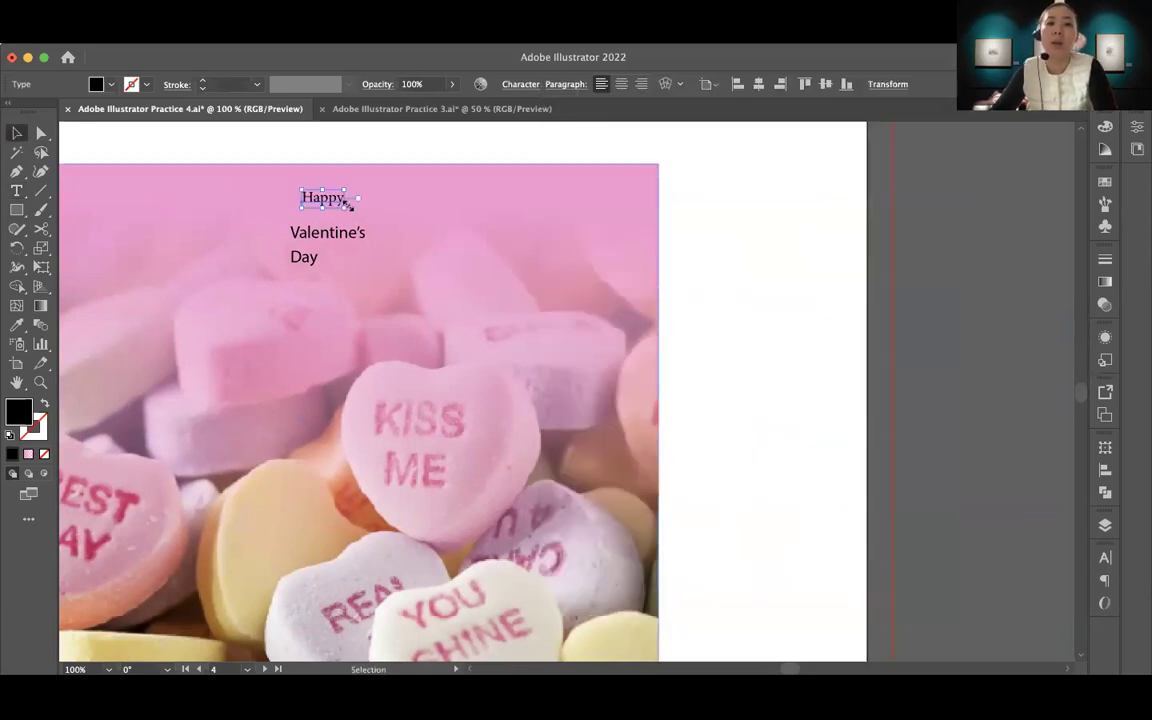
{"action": "left_click_drag", "start_coordinate": [337, 203], "coordinate": [432, 293]}
Set Valentine's in the Adventure font and enlarge it to about 38 pt
{"action": "key", "text": "t"}
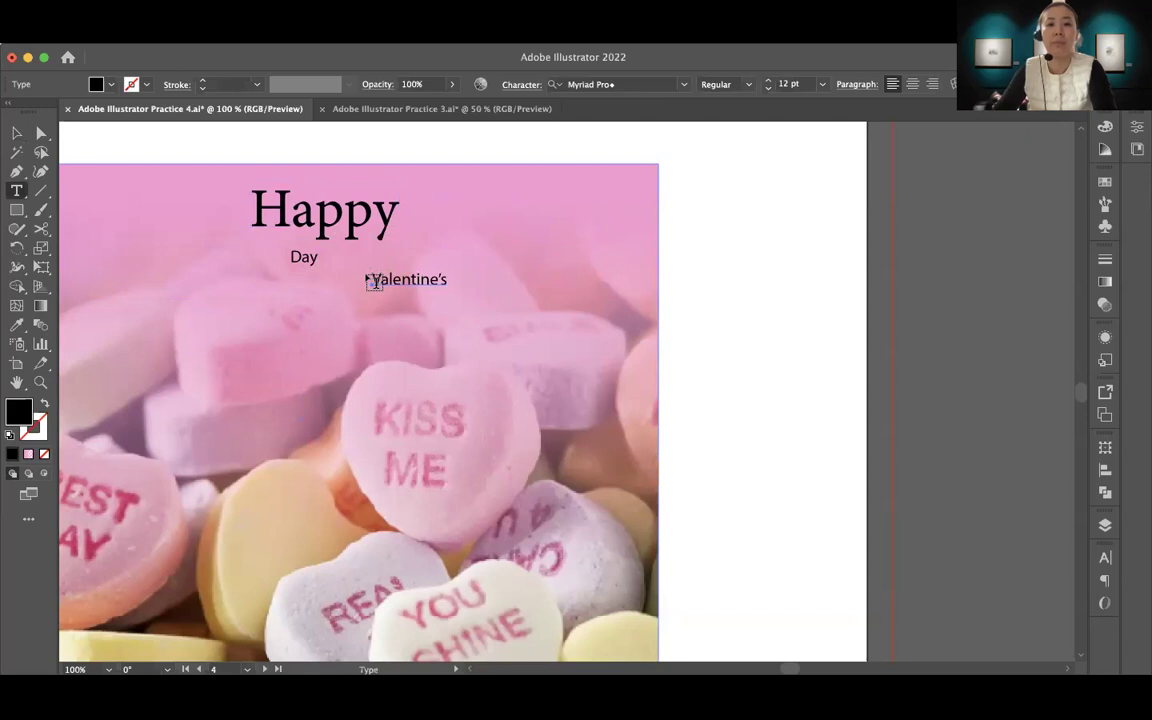
{"action": "double_click", "coordinate": [373, 279]}
{"action": "left_click", "coordinate": [603, 84]}
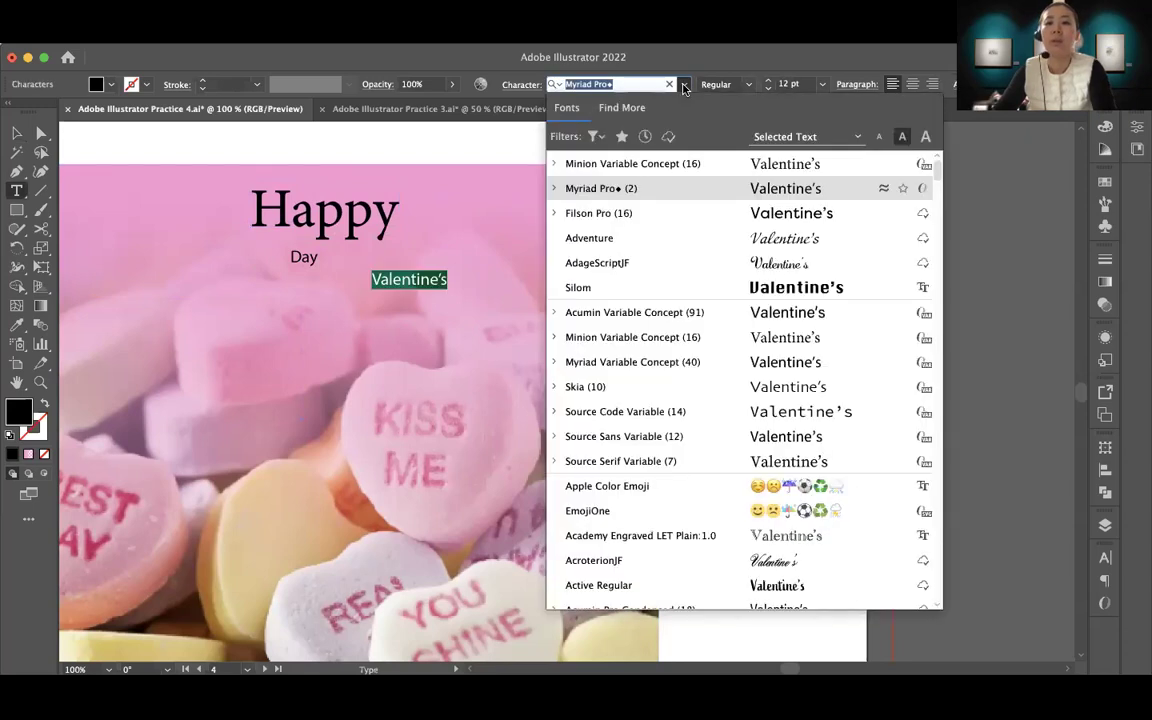
{"action": "left_click", "coordinate": [808, 238]}
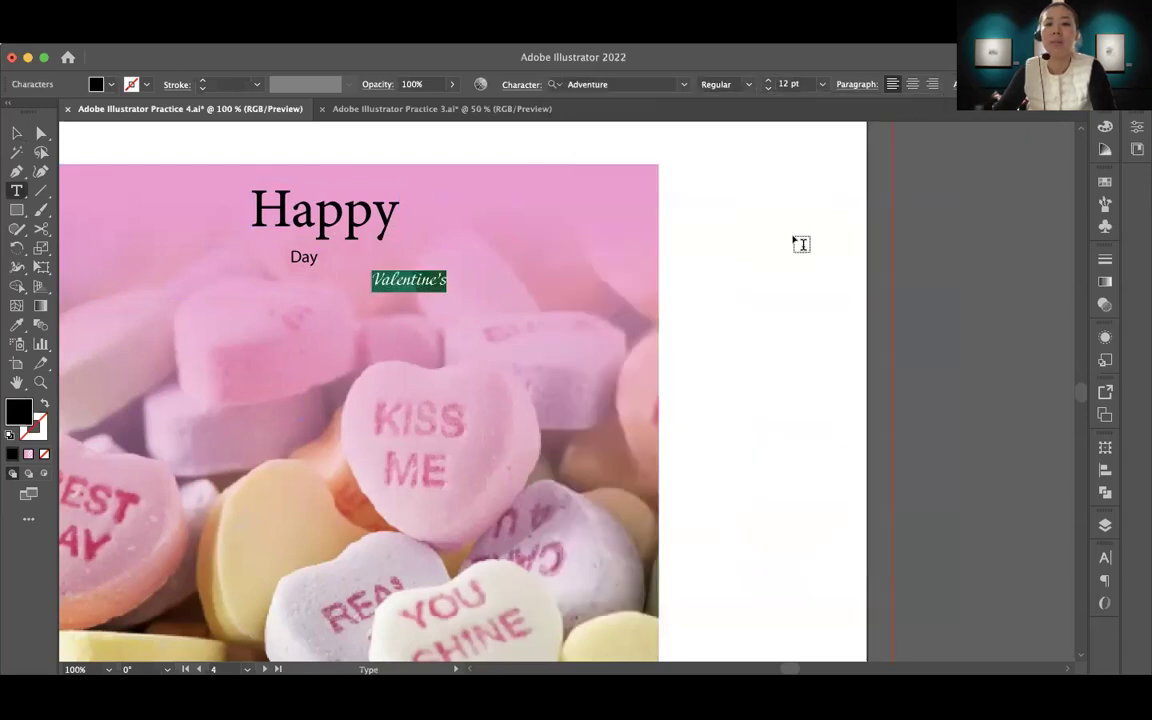
{"action": "left_click", "coordinate": [17, 132]}
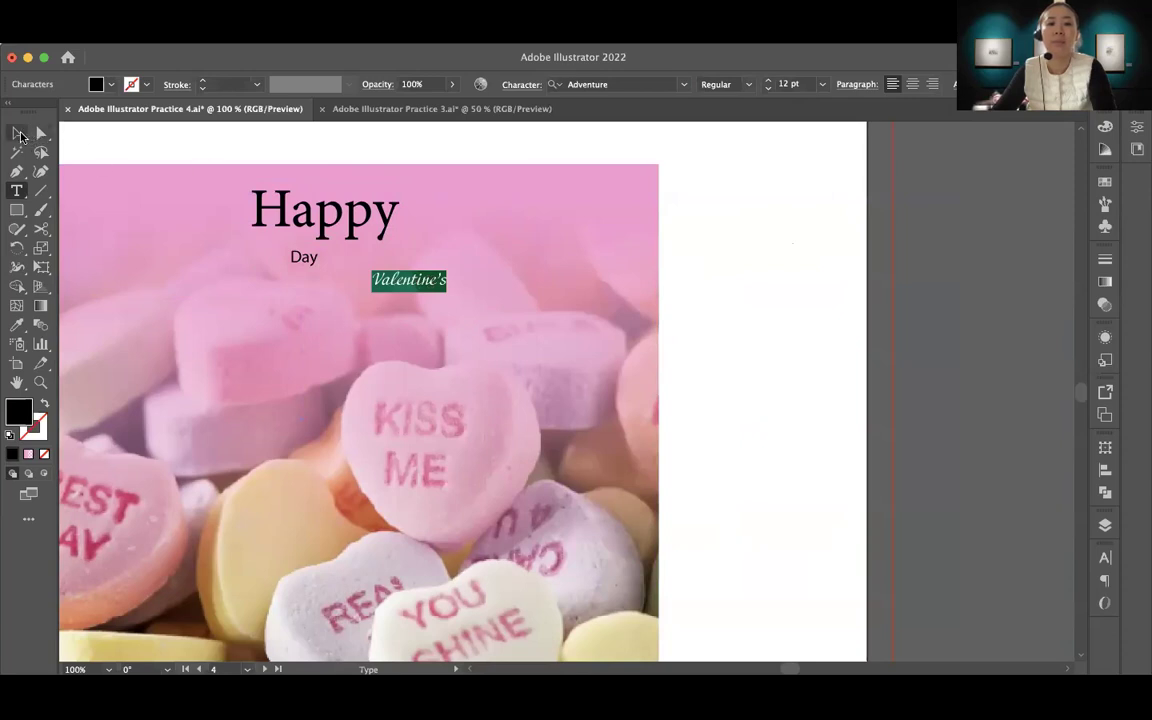
{"action": "left_click_drag", "start_coordinate": [445, 296], "coordinate": [607, 339]}
{"action": "left_click_drag", "start_coordinate": [537, 316], "coordinate": [418, 323]}
Rearrange the lines so Valentine's sits under Happy and Day below it
{"action": "left_click_drag", "start_coordinate": [321, 262], "coordinate": [550, 265]}
{"action": "left_click_drag", "start_coordinate": [438, 320], "coordinate": [424, 290]}
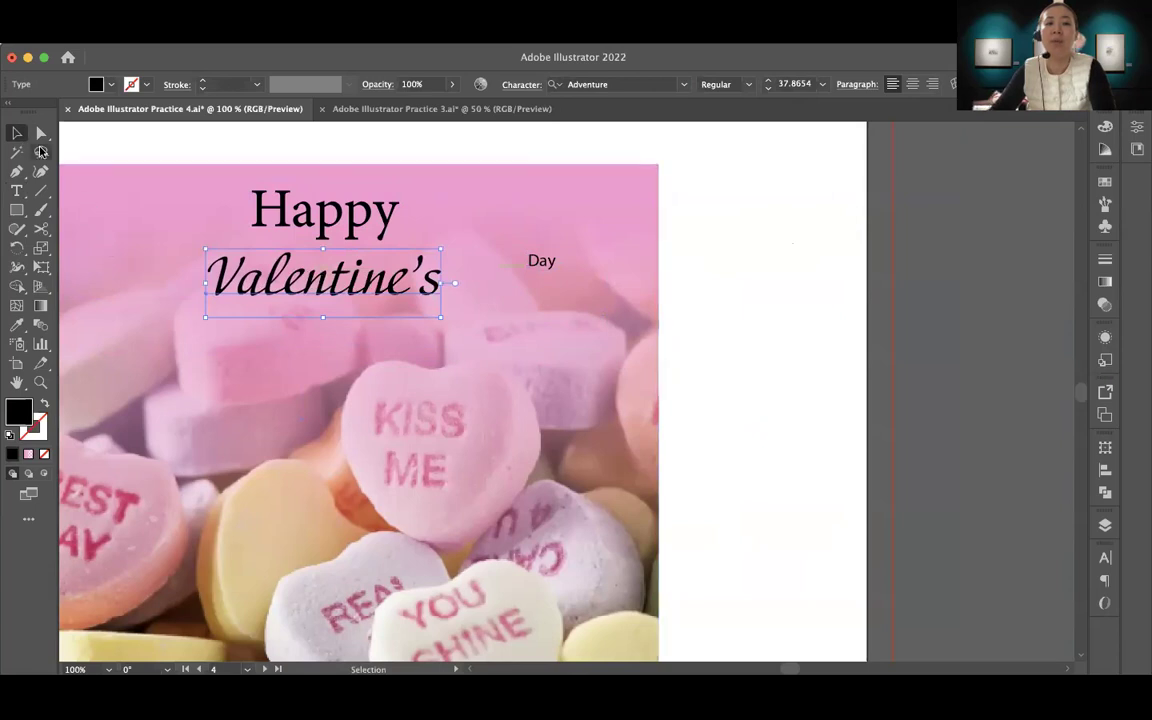
{"action": "left_click", "coordinate": [16, 134]}
{"action": "mouse_move", "coordinate": [332, 289]}
{"action": "left_mouse_down"}
{"action": "mouse_move", "coordinate": [311, 298]}
{"action": "mouse_move", "coordinate": [329, 301]}
{"action": "mouse_move", "coordinate": [329, 290]}
{"action": "left_mouse_up"}
{"action": "left_click_drag", "start_coordinate": [541, 262], "coordinate": [298, 336]}
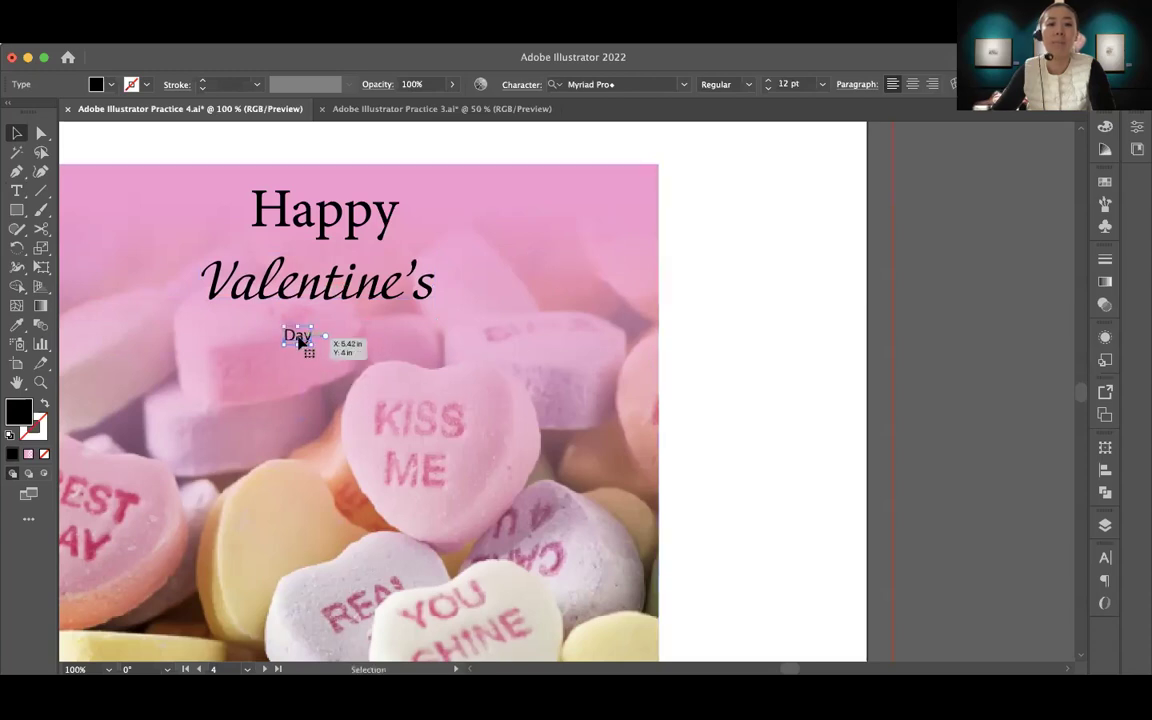
Set Day in Minion Variable Concept, enlarge it, and zoom out to 50% to view the card
{"action": "key", "text": "t"}
{"action": "double_click", "coordinate": [301, 338]}
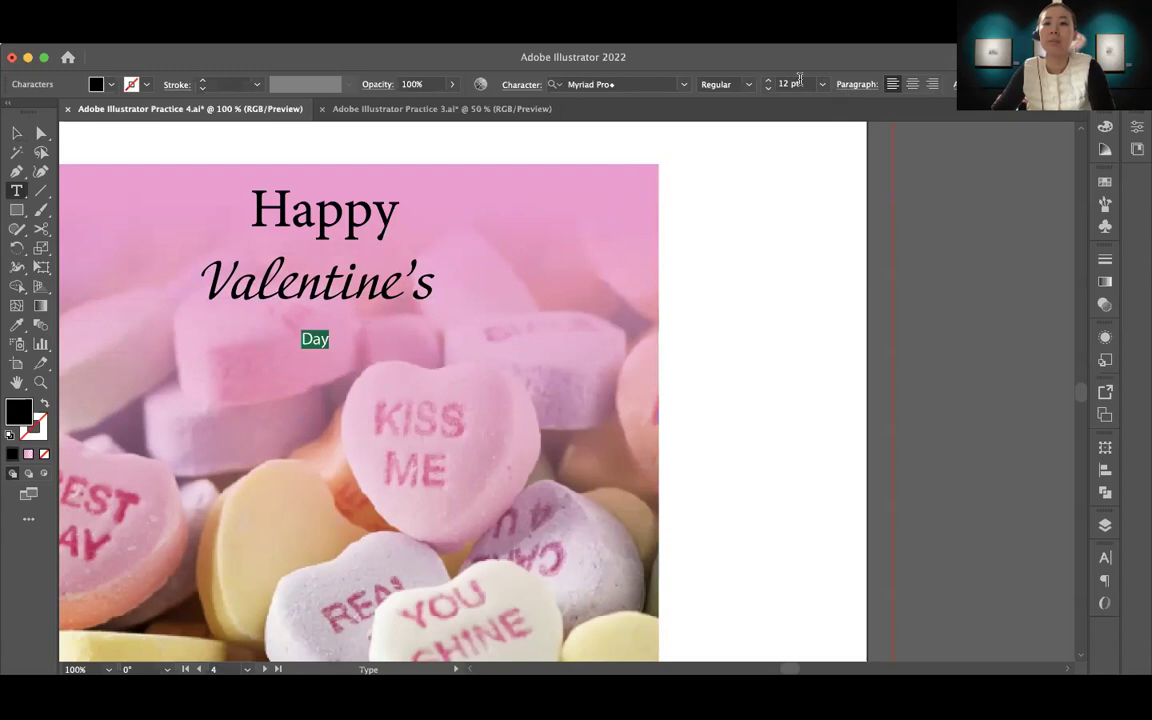
{"action": "left_click", "coordinate": [685, 85]}
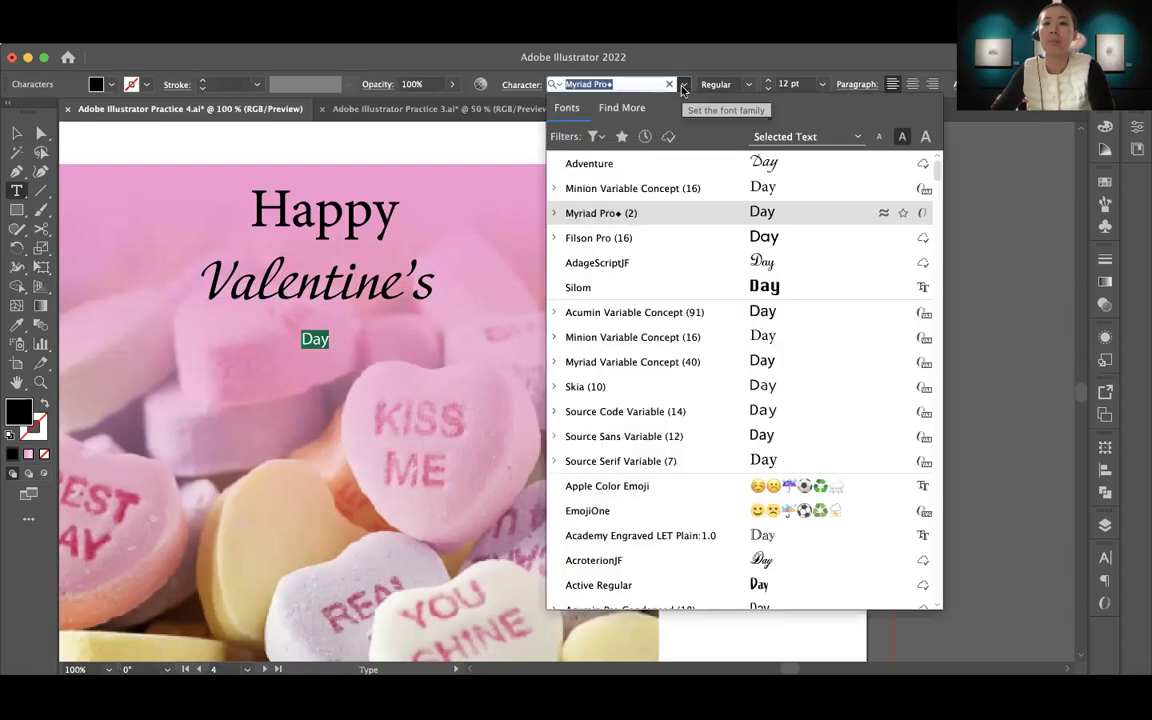
{"action": "left_click", "coordinate": [741, 187]}
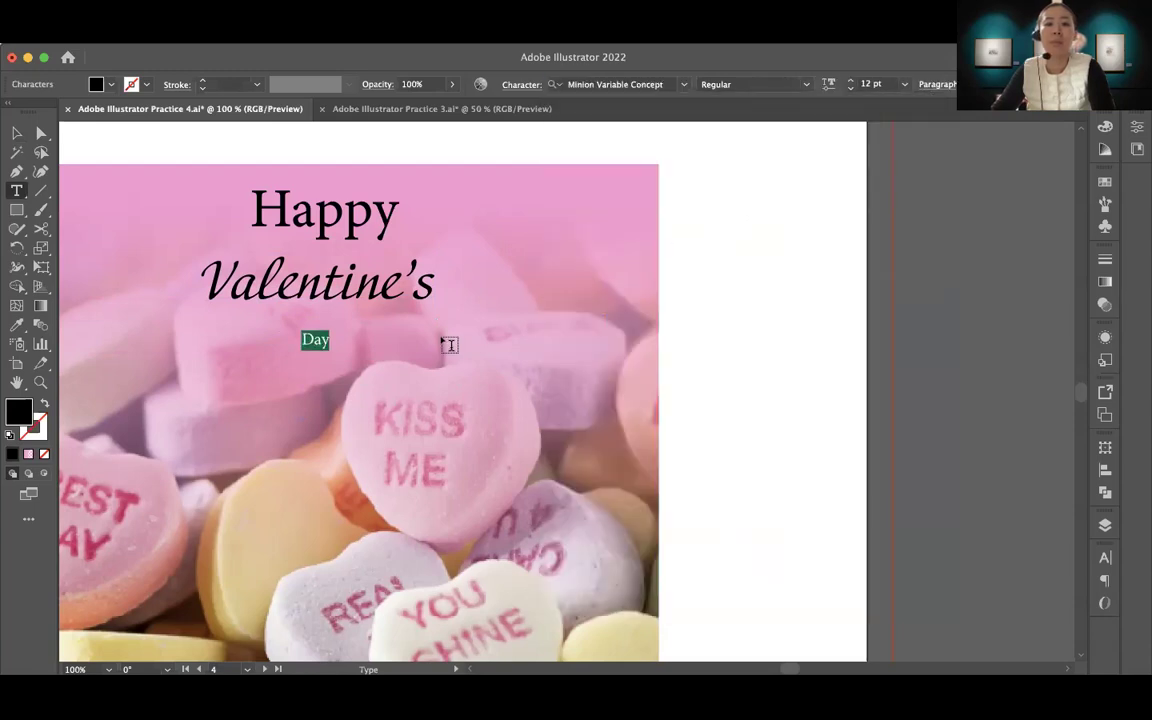
{"action": "left_click", "coordinate": [17, 132]}
{"action": "mouse_move", "coordinate": [331, 349]}
{"action": "left_mouse_down"}
{"action": "mouse_move", "coordinate": [473, 419]}
{"action": "mouse_move", "coordinate": [407, 403]}
{"action": "mouse_move", "coordinate": [347, 349]}
{"action": "left_mouse_up"}
{"action": "key", "text": "z"}
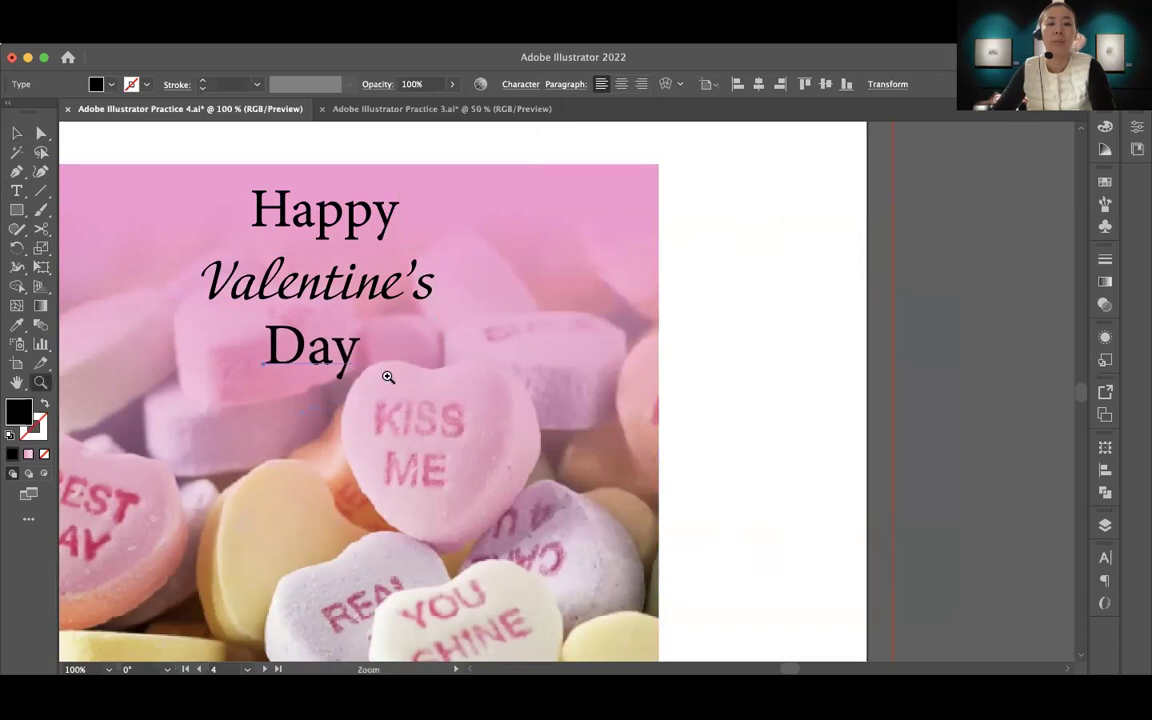
{"action": "left_click", "coordinate": [388, 376], "text": "alt"}
{"action": "left_click", "coordinate": [388, 376], "text": "alt"}
{"action": "left_click_drag", "start_coordinate": [637, 416], "coordinate": [555, 312]}
{"action": "key", "text": "v"}
Draw a short horizontal line left of Day, set its stroke colour and rounded joins
{"action": "left_click", "coordinate": [43, 191]}
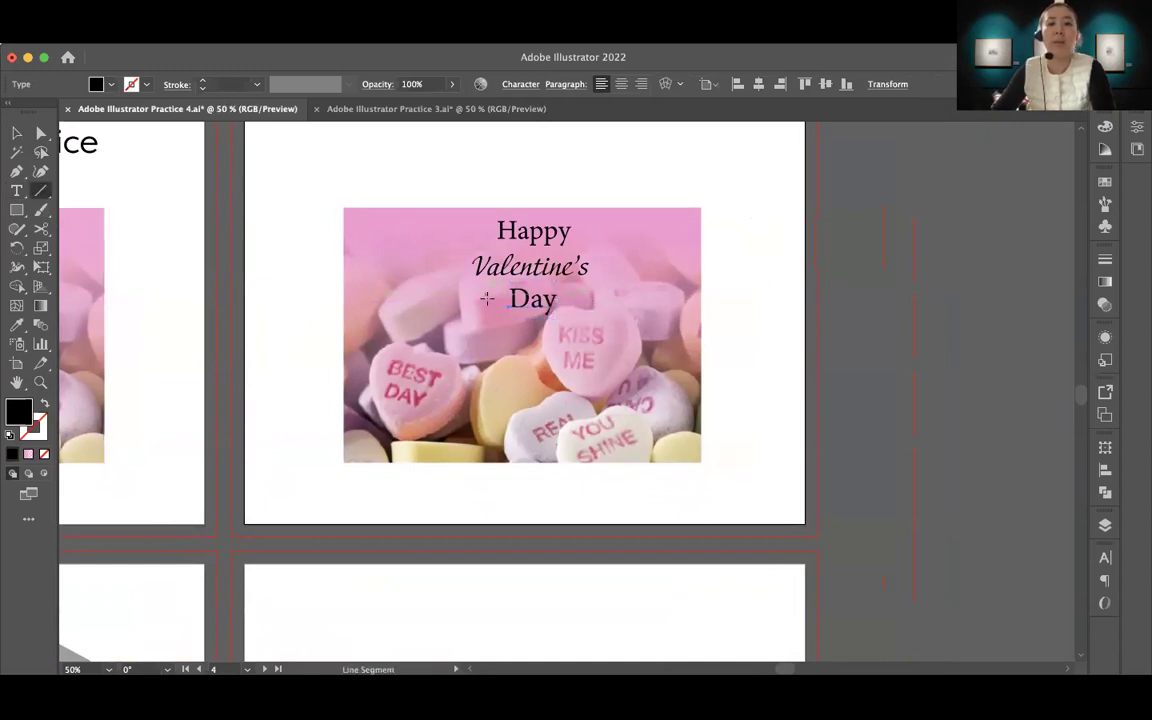
{"action": "left_click_drag", "start_coordinate": [471, 300], "coordinate": [496, 299]}
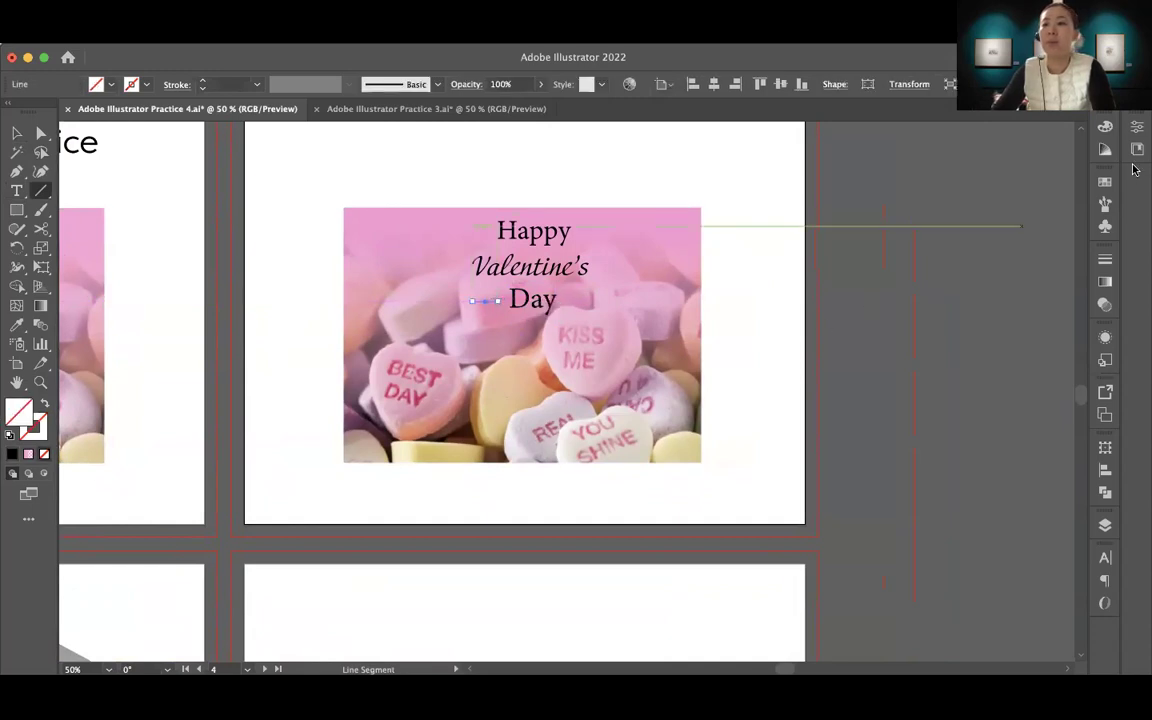
{"action": "left_click", "coordinate": [1104, 185]}
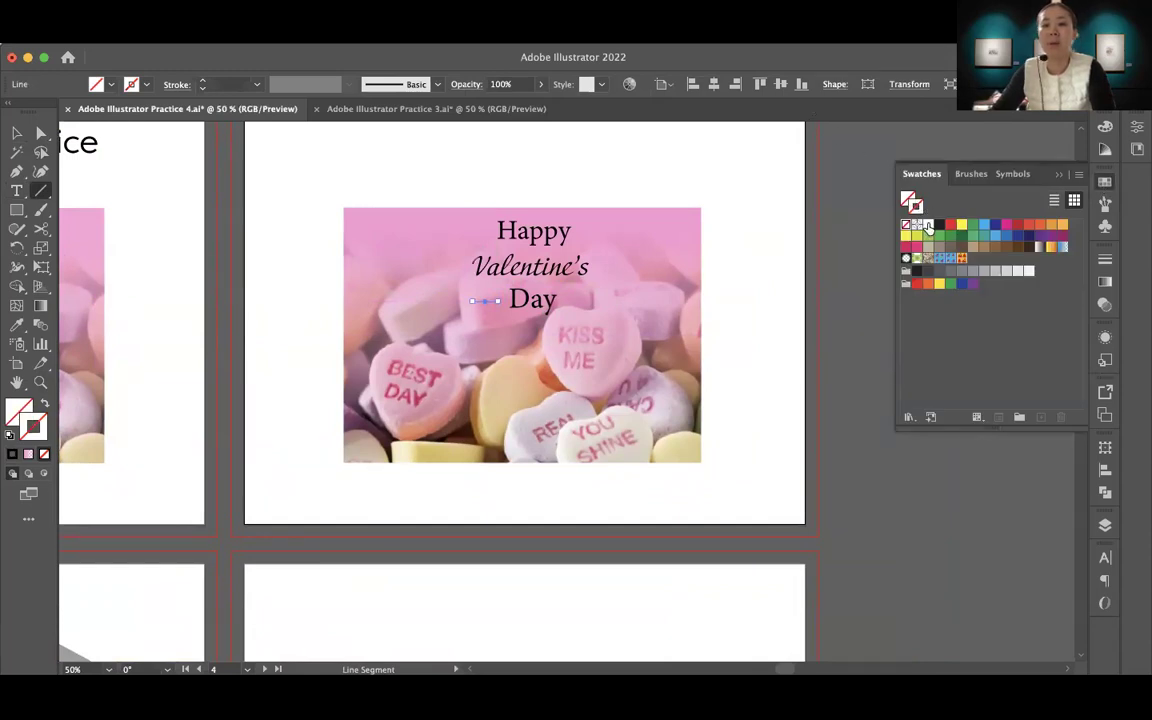
{"action": "left_click", "coordinate": [930, 225]}
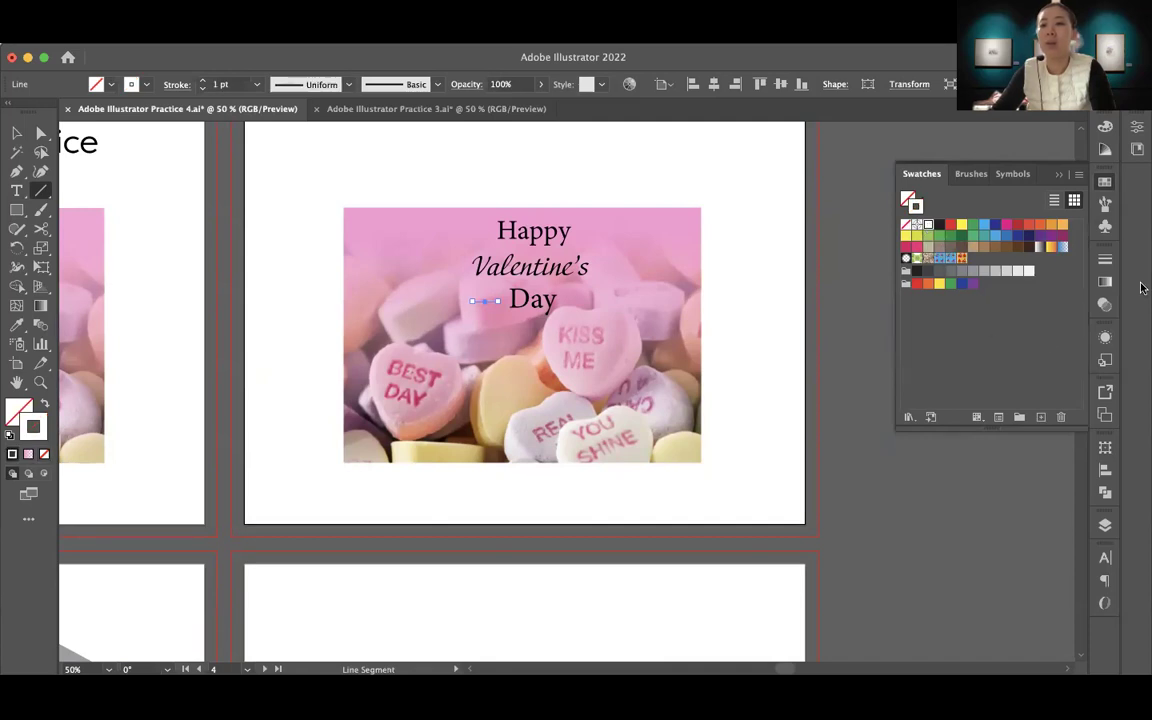
{"action": "left_click", "coordinate": [1105, 260]}
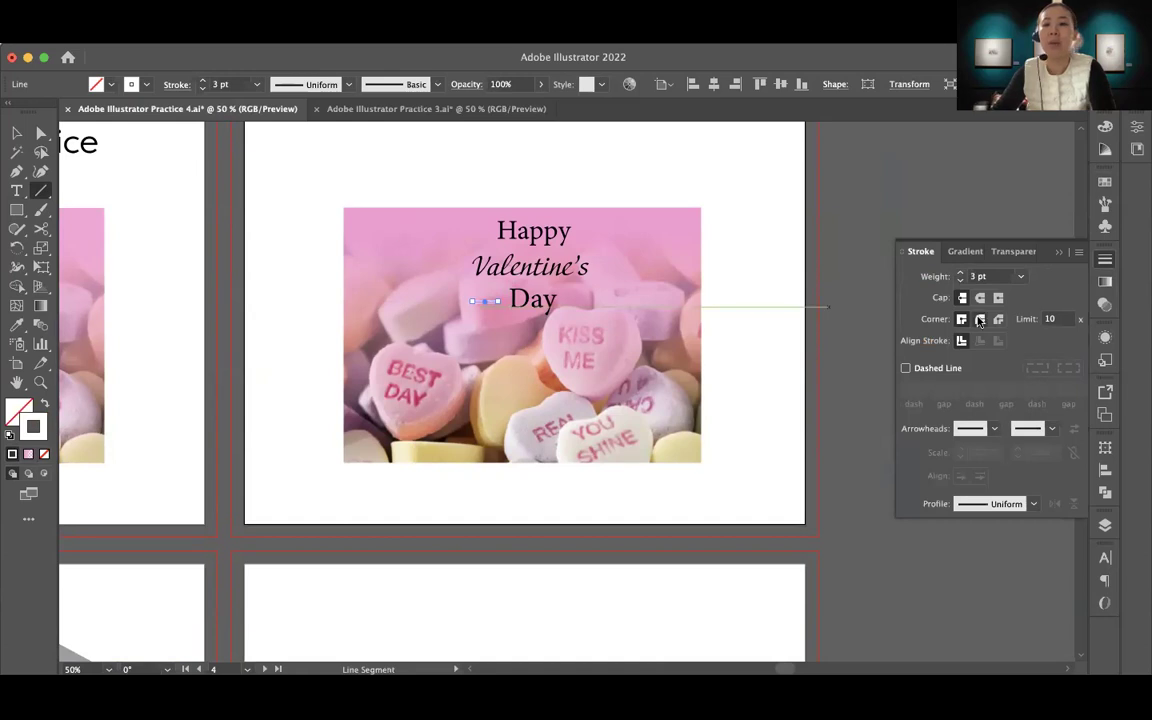
{"action": "left_click", "coordinate": [981, 320]}
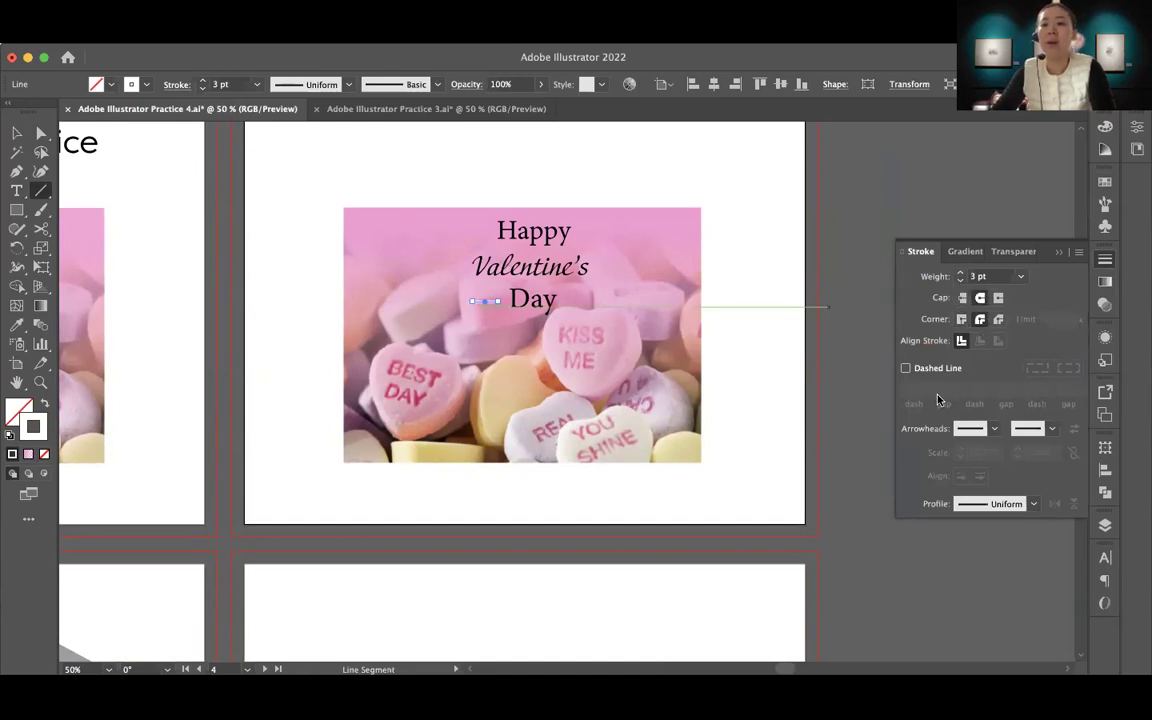
Alt-drag a copy of the line to the right of Day
{"action": "left_click", "coordinate": [17, 133]}
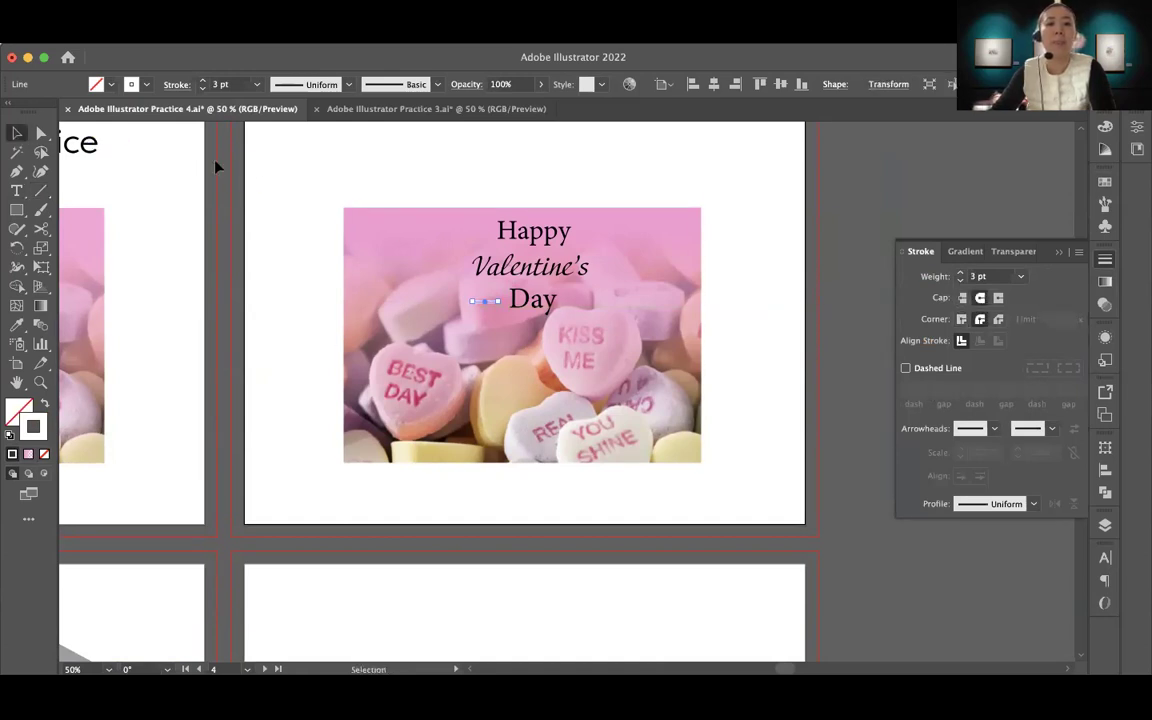
{"action": "left_click", "coordinate": [458, 316]}
{"action": "left_click", "coordinate": [493, 308]}
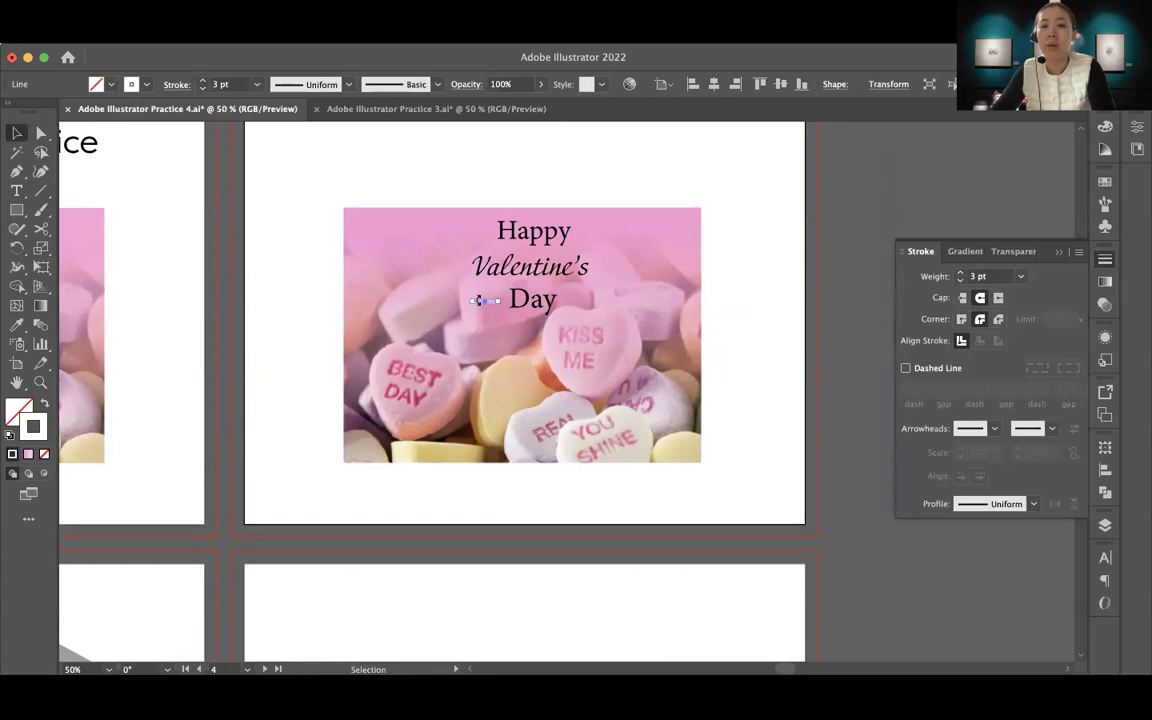
{"action": "key", "text": "z"}
{"action": "left_click", "coordinate": [441, 276]}
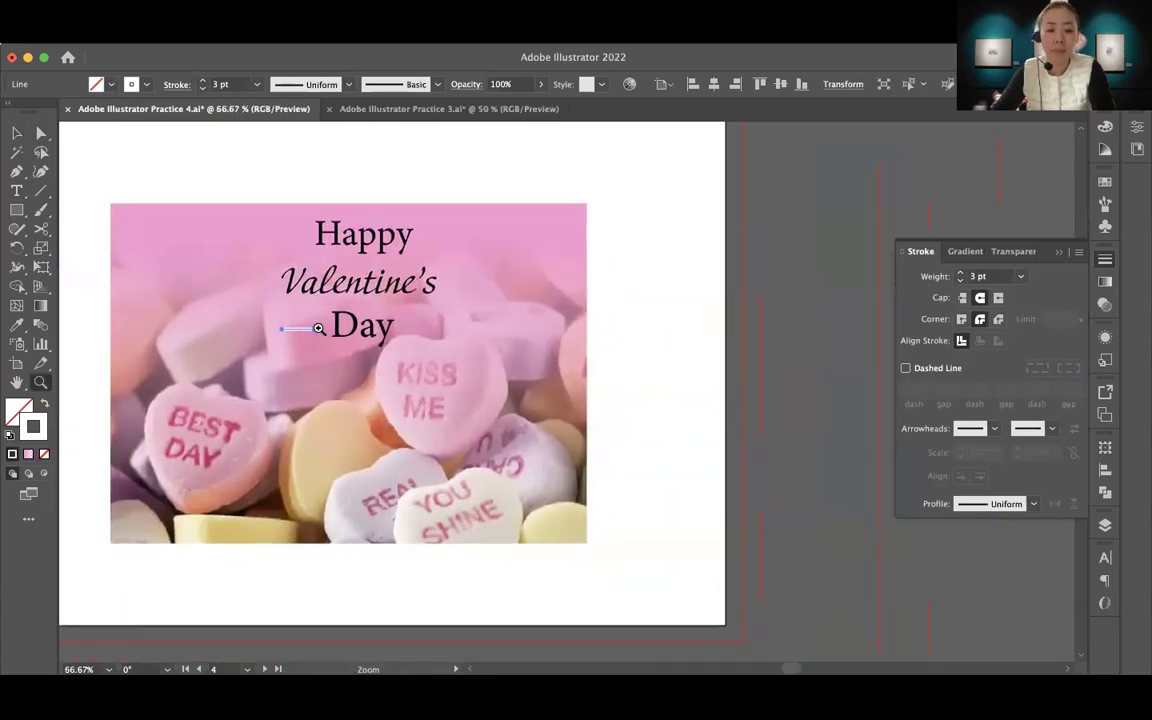
{"action": "key", "text": "v"}
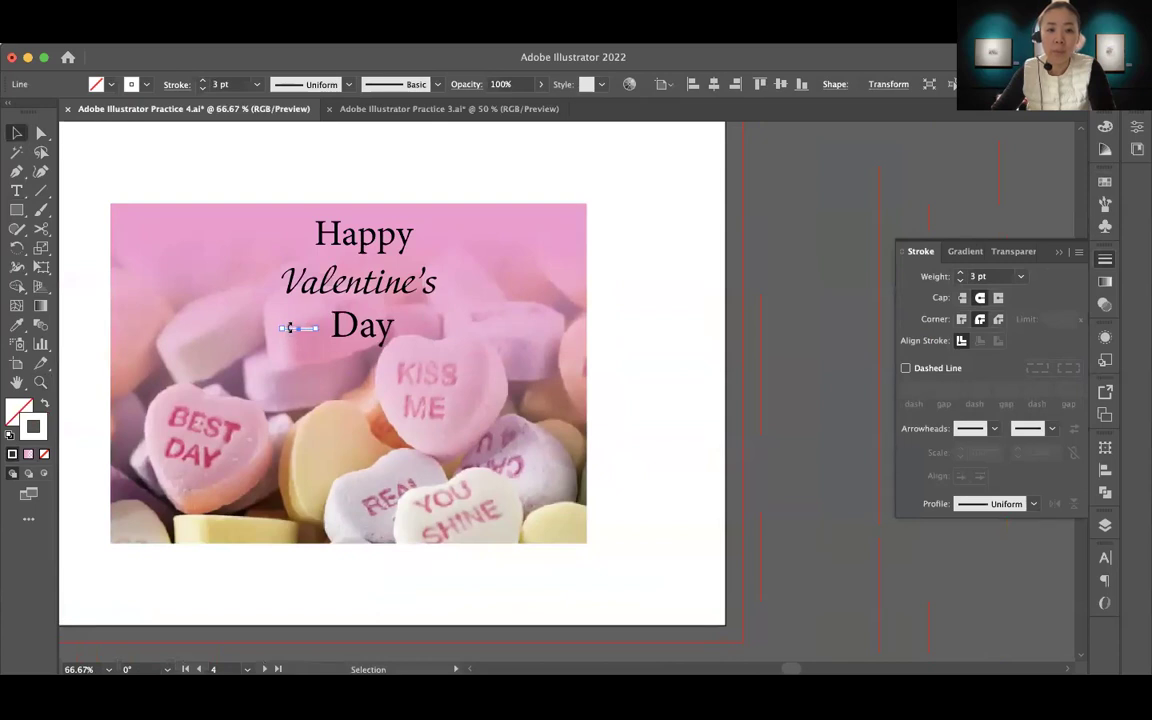
{"action": "key", "text": "z"}
{"action": "left_click", "coordinate": [300, 330]}
{"action": "scroll", "coordinate": [283, 342], "scroll_direction": "right", "scroll_amount": 5}
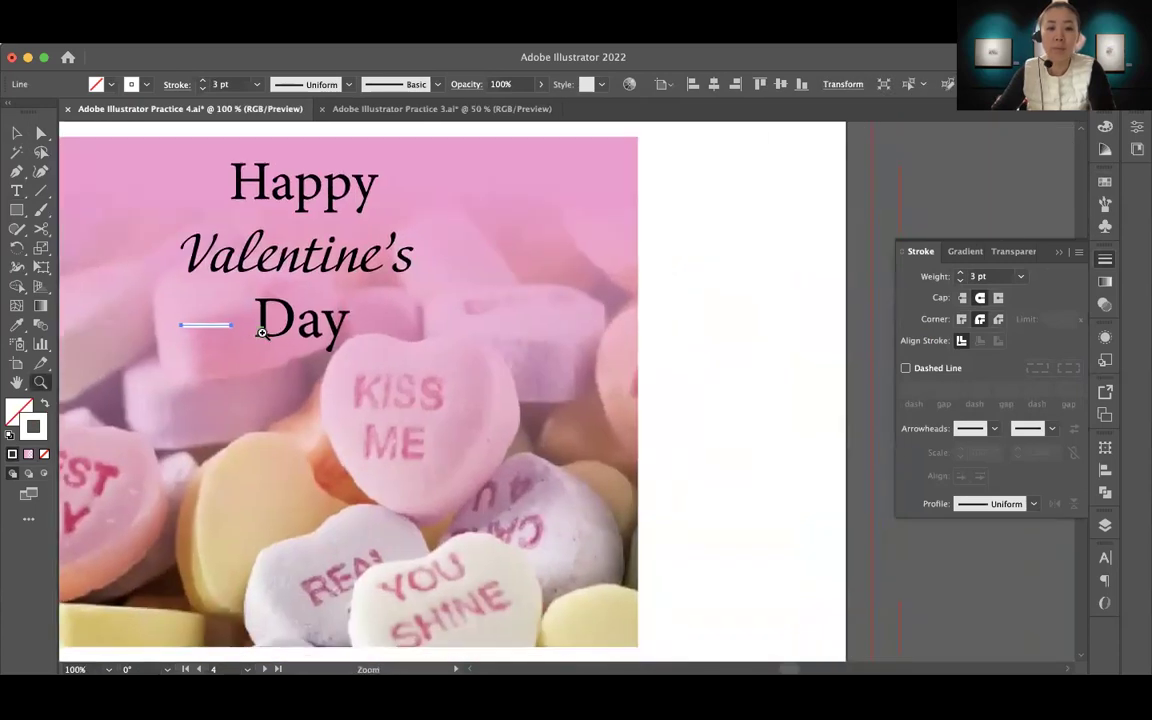
{"action": "key", "text": "v"}
{"action": "left_click_drag", "start_coordinate": [222, 330], "coordinate": [403, 328]}
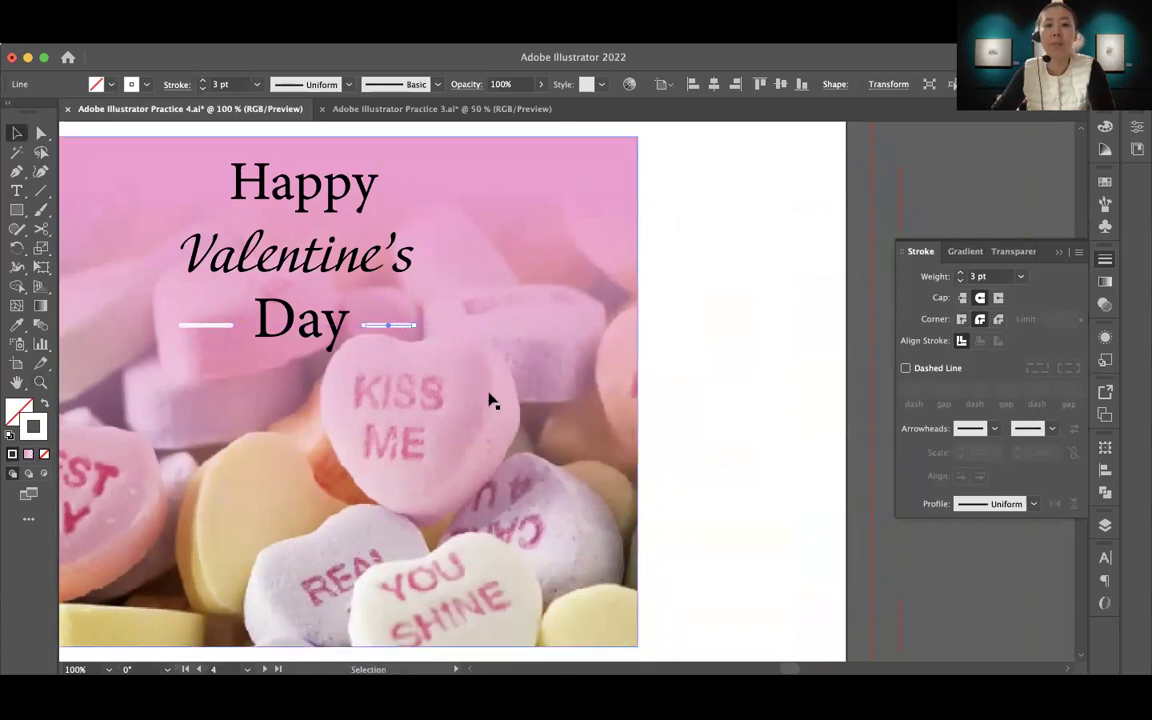
{"action": "left_click_drag", "start_coordinate": [409, 374], "coordinate": [531, 405]}
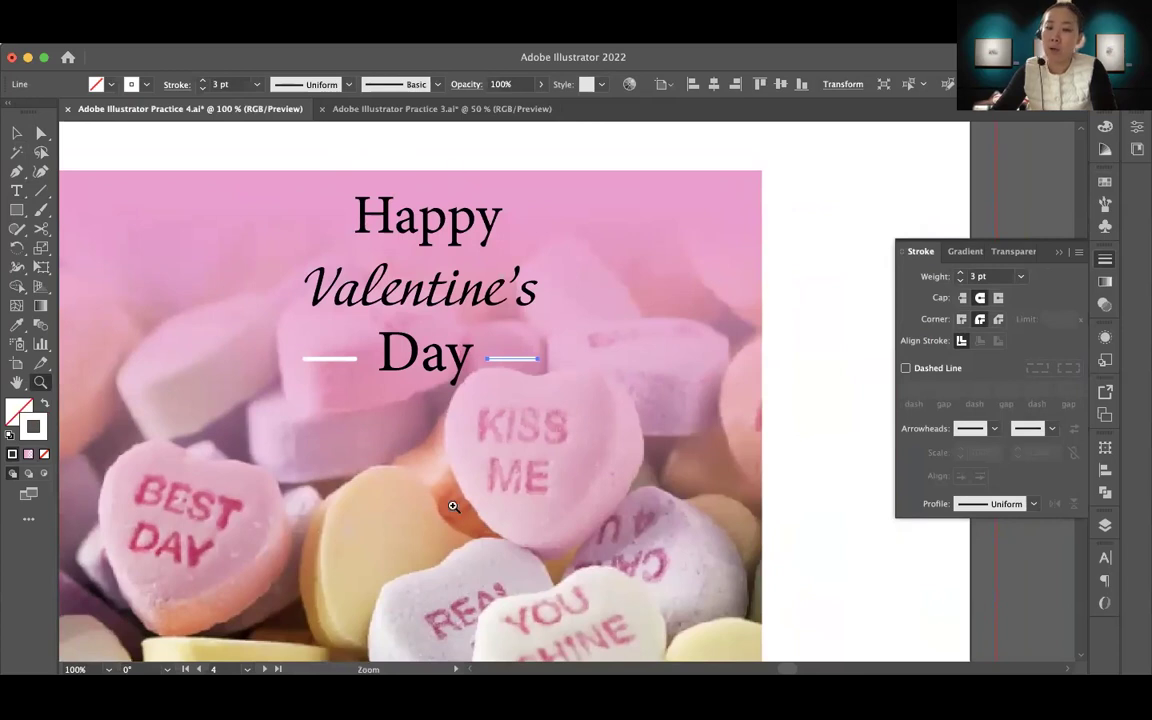
Shift-select both lines and group them with Cmd+G
{"action": "key", "text": "v"}
{"action": "left_click", "coordinate": [320, 359], "text": "shift"}
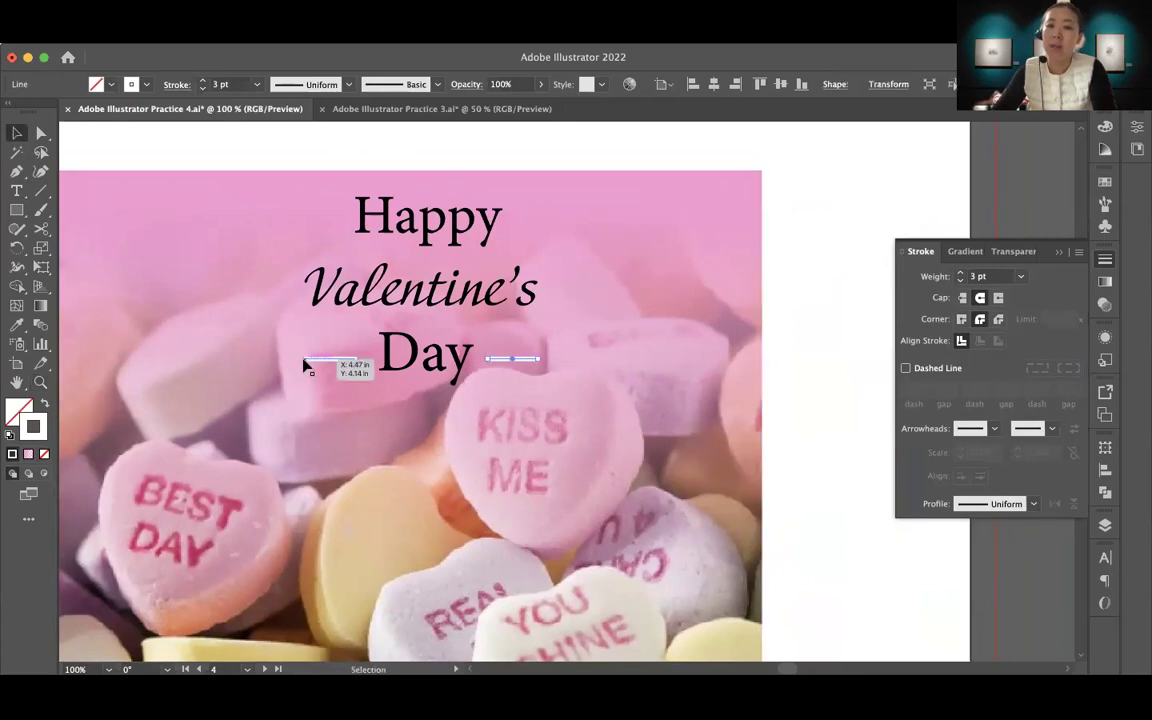
{"action": "left_click", "coordinate": [322, 360], "text": "shift"}
{"action": "left_click", "coordinate": [335, 360], "text": "shift"}
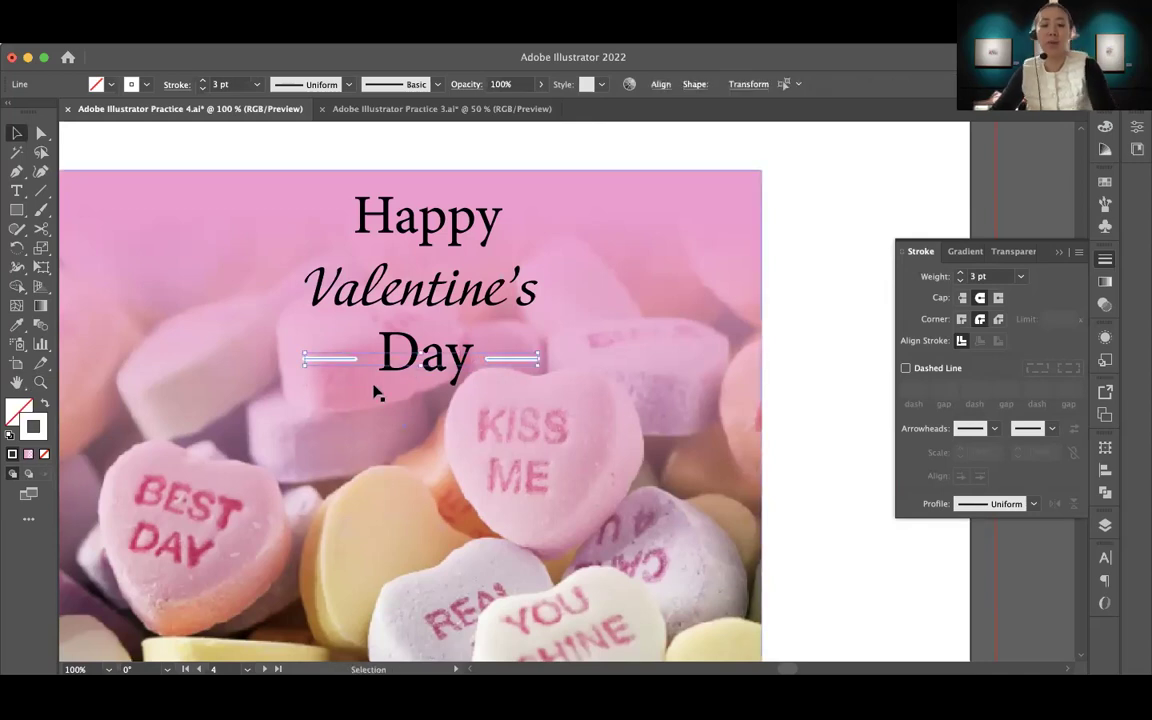
{"action": "key", "text": "super+g"}
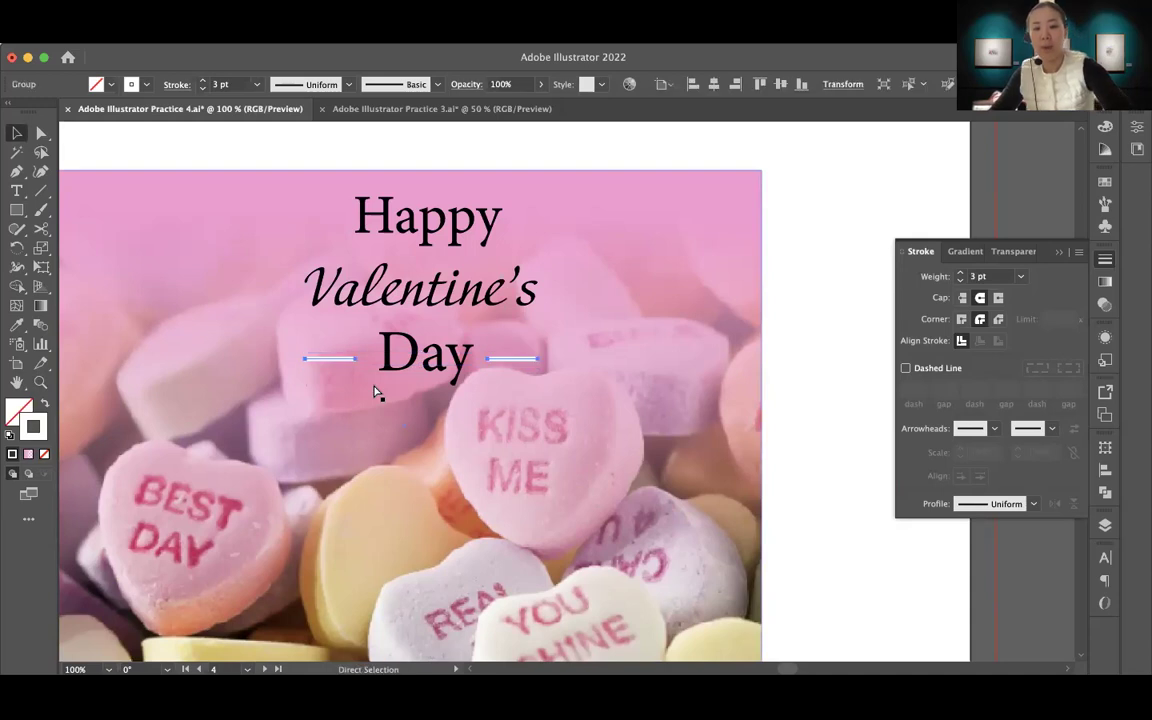
{"action": "key", "text": "super+minus"}
{"action": "key", "text": "super+minus"}
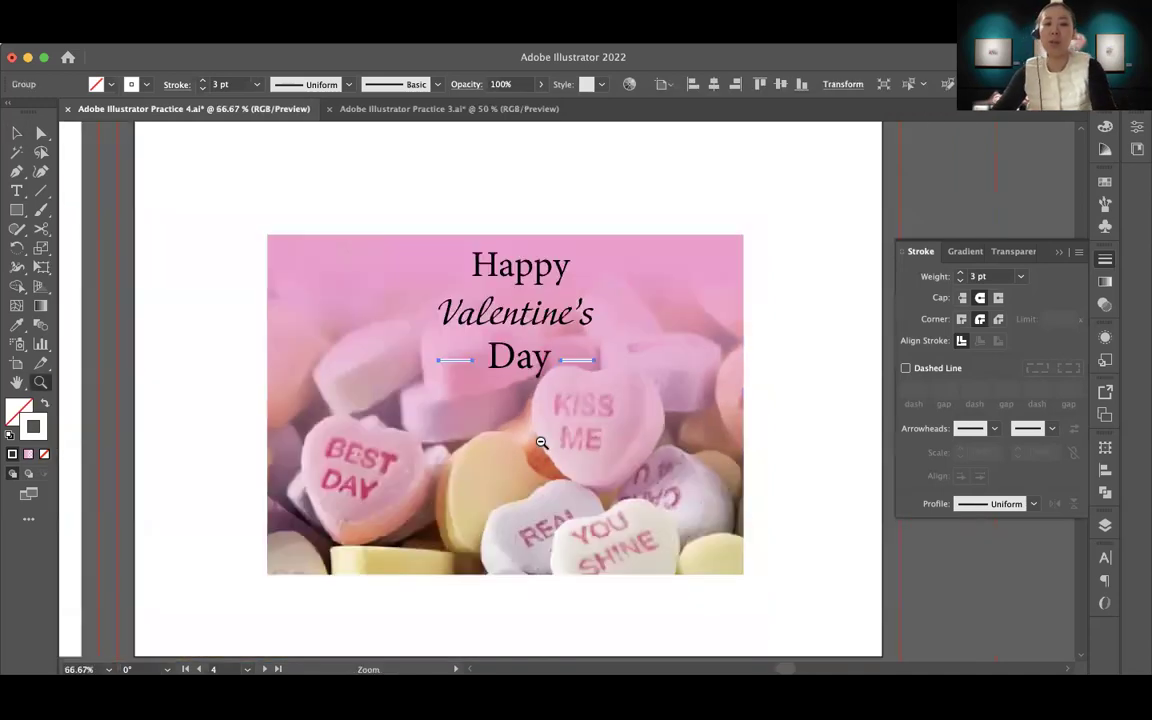
Marquee-select the Valentine card and centre it horizontally on the artboard
{"action": "left_click_drag", "start_coordinate": [434, 181], "coordinate": [540, 404]}
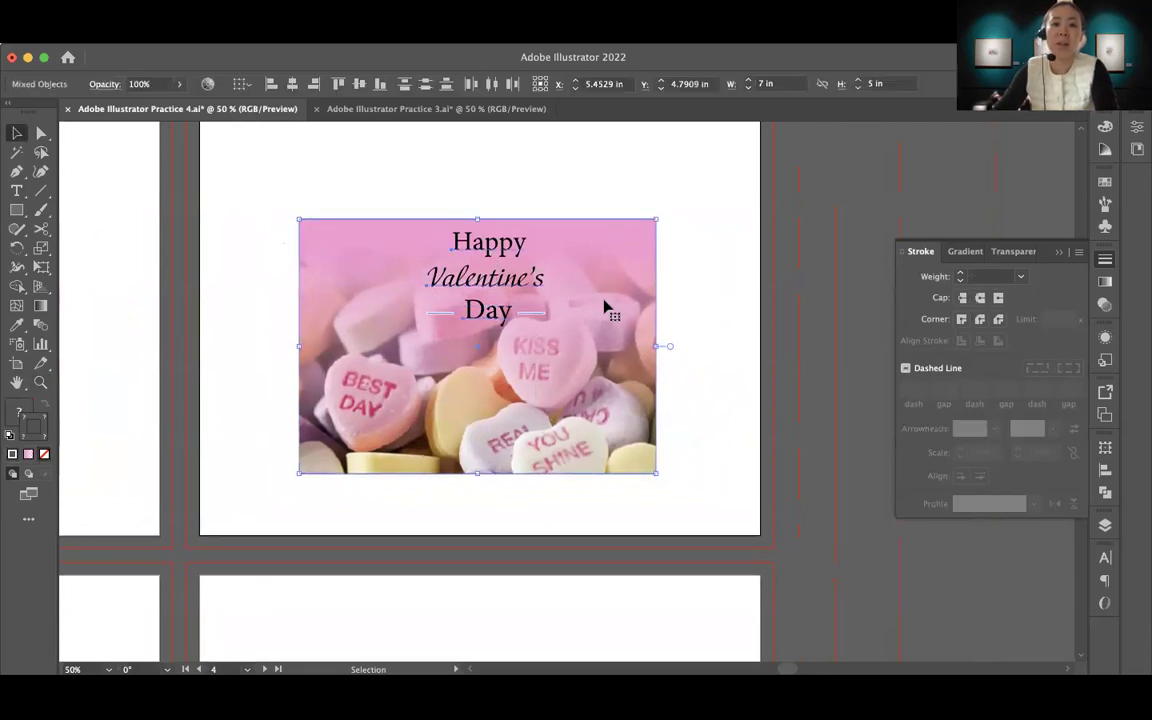
{"action": "left_click_drag", "start_coordinate": [265, 193], "coordinate": [733, 518]}
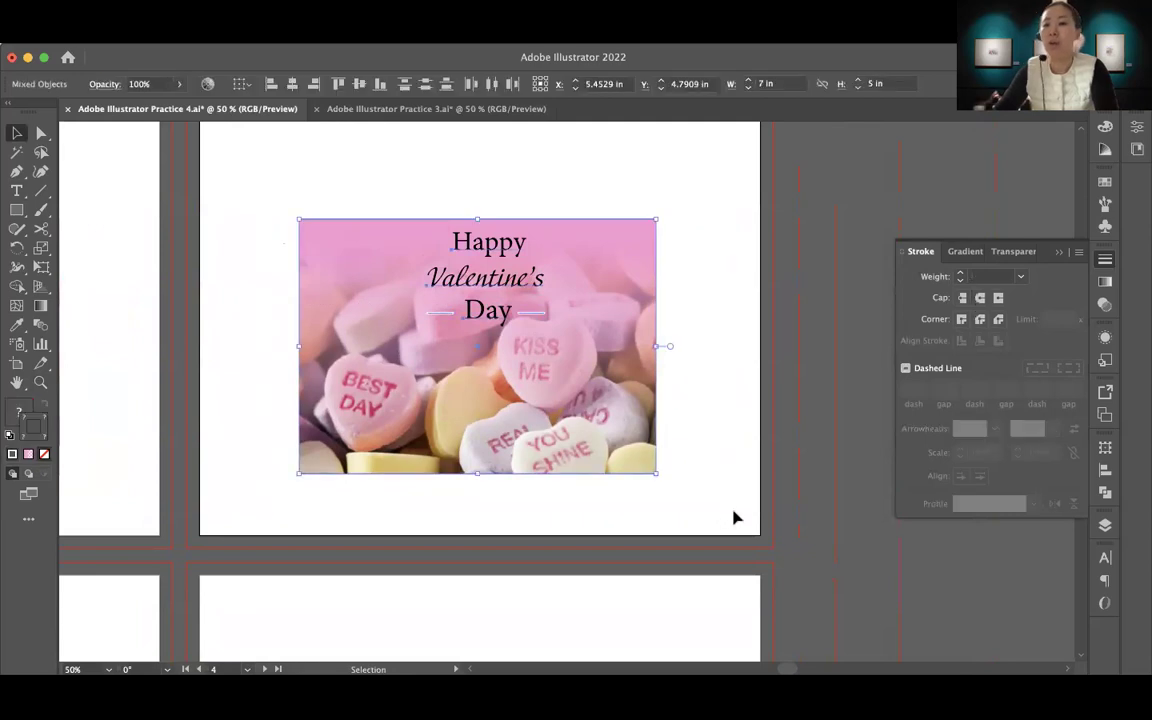
{"action": "left_click", "coordinate": [292, 85]}
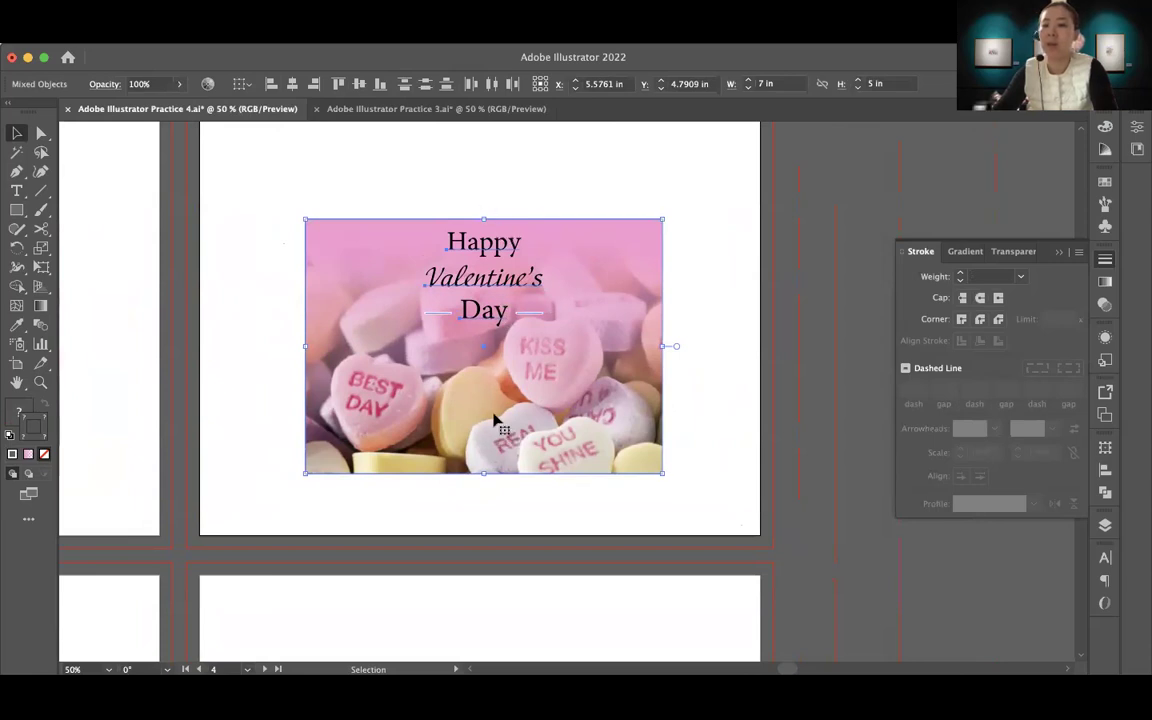
Make the Happy, Valentine's and Day lines white-filled with no stroke
{"action": "left_click", "coordinate": [450, 200]}
{"action": "left_click", "coordinate": [480, 242]}
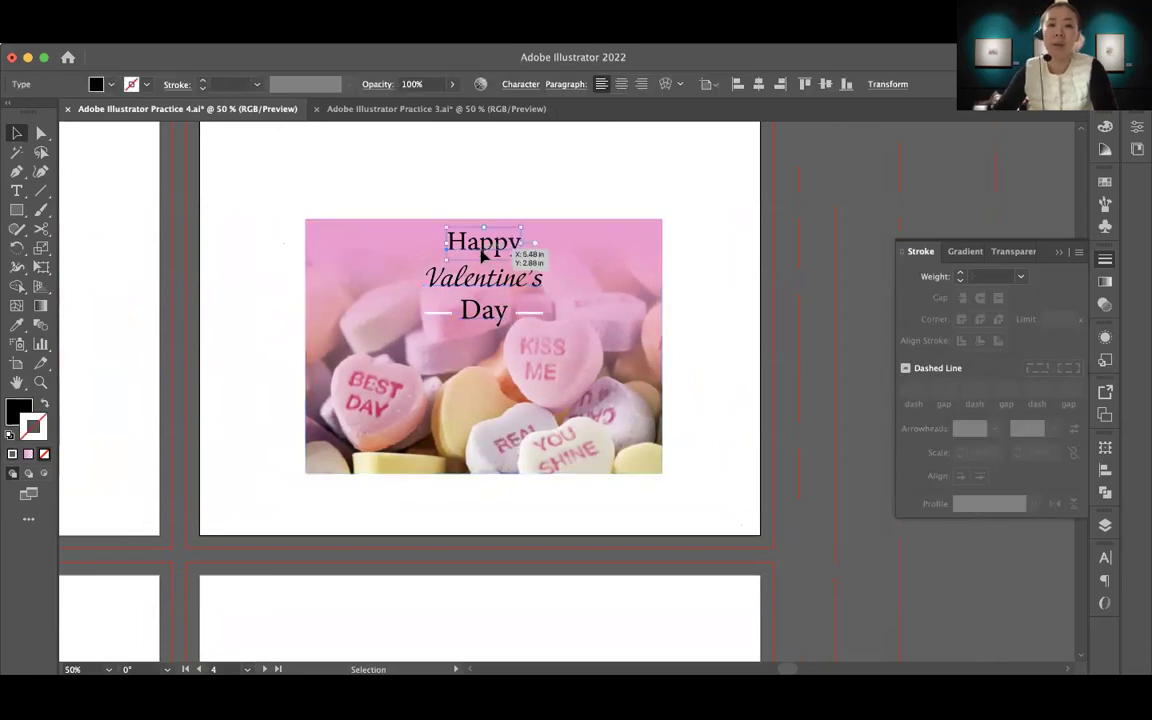
{"action": "left_click", "coordinate": [490, 276], "text": "shift"}
{"action": "left_click", "coordinate": [480, 310], "text": "shift"}
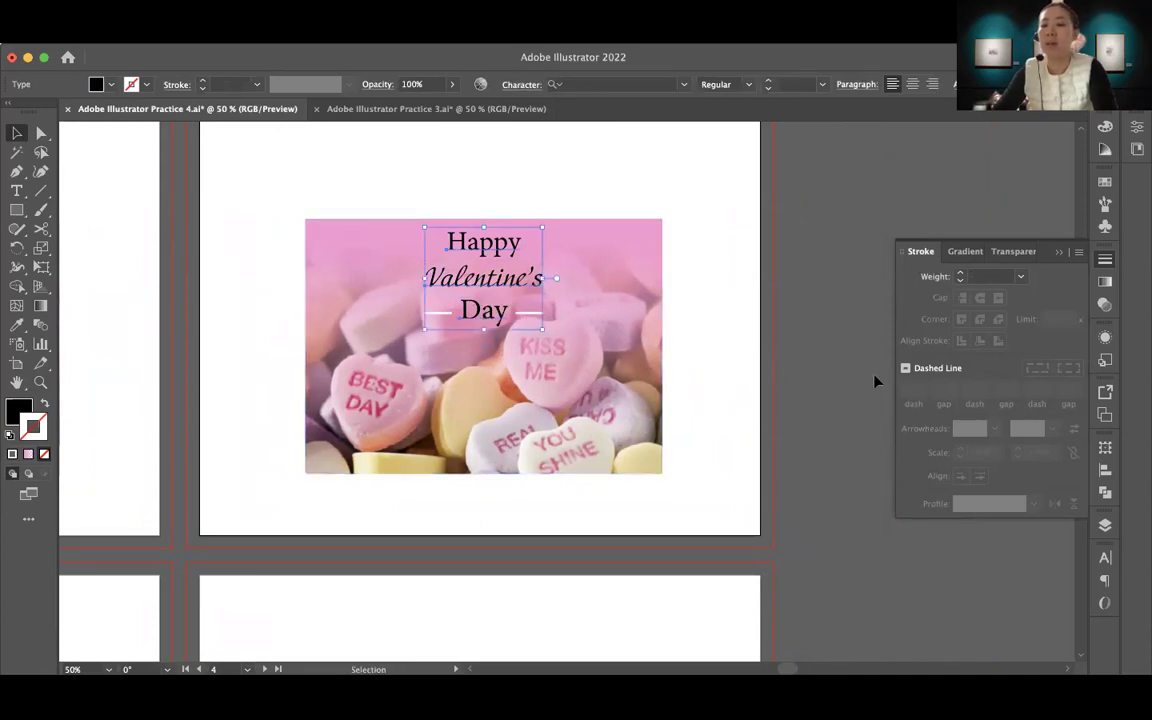
{"action": "left_click", "coordinate": [1105, 181]}
{"action": "left_click", "coordinate": [928, 225]}
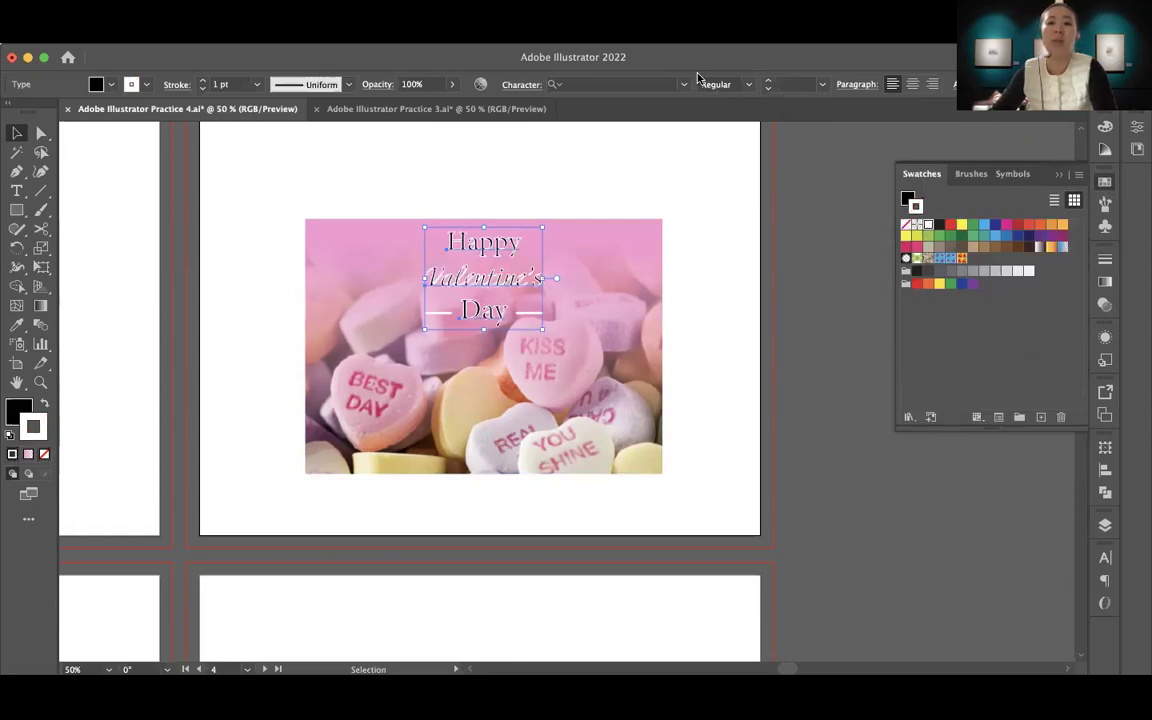
{"action": "left_click", "coordinate": [907, 199]}
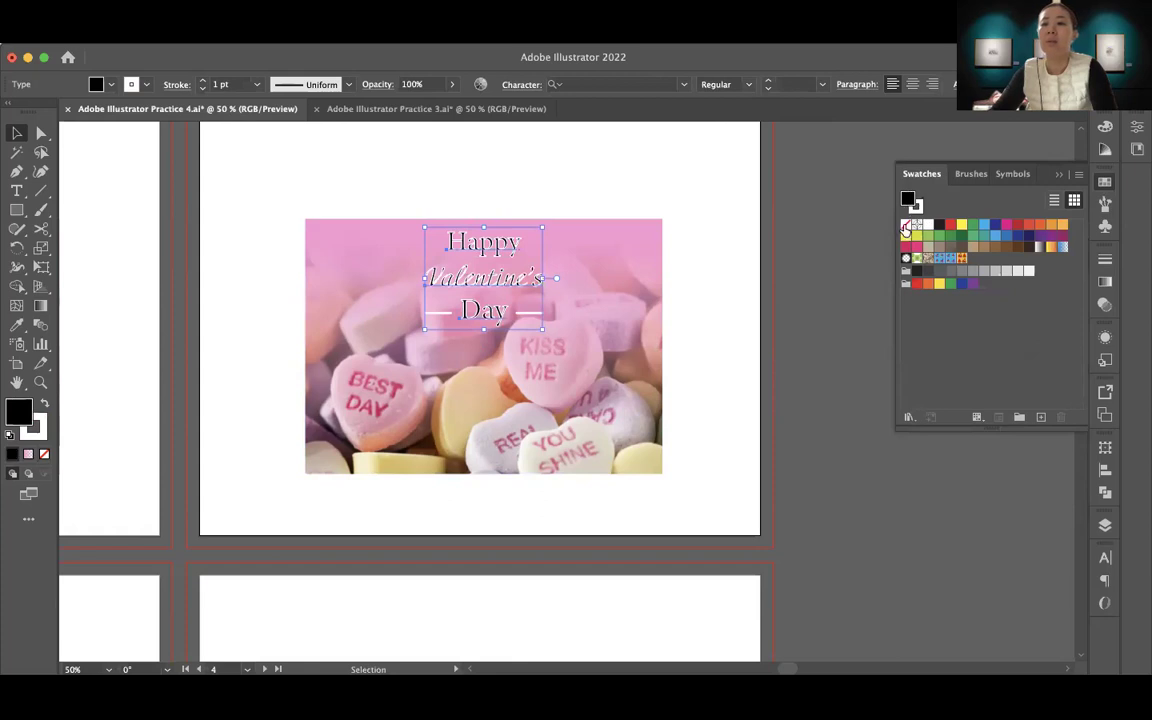
{"action": "left_click", "coordinate": [905, 225]}
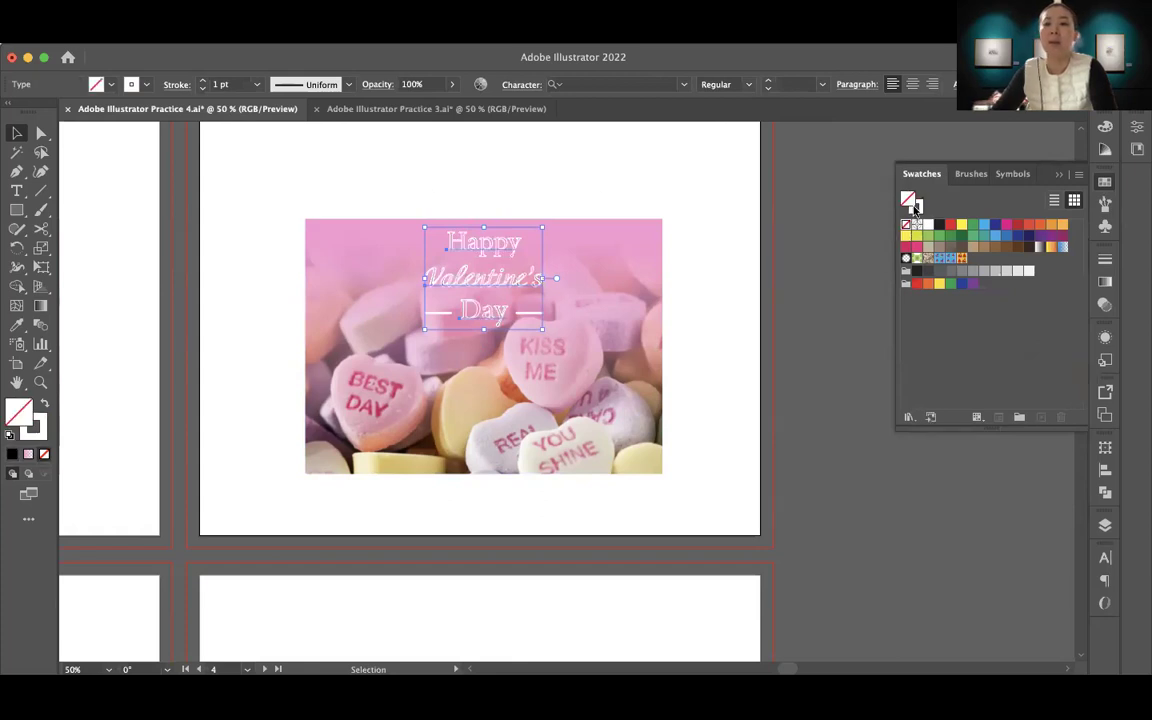
{"action": "left_click", "coordinate": [44, 405]}
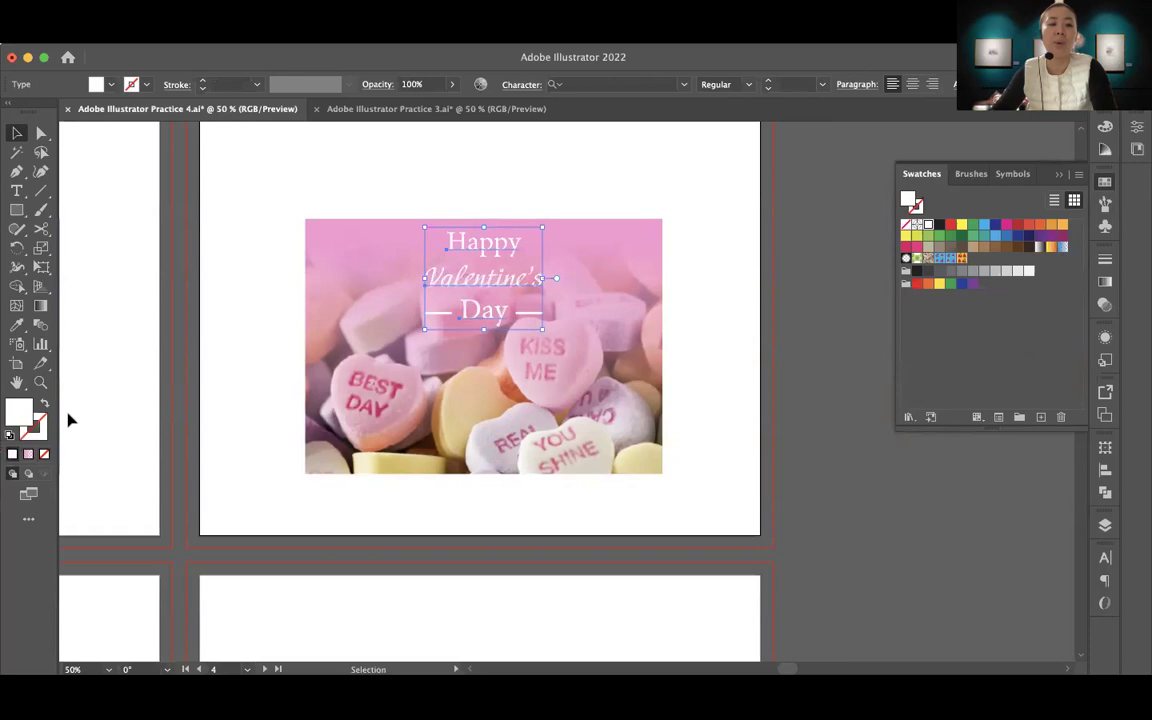
{"action": "left_click", "coordinate": [485, 512]}
{"action": "key", "text": "z"}
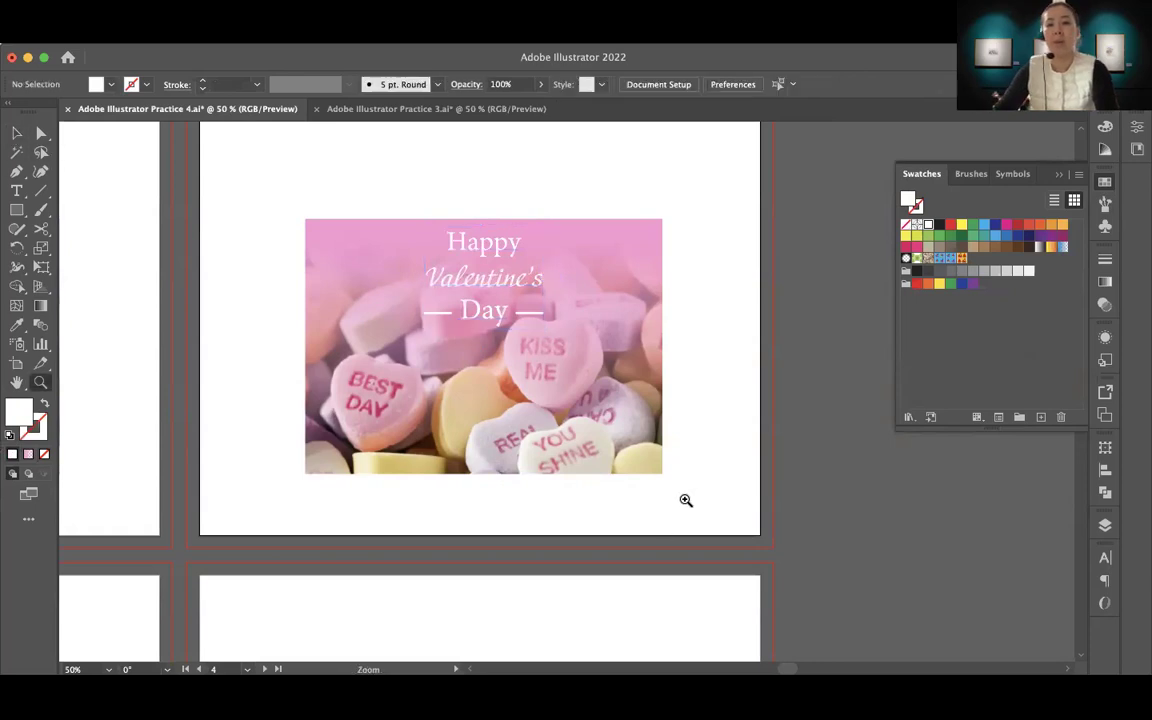
{"action": "left_click", "coordinate": [666, 486], "text": "alt"}
Pan to the blank artboard beside 3D Practice and draw a roughly 4.3 in circle with the Ellipse Tool
{"action": "left_click", "coordinate": [591, 473], "text": "alt"}
{"action": "left_click_drag", "start_coordinate": [517, 441], "coordinate": [558, 465]}
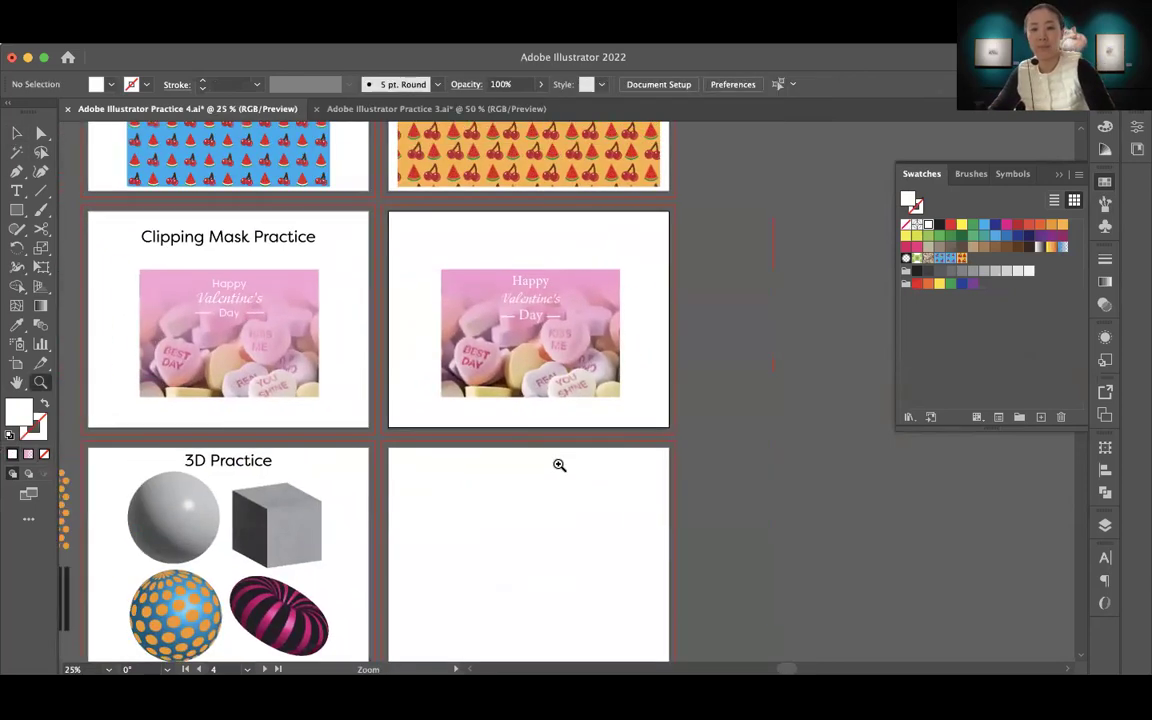
{"action": "key", "text": "v"}
{"action": "left_click", "coordinate": [633, 501]}
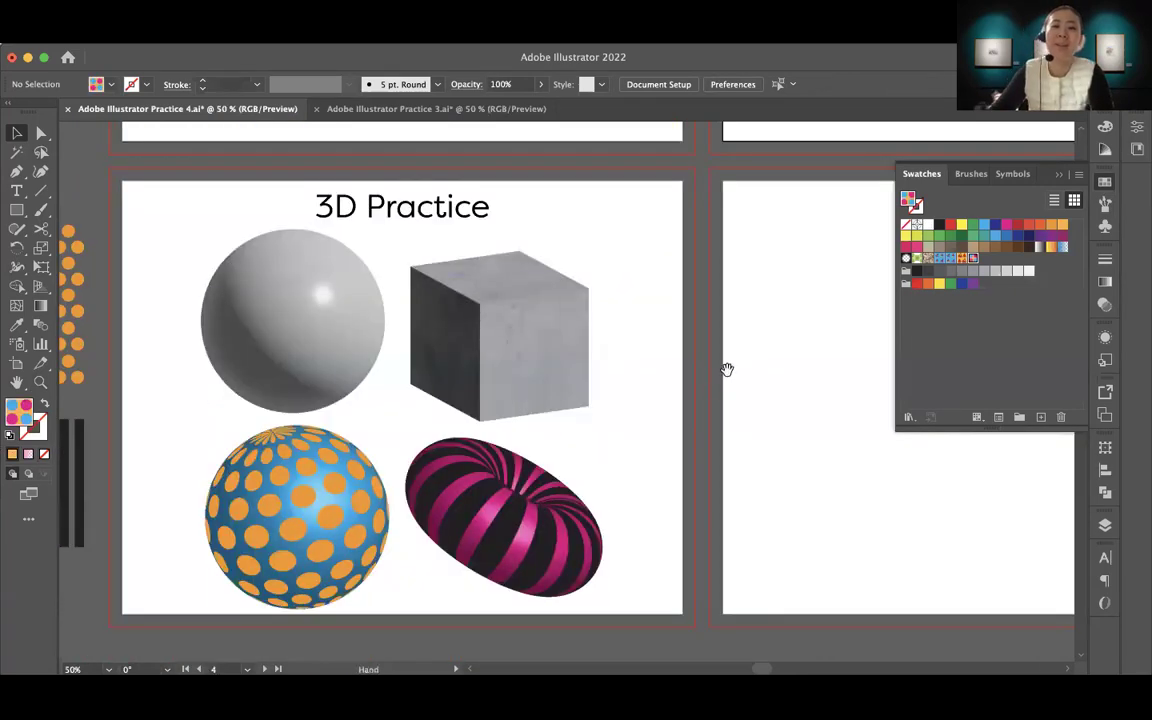
{"action": "left_click_drag", "start_coordinate": [727, 368], "coordinate": [337, 400]}
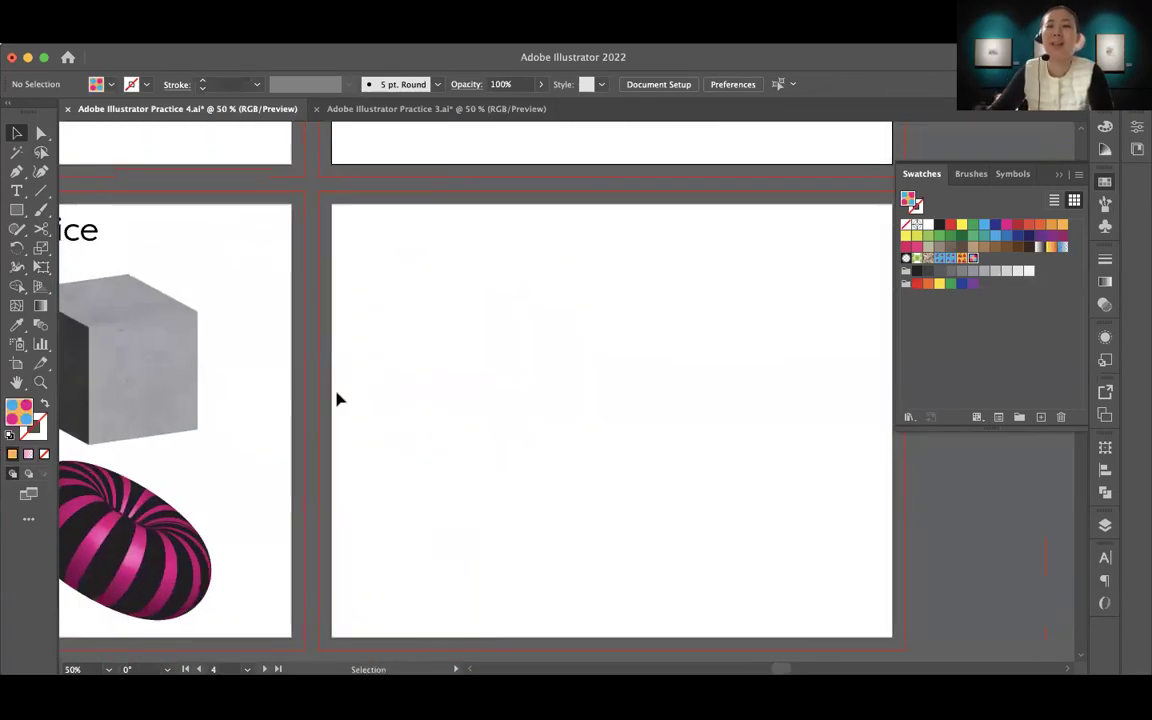
{"action": "scroll", "coordinate": [468, 422], "scroll_direction": "down", "scroll_amount": 2}
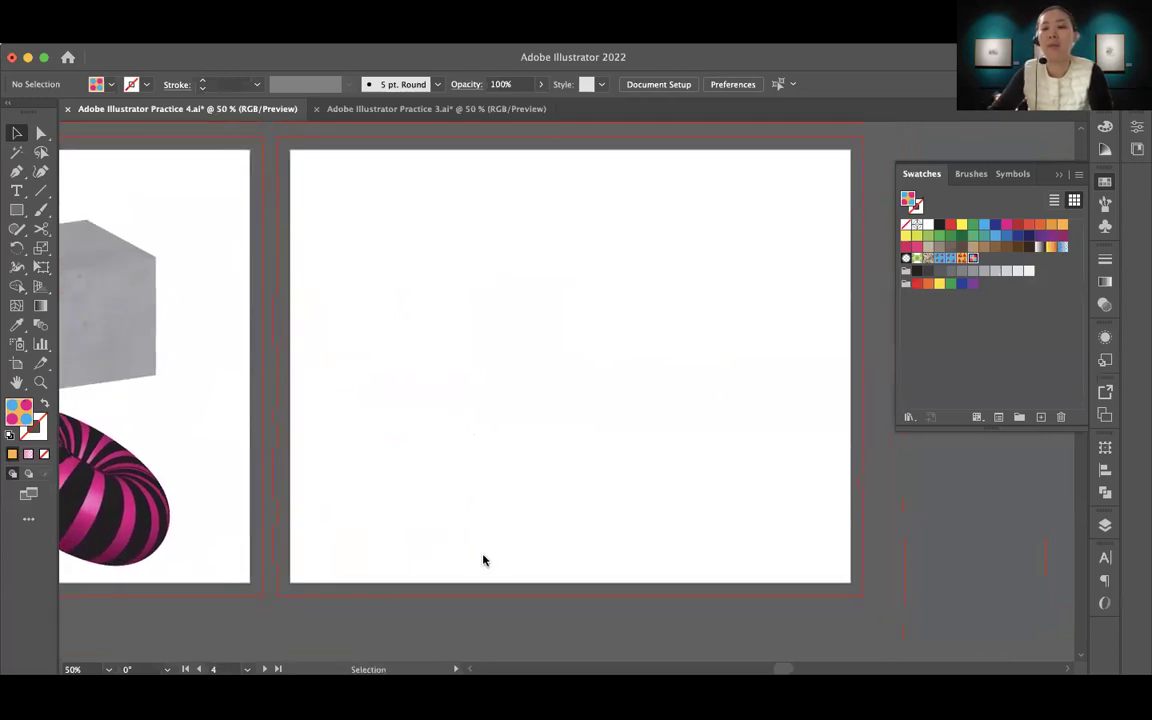
{"action": "left_click_drag", "start_coordinate": [293, 396], "coordinate": [573, 428]}
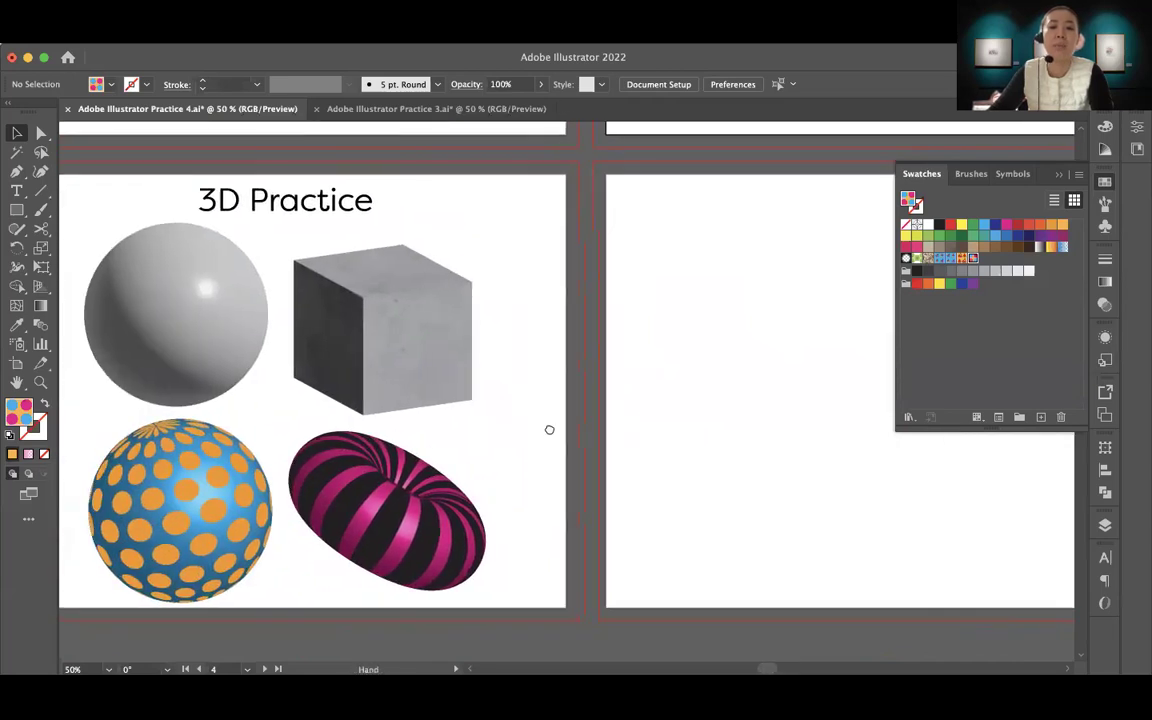
{"action": "scroll", "coordinate": [548, 429], "scroll_direction": "right", "scroll_amount": 5}
{"action": "scroll", "coordinate": [481, 393], "scroll_direction": "left", "scroll_amount": 2}
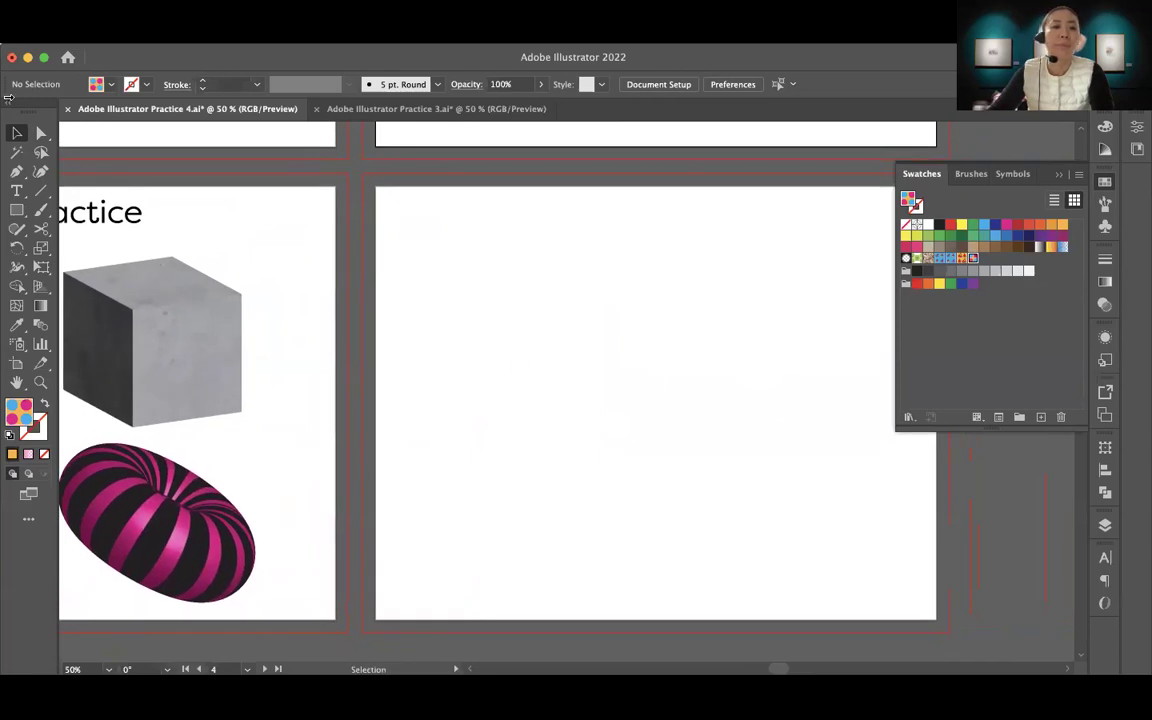
{"action": "left_click", "coordinate": [17, 214]}
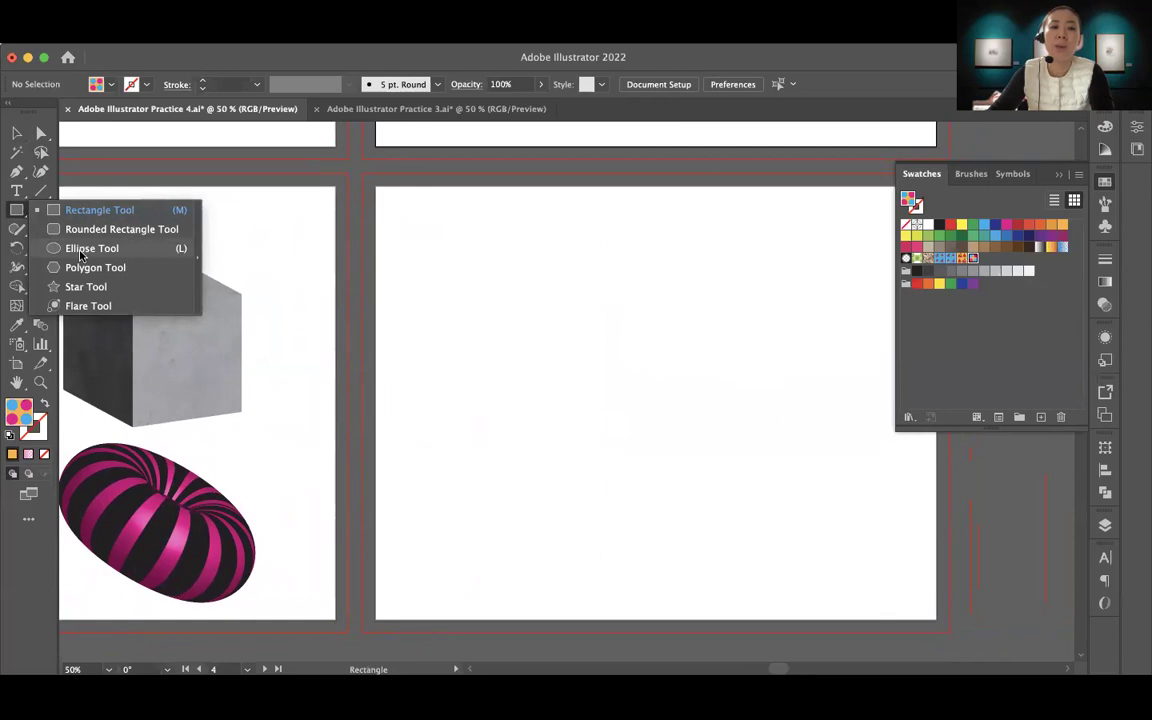
{"action": "left_click", "coordinate": [81, 250]}
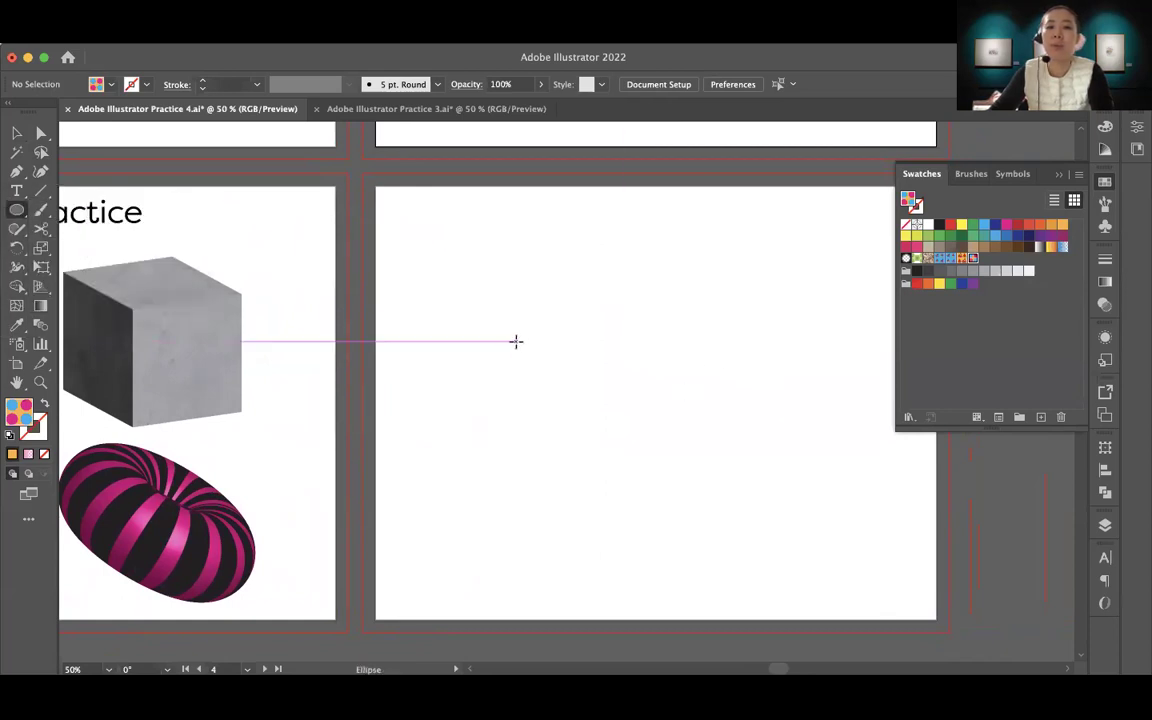
{"action": "mouse_move", "coordinate": [515, 341]}
{"action": "left_mouse_down"}
{"action": "mouse_move", "coordinate": [647, 398]}
{"action": "mouse_move", "coordinate": [622, 391]}
{"action": "left_mouse_up"}
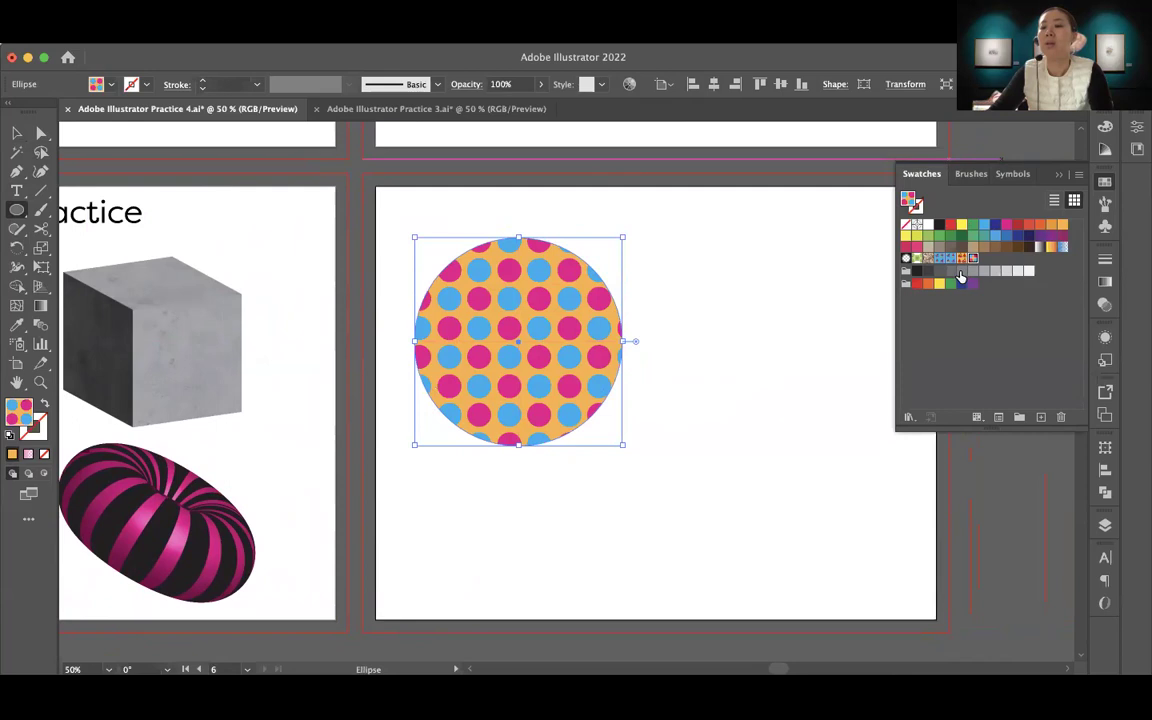
Fill the circle grey, delete its right anchor, and swap fill and stroke to leave a left-half arc
{"action": "left_click", "coordinate": [972, 271]}
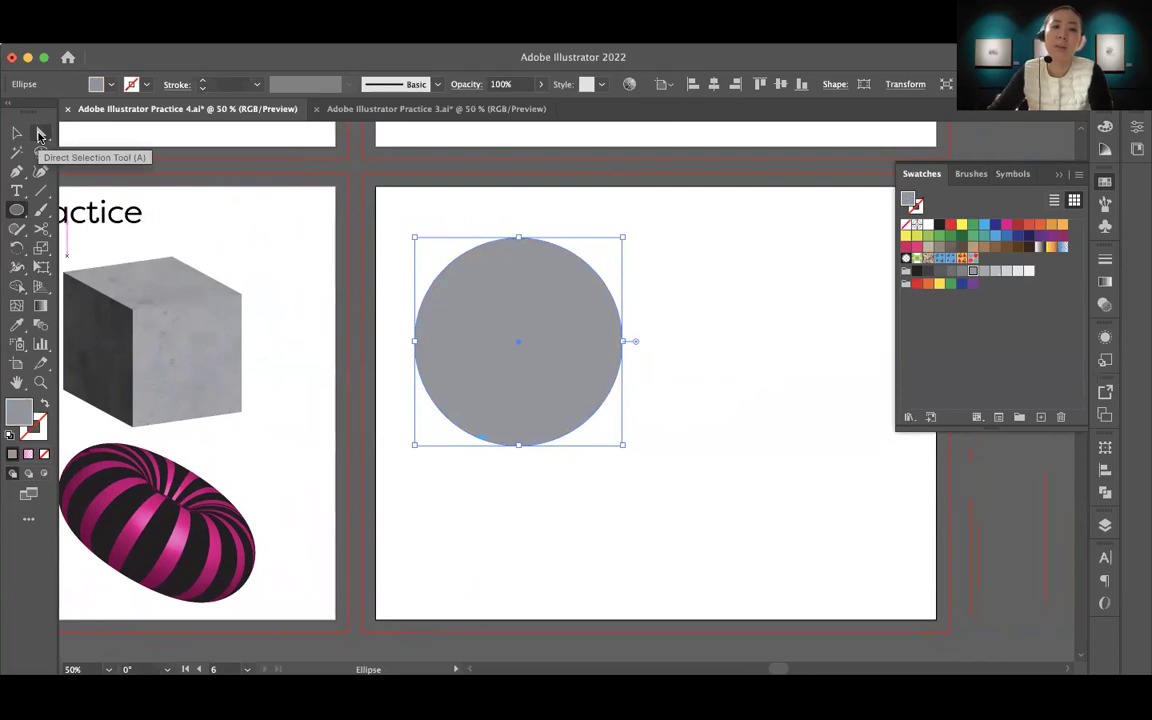
{"action": "left_click", "coordinate": [41, 134]}
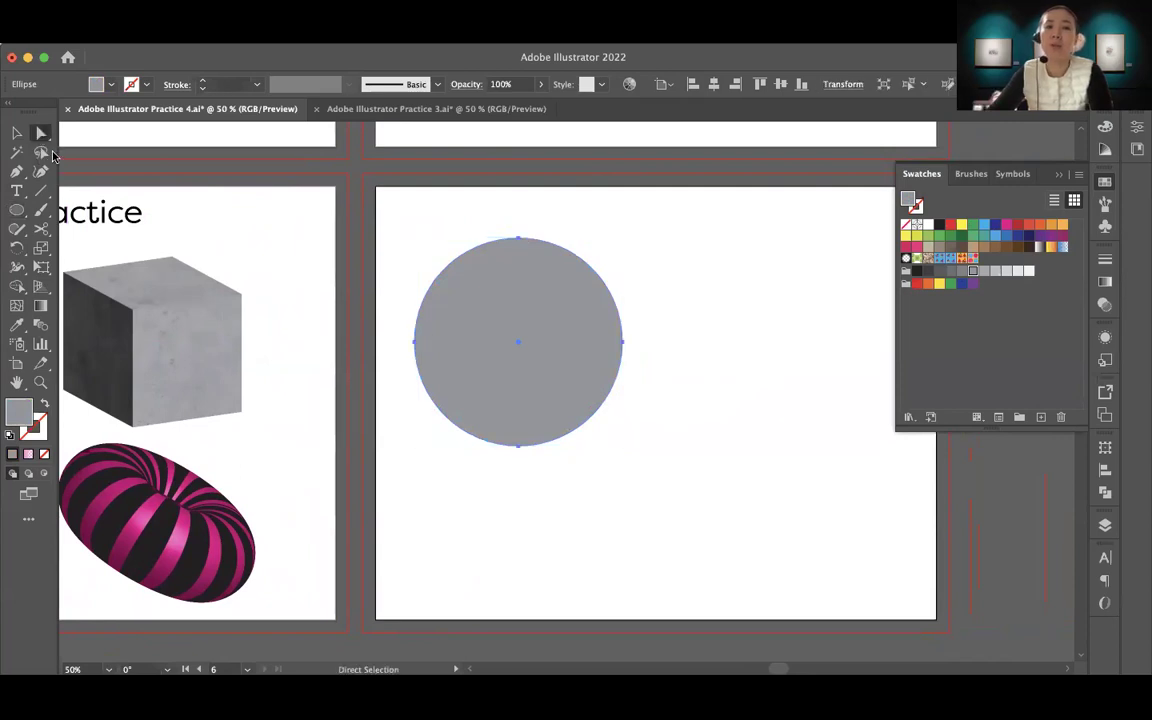
{"action": "left_click", "coordinate": [623, 343]}
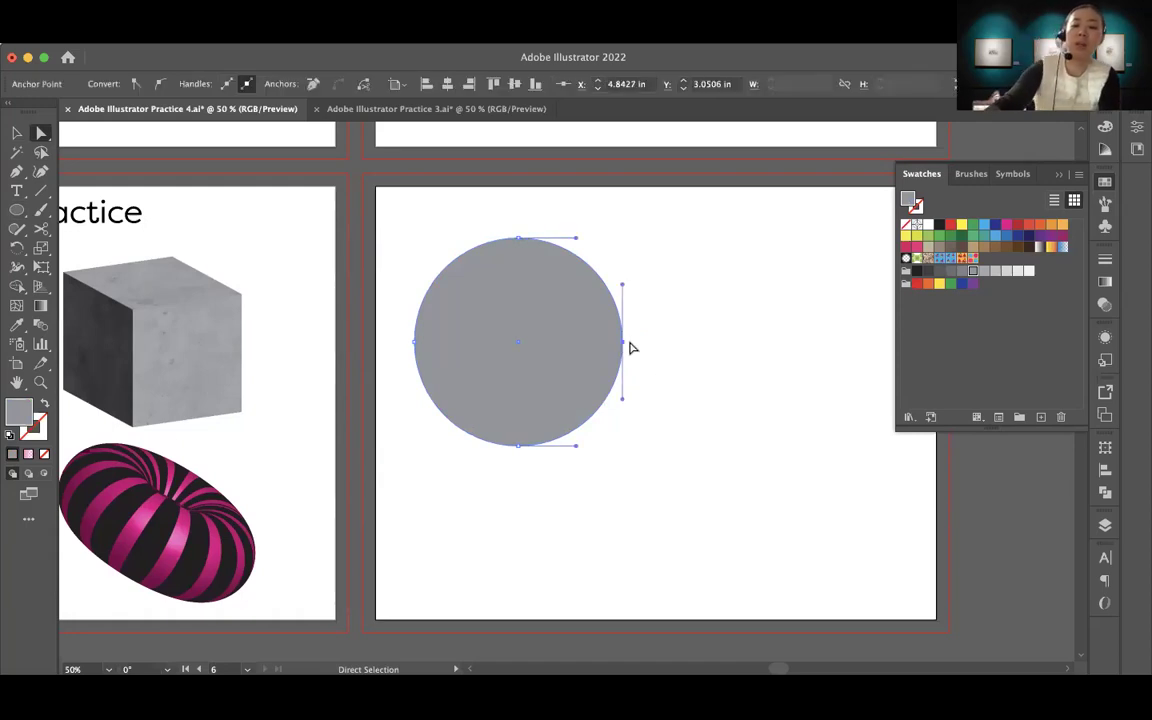
{"action": "key", "text": "Delete"}
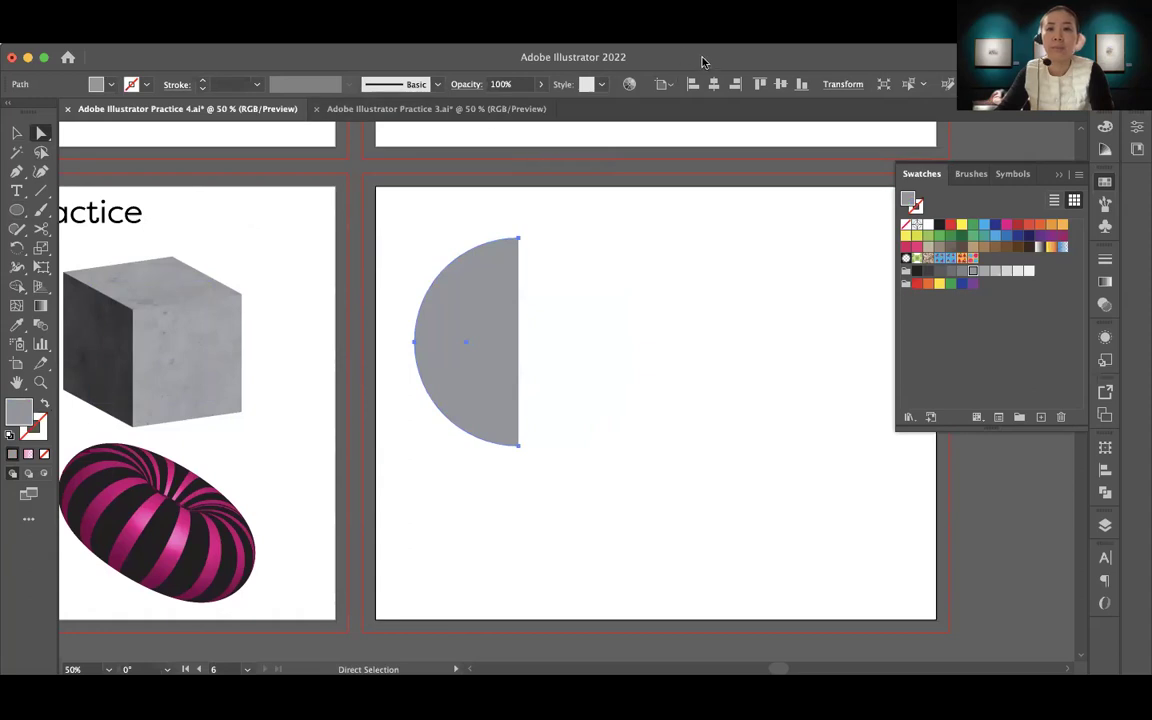
{"action": "left_click", "coordinate": [45, 404]}
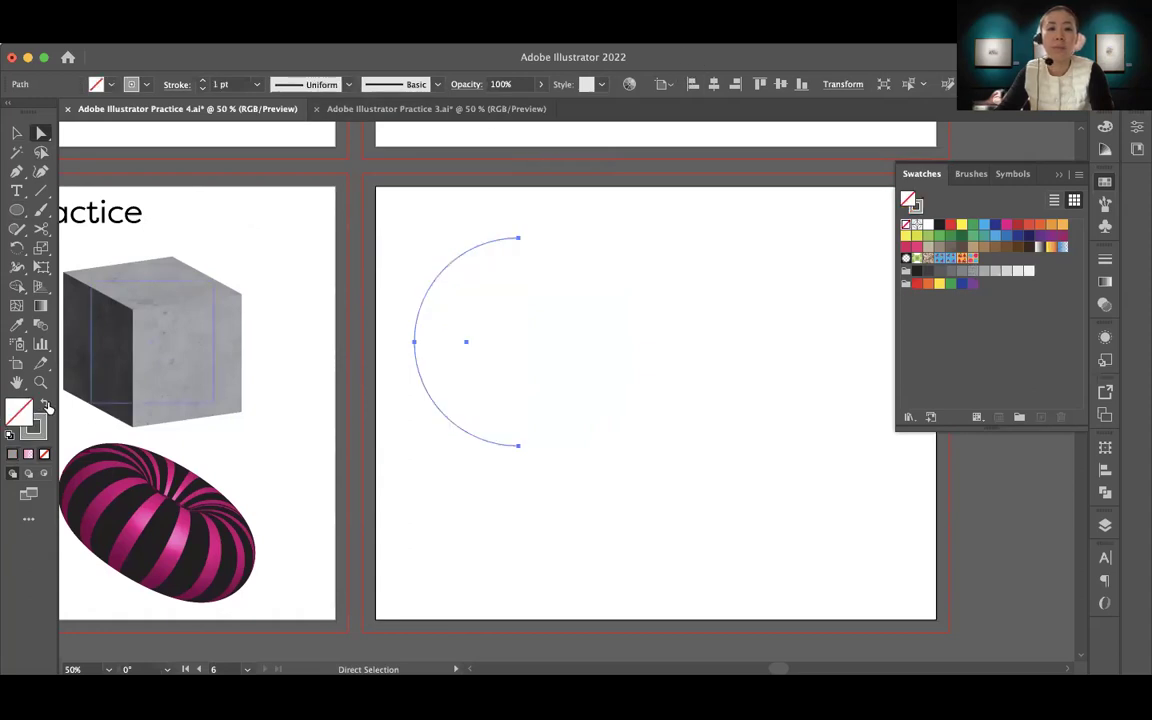
Select the arc's top and bottom end points and join them with Object > Path > Join
{"action": "left_click", "coordinate": [45, 404]}
{"action": "left_click", "coordinate": [45, 404]}
{"action": "left_click", "coordinate": [45, 404]}
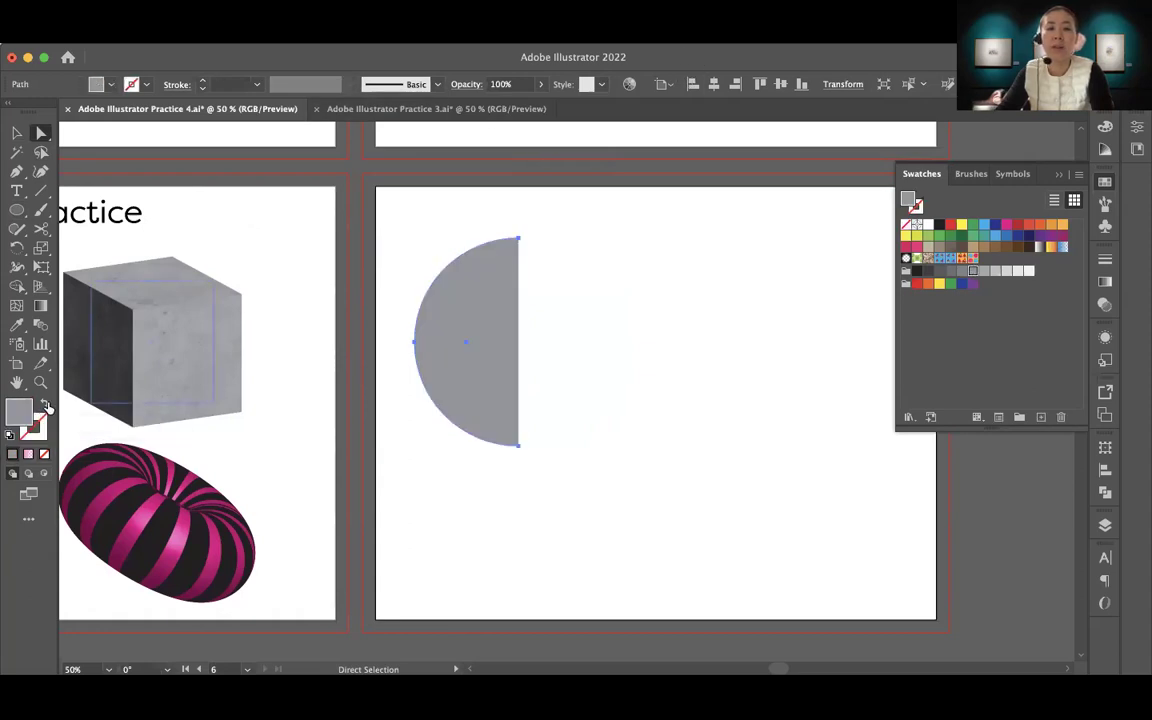
{"action": "left_click", "coordinate": [45, 404]}
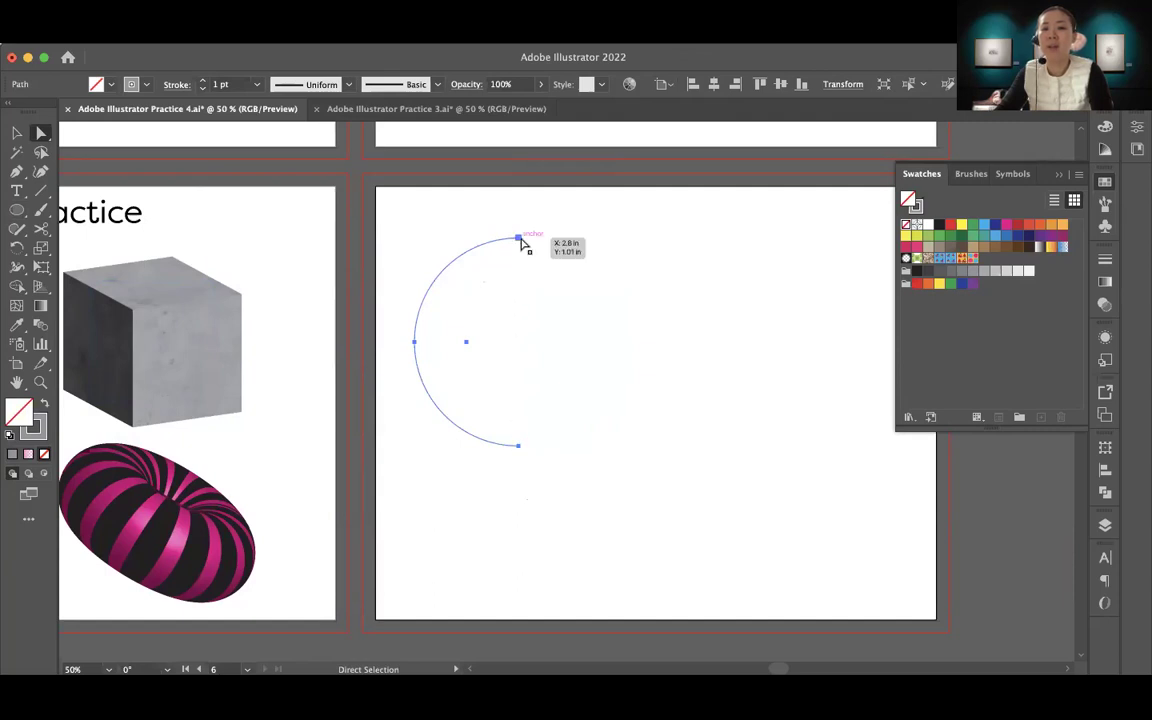
{"action": "left_click", "coordinate": [518, 240]}
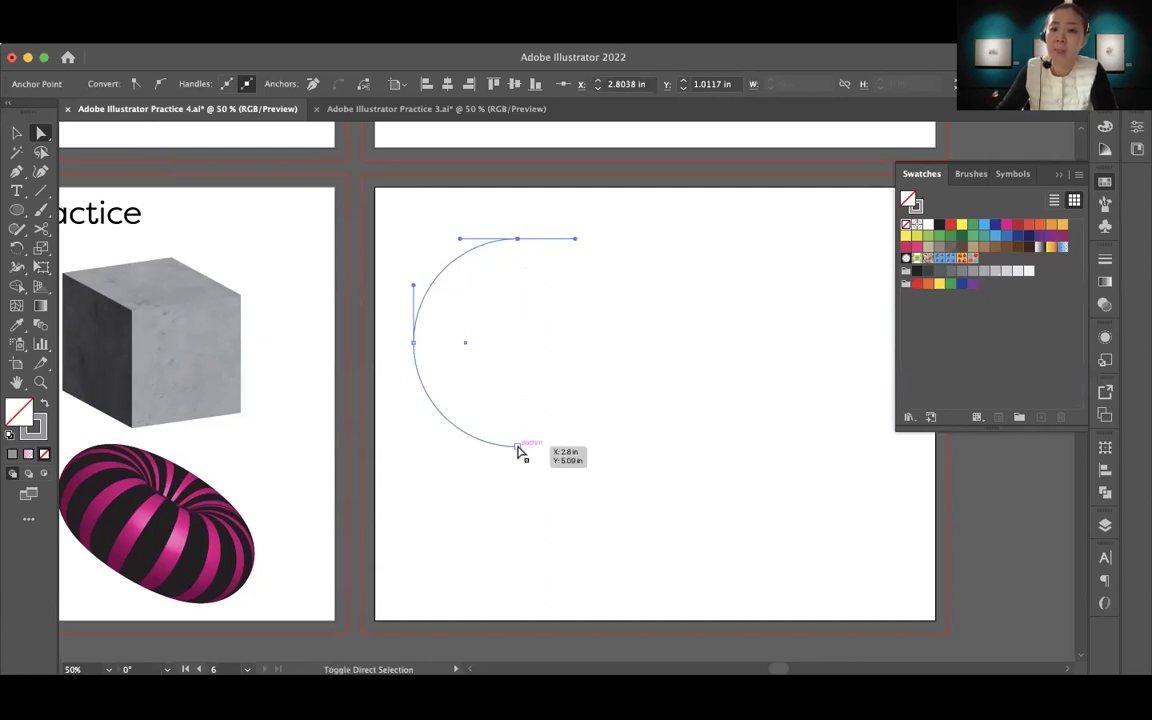
{"action": "left_click", "coordinate": [517, 446]}
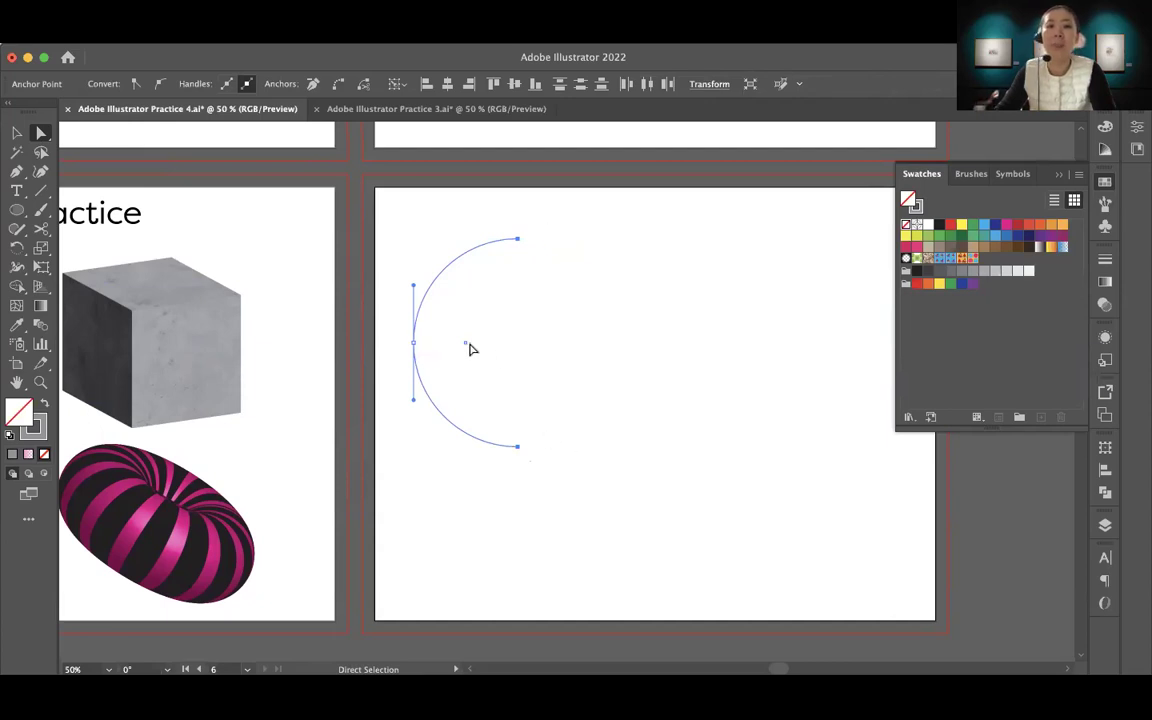
{"action": "left_click", "coordinate": [195, 40]}
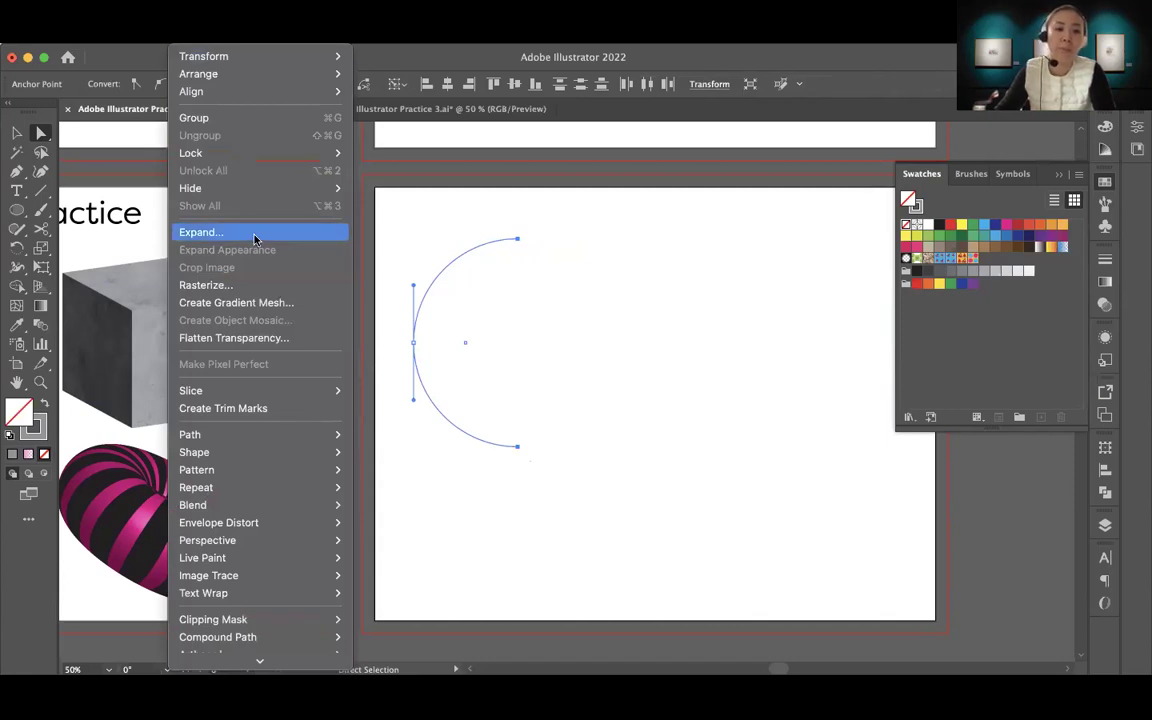
{"action": "mouse_move", "coordinate": [206, 438]}
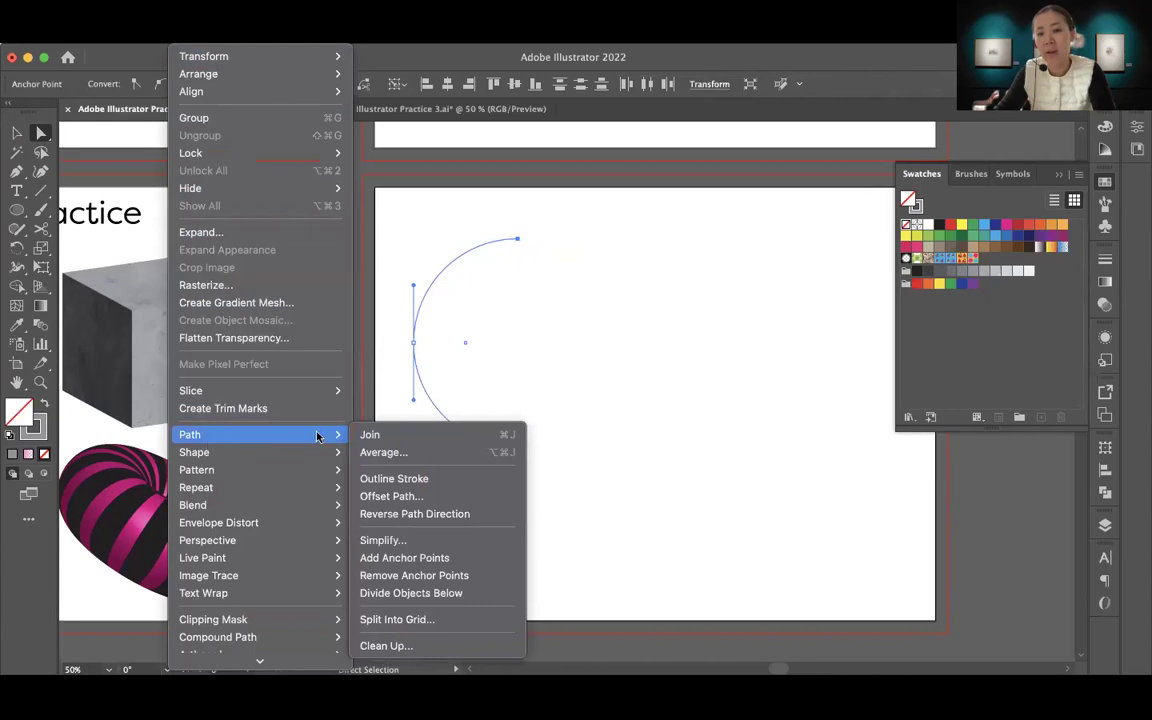
{"action": "left_click", "coordinate": [372, 437]}
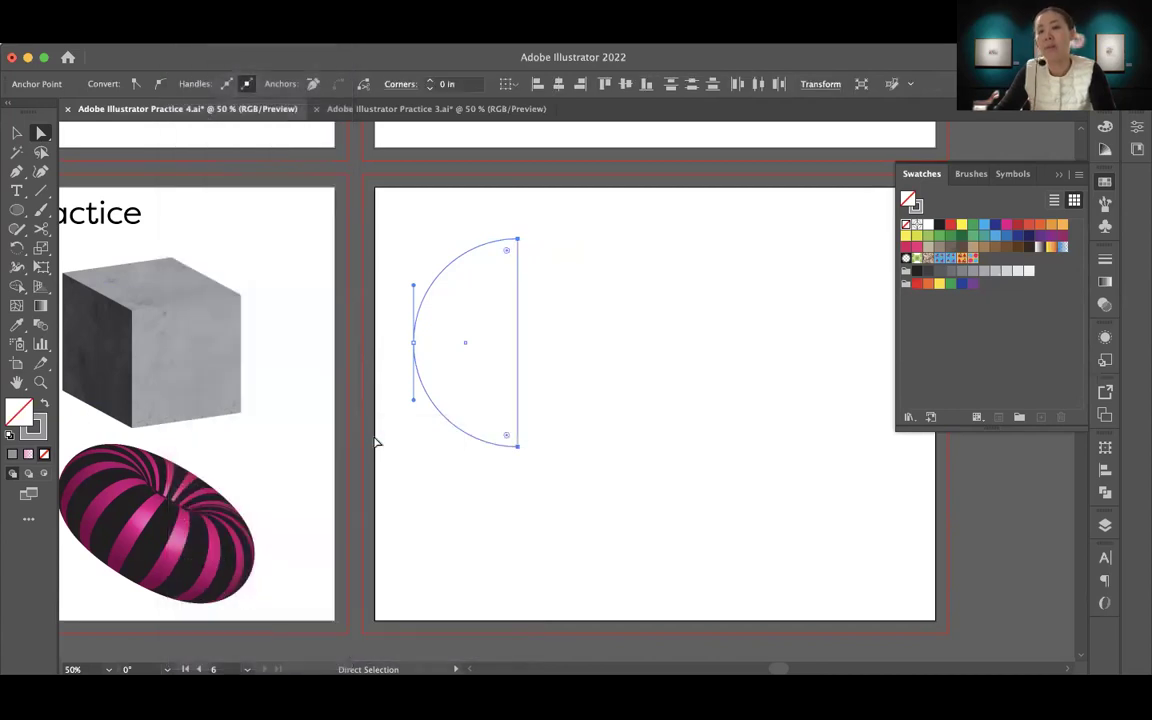
Type the label 'Join: cmd(ctrl) + j' above the half-circle and scale it up
{"action": "key", "text": "t"}
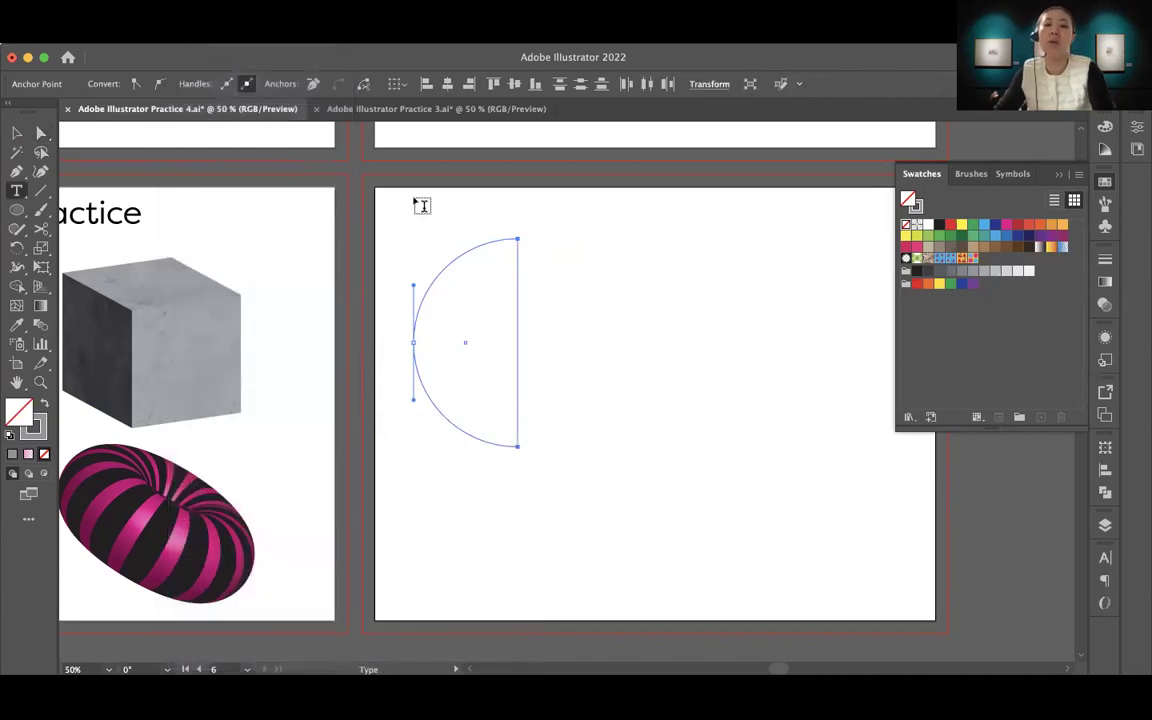
{"action": "left_click", "coordinate": [420, 216]}
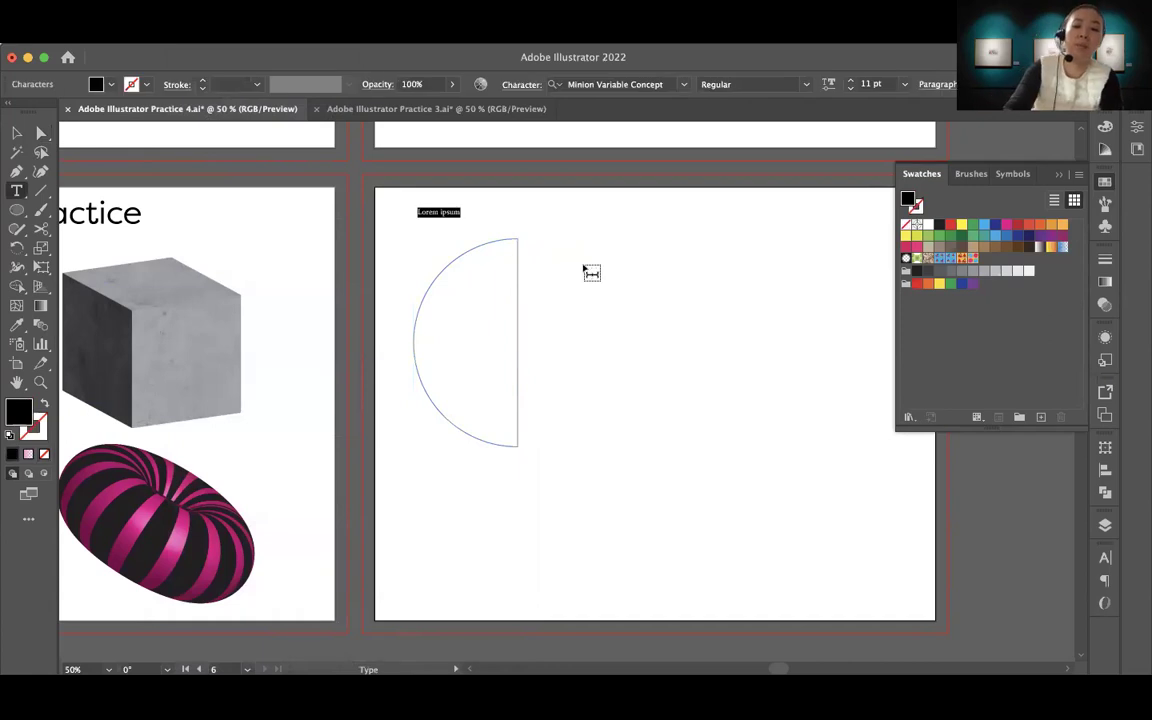
{"action": "type", "text": "Join: c"}
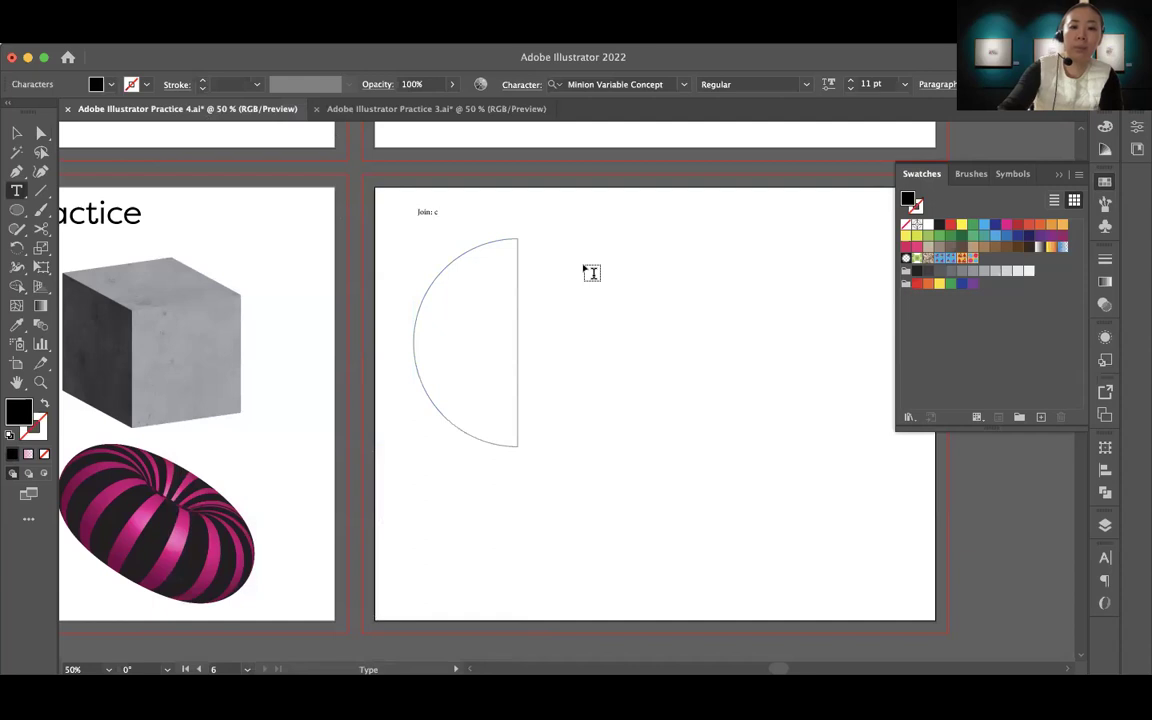
{"action": "type", "text": "md ("}
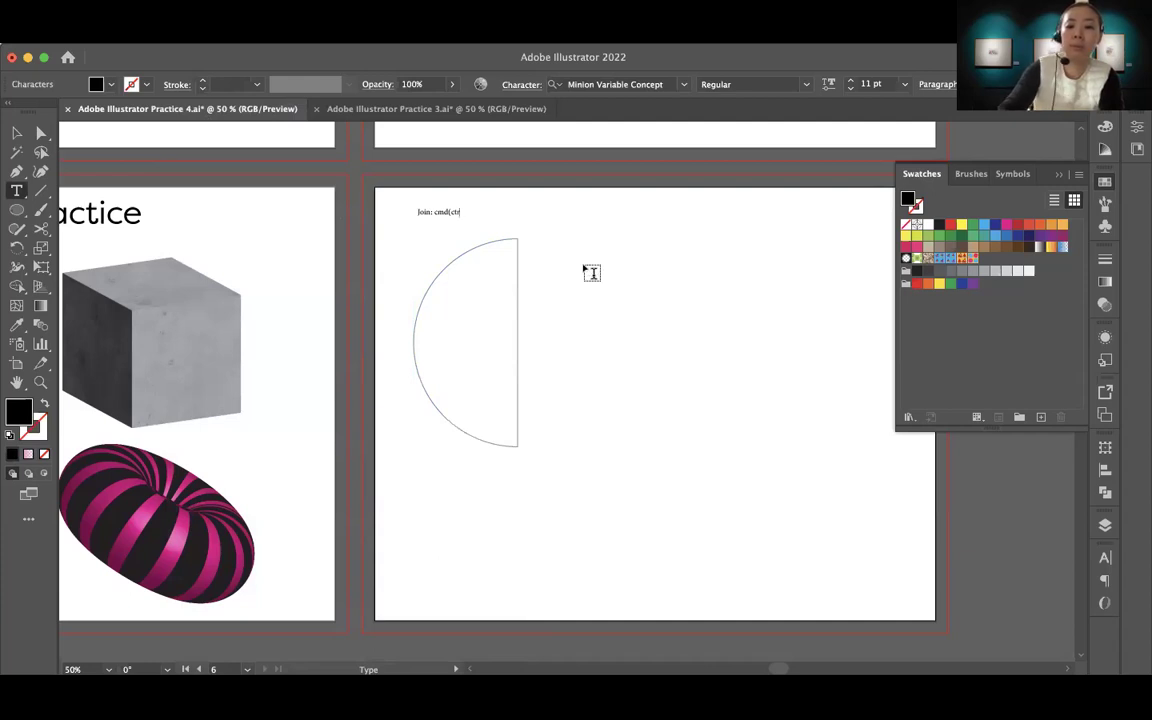
{"action": "type", "text": "ctrl) +"}
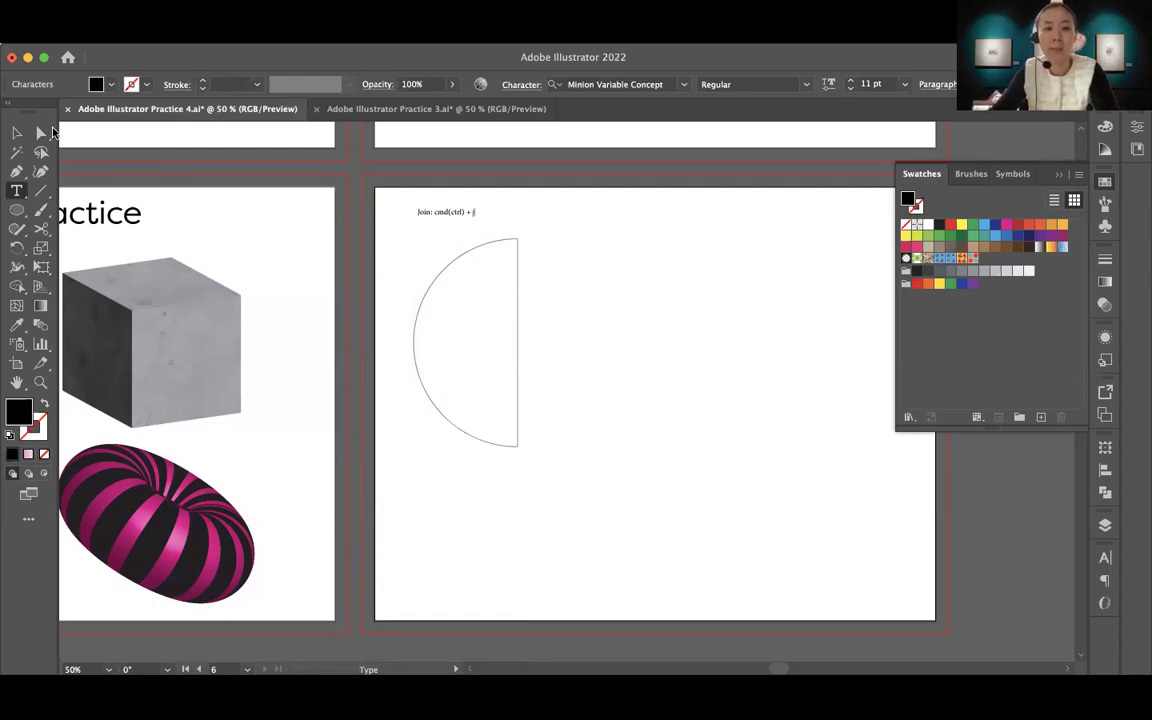
{"action": "key", "text": "Escape"}
{"action": "mouse_move", "coordinate": [475, 215]}
{"action": "left_mouse_down"}
{"action": "mouse_move", "coordinate": [541, 233]}
{"action": "mouse_move", "coordinate": [478, 222]}
{"action": "left_mouse_up"}
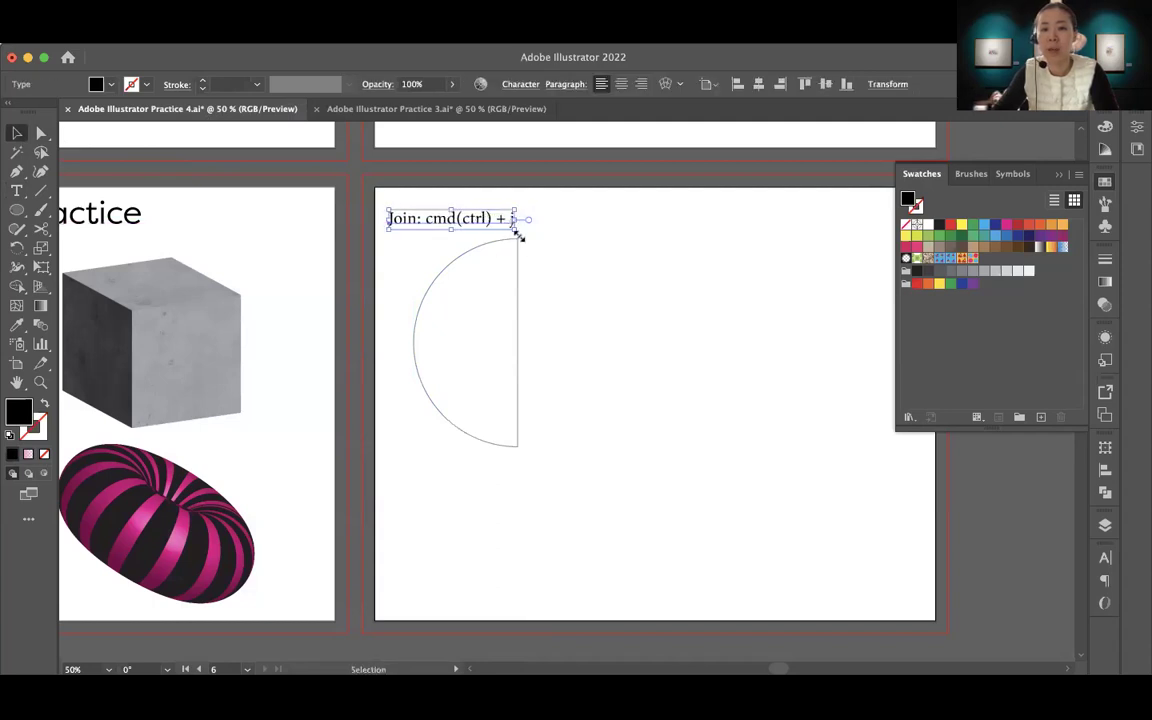
{"action": "left_click", "coordinate": [481, 443]}
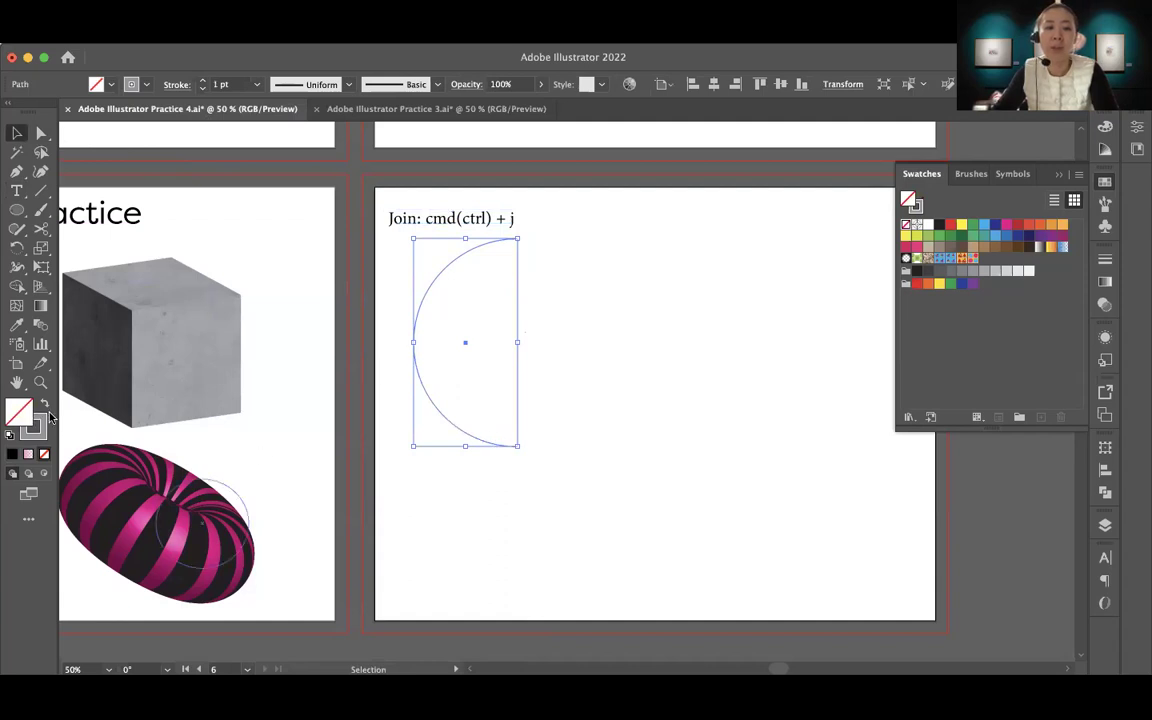
Give the half-circle a grey fill with no stroke and apply a 3D Revolve effect
{"action": "left_click", "coordinate": [44, 403]}
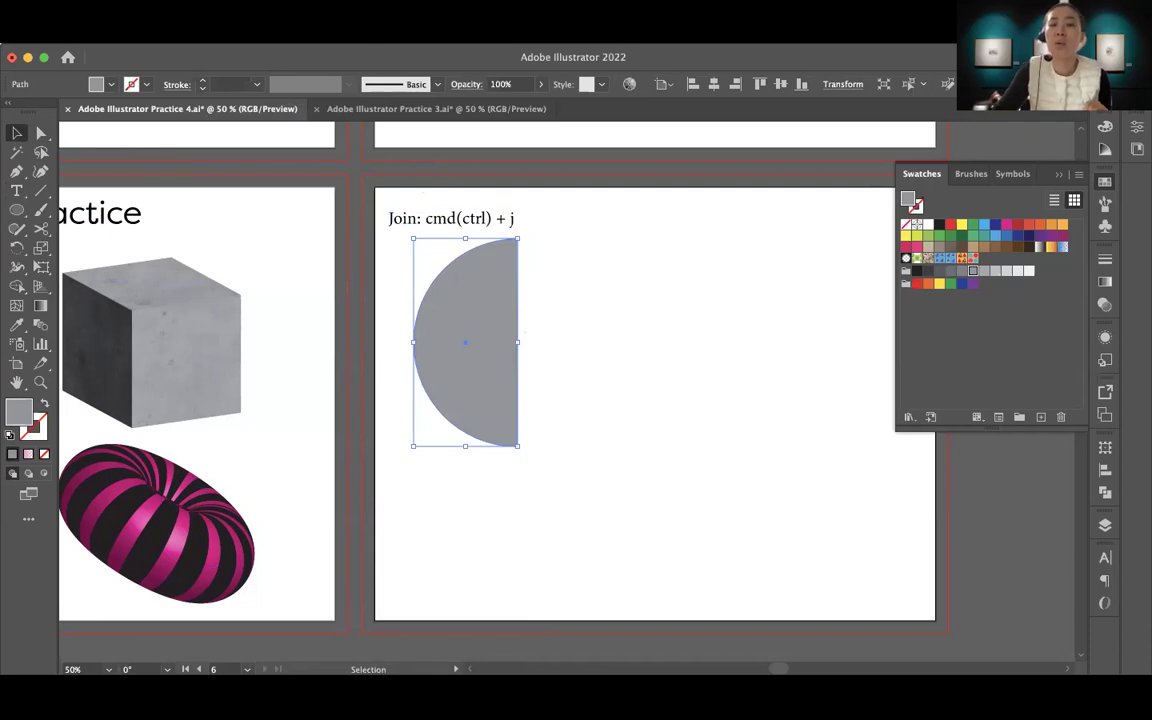
{"action": "left_click", "coordinate": [325, 35]}
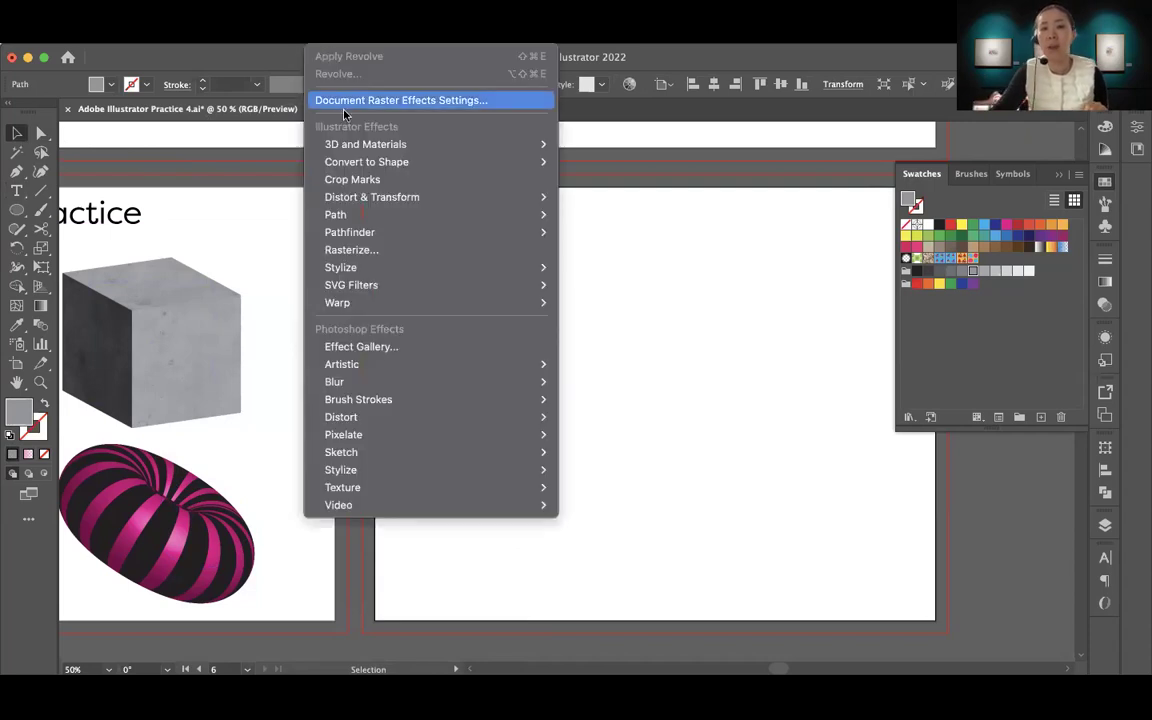
{"action": "mouse_move", "coordinate": [340, 147]}
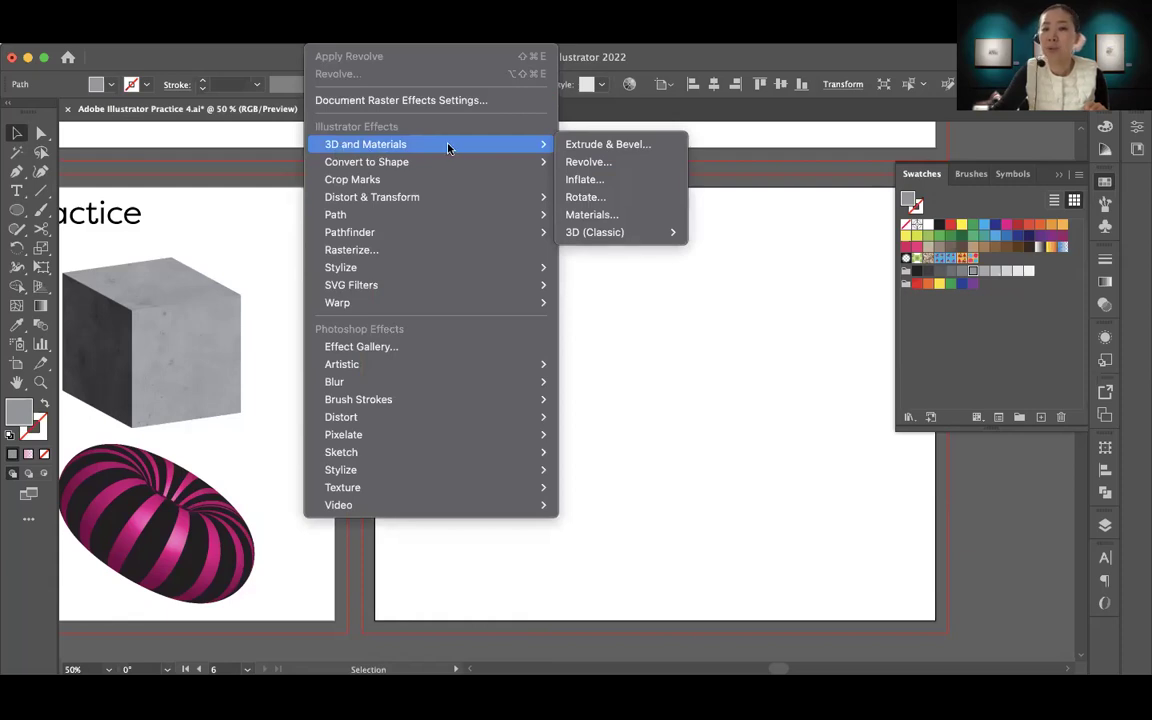
{"action": "left_click", "coordinate": [586, 166]}
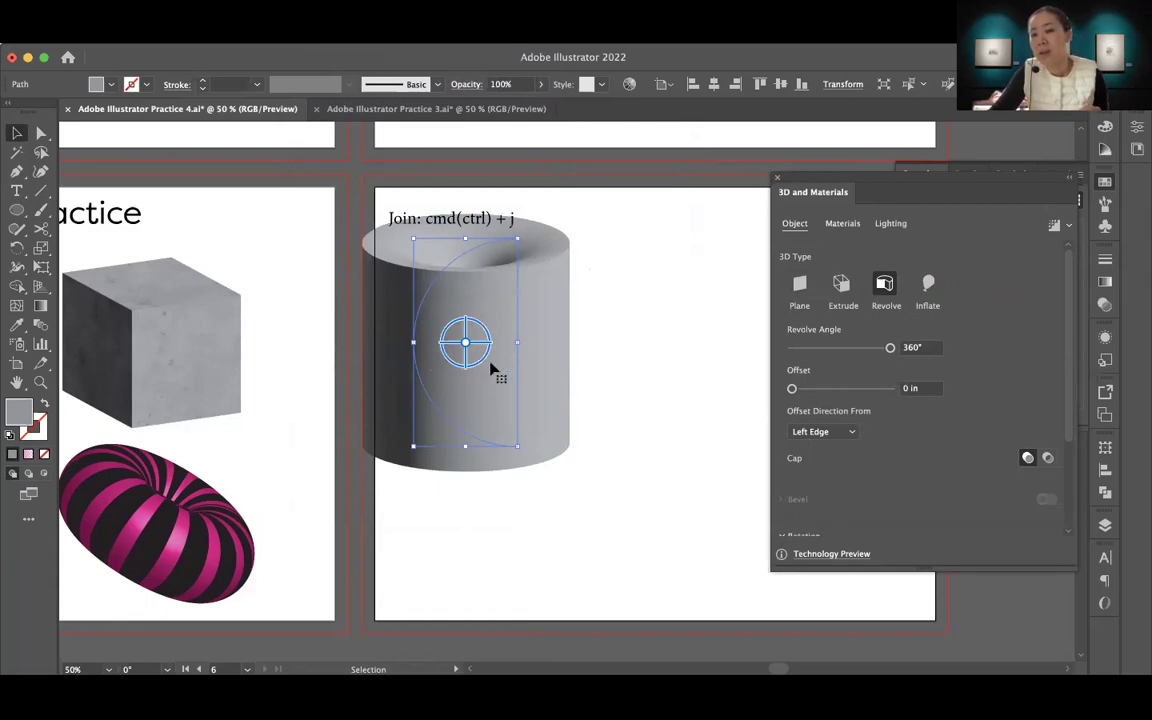
Set the revolve offset direction to Right Edge to form a sphere, then show the Materials choices
{"action": "left_click", "coordinate": [849, 431]}
{"action": "left_click", "coordinate": [823, 467]}
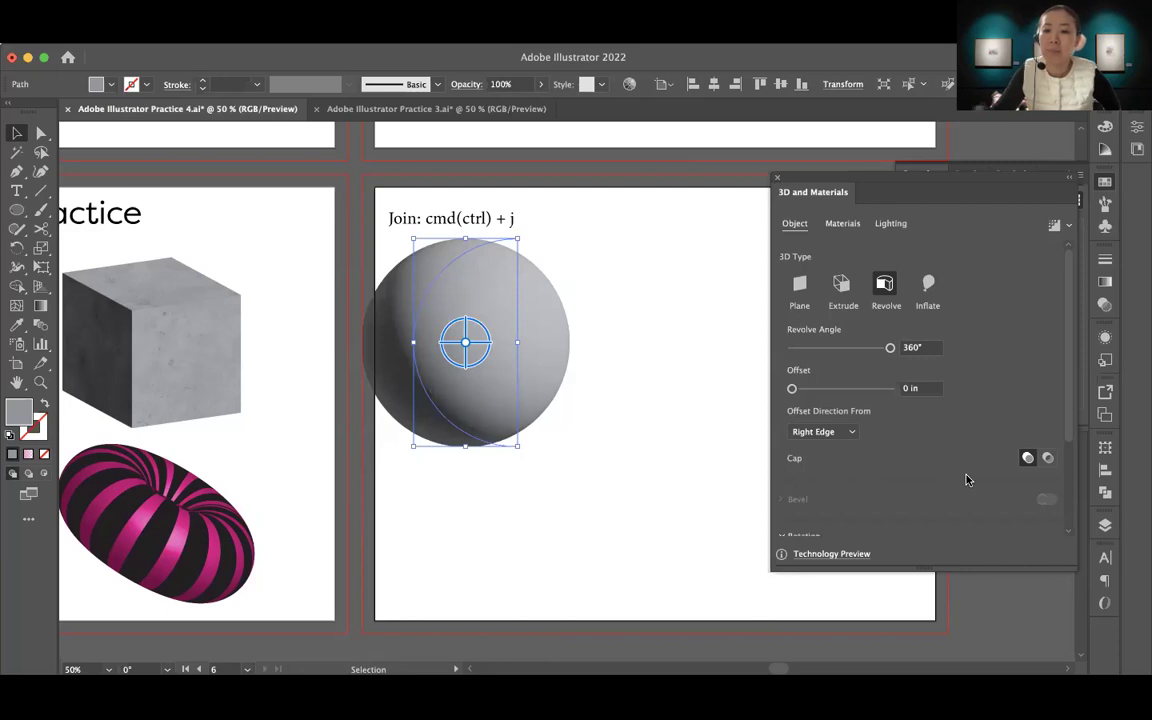
{"action": "scroll", "coordinate": [967, 479], "scroll_direction": "down", "scroll_amount": 3}
{"action": "scroll", "coordinate": [906, 373], "scroll_direction": "up", "scroll_amount": 3}
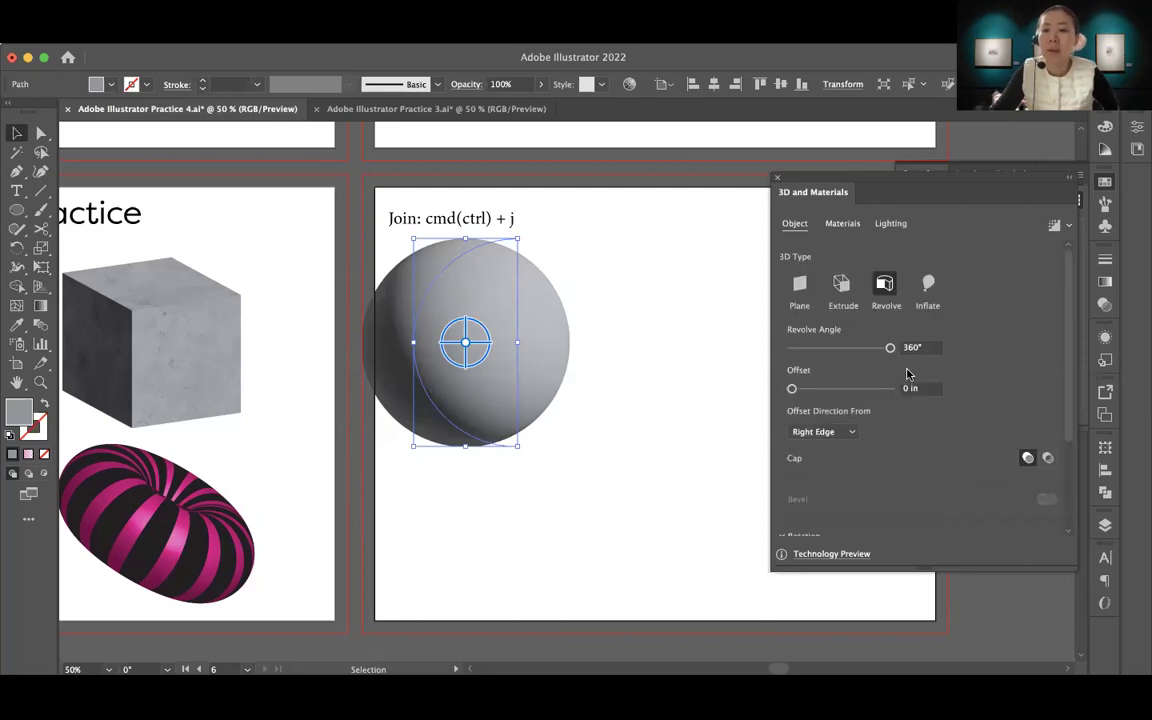
{"action": "left_click", "coordinate": [841, 224]}
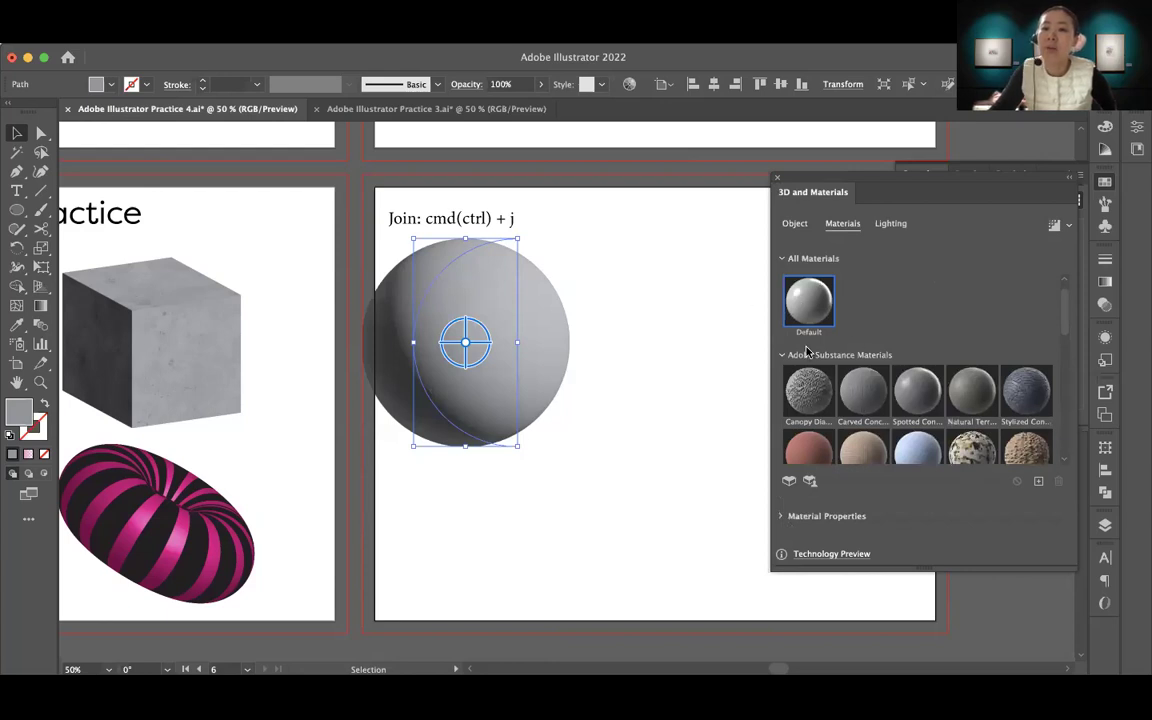
Try Spotted Concrete, Carved Concrete and Natural Terrain on the sphere, then apply Marble Paint
{"action": "left_click", "coordinate": [915, 397]}
{"action": "left_click", "coordinate": [843, 395]}
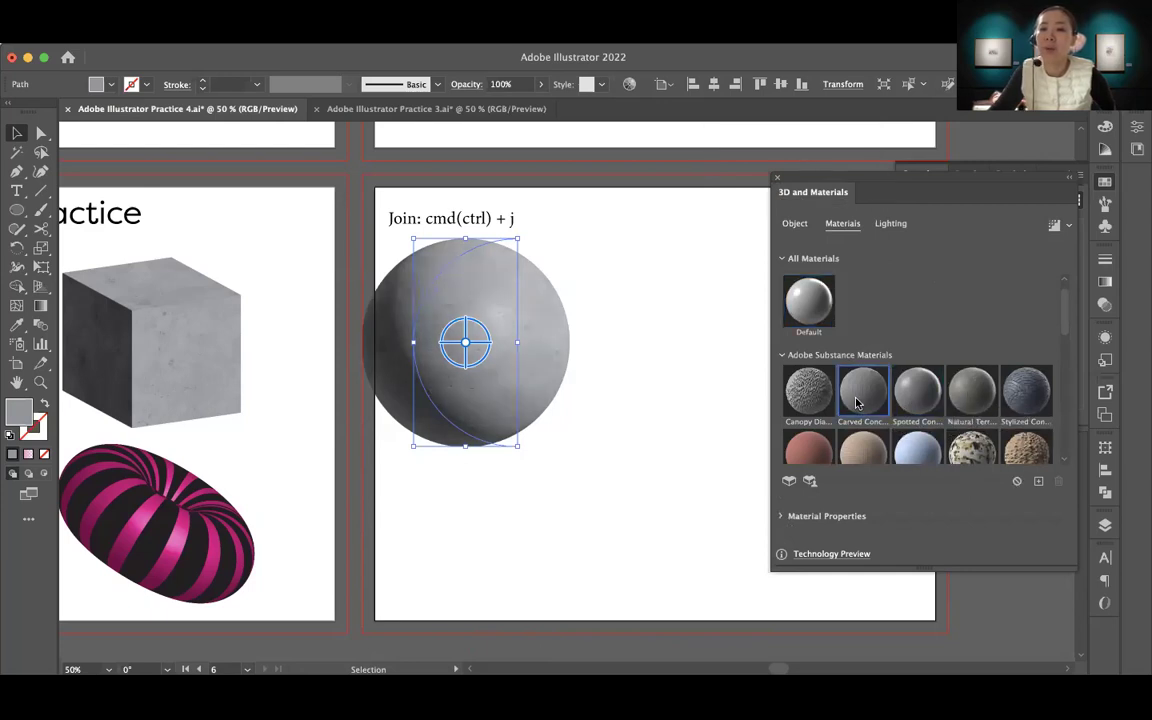
{"action": "left_click", "coordinate": [787, 307]}
{"action": "left_click", "coordinate": [978, 397]}
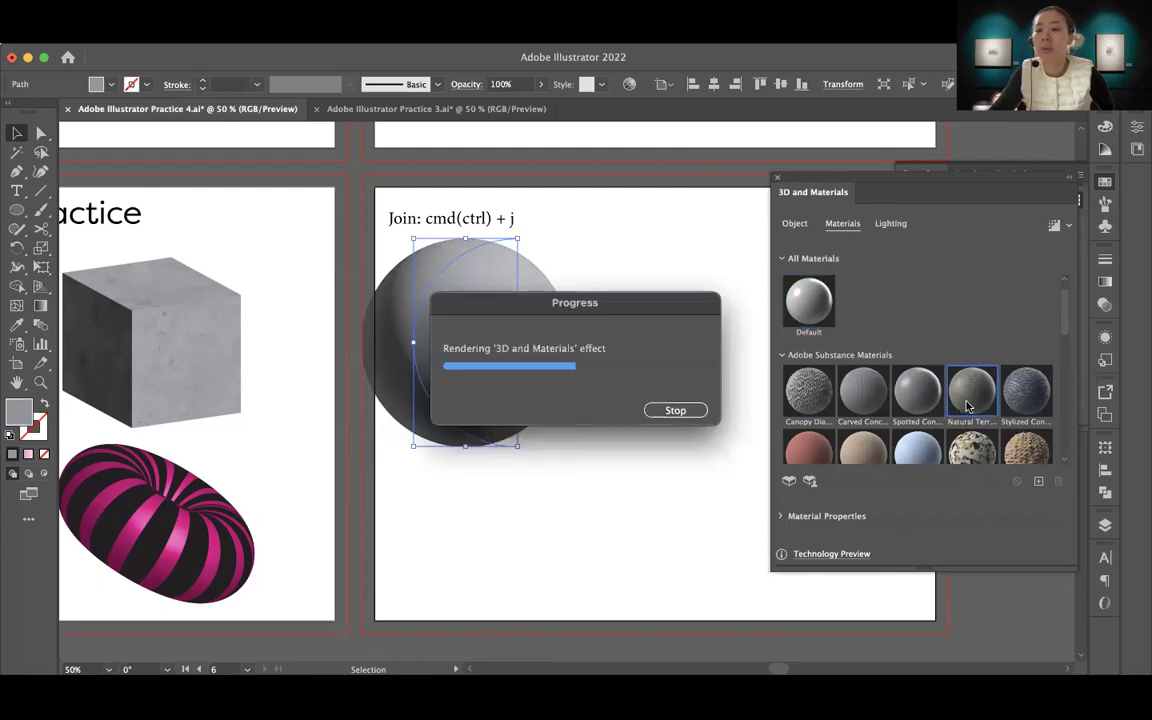
{"action": "scroll", "coordinate": [955, 405], "scroll_direction": "down", "scroll_amount": 10}
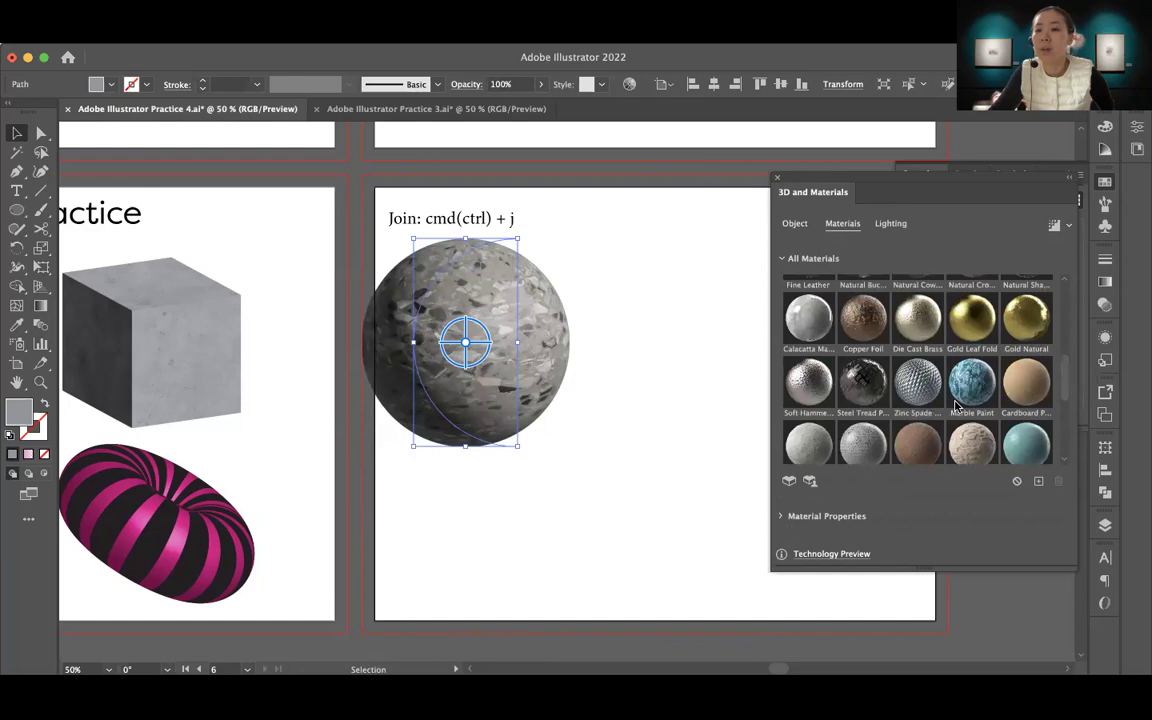
{"action": "left_click", "coordinate": [962, 316]}
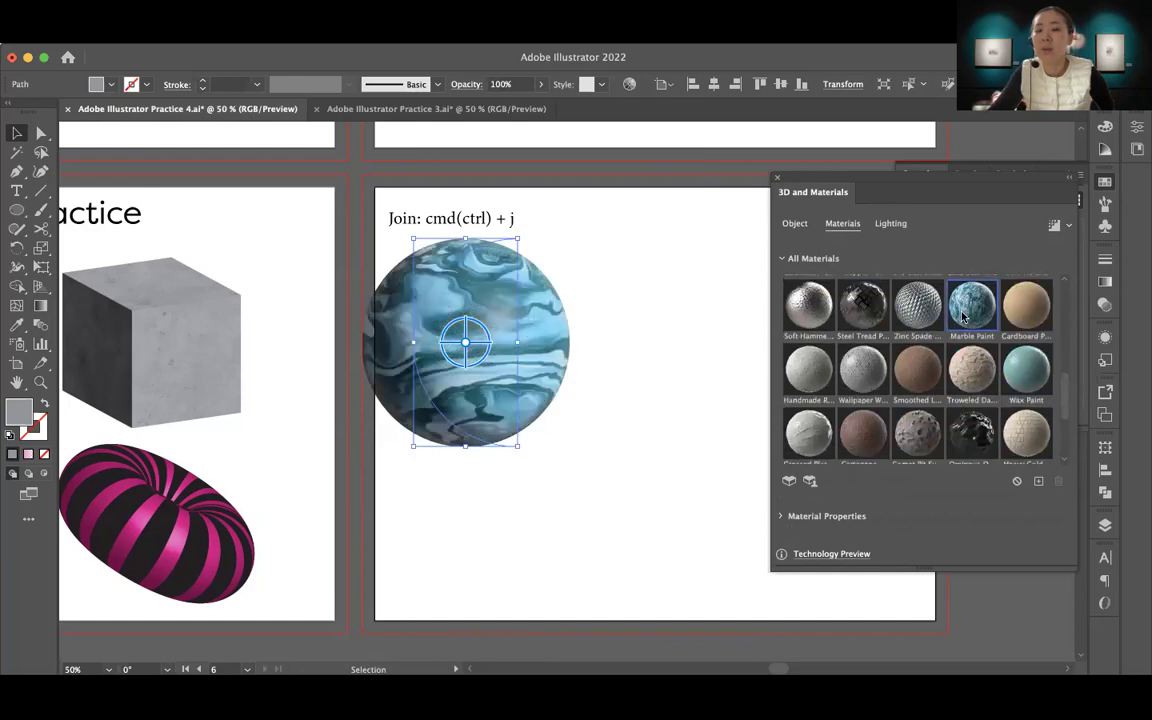
Compare Die Cast Brass, settle back on Marble Paint, and deselect the sphere
{"action": "scroll", "coordinate": [957, 378], "scroll_direction": "up", "scroll_amount": 3}
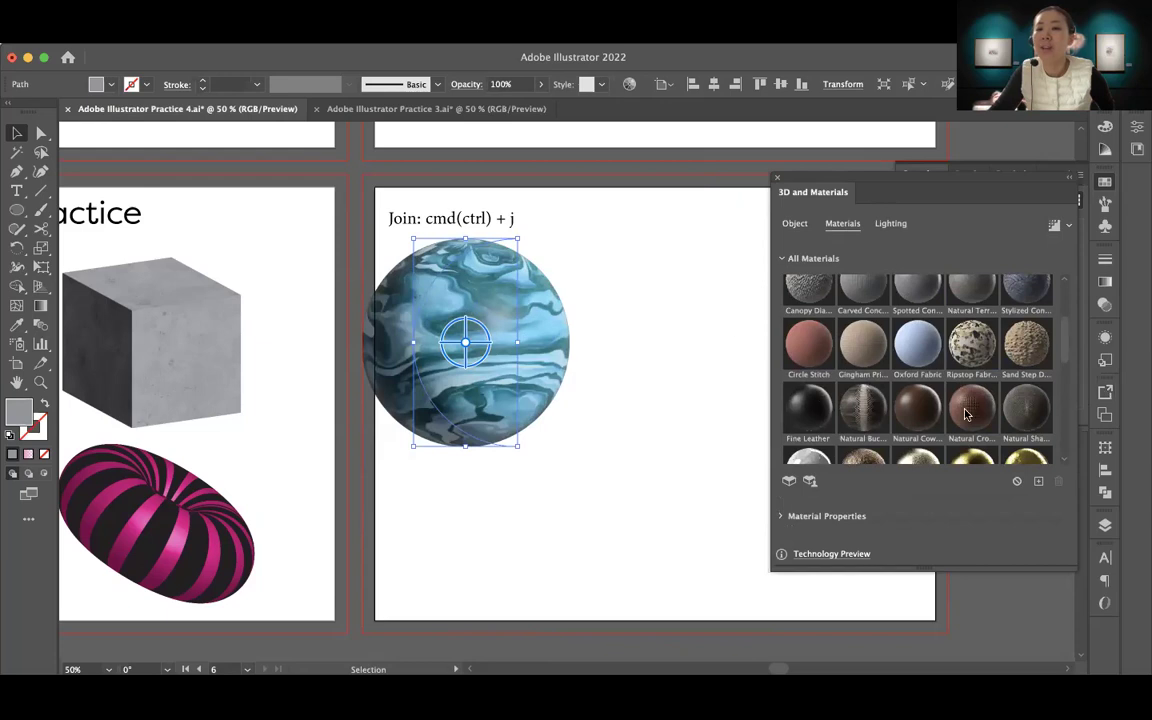
{"action": "scroll", "coordinate": [966, 414], "scroll_direction": "down", "scroll_amount": 2}
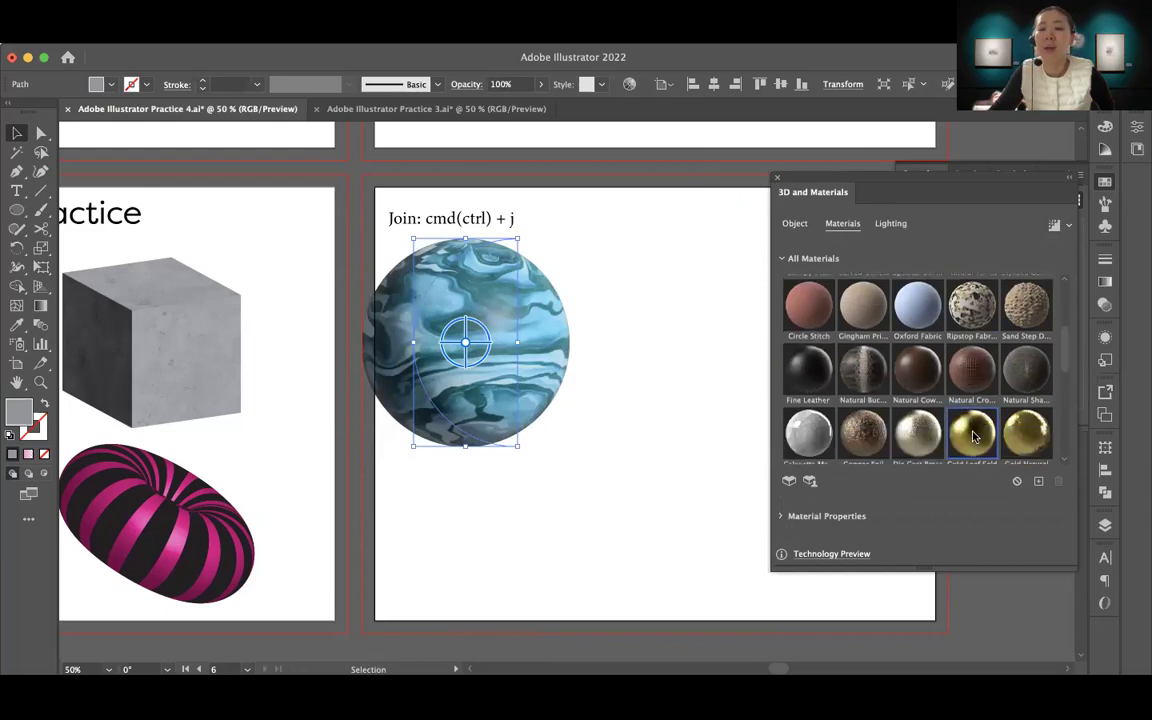
{"action": "left_click", "coordinate": [918, 434]}
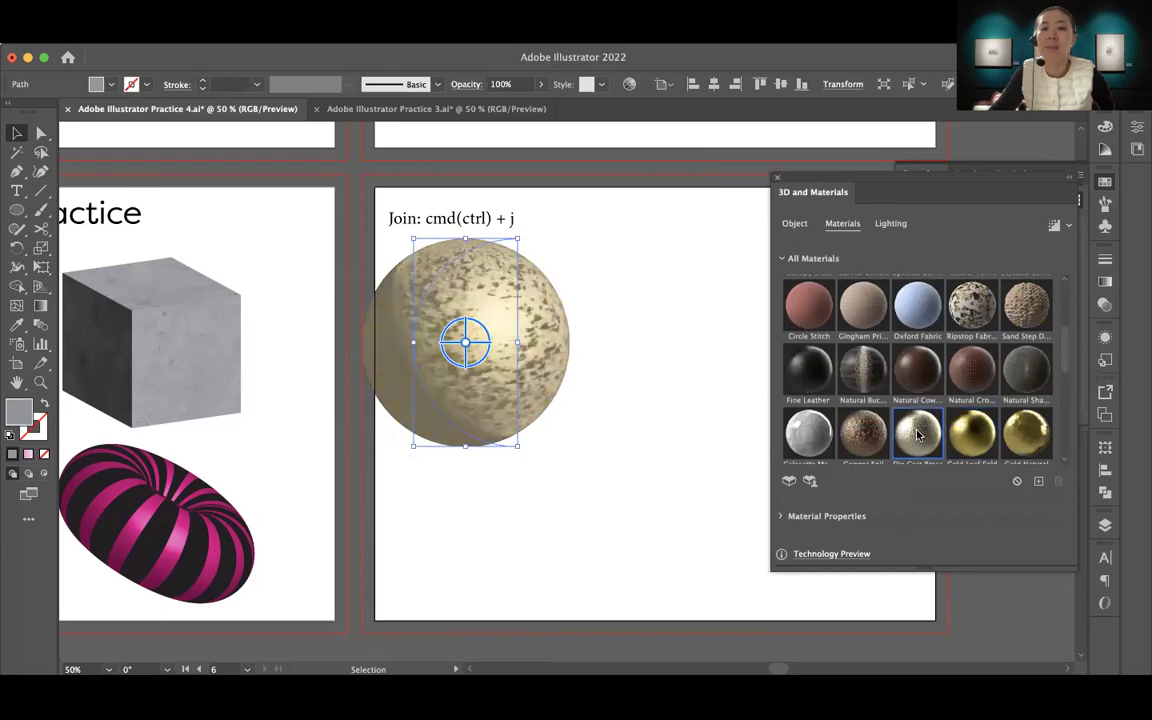
{"action": "scroll", "coordinate": [973, 325], "scroll_direction": "up", "scroll_amount": 3}
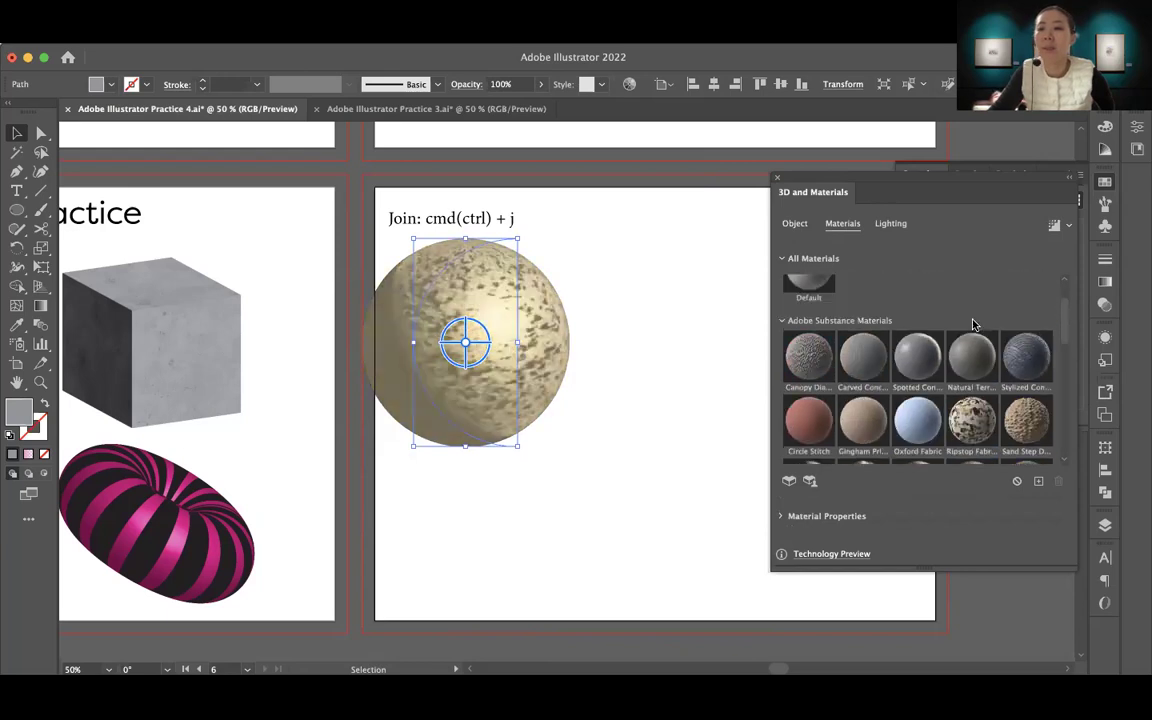
{"action": "scroll", "coordinate": [973, 325], "scroll_direction": "down", "scroll_amount": 5}
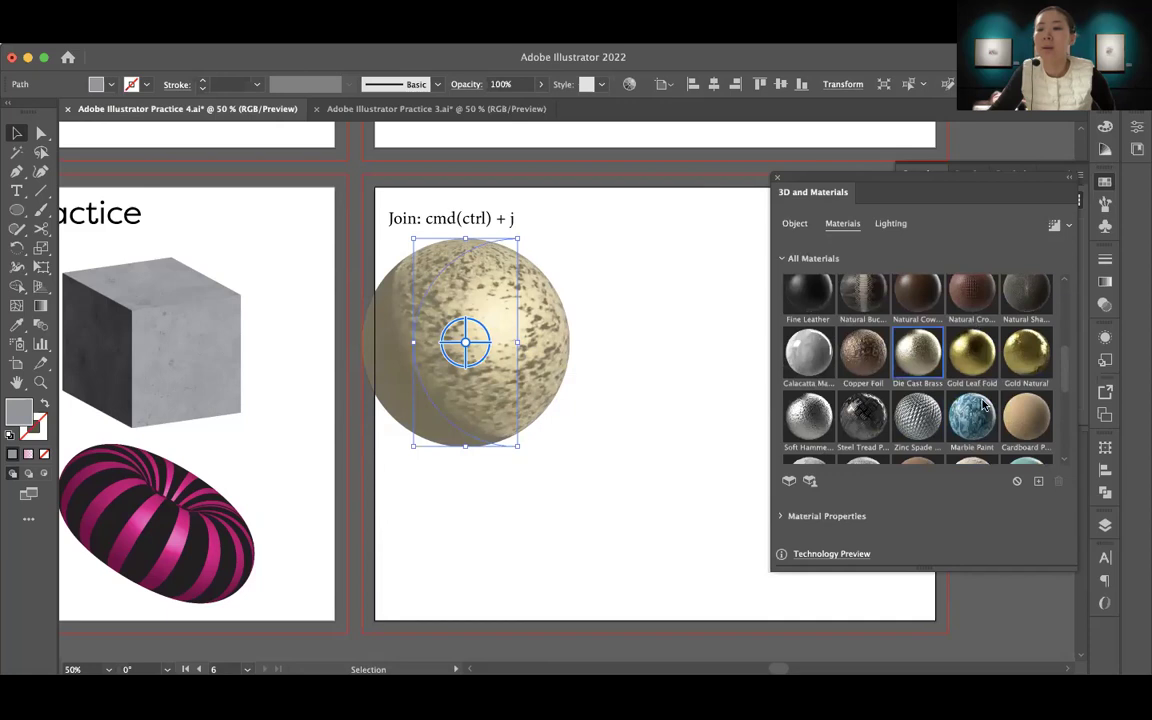
{"action": "left_click", "coordinate": [983, 406]}
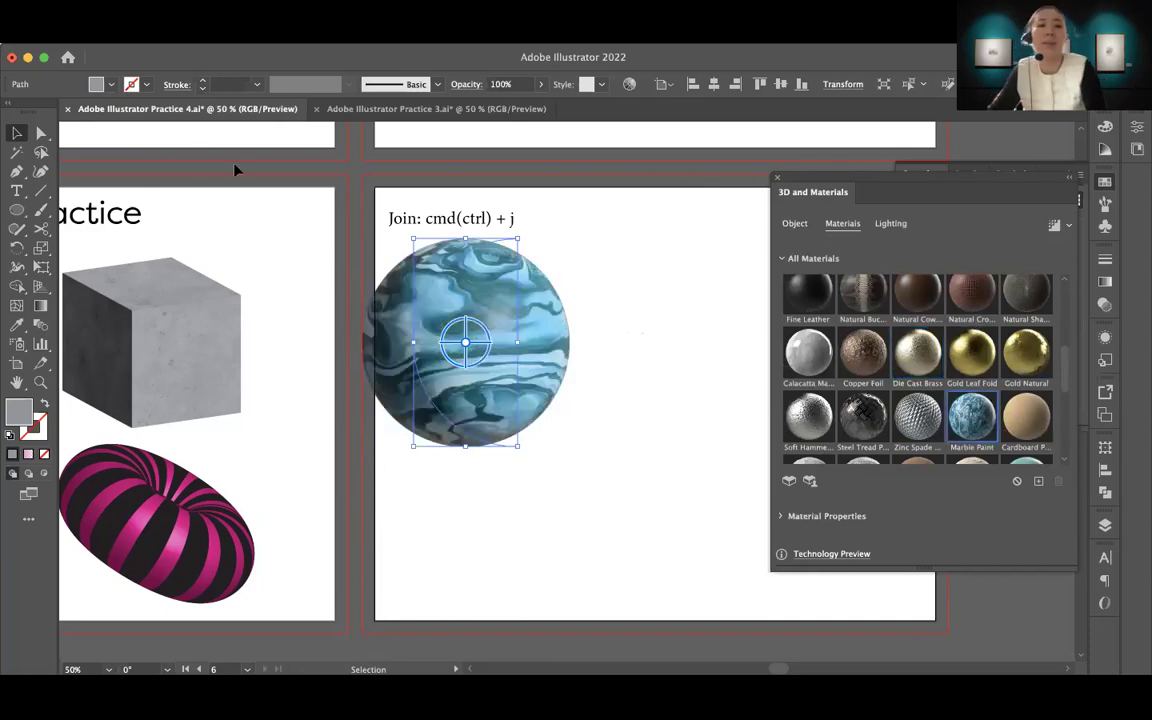
{"action": "left_click", "coordinate": [625, 330]}
{"action": "left_click_drag", "start_coordinate": [865, 179], "coordinate": [847, 244]}
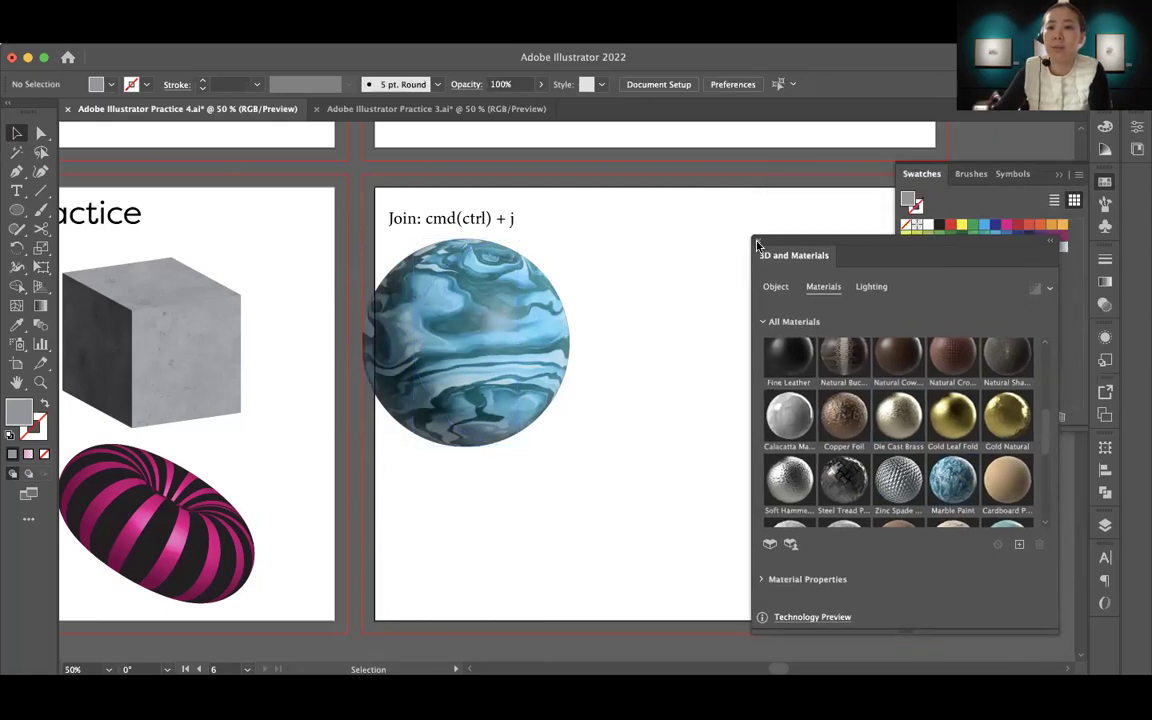
Close the 3D settings, zoom out, and move the marble sphere slightly right
{"action": "left_click", "coordinate": [757, 244]}
{"action": "key", "text": "z"}
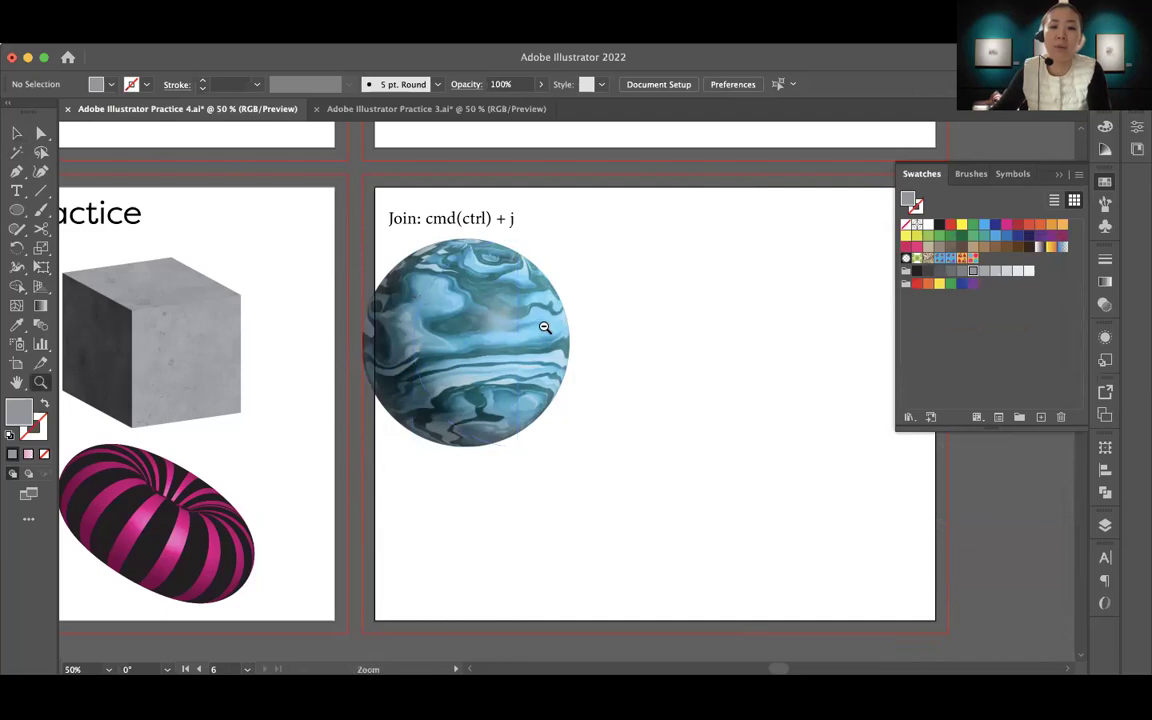
{"action": "left_click", "coordinate": [560, 327], "text": "alt"}
{"action": "scroll", "coordinate": [620, 330], "scroll_direction": "down", "scroll_amount": 2}
{"action": "scroll", "coordinate": [620, 330], "scroll_direction": "right", "scroll_amount": 3}
{"action": "key", "text": "v"}
{"action": "left_click_drag", "start_coordinate": [476, 342], "coordinate": [518, 345]}
{"action": "left_click", "coordinate": [820, 342]}
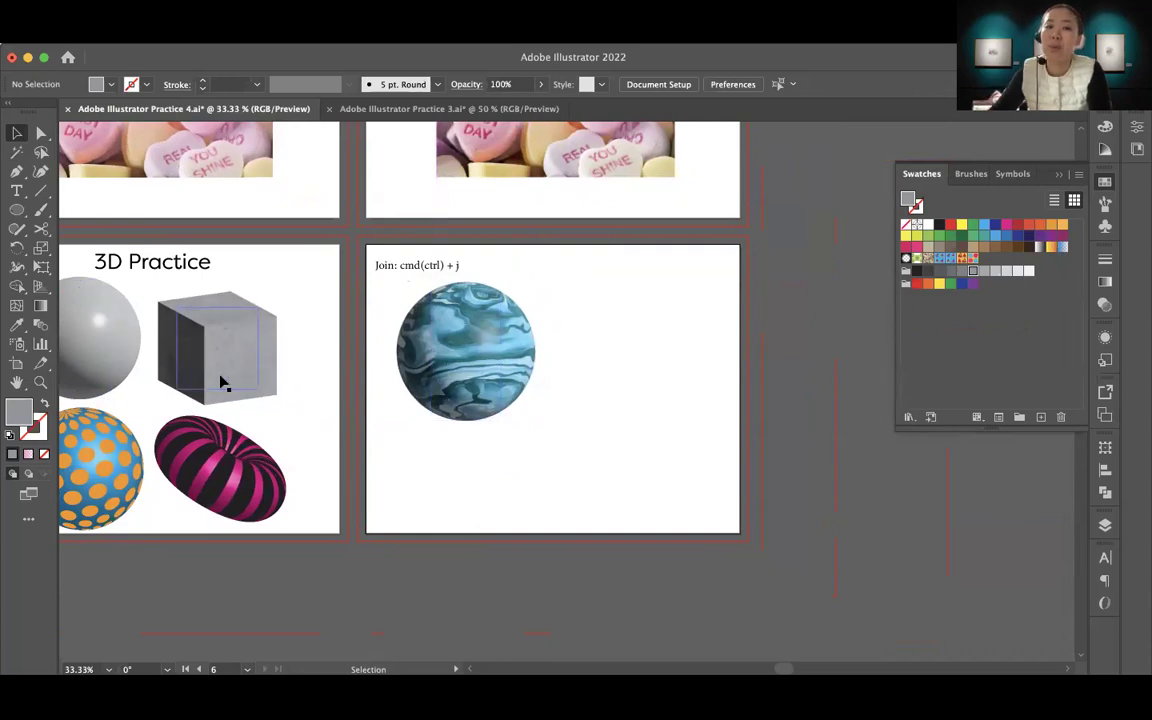
Zoom back in on the sphere's artboard and reveal the basic shape tools
{"action": "key", "text": "z"}
{"action": "left_click", "coordinate": [612, 352]}
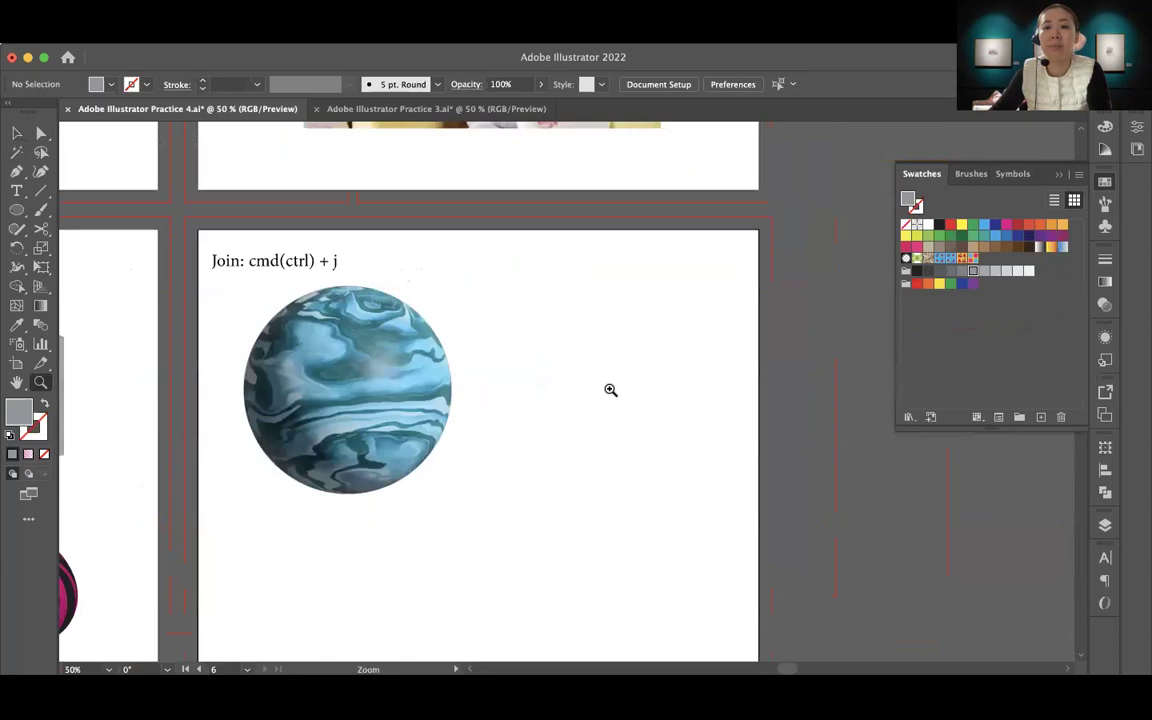
{"action": "left_click_drag", "start_coordinate": [610, 390], "coordinate": [581, 371]}
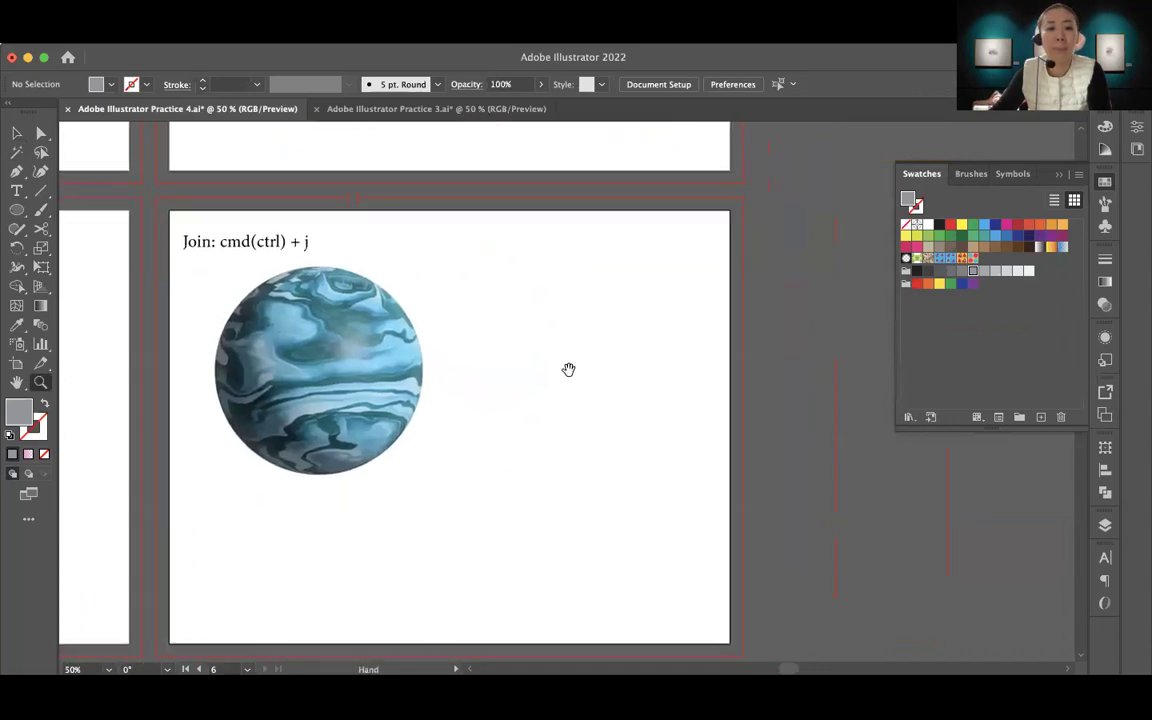
{"action": "left_click", "coordinate": [15, 211]}
Draw a square right of the sphere and extrude it with Extrude & Bevel to about 3.24 in deep
{"action": "left_click", "coordinate": [92, 210]}
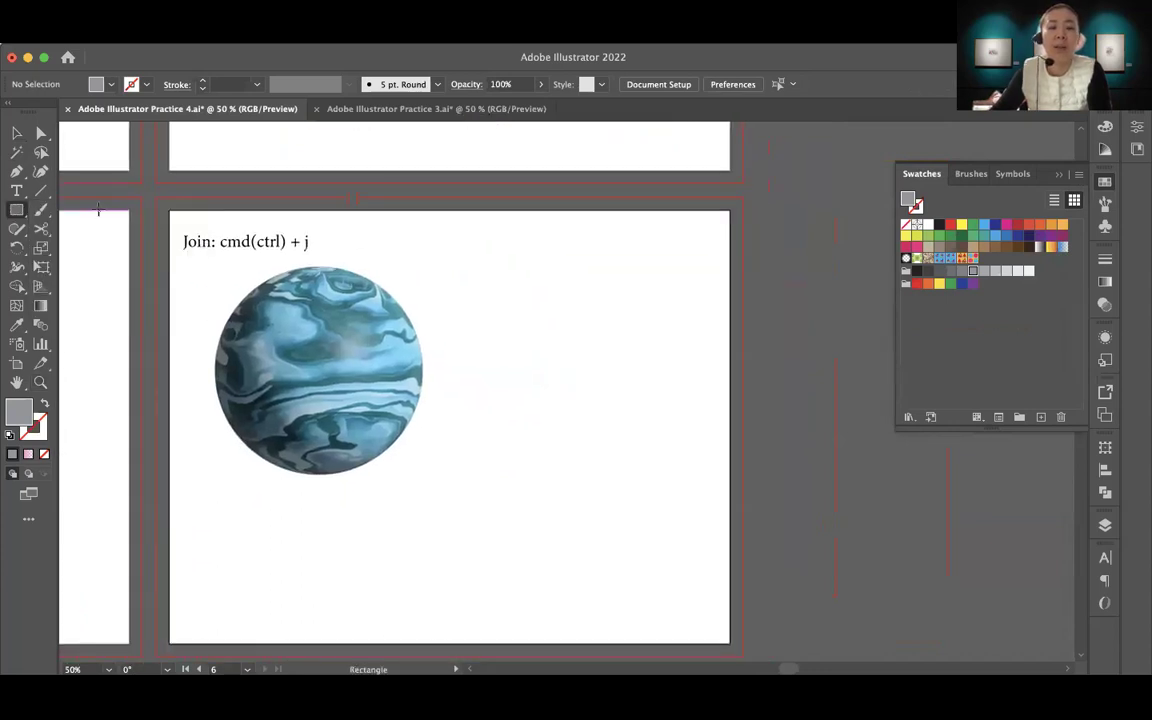
{"action": "left_click_drag", "start_coordinate": [493, 295], "coordinate": [631, 447]}
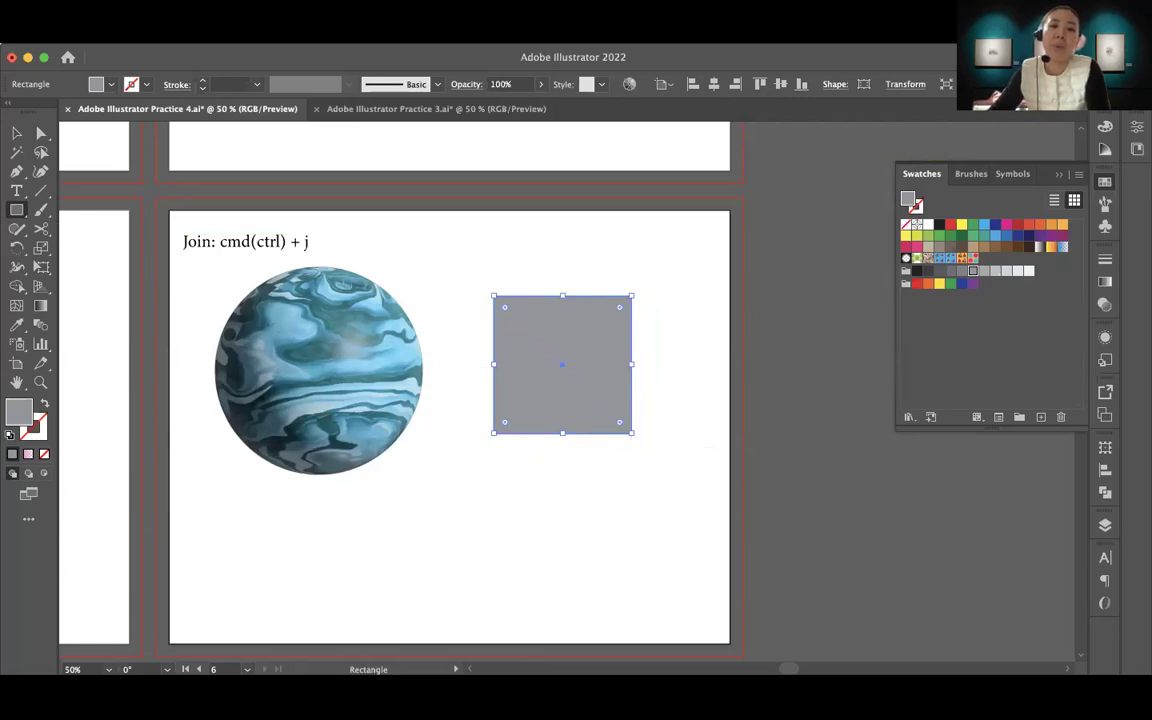
{"action": "left_click", "coordinate": [332, 35]}
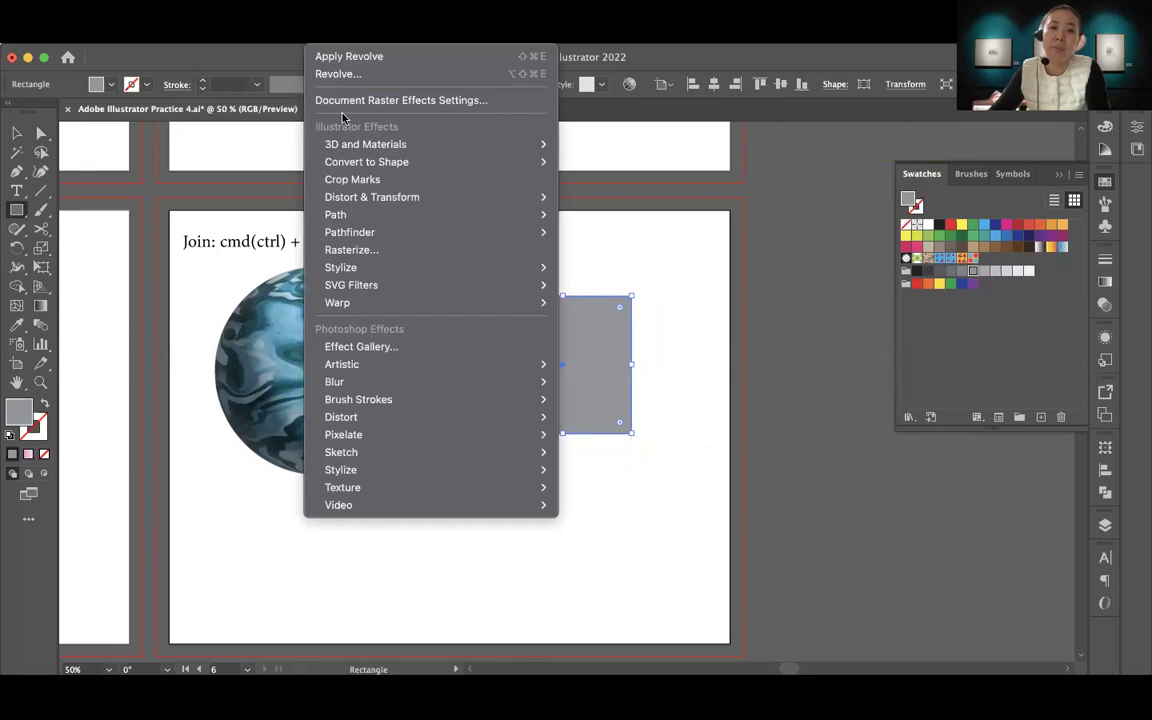
{"action": "mouse_move", "coordinate": [340, 146]}
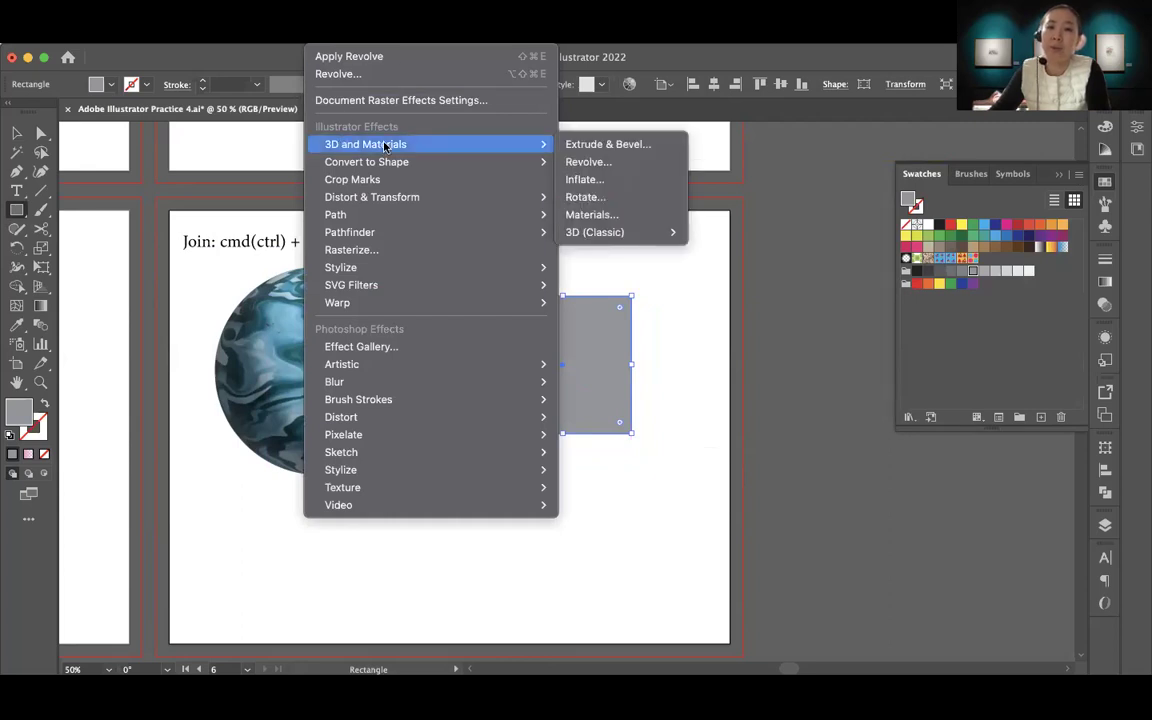
{"action": "left_click", "coordinate": [587, 146]}
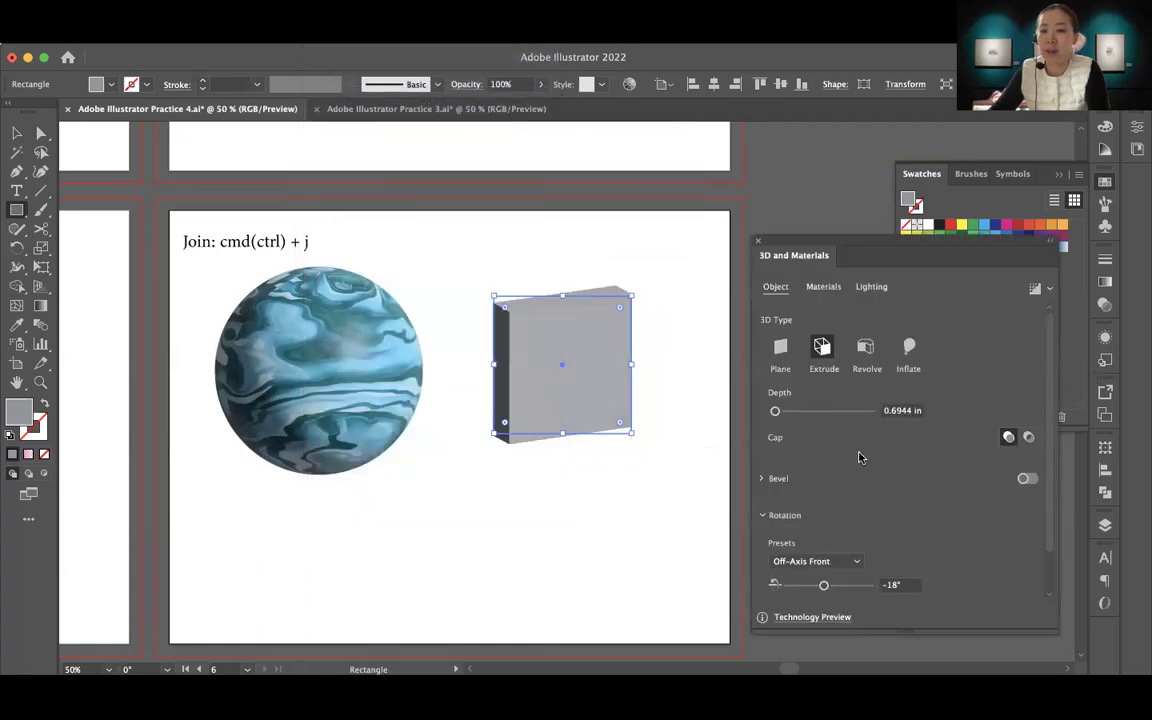
{"action": "left_click_drag", "start_coordinate": [775, 413], "coordinate": [785, 416]}
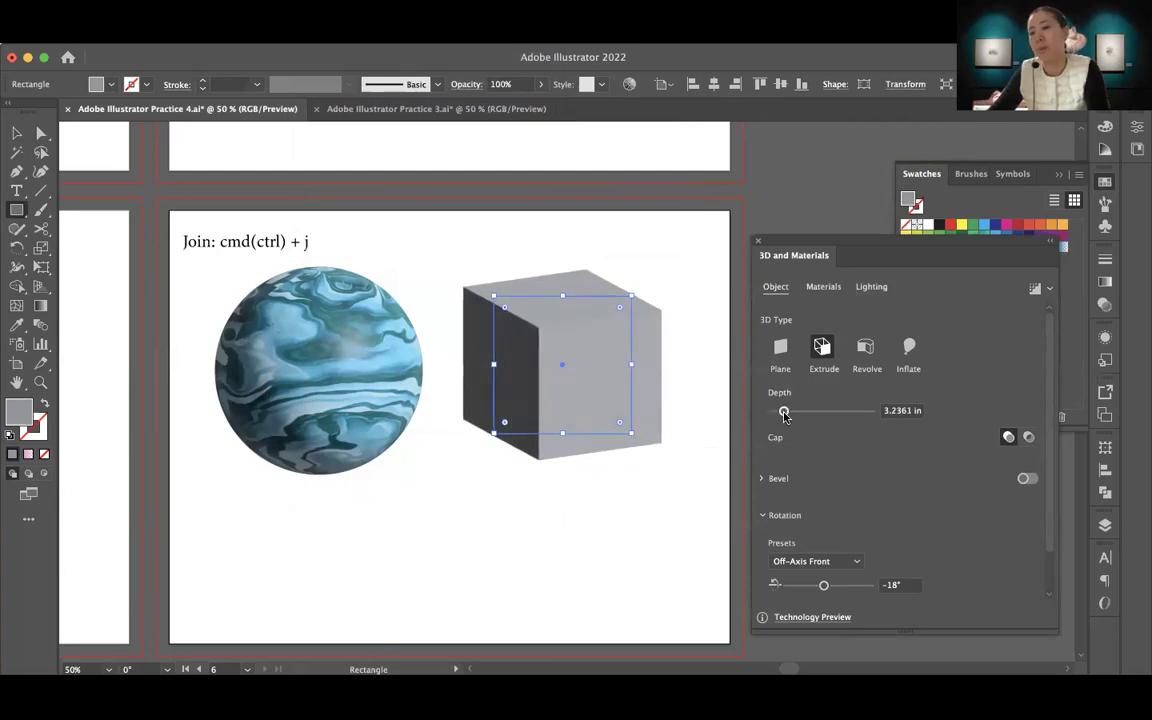
Apply the Stylized Concrete material to the cube
{"action": "left_click", "coordinate": [824, 288]}
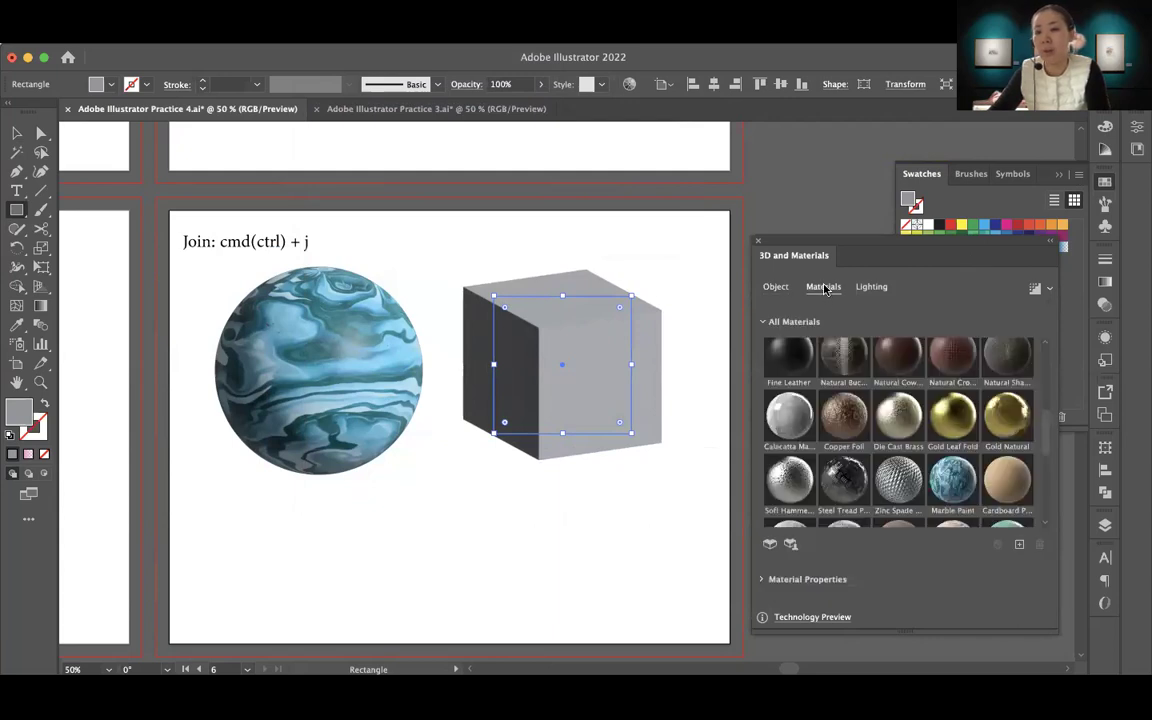
{"action": "scroll", "coordinate": [958, 413], "scroll_direction": "up", "scroll_amount": 5}
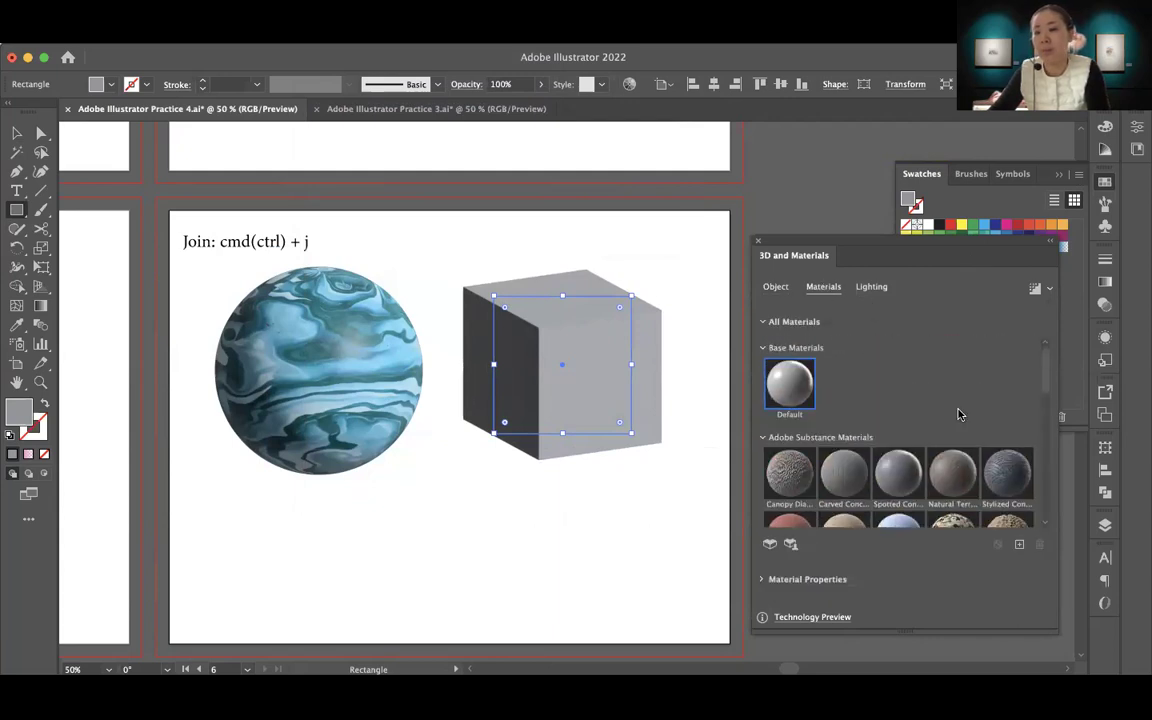
{"action": "left_click", "coordinate": [1001, 476]}
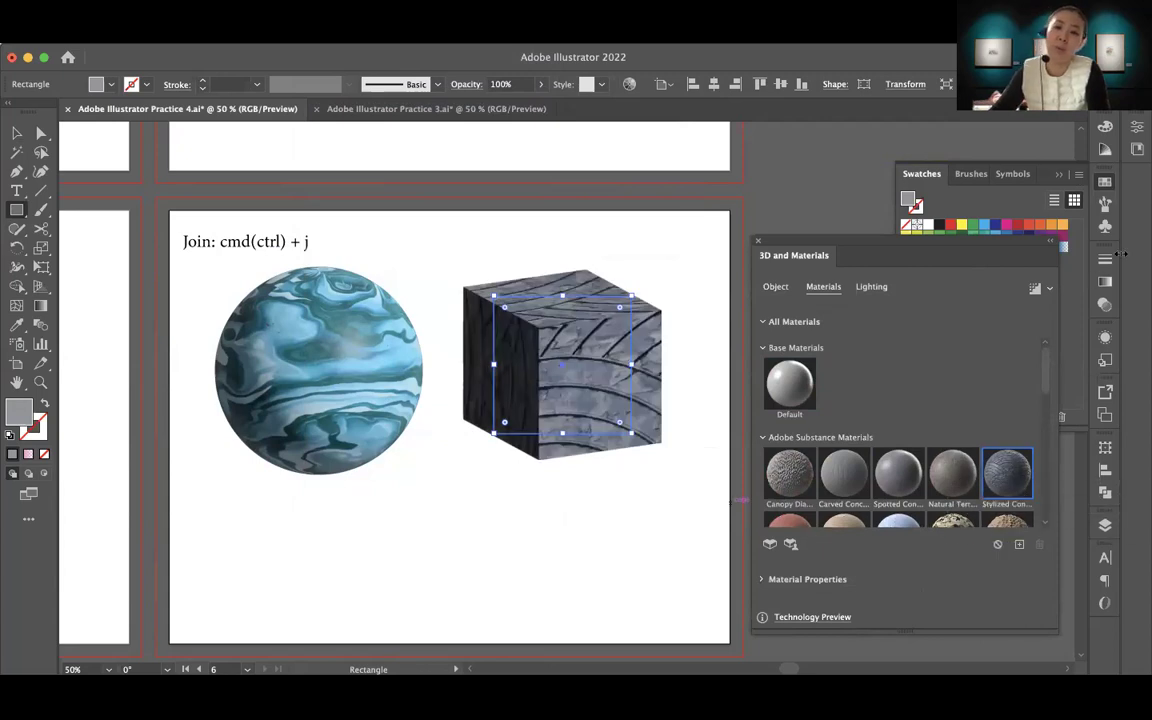
Set the cube's lighting to 76% intensity, 147° rotation and 35° height
{"action": "left_click", "coordinate": [871, 286]}
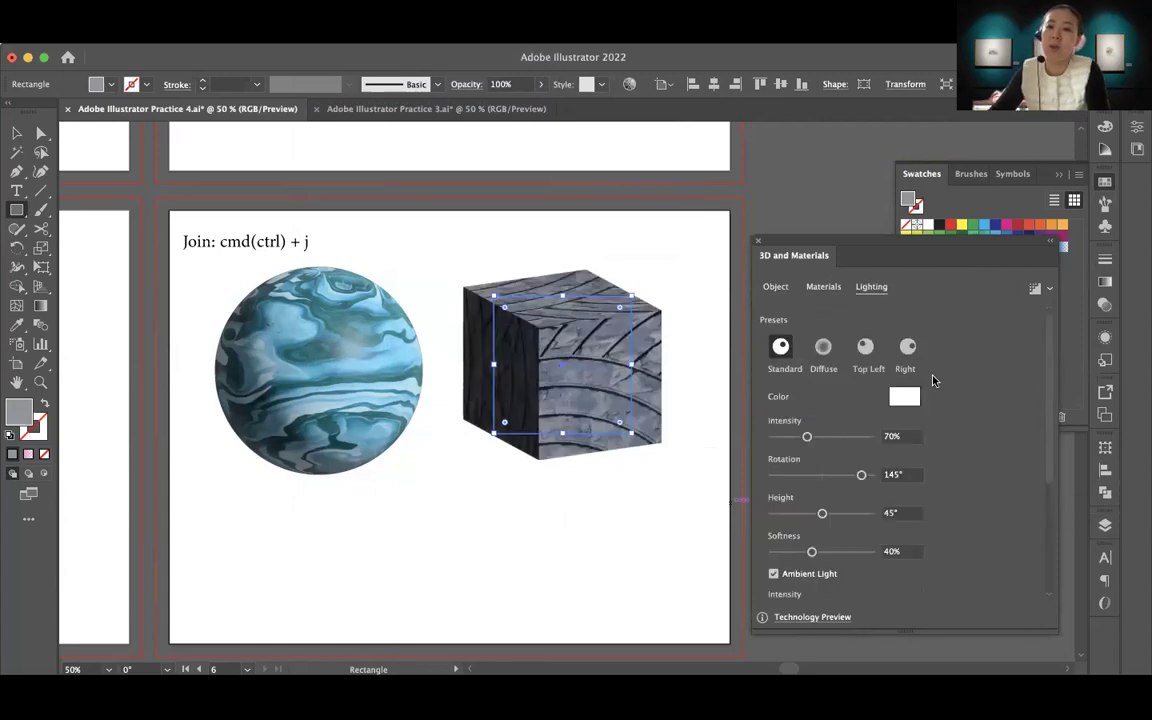
{"action": "left_click_drag", "start_coordinate": [806, 437], "coordinate": [810, 437]}
{"action": "left_click_drag", "start_coordinate": [855, 481], "coordinate": [862, 476]}
{"action": "left_click_drag", "start_coordinate": [822, 514], "coordinate": [812, 514]}
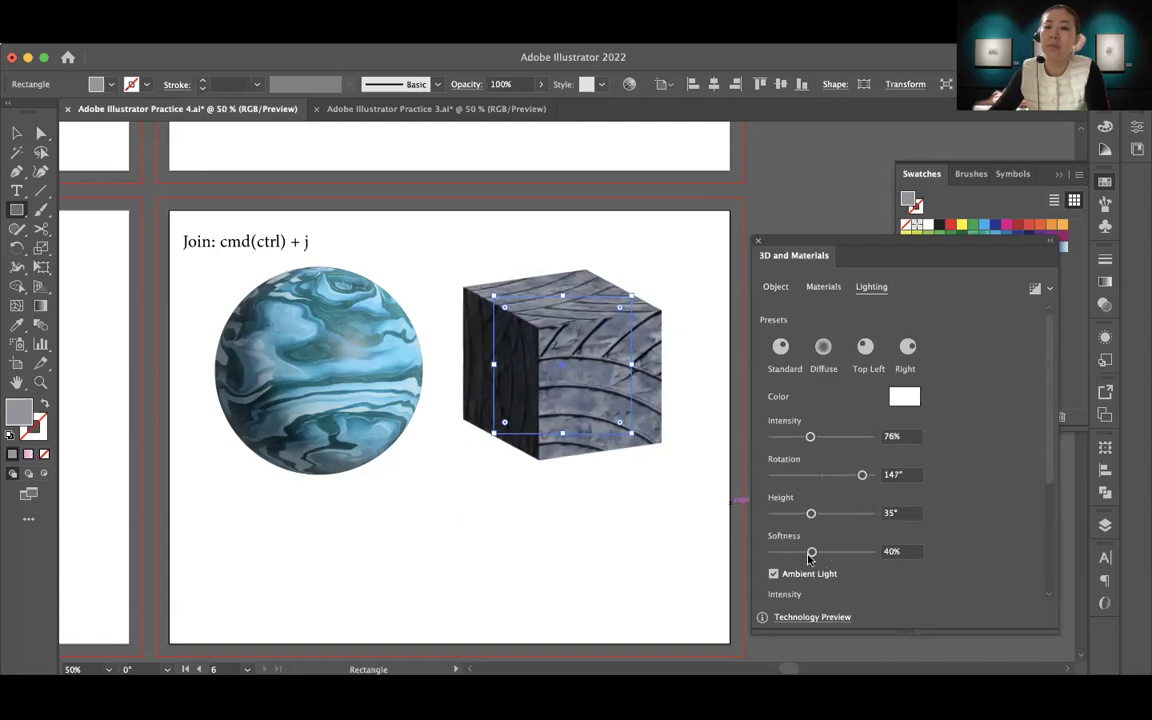
Close the 3D settings, deselect the cube, and zoom out to the whole artboard
{"action": "left_click", "coordinate": [758, 241]}
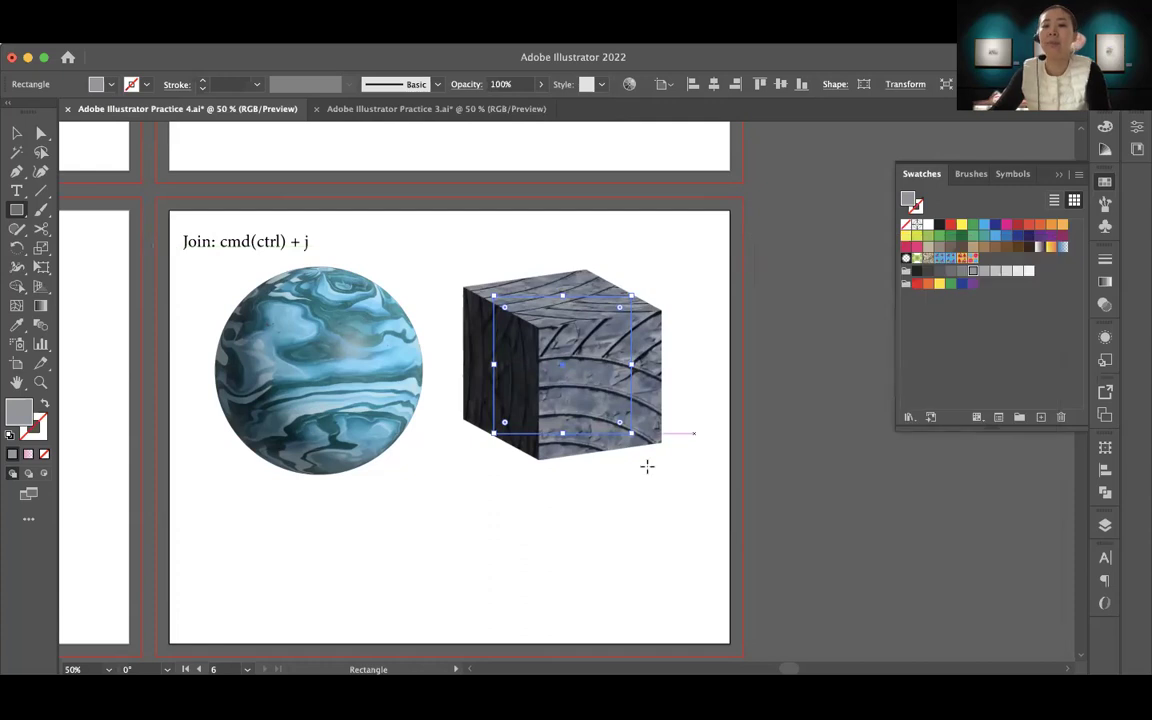
{"action": "key", "text": "super+shift+a"}
{"action": "key", "text": "z"}
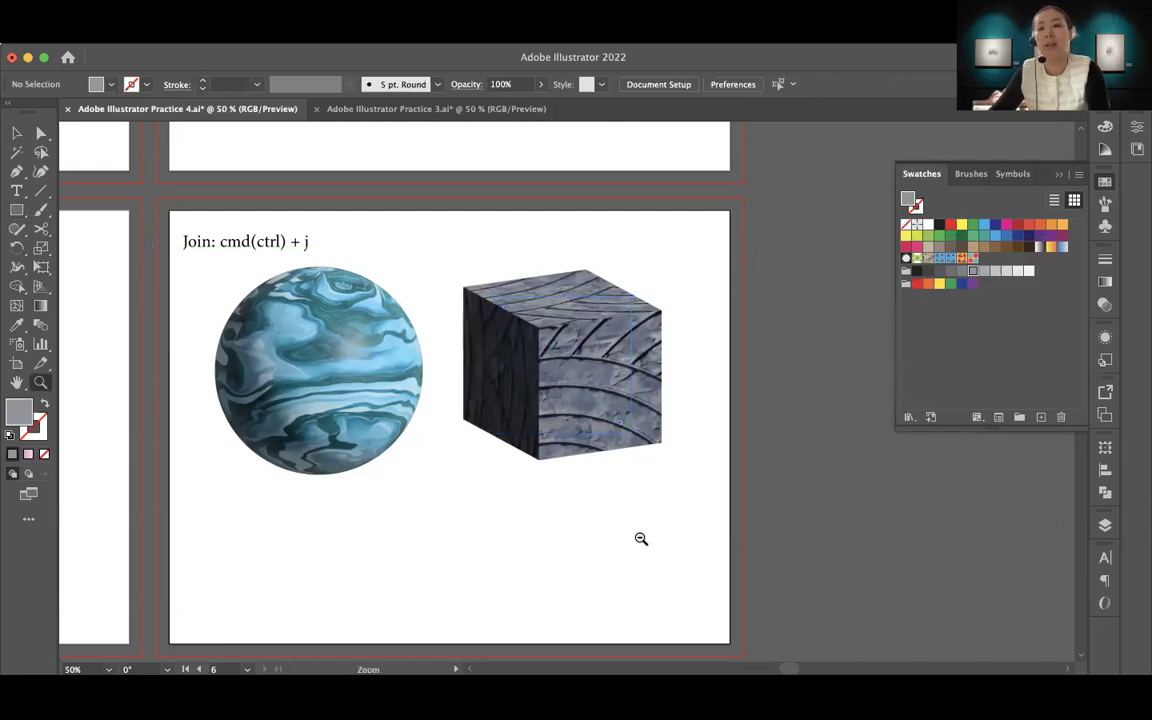
{"action": "key", "text": "super+minus"}
{"action": "left_click_drag", "start_coordinate": [410, 374], "coordinate": [559, 374]}
{"action": "scroll", "coordinate": [535, 373], "scroll_direction": "up", "scroll_amount": 2}
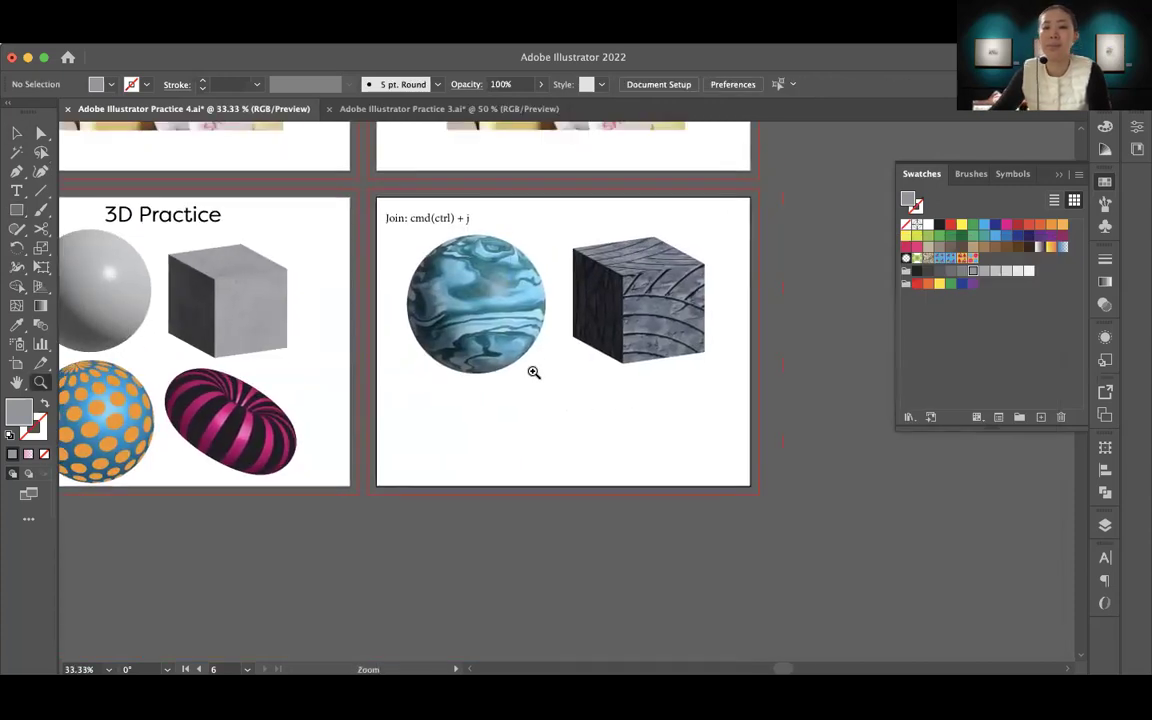
Move the sphere and cube up and right, and nudge the Join text up
{"action": "key", "text": "v"}
{"action": "left_click_drag", "start_coordinate": [494, 332], "coordinate": [519, 316]}
{"action": "left_click_drag", "start_coordinate": [668, 308], "coordinate": [696, 290]}
{"action": "left_click_drag", "start_coordinate": [534, 327], "coordinate": [545, 312]}
{"action": "left_click_drag", "start_coordinate": [404, 229], "coordinate": [400, 218]}
{"action": "left_click", "coordinate": [466, 403]}
Select the textured cube and pan to the empty space right of the artboard
{"action": "left_click_drag", "start_coordinate": [517, 463], "coordinate": [532, 447]}
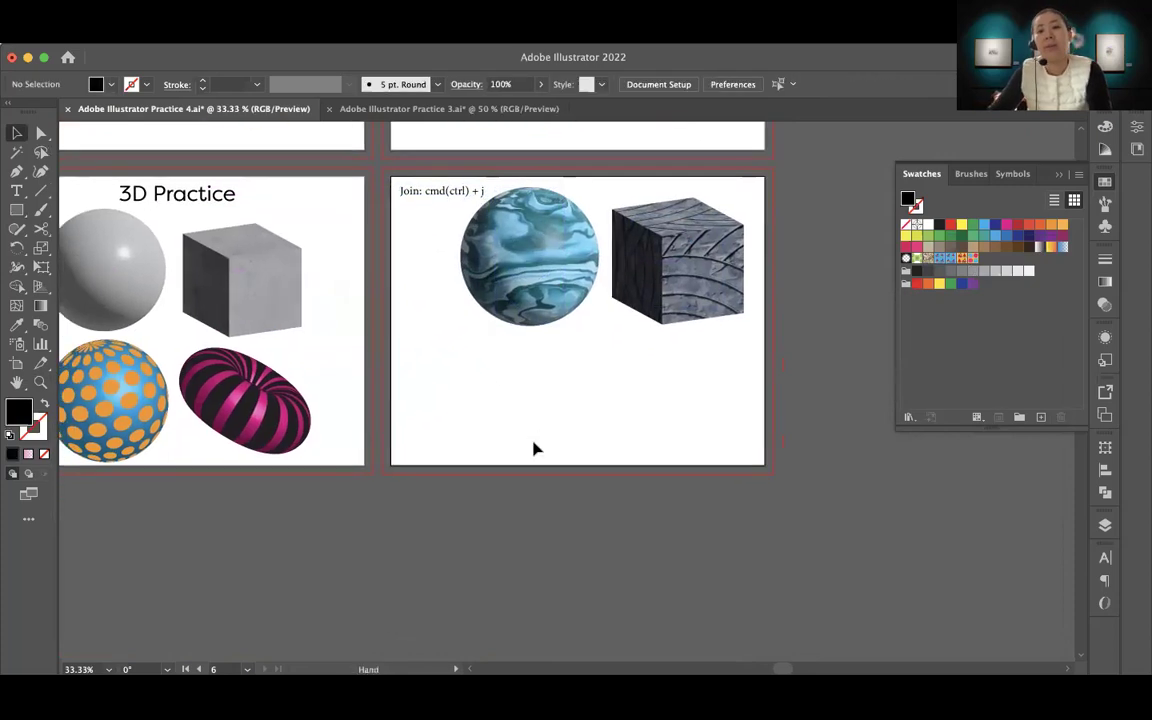
{"action": "scroll", "coordinate": [427, 384], "scroll_direction": "up", "scroll_amount": 3}
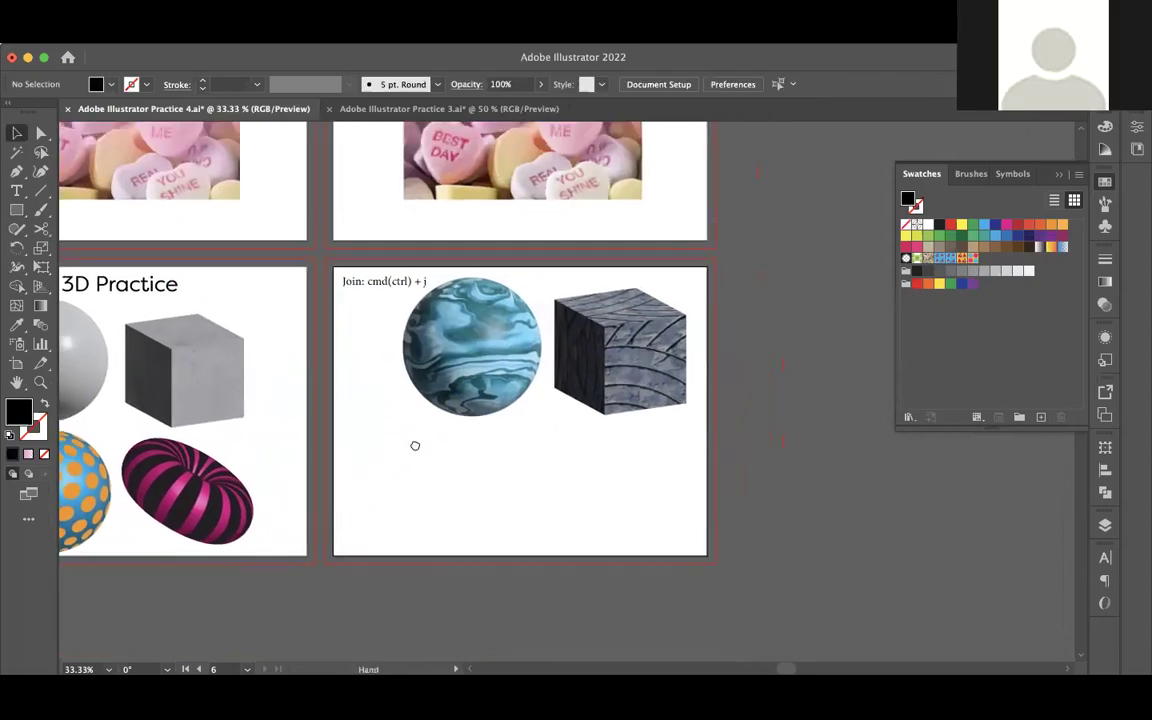
{"action": "left_click", "coordinate": [612, 378]}
{"action": "left_click_drag", "start_coordinate": [522, 488], "coordinate": [533, 471]}
{"action": "scroll", "coordinate": [533, 471], "scroll_direction": "up", "scroll_amount": 5}
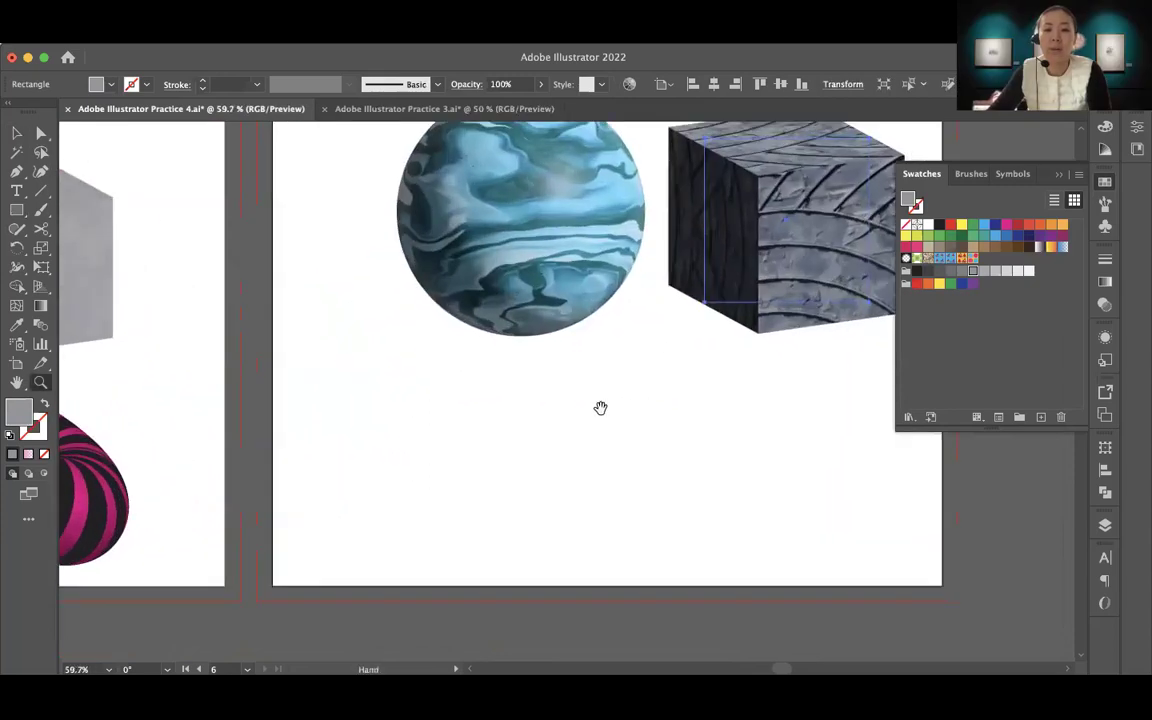
{"action": "left_click_drag", "start_coordinate": [464, 414], "coordinate": [350, 424]}
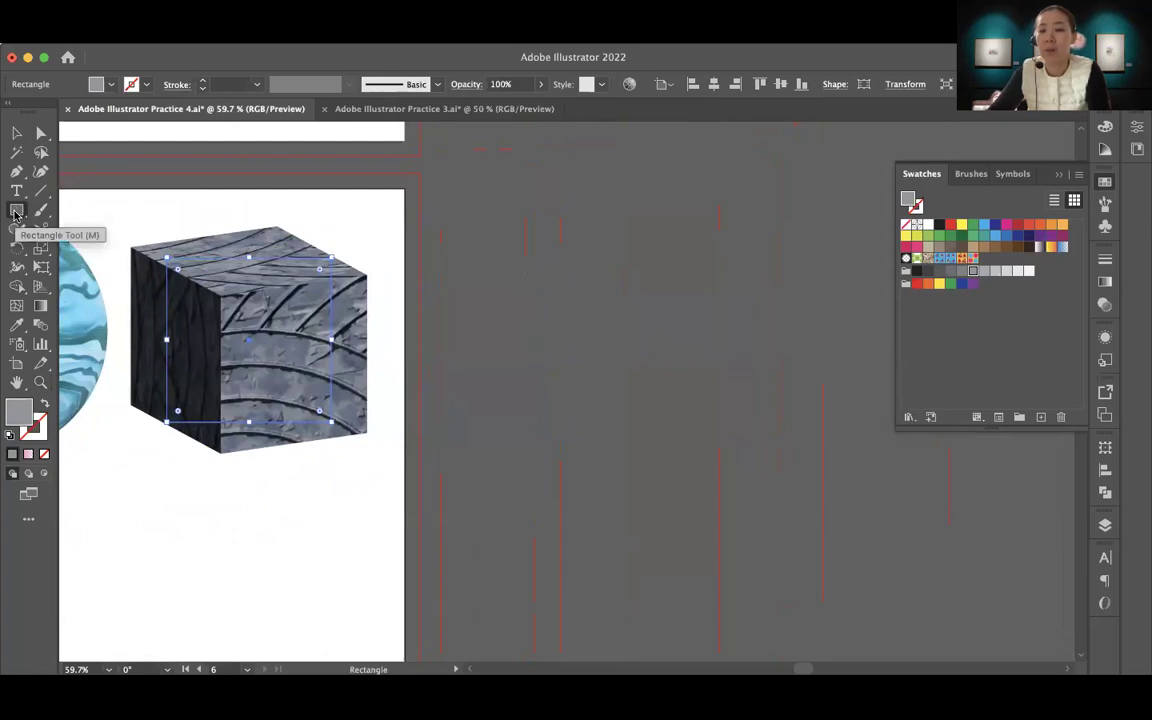
Draw a square off the artboard and extrude it into a 3D cube
{"action": "left_click_drag", "start_coordinate": [539, 290], "coordinate": [664, 409]}
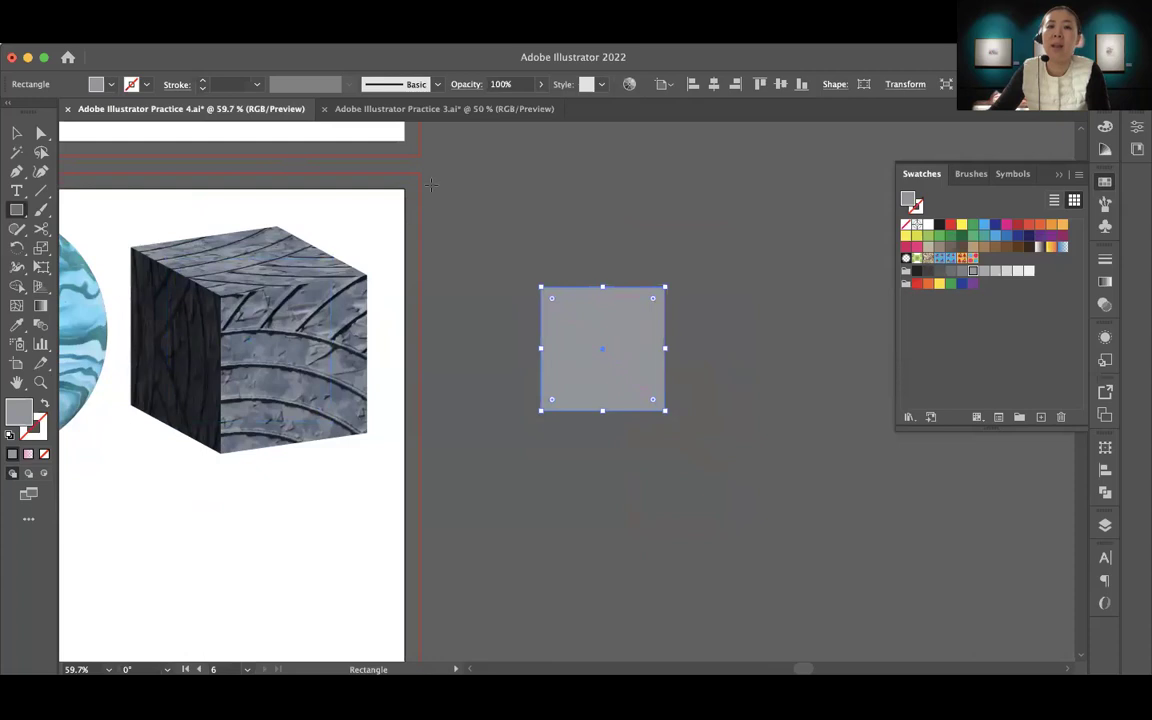
{"action": "left_click", "coordinate": [328, 22]}
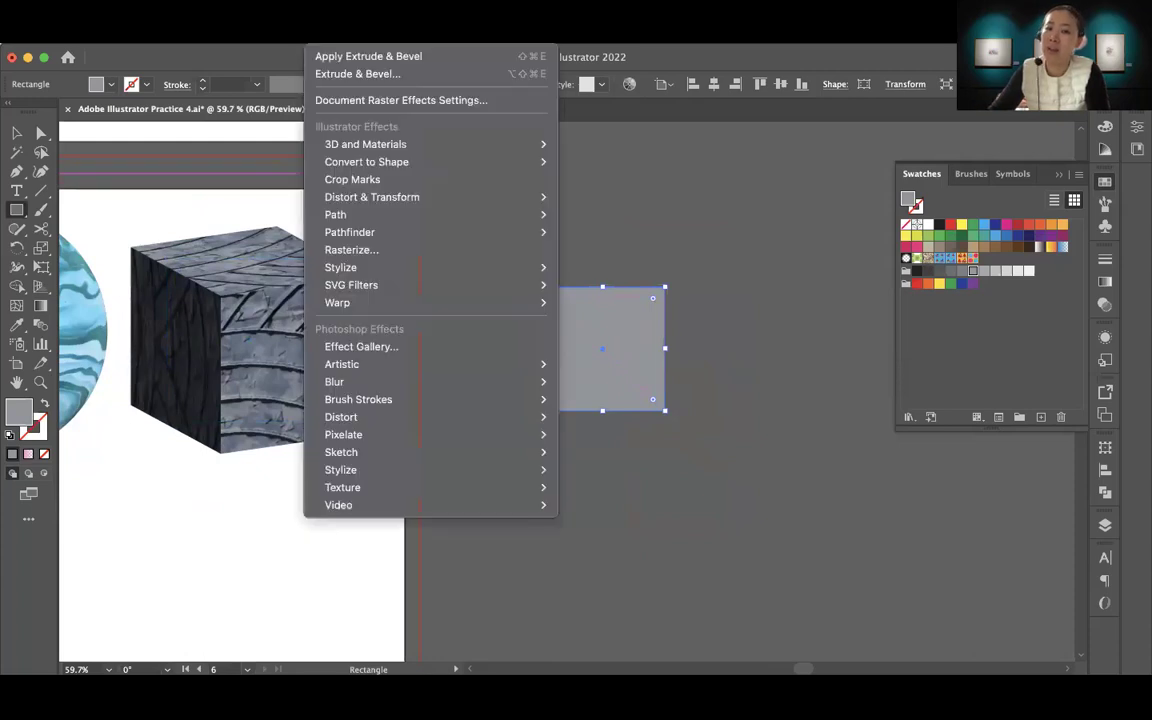
{"action": "mouse_move", "coordinate": [345, 148]}
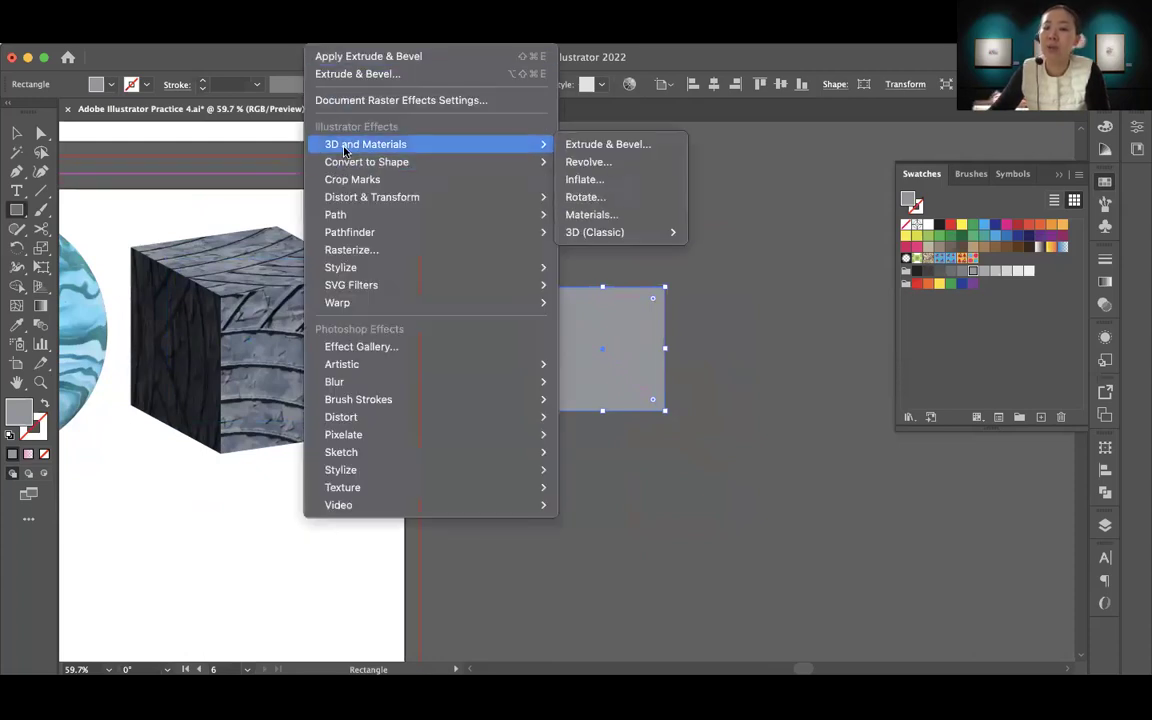
{"action": "left_click", "coordinate": [583, 147]}
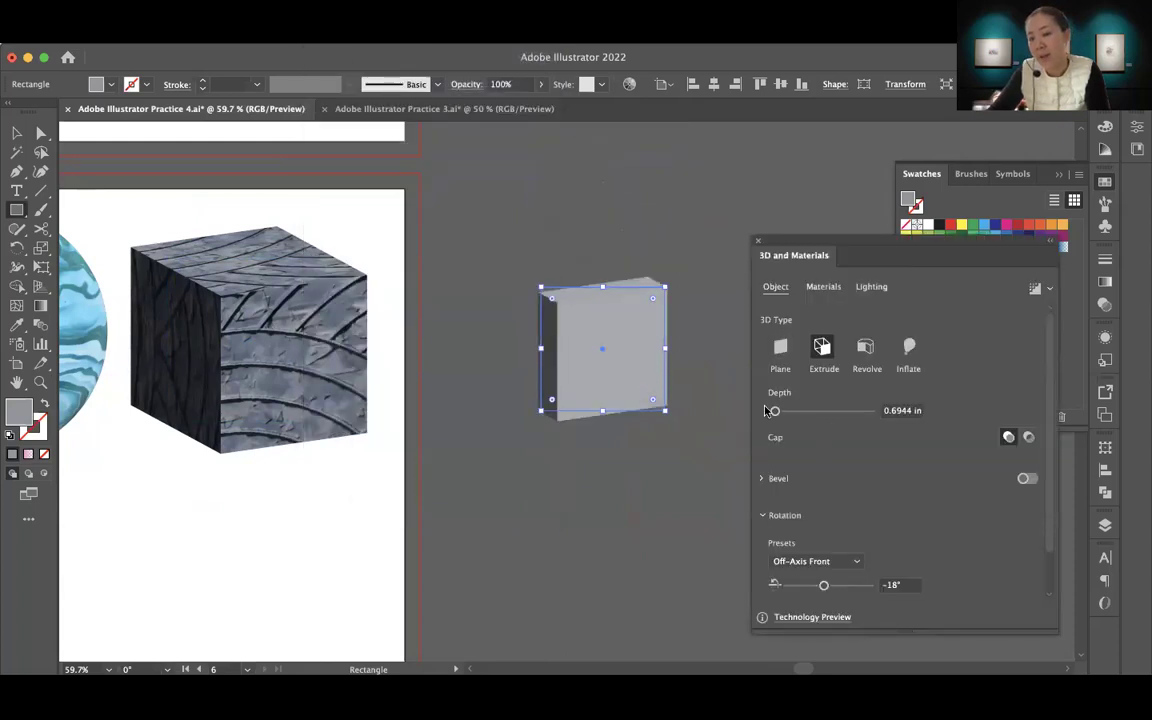
{"action": "mouse_move", "coordinate": [775, 413]}
{"action": "left_mouse_down"}
{"action": "mouse_move", "coordinate": [802, 413]}
{"action": "mouse_move", "coordinate": [783, 412]}
{"action": "left_mouse_up"}
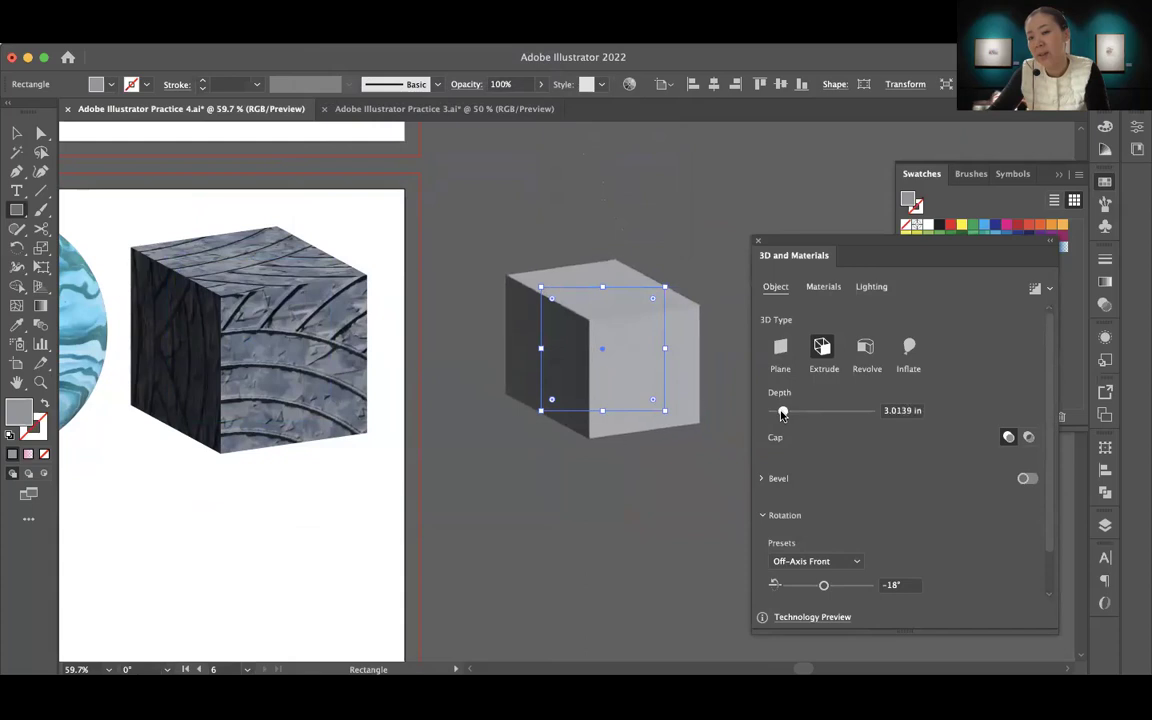
Try Oxford Fabric, Natural Buckskin and Fine Leather, then apply Natural Cowhide Leather
{"action": "left_click", "coordinate": [824, 287]}
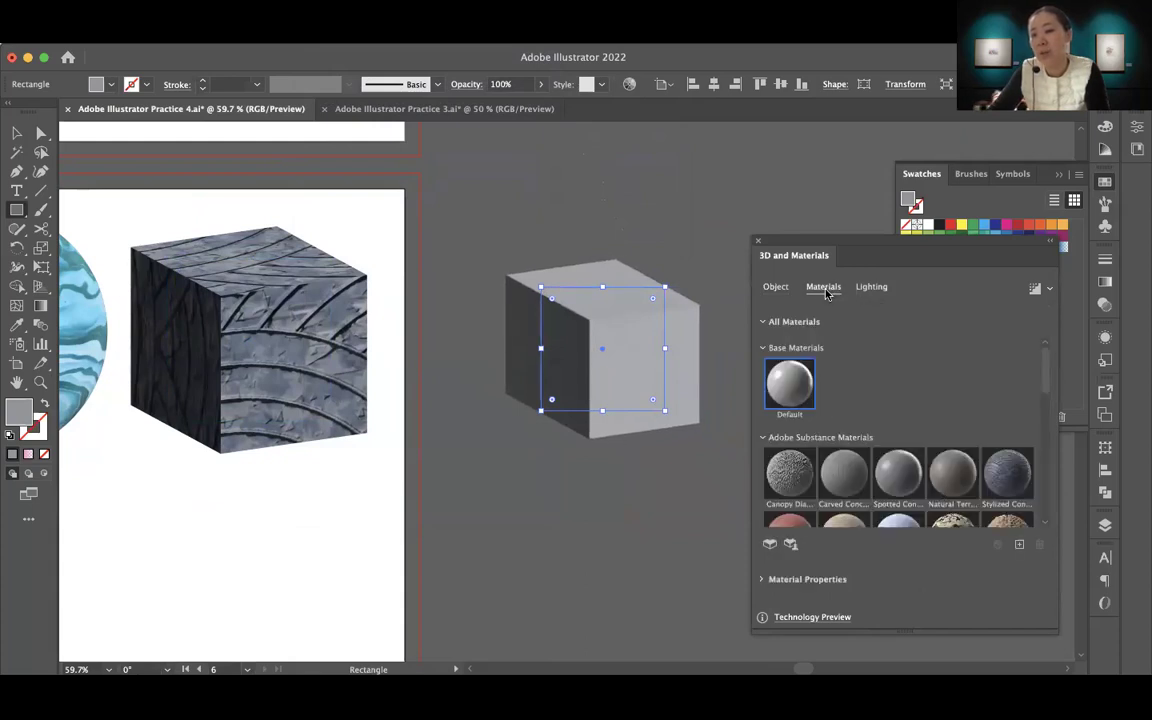
{"action": "scroll", "coordinate": [891, 458], "scroll_direction": "down", "scroll_amount": 5}
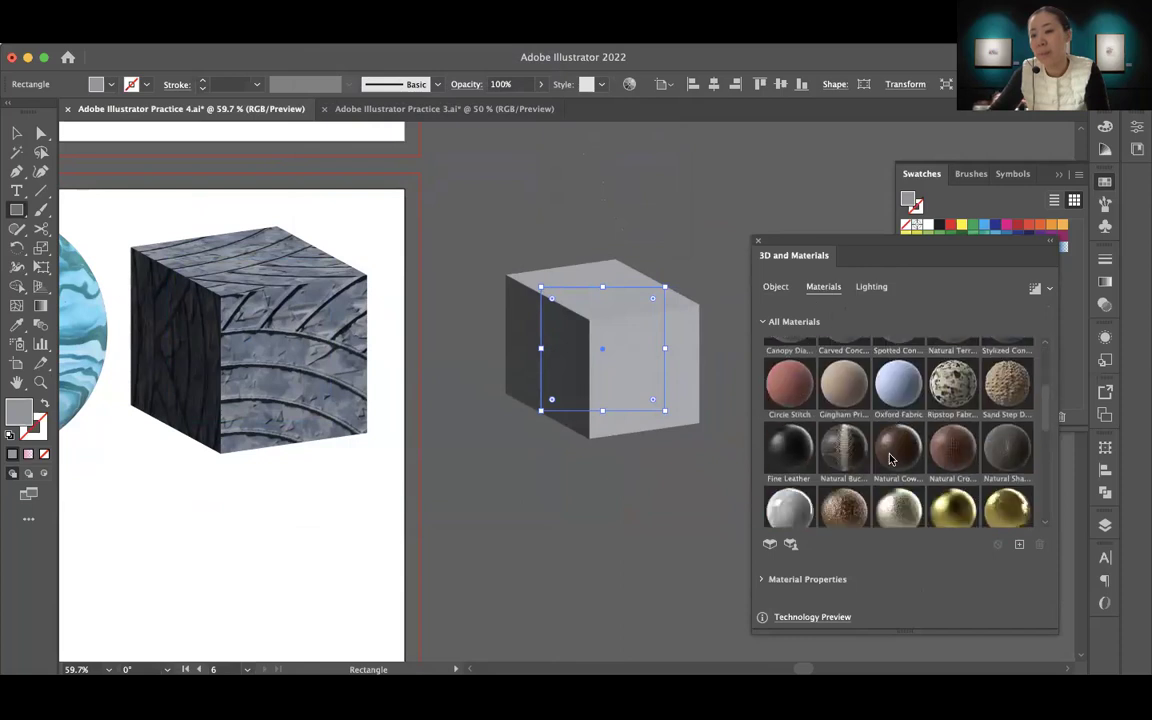
{"action": "left_click", "coordinate": [895, 398]}
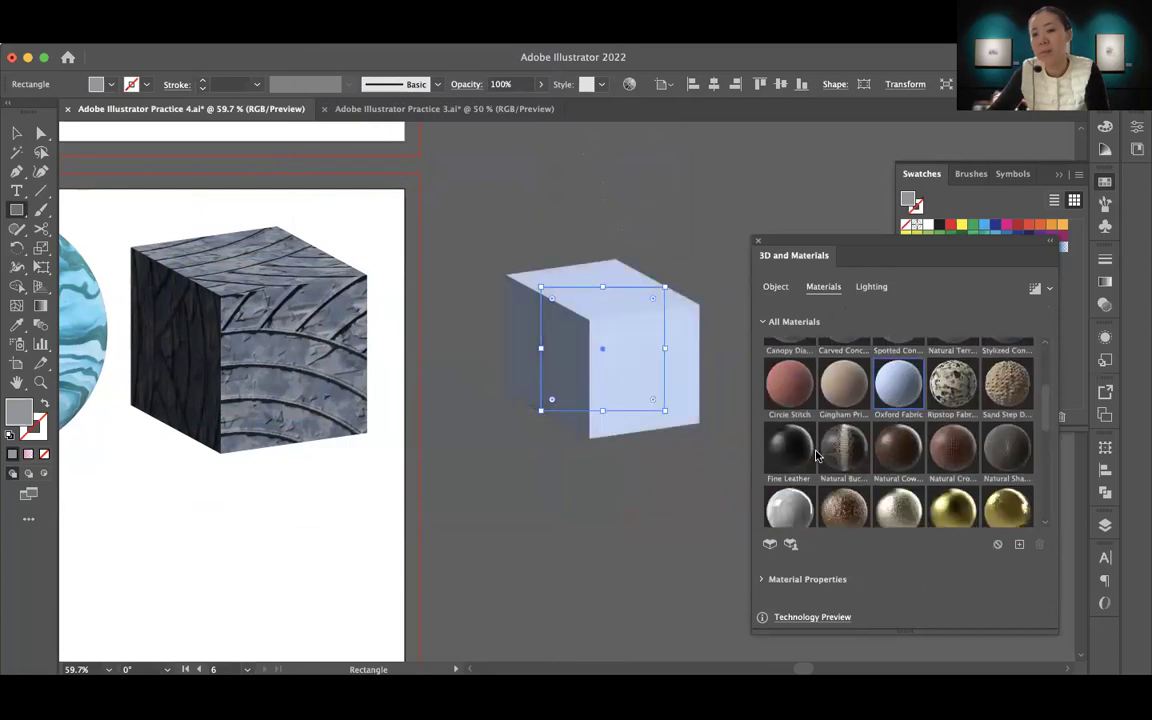
{"action": "left_click", "coordinate": [847, 452]}
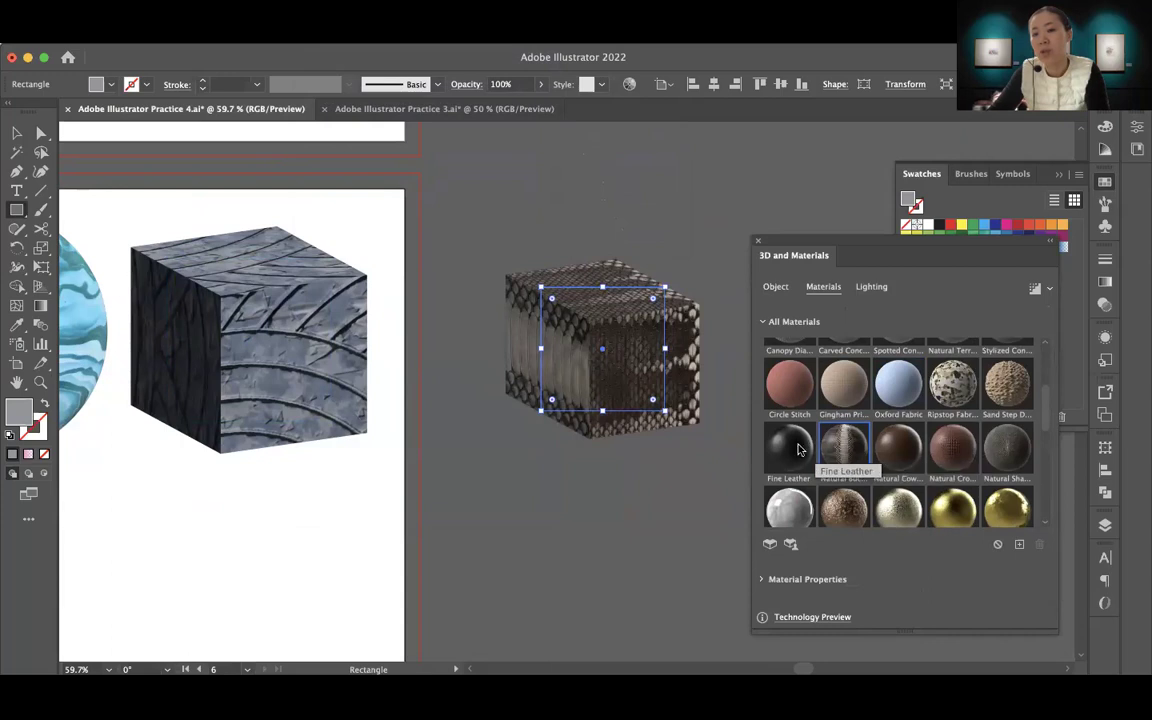
{"action": "left_click", "coordinate": [790, 451]}
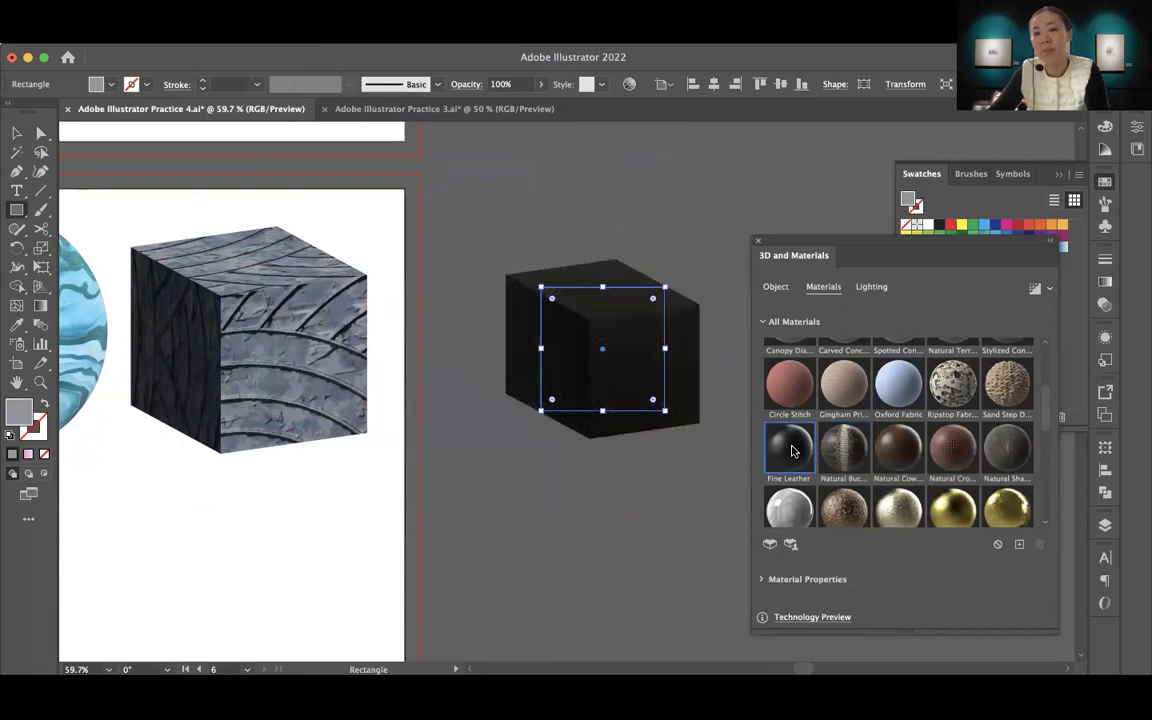
{"action": "left_click", "coordinate": [886, 447]}
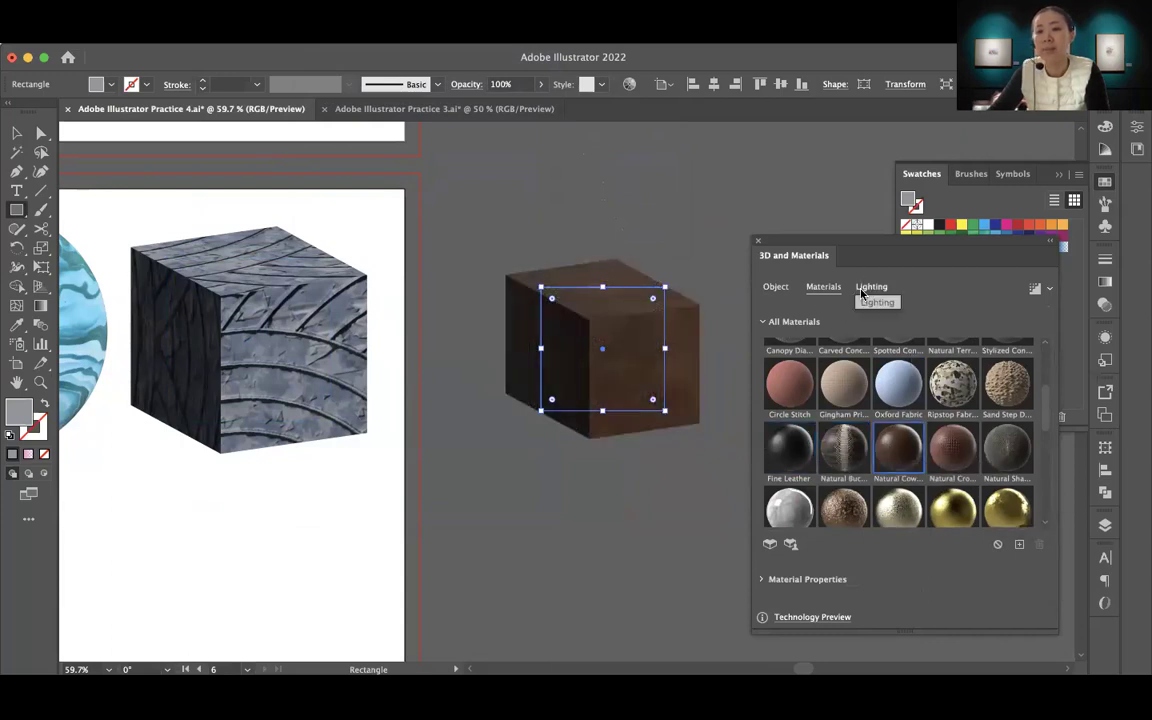
Close the 3D settings and discard the accidental new rectangle
{"action": "left_click", "coordinate": [757, 242]}
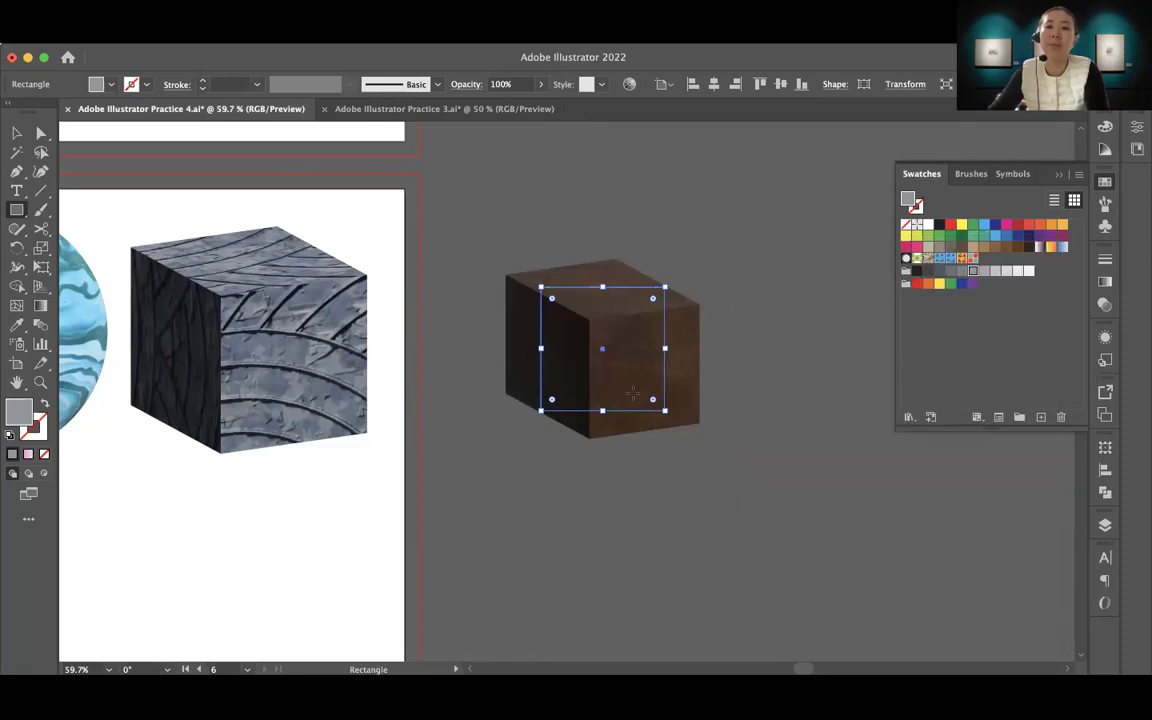
{"action": "left_click", "coordinate": [600, 268]}
{"action": "left_click", "coordinate": [540, 401]}
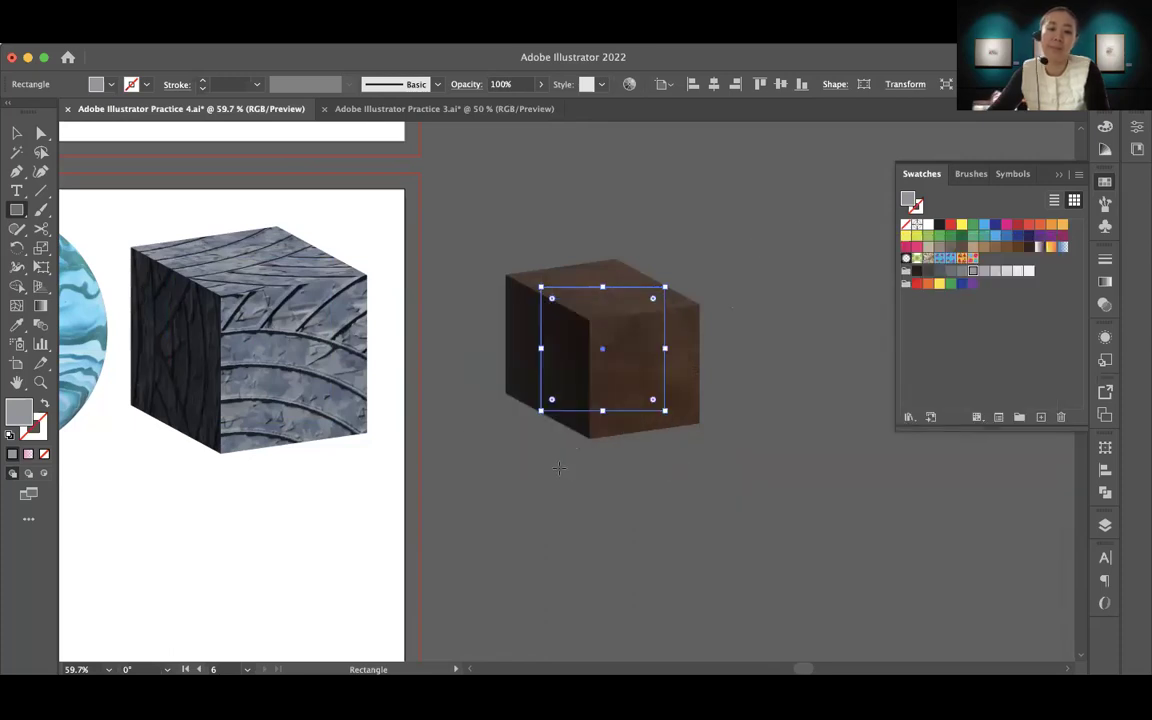
{"action": "key", "text": "v"}
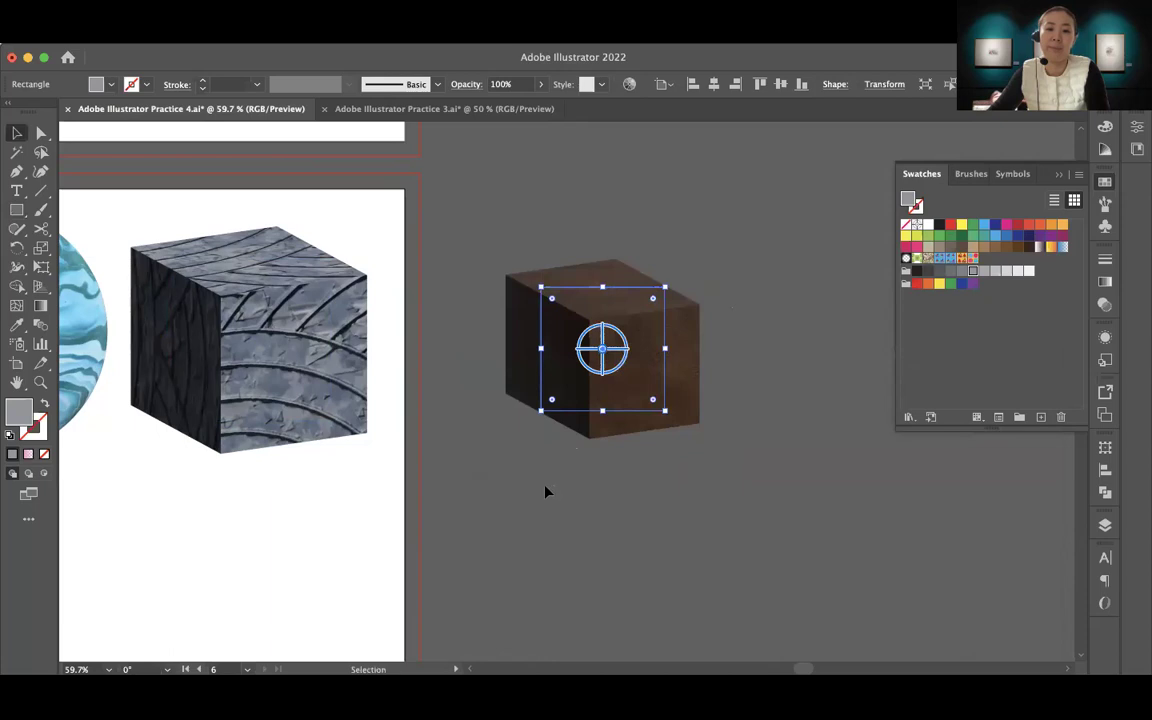
{"action": "left_click", "coordinate": [546, 491]}
{"action": "key", "text": "z"}
{"action": "key", "text": "ctrl+minus"}
{"action": "key", "text": "ctrl+minus"}
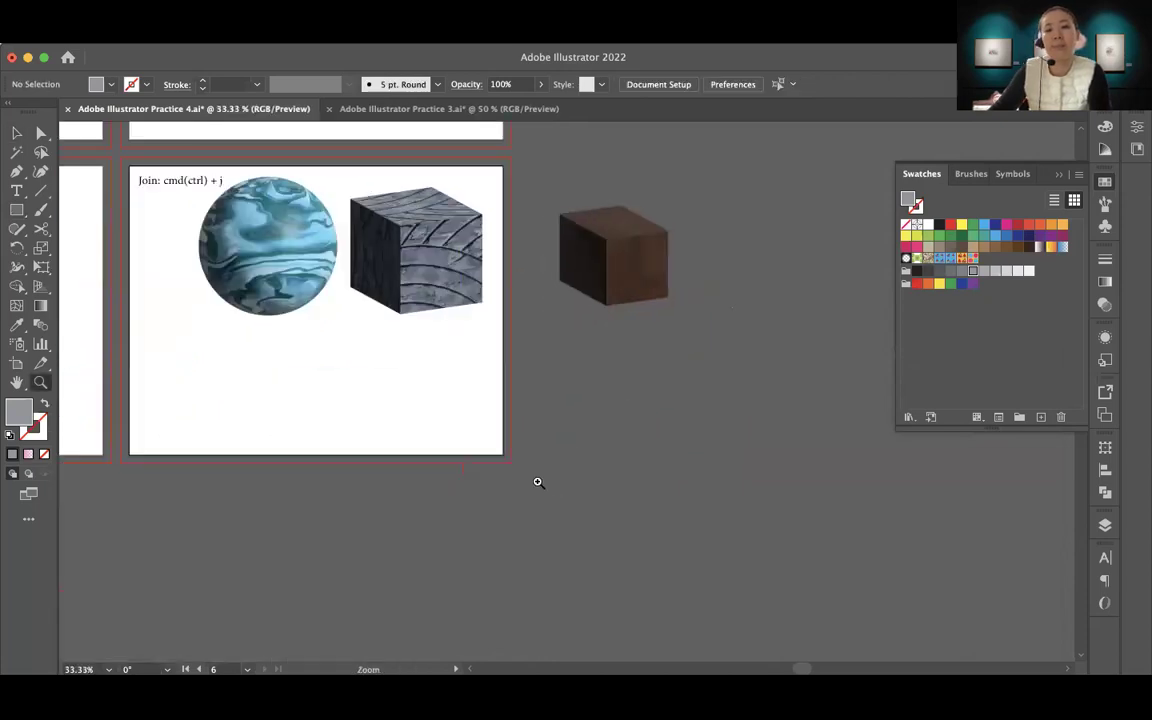
{"action": "scroll", "coordinate": [538, 482], "scroll_direction": "left", "scroll_amount": 10}
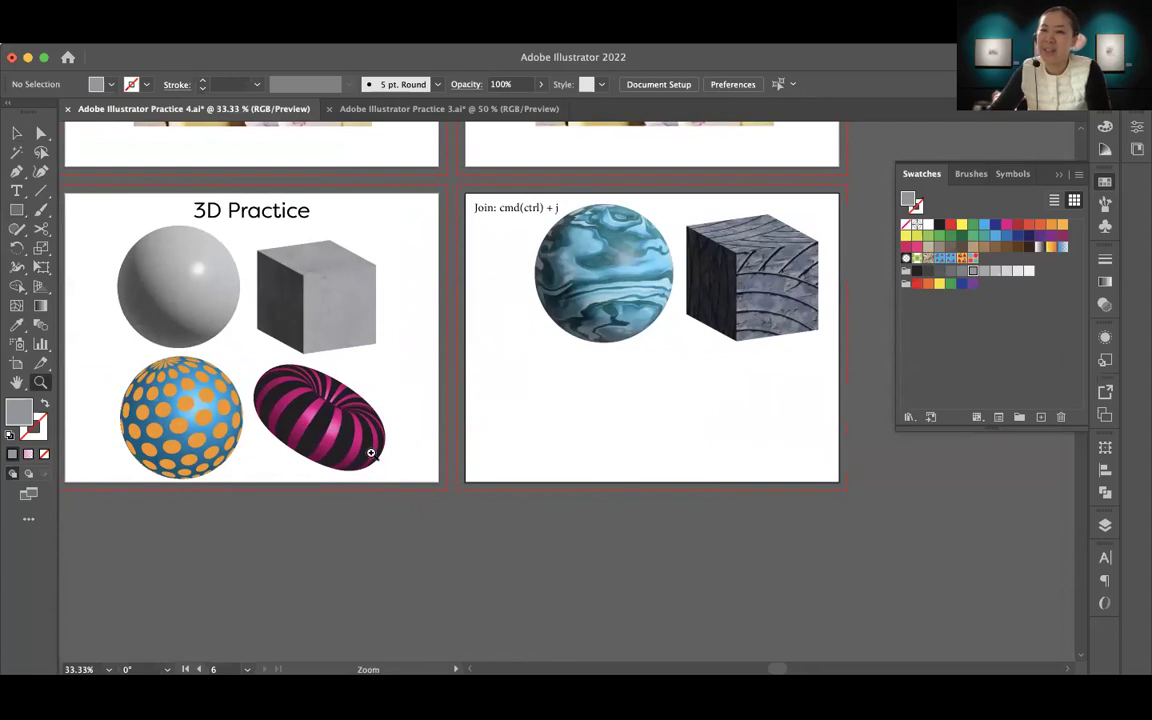
{"action": "scroll", "coordinate": [661, 460], "scroll_direction": "right", "scroll_amount": 3}
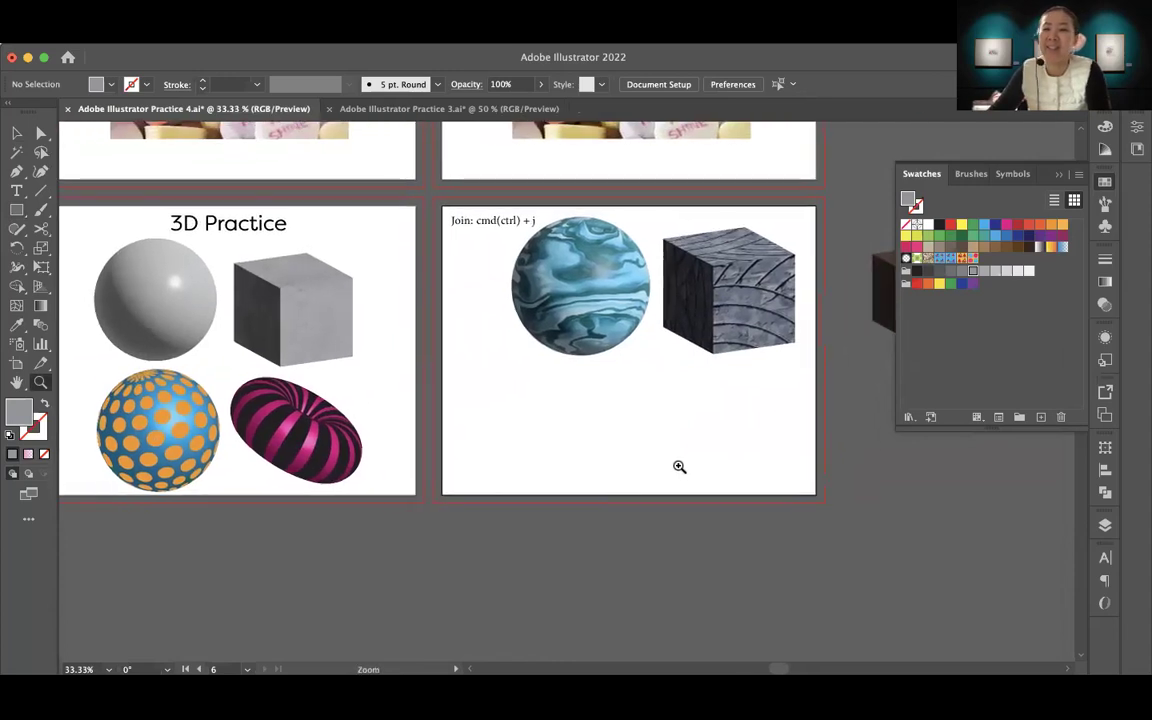
{"action": "scroll", "coordinate": [640, 455], "scroll_direction": "right", "scroll_amount": 2}
{"action": "left_click", "coordinate": [571, 437]}
{"action": "scroll", "coordinate": [550, 450], "scroll_direction": "up", "scroll_amount": 5}
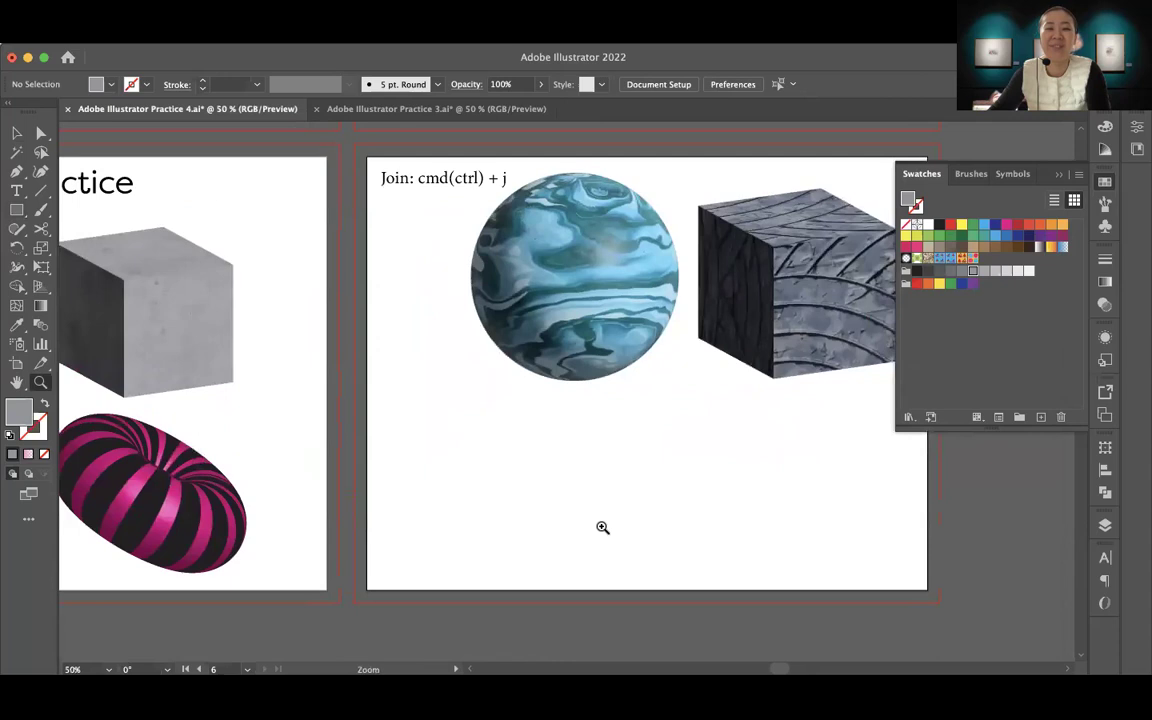
{"action": "scroll", "coordinate": [602, 527], "scroll_direction": "left", "scroll_amount": 5}
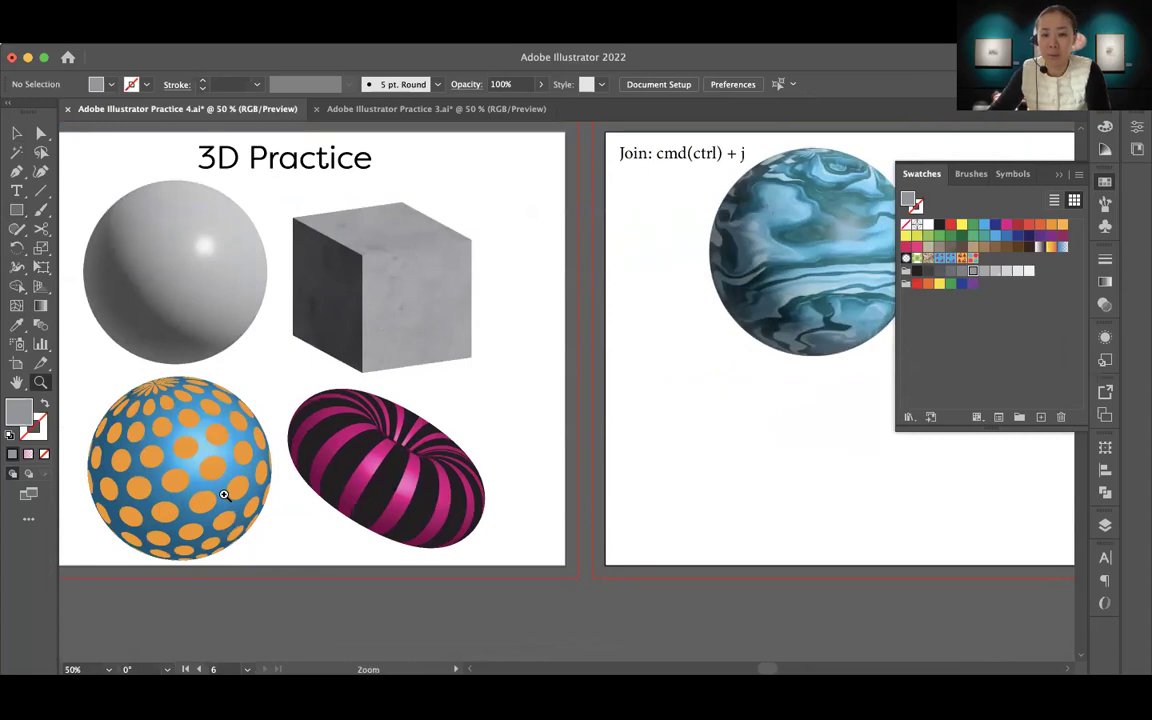
{"action": "scroll", "coordinate": [483, 491], "scroll_direction": "right", "scroll_amount": 5}
{"action": "scroll", "coordinate": [416, 483], "scroll_direction": "left", "scroll_amount": 5}
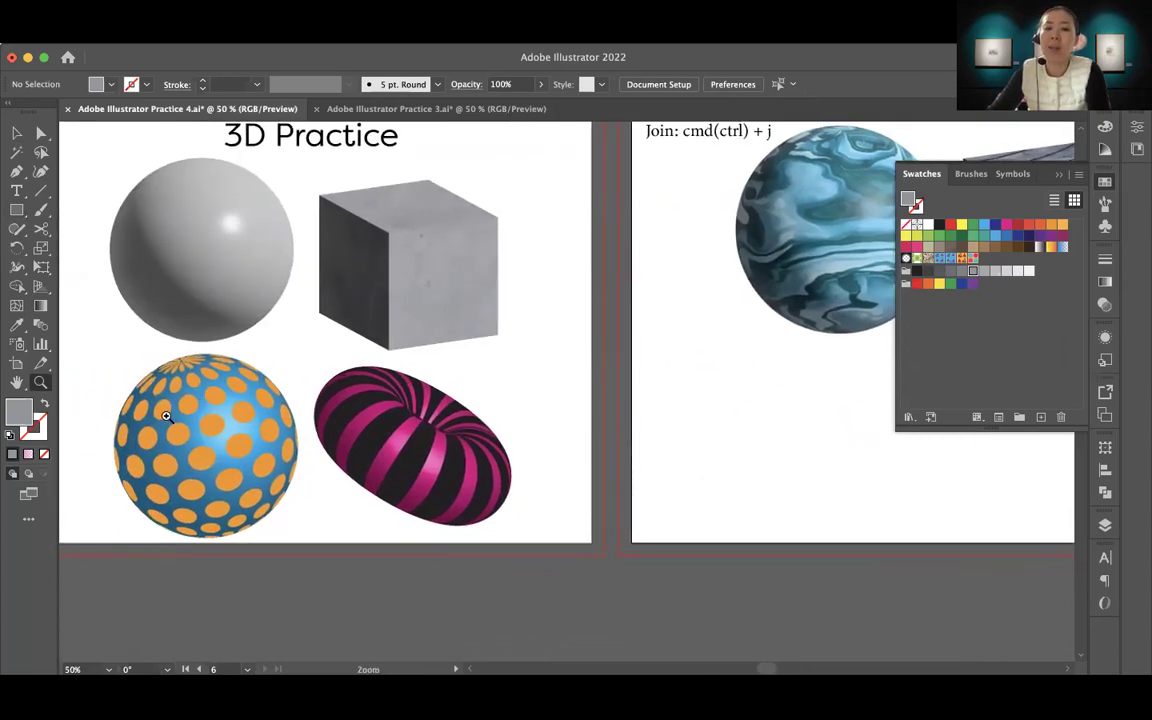
{"action": "scroll", "coordinate": [558, 440], "scroll_direction": "right", "scroll_amount": 8}
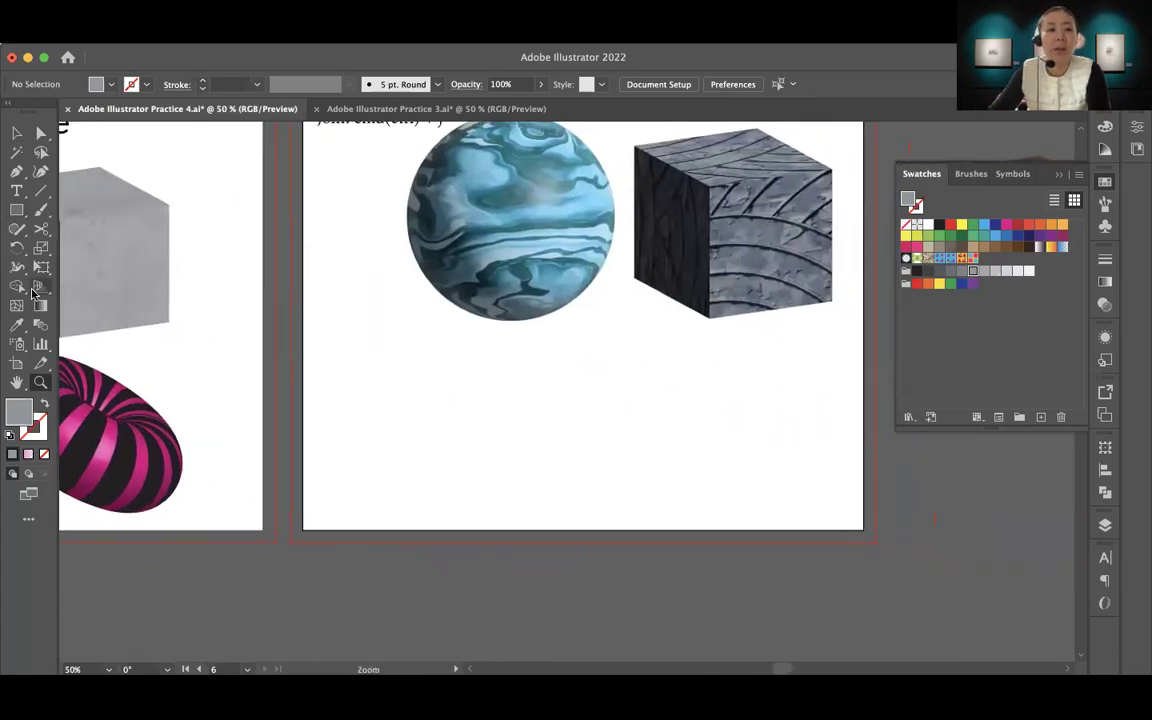
Draw a small circle below the marble sphere and fill it blue
{"action": "left_click", "coordinate": [16, 210]}
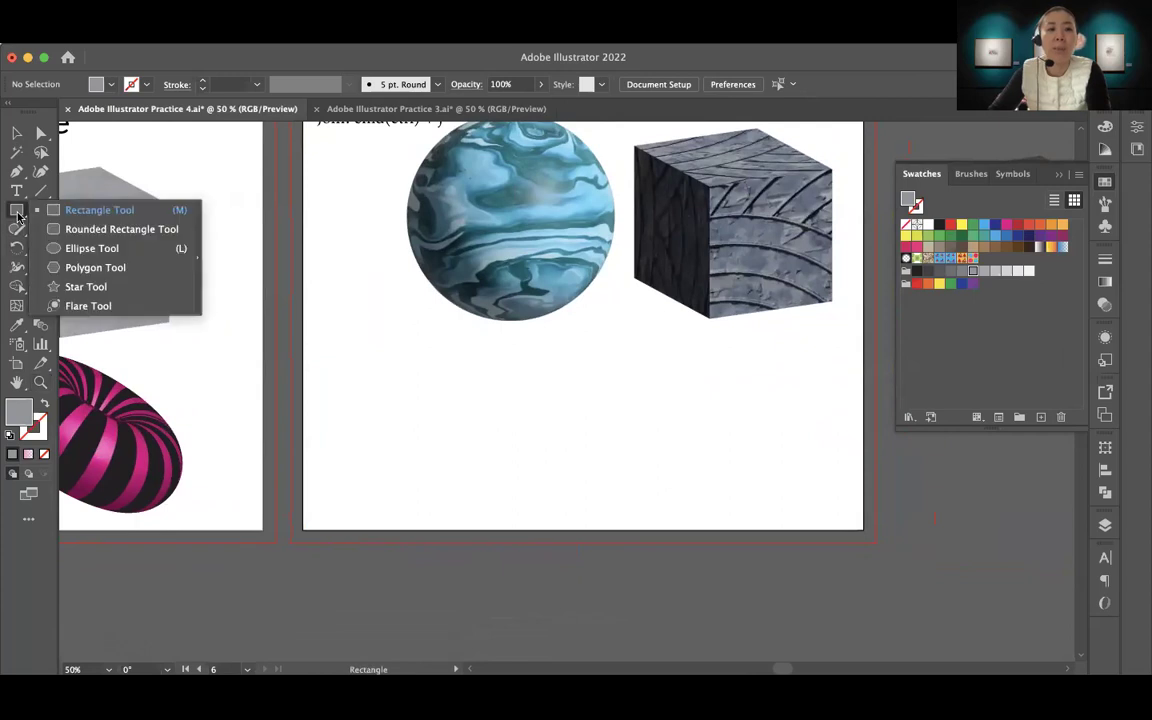
{"action": "left_click", "coordinate": [92, 248]}
{"action": "left_click_drag", "start_coordinate": [428, 374], "coordinate": [441, 390]}
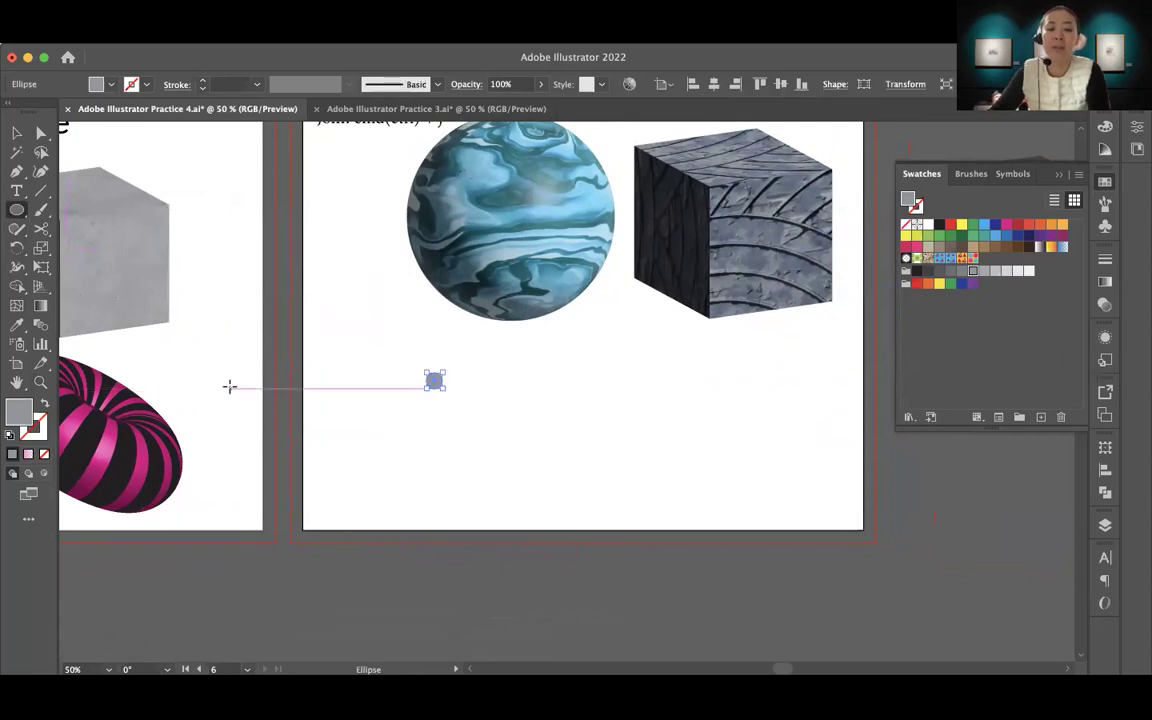
{"action": "left_click", "coordinate": [997, 236]}
{"action": "left_click", "coordinate": [17, 132]}
{"action": "left_click", "coordinate": [475, 408]}
Duplicate the blue circle rightward repeatedly to build a row of 13 dots
{"action": "left_click", "coordinate": [436, 383]}
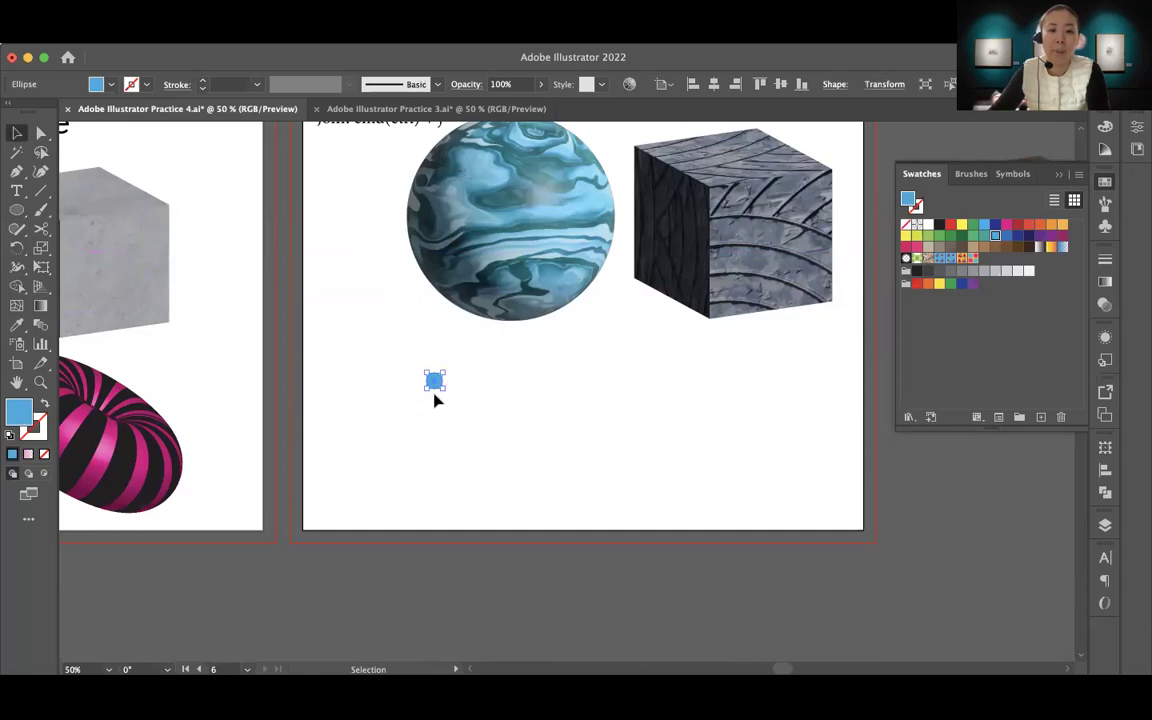
{"action": "left_click_drag", "start_coordinate": [436, 384], "coordinate": [458, 386]}
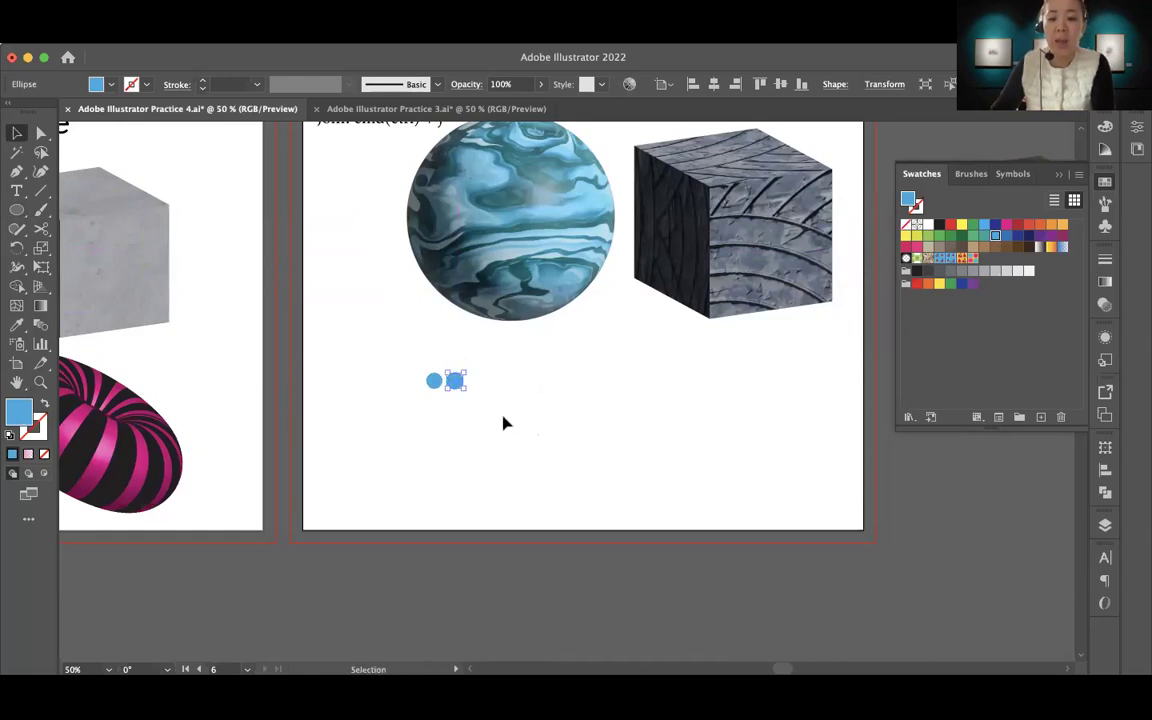
{"action": "key", "text": "super+d"}
{"action": "key", "text": "super+d"}
{"action": "key", "text": "super+d"}
{"action": "key", "text": "super+d"}
{"action": "key", "text": "super+d"}
{"action": "key", "text": "super+d"}
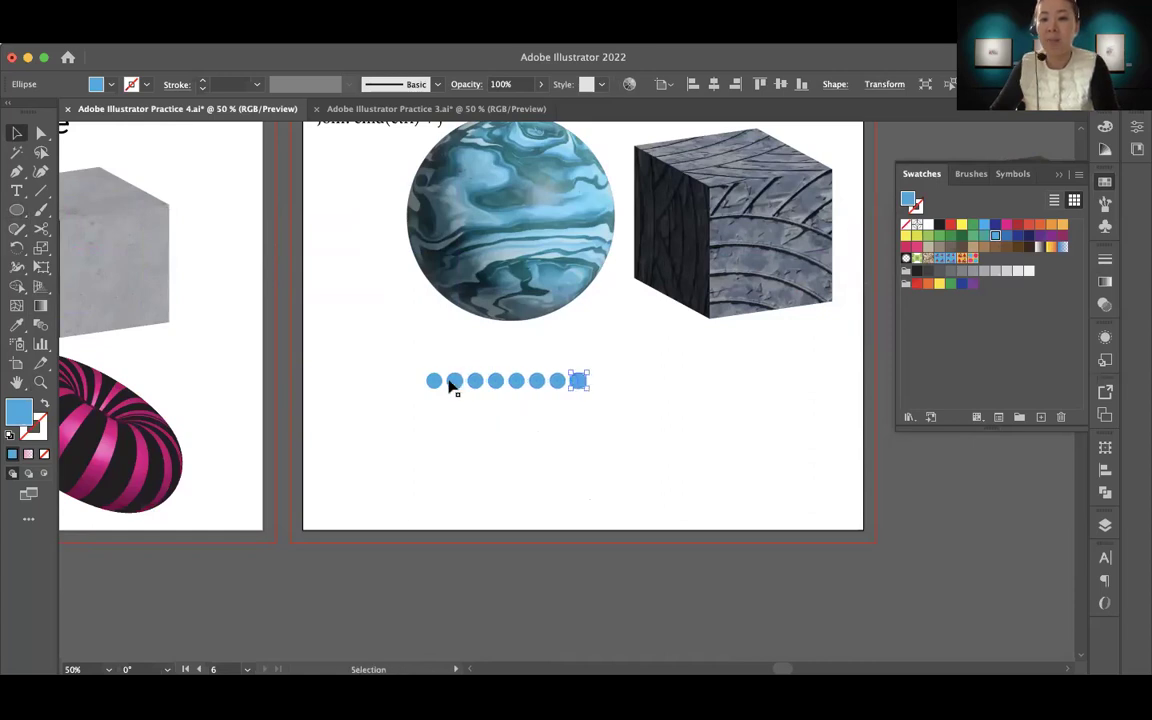
{"action": "key", "text": "super+d"}
{"action": "key", "text": "super+d"}
{"action": "key", "text": "super+d"}
{"action": "key", "text": "super+d"}
{"action": "key", "text": "super+d"}
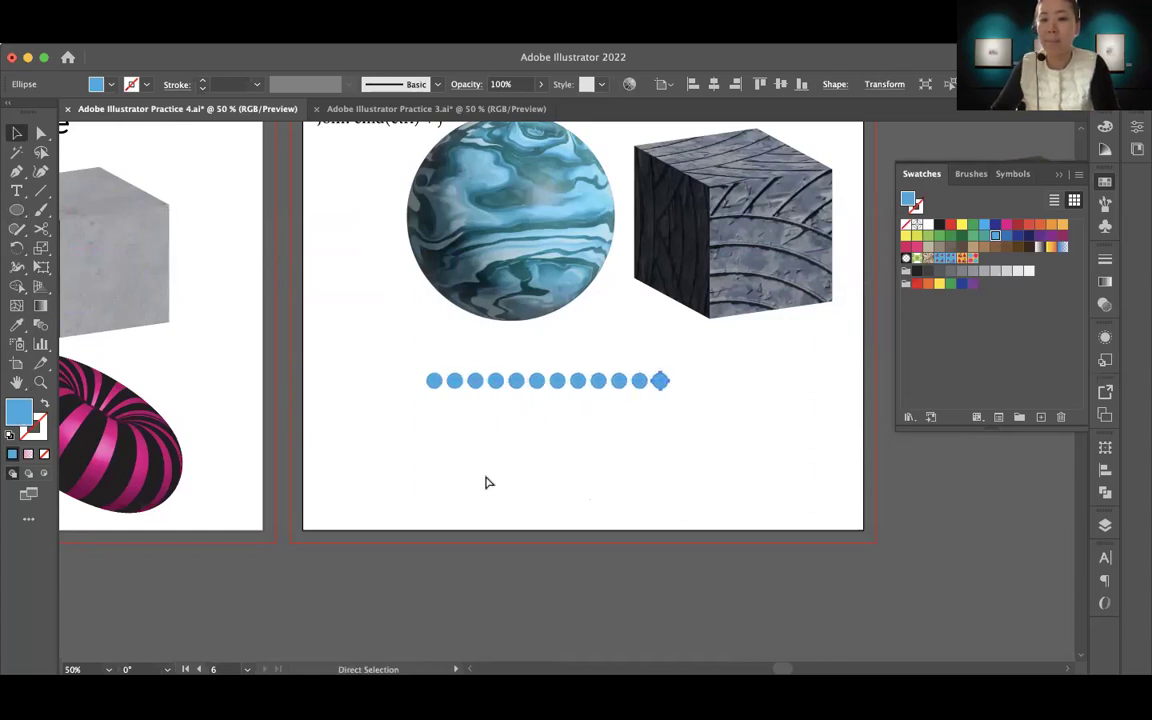
Copy the row of dots downward repeatedly to make eight rows
{"action": "left_click_drag", "start_coordinate": [393, 363], "coordinate": [733, 404]}
{"action": "left_click_drag", "start_coordinate": [392, 352], "coordinate": [803, 411]}
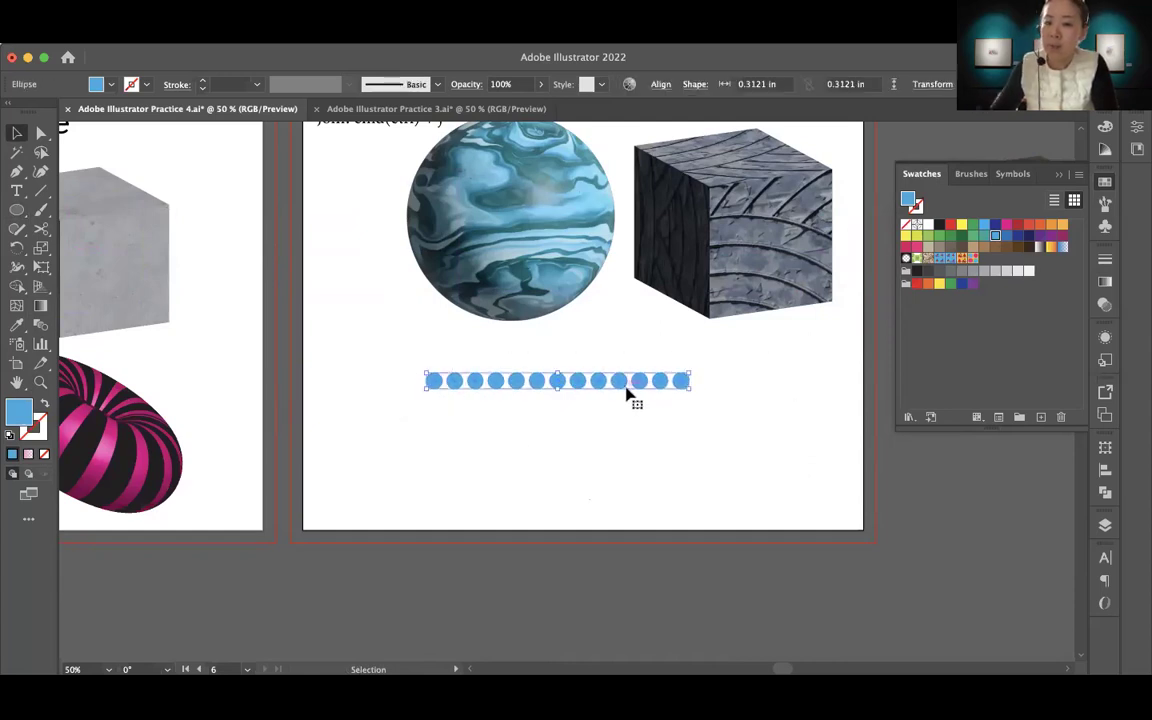
{"action": "left_click_drag", "start_coordinate": [621, 388], "coordinate": [630, 410]}
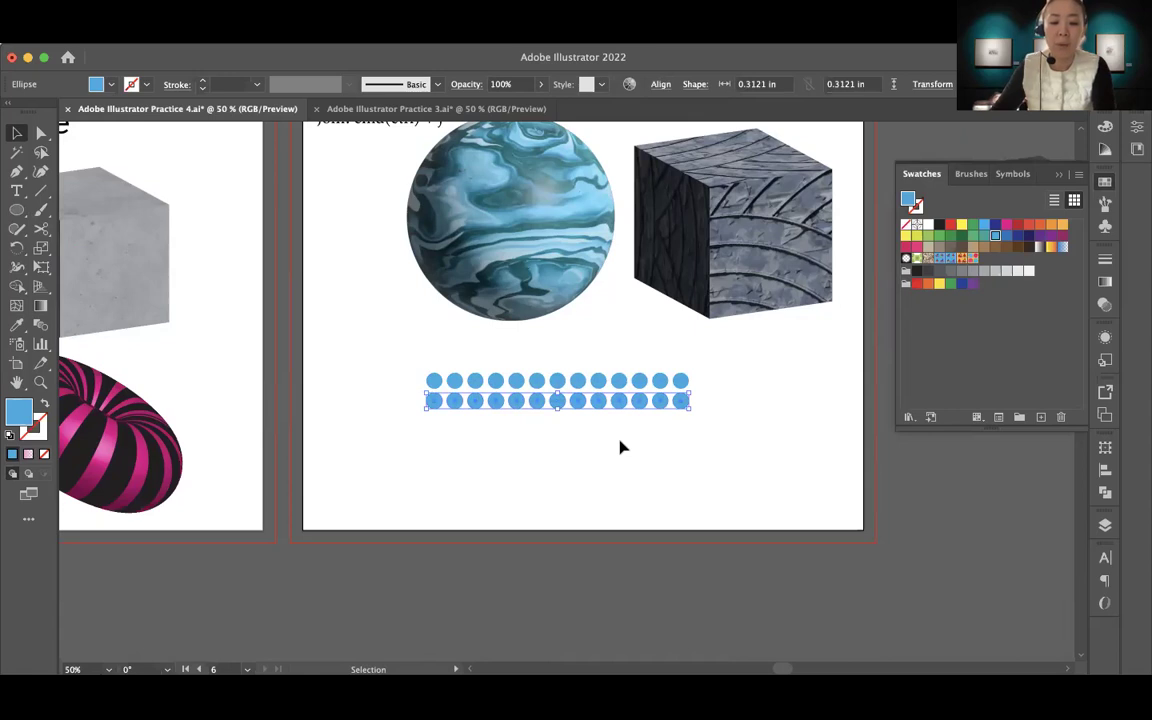
{"action": "key", "text": "super+d"}
{"action": "key", "text": "super+d"}
{"action": "key", "text": "super+d"}
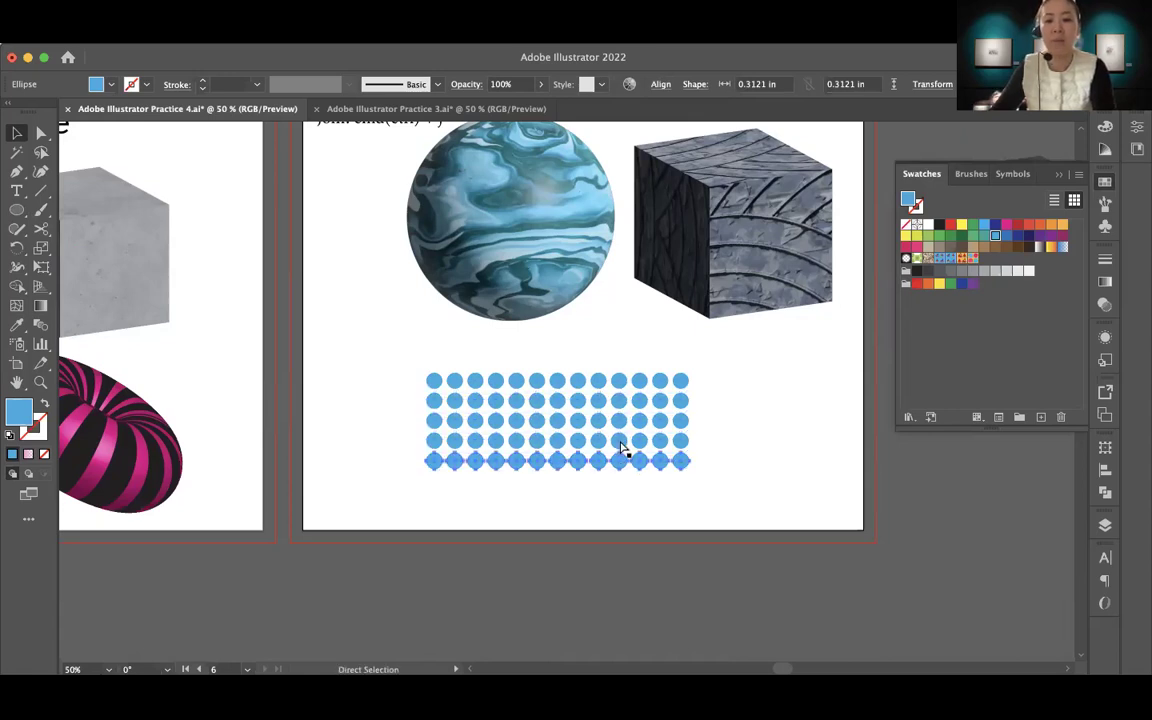
{"action": "key", "text": "super+d"}
{"action": "key", "text": "super+d"}
{"action": "key", "text": "super+d"}
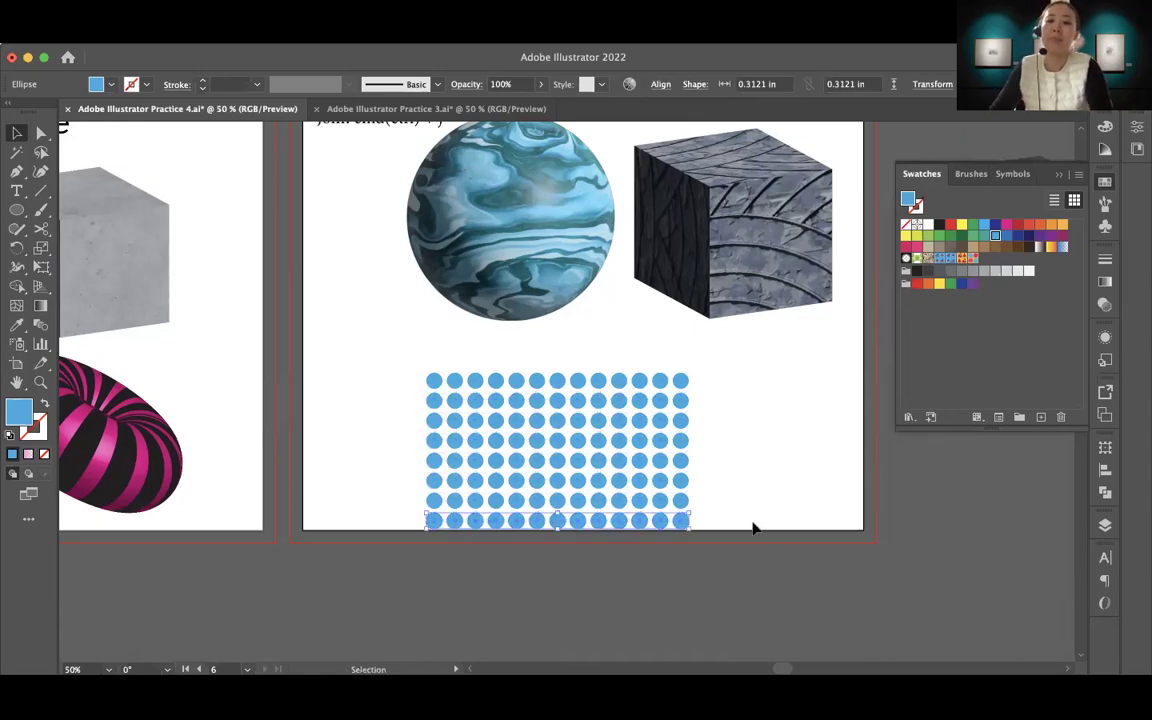
{"action": "left_click", "coordinate": [755, 528]}
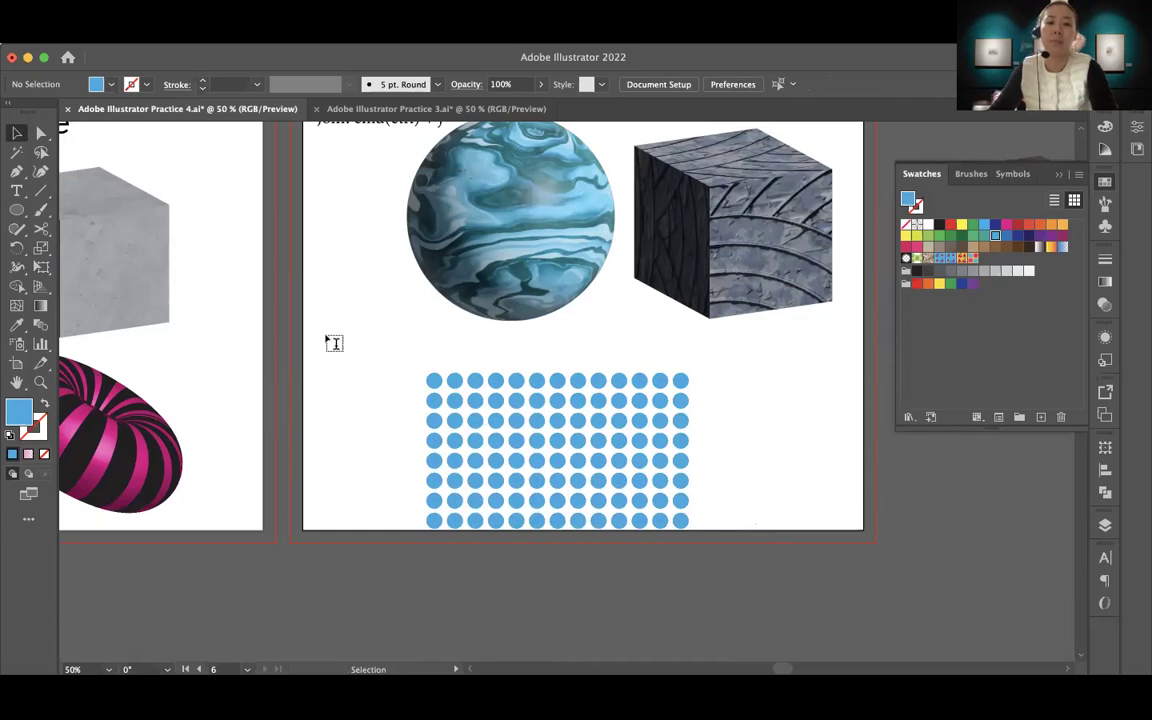
Place a text point left of the dot grid with the Type tool and start typing
{"action": "key", "text": "t"}
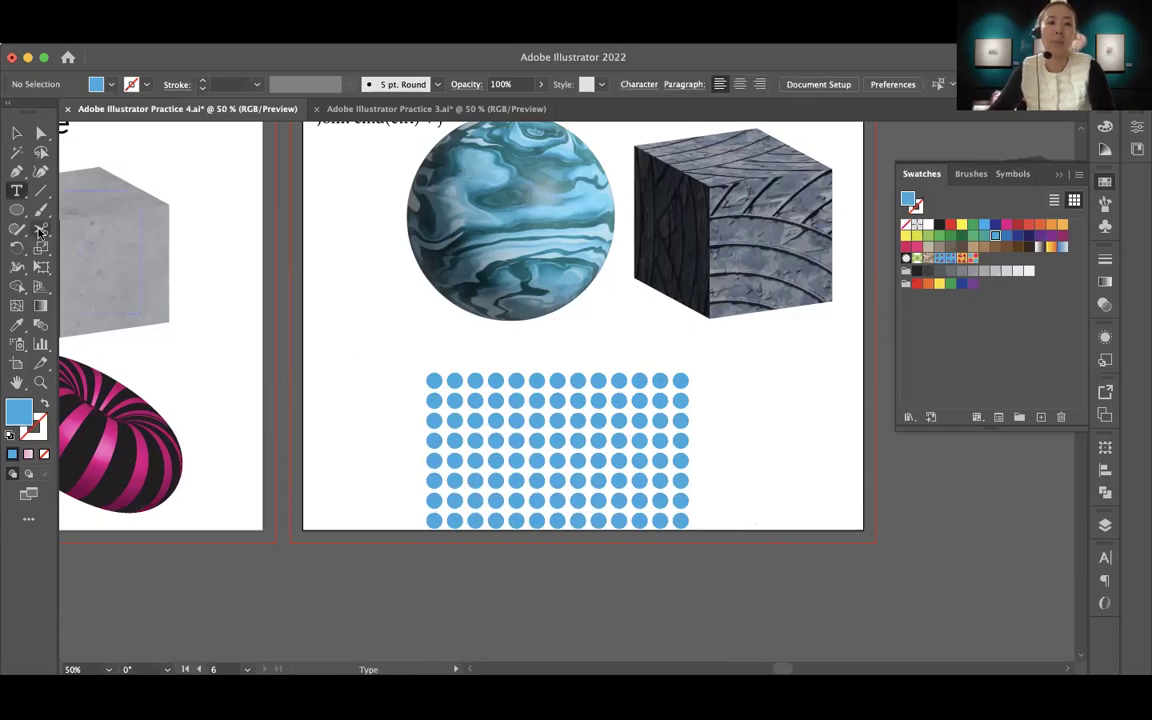
{"action": "left_click", "coordinate": [17, 135]}
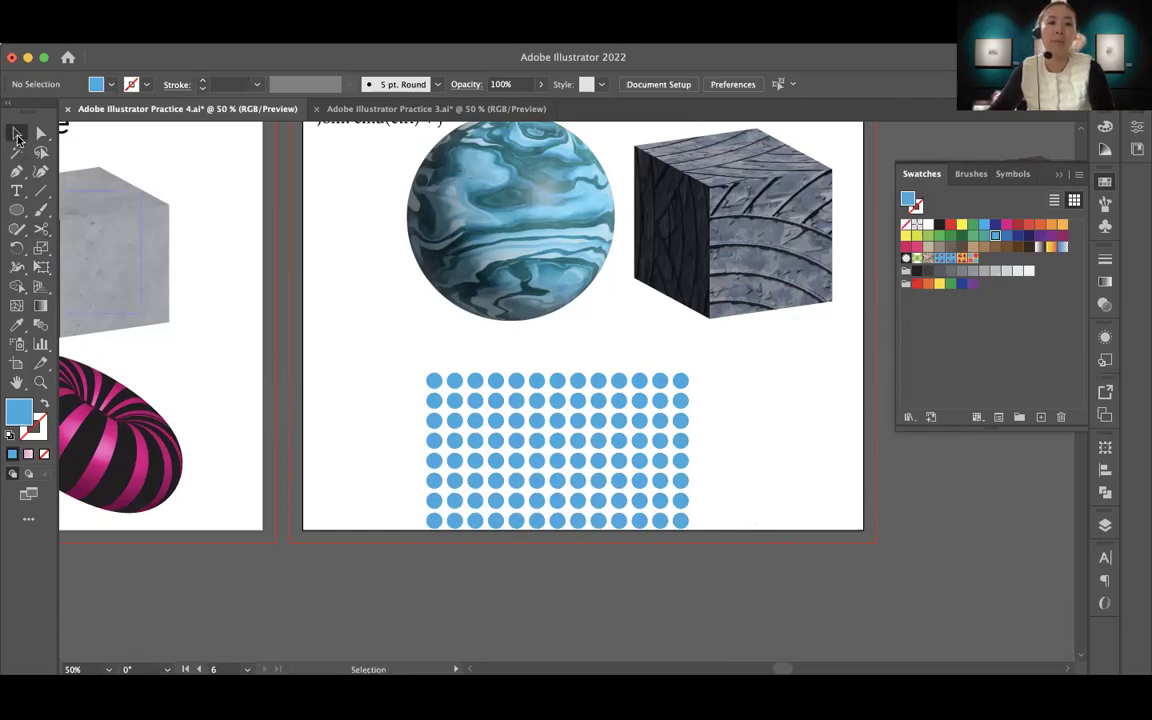
{"action": "key", "text": "t"}
{"action": "left_click", "coordinate": [325, 336]}
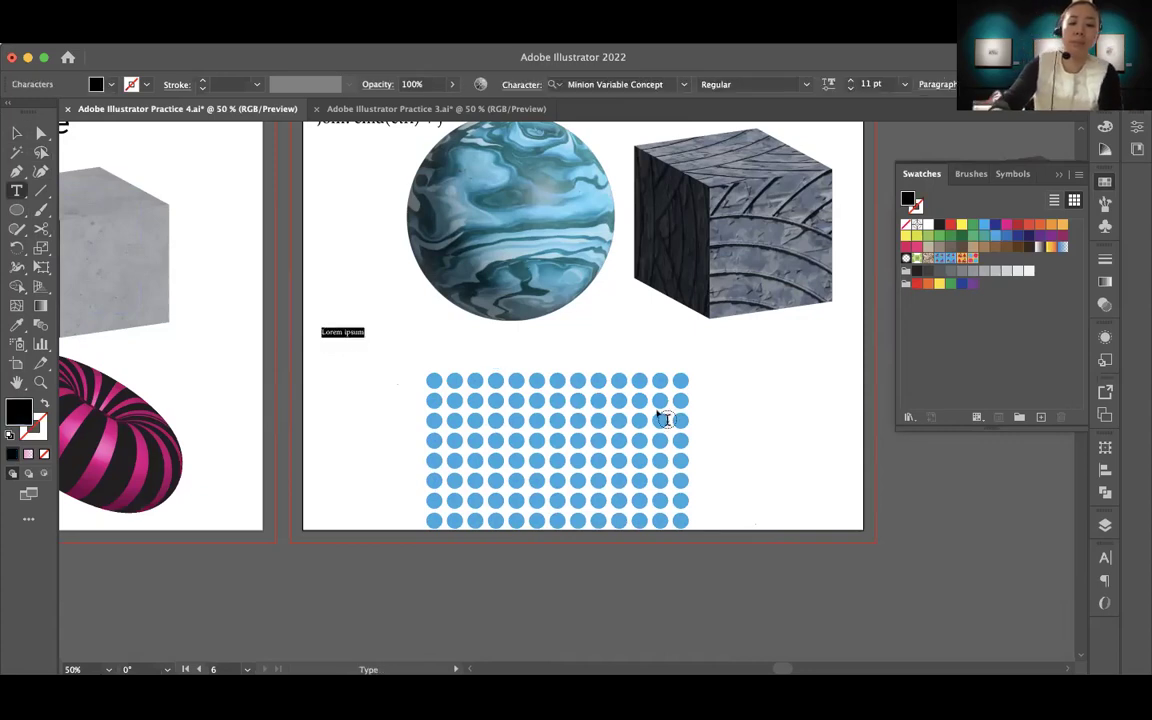
{"action": "type", "text": "q"}
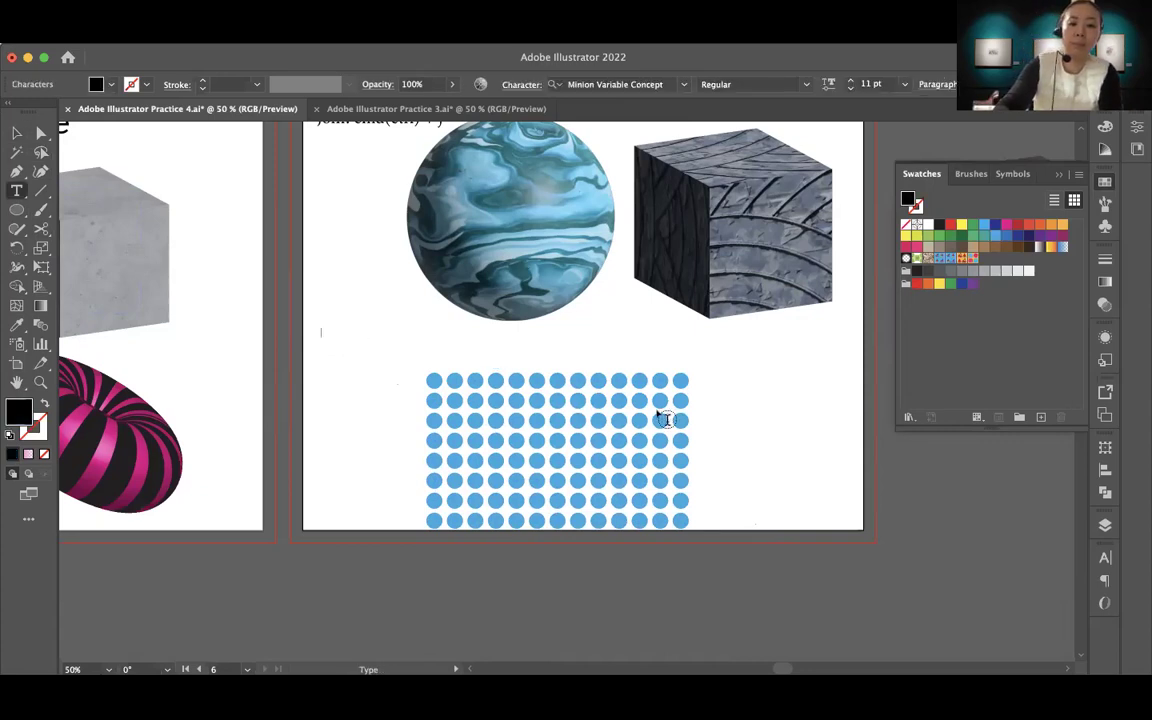
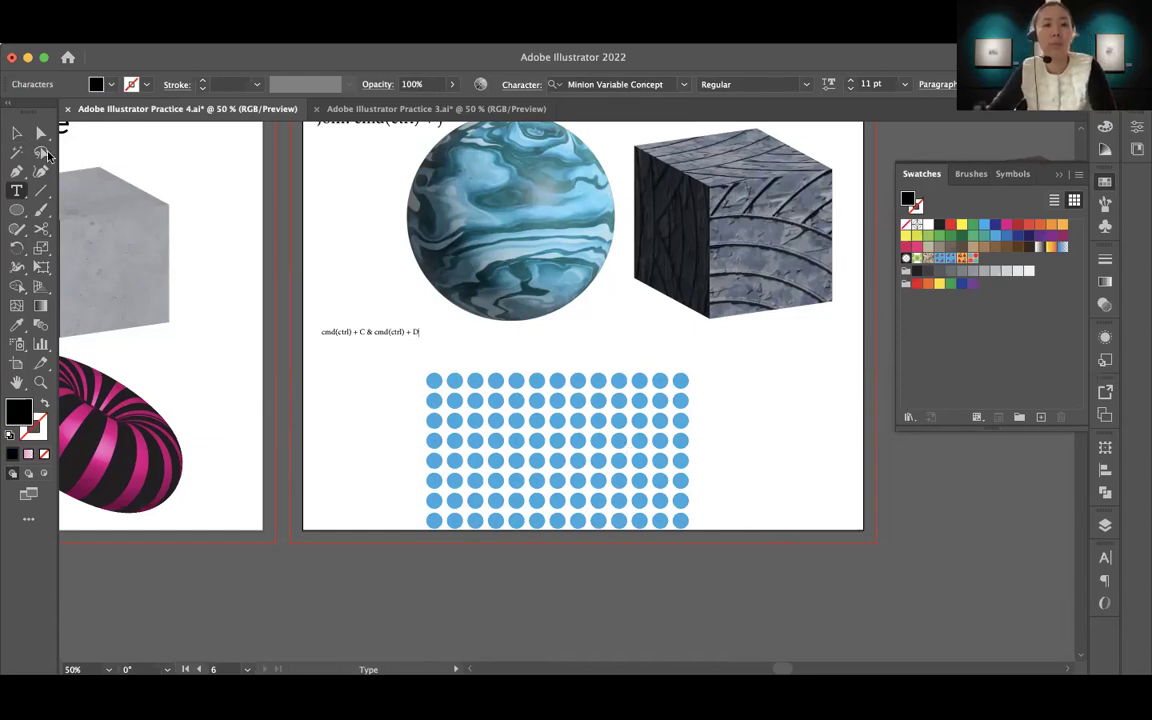
Enlarge the shortcut note text by dragging its corner handle
{"action": "left_click", "coordinate": [16, 131]}
{"action": "left_click", "coordinate": [370, 332]}
{"action": "mouse_move", "coordinate": [420, 336]}
{"action": "left_mouse_down"}
{"action": "mouse_move", "coordinate": [472, 360]}
{"action": "mouse_move", "coordinate": [463, 342]}
{"action": "mouse_move", "coordinate": [437, 352]}
{"action": "left_mouse_up"}
{"action": "left_click", "coordinate": [440, 358]}
Group all the blue dots into one grid with Ctrl+G and show the Symbols library
{"action": "scroll", "coordinate": [674, 532], "scroll_direction": "down", "scroll_amount": 2}
{"action": "scroll", "coordinate": [674, 532], "scroll_direction": "right", "scroll_amount": 2}
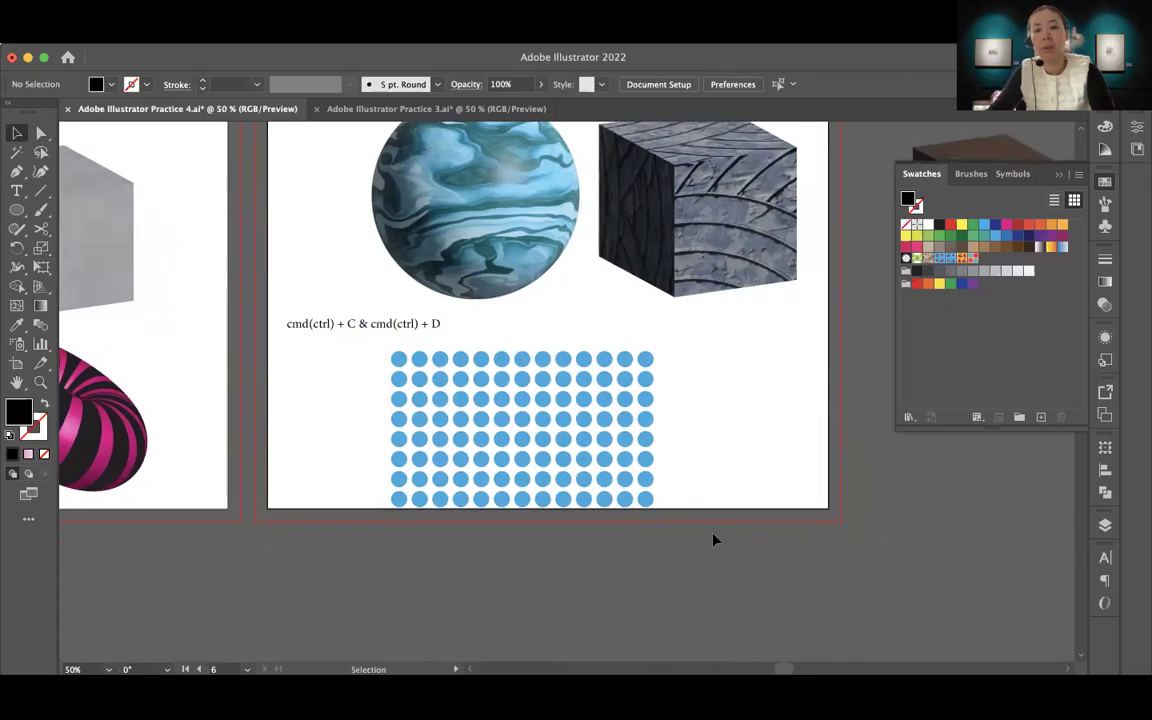
{"action": "left_click_drag", "start_coordinate": [365, 329], "coordinate": [714, 553]}
{"action": "key", "text": "ctrl+g"}
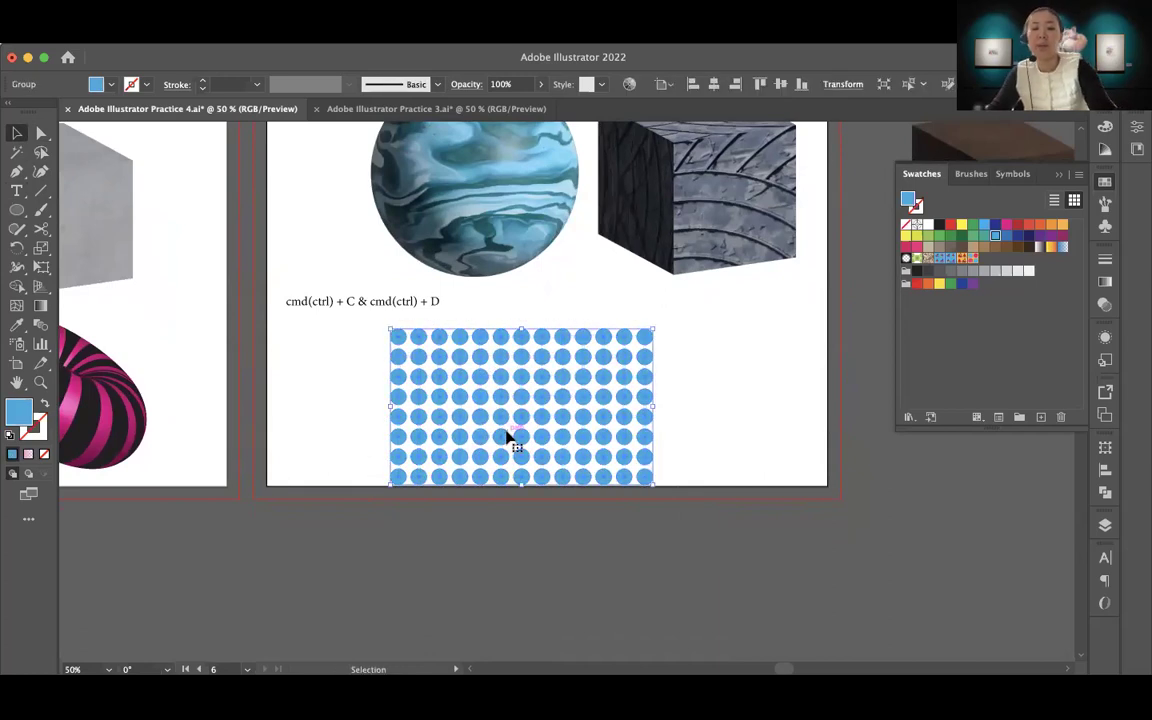
{"action": "left_click", "coordinate": [694, 432]}
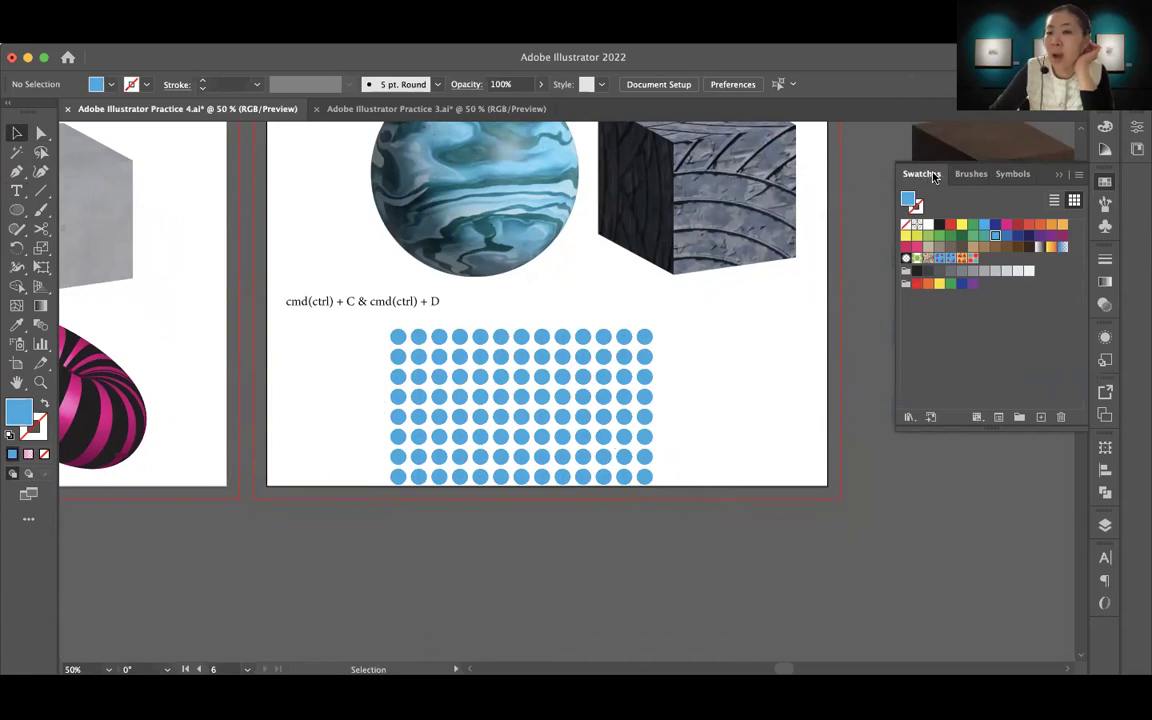
{"action": "left_click", "coordinate": [1013, 174]}
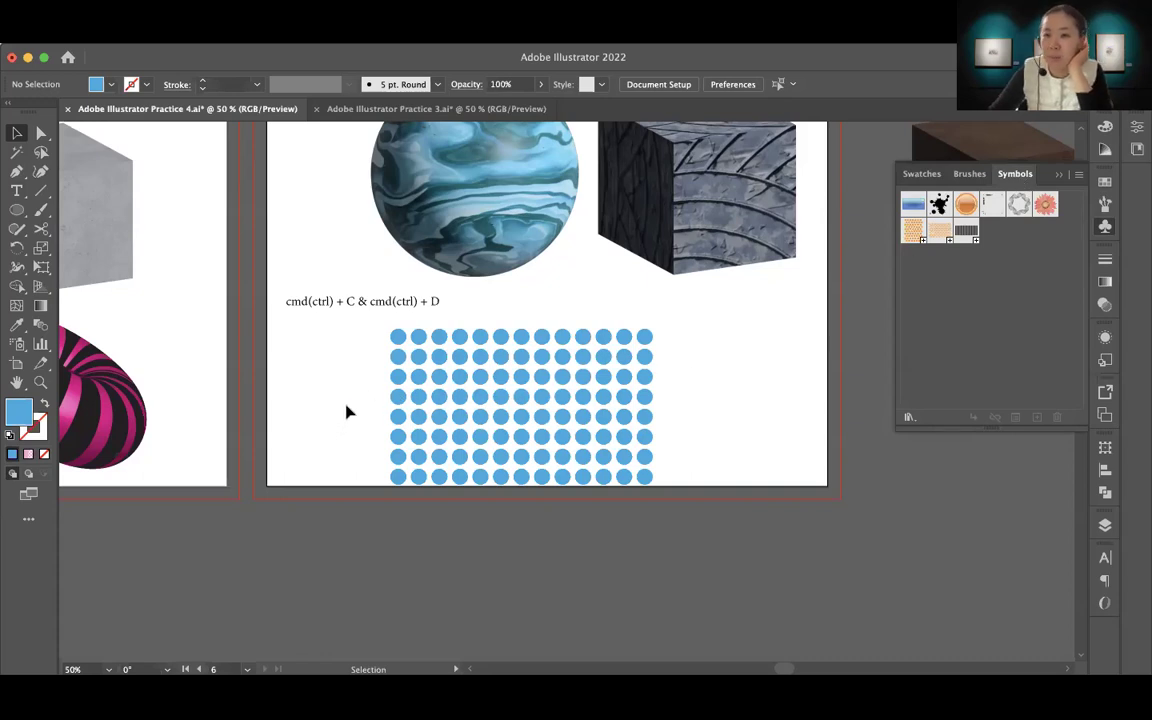
Save the dot grid as a 'blue dots' symbol and move its instance off the artboard, lower right
{"action": "left_click_drag", "start_coordinate": [359, 327], "coordinate": [778, 596]}
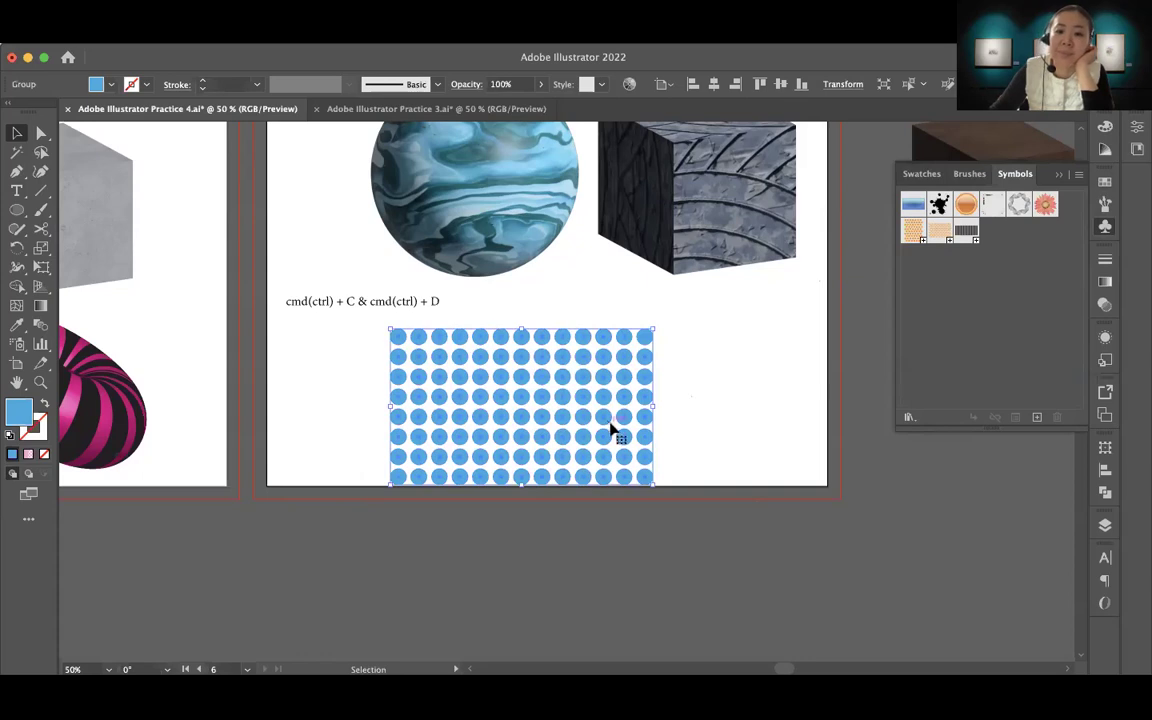
{"action": "left_click_drag", "start_coordinate": [603, 425], "coordinate": [988, 329]}
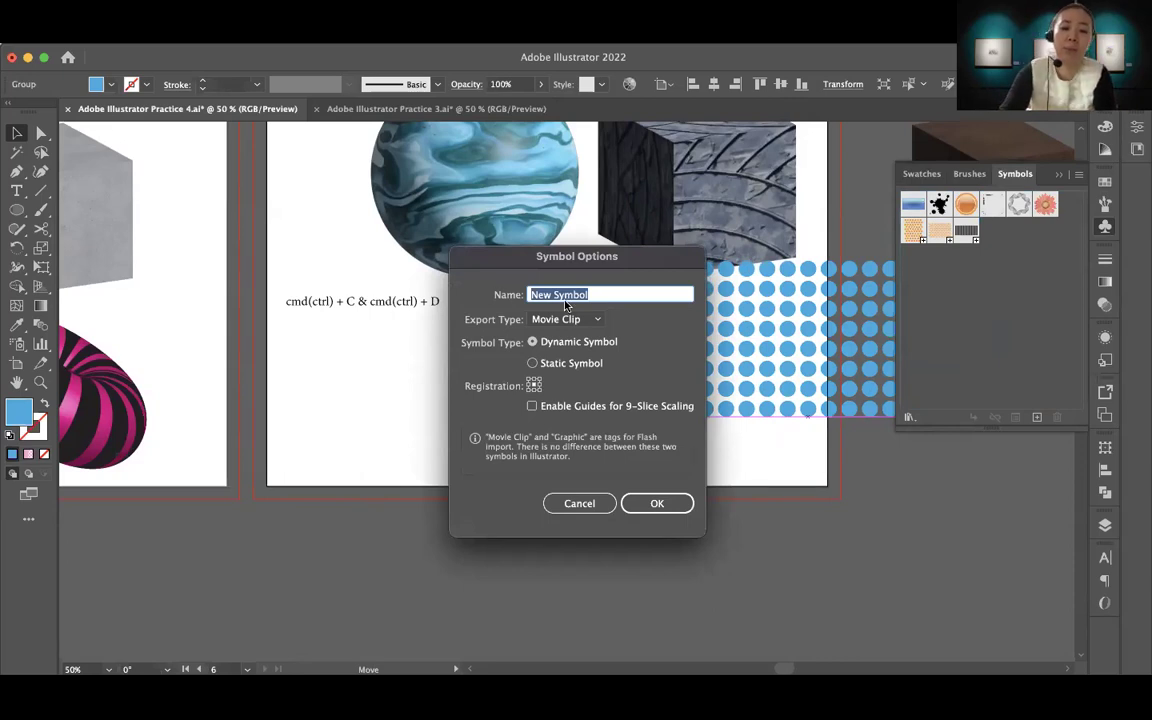
{"action": "type", "text": "blue dots"}
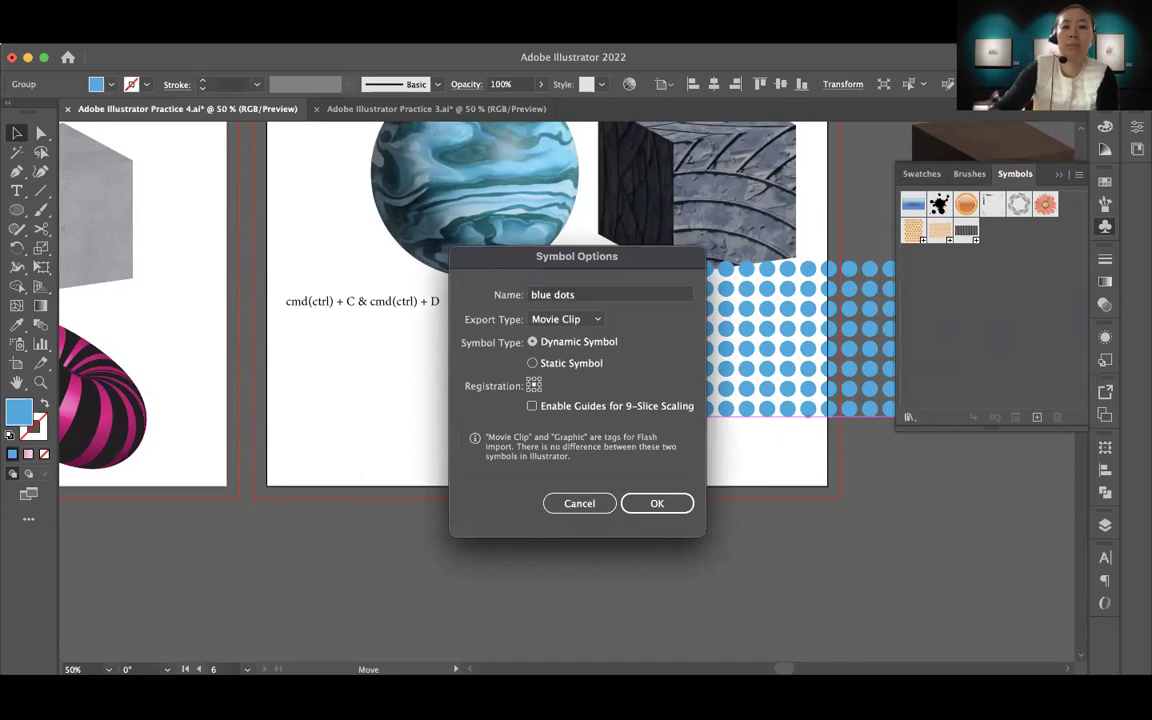
{"action": "key", "text": "Return"}
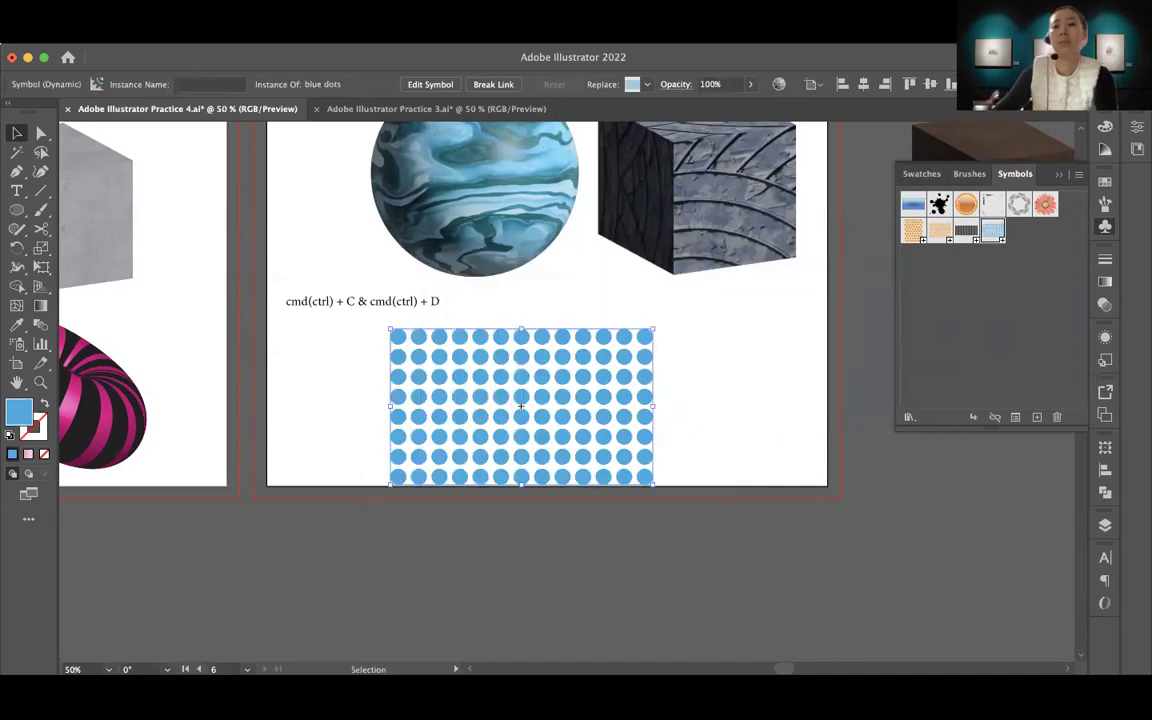
{"action": "left_click_drag", "start_coordinate": [441, 340], "coordinate": [913, 502]}
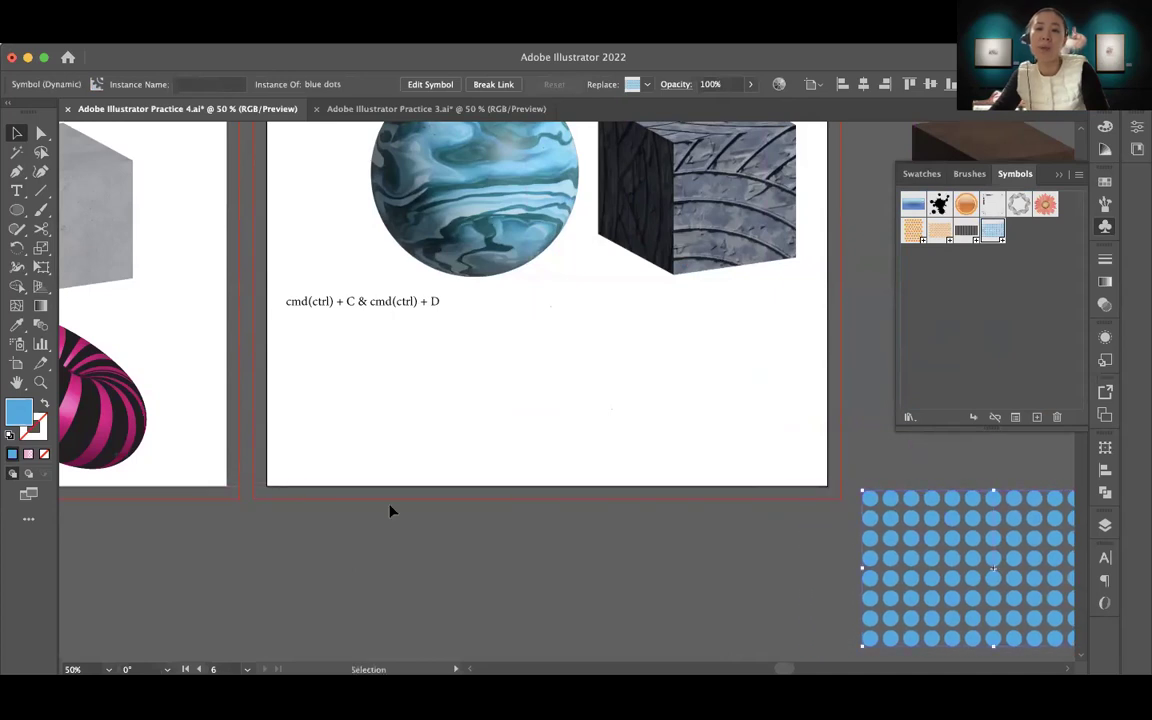
Draw a circle with the Ellipse tool below the shortcut note
{"action": "left_click", "coordinate": [508, 562]}
{"action": "scroll", "coordinate": [386, 427], "scroll_direction": "up", "scroll_amount": 3}
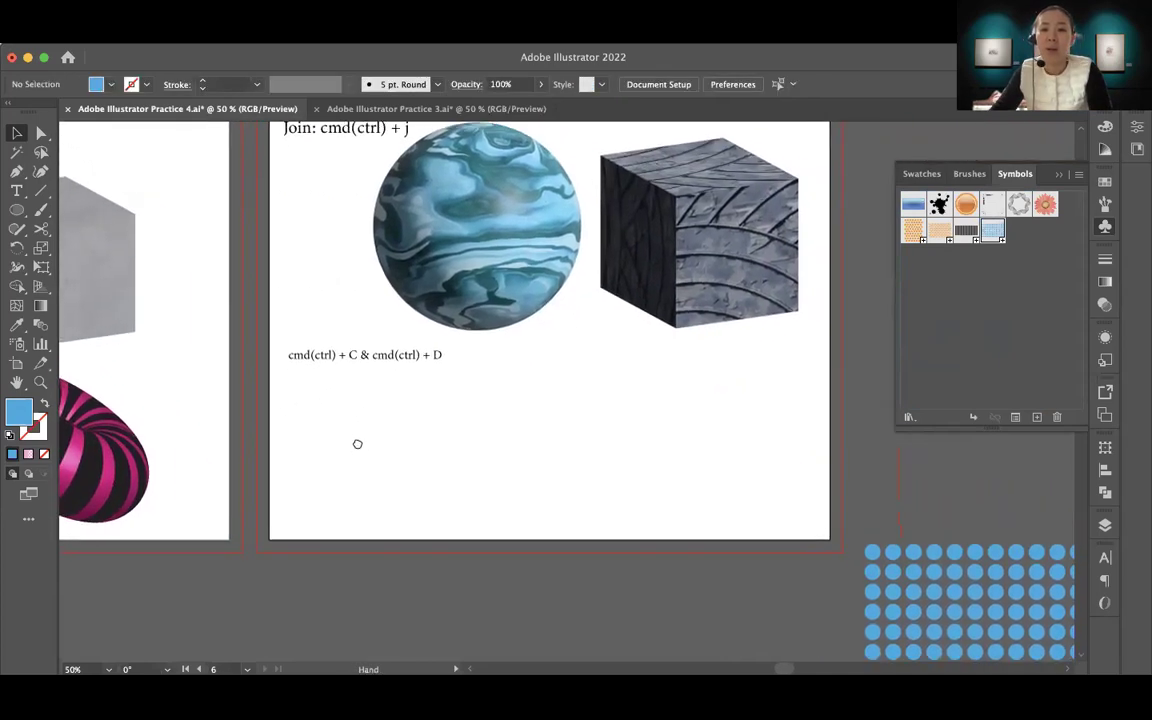
{"action": "scroll", "coordinate": [450, 447], "scroll_direction": "right", "scroll_amount": 2}
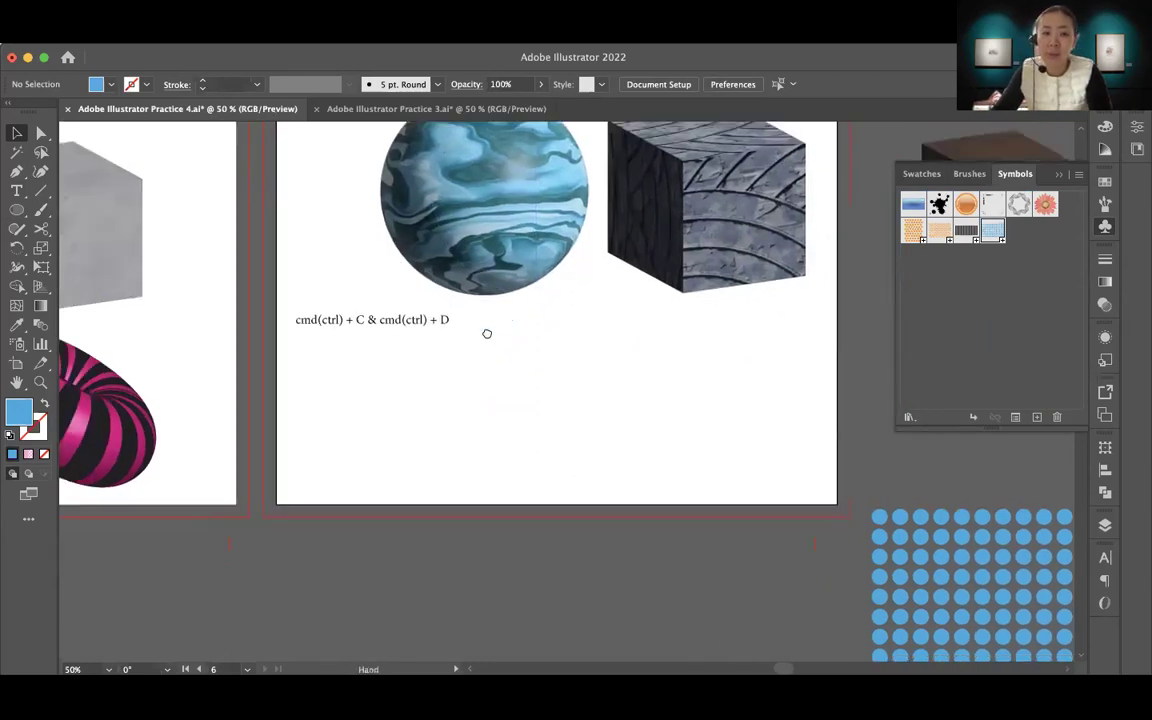
{"action": "scroll", "coordinate": [466, 373], "scroll_direction": "down", "scroll_amount": 3}
{"action": "scroll", "coordinate": [466, 373], "scroll_direction": "left", "scroll_amount": 2}
{"action": "left_click", "coordinate": [16, 212]}
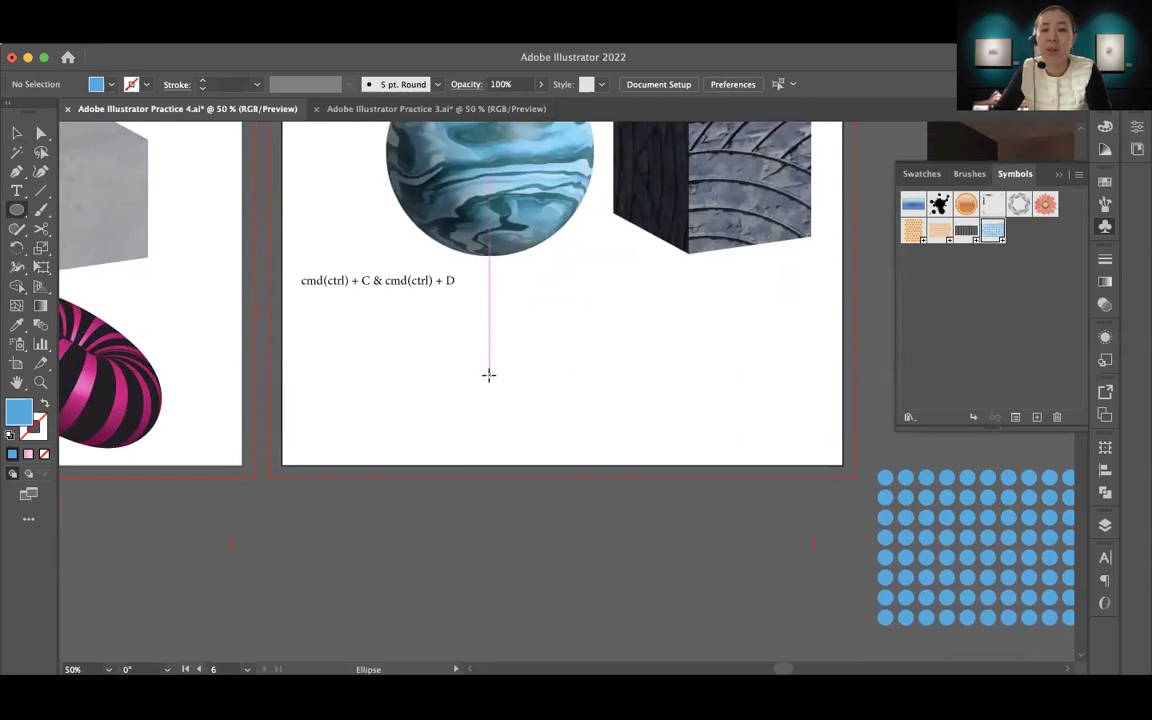
{"action": "mouse_move", "coordinate": [489, 374]}
{"action": "left_mouse_down"}
{"action": "mouse_move", "coordinate": [604, 436]}
{"action": "mouse_move", "coordinate": [594, 432]}
{"action": "left_mouse_up"}
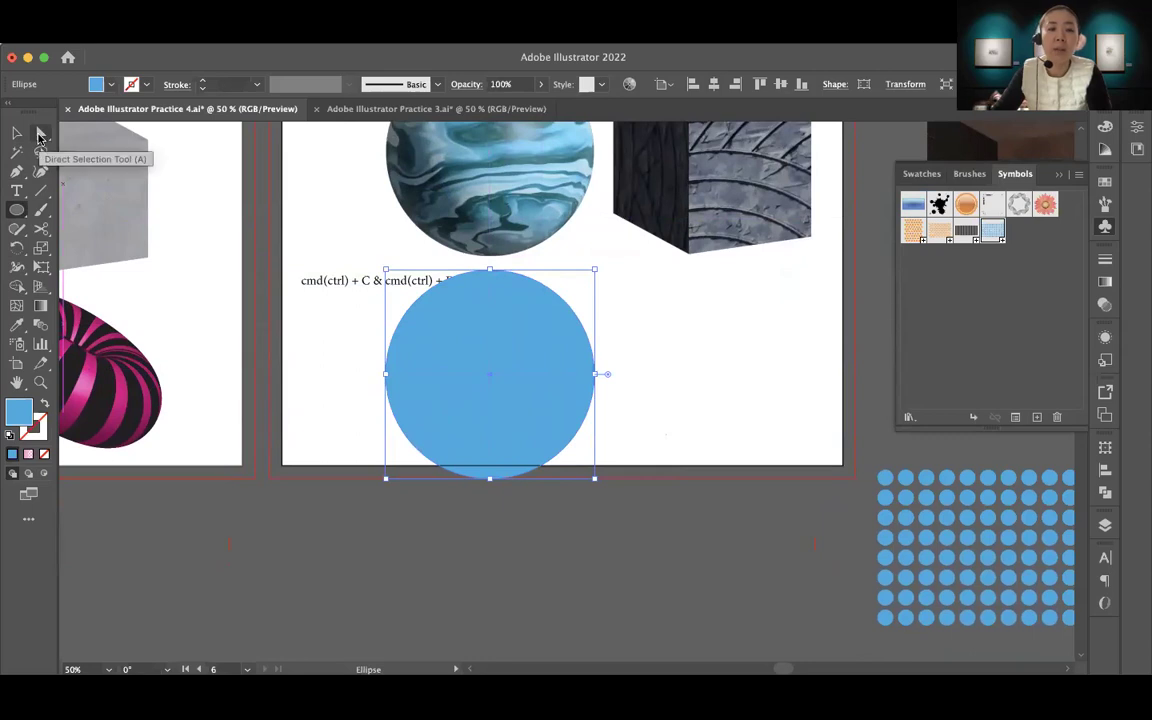
Delete the circle's right anchor and join the ends into a closed, blue-filled half-circle
{"action": "left_click", "coordinate": [40, 134]}
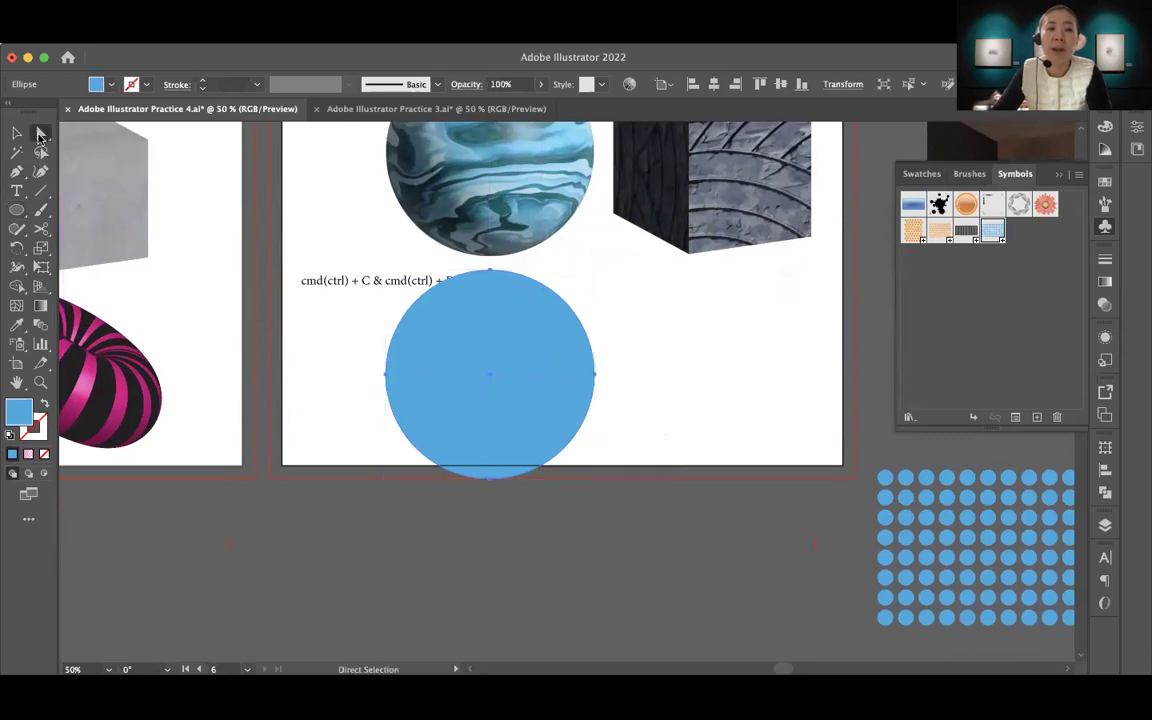
{"action": "left_click", "coordinate": [595, 376]}
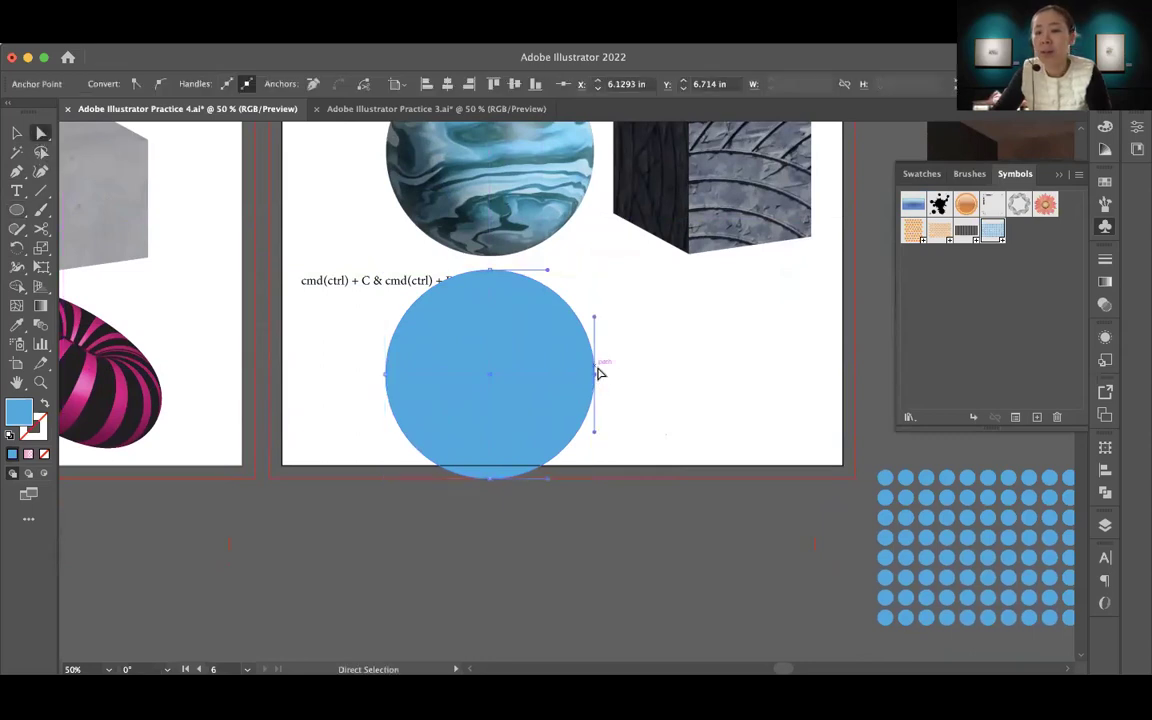
{"action": "key", "text": "Delete"}
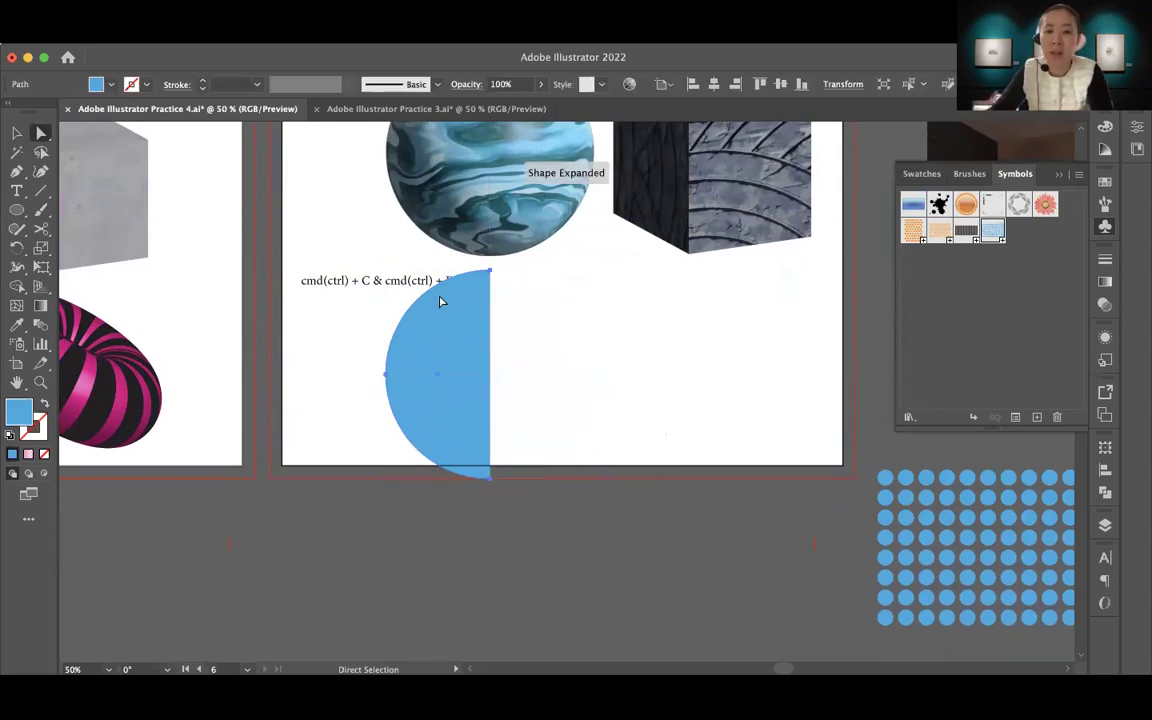
{"action": "left_click", "coordinate": [45, 403]}
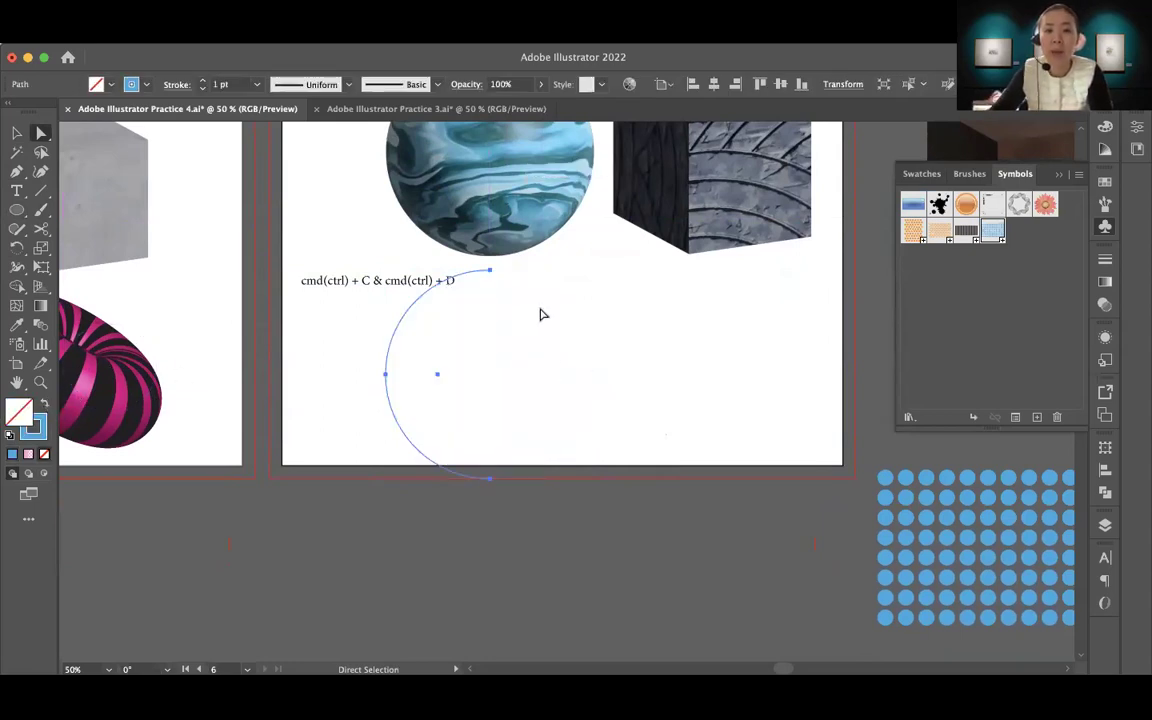
{"action": "left_click", "coordinate": [490, 272]}
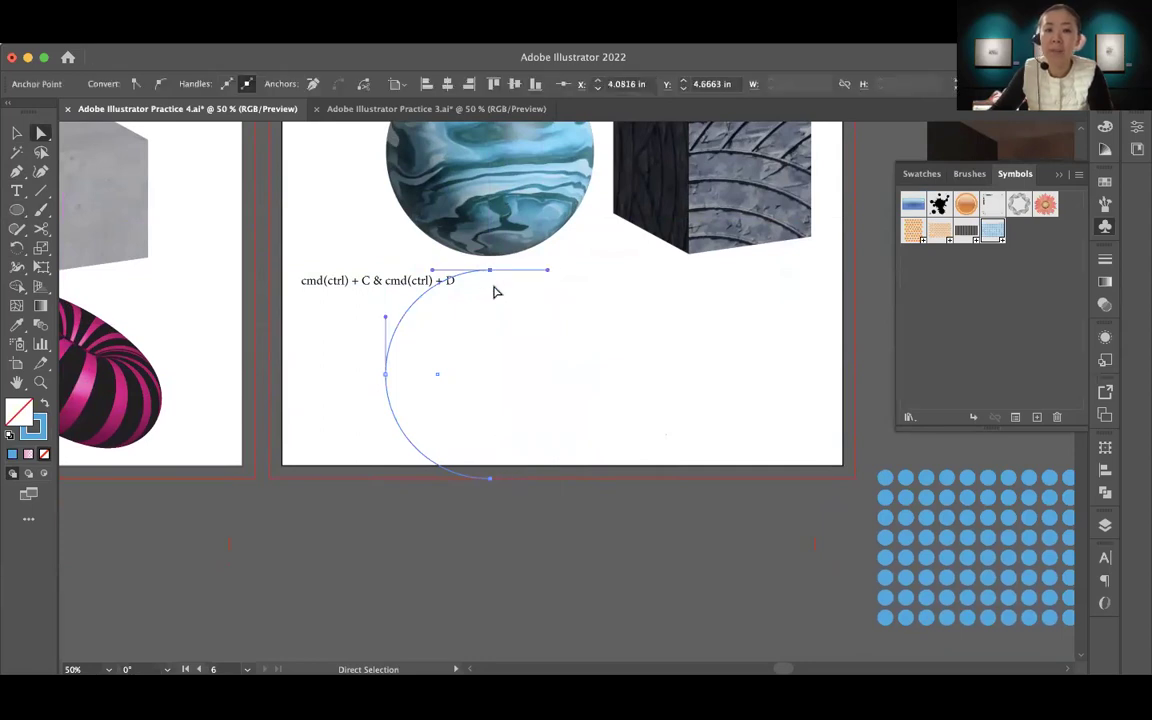
{"action": "left_click", "coordinate": [490, 479], "text": "shift"}
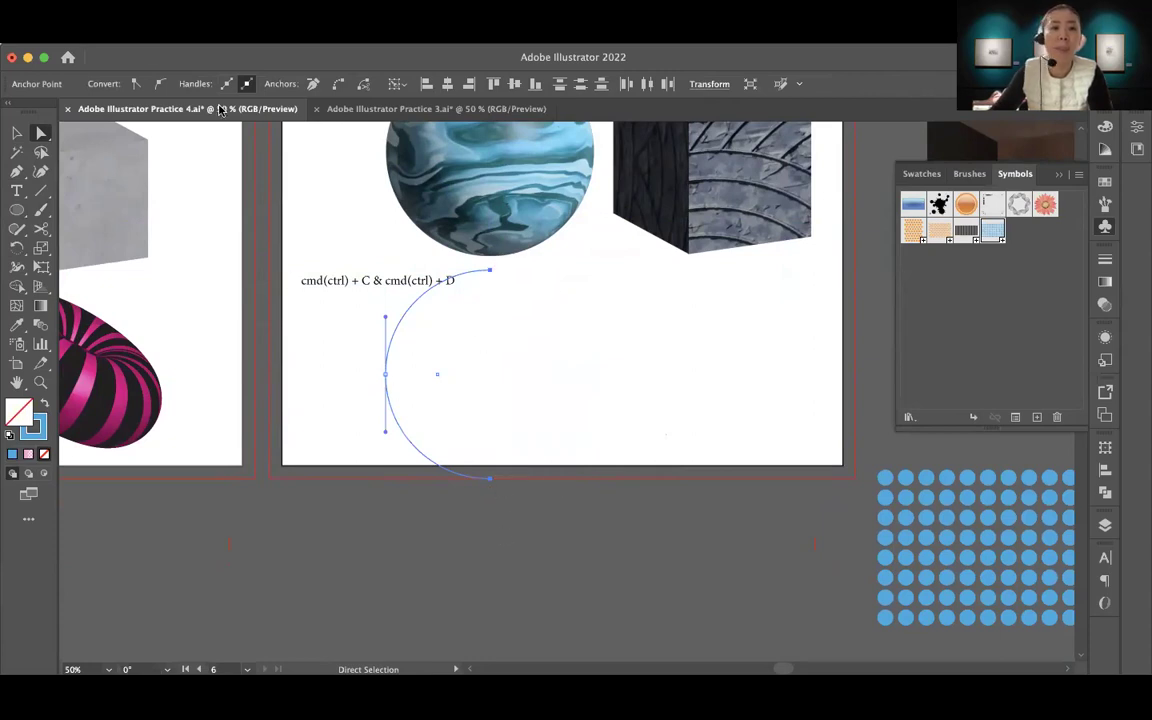
{"action": "key", "text": "ctrl+c"}
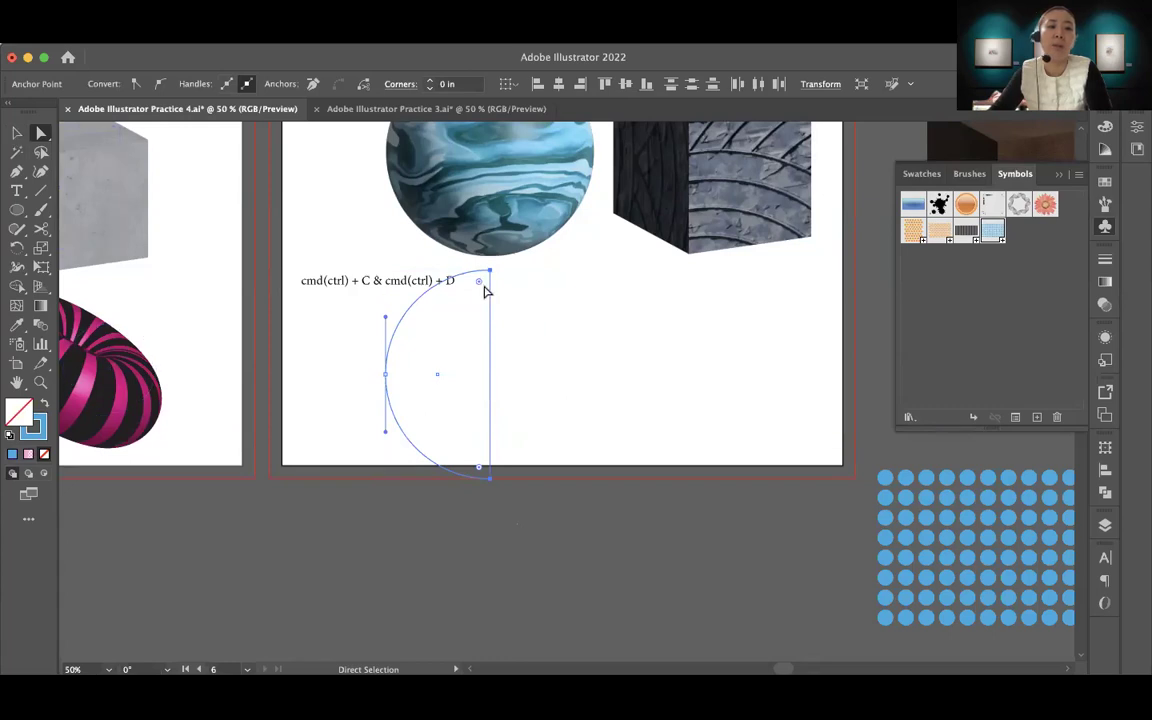
{"action": "scroll", "coordinate": [72, 402], "scroll_direction": "up", "scroll_amount": 1}
{"action": "left_click", "coordinate": [44, 402]}
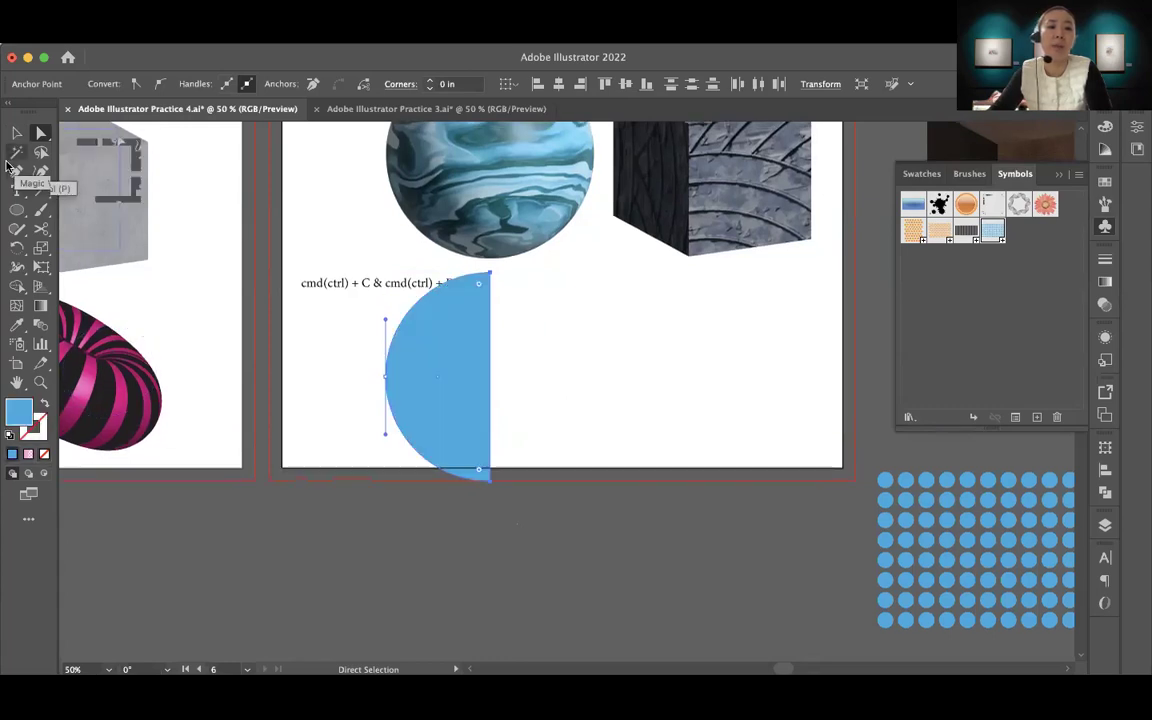
Move the shortcut note up and to the left, then select the blue half-circle
{"action": "left_click", "coordinate": [16, 135]}
{"action": "left_click", "coordinate": [573, 350]}
{"action": "left_click_drag", "start_coordinate": [355, 285], "coordinate": [285, 257]}
{"action": "left_click", "coordinate": [445, 440]}
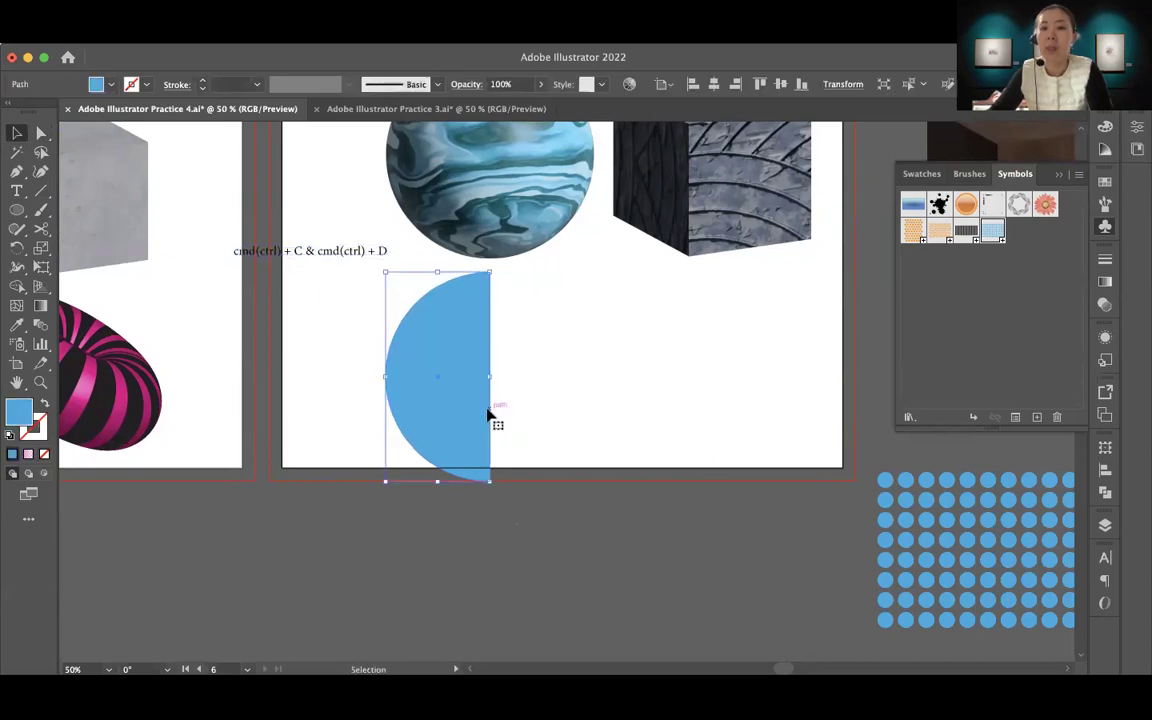
{"action": "left_click_drag", "start_coordinate": [566, 363], "coordinate": [512, 435]}
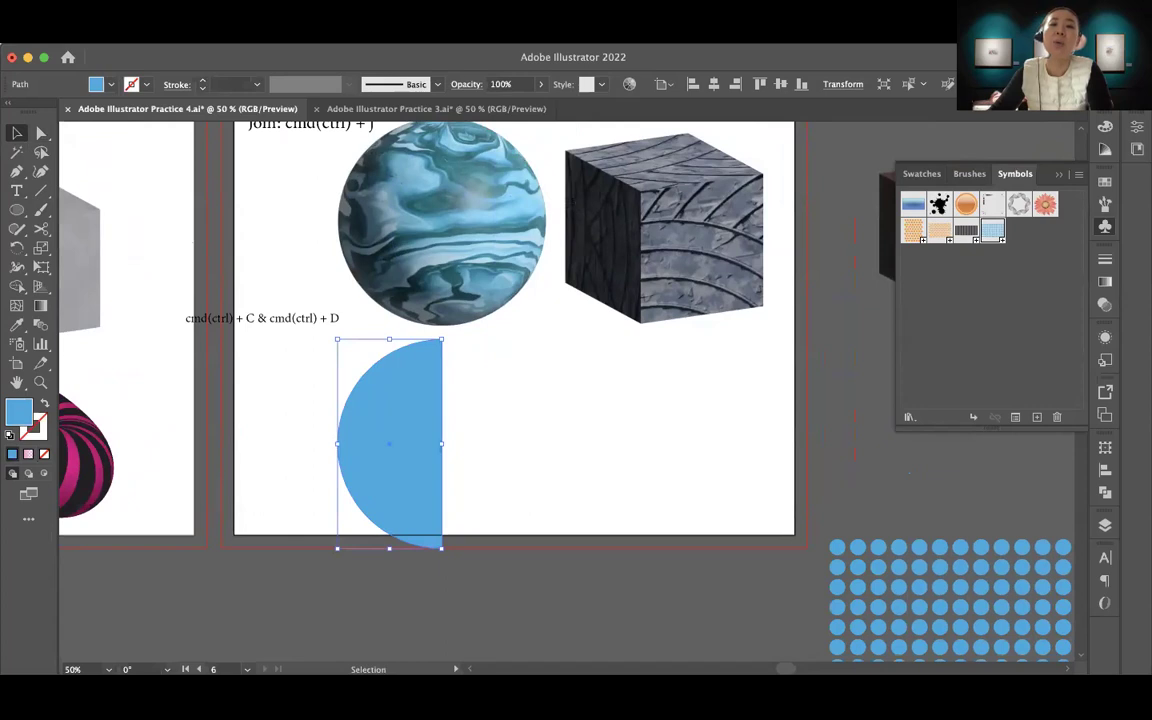
{"action": "left_click", "coordinate": [330, 30]}
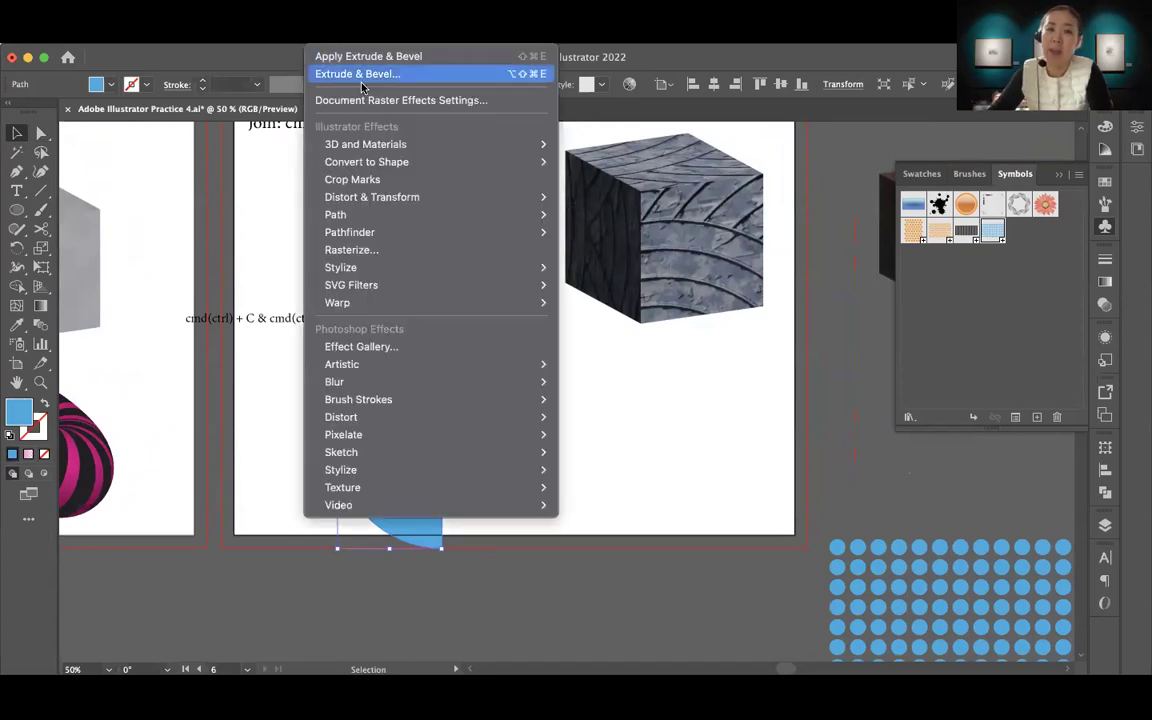
{"action": "mouse_move", "coordinate": [370, 147]}
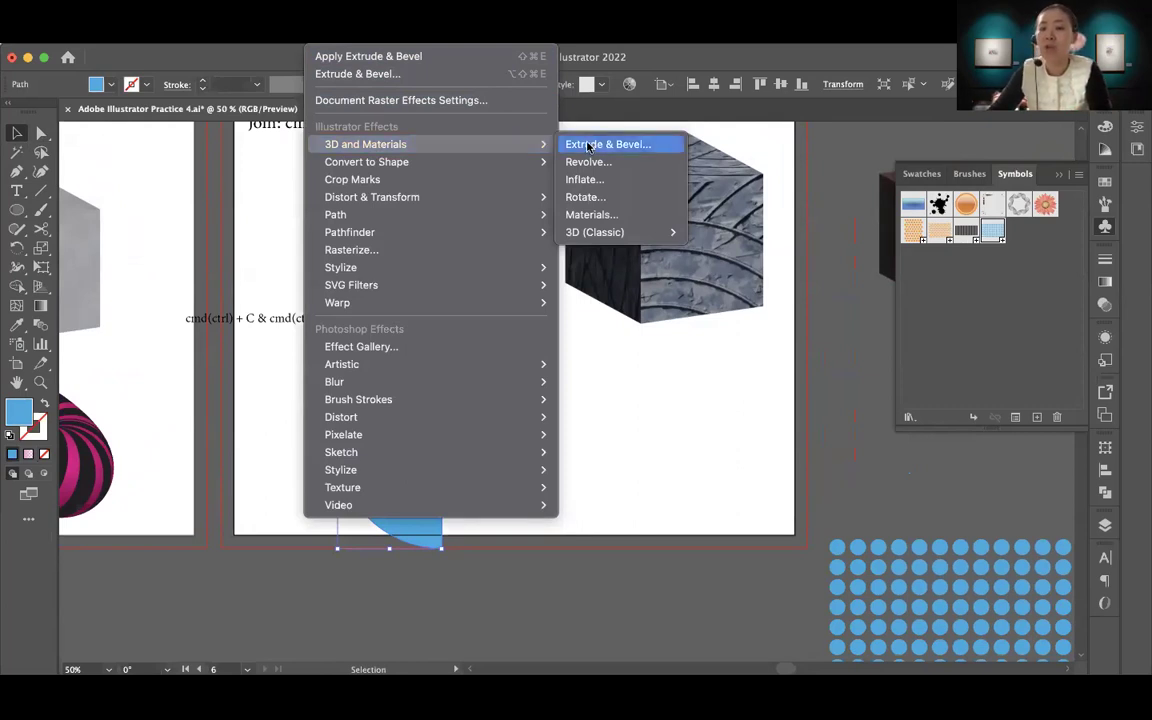
{"action": "mouse_move", "coordinate": [586, 234]}
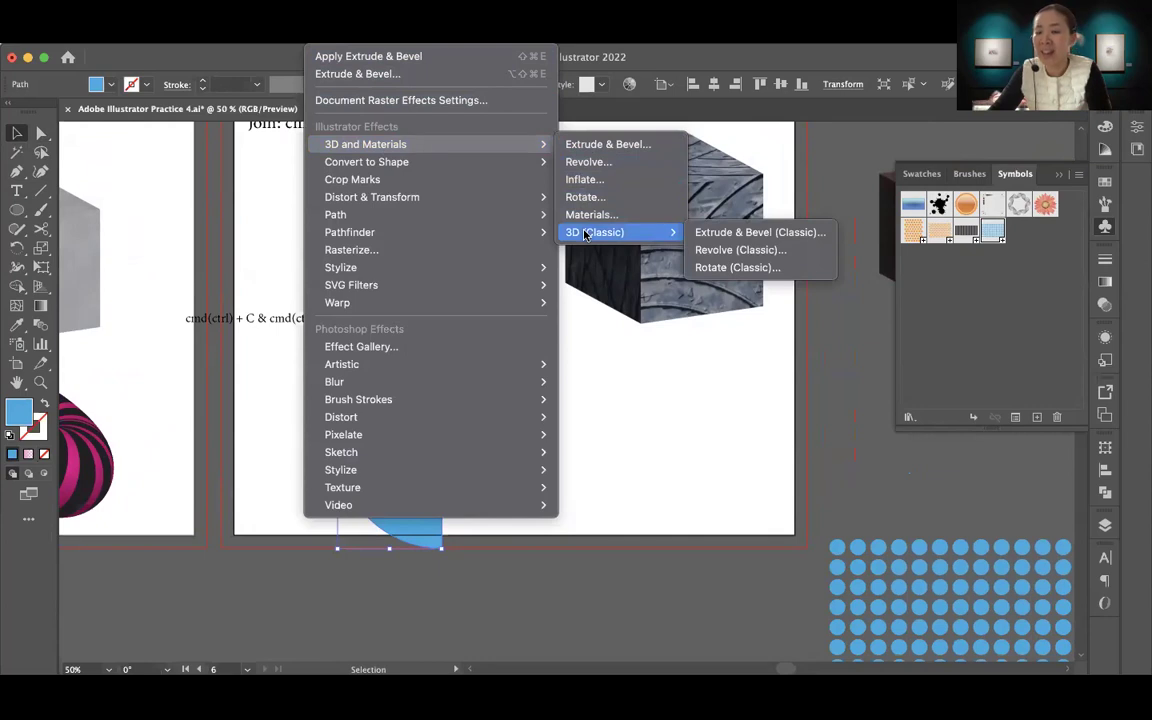
{"action": "left_click", "coordinate": [716, 251]}
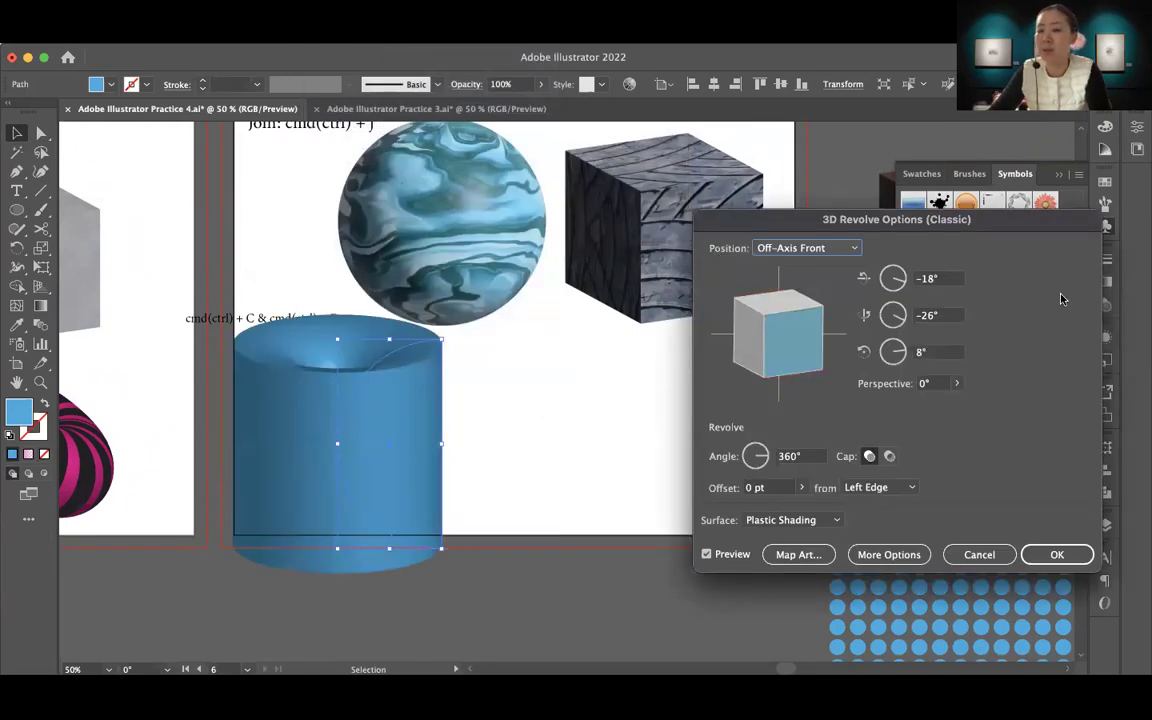
{"action": "left_click_drag", "start_coordinate": [1030, 221], "coordinate": [946, 238]}
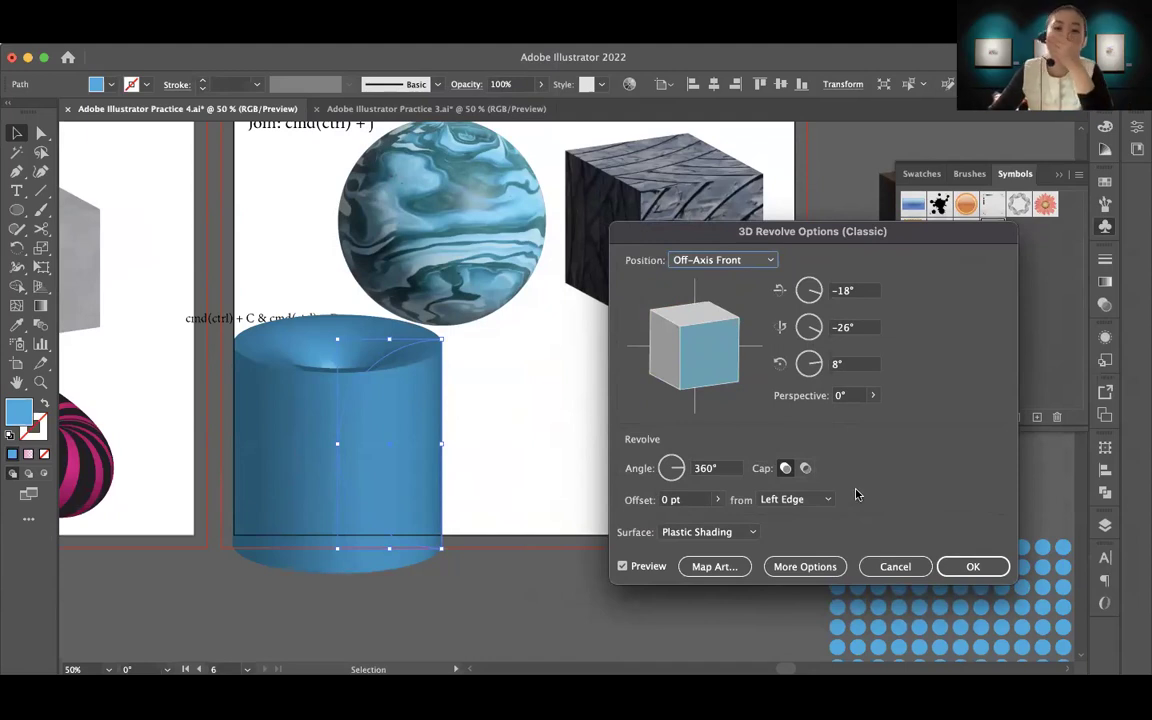
{"action": "left_click", "coordinate": [895, 566]}
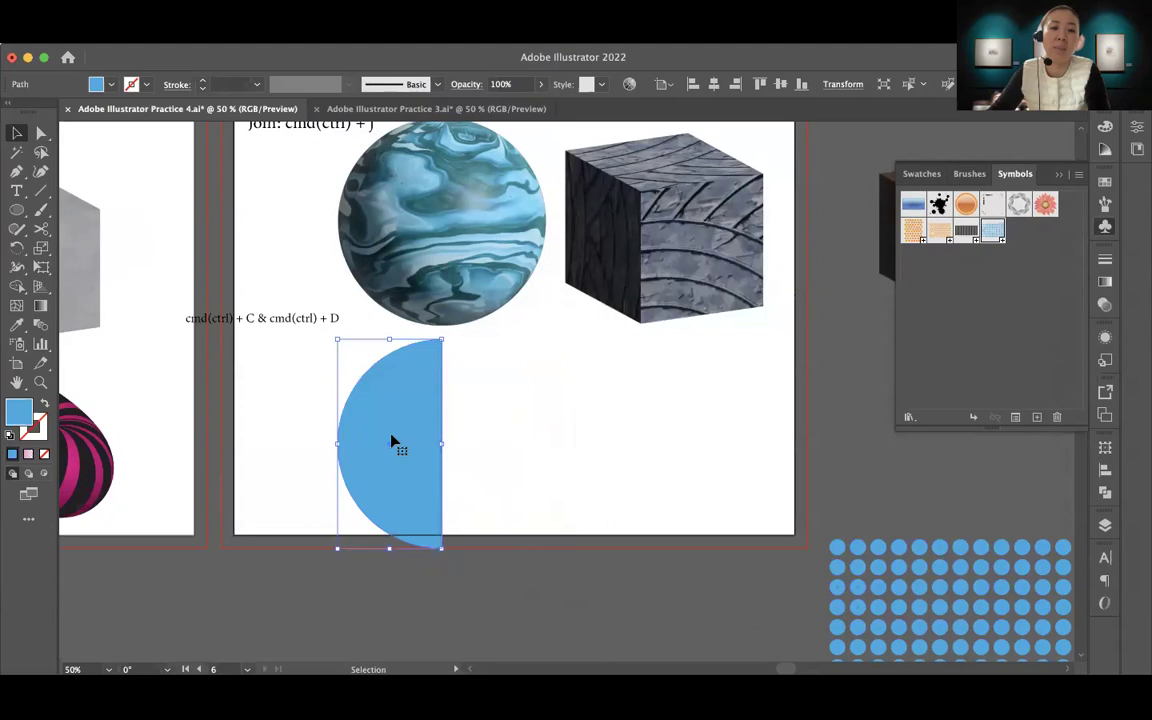
Fill the half-circle orange and apply Effect > 3D (Classic) > Revolve (Classic)
{"action": "left_click", "coordinate": [1105, 184]}
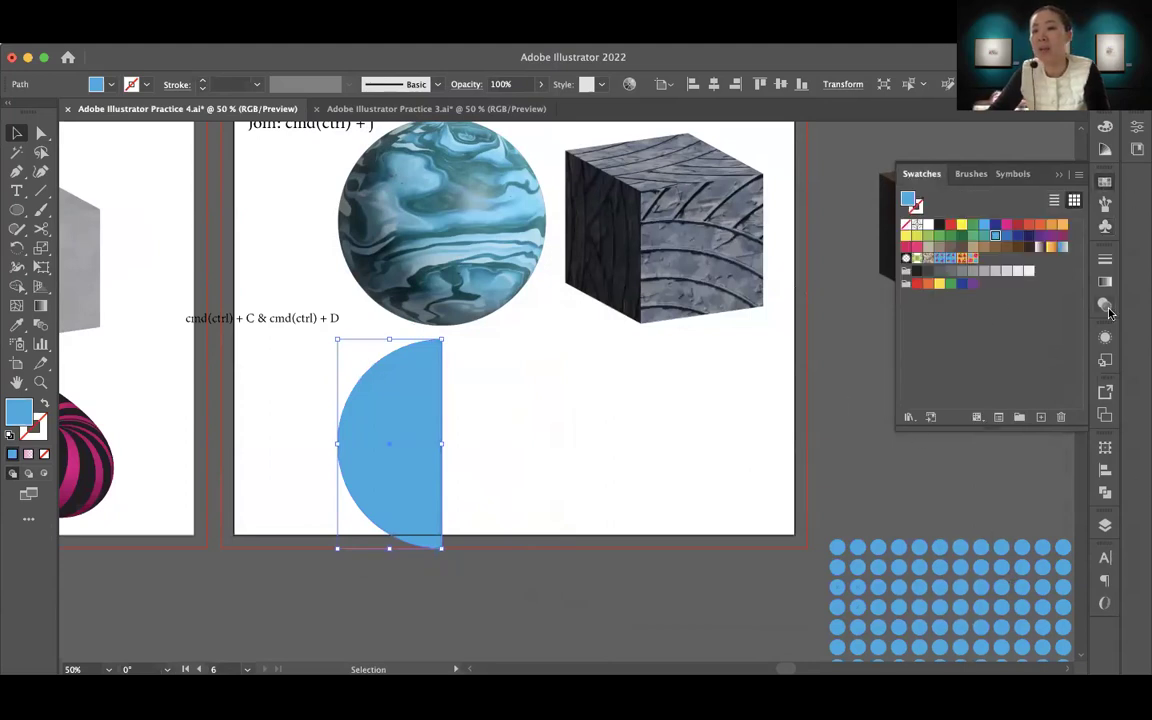
{"action": "left_click", "coordinate": [1062, 224]}
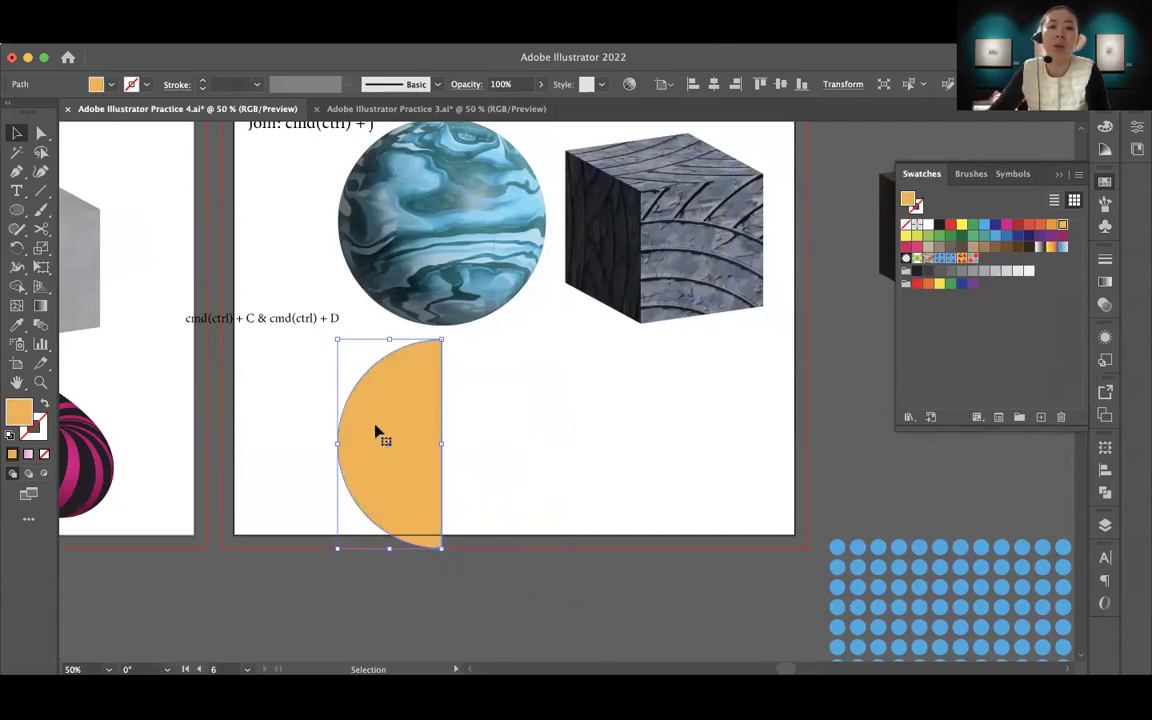
{"action": "left_click", "coordinate": [330, 35]}
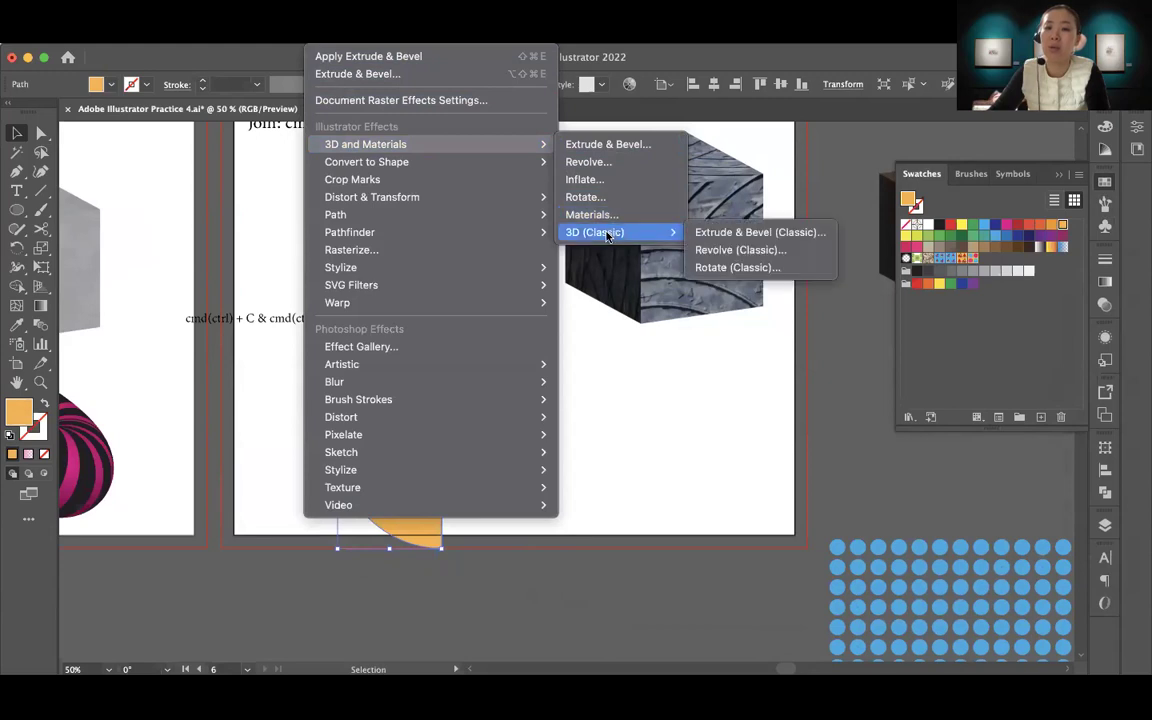
{"action": "left_click", "coordinate": [723, 252]}
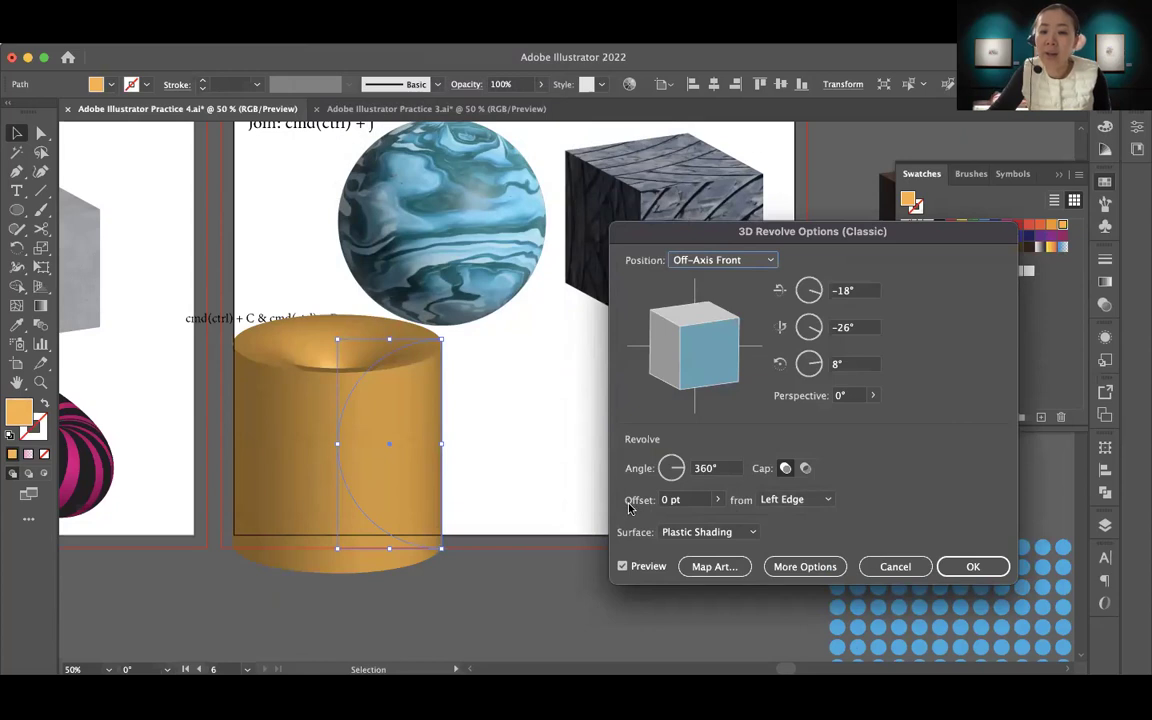
Set the revolve offset from the Right Edge and rotate to about -19°, -24°, 22°
{"action": "left_click", "coordinate": [800, 500]}
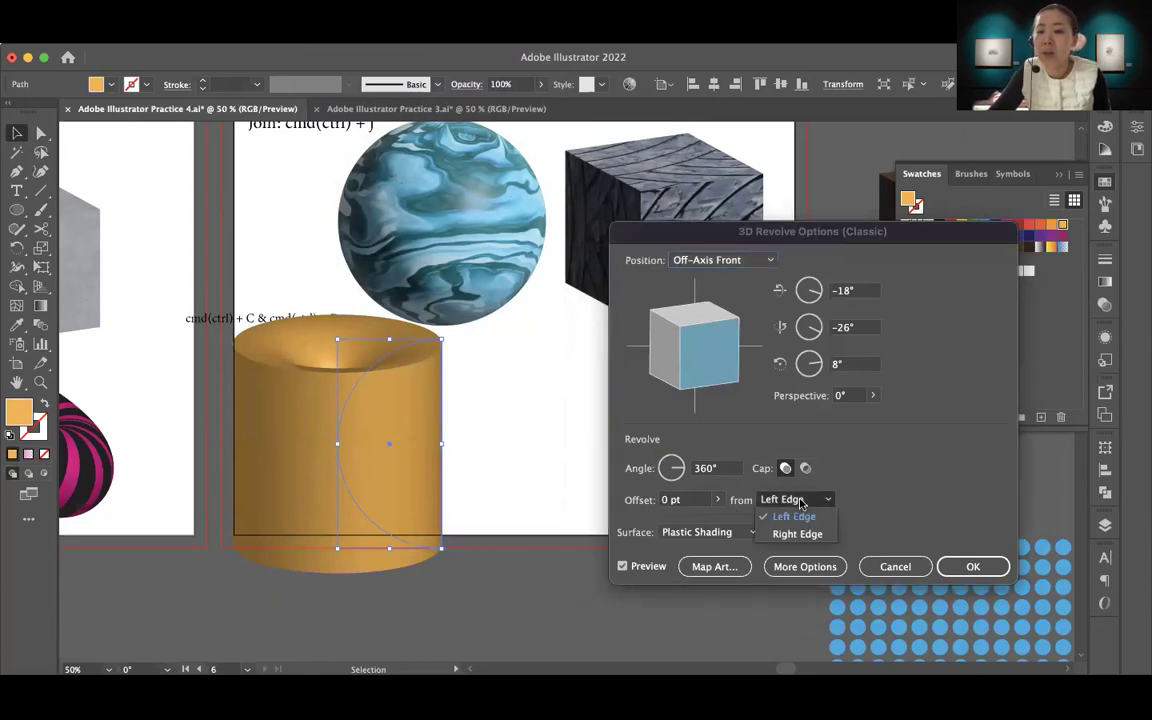
{"action": "left_click", "coordinate": [796, 534]}
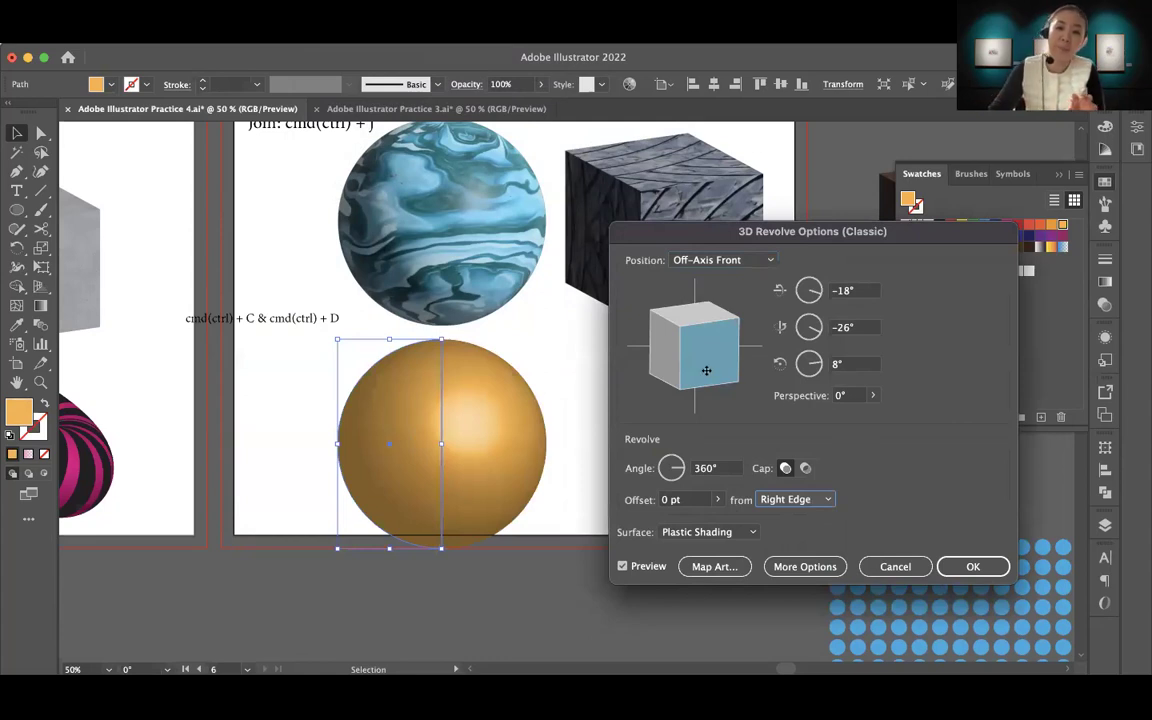
{"action": "mouse_move", "coordinate": [740, 394]}
{"action": "left_mouse_down"}
{"action": "mouse_move", "coordinate": [750, 384]}
{"action": "mouse_move", "coordinate": [731, 408]}
{"action": "mouse_move", "coordinate": [752, 366]}
{"action": "mouse_move", "coordinate": [733, 365]}
{"action": "left_mouse_up"}
{"action": "mouse_move", "coordinate": [640, 290]}
{"action": "left_mouse_down"}
{"action": "mouse_move", "coordinate": [600, 295]}
{"action": "mouse_move", "coordinate": [635, 318]}
{"action": "left_mouse_up"}
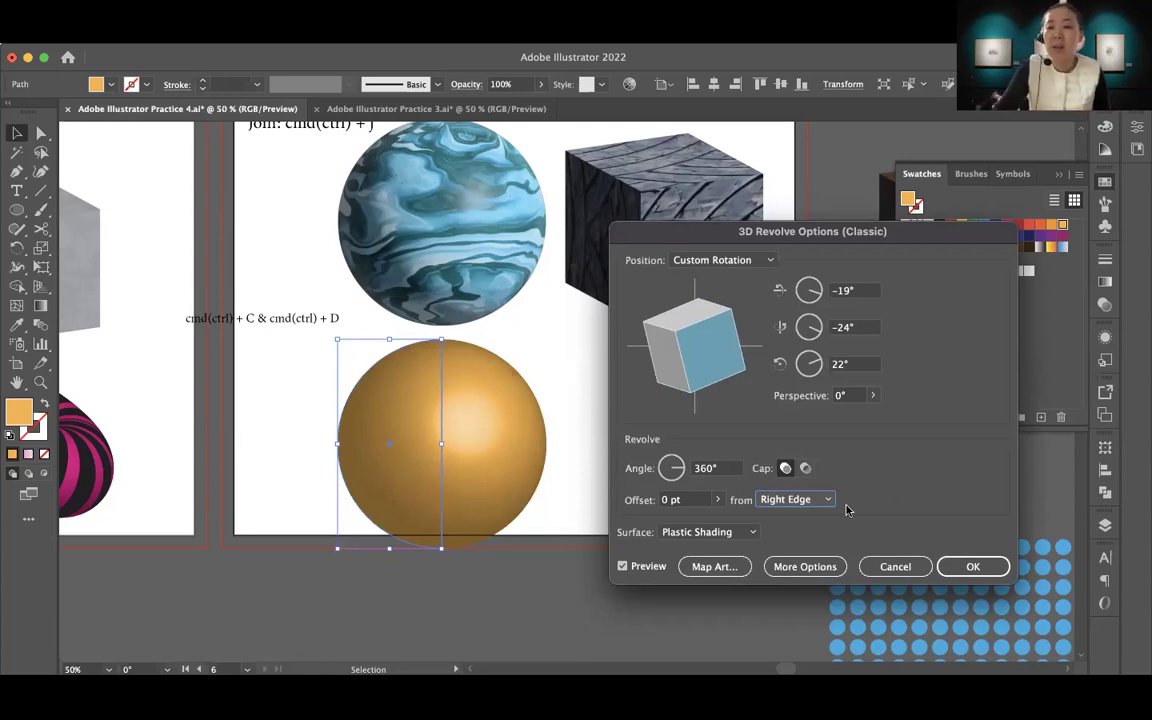
Map the blue dots symbol across the sphere surface, stretch it to fit, and apply the revolve
{"action": "left_click", "coordinate": [716, 568]}
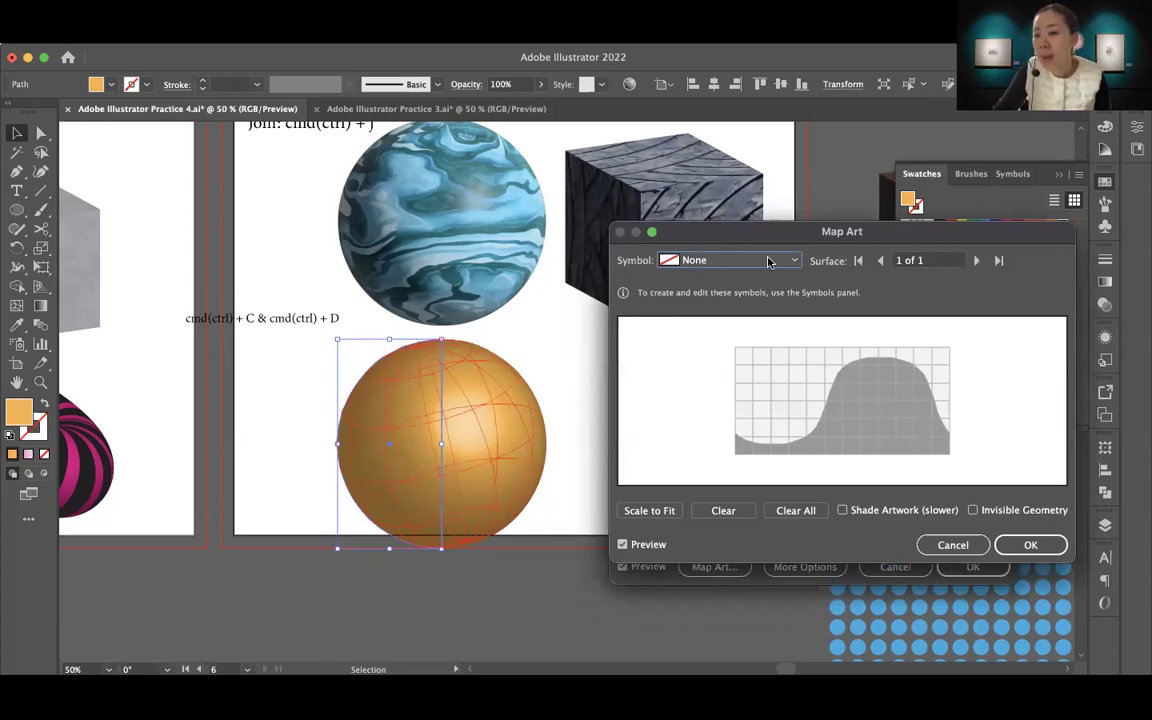
{"action": "left_click", "coordinate": [797, 262]}
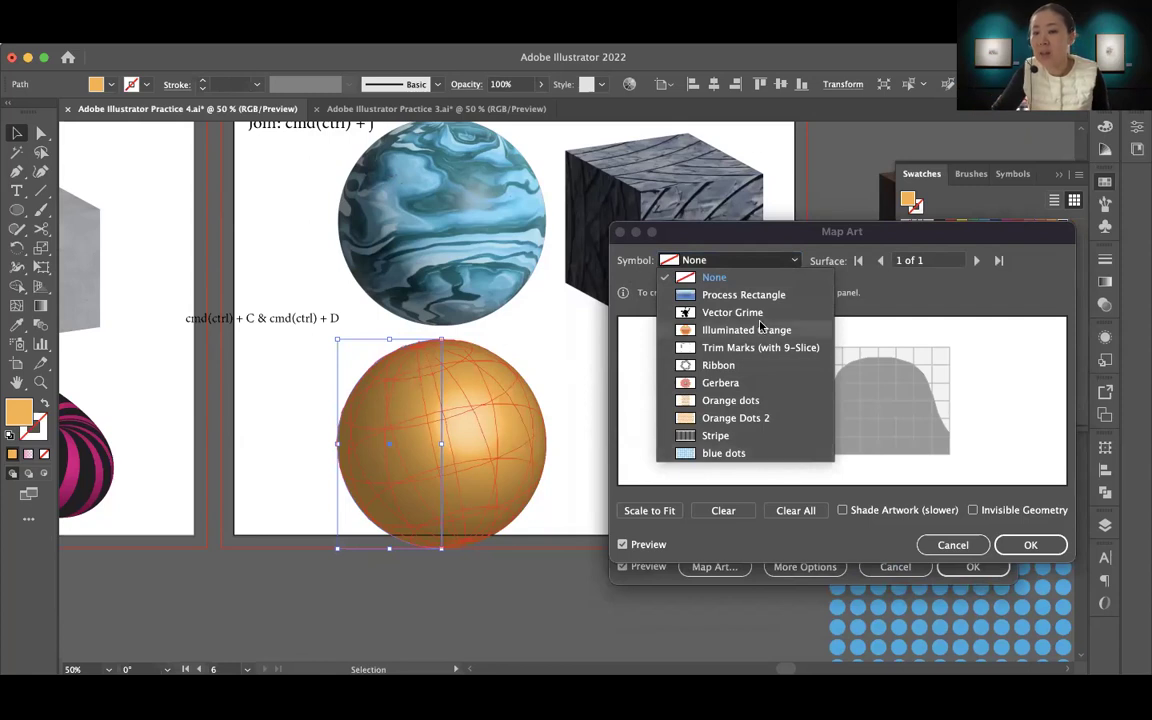
{"action": "left_click", "coordinate": [761, 456]}
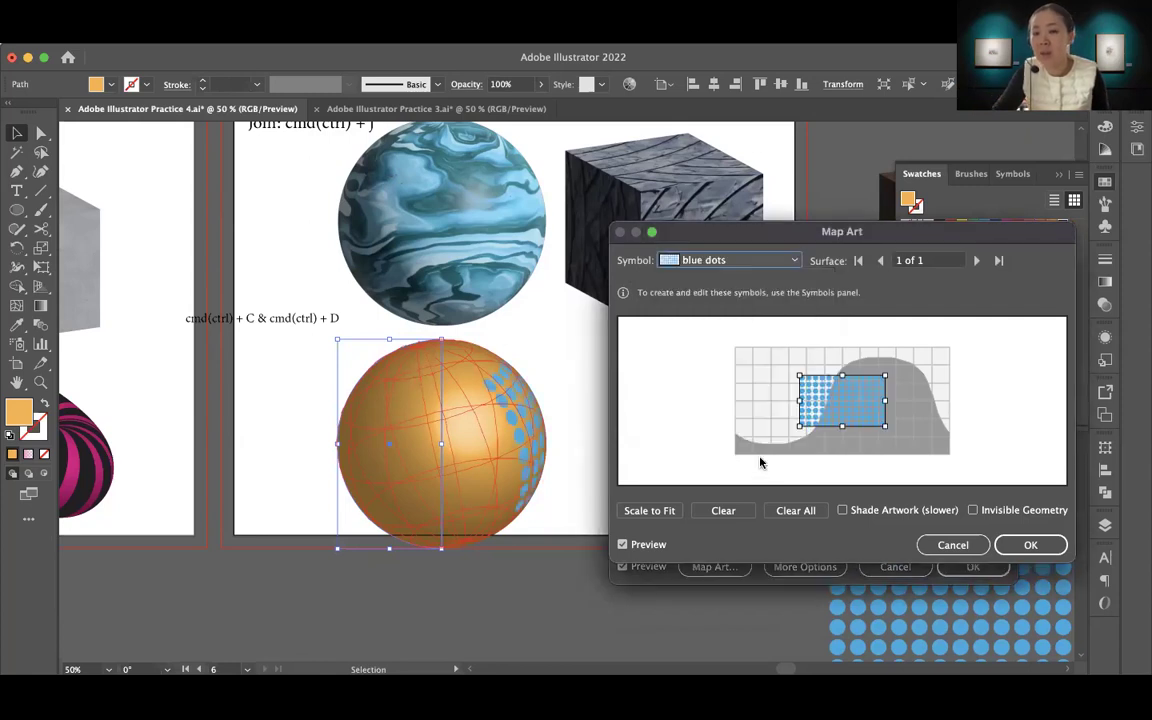
{"action": "left_click_drag", "start_coordinate": [799, 375], "coordinate": [731, 345]}
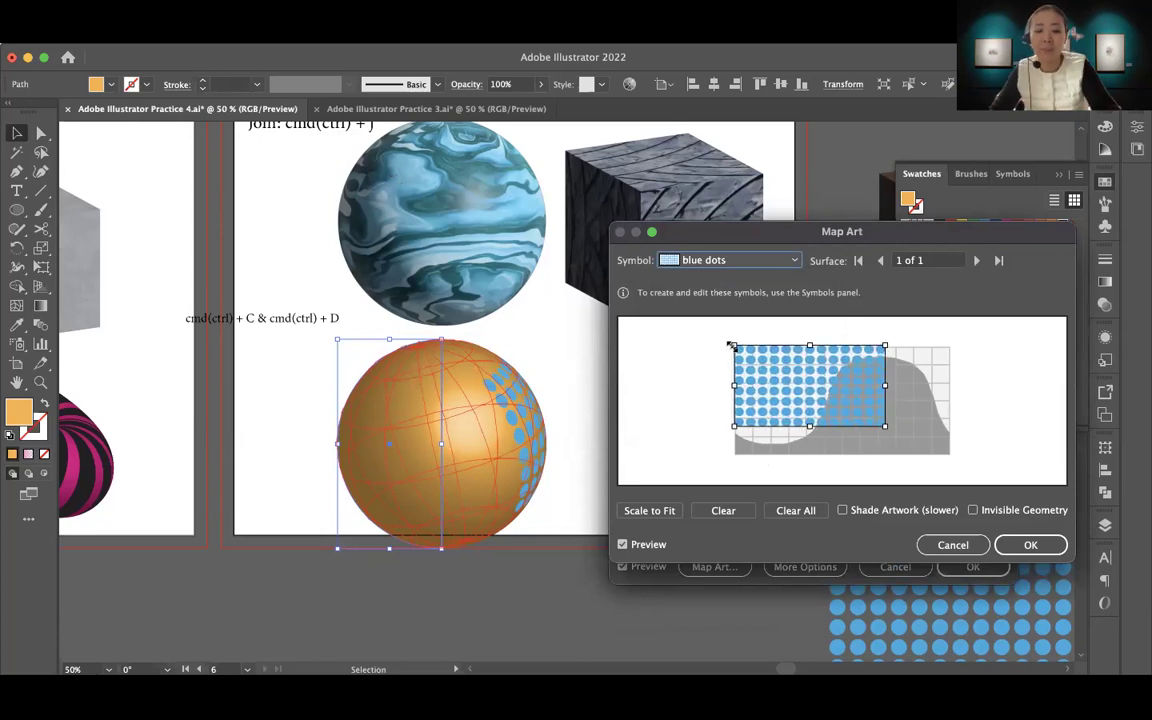
{"action": "left_click_drag", "start_coordinate": [886, 426], "coordinate": [955, 458]}
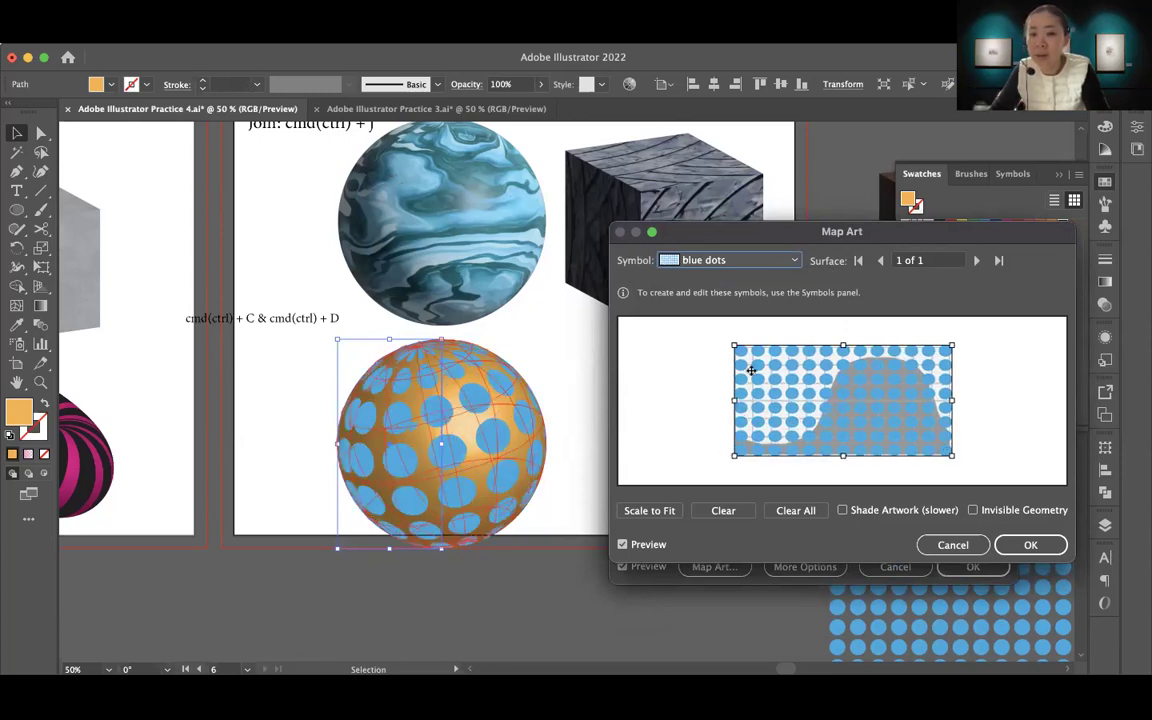
{"action": "left_click_drag", "start_coordinate": [736, 347], "coordinate": [731, 345]}
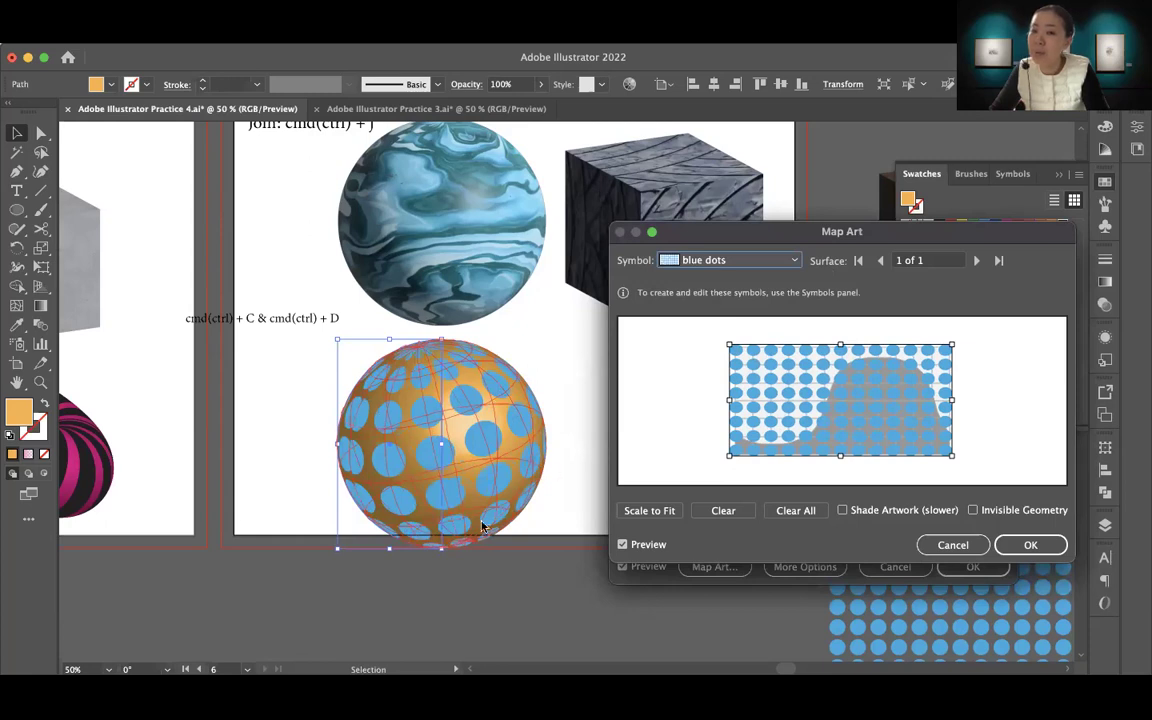
{"action": "left_click", "coordinate": [1030, 544]}
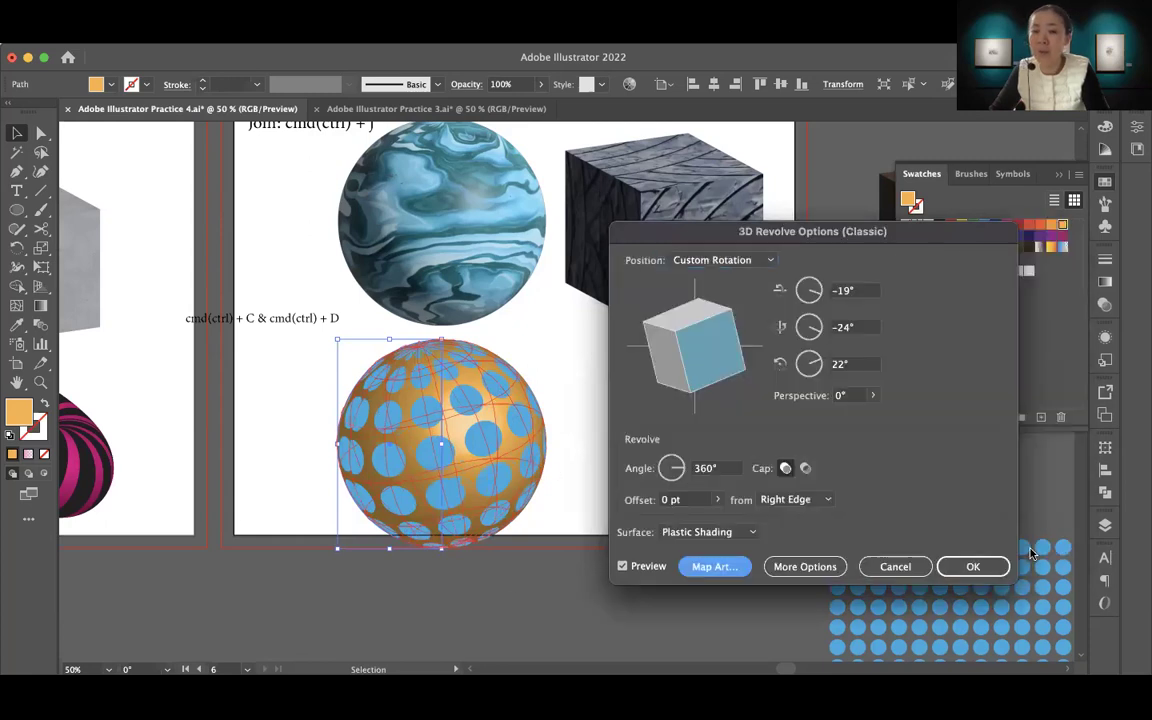
{"action": "left_click", "coordinate": [985, 567]}
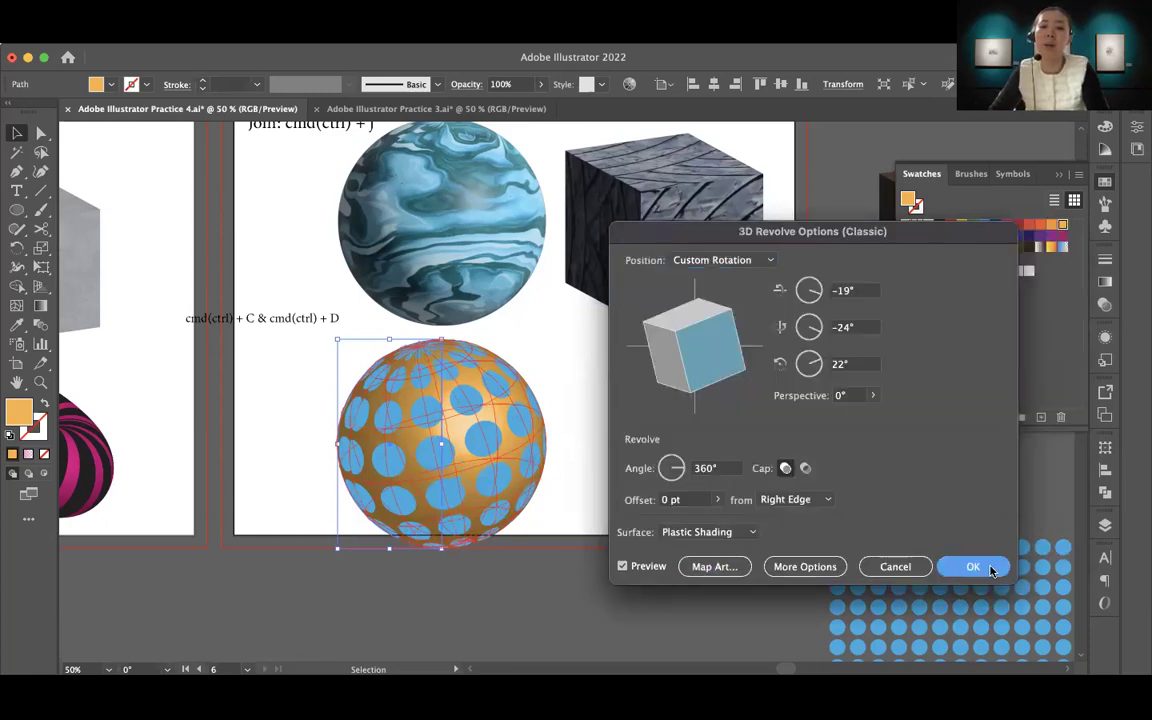
Zoom out to 33.33% and draw a small circle, about 1.6 in wide, right of the sphere
{"action": "left_click", "coordinate": [640, 563]}
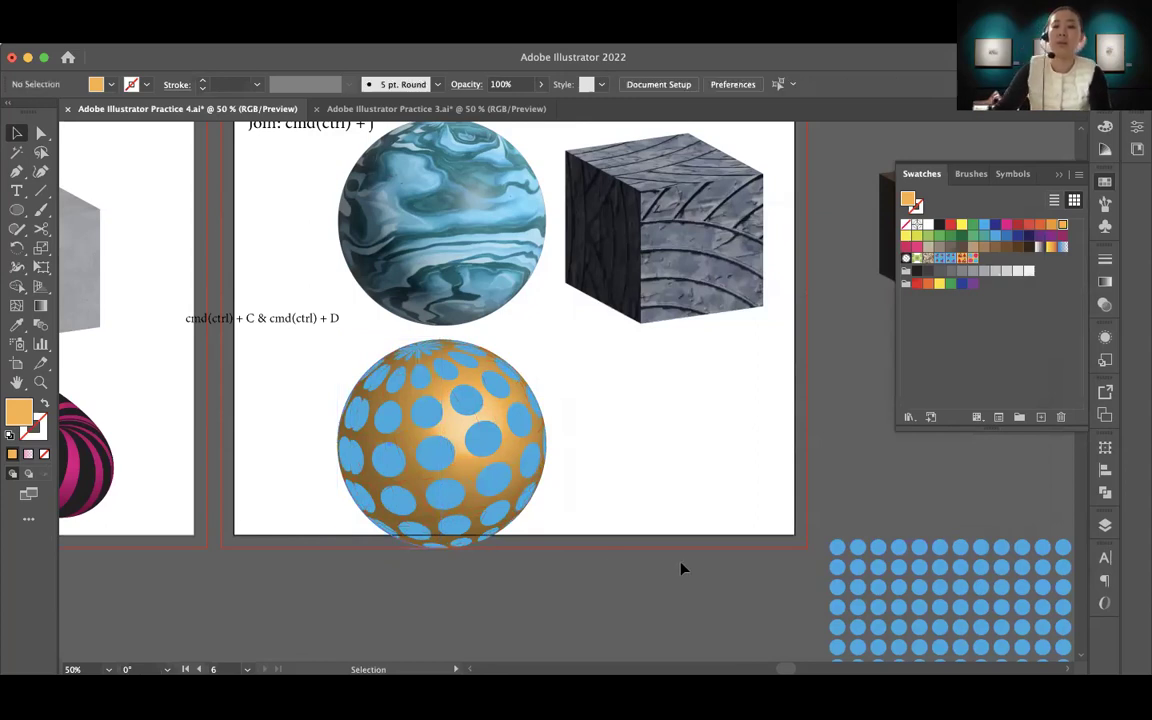
{"action": "key", "text": "z"}
{"action": "key", "text": "super+minus"}
{"action": "left_click_drag", "start_coordinate": [548, 422], "coordinate": [607, 537]}
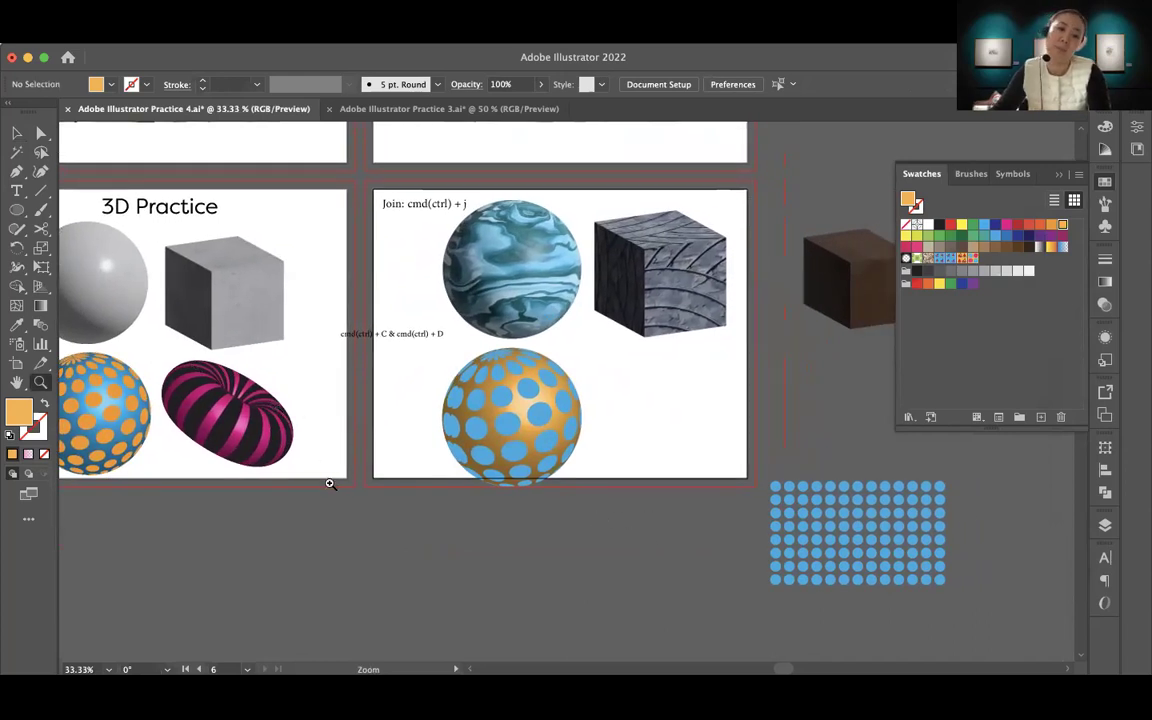
{"action": "key", "text": "space"}
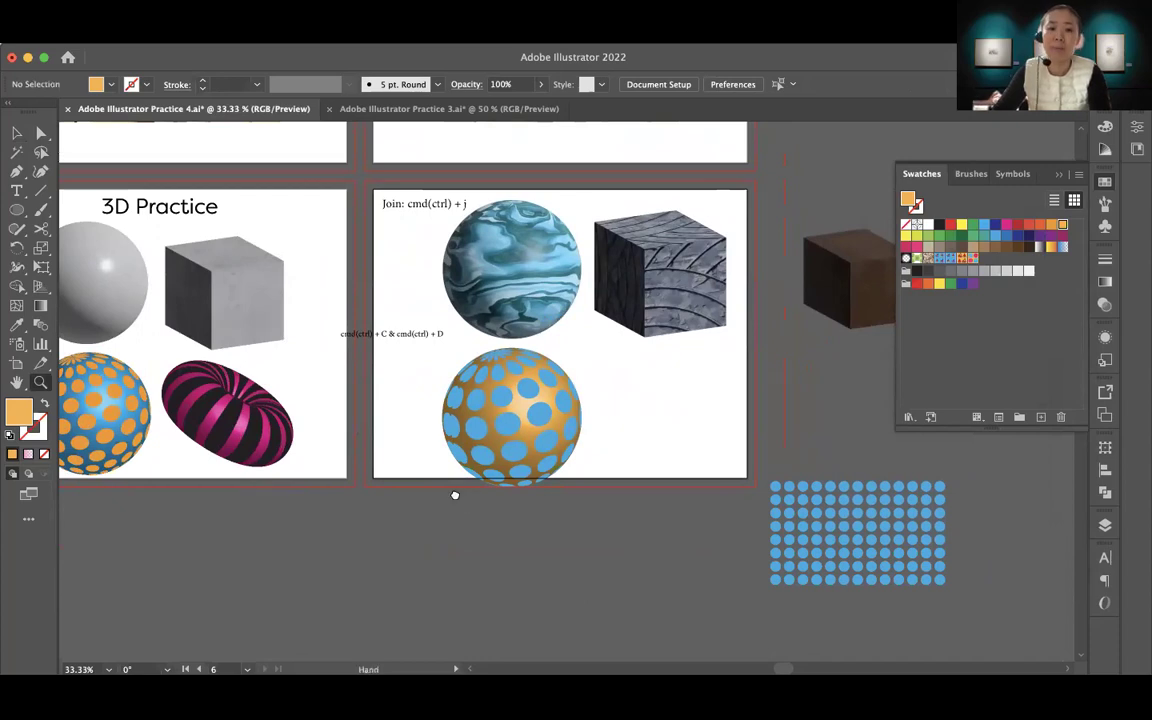
{"action": "left_click_drag", "start_coordinate": [454, 495], "coordinate": [331, 509]}
{"action": "key", "text": "l"}
{"action": "left_click_drag", "start_coordinate": [573, 417], "coordinate": [595, 437]}
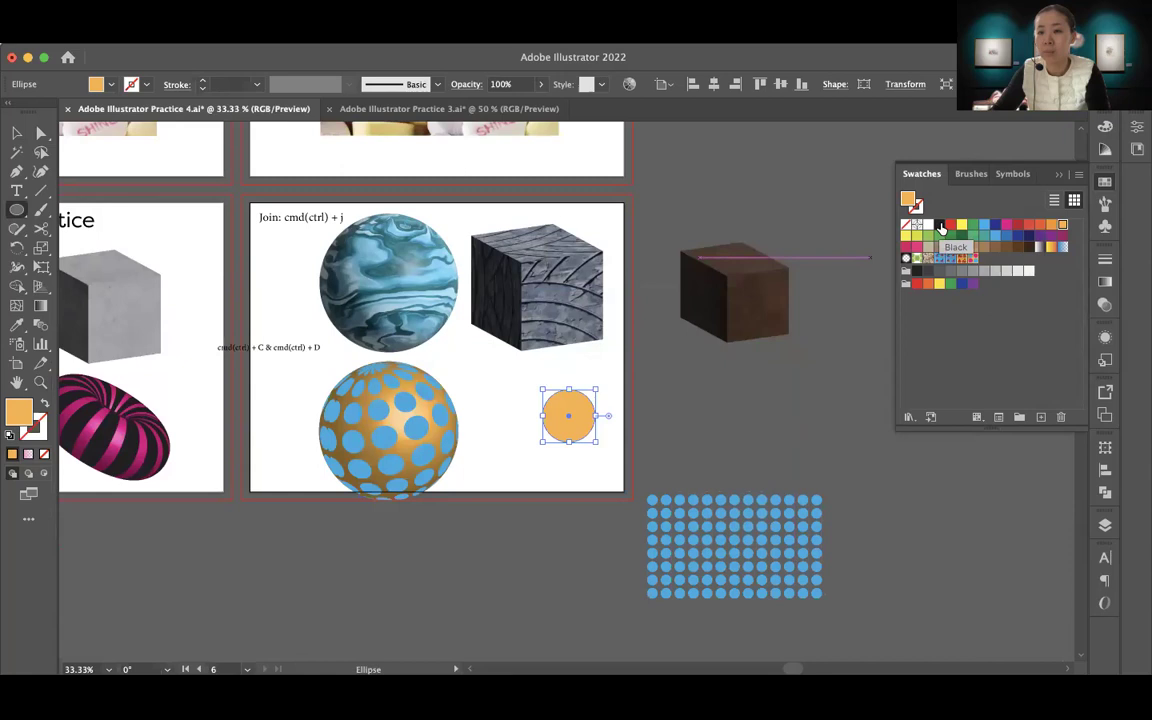
Fill the new small circle with the red swatch and return to the Selection tool
{"action": "left_click", "coordinate": [950, 224]}
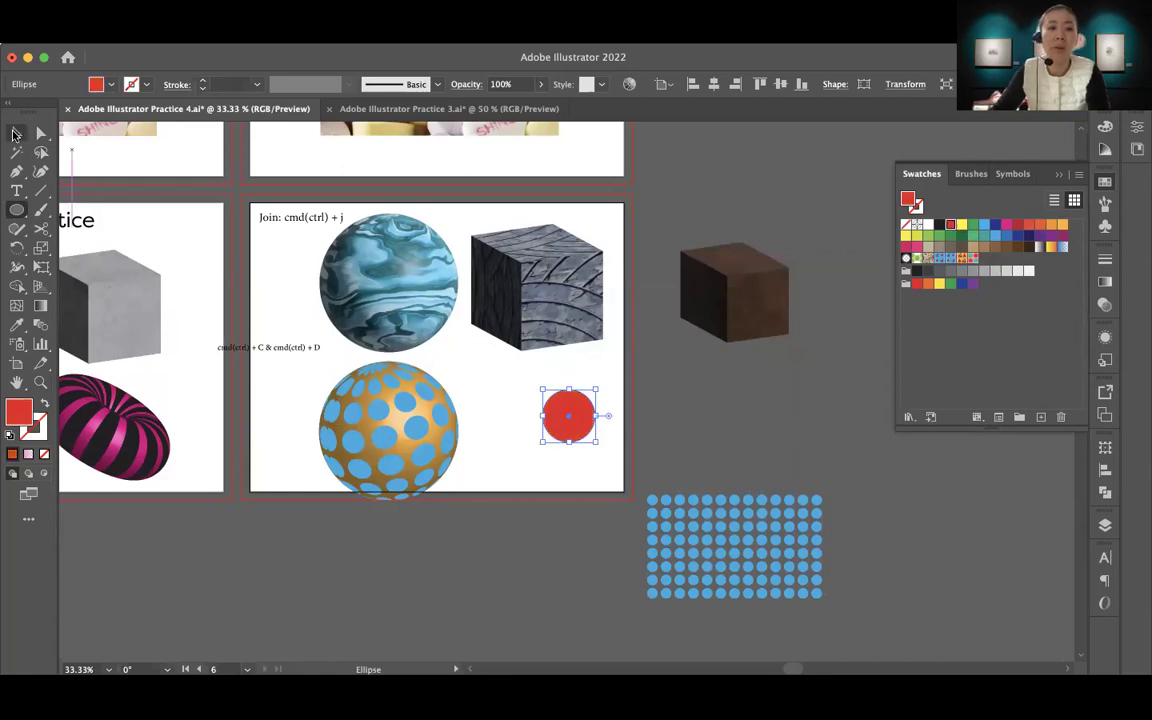
{"action": "left_click", "coordinate": [16, 131]}
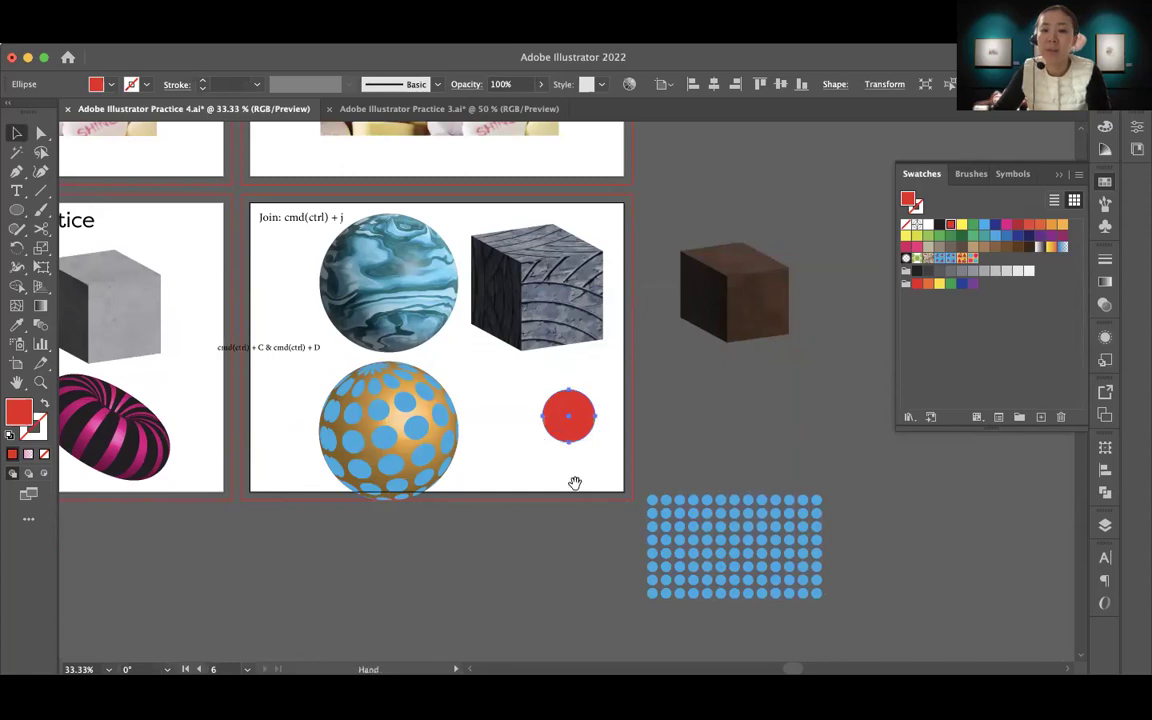
{"action": "scroll", "coordinate": [576, 481], "scroll_direction": "right", "scroll_amount": 3}
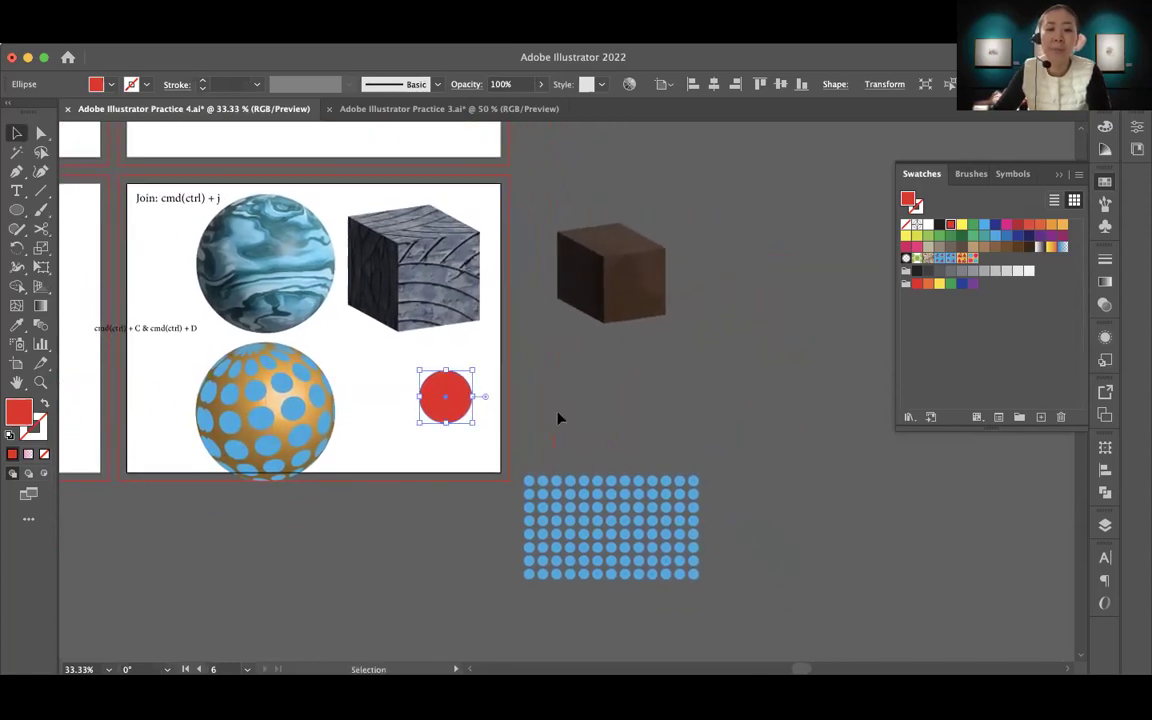
Draw a tall narrow rectangle beside the page, fill it black, and zoom to 100%
{"action": "left_click", "coordinate": [16, 212]}
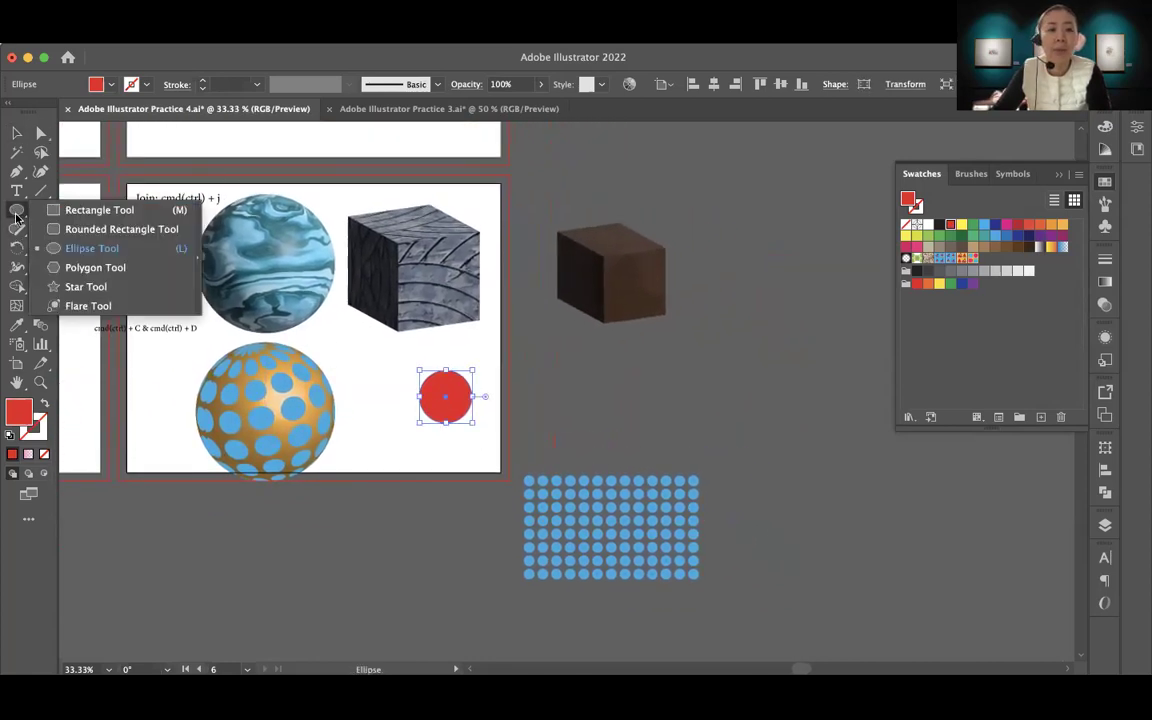
{"action": "left_click", "coordinate": [90, 214]}
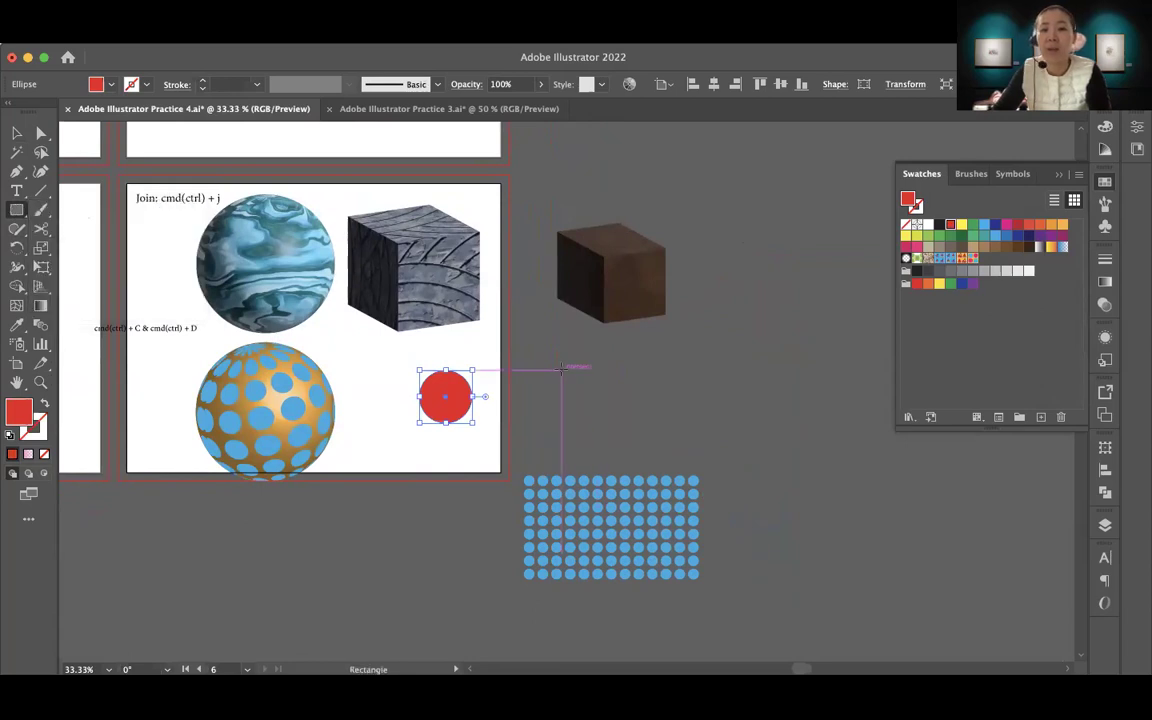
{"action": "left_click_drag", "start_coordinate": [535, 363], "coordinate": [538, 456]}
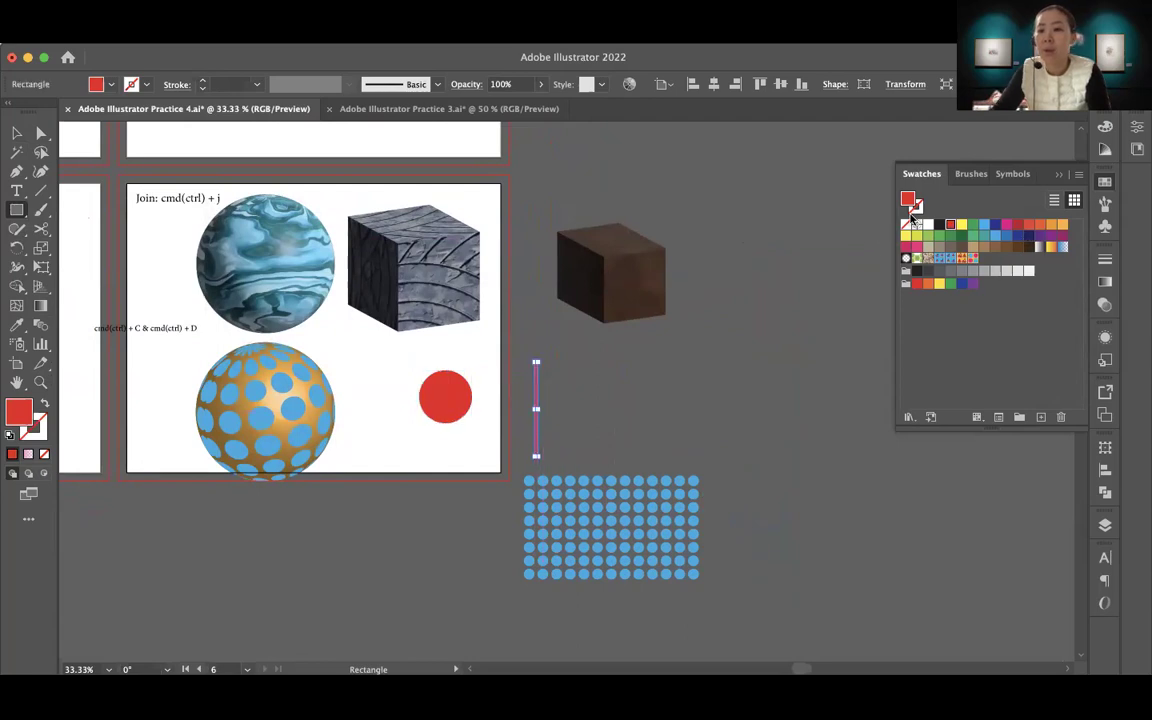
{"action": "left_click", "coordinate": [939, 226]}
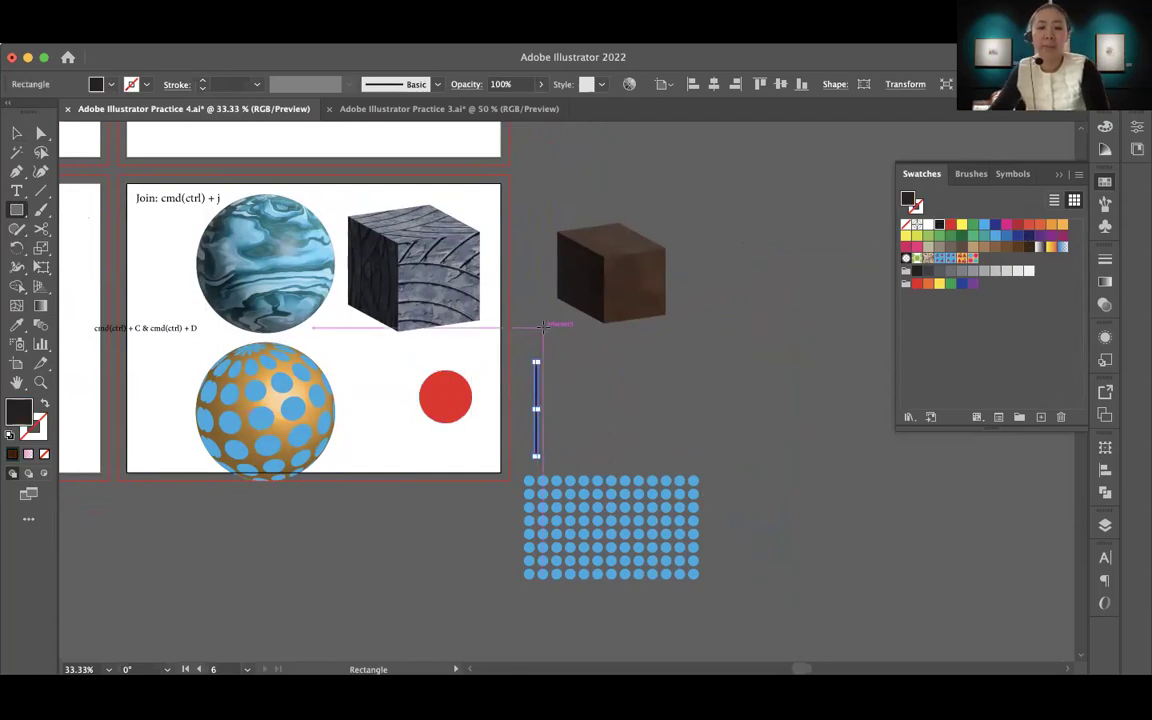
{"action": "key", "text": "ctrl+equal"}
{"action": "key", "text": "ctrl+equal"}
{"action": "key", "text": "ctrl+equal"}
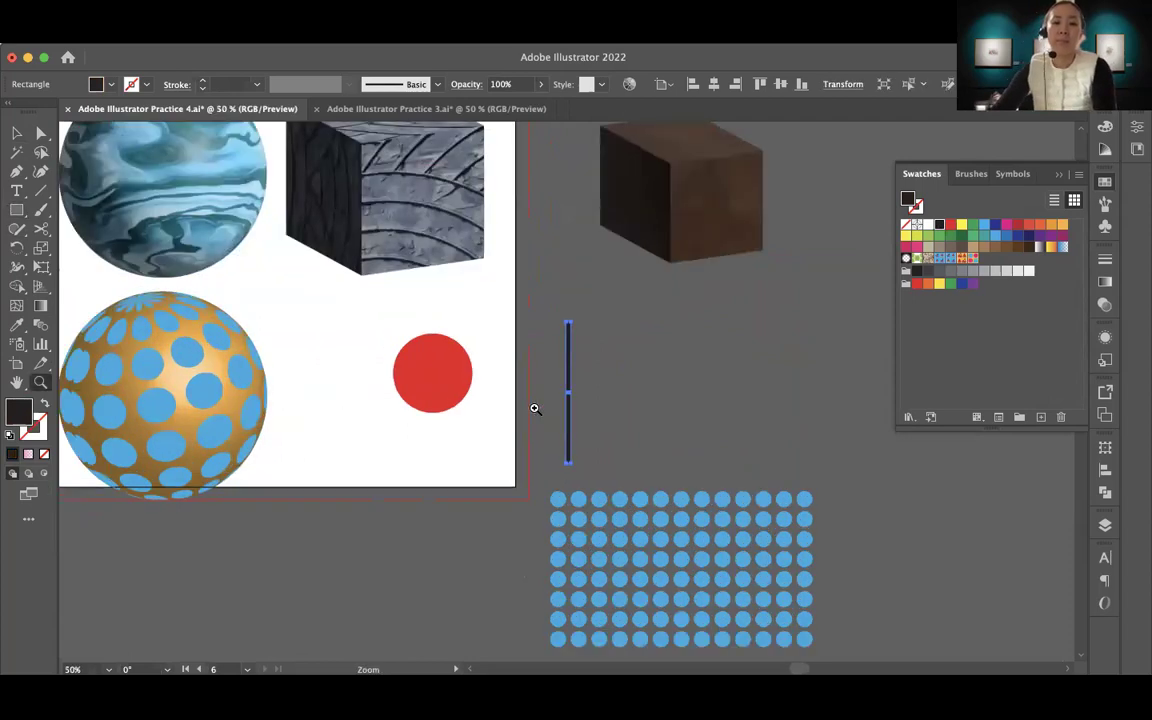
{"action": "left_click_drag", "start_coordinate": [609, 404], "coordinate": [328, 407]}
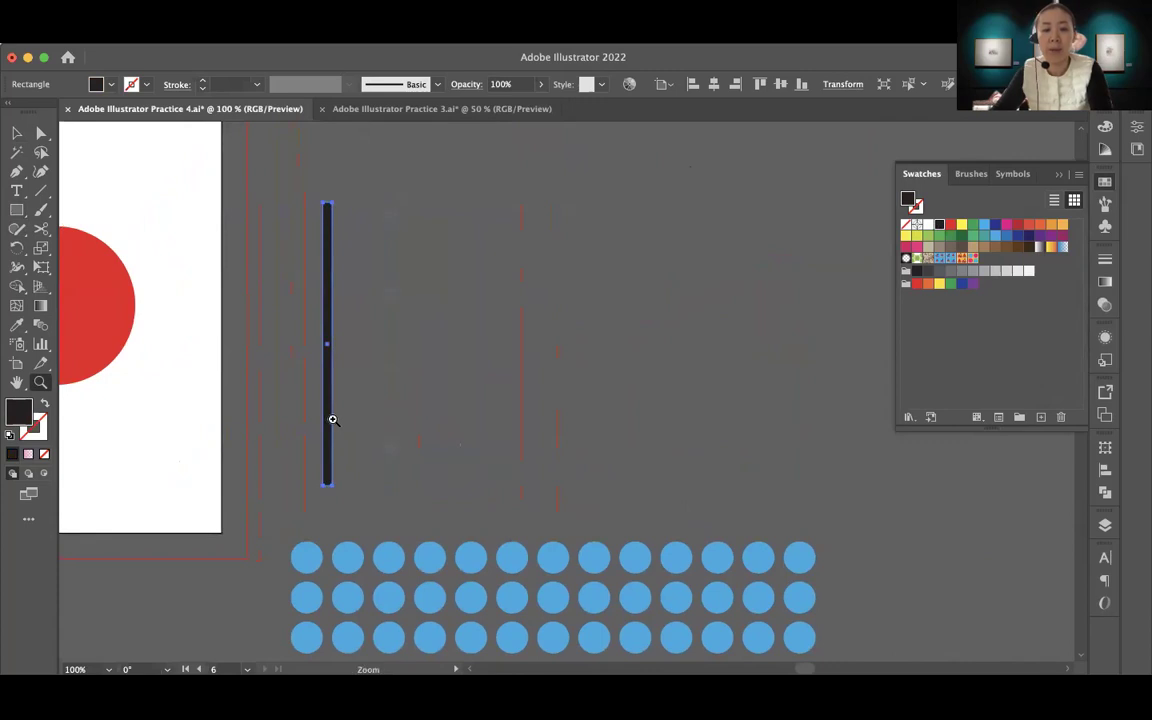
Alt-drag a spaced copy of the black bar to its right
{"action": "key", "text": "v"}
{"action": "mouse_move", "coordinate": [331, 425]}
{"action": "left_mouse_down"}
{"action": "mouse_move", "coordinate": [360, 427]}
{"action": "mouse_move", "coordinate": [344, 430]}
{"action": "left_mouse_up"}
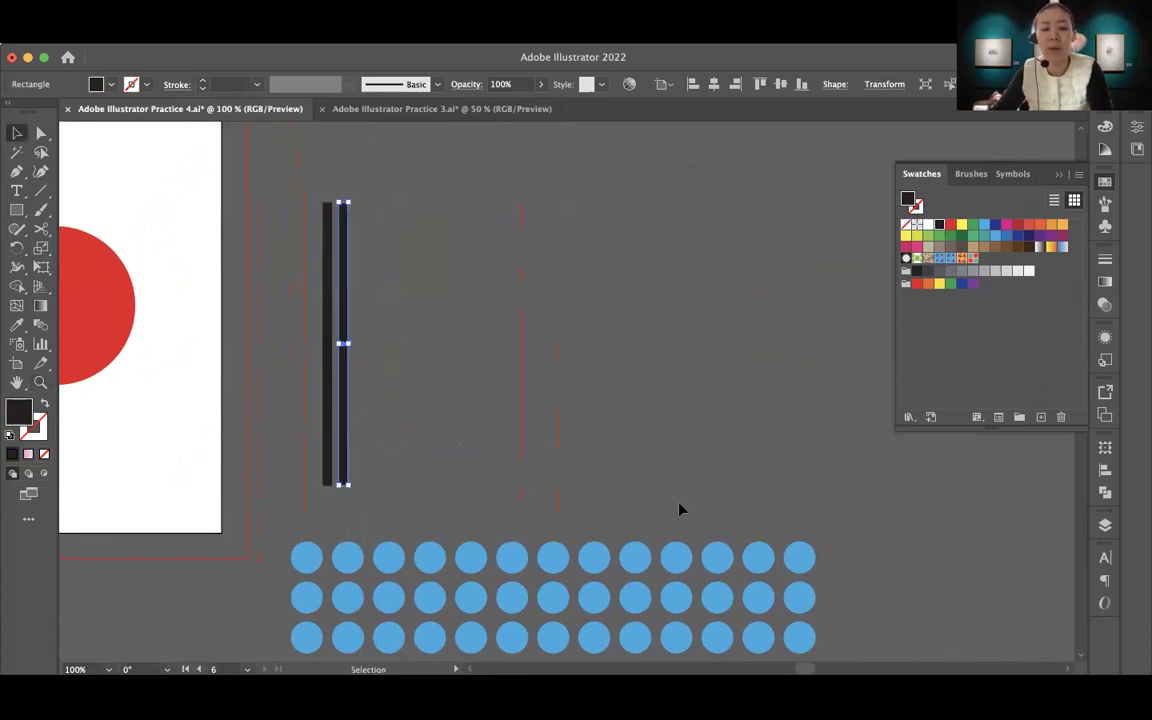
{"action": "key", "text": "a"}
{"action": "key", "text": "shift+Right"}
{"action": "key", "text": "shift+Right"}
{"action": "key", "text": "shift+Left"}
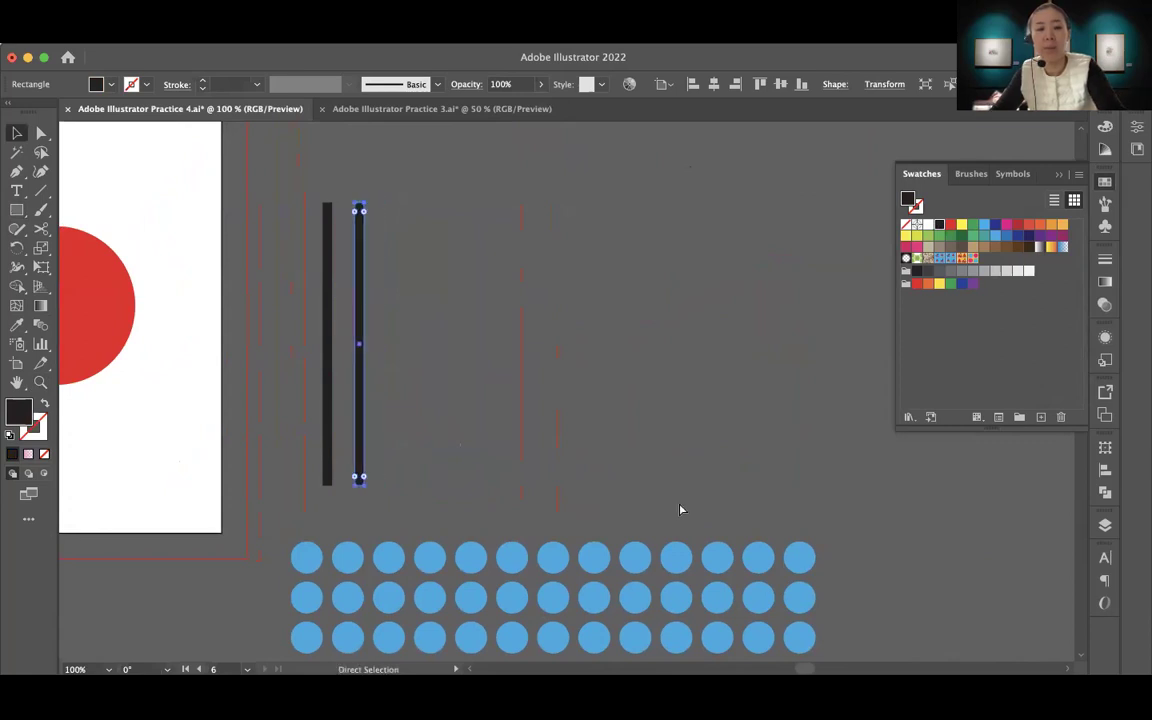
{"action": "key", "text": "shift+Left"}
{"action": "key", "text": "shift+Right"}
{"action": "key", "text": "shift+Left"}
{"action": "key", "text": "v"}
{"action": "left_click", "coordinate": [414, 466]}
{"action": "left_click", "coordinate": [345, 421]}
{"action": "left_click_drag", "start_coordinate": [345, 421], "coordinate": [365, 421]}
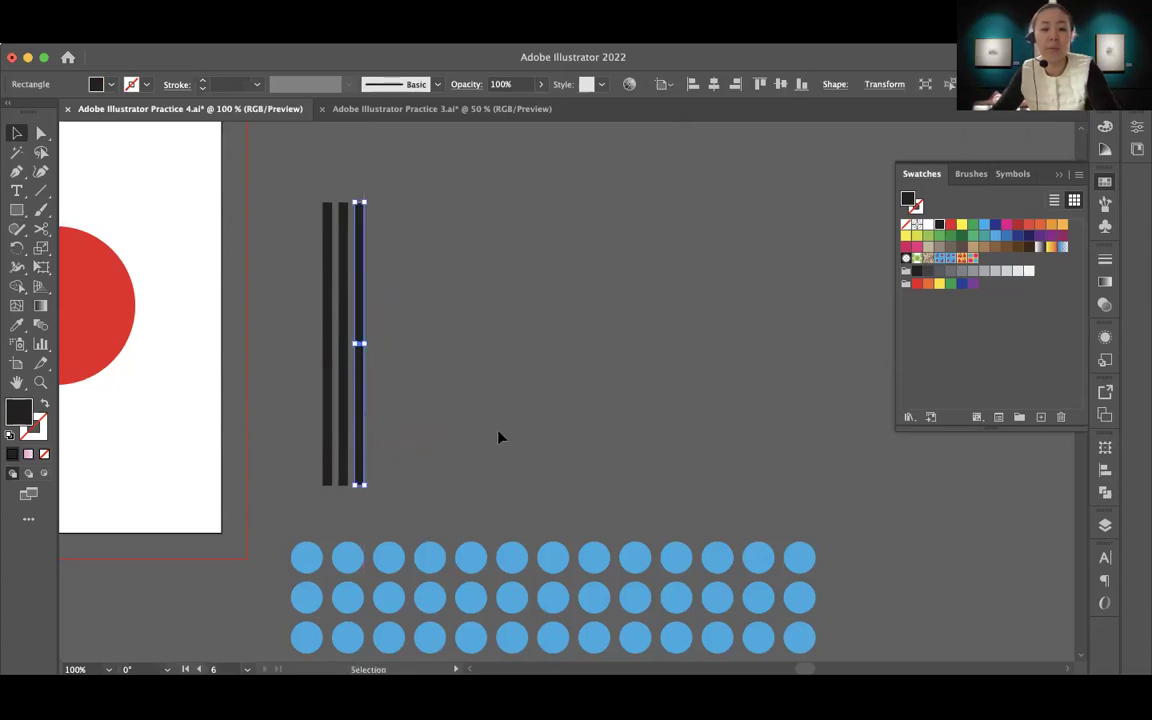
Repeat the copy with Cmd+D to build a row of about 26 evenly spaced bars
{"action": "key", "text": "super+d"}
{"action": "key", "text": "super+d"}
{"action": "key", "text": "super+d"}
{"action": "key", "text": "super+d"}
{"action": "key", "text": "super+d"}
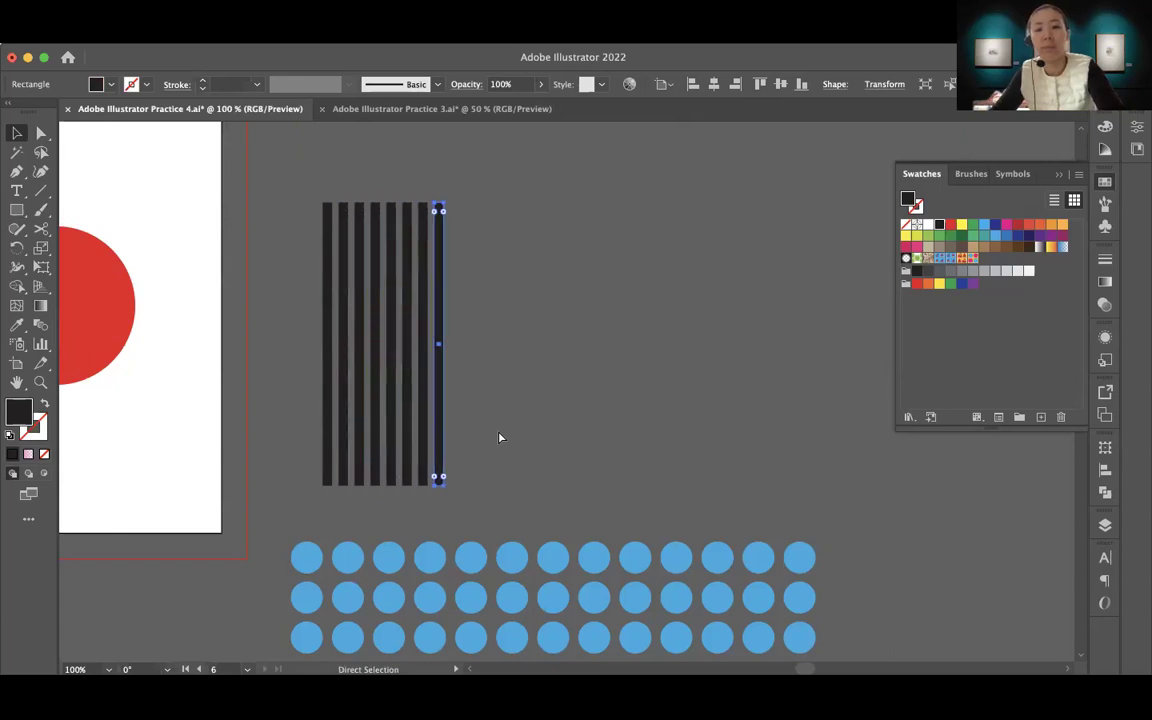
{"action": "key", "text": "super+d"}
{"action": "key", "text": "super+d"}
{"action": "key", "text": "super+d"}
{"action": "key", "text": "super+d"}
{"action": "key", "text": "super+d"}
{"action": "key", "text": "super+d"}
{"action": "key", "text": "super+d"}
{"action": "key", "text": "super+d"}
{"action": "key", "text": "super+d"}
{"action": "key", "text": "super+d"}
{"action": "key", "text": "super+d"}
{"action": "key", "text": "super+d"}
{"action": "key", "text": "super+d"}
{"action": "key", "text": "super+d"}
{"action": "key", "text": "super+d"}
{"action": "key", "text": "super+d"}
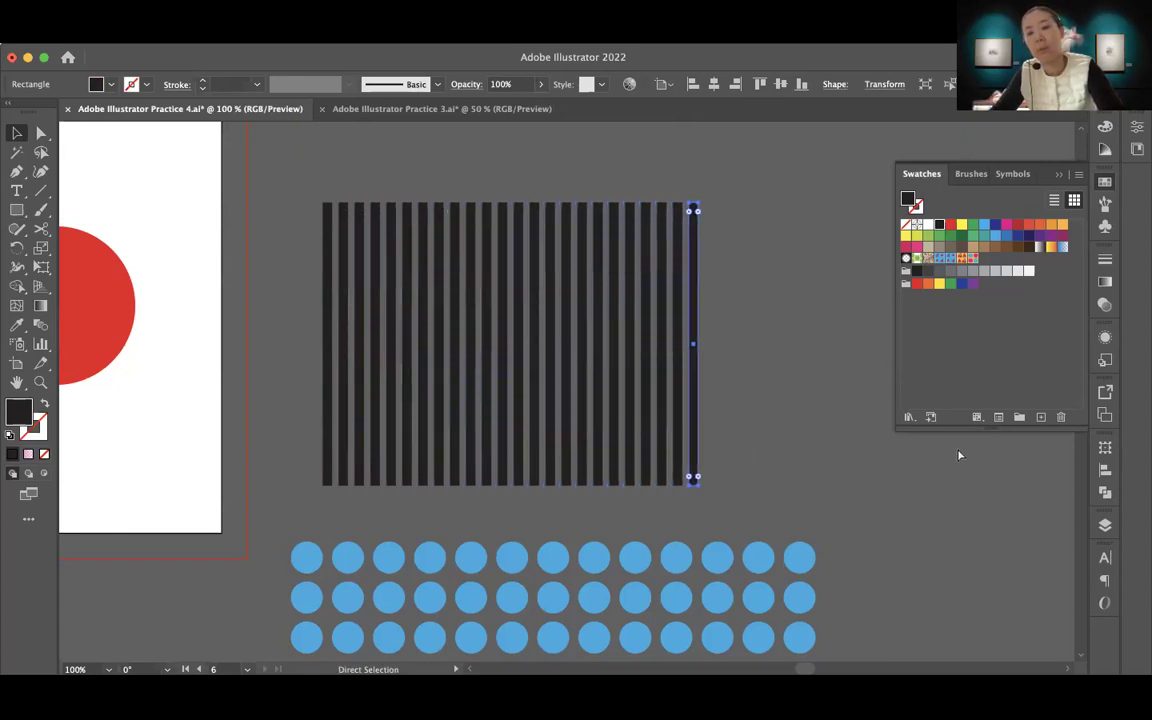
{"action": "key", "text": "super+d"}
{"action": "key", "text": "super+d"}
{"action": "key", "text": "super+d"}
{"action": "key", "text": "super+d"}
{"action": "key", "text": "super+d"}
{"action": "key", "text": "super+d"}
{"action": "key", "text": "super+d"}
{"action": "key", "text": "super+d"}
{"action": "key", "text": "super+d"}
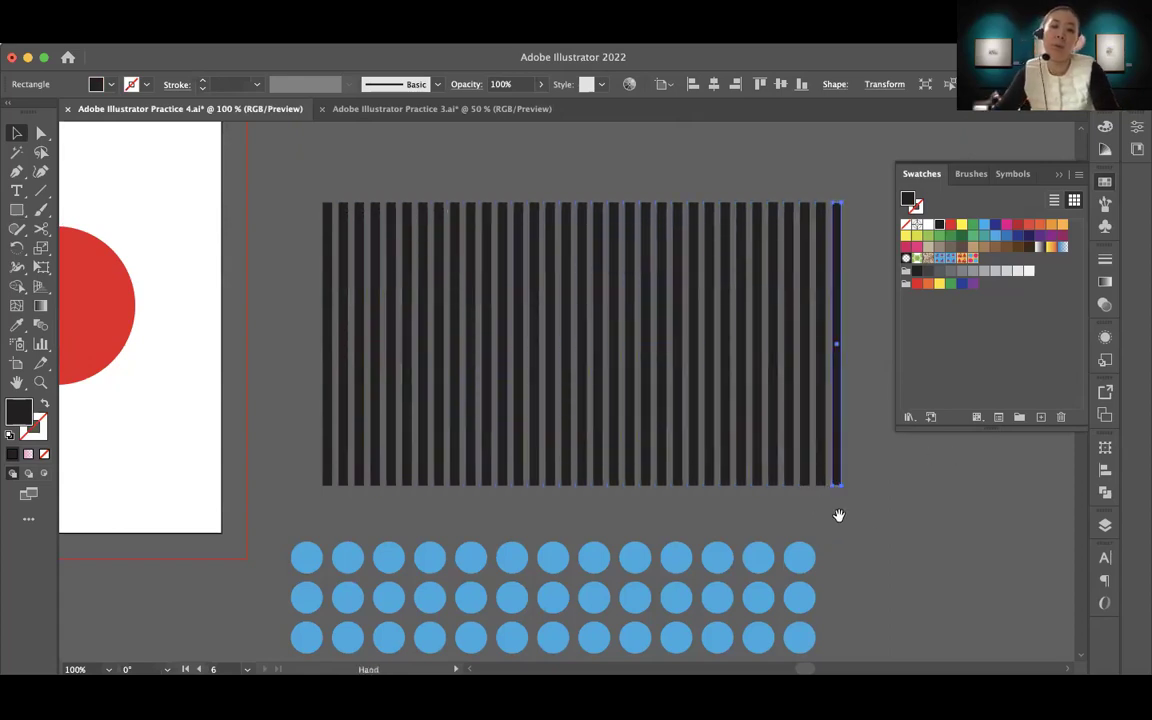
{"action": "key", "text": "super+alt+space"}
{"action": "scroll", "coordinate": [836, 519], "scroll_direction": "right", "scroll_amount": 5}
Zoom out to show the sphere artboard, select the whole stripe group, and show the Symbols library
{"action": "left_click", "coordinate": [792, 525]}
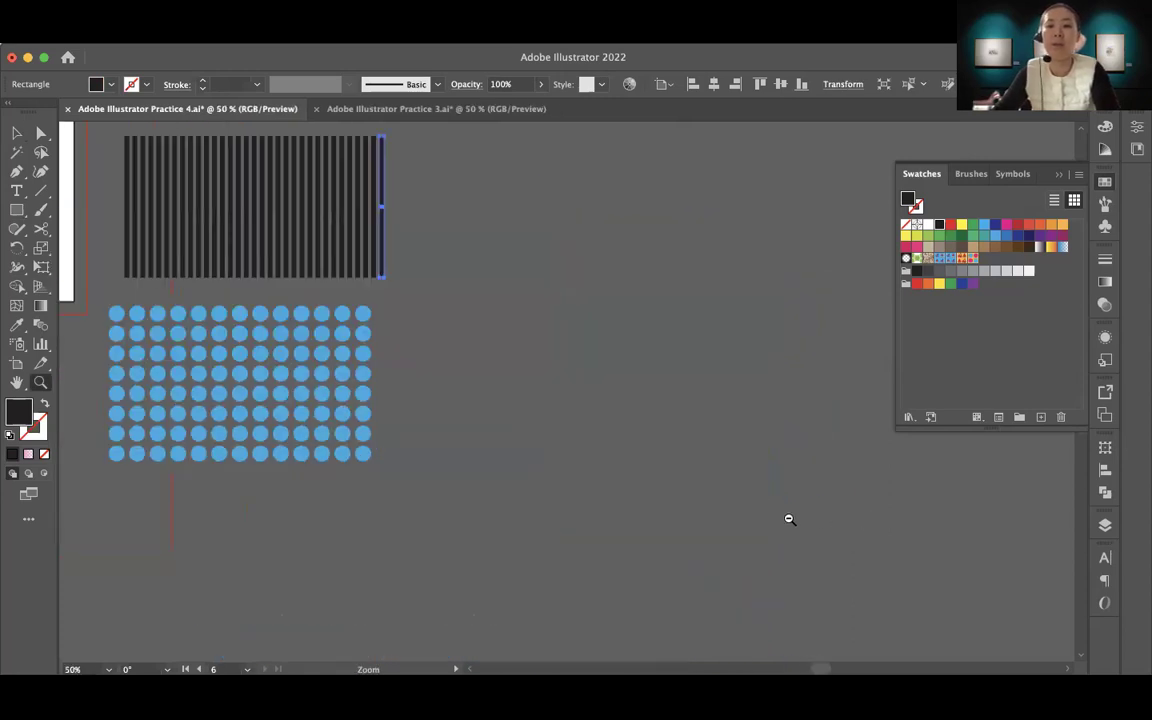
{"action": "left_click_drag", "start_coordinate": [337, 380], "coordinate": [807, 497]}
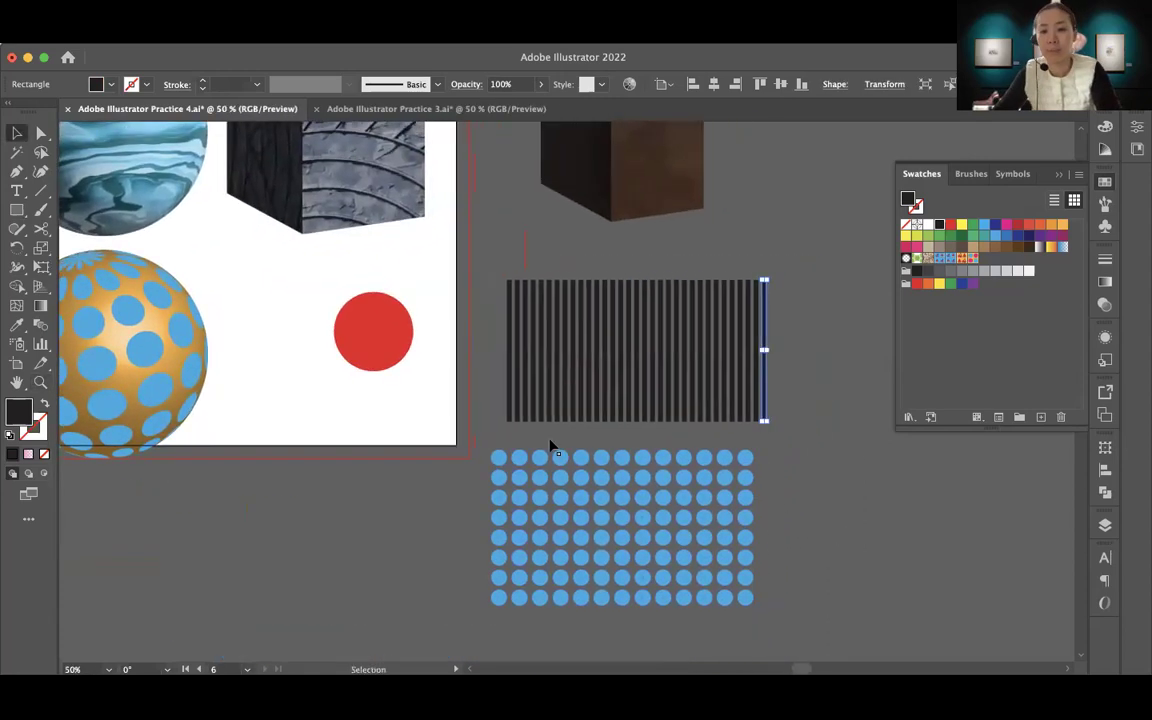
{"action": "left_click", "coordinate": [483, 289]}
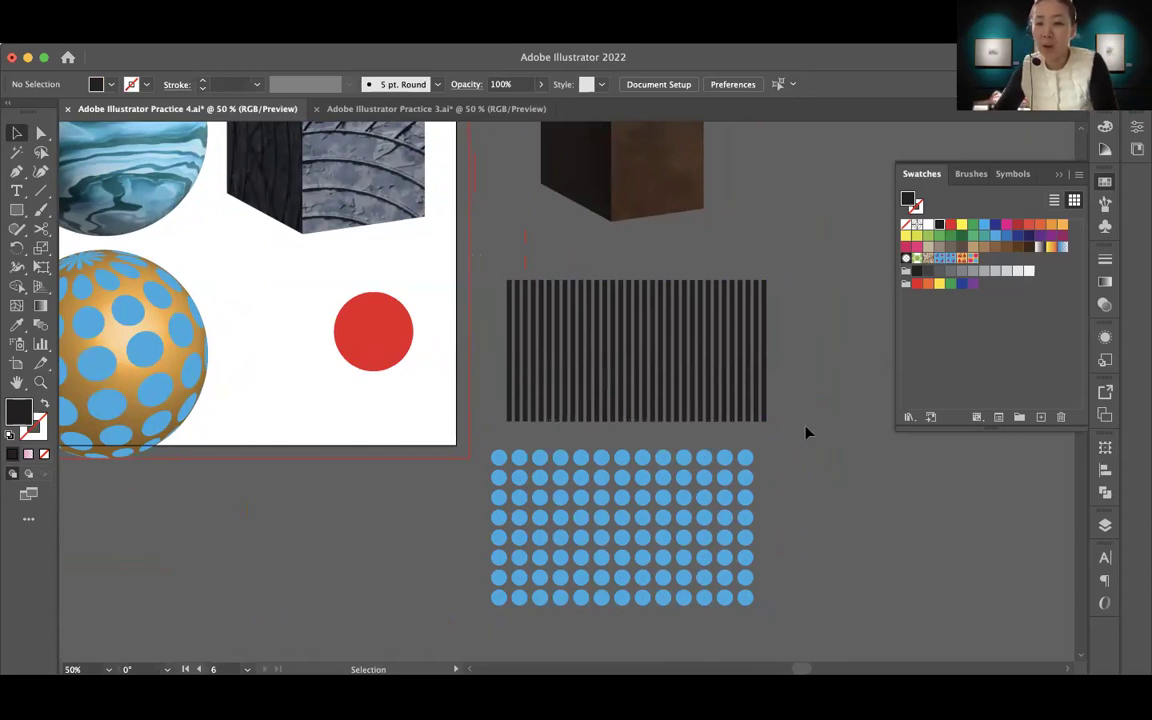
{"action": "key", "text": "super+a"}
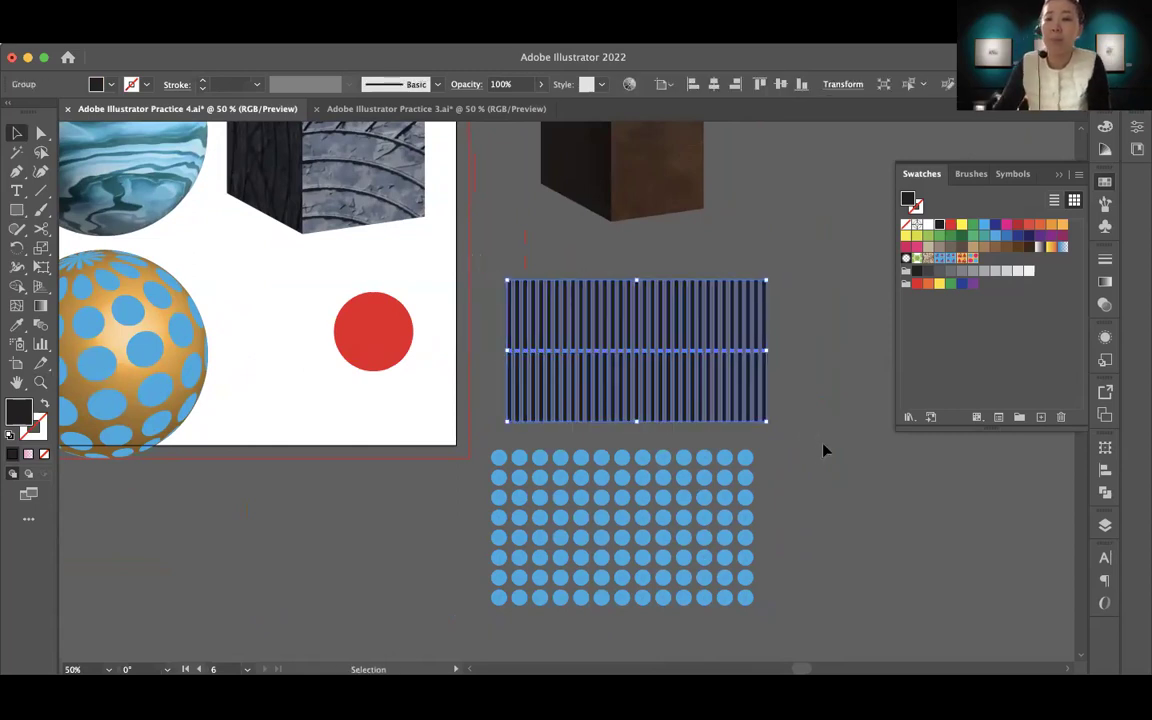
{"action": "left_click", "coordinate": [1013, 175]}
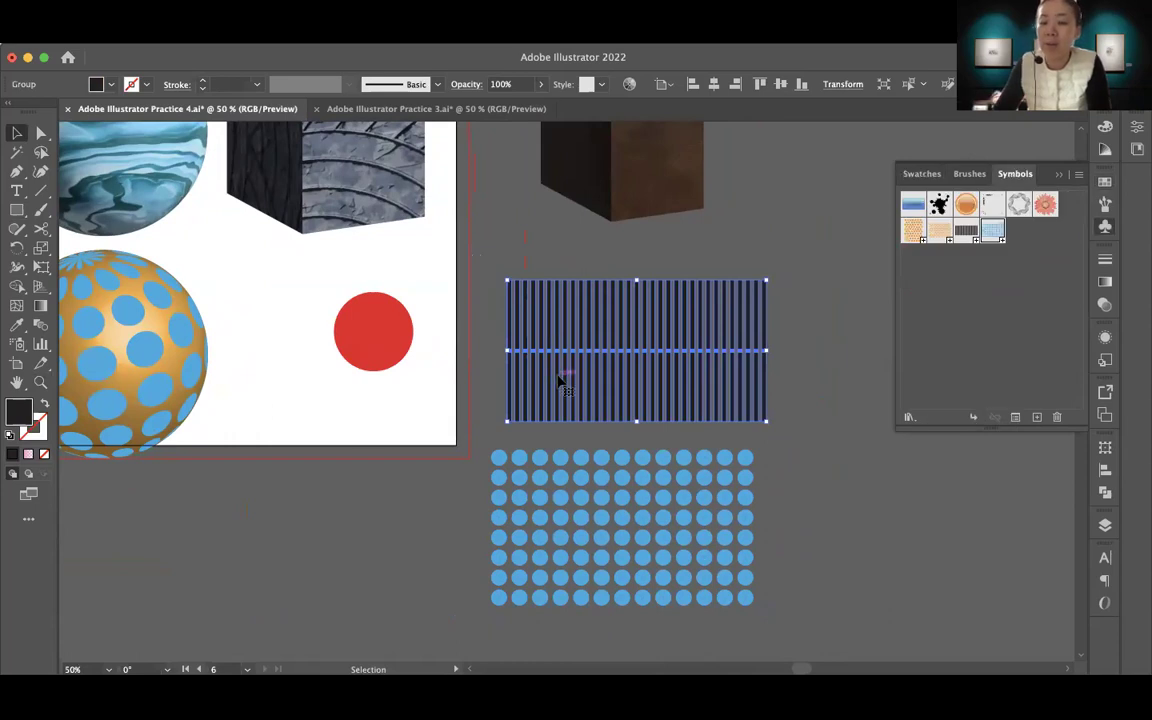
Drag the stripe group into the Symbols panel and name the new symbol 'Sripe'
{"action": "left_click_drag", "start_coordinate": [562, 380], "coordinate": [970, 314]}
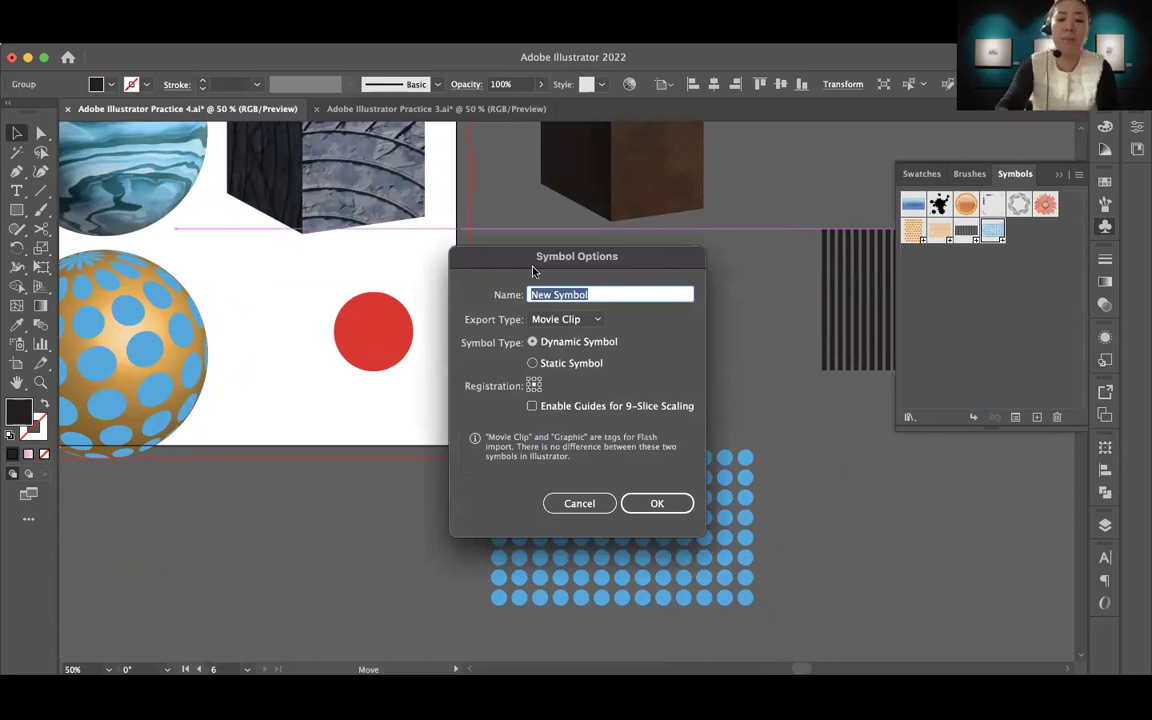
{"action": "type", "text": "Sripe"}
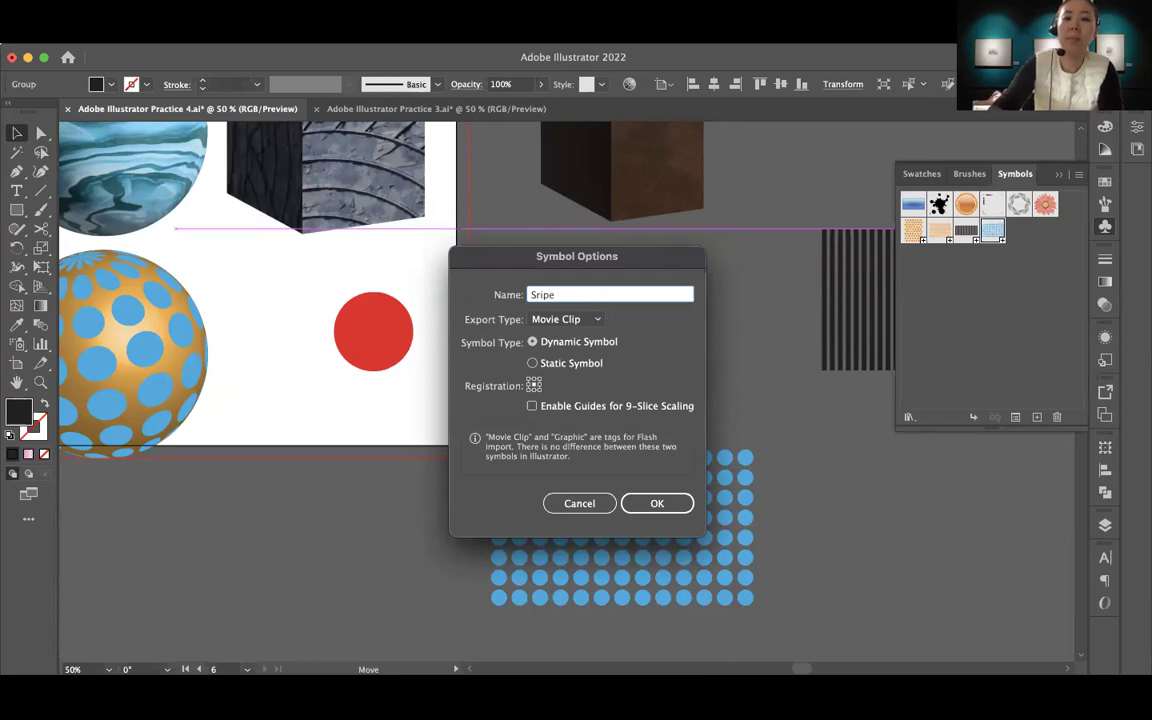
{"action": "key", "text": "Return"}
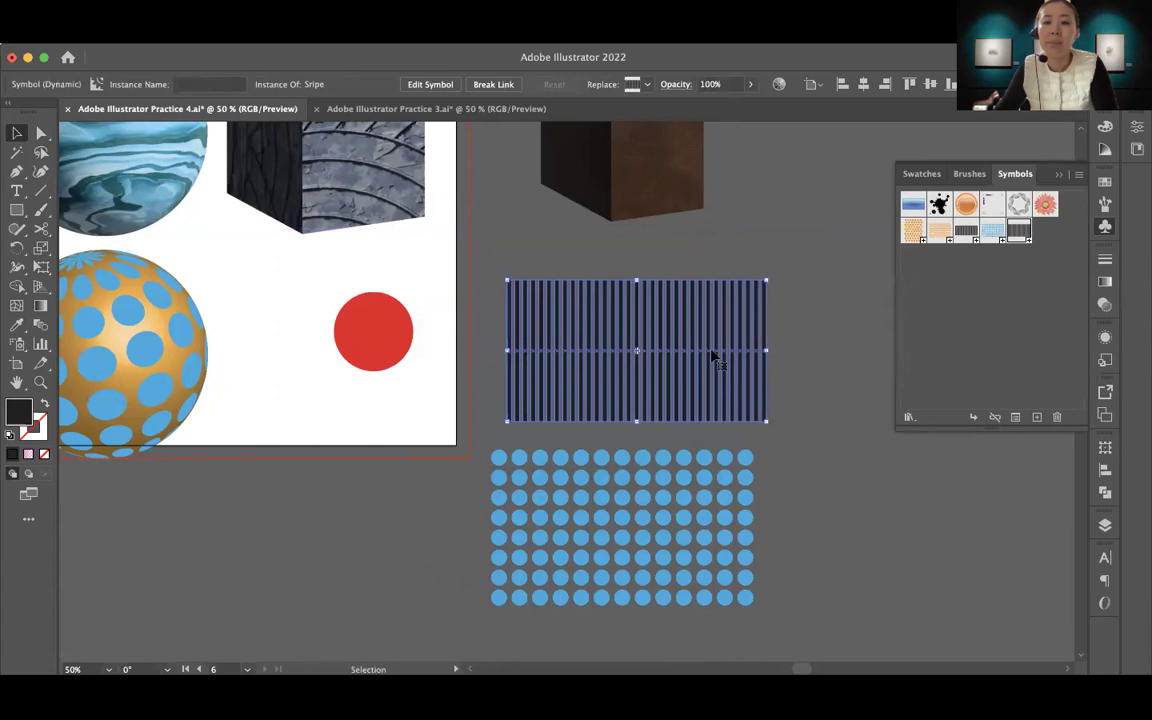
Select the red circle, try 3D Extrude & Bevel (Classic), then cancel it
{"action": "left_click", "coordinate": [371, 350]}
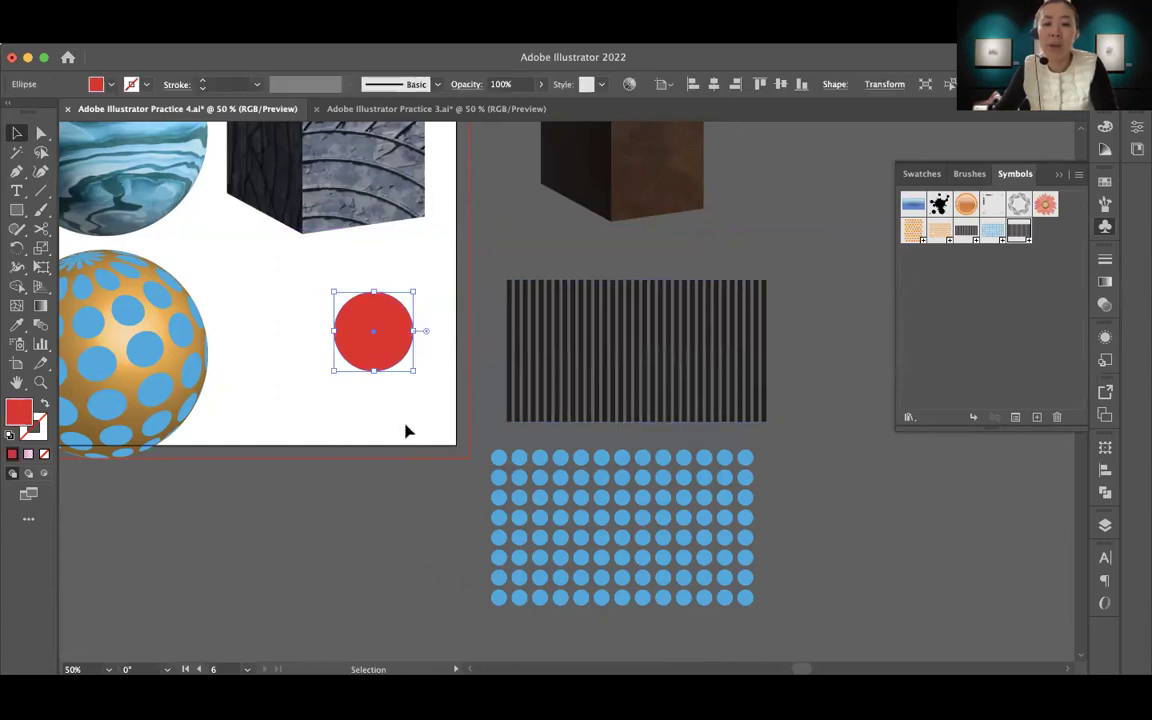
{"action": "scroll", "coordinate": [378, 429], "scroll_direction": "left", "scroll_amount": 3}
{"action": "scroll", "coordinate": [378, 429], "scroll_direction": "up", "scroll_amount": 1}
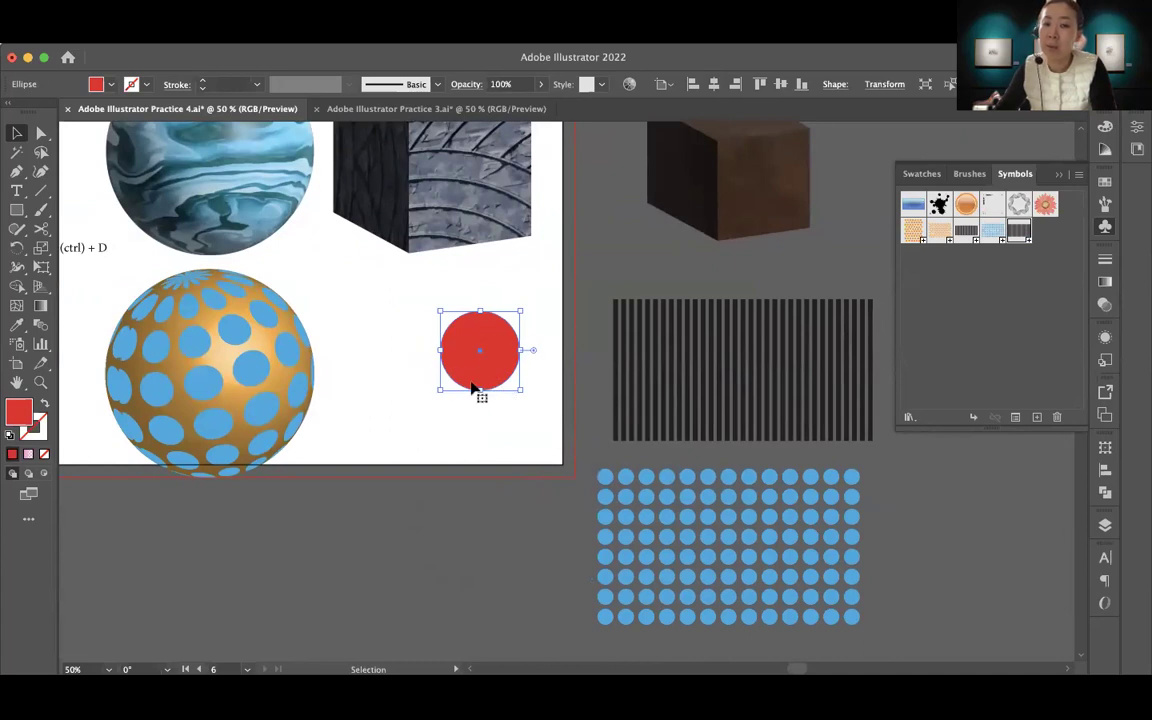
{"action": "left_click", "coordinate": [322, 22]}
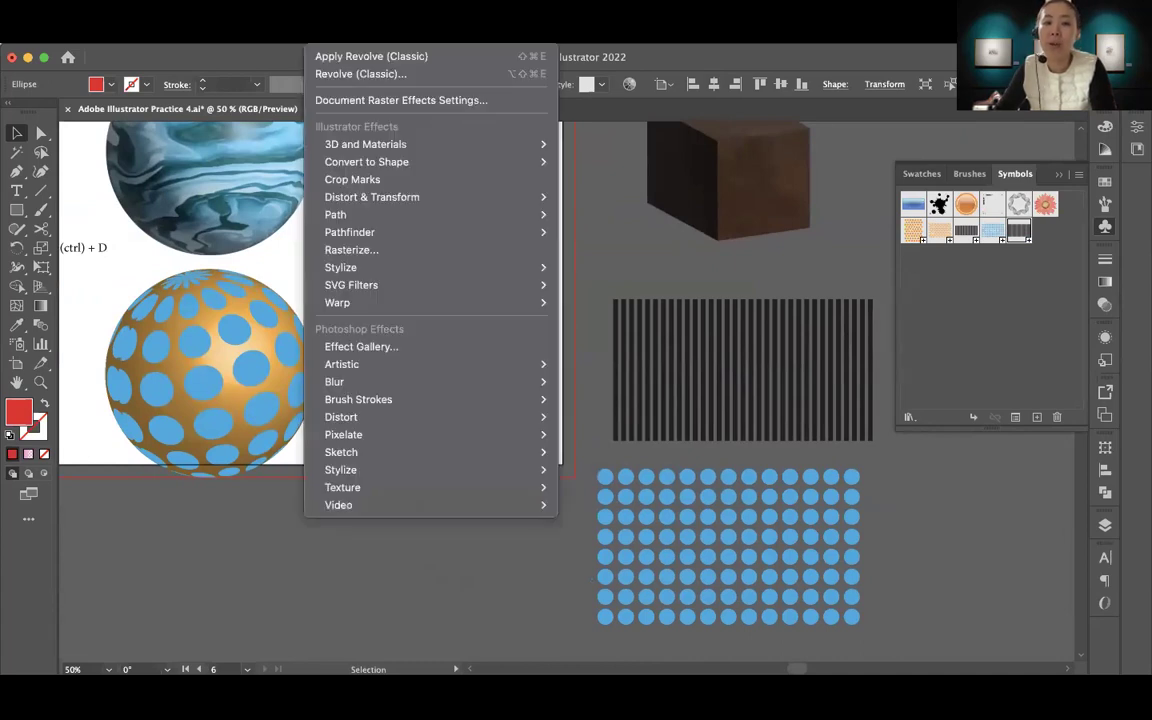
{"action": "mouse_move", "coordinate": [337, 148]}
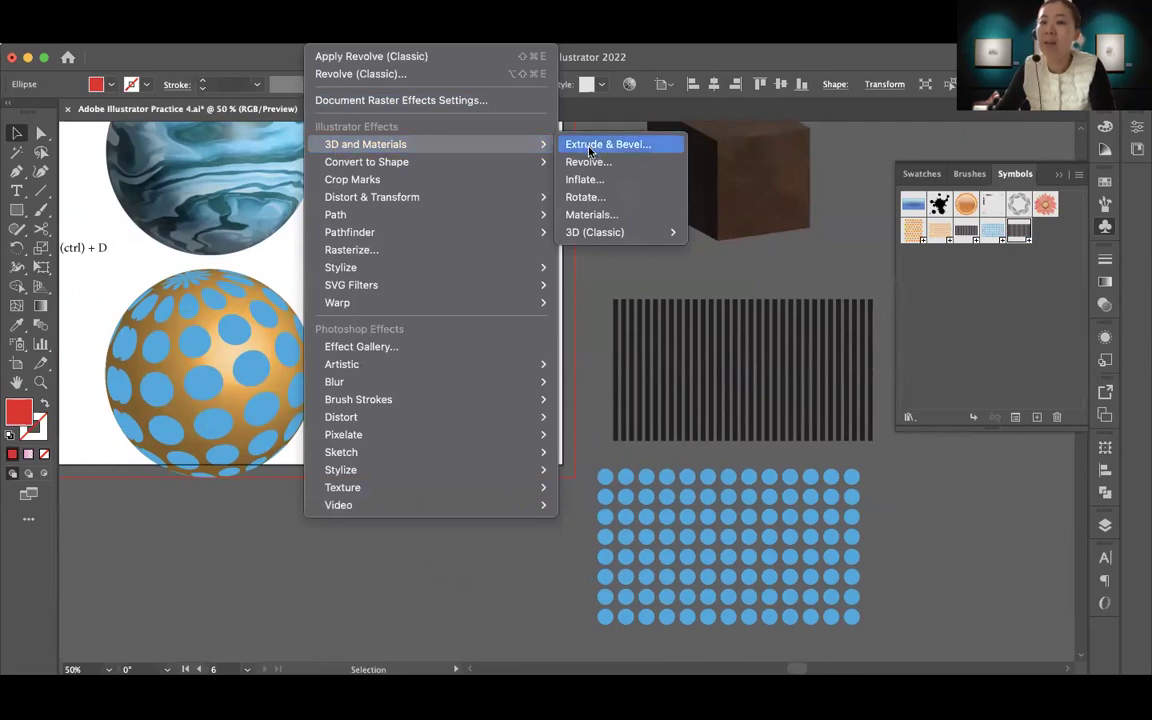
{"action": "mouse_move", "coordinate": [598, 234]}
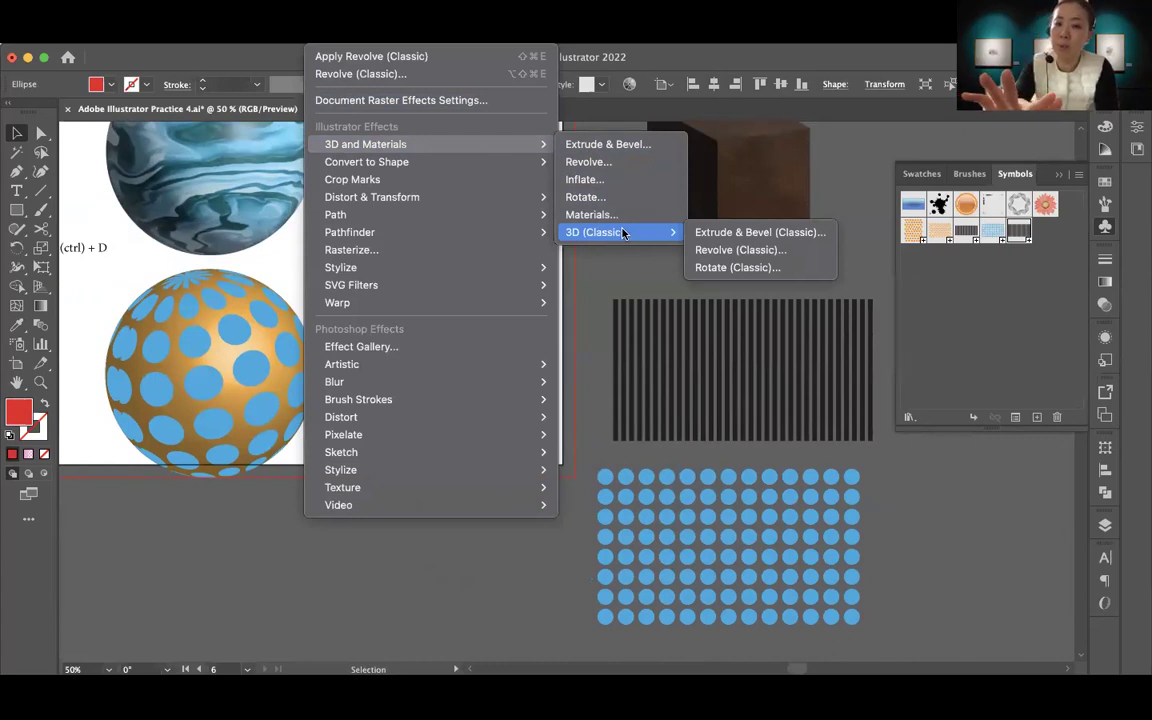
{"action": "left_click", "coordinate": [716, 234]}
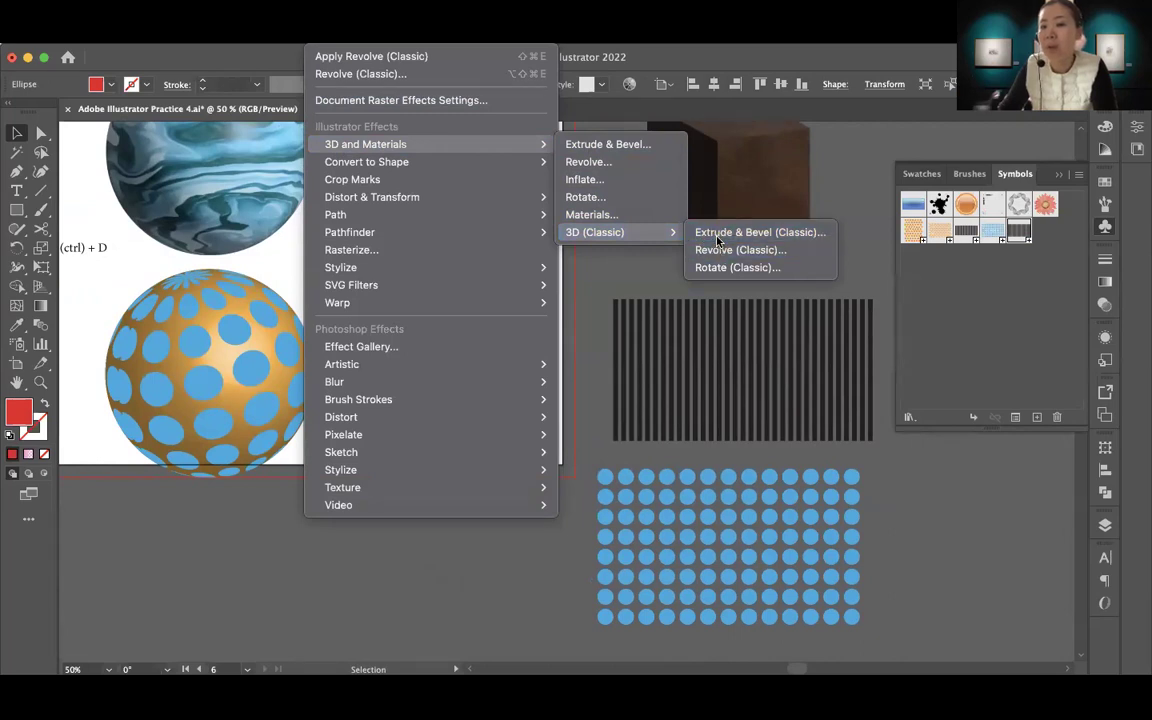
{"action": "left_click", "coordinate": [893, 553]}
Apply 3D Revolve (Classic) to the red circle to preview a red torus
{"action": "left_click", "coordinate": [330, 36]}
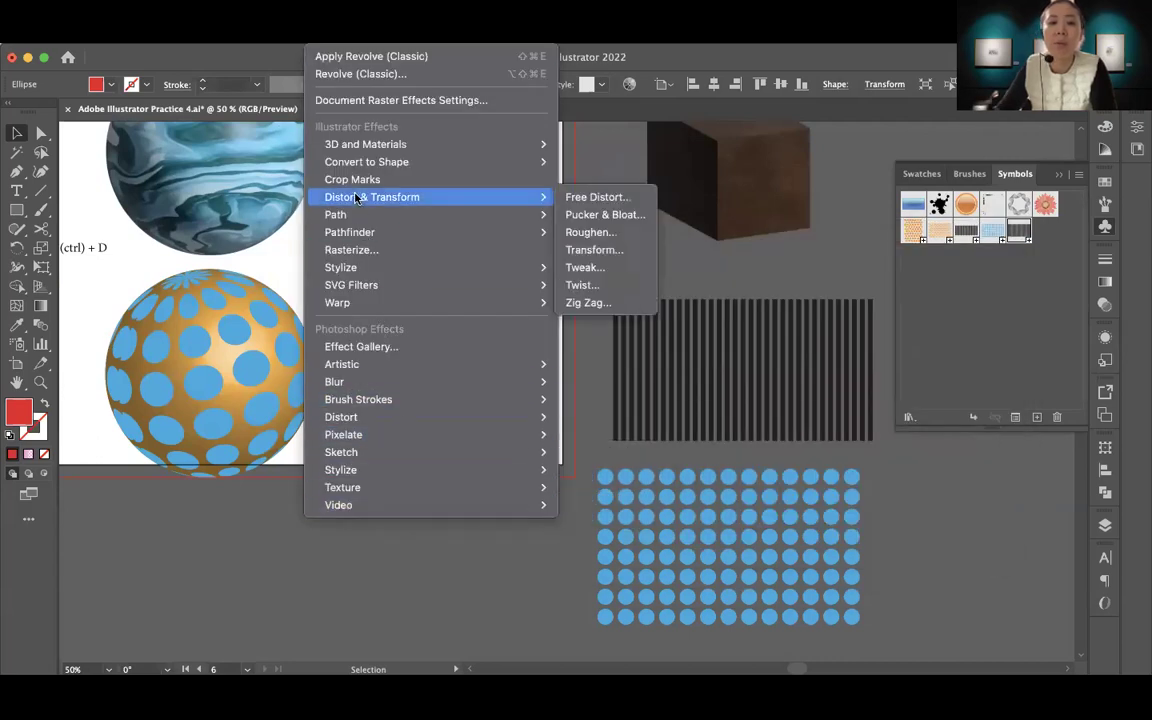
{"action": "mouse_move", "coordinate": [560, 232]}
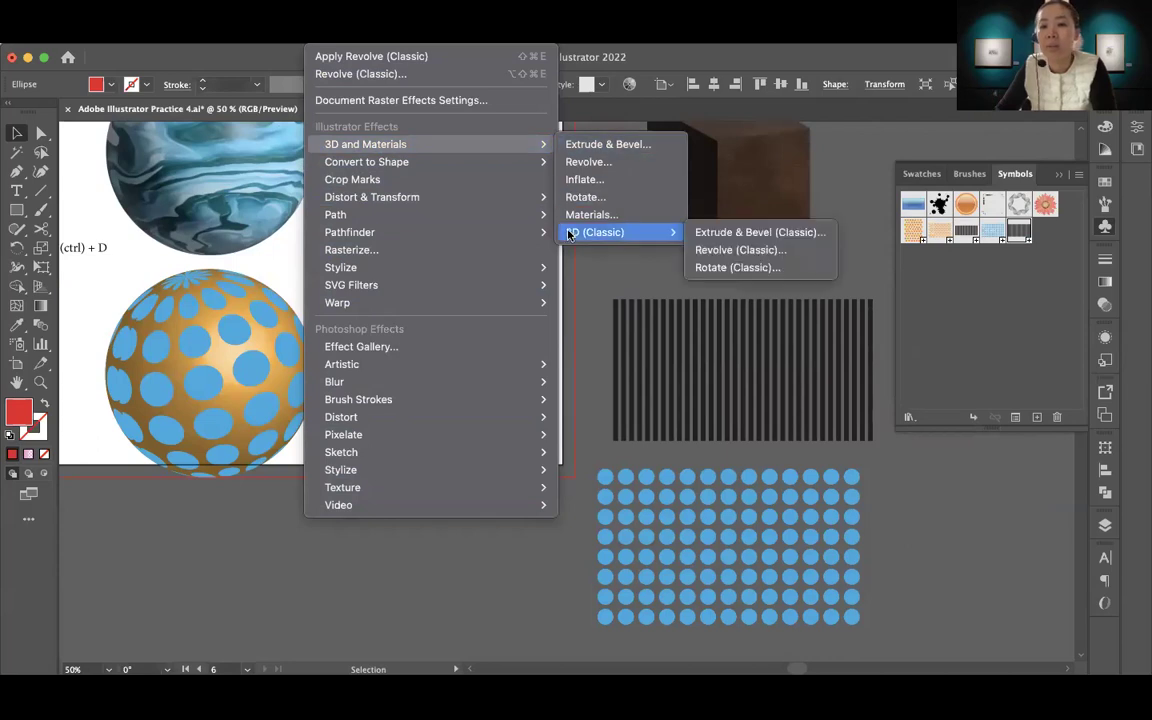
{"action": "left_click", "coordinate": [722, 251]}
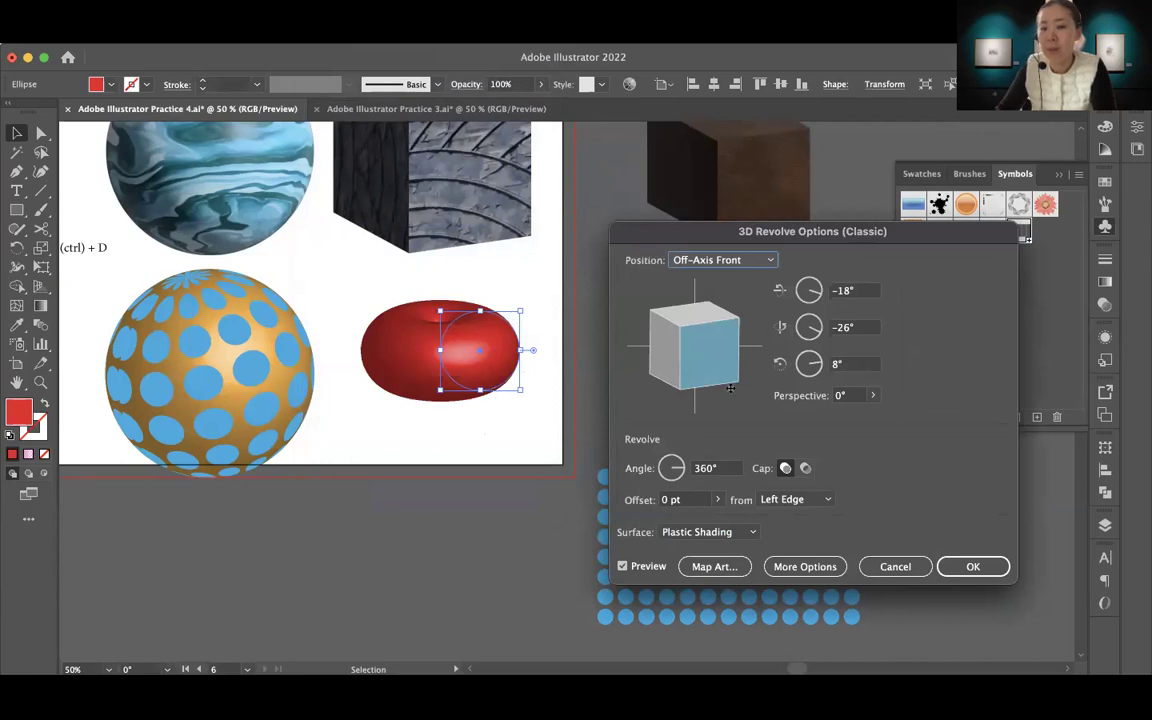
Rotate the torus to a custom angle and set its revolve offset to 58 pt
{"action": "left_click_drag", "start_coordinate": [748, 385], "coordinate": [665, 382]}
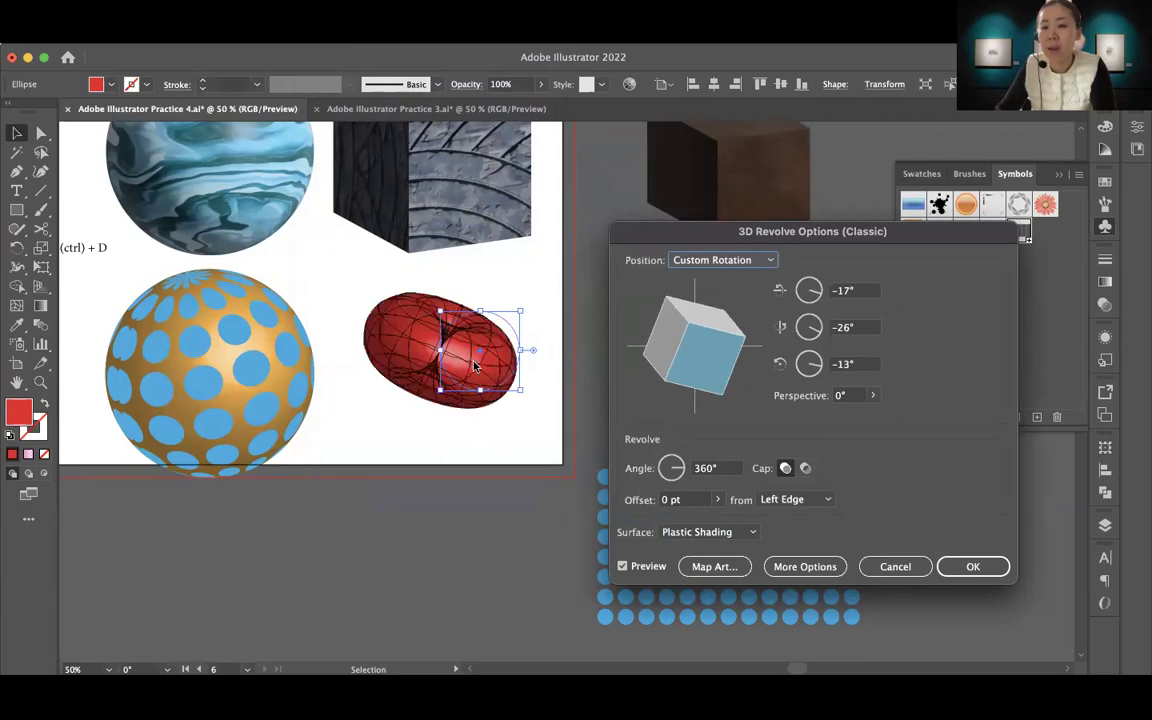
{"action": "left_click", "coordinate": [717, 499]}
{"action": "left_click_drag", "start_coordinate": [657, 521], "coordinate": [659, 521]}
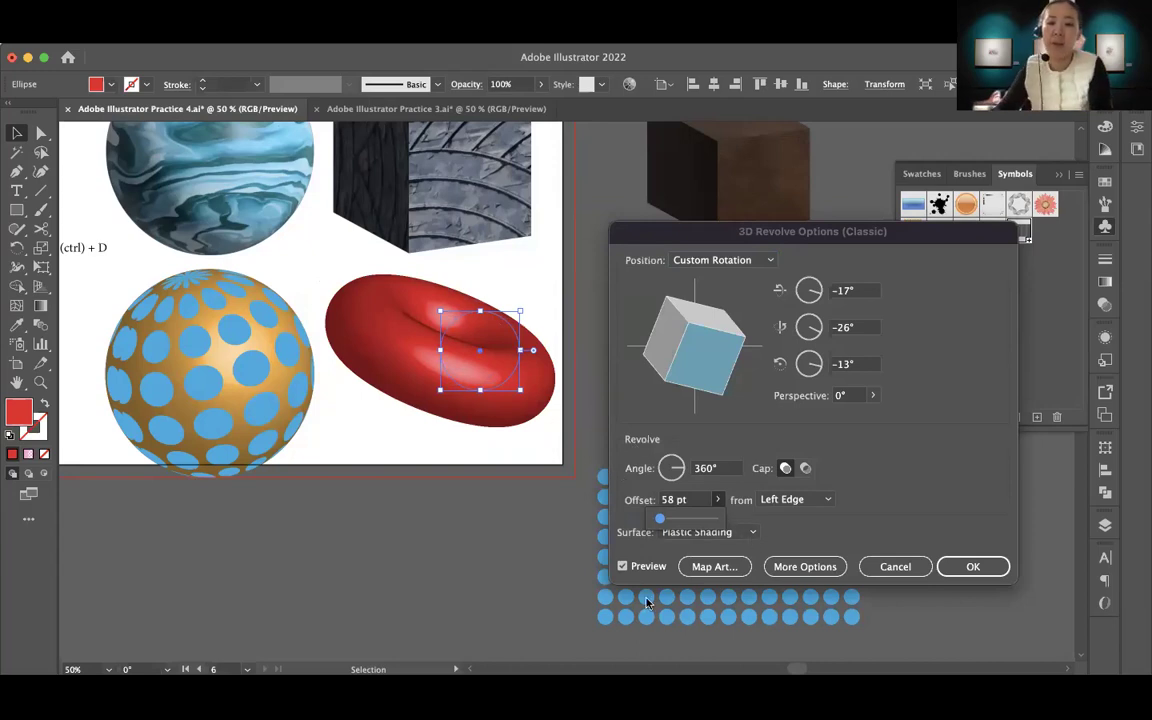
{"action": "left_click", "coordinate": [724, 570]}
{"action": "left_click", "coordinate": [724, 568]}
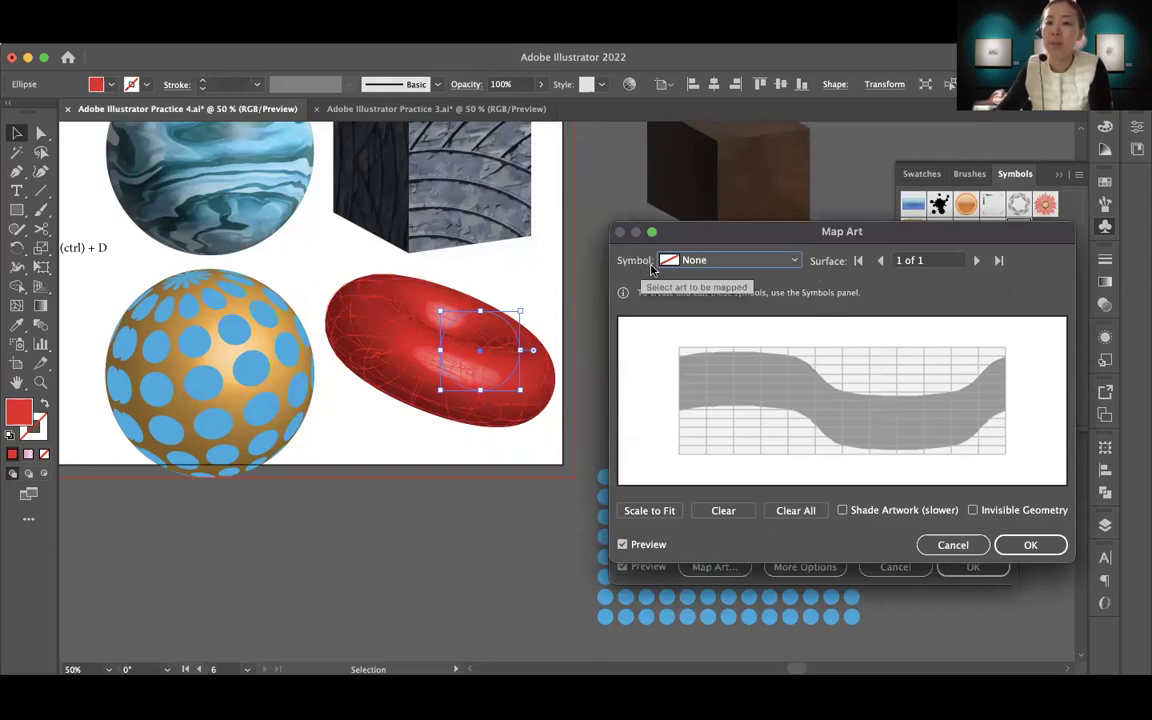
Map the Sripe symbol onto the torus surface, stretched to cover it completely
{"action": "left_click", "coordinate": [788, 260]}
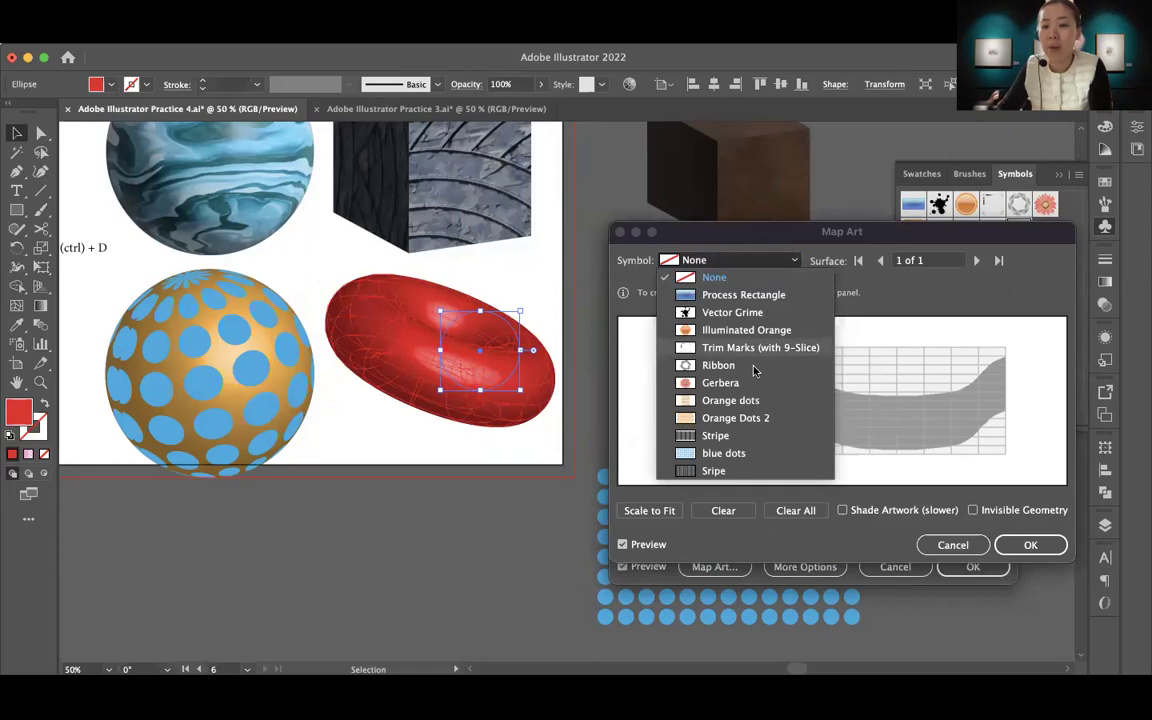
{"action": "left_click", "coordinate": [716, 470]}
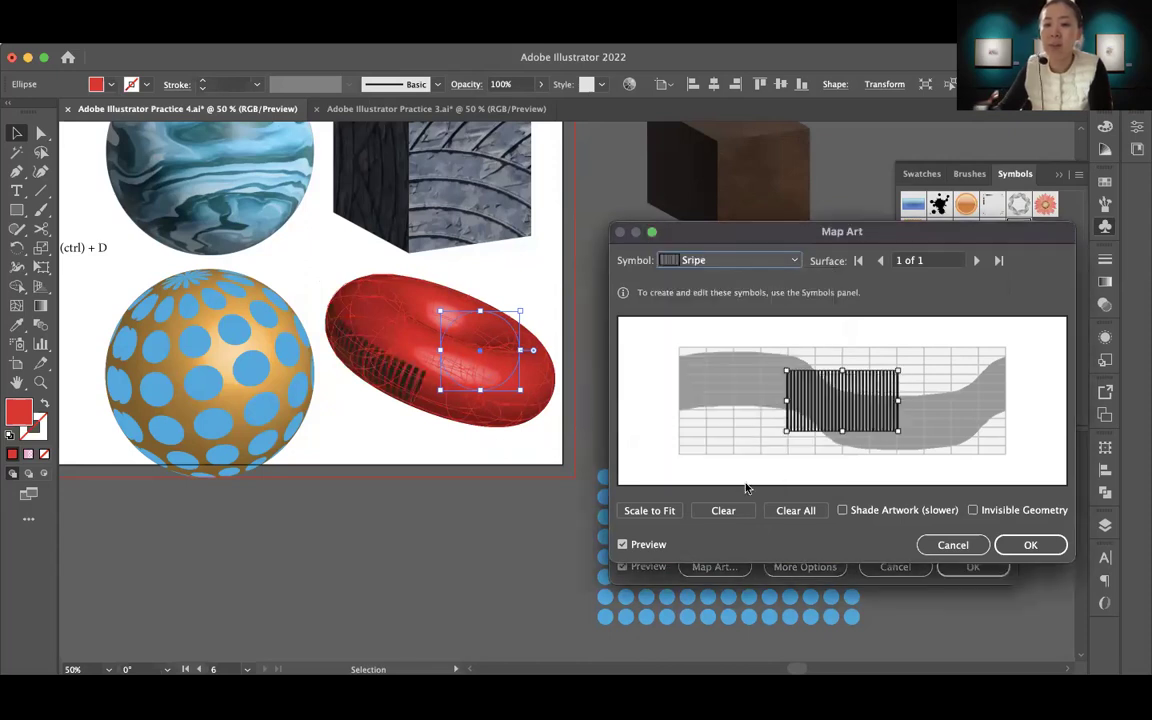
{"action": "left_click_drag", "start_coordinate": [785, 370], "coordinate": [679, 343]}
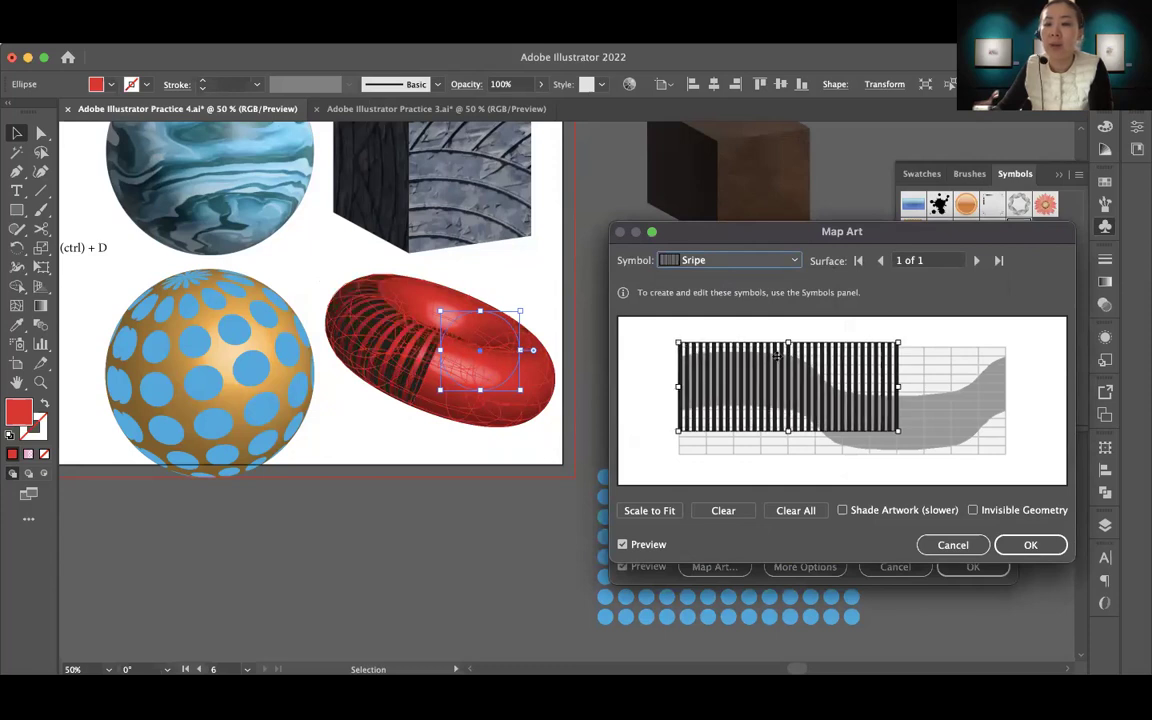
{"action": "left_click_drag", "start_coordinate": [898, 431], "coordinate": [1013, 455]}
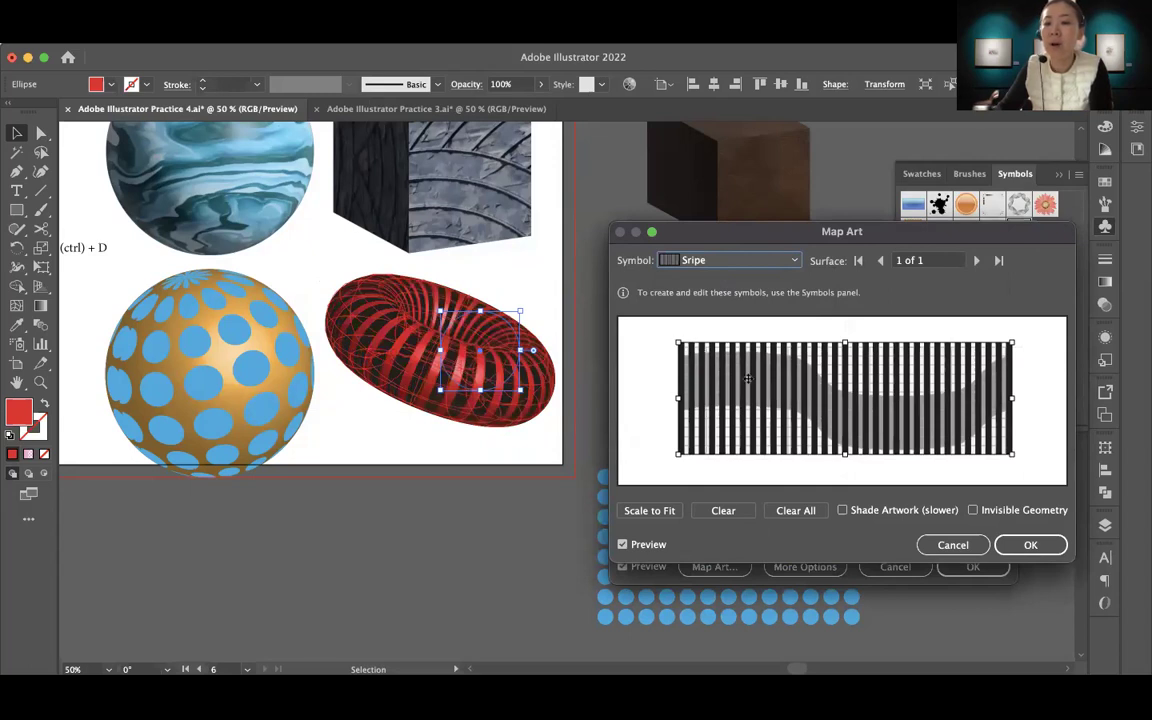
{"action": "left_click", "coordinate": [1030, 544]}
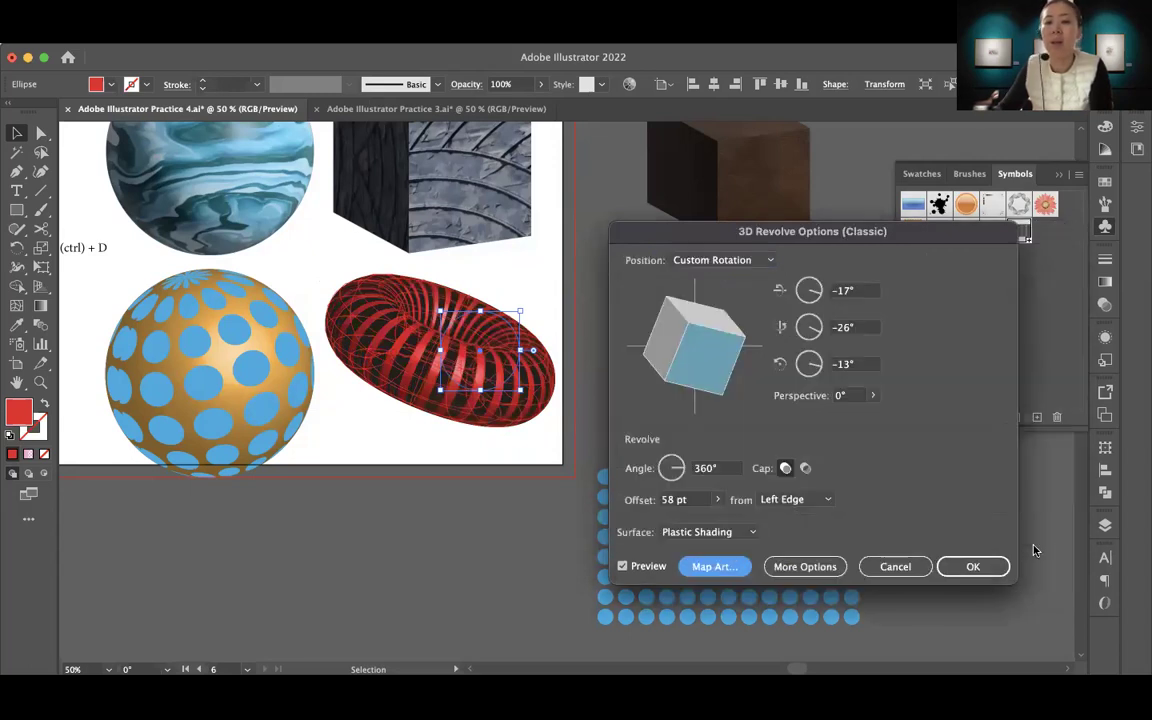
Apply the striped 3D Revolve and deselect the torus
{"action": "left_click", "coordinate": [968, 567]}
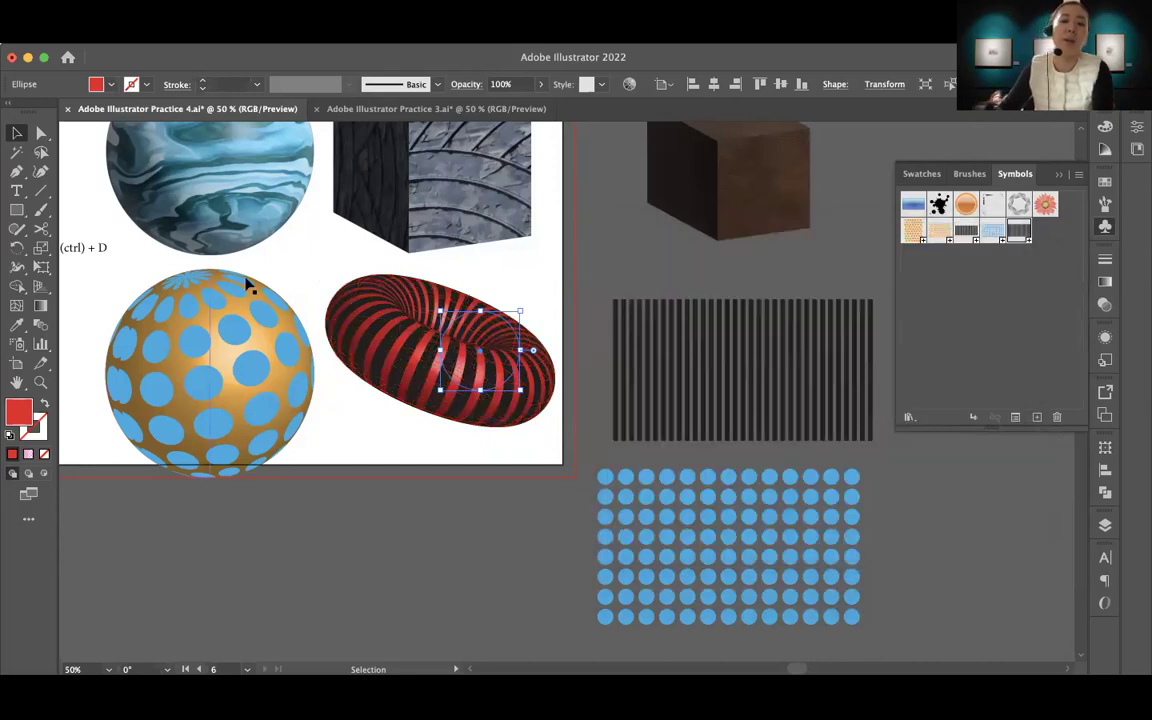
{"action": "left_click", "coordinate": [16, 133]}
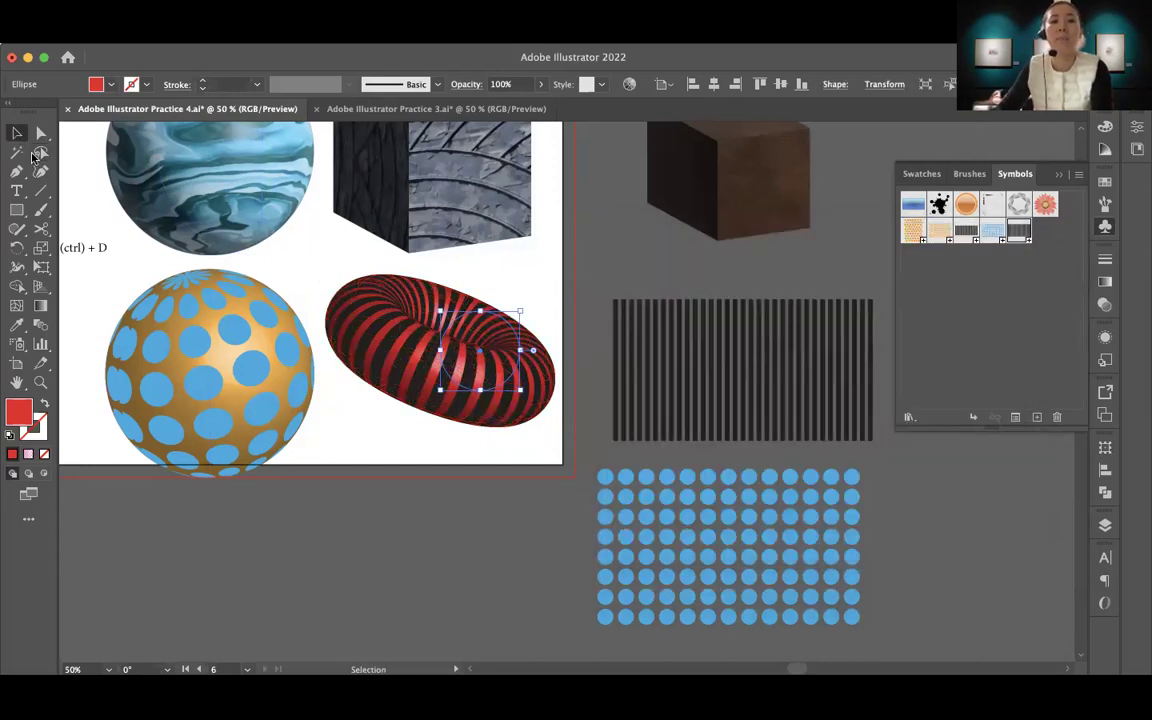
{"action": "left_click", "coordinate": [420, 437]}
Zoom out and back in to review the striped torus beside the dotted sphere
{"action": "key", "text": "z"}
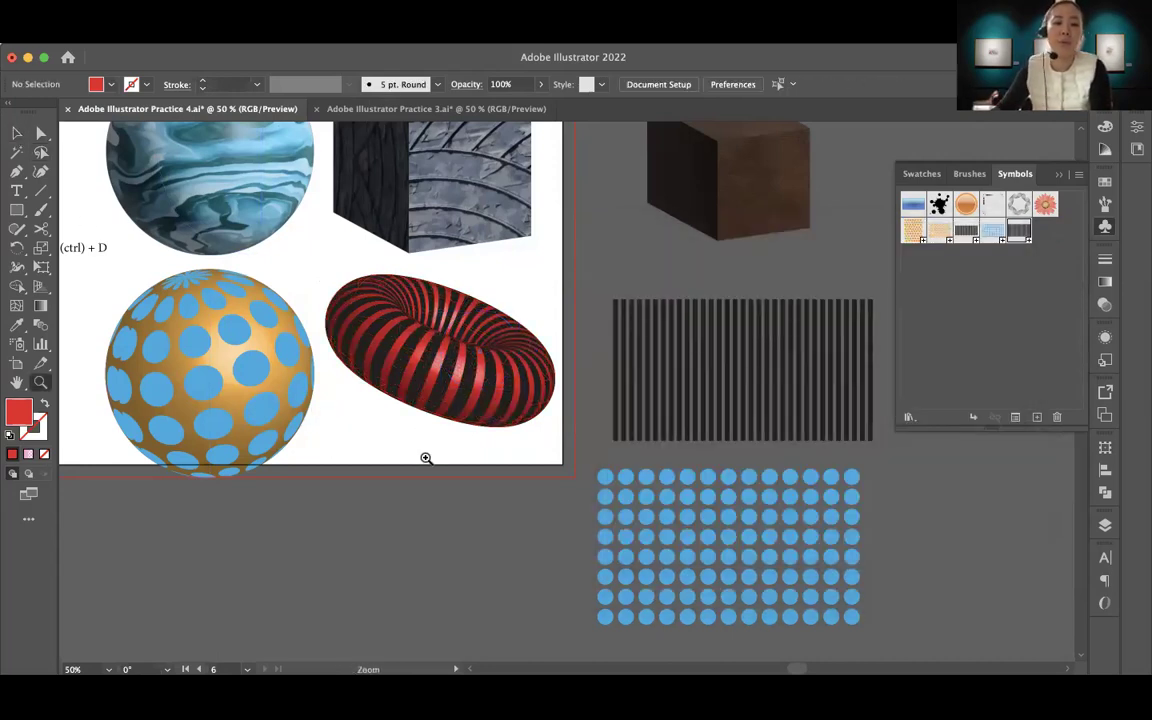
{"action": "scroll", "coordinate": [455, 468], "scroll_direction": "down", "scroll_amount": 1}
{"action": "left_click", "coordinate": [480, 477], "text": "alt"}
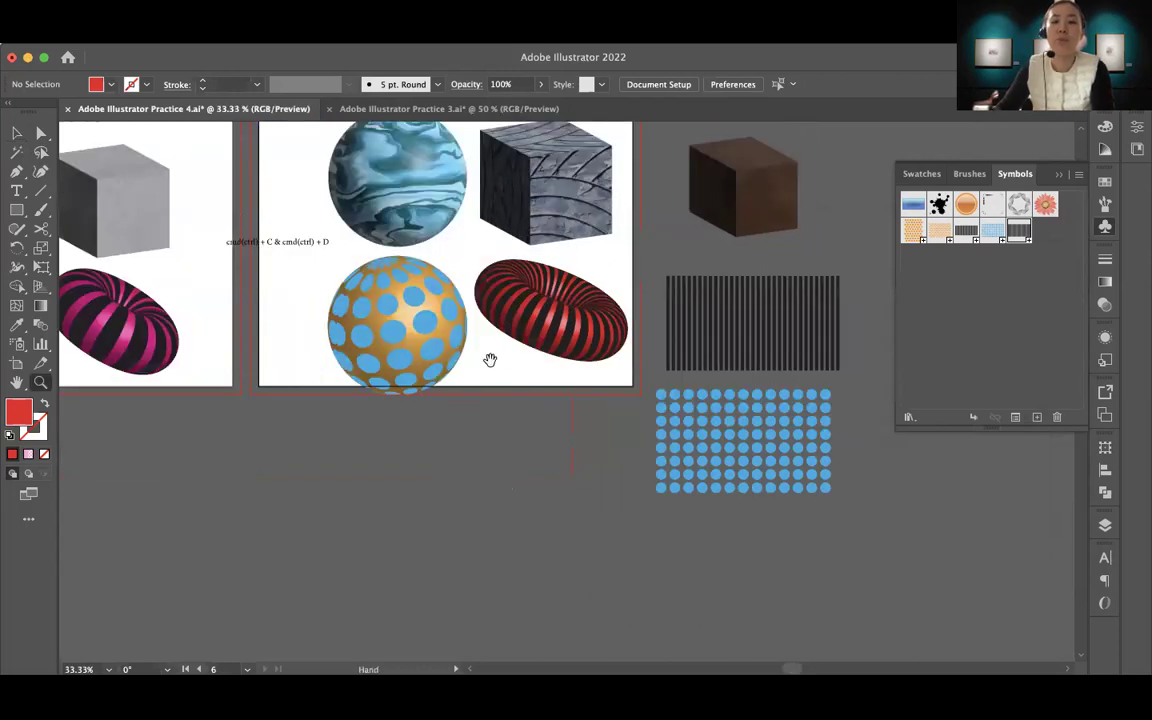
{"action": "key", "text": "v"}
{"action": "left_click", "coordinate": [545, 398]}
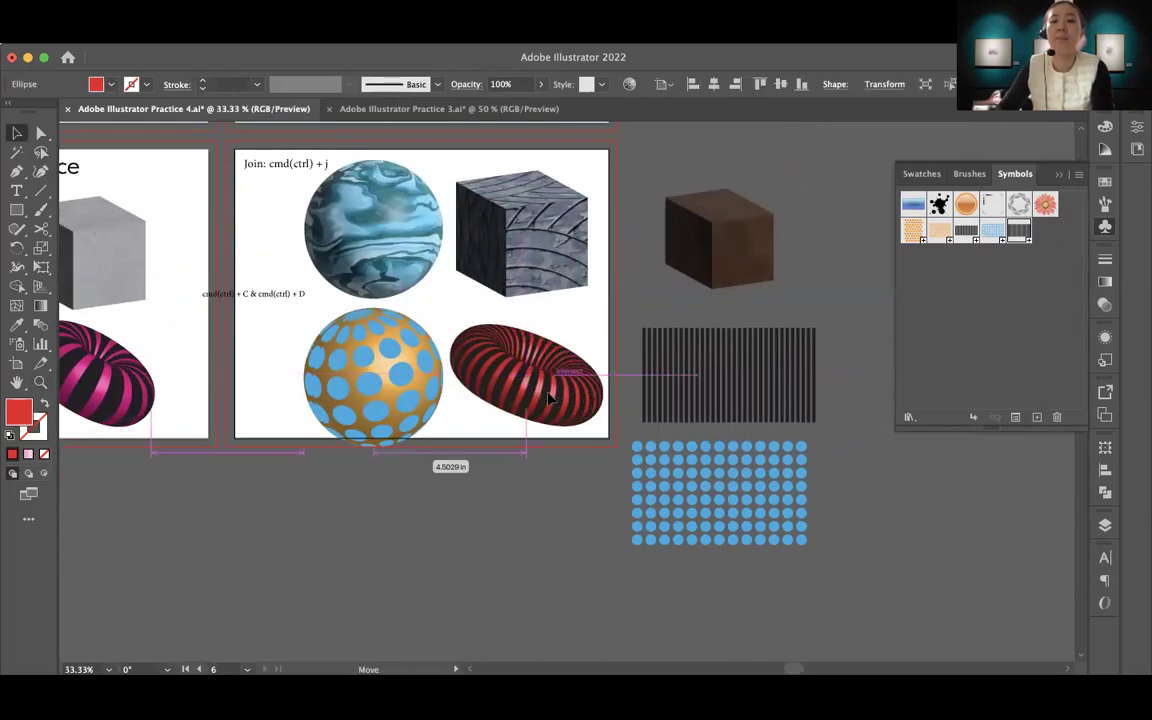
{"action": "left_click", "coordinate": [583, 483]}
{"action": "key", "text": "z"}
{"action": "left_click", "coordinate": [583, 483], "text": "alt"}
{"action": "scroll", "coordinate": [431, 333], "scroll_direction": "up", "scroll_amount": 5}
{"action": "scroll", "coordinate": [431, 333], "scroll_direction": "left", "scroll_amount": 3}
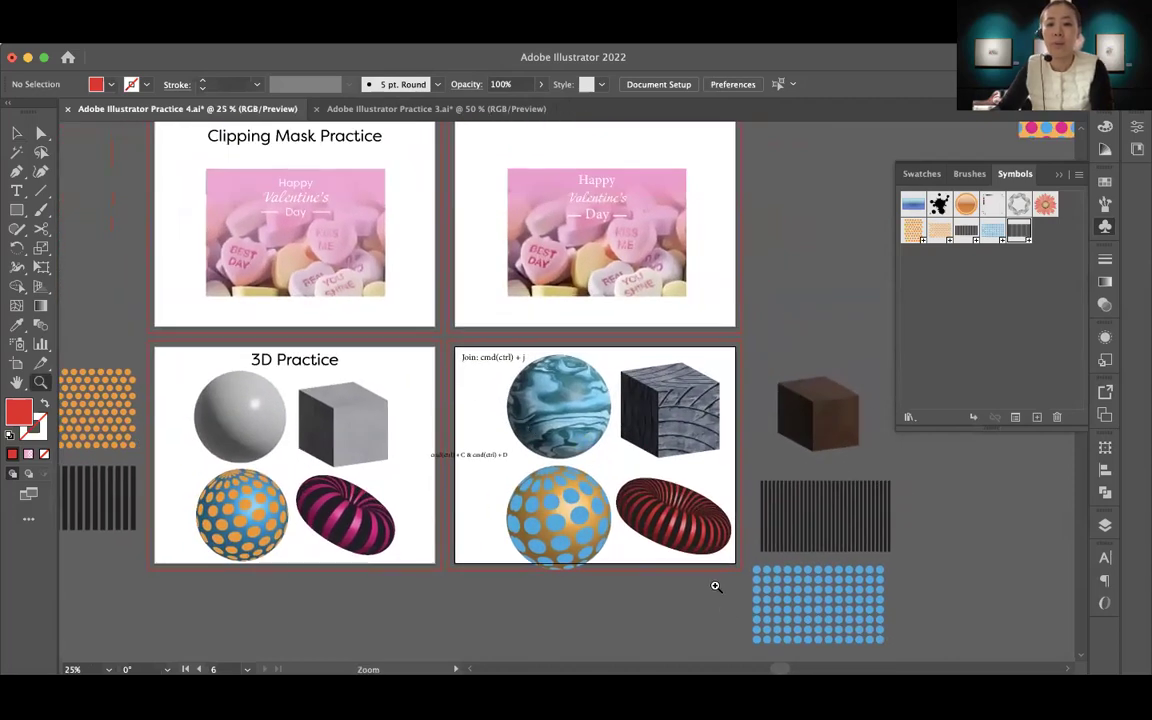
{"action": "left_click", "coordinate": [716, 586]}
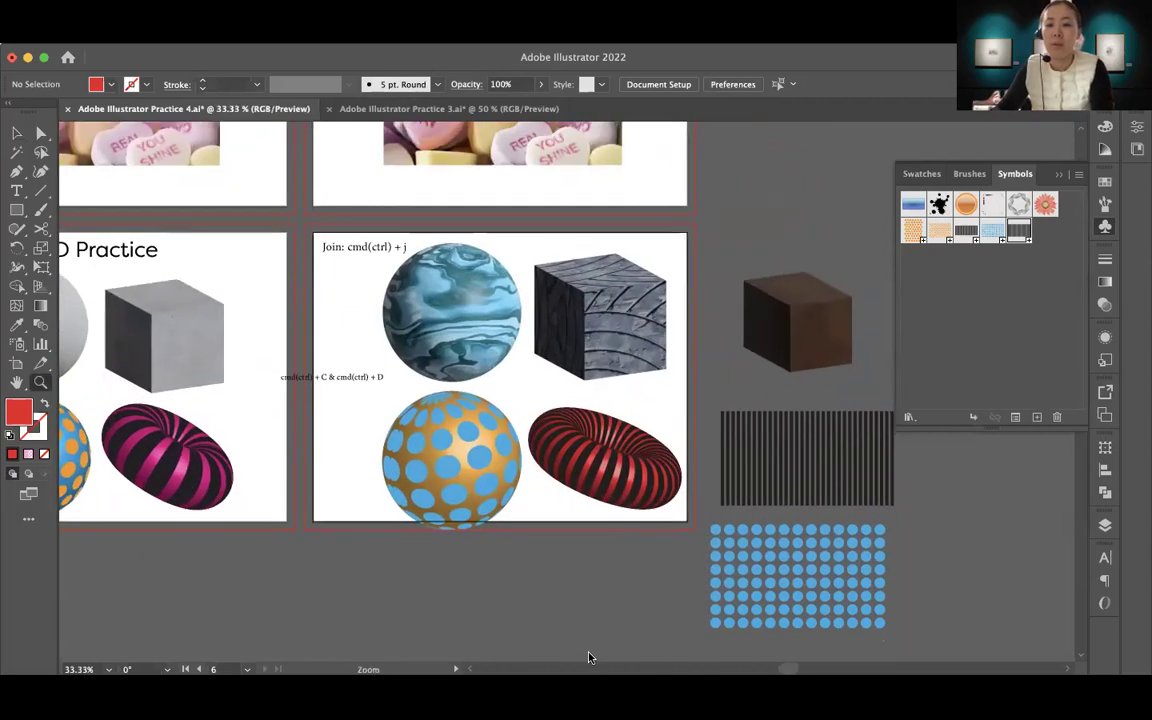